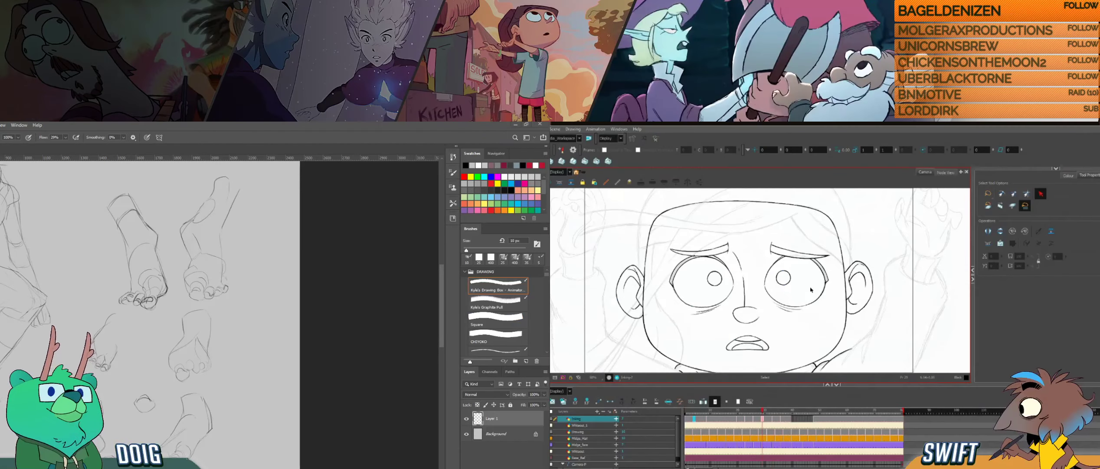
- Advance to the drawing that lacks eyebrows and turn the canvas for inking the brow over the right-hand eye
{"action": "key", "text": "g"}
{"action": "key", "text": "g"}
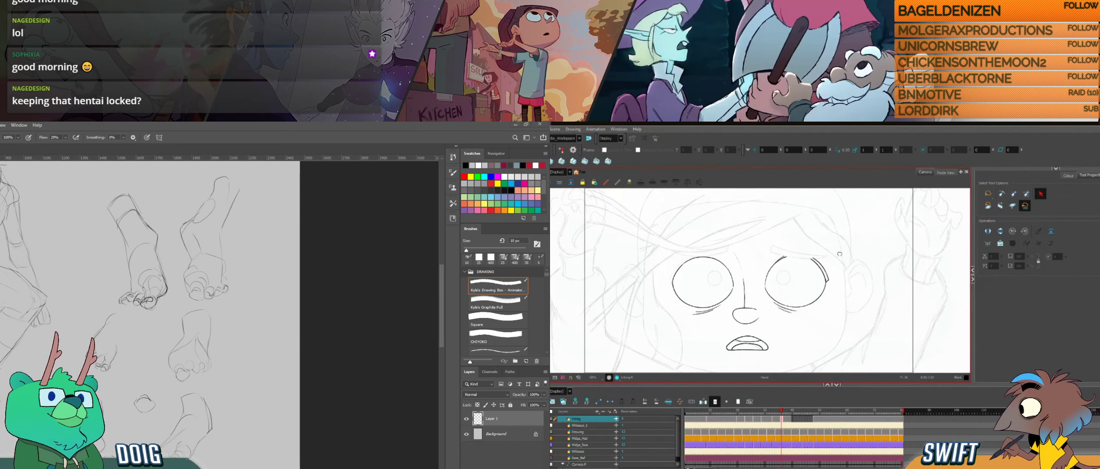
{"action": "left_click_drag", "start_coordinate": [854, 267], "coordinate": [758, 310]}
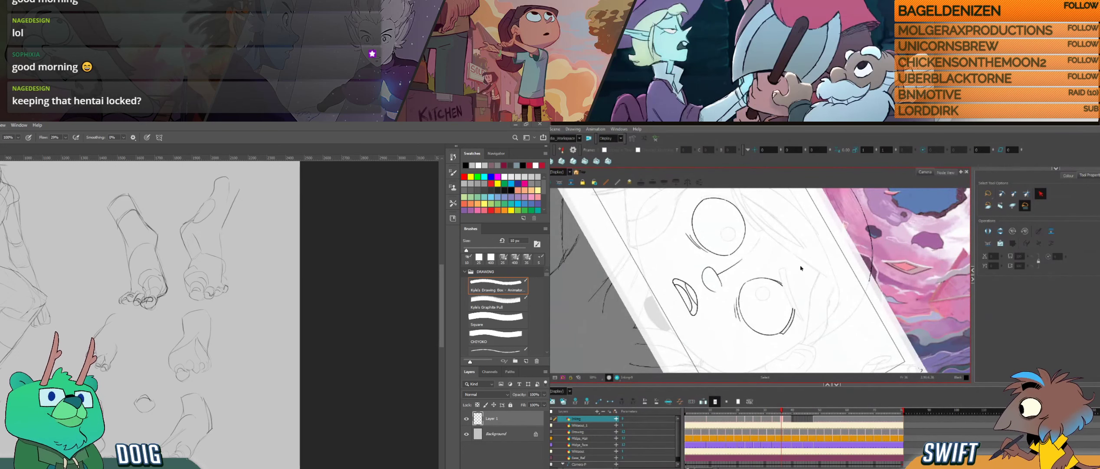
{"action": "scroll", "coordinate": [798, 287], "scroll_direction": "up", "scroll_amount": 2}
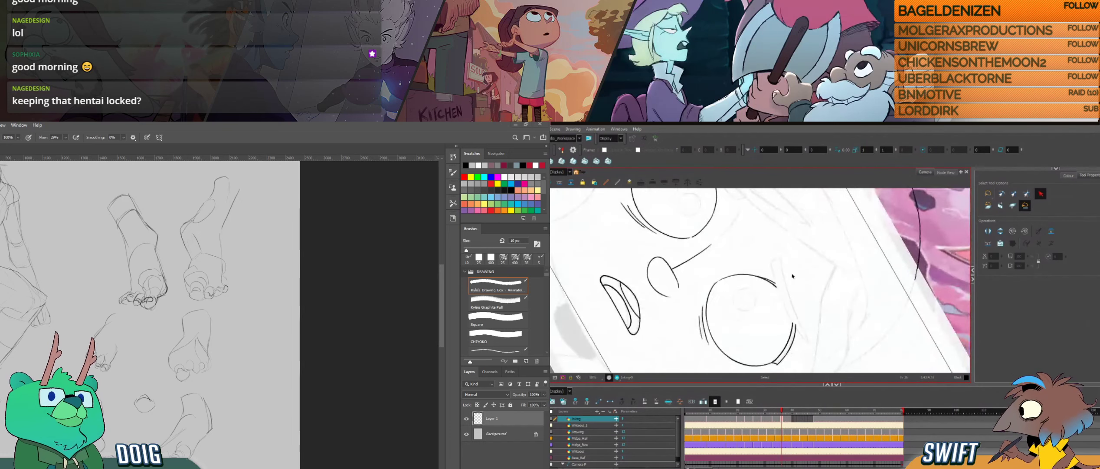
{"action": "mouse_move", "coordinate": [836, 303]}
{"action": "left_mouse_down"}
{"action": "mouse_move", "coordinate": [832, 293]}
{"action": "mouse_move", "coordinate": [835, 312]}
{"action": "mouse_move", "coordinate": [800, 340]}
{"action": "mouse_move", "coordinate": [806, 328]}
{"action": "mouse_move", "coordinate": [820, 335]}
{"action": "mouse_move", "coordinate": [820, 288]}
{"action": "mouse_move", "coordinate": [813, 313]}
{"action": "mouse_move", "coordinate": [801, 266]}
{"action": "mouse_move", "coordinate": [802, 300]}
{"action": "left_mouse_up"}
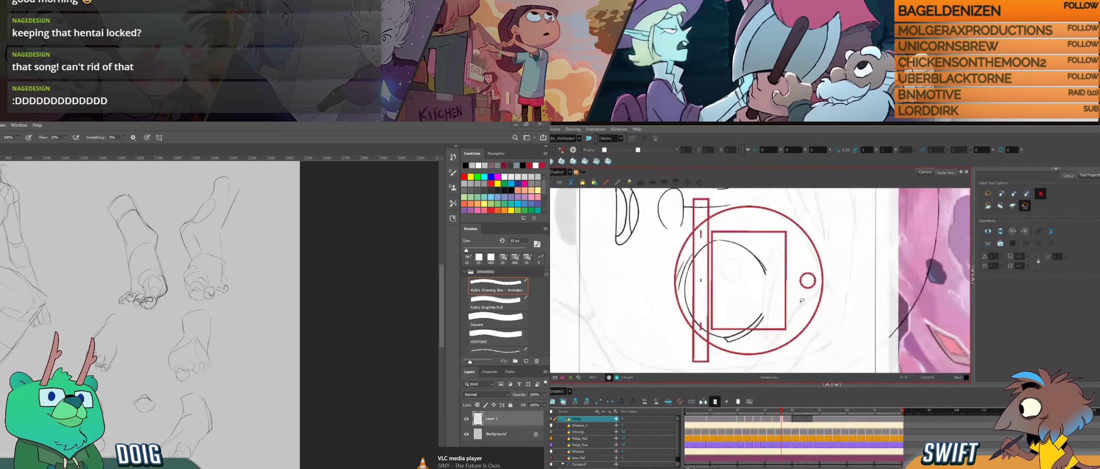
{"action": "left_click_drag", "start_coordinate": [784, 257], "coordinate": [772, 242]}
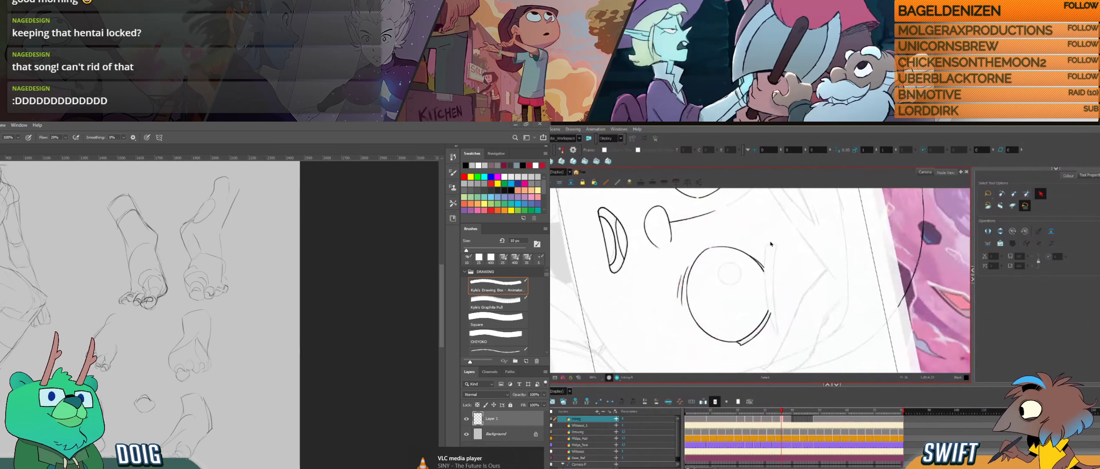
- Ink the lower edge of the eyebrow over the right-hand eye with the MSC_Mainline_Medium brush, discarding the trial strokes
{"action": "key", "text": "alt+b"}
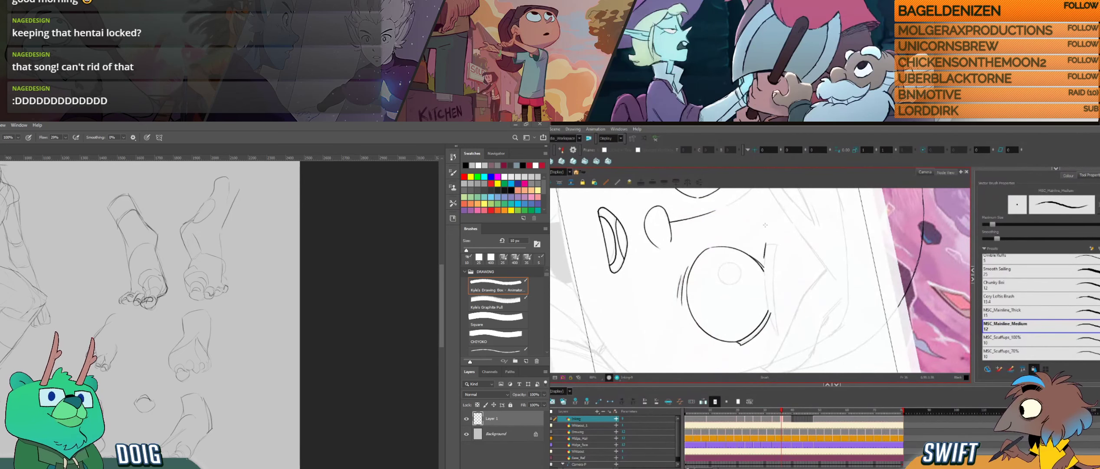
{"action": "left_click", "coordinate": [765, 246], "text": "ctrl"}
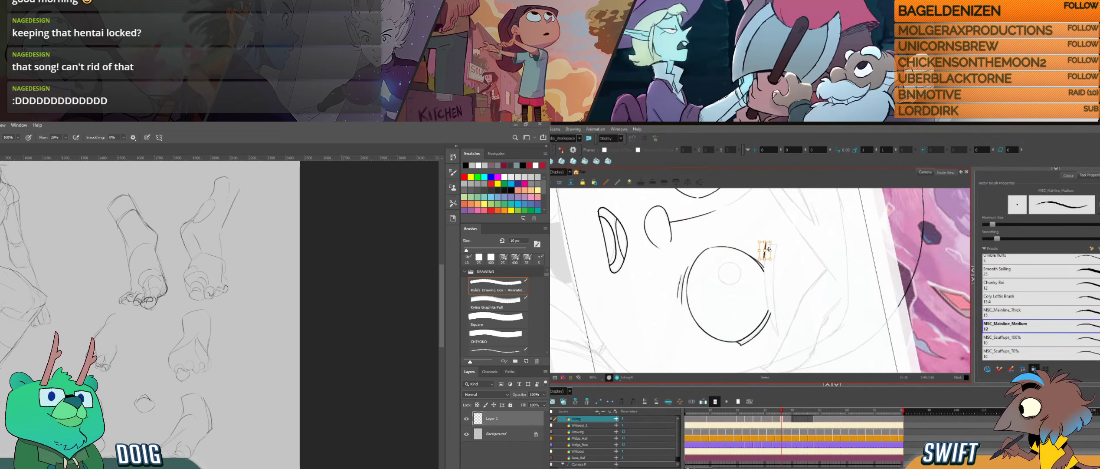
{"action": "key", "text": "Delete"}
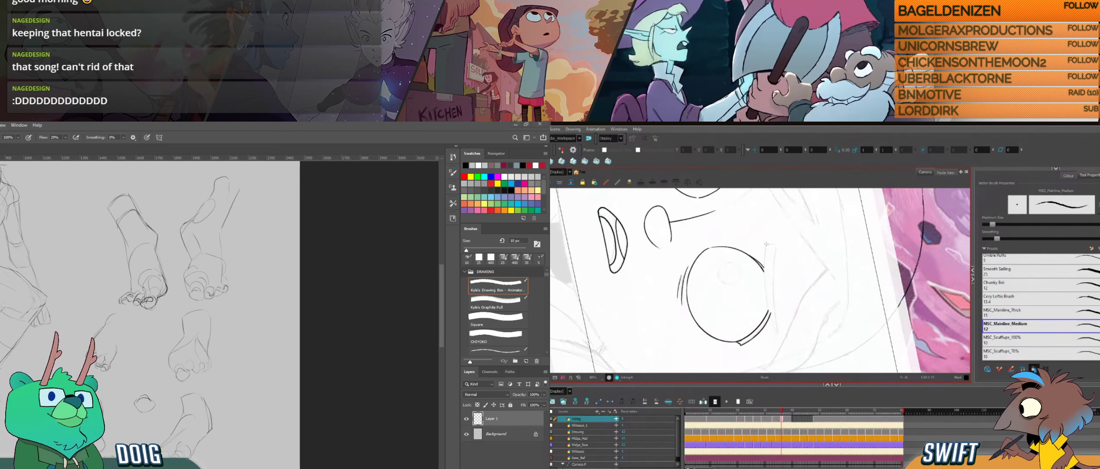
{"action": "left_click_drag", "start_coordinate": [765, 243], "coordinate": [777, 339]}
{"action": "left_click_drag", "start_coordinate": [207, 356], "coordinate": [179, 417]}
{"action": "key", "text": "ctrl+z"}
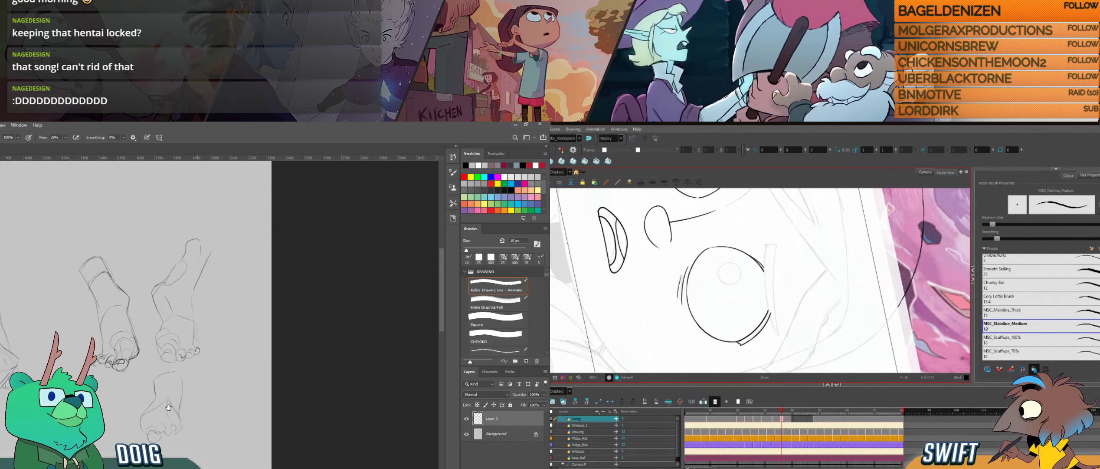
{"action": "left_click_drag", "start_coordinate": [766, 244], "coordinate": [763, 266]}
{"action": "key", "text": "ctrl+z"}
{"action": "mouse_move", "coordinate": [164, 378]}
{"action": "left_mouse_down"}
{"action": "mouse_move", "coordinate": [154, 383]}
{"action": "mouse_move", "coordinate": [175, 394]}
{"action": "left_mouse_up"}
{"action": "key", "text": "comma"}
{"action": "key", "text": "period"}
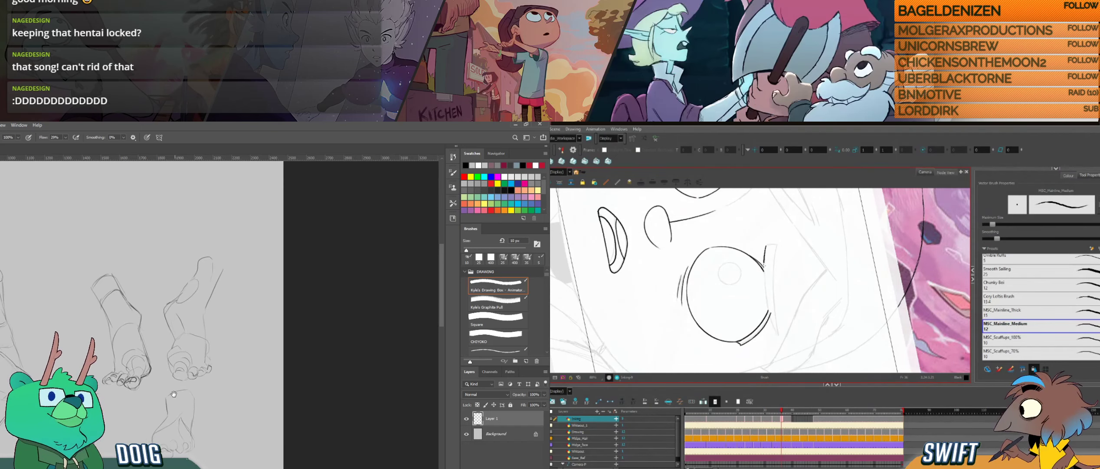
{"action": "left_click_drag", "start_coordinate": [765, 245], "coordinate": [780, 339]}
- Hide the foot sketches on Layer 1 in Photoshop, and adjust the outer end of the brow's lower stroke in Harmony
{"action": "left_click", "coordinate": [469, 419]}
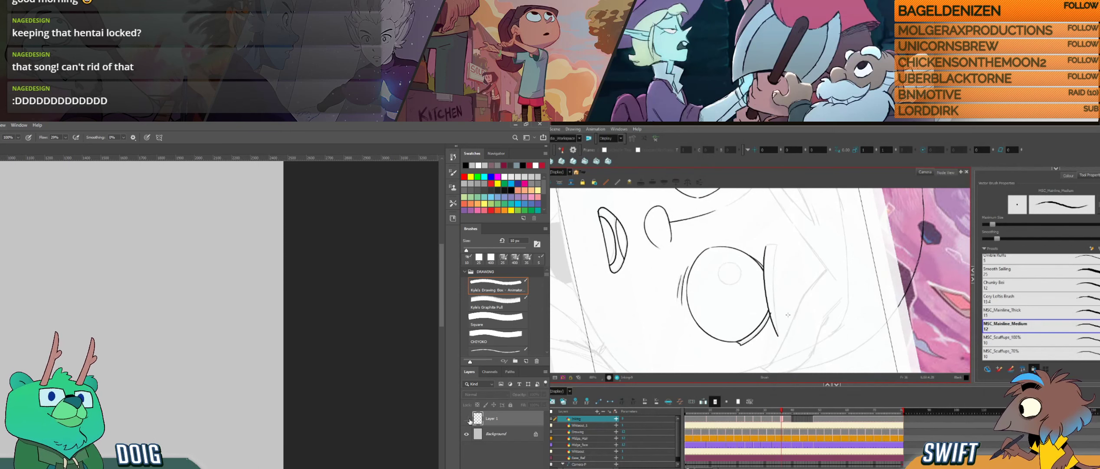
{"action": "key", "text": "alt+s"}
{"action": "left_click", "coordinate": [779, 336]}
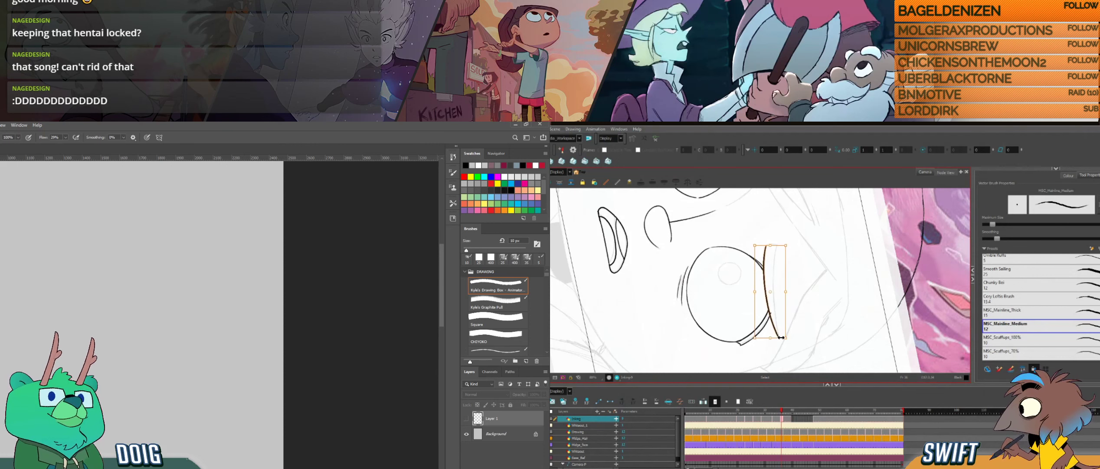
{"action": "left_click_drag", "start_coordinate": [781, 340], "coordinate": [781, 342]}
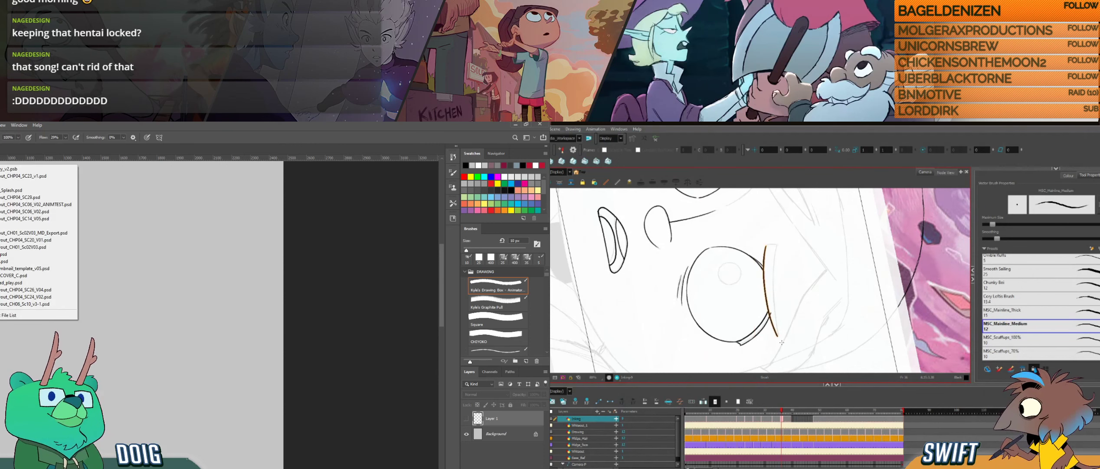
{"action": "key", "text": "alt+b"}
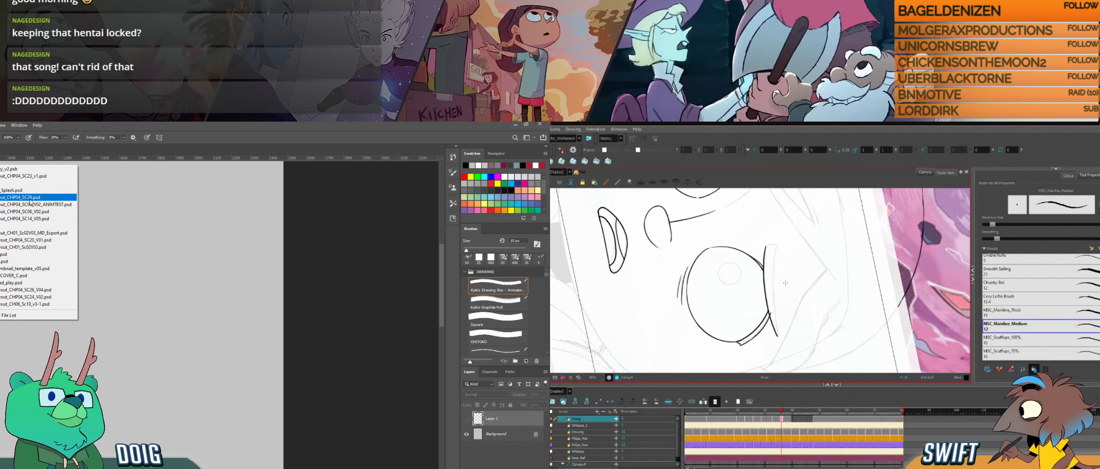
- Open the cave background from Photoshop's recent files, and ink the eyebrow's short inner end in Harmony
{"action": "left_click", "coordinate": [30, 261]}
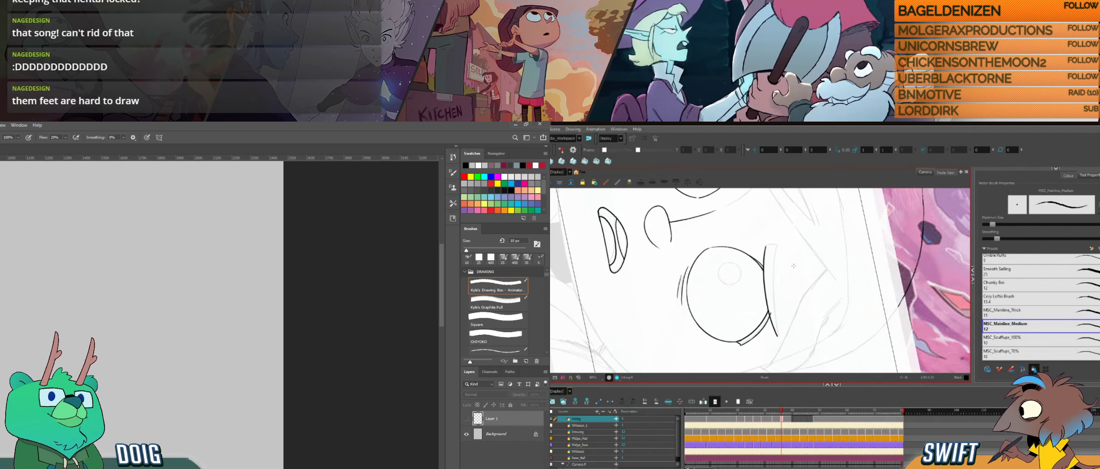
{"action": "left_click_drag", "start_coordinate": [765, 247], "coordinate": [780, 244]}
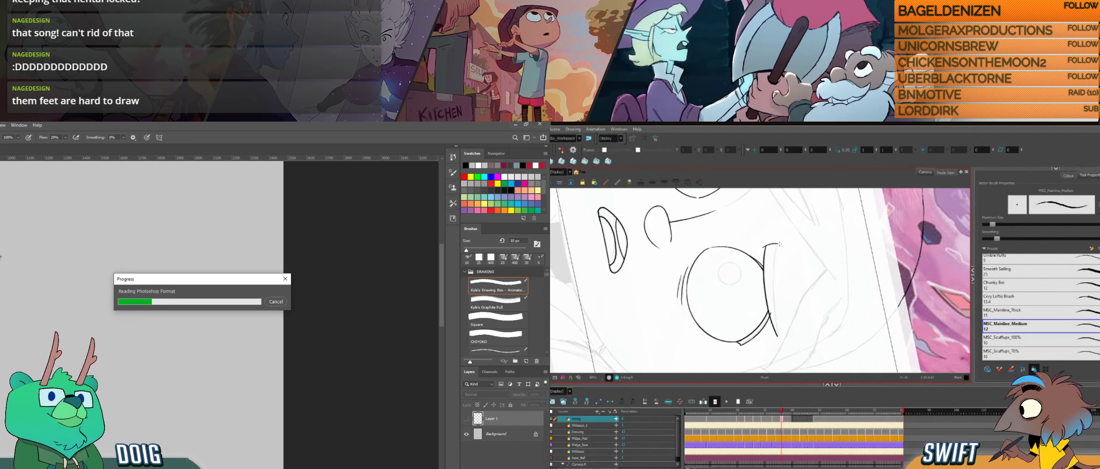
{"action": "key", "text": "ctrl+z"}
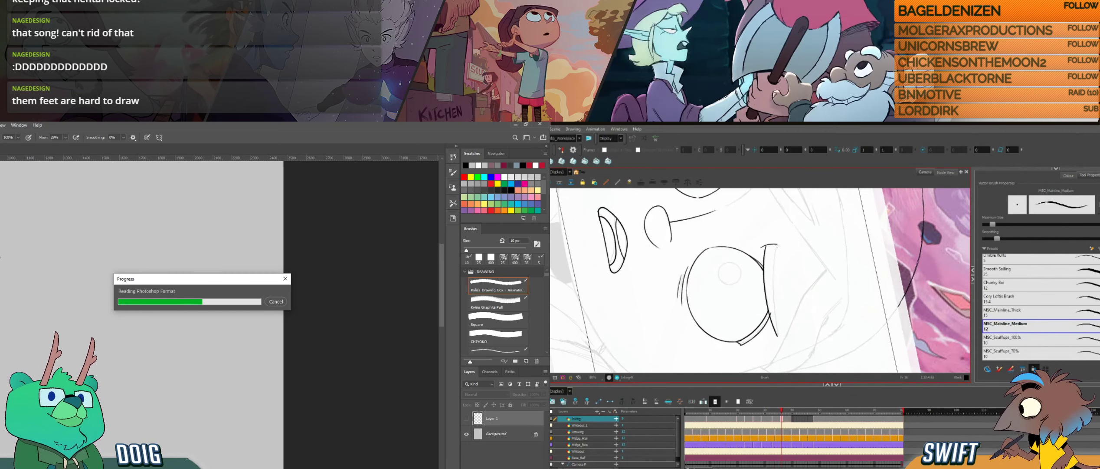
{"action": "key", "text": "f"}
{"action": "key", "text": "g"}
{"action": "key", "text": "f"}
{"action": "key", "text": "g"}
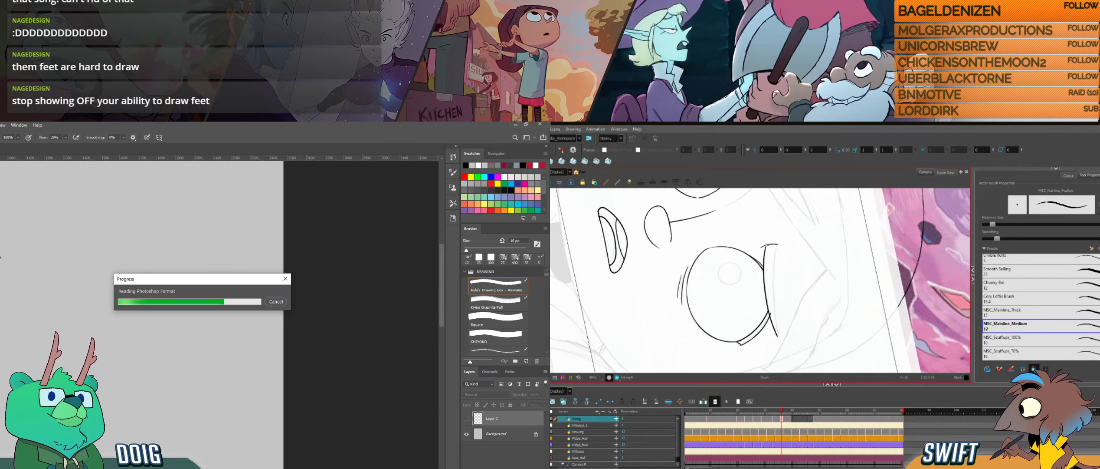
{"action": "key", "text": "f"}
{"action": "key", "text": "g"}
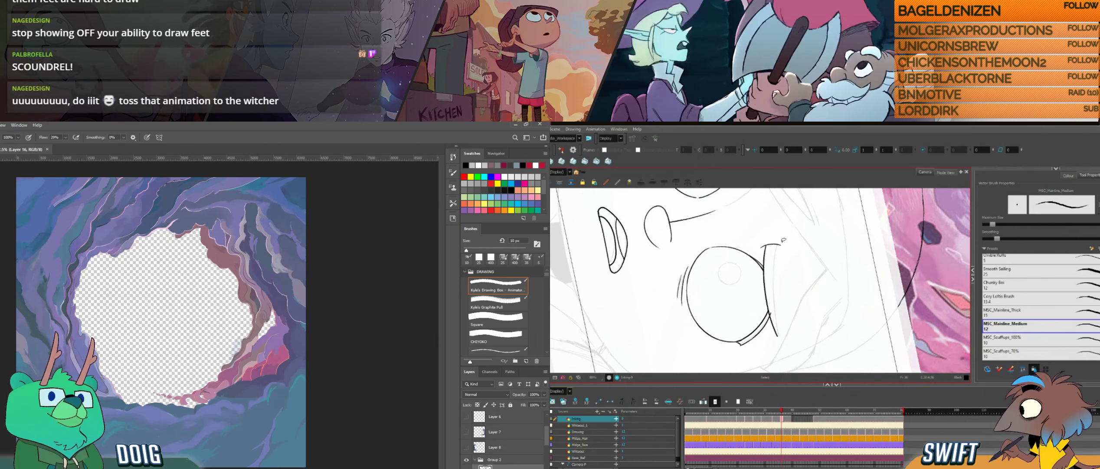
- Adjust the tip of the eyebrow's short inner end line and compare it with the neighbouring drawing
{"action": "key", "text": "."}
{"action": "key", "text": "."}
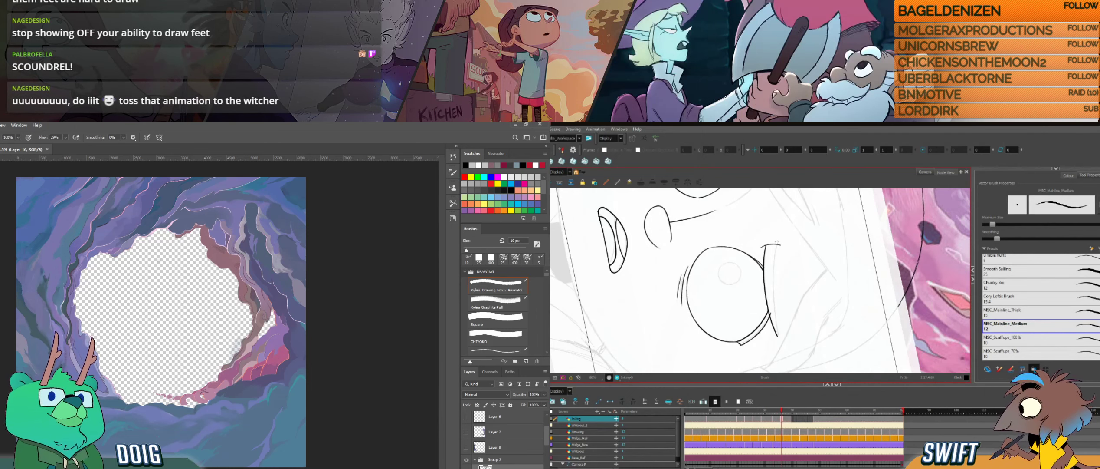
{"action": "left_click", "coordinate": [783, 241]}
{"action": "left_click_drag", "start_coordinate": [782, 244], "coordinate": [784, 242]}
{"action": "key", "text": "alt+b"}
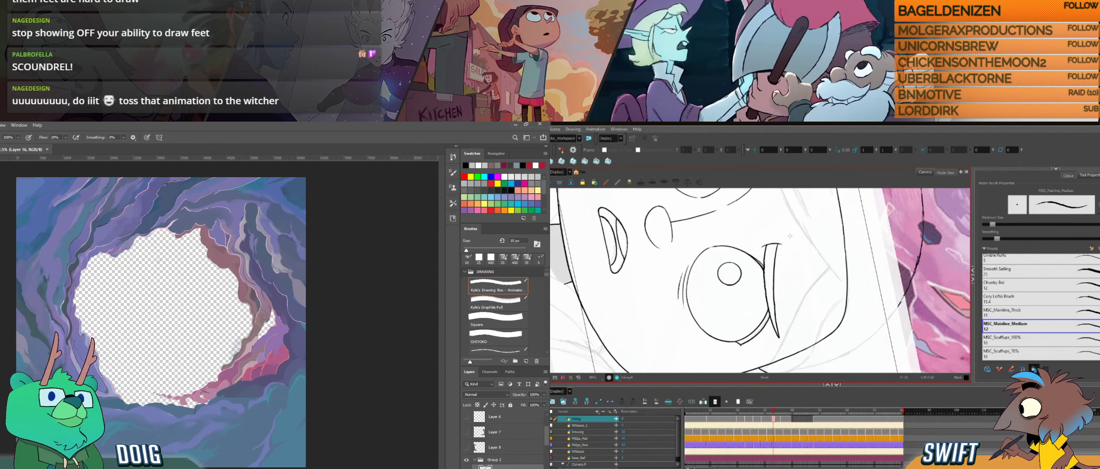
{"action": "key", "text": "."}
{"action": "key", "text": "."}
{"action": "key", "text": "."}
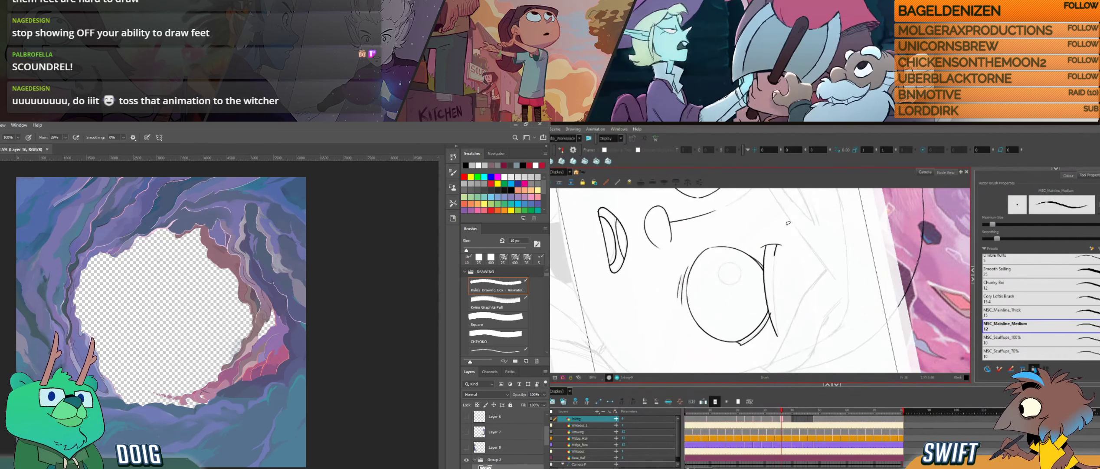
- Try inking the eyebrow's upper edge from its inner end to the tapered outer tip
{"action": "left_click_drag", "start_coordinate": [778, 249], "coordinate": [773, 260]}
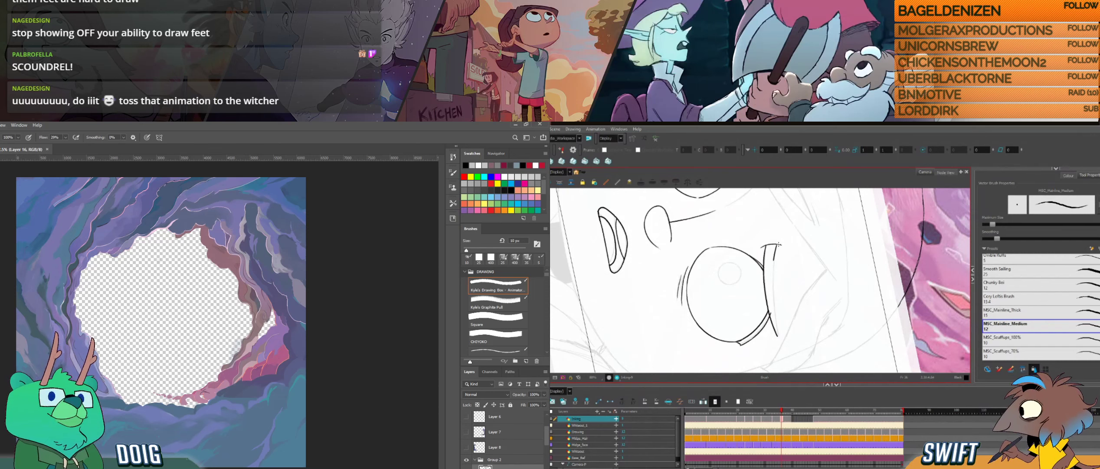
{"action": "key", "text": "ctrl+z"}
{"action": "key", "text": "g"}
{"action": "left_click_drag", "start_coordinate": [776, 247], "coordinate": [781, 340]}
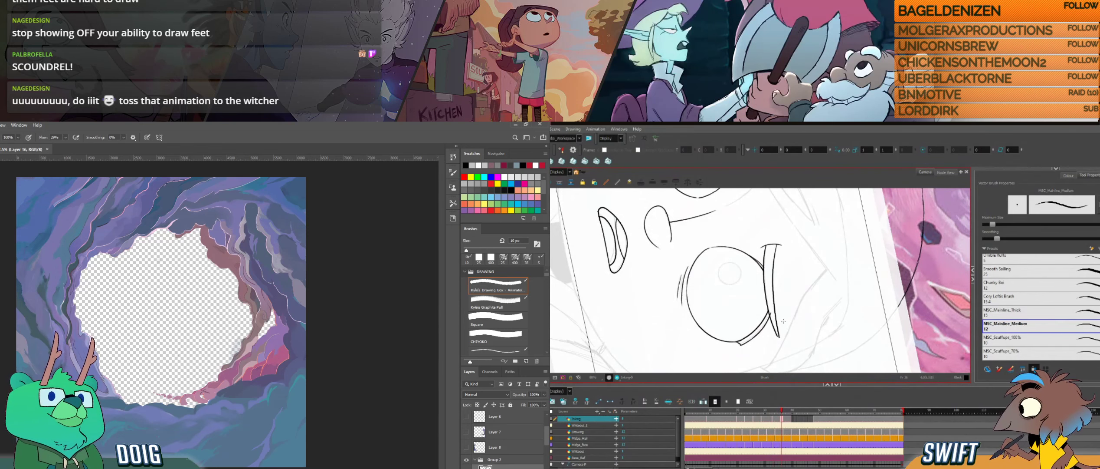
{"action": "key", "text": "ctrl+z"}
{"action": "left_click_drag", "start_coordinate": [776, 244], "coordinate": [779, 337]}
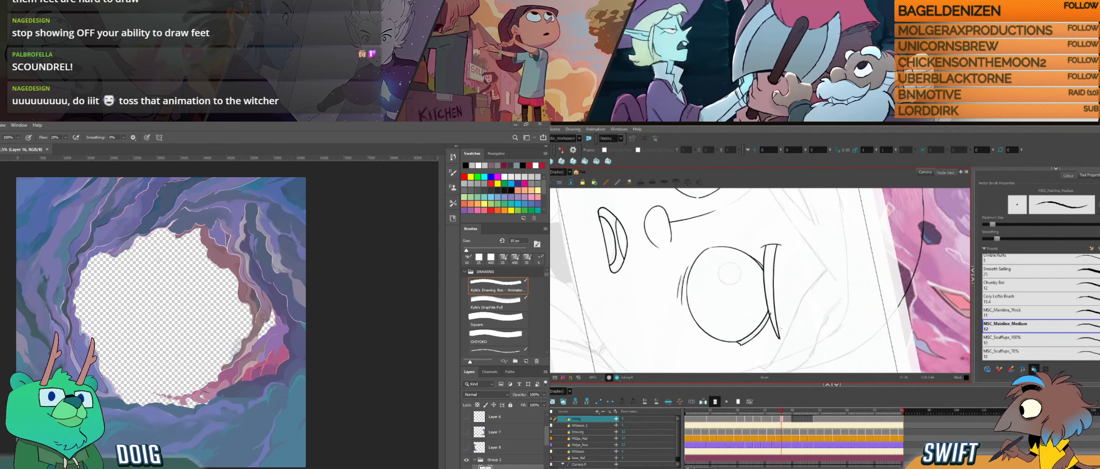
- Flip repeatedly between this drawing and the previous one to compare the eyebrow lines
{"action": "key", "text": "alt+s"}
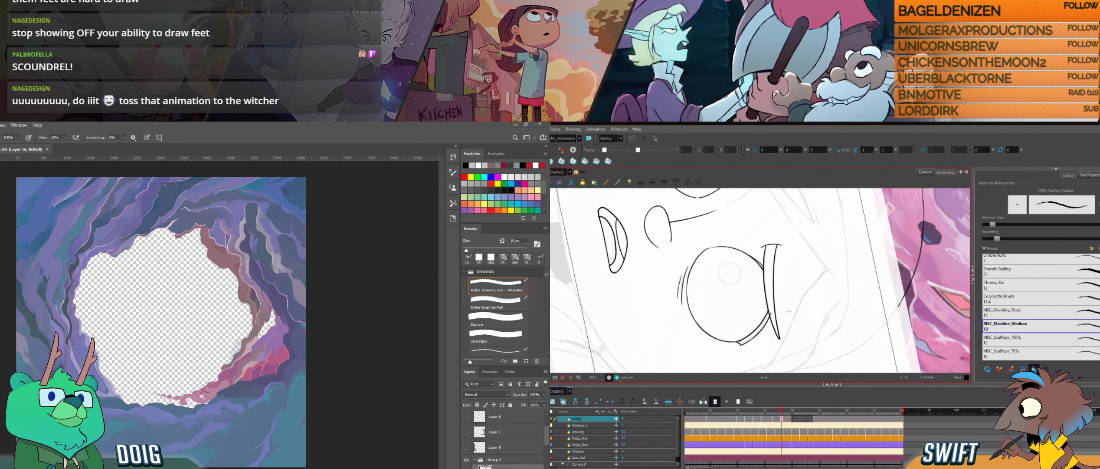
{"action": "key", "text": "comma"}
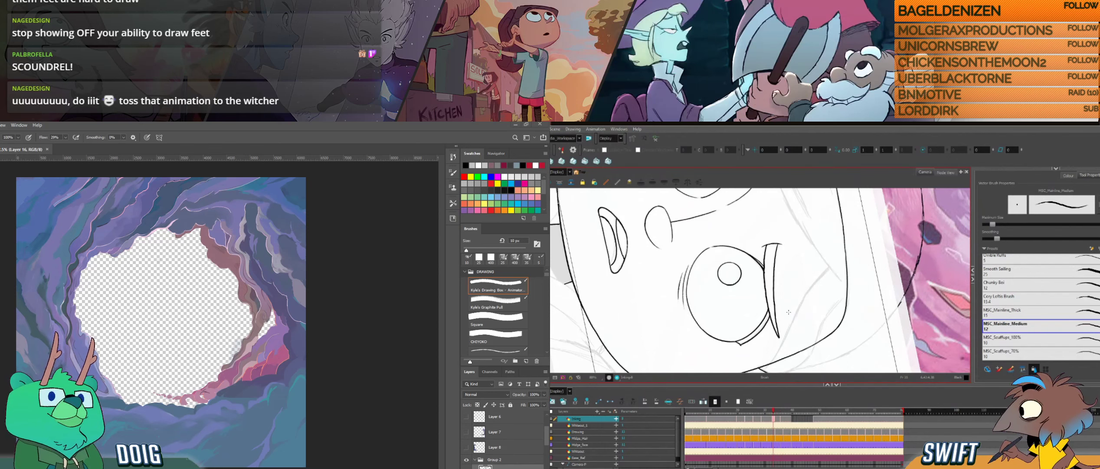
{"action": "key", "text": "period"}
{"action": "key", "text": "comma"}
{"action": "key", "text": "period"}
{"action": "key", "text": "comma"}
{"action": "key", "text": "period"}
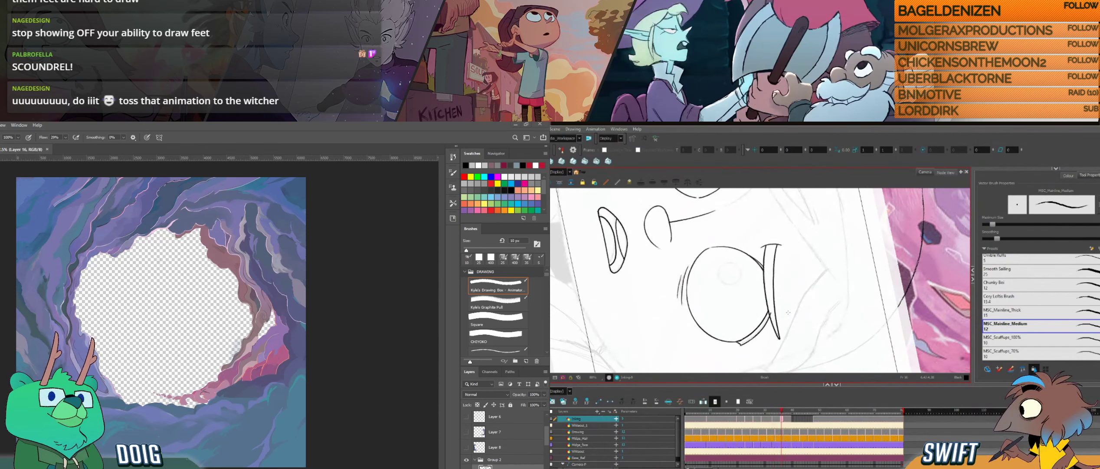
{"action": "key", "text": "comma"}
{"action": "key", "text": "period"}
{"action": "key", "text": "comma"}
{"action": "key", "text": "period"}
{"action": "key", "text": "comma"}
{"action": "key", "text": "period"}
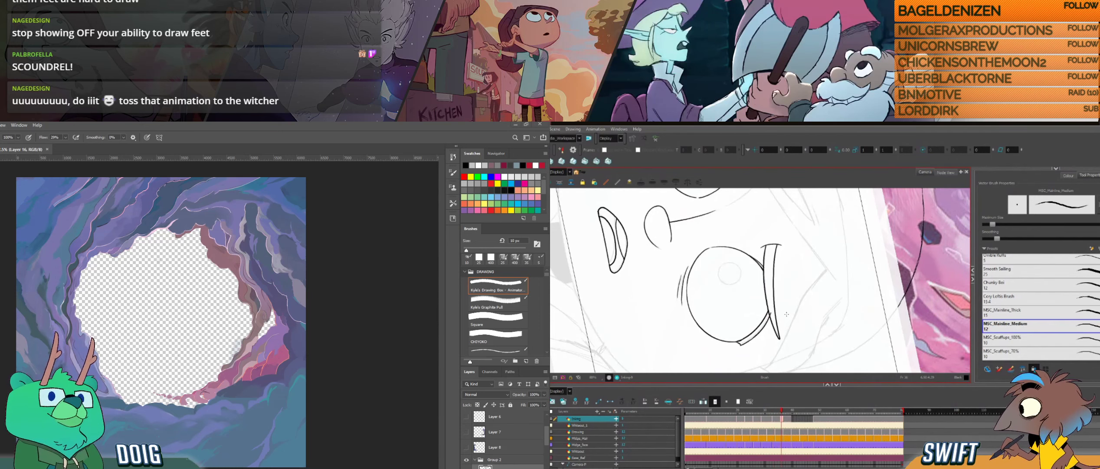
- Delete the eyebrow's upper line and redraw it as one stroke down to the outer tip, using the previous drawing as reference
{"action": "left_click", "coordinate": [776, 296], "text": "ctrl"}
{"action": "key", "text": "Delete"}
{"action": "key", "text": "comma"}
{"action": "key", "text": "comma"}
{"action": "key", "text": "comma"}
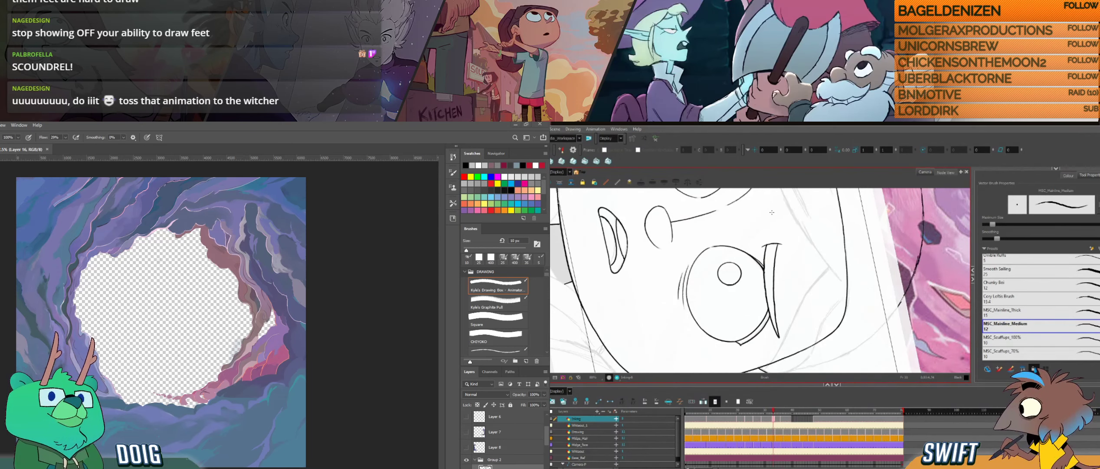
{"action": "key", "text": "period"}
{"action": "key", "text": "period"}
{"action": "key", "text": "period"}
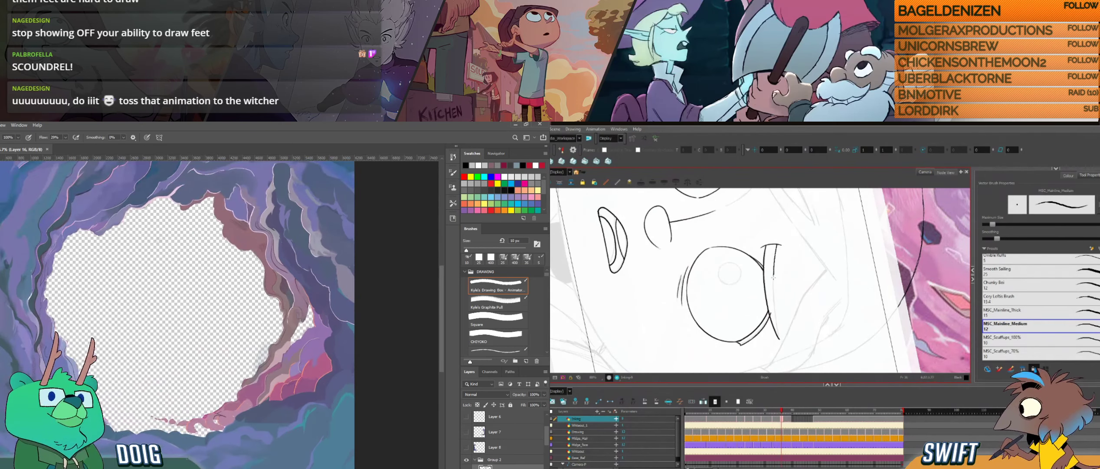
{"action": "key", "text": "ctrl+z"}
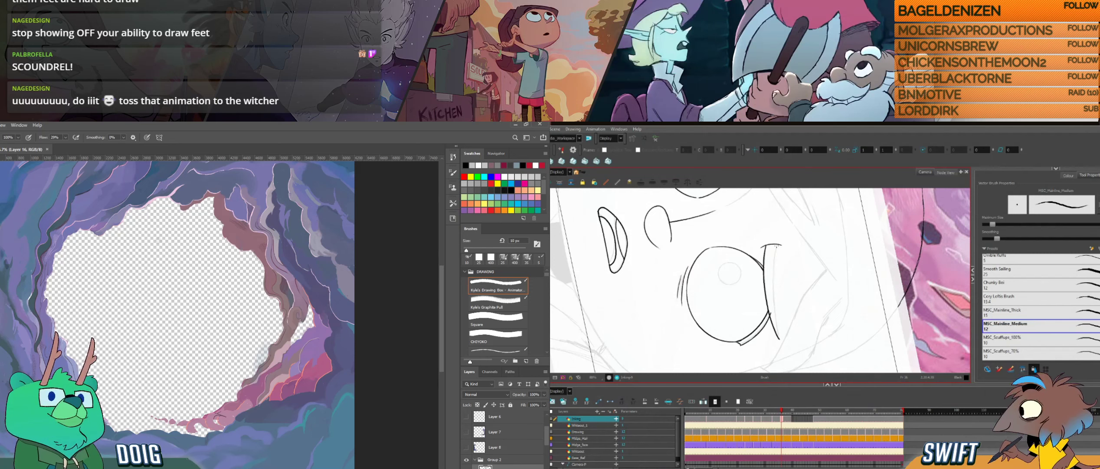
{"action": "left_click_drag", "start_coordinate": [777, 246], "coordinate": [779, 338]}
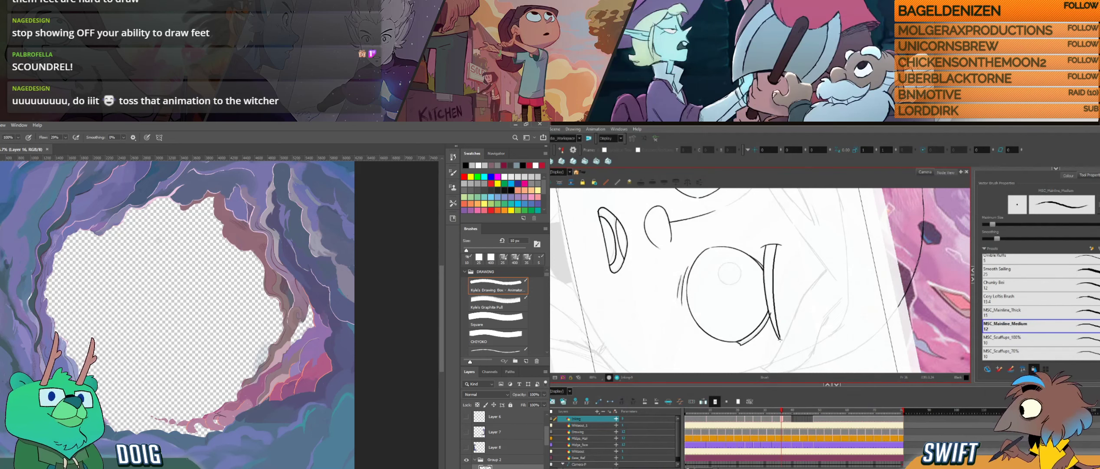
- Start saving a copy of the cave background as PNG while comparing the eyebrow with the neighbouring drawing in Harmony
{"action": "key", "text": "ctrl+shift+s"}
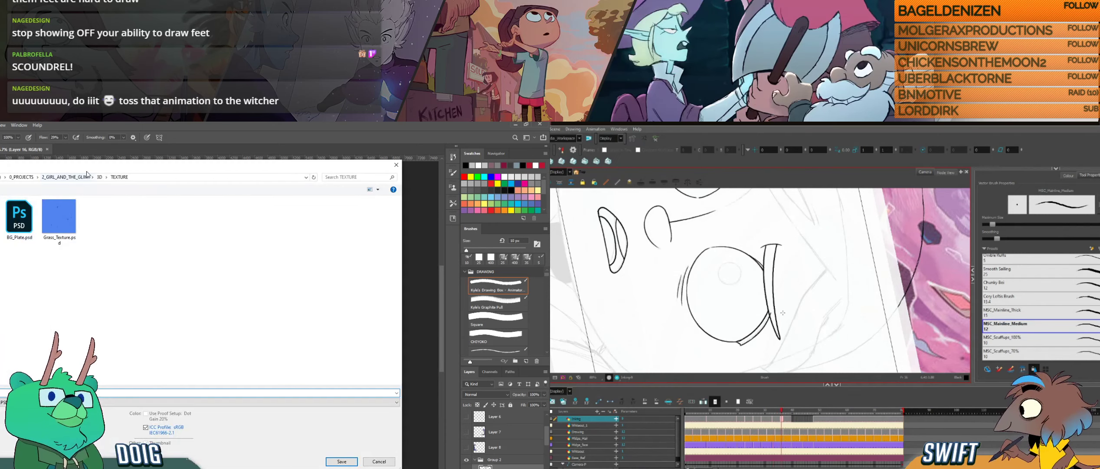
{"action": "key", "text": "f"}
{"action": "key", "text": "g"}
{"action": "key", "text": "f"}
{"action": "key", "text": "g"}
{"action": "left_click", "coordinate": [26, 402]}
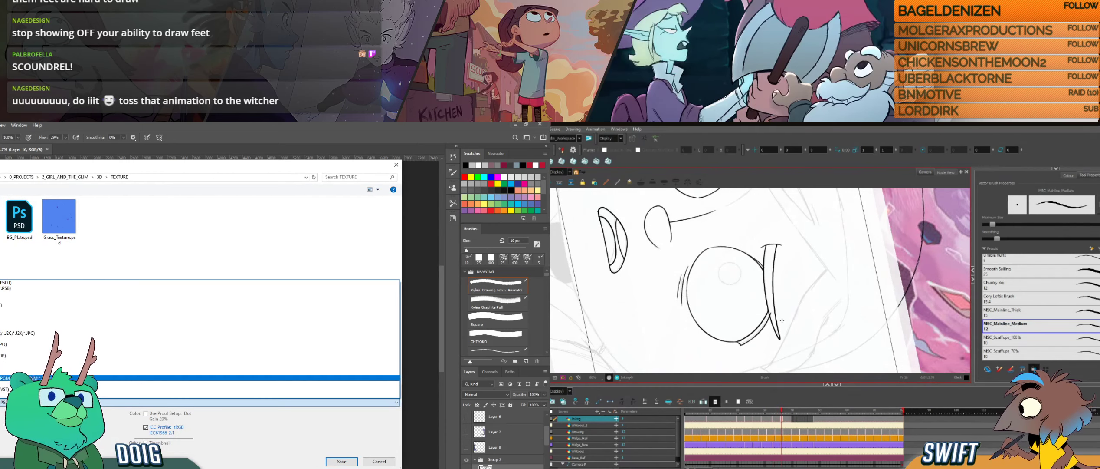
{"action": "left_click", "coordinate": [47, 372]}
{"action": "key", "text": "alt+s"}
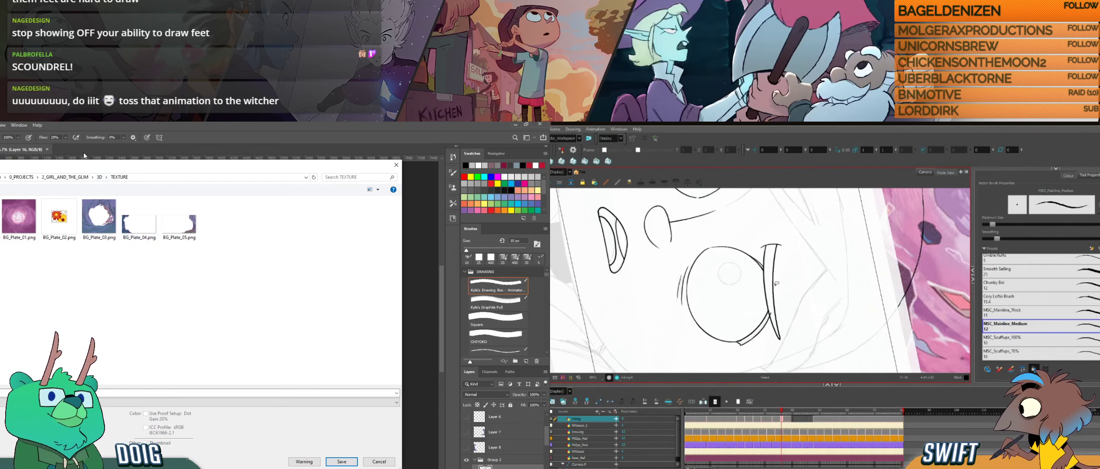
- Overwrite BG_Plate_03.png with the cave background using the large file size option, and check the eyebrow's long line in Harmony
{"action": "left_click", "coordinate": [99, 216]}
{"action": "left_click", "coordinate": [776, 285]}
{"action": "mouse_move", "coordinate": [91, 170]}
{"action": "left_mouse_down"}
{"action": "mouse_move", "coordinate": [96, 199]}
{"action": "mouse_move", "coordinate": [97, 167]}
{"action": "left_mouse_up"}
{"action": "left_click", "coordinate": [788, 335]}
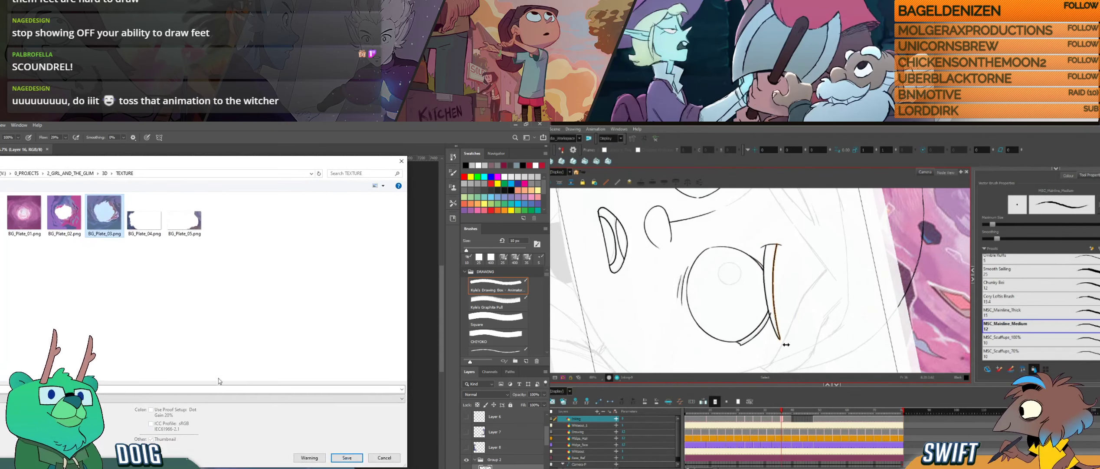
{"action": "left_click", "coordinate": [353, 457]}
{"action": "key", "text": "alt+b"}
{"action": "left_click", "coordinate": [224, 309]}
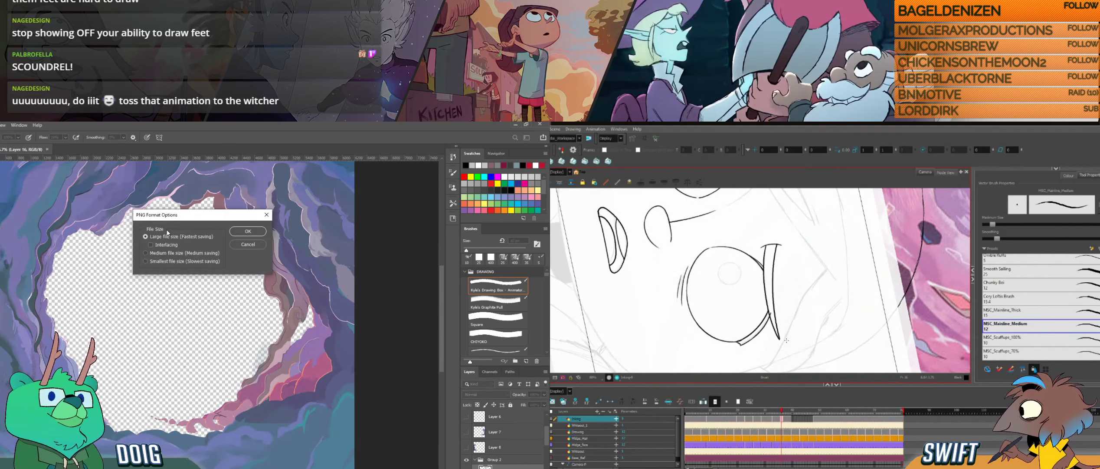
{"action": "key", "text": "Return"}
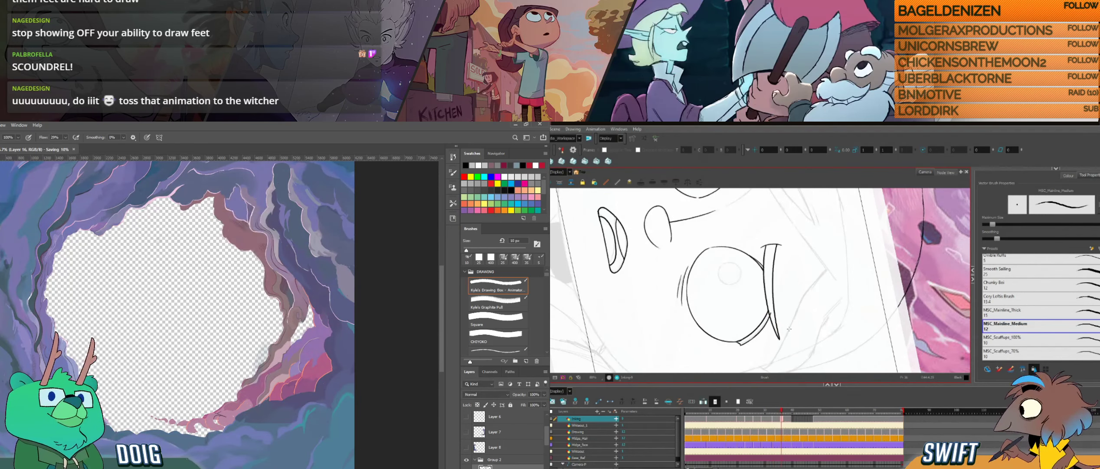
- Hide Group 2 and show Layer 8 in the cave background document
{"action": "left_click", "coordinate": [475, 460]}
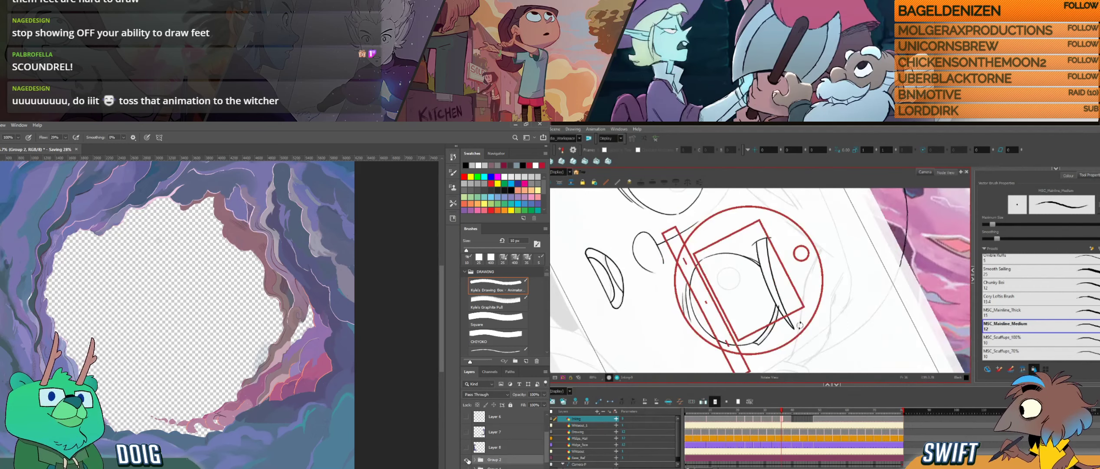
{"action": "left_click", "coordinate": [467, 460]}
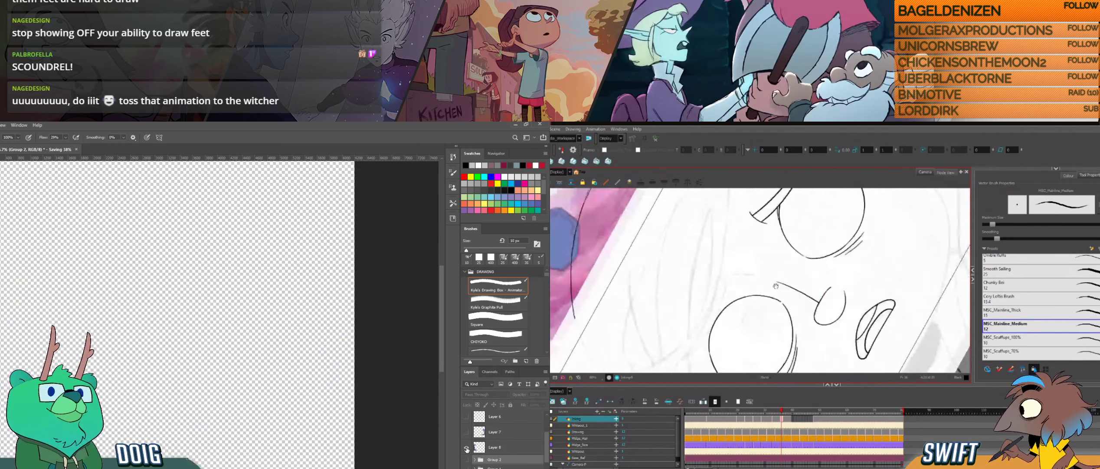
{"action": "left_click", "coordinate": [467, 447]}
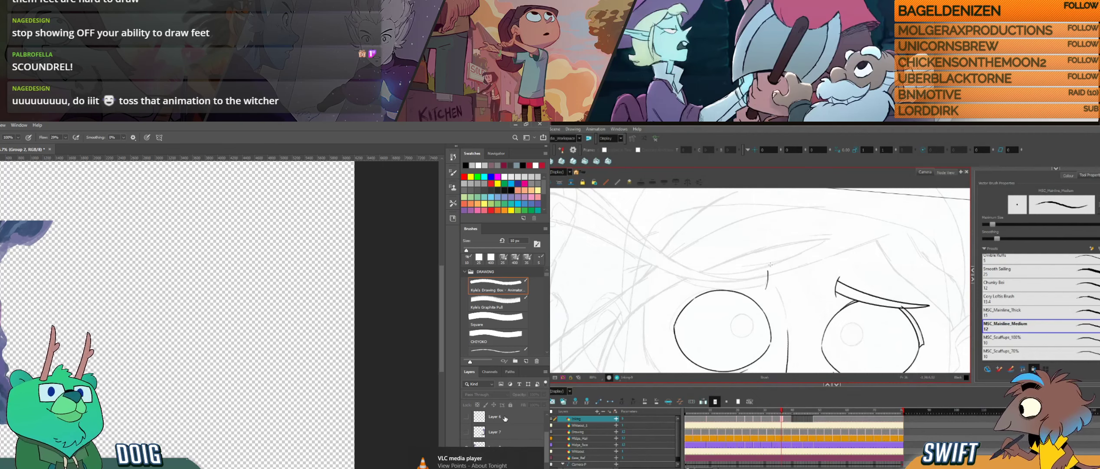
- Switch to Harmony and select the short inner end line of the other eyebrow
{"action": "key", "text": "g"}
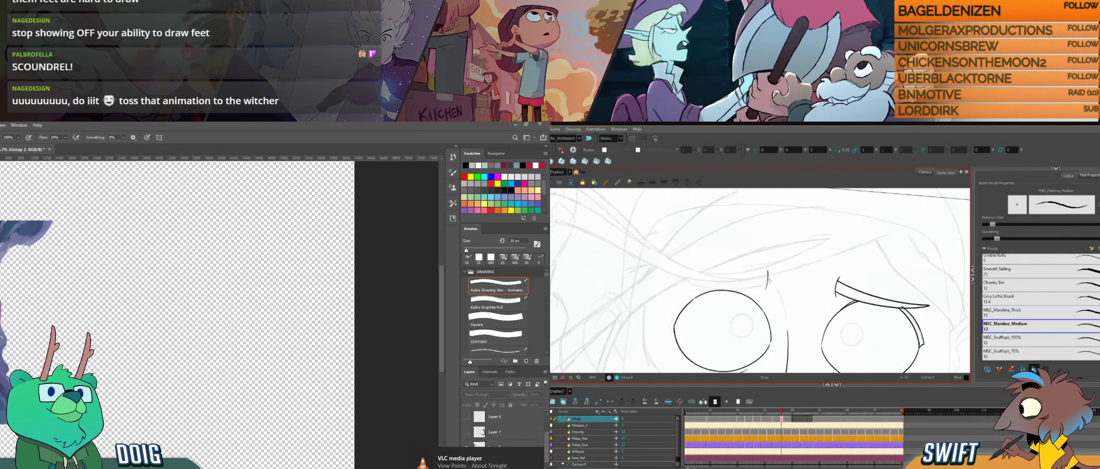
{"action": "key", "text": "alt+s"}
{"action": "left_click", "coordinate": [768, 282]}
- Switch to Photoshop, make Layer 8 the active layer and try duplicating it
{"action": "key", "text": "v"}
{"action": "key", "text": "ctrl+plus"}
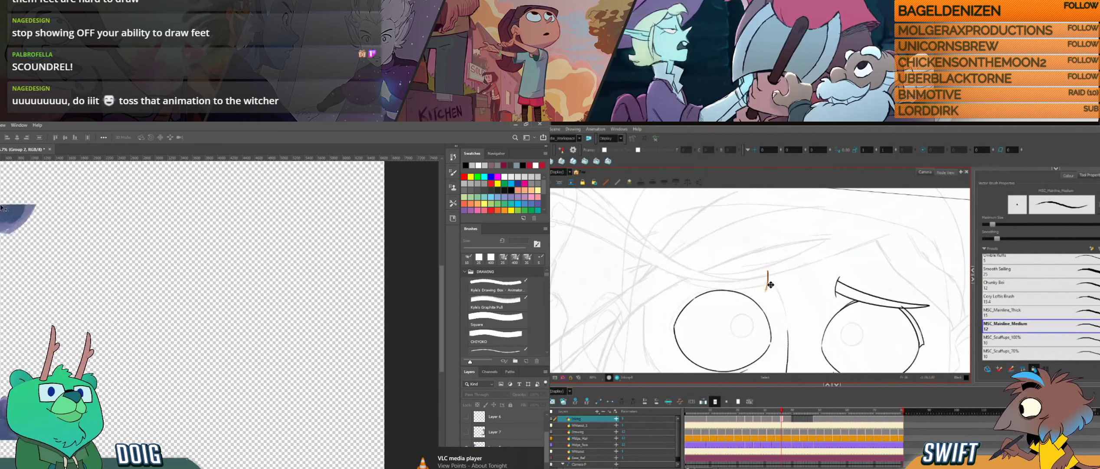
{"action": "left_click_drag", "start_coordinate": [19, 254], "coordinate": [103, 255]}
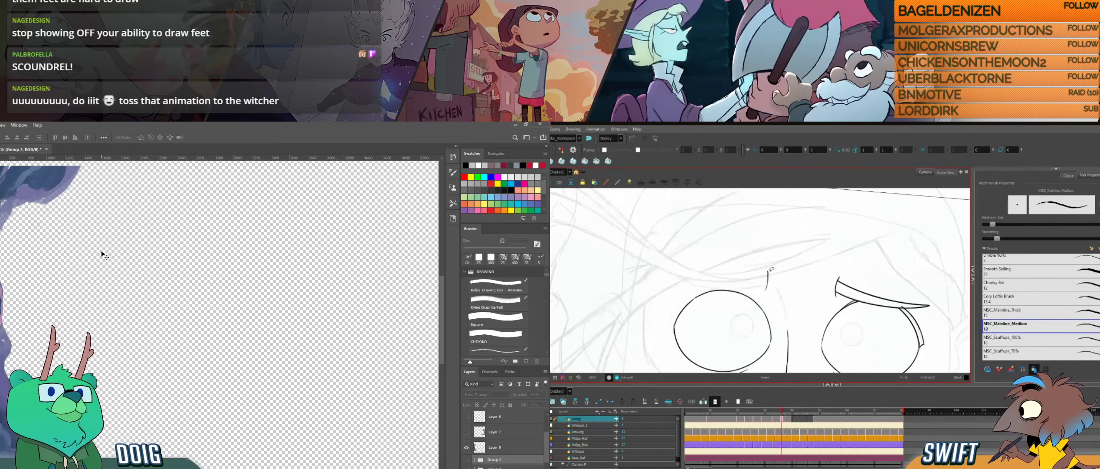
{"action": "key", "text": "ctrl+plus"}
{"action": "left_click_drag", "start_coordinate": [63, 343], "coordinate": [143, 310]}
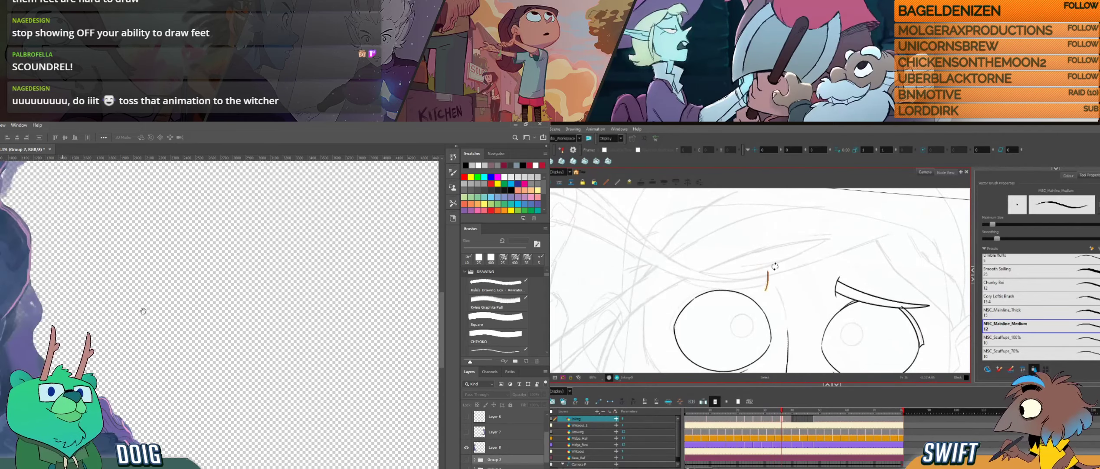
{"action": "left_click", "coordinate": [491, 447]}
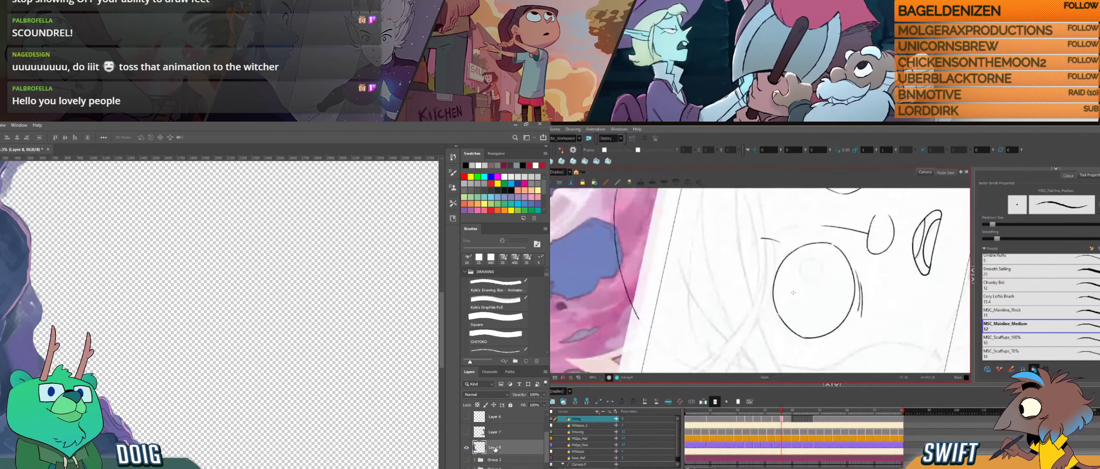
{"action": "key", "text": "ctrl+j"}
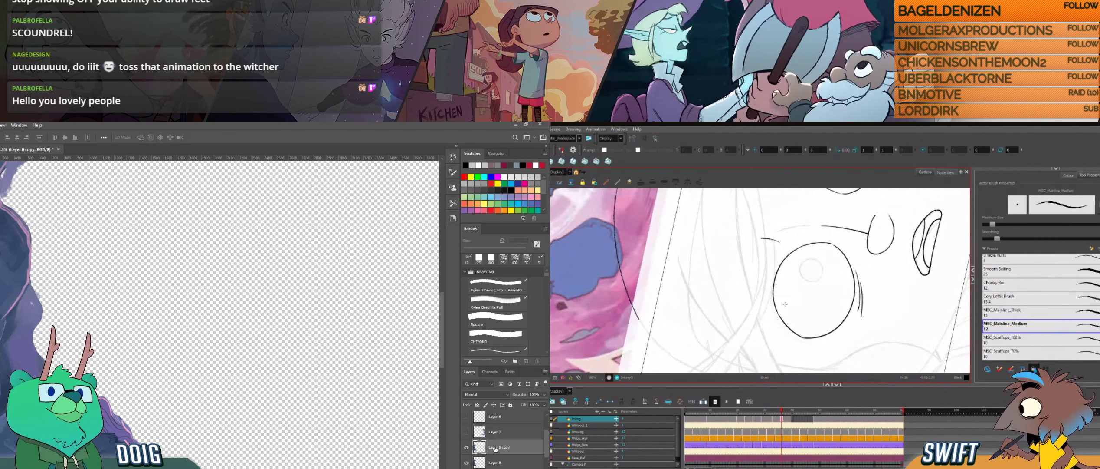
{"action": "key", "text": "ctrl+z"}
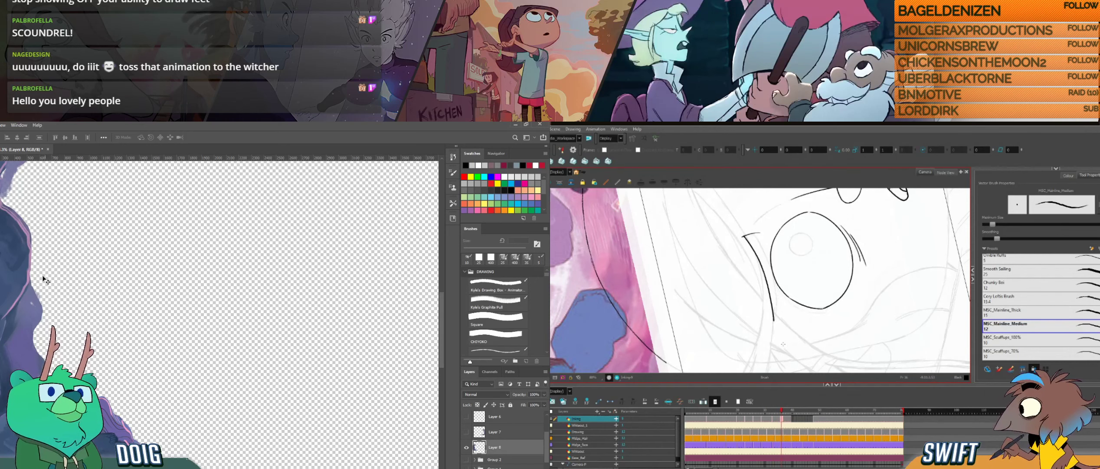
- Switch to the Brush tool, collapse the DRAWING brush group, then undock and enlarge the brush list and move it off the canvas
{"action": "key", "text": "b"}
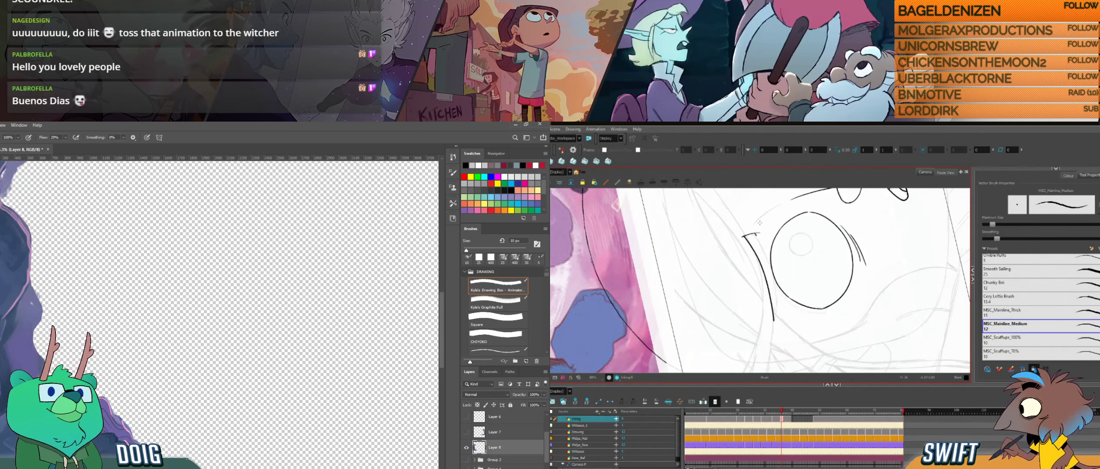
{"action": "left_click", "coordinate": [19, 125]}
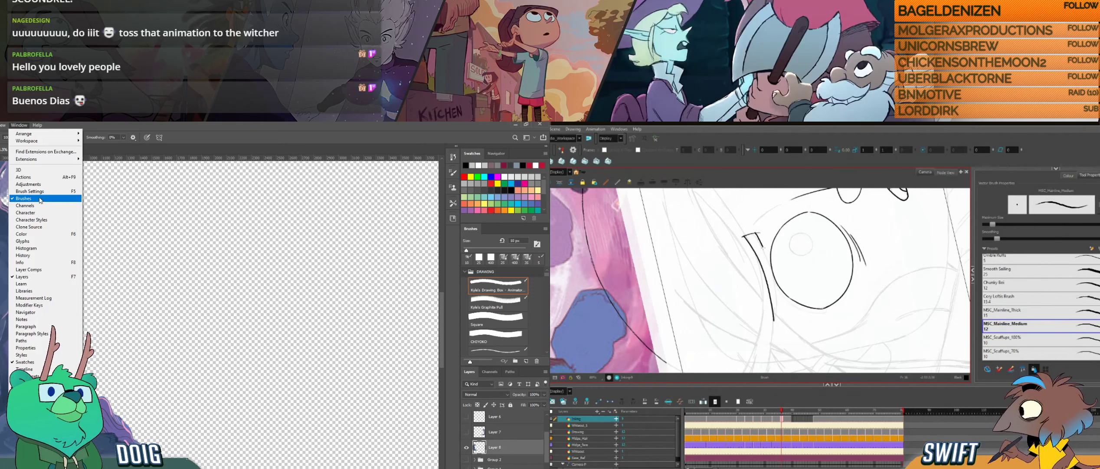
{"action": "left_click", "coordinate": [503, 270]}
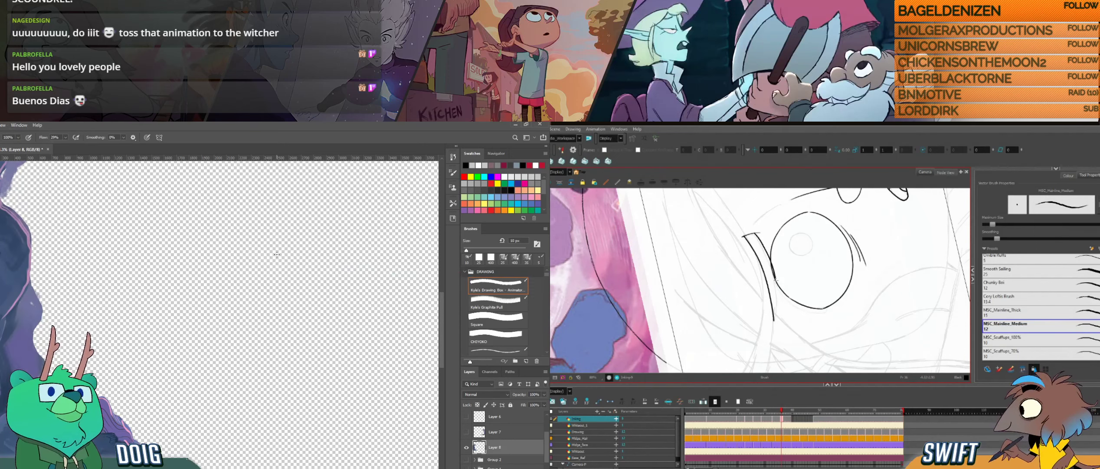
{"action": "left_click", "coordinate": [466, 272]}
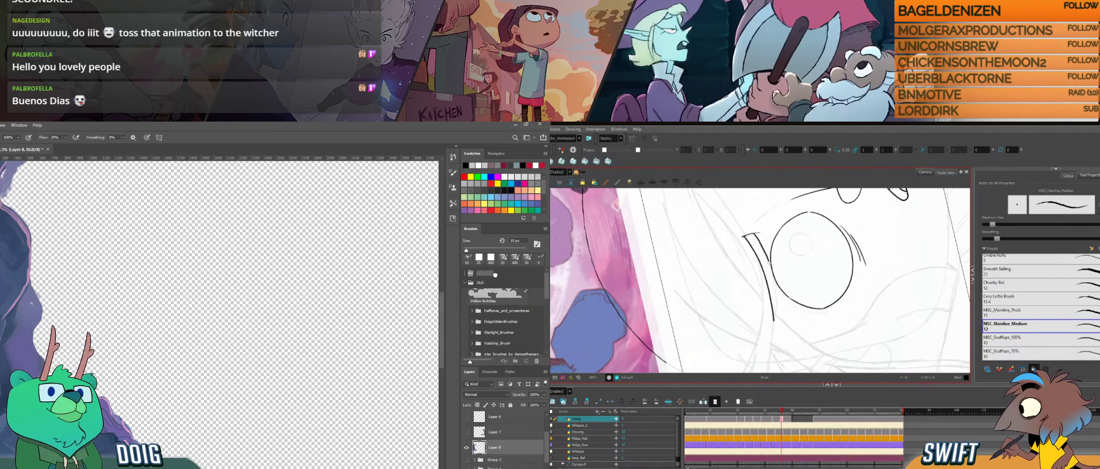
{"action": "left_click_drag", "start_coordinate": [477, 230], "coordinate": [4, 219]}
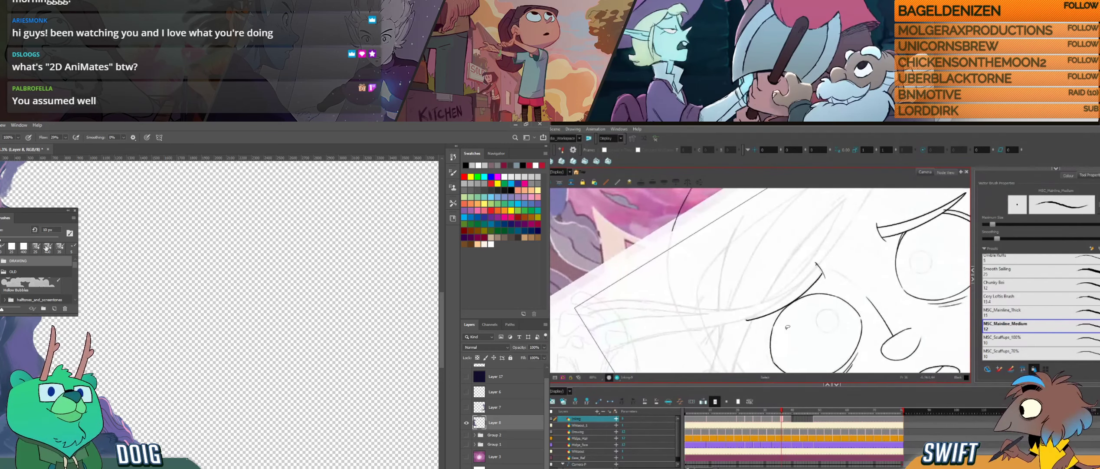
{"action": "left_click_drag", "start_coordinate": [78, 316], "coordinate": [103, 386]}
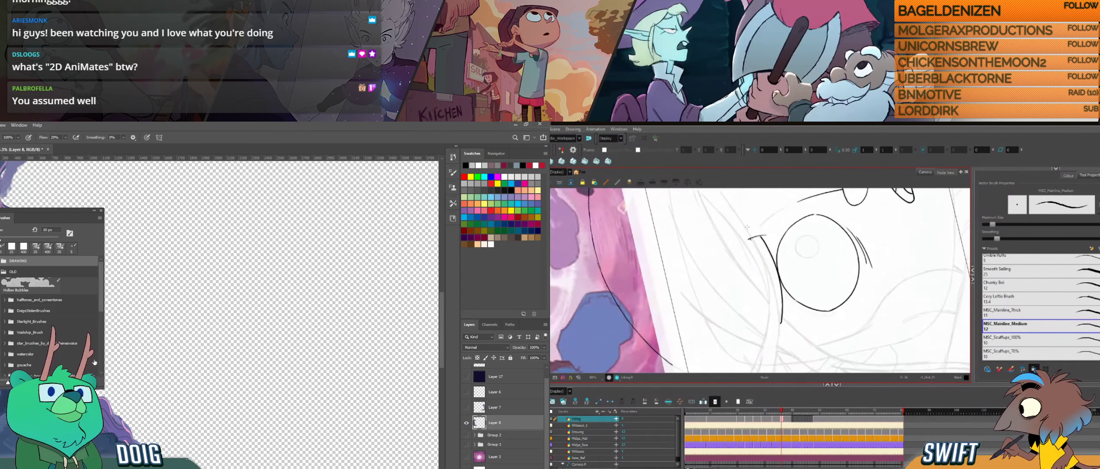
{"action": "left_click_drag", "start_coordinate": [45, 211], "coordinate": [0, 204]}
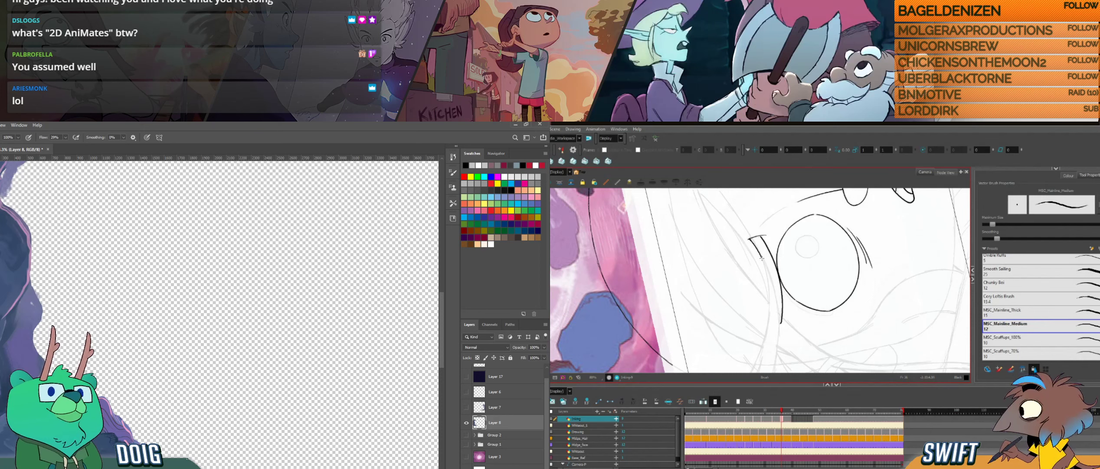
- Ink the second eyebrow's remaining long edge down to the pointed outer tip in Harmony and compare it with the neighbouring drawing
{"action": "left_click_drag", "start_coordinate": [765, 265], "coordinate": [778, 318]}
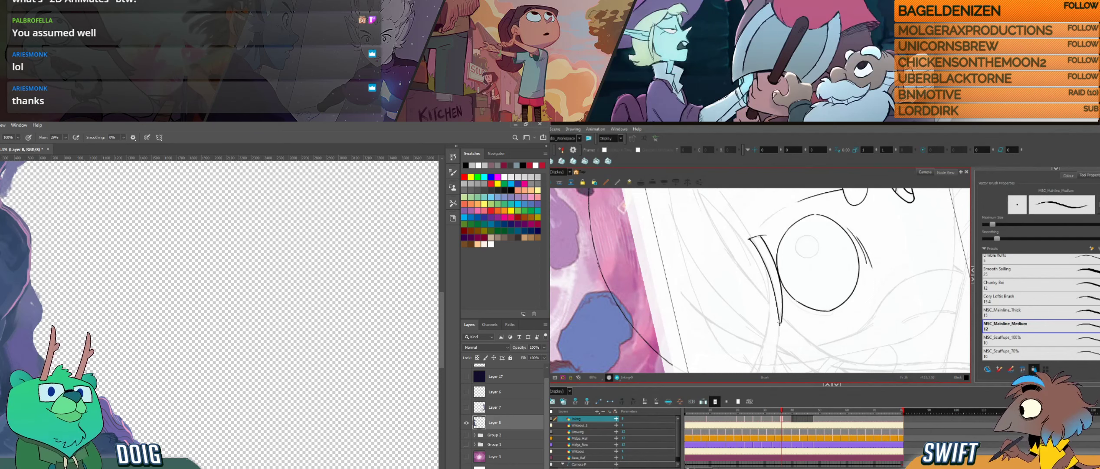
{"action": "key", "text": "f"}
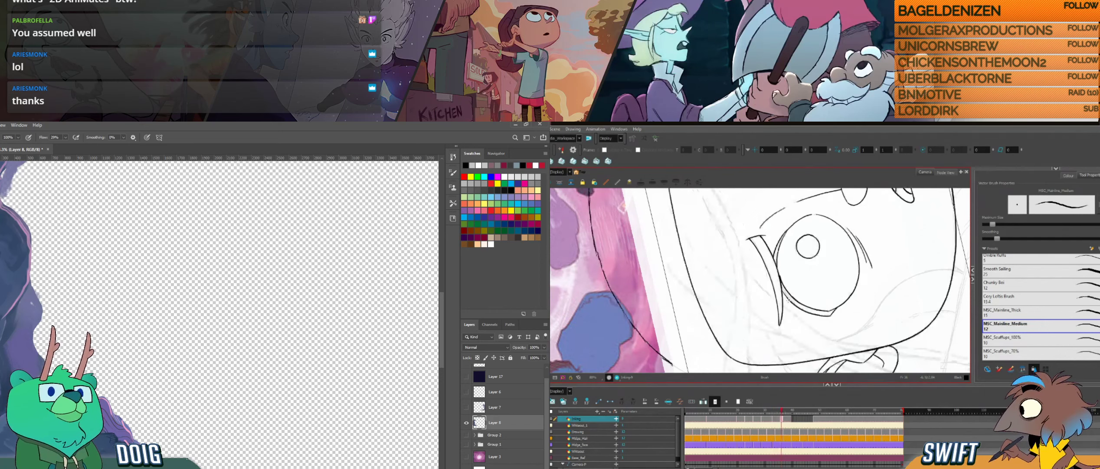
{"action": "key", "text": "g"}
{"action": "key", "text": "f"}
{"action": "key", "text": "g"}
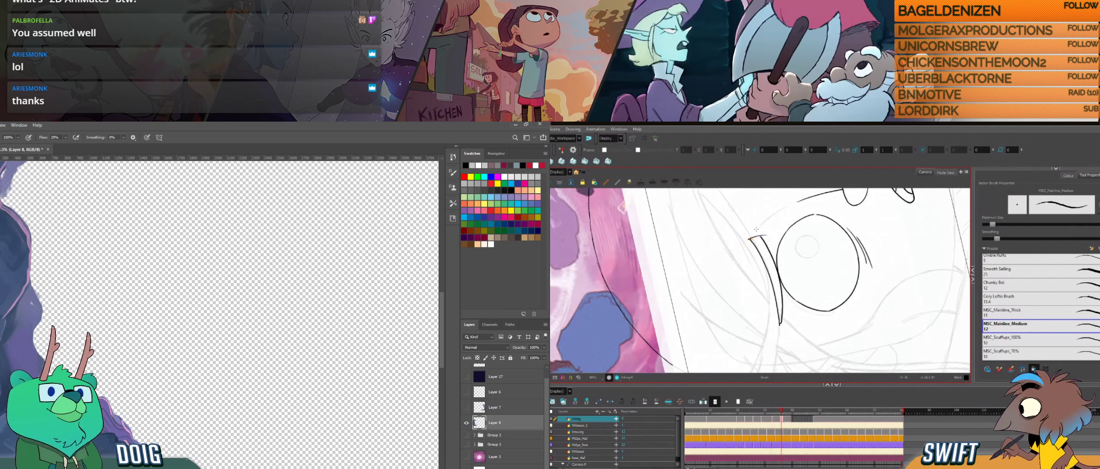
{"action": "key", "text": "f"}
{"action": "key", "text": "g"}
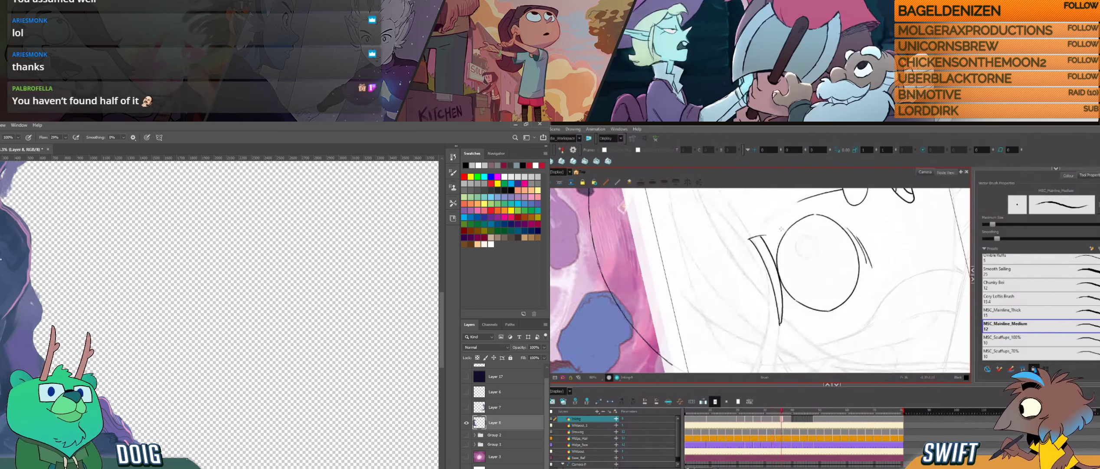
{"action": "key", "text": "f"}
{"action": "key", "text": "g"}
- Redraw the outer half of the eyebrow's edge to its tip and cut away the overlapping piece of line
{"action": "left_click_drag", "start_coordinate": [771, 281], "coordinate": [780, 326]}
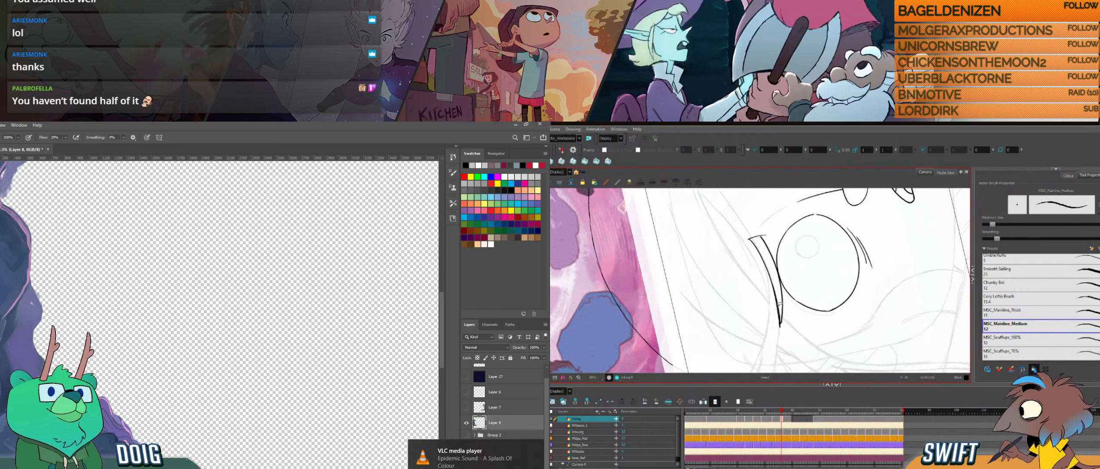
{"action": "left_click", "coordinate": [779, 305]}
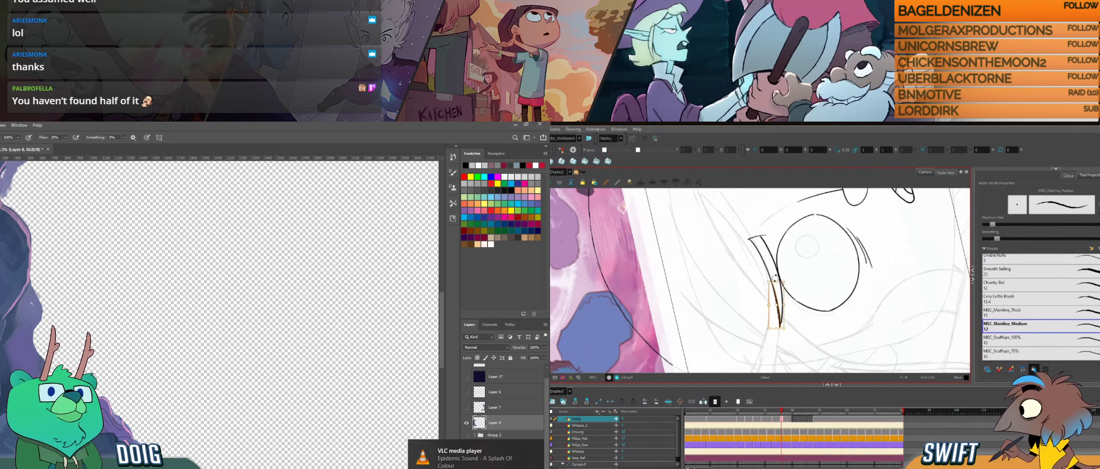
{"action": "left_click", "coordinate": [797, 307]}
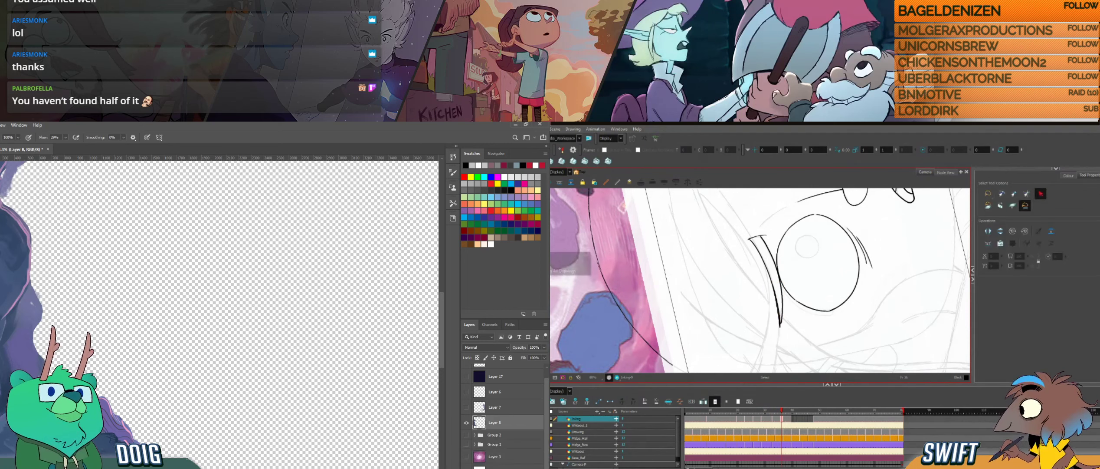
{"action": "left_click", "coordinate": [554, 263]}
{"action": "left_click", "coordinate": [779, 308]}
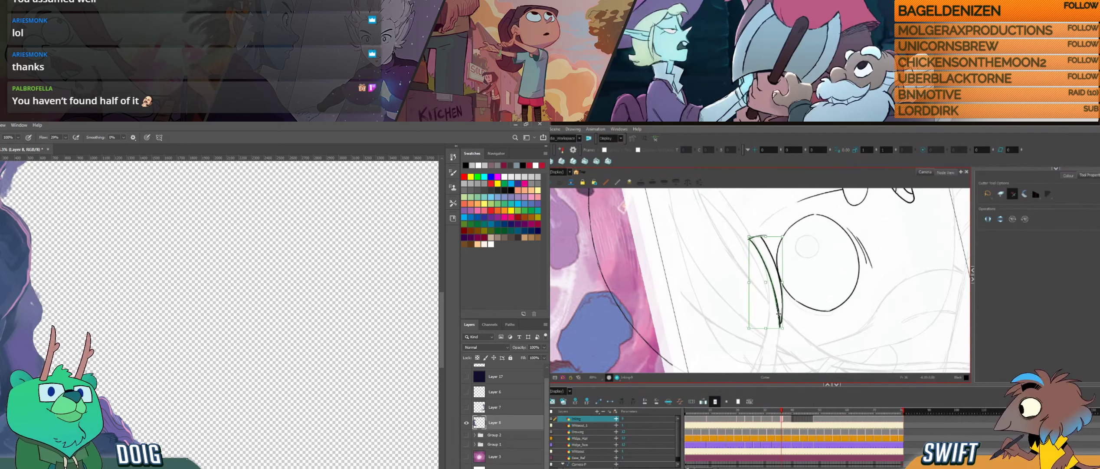
{"action": "left_click", "coordinate": [798, 318]}
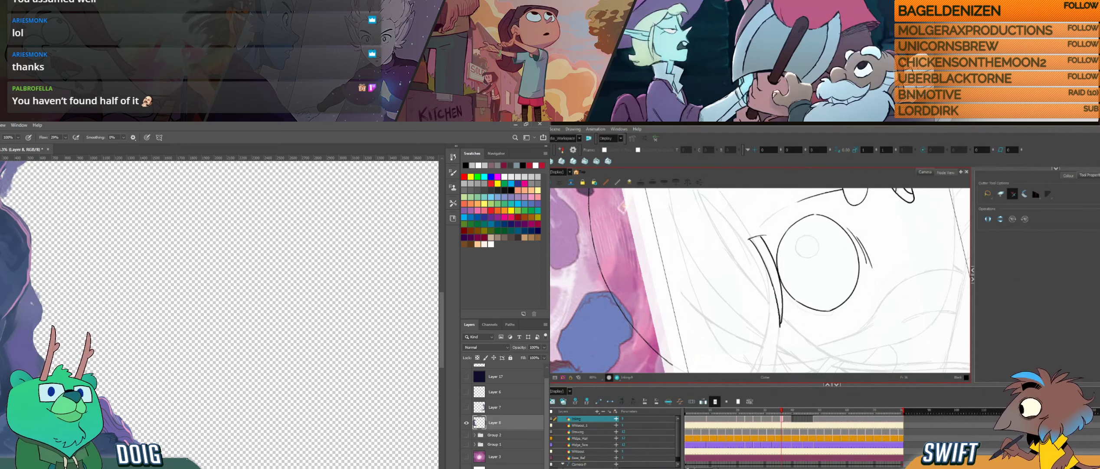
- Return to the brush and flip between this drawing and the neighbouring one to check the finished eyebrow
{"action": "key", "text": "alt+b"}
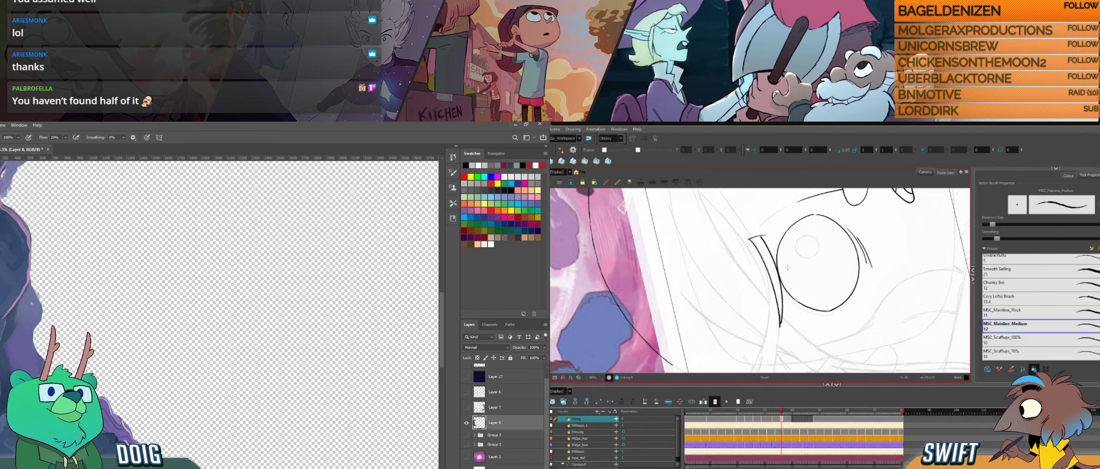
{"action": "key", "text": "f"}
{"action": "key", "text": "g"}
{"action": "key", "text": "f"}
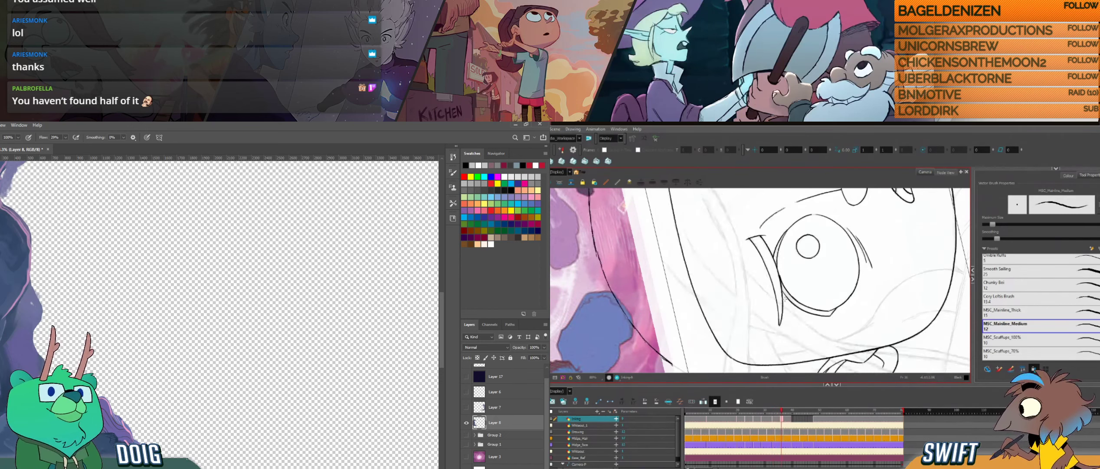
{"action": "key", "text": "g"}
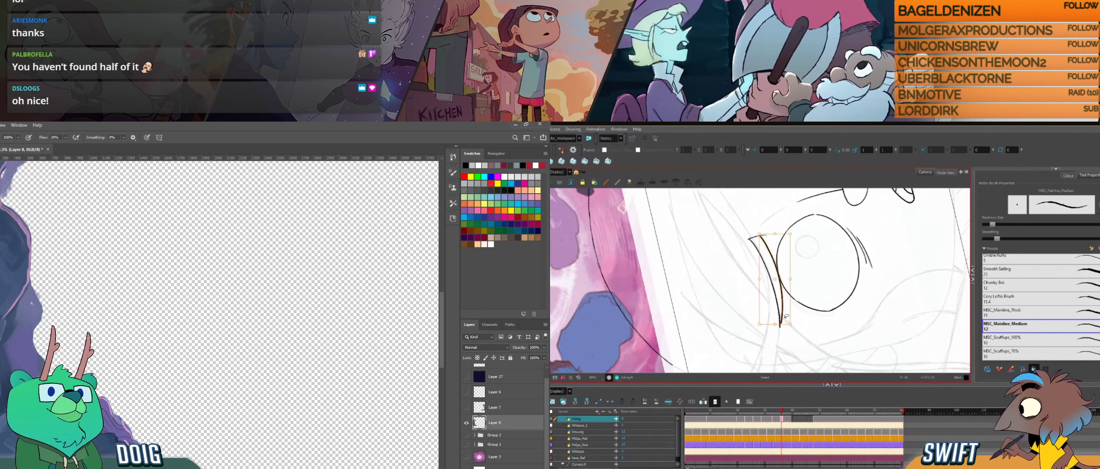
- Adjust the second eyebrow's outline near its pointed tip in Harmony and compare it with the neighbouring drawing
{"action": "left_click", "coordinate": [782, 326]}
{"action": "left_click", "coordinate": [789, 338]}
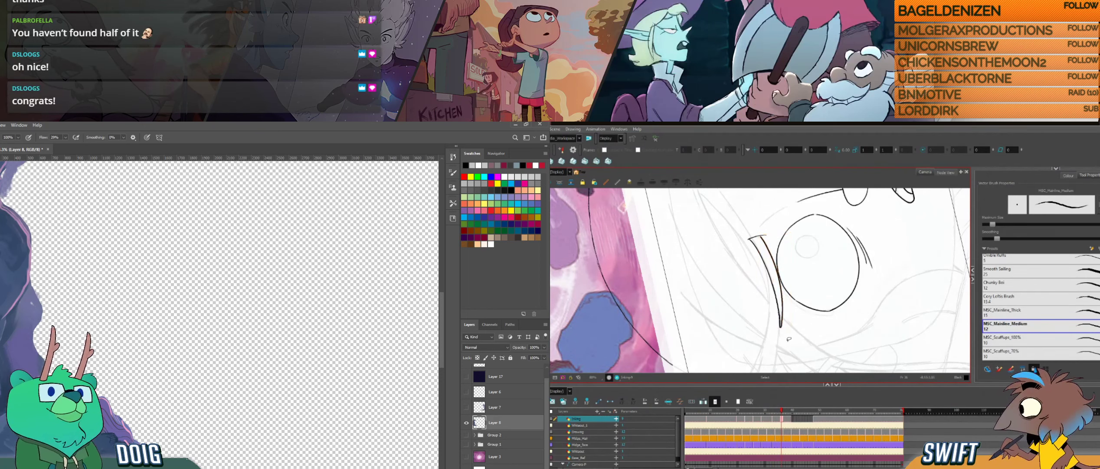
{"action": "left_click", "coordinate": [784, 298]}
{"action": "key", "text": "Right"}
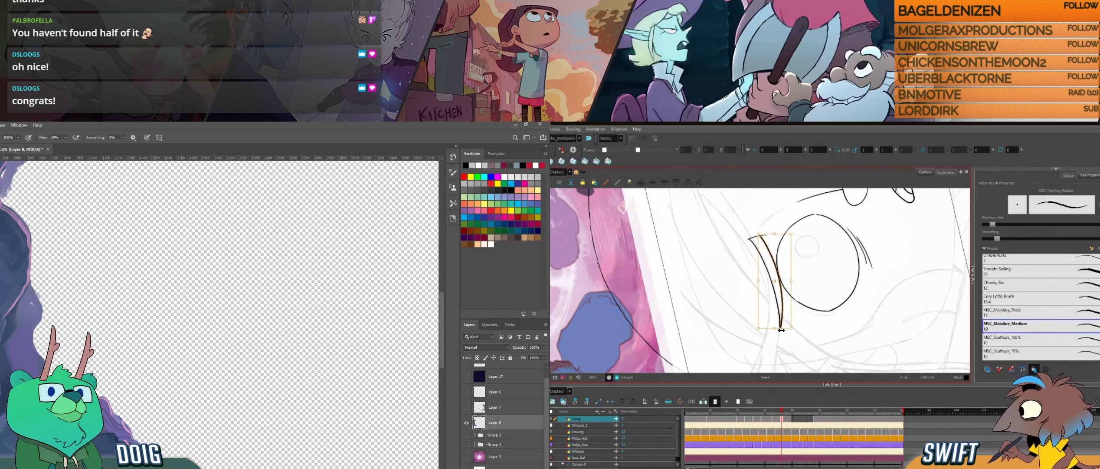
{"action": "left_click", "coordinate": [794, 336]}
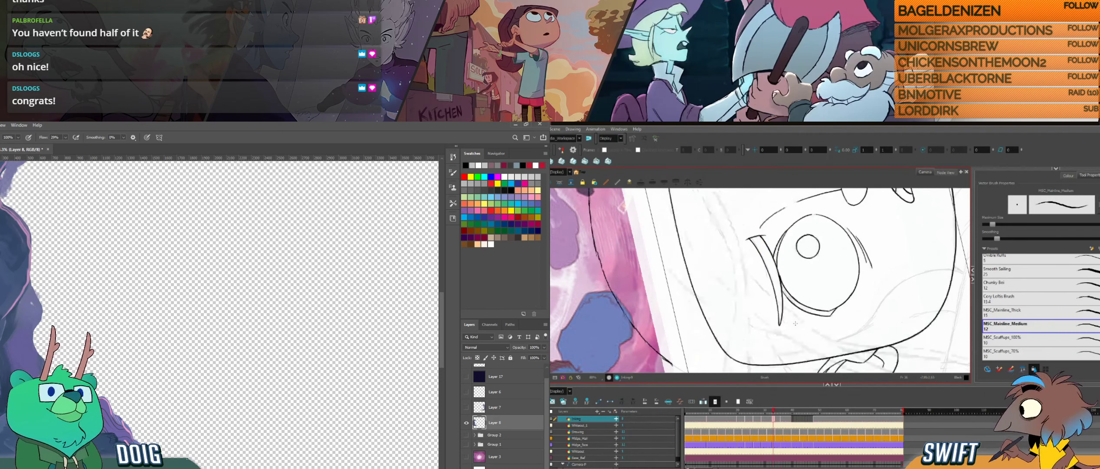
{"action": "key", "text": "f"}
{"action": "key", "text": "g"}
{"action": "key", "text": "f"}
{"action": "key", "text": "g"}
{"action": "key", "text": "f"}
{"action": "key", "text": "g"}
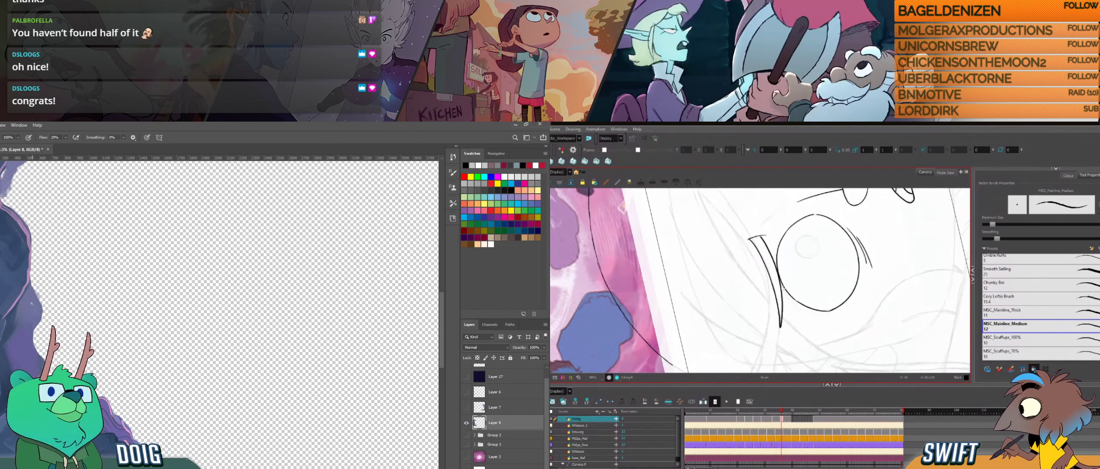
- Readjust the eyebrow line's tip with the Select tool in Harmony and sample a colour from the cave rock's edge in Photoshop
{"action": "left_click_drag", "start_coordinate": [27, 308], "coordinate": [80, 309]}
{"action": "key", "text": "alt+s"}
{"action": "left_click", "coordinate": [782, 301]}
{"action": "left_click_drag", "start_coordinate": [793, 330], "coordinate": [790, 327]}
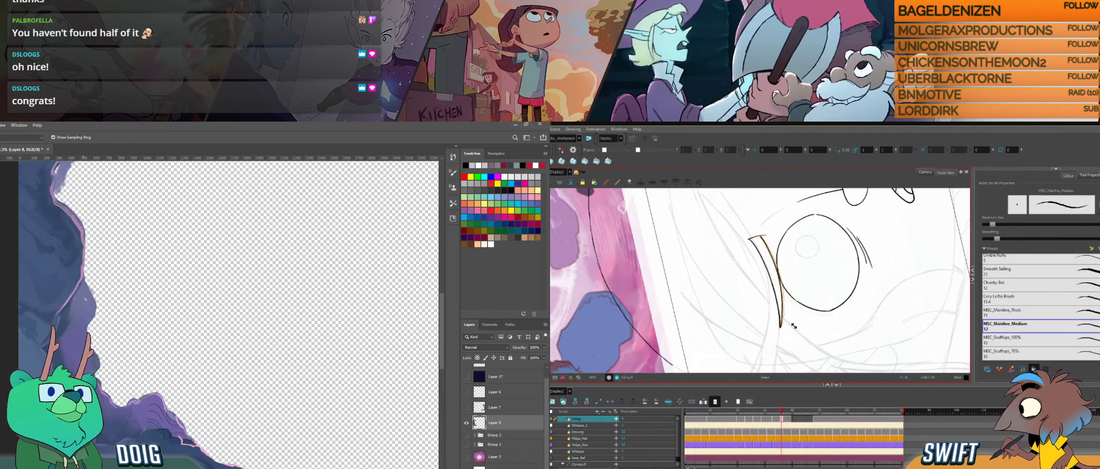
{"action": "left_click", "coordinate": [80, 309], "text": "alt"}
{"action": "left_click", "coordinate": [800, 336]}
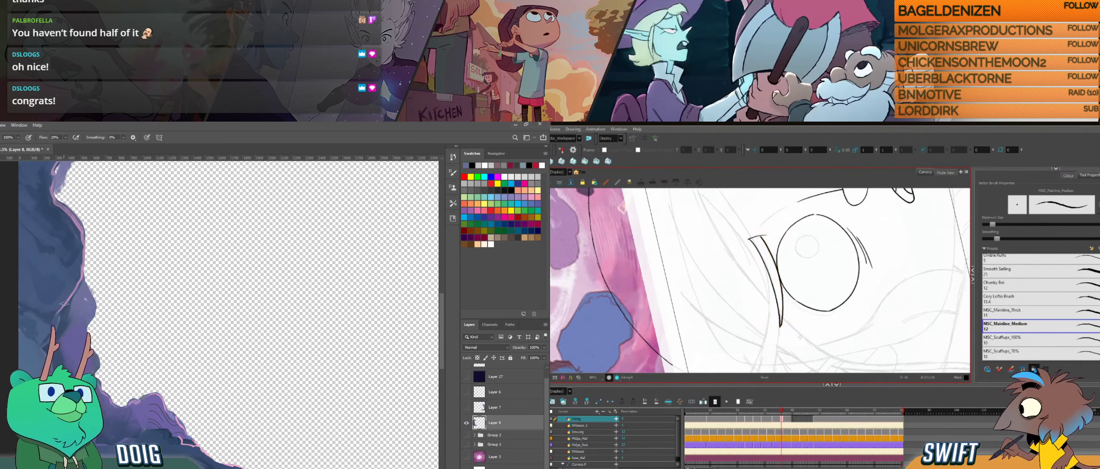
- Paint a short stroke on the cave rock's edge in Photoshop and flip between the neighbouring drawings in Harmony
{"action": "key", "text": "f"}
{"action": "left_click_drag", "start_coordinate": [64, 304], "coordinate": [79, 288]}
{"action": "key", "text": "g"}
{"action": "key", "text": "f"}
{"action": "key", "text": "g"}
{"action": "key", "text": "f"}
{"action": "key", "text": "g"}
- Make another small adjustment to the eyebrow's pointed tip, return to the brush and check it against the neighbouring drawing
{"action": "key", "text": "alt+s"}
{"action": "left_click", "coordinate": [783, 307]}
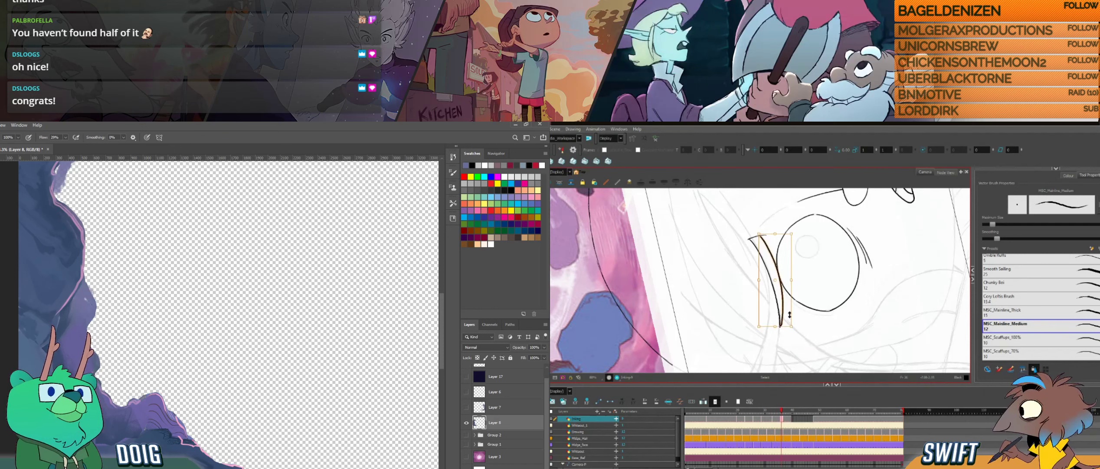
{"action": "left_click_drag", "start_coordinate": [792, 326], "coordinate": [794, 325]}
{"action": "key", "text": "alt+b"}
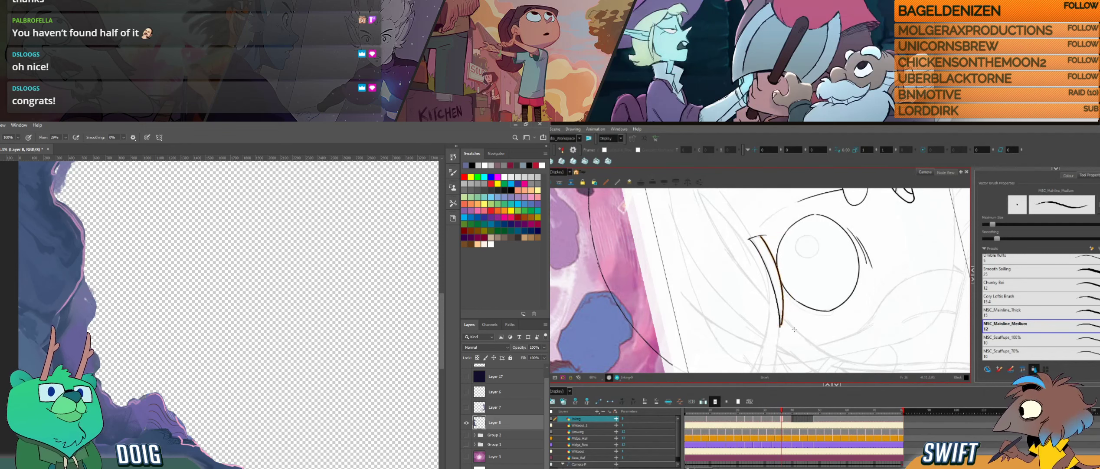
{"action": "key", "text": "comma"}
{"action": "key", "text": "period"}
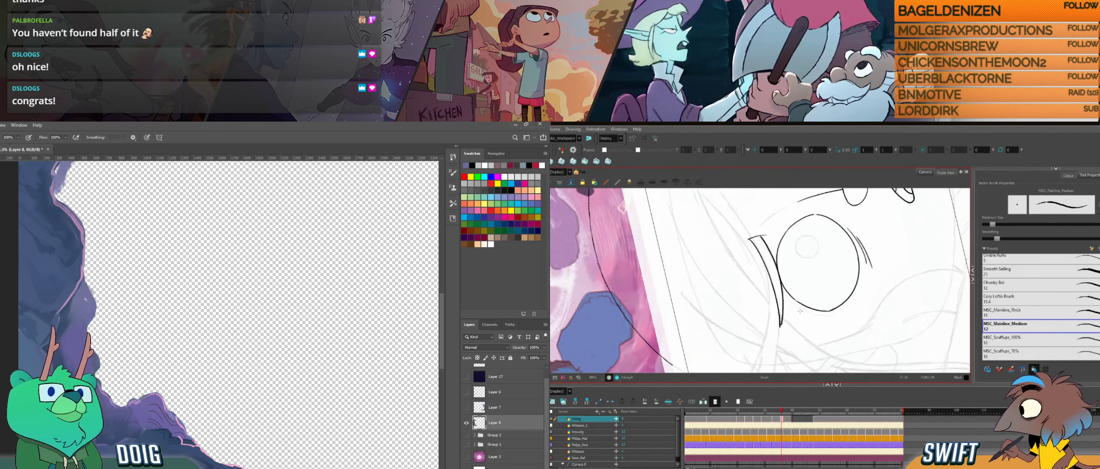
{"action": "key", "text": "comma"}
{"action": "key", "text": "period"}
{"action": "key", "text": "comma"}
{"action": "key", "text": "period"}
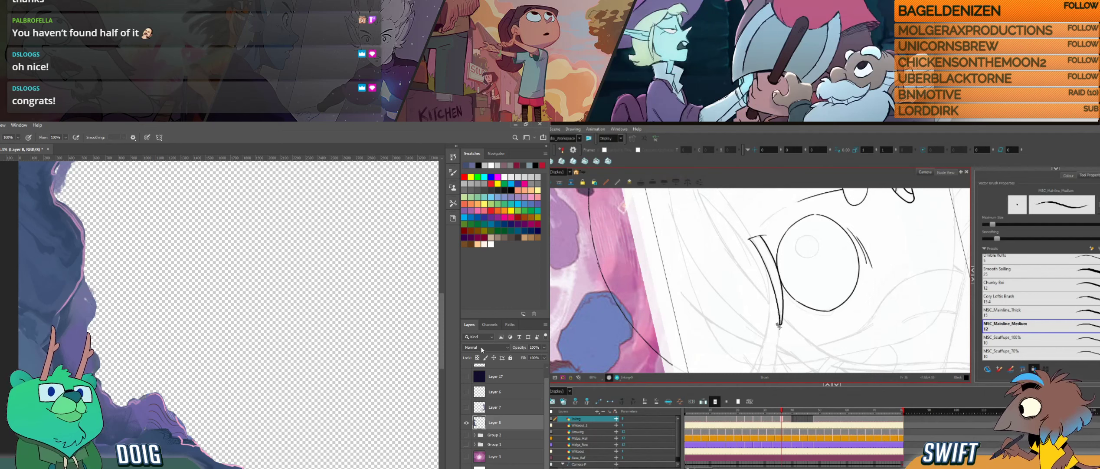
- Trim the eyebrow's tip with the Eraser in Harmony, and lock the cave layer's transparent pixels and paint its edge in Photoshop
{"action": "key", "text": "alt+e"}
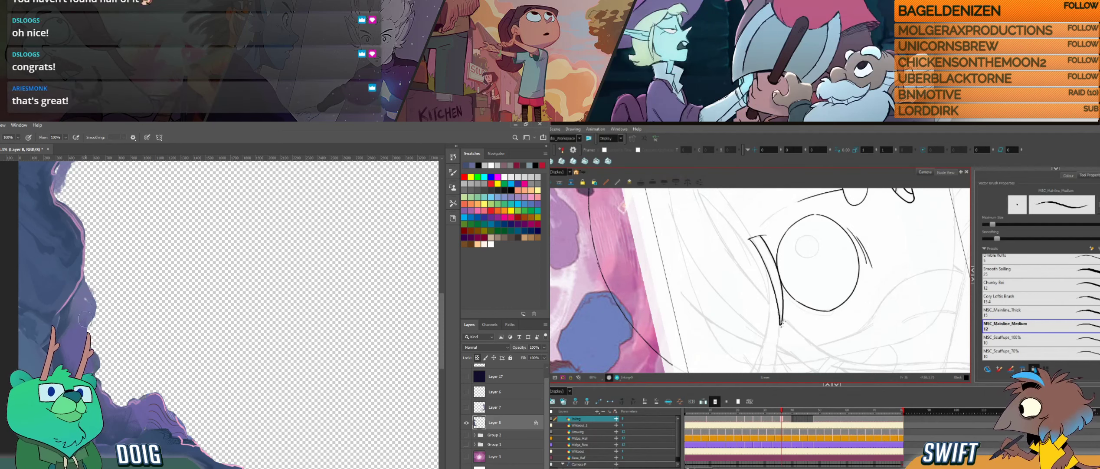
{"action": "left_click", "coordinate": [87, 302], "text": "alt"}
{"action": "left_click_drag", "start_coordinate": [89, 299], "coordinate": [82, 309]}
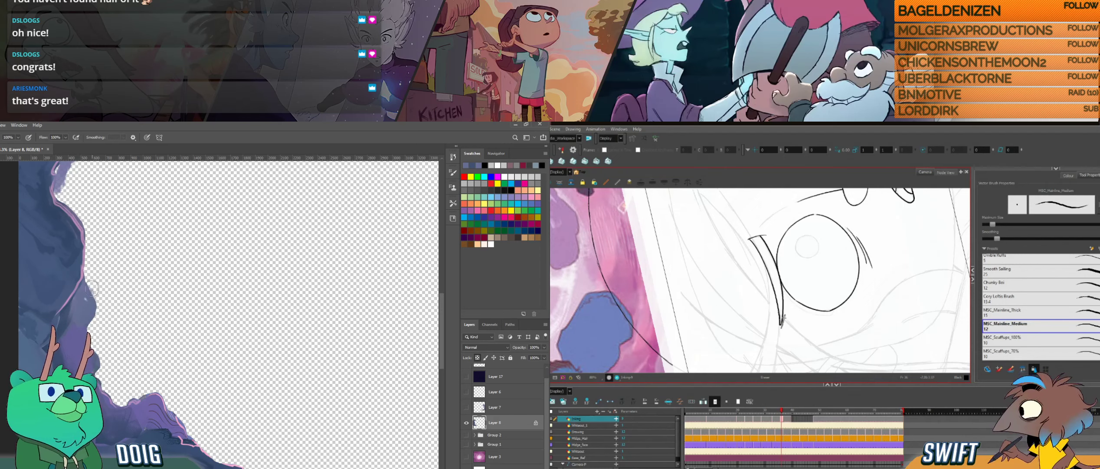
{"action": "key", "text": "f"}
{"action": "key", "text": "g"}
{"action": "key", "text": "f"}
{"action": "key", "text": "g"}
- Paint a dab on the underside of the upper cave overhang in Photoshop
{"action": "left_click_drag", "start_coordinate": [128, 262], "coordinate": [130, 343]}
{"action": "mouse_move", "coordinate": [152, 192]}
{"action": "left_mouse_down"}
{"action": "mouse_move", "coordinate": [112, 232]}
{"action": "mouse_move", "coordinate": [102, 279]}
{"action": "left_mouse_up"}
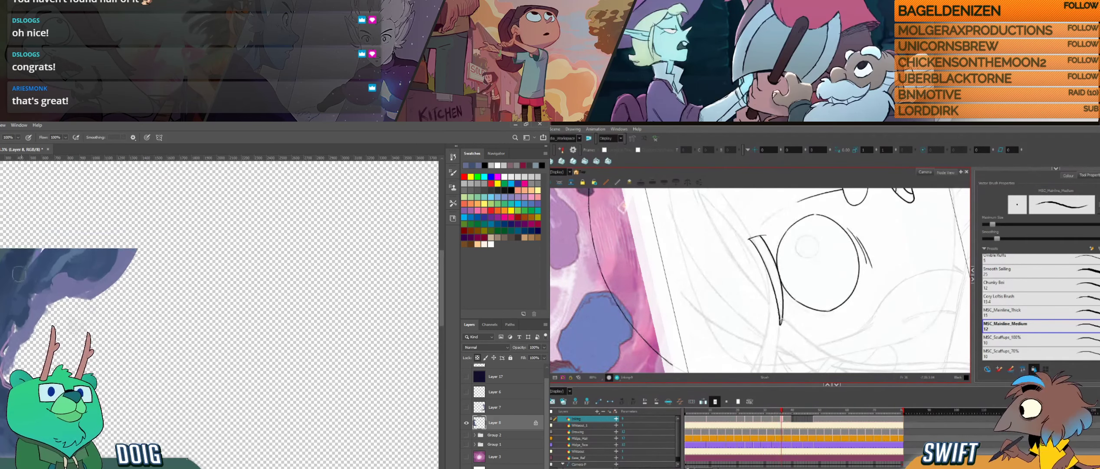
{"action": "left_click", "coordinate": [26, 277], "text": "alt"}
- Examine both eyebrows in Harmony by flipping between this drawing and the neighbouring one
{"action": "key", "text": "f"}
{"action": "key", "text": "g"}
{"action": "key", "text": "f"}
{"action": "key", "text": "g"}
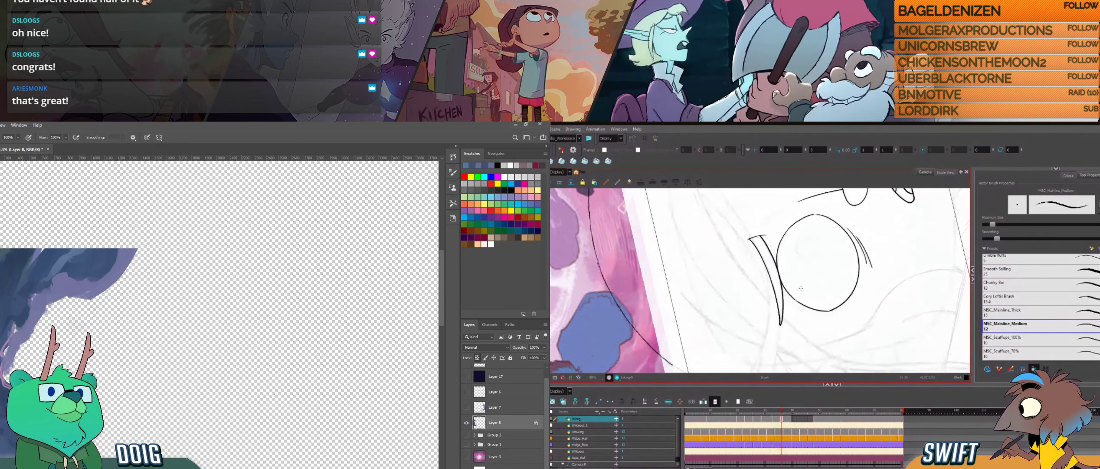
{"action": "key", "text": "f"}
{"action": "key", "text": "g"}
{"action": "key", "text": "ctrl+j"}
{"action": "key", "text": "ctrl+e"}
{"action": "left_click_drag", "start_coordinate": [807, 270], "coordinate": [805, 299]}
{"action": "key", "text": "f"}
{"action": "left_click_drag", "start_coordinate": [46, 300], "coordinate": [67, 240]}
{"action": "key", "text": "g"}
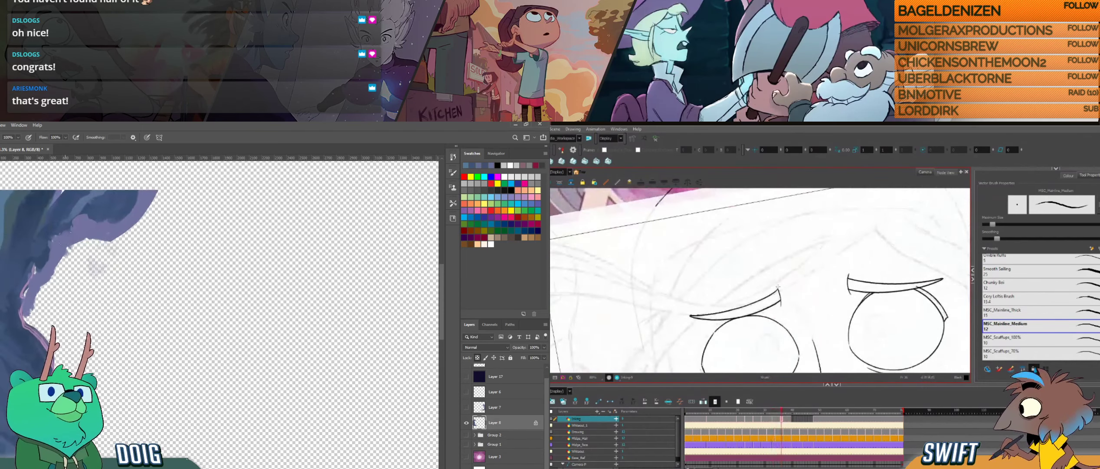
- Sample a colour from the upper cave overhang in Photoshop and return to the Brush for the lower rocks
{"action": "key", "text": "i"}
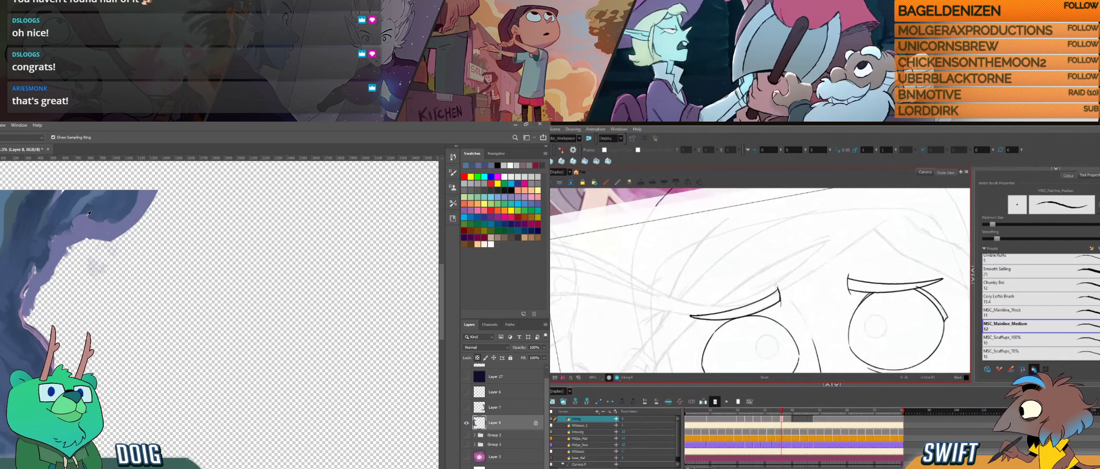
{"action": "left_click", "coordinate": [66, 222]}
{"action": "key", "text": "b"}
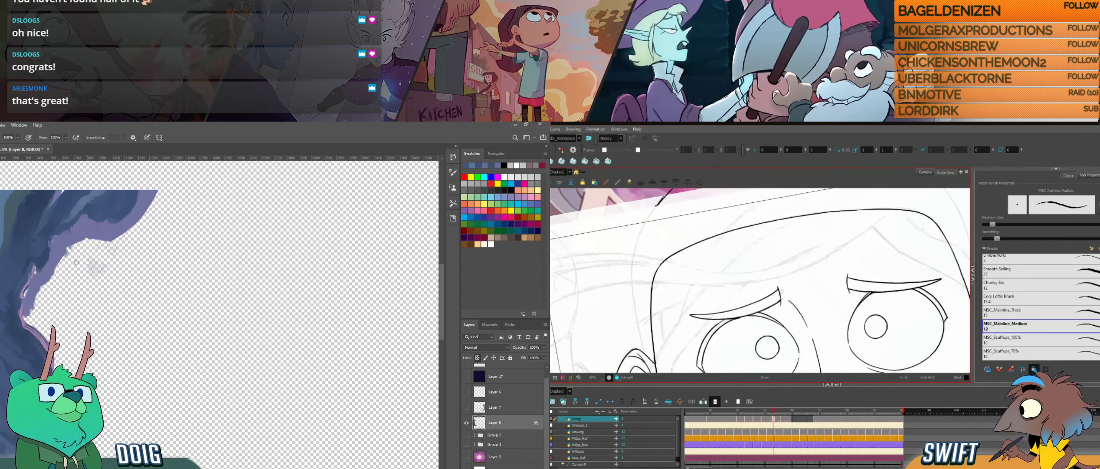
{"action": "left_click_drag", "start_coordinate": [43, 290], "coordinate": [39, 187]}
{"action": "left_click_drag", "start_coordinate": [48, 377], "coordinate": [38, 268]}
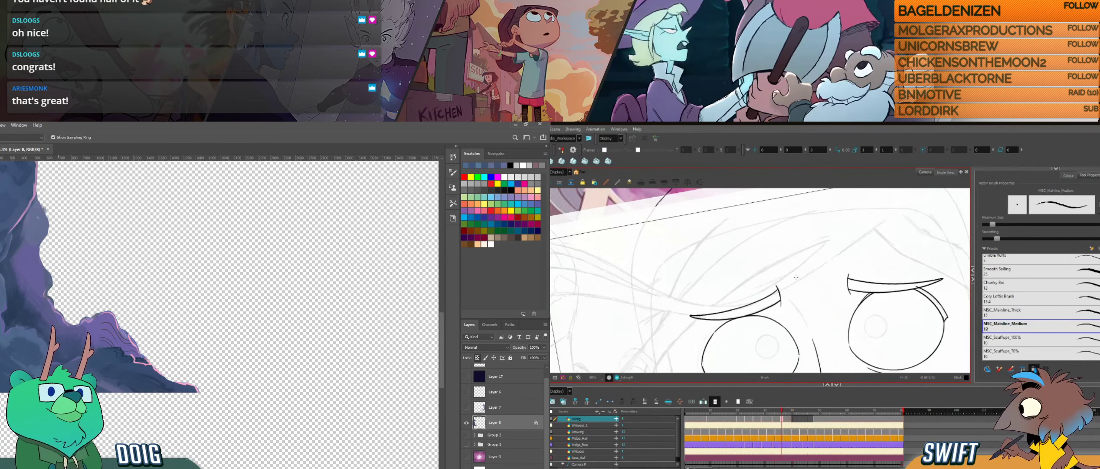
{"action": "left_click_drag", "start_coordinate": [69, 289], "coordinate": [75, 312]}
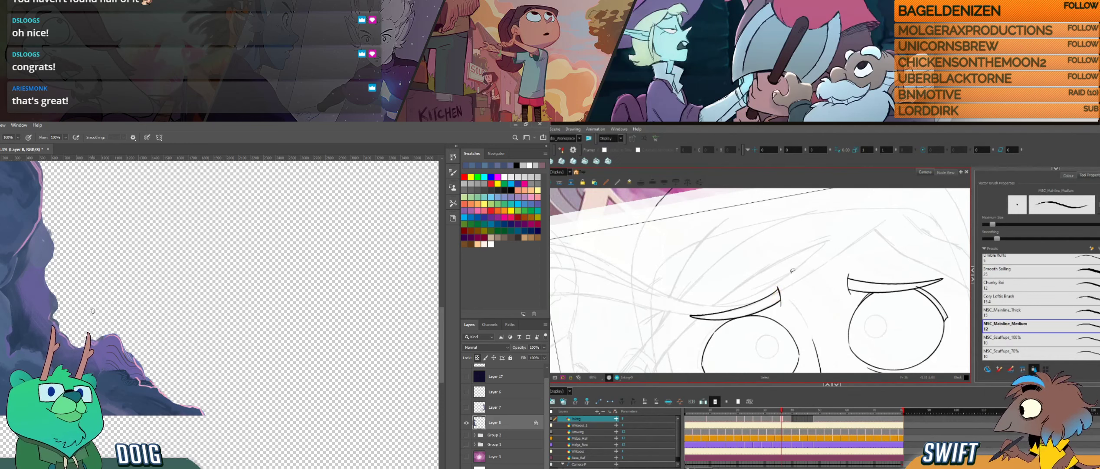
- Redraw the short line closing the second eyebrow's inner end in Harmony, sample a lower rock colour in Photoshop, and compare the drawings
{"action": "left_click_drag", "start_coordinate": [777, 287], "coordinate": [781, 305]}
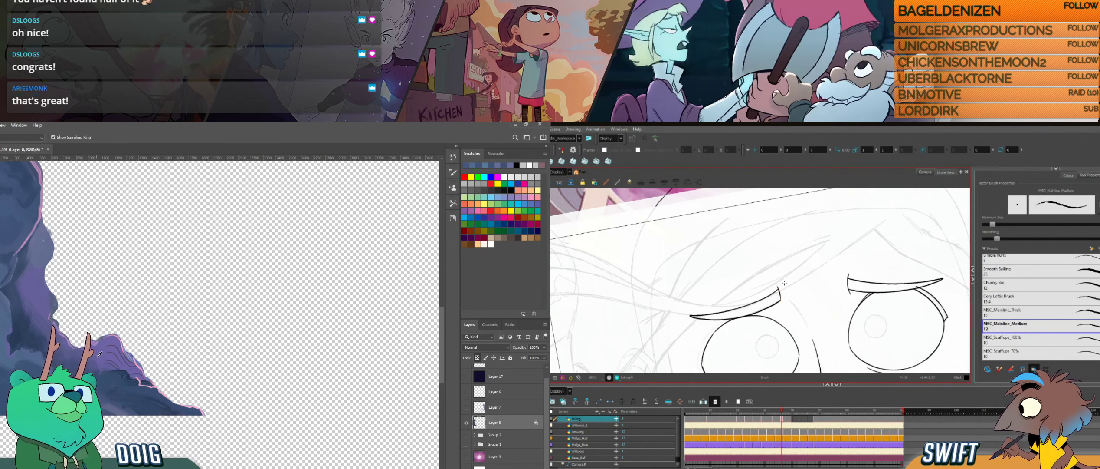
{"action": "left_click", "coordinate": [123, 353], "text": "alt"}
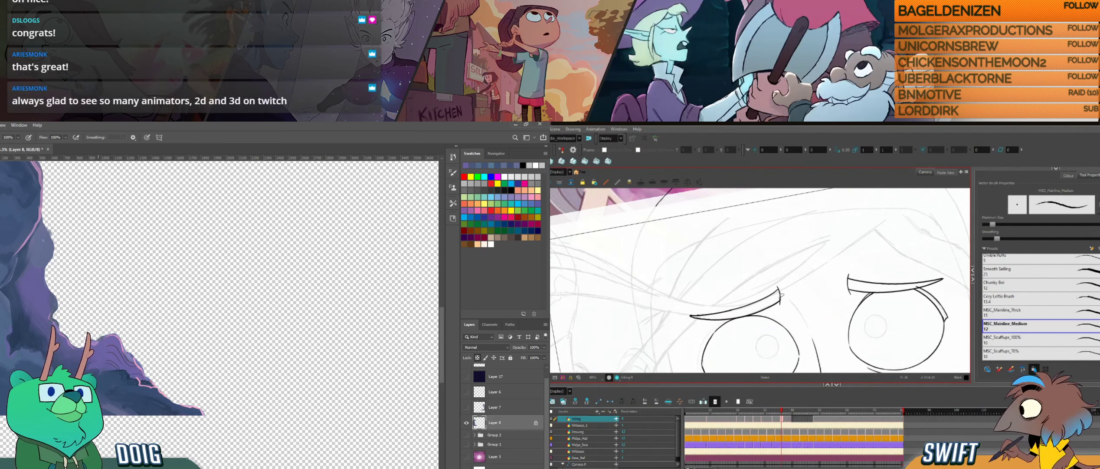
{"action": "left_click_drag", "start_coordinate": [54, 294], "coordinate": [68, 311]}
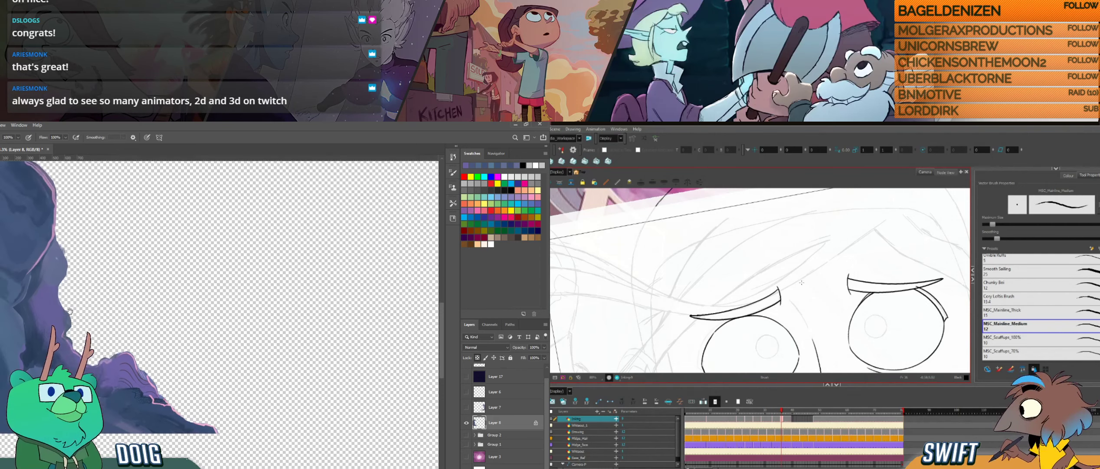
{"action": "left_click", "coordinate": [781, 303]}
{"action": "key", "text": "alt+b"}
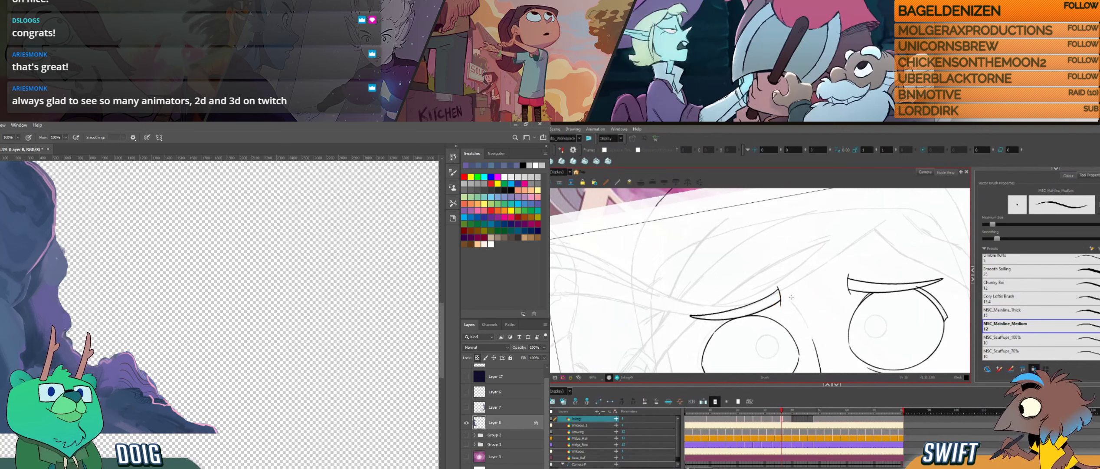
{"action": "key", "text": "f"}
{"action": "key", "text": "g"}
{"action": "key", "text": "f"}
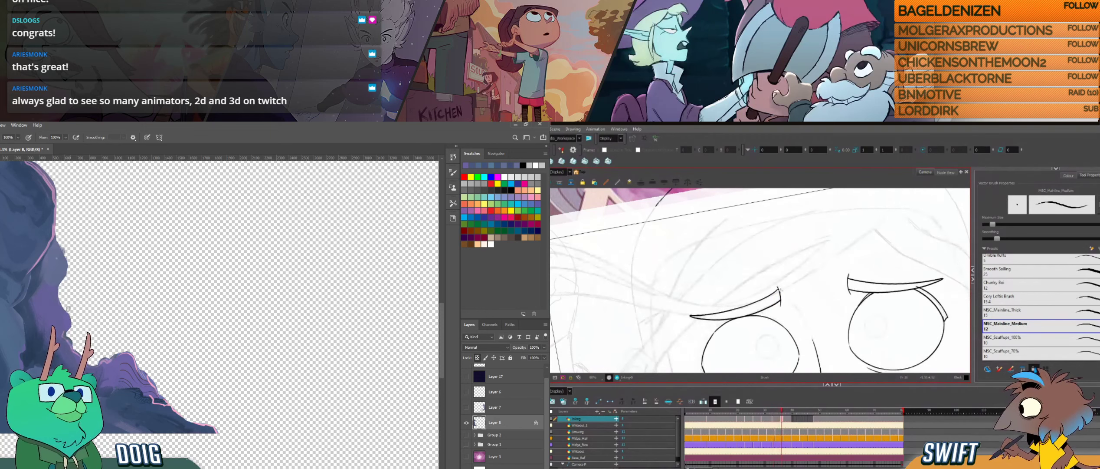
- Adjust the short line at the eyebrow's inner end in Harmony and retouch the cave rock with a sampled colour in Photoshop
{"action": "key", "text": "alt+s"}
{"action": "left_click", "coordinate": [783, 292]}
{"action": "left_click", "coordinate": [71, 358], "text": "alt"}
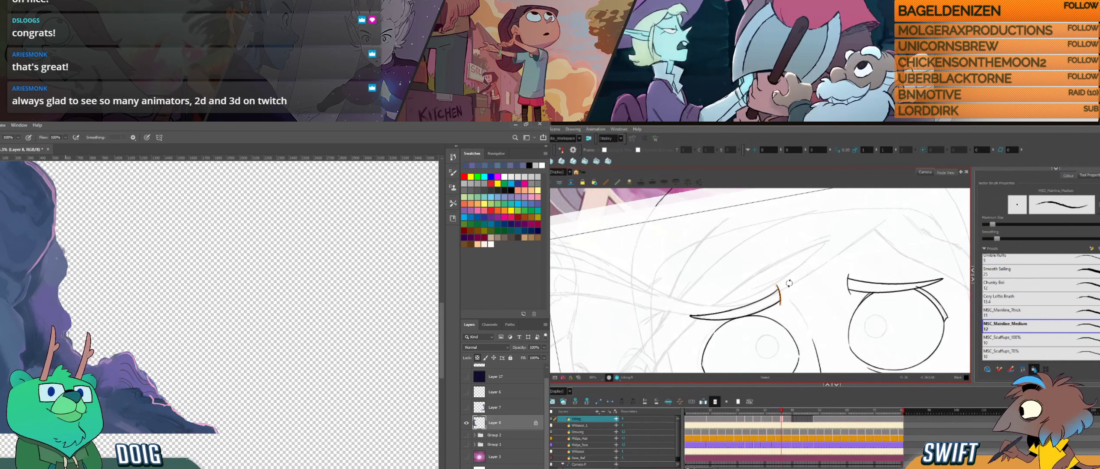
{"action": "left_click", "coordinate": [798, 278]}
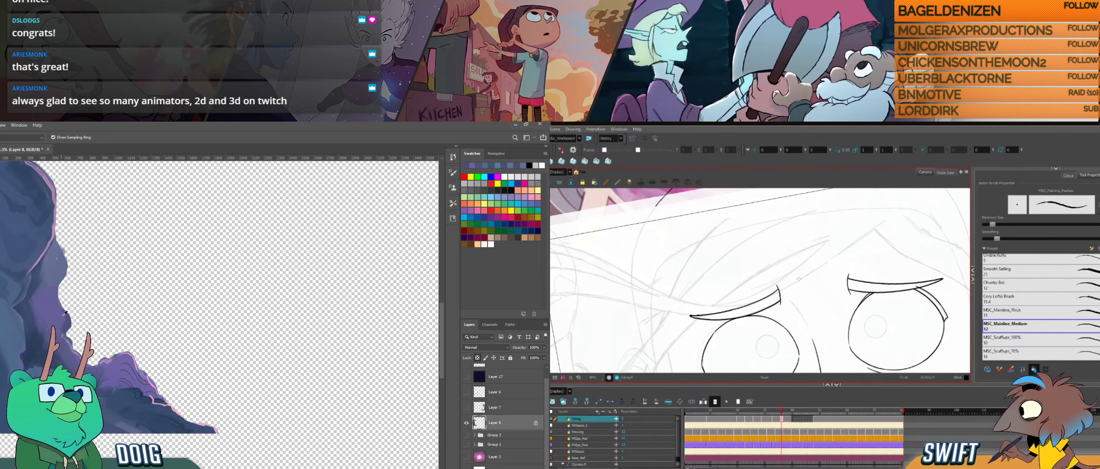
{"action": "left_click", "coordinate": [61, 332], "text": "alt"}
{"action": "key", "text": "."}
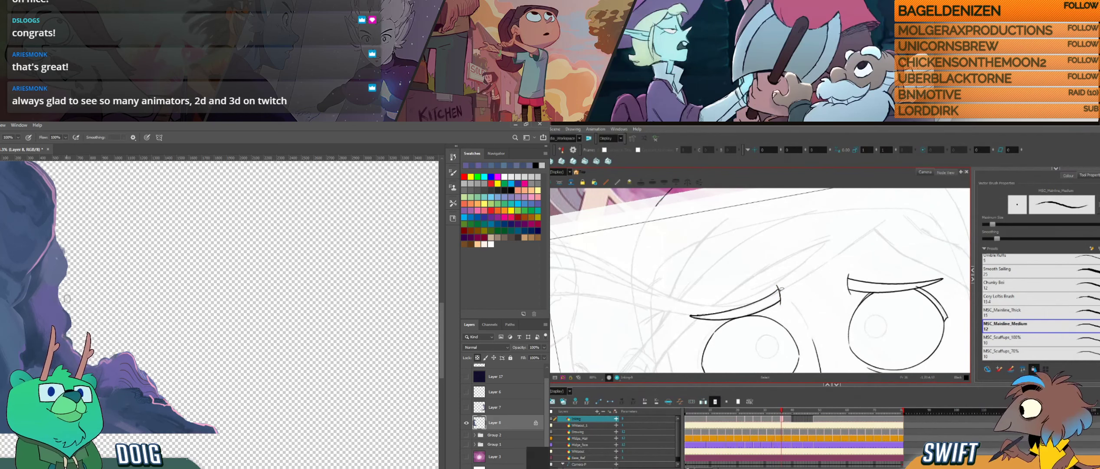
- Reselect and fine-tune the eyebrow's inner end line, return to the brush and compare it with the neighbouring drawing
{"action": "key", "text": "alt+s"}
{"action": "left_click", "coordinate": [780, 294]}
{"action": "left_click", "coordinate": [92, 356], "text": "alt"}
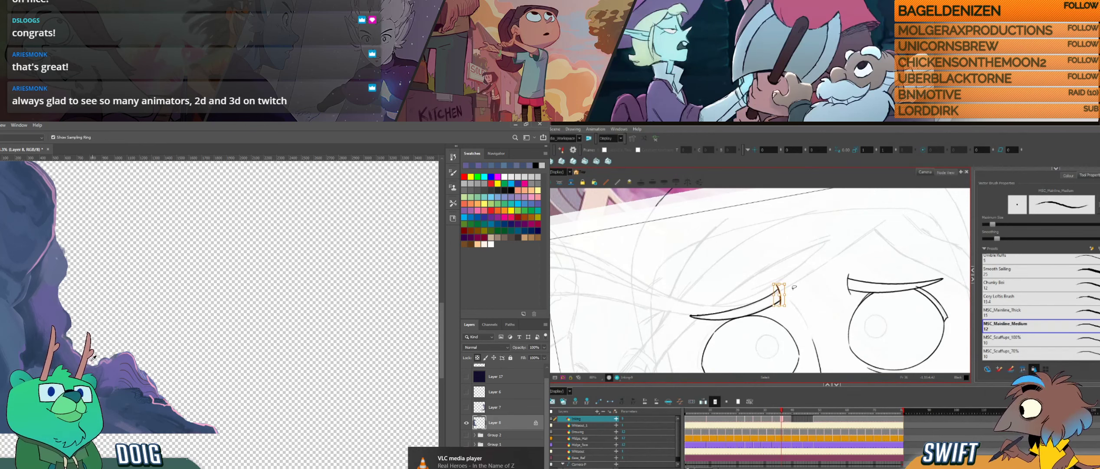
{"action": "key", "text": "alt+b"}
{"action": "key", "text": "f"}
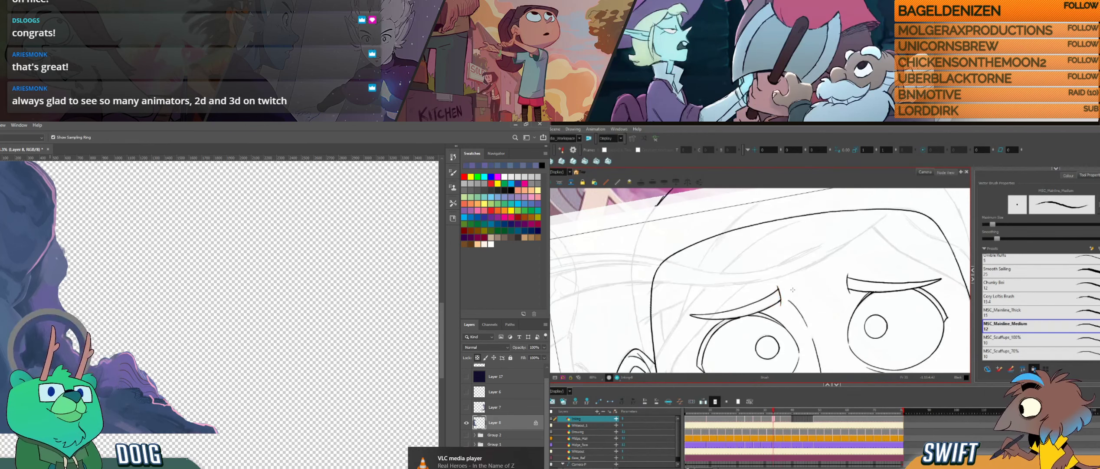
{"action": "key", "text": "g"}
{"action": "key", "text": "f"}
- Paint along the cave wall's edge in Photoshop while flipping between the drawings in Harmony to check the eyebrow's end
{"action": "left_click_drag", "start_coordinate": [60, 287], "coordinate": [67, 266]}
{"action": "key", "text": "g"}
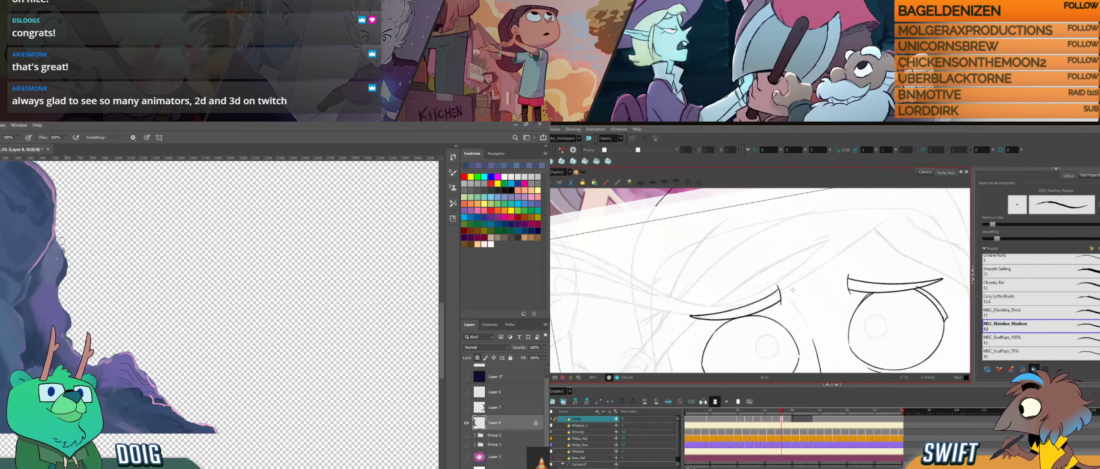
{"action": "key", "text": "f"}
{"action": "key", "text": "g"}
{"action": "left_click_drag", "start_coordinate": [31, 241], "coordinate": [47, 287]}
{"action": "key", "text": "f"}
{"action": "key", "text": "g"}
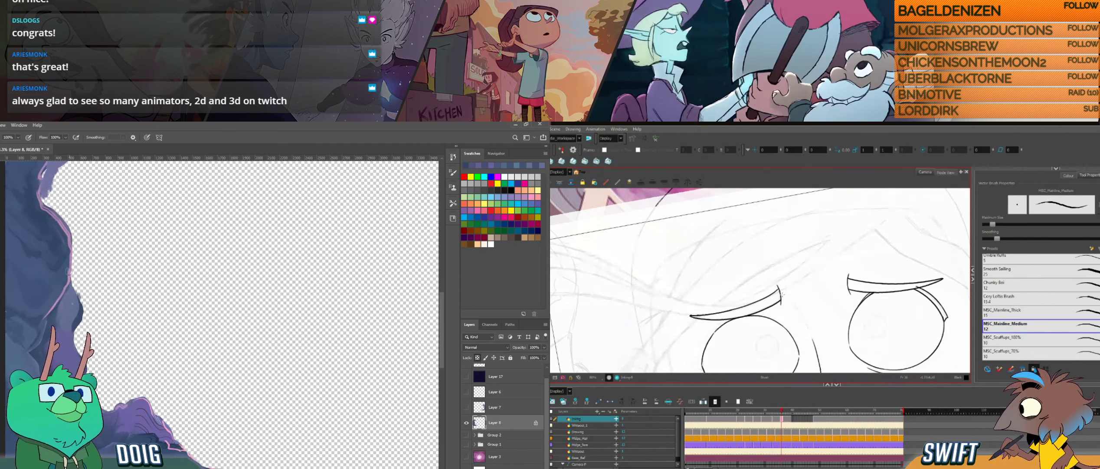
- Select the eyebrow's short end line for another small correction, return to the brush and flip against the neighbouring drawing
{"action": "left_click", "coordinate": [782, 295]}
{"action": "key", "text": "alt+b"}
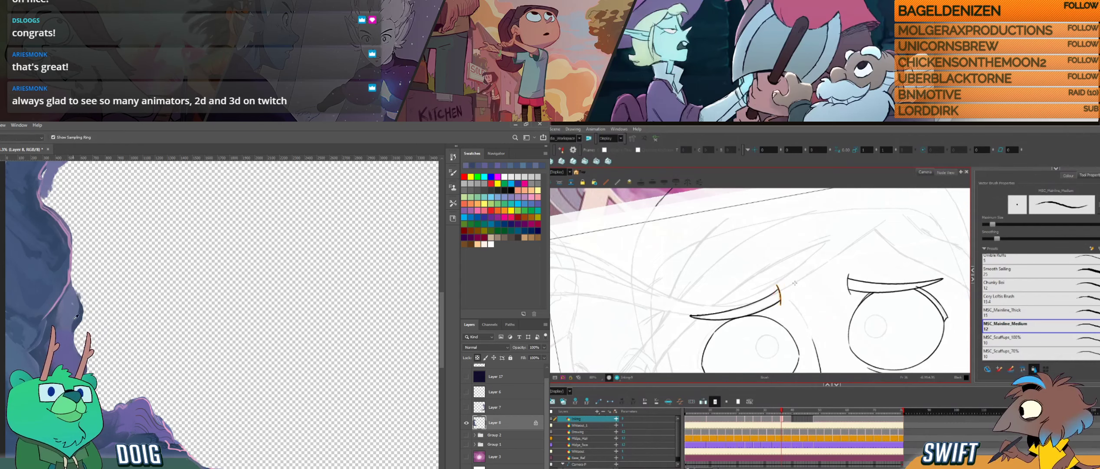
{"action": "key", "text": "f"}
{"action": "key", "text": "g"}
{"action": "key", "text": "f"}
{"action": "key", "text": "g"}
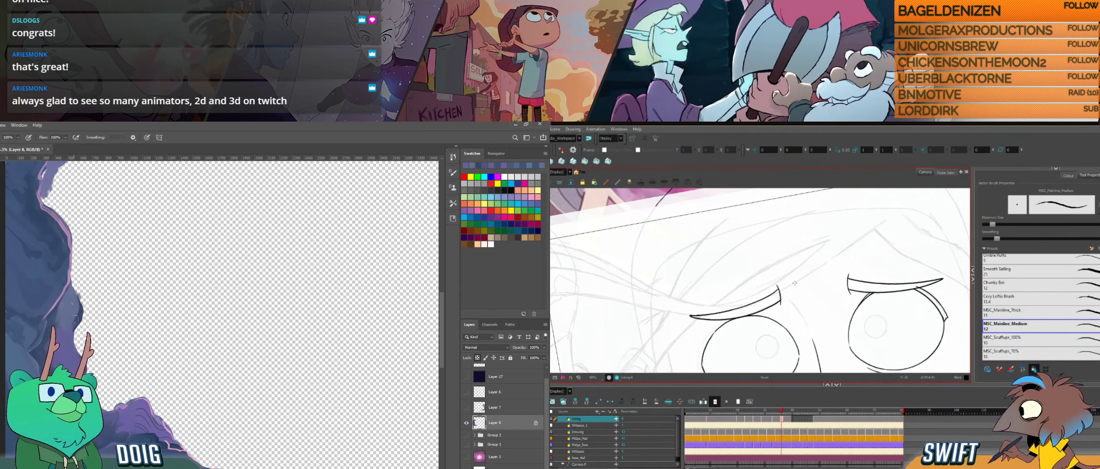
{"action": "key", "text": "f"}
{"action": "key", "text": "g"}
- Adjust the short line at the eyebrow's inner end in Harmony, check the eyebrow's lines as a selection and return to the brush
{"action": "left_click_drag", "start_coordinate": [777, 286], "coordinate": [780, 305]}
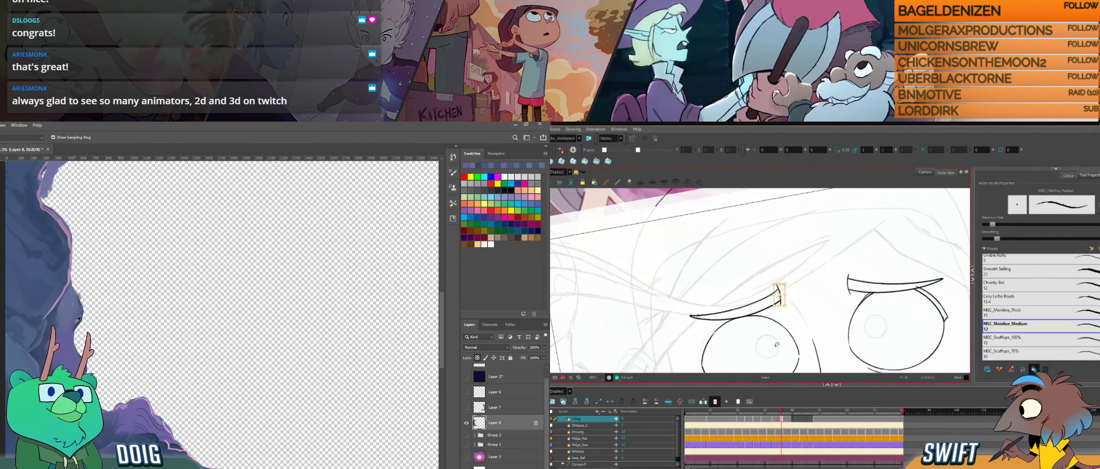
{"action": "key", "text": "f"}
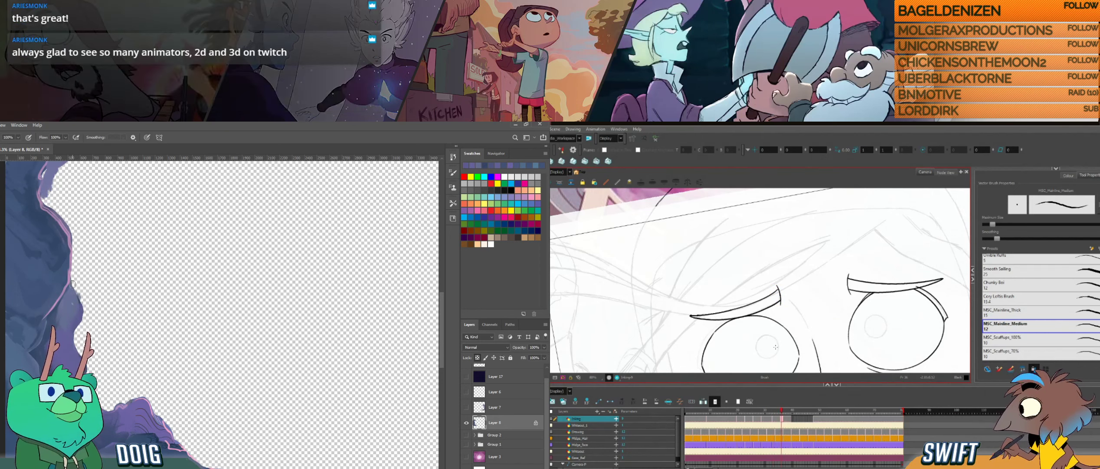
{"action": "left_click", "coordinate": [783, 302]}
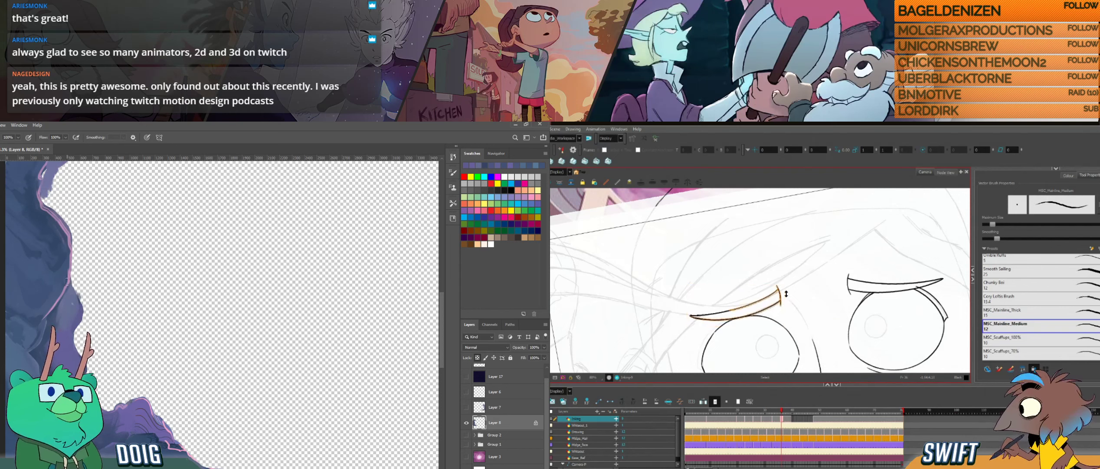
{"action": "key", "text": "alt+b"}
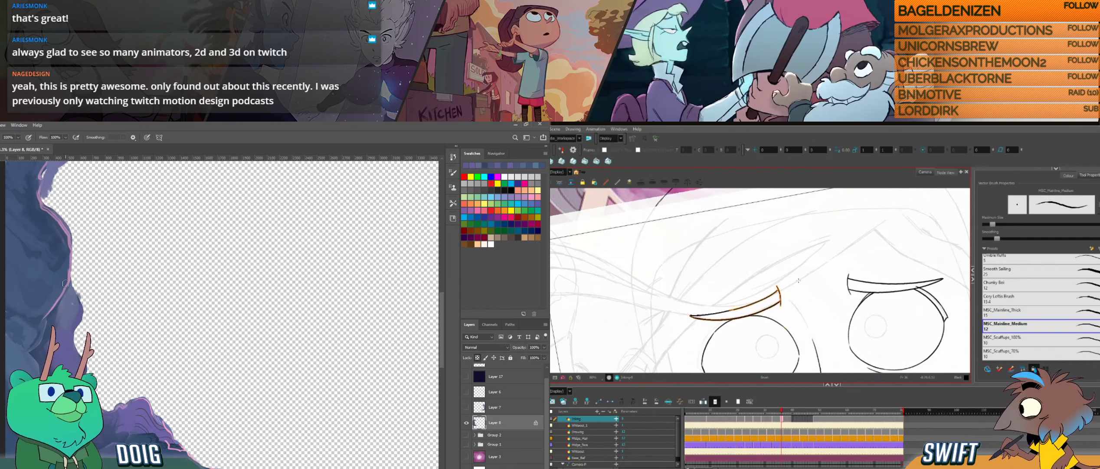
- Flip repeatedly between the current and neighbouring drawings to compare the eyebrows' shapes and positions
{"action": "key", "text": "f"}
{"action": "key", "text": "g"}
{"action": "key", "text": "f"}
{"action": "key", "text": "g"}
{"action": "key", "text": "f"}
{"action": "key", "text": "g"}
{"action": "key", "text": "f"}
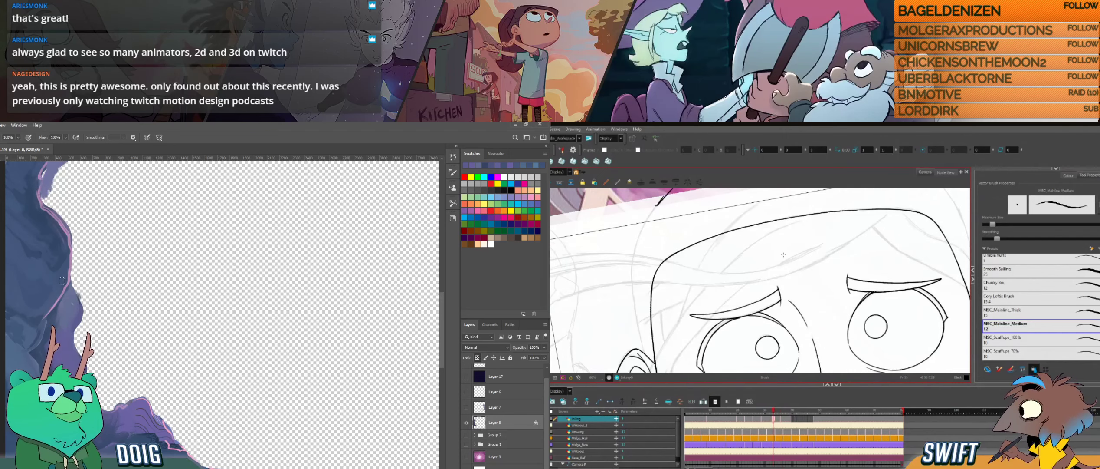
{"action": "key", "text": "g"}
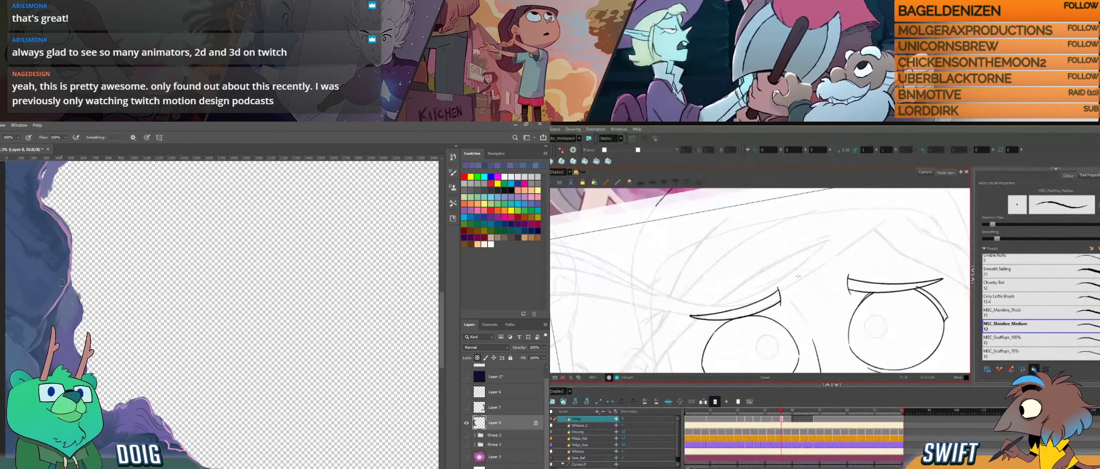
{"action": "key", "text": "f"}
{"action": "key", "text": "g"}
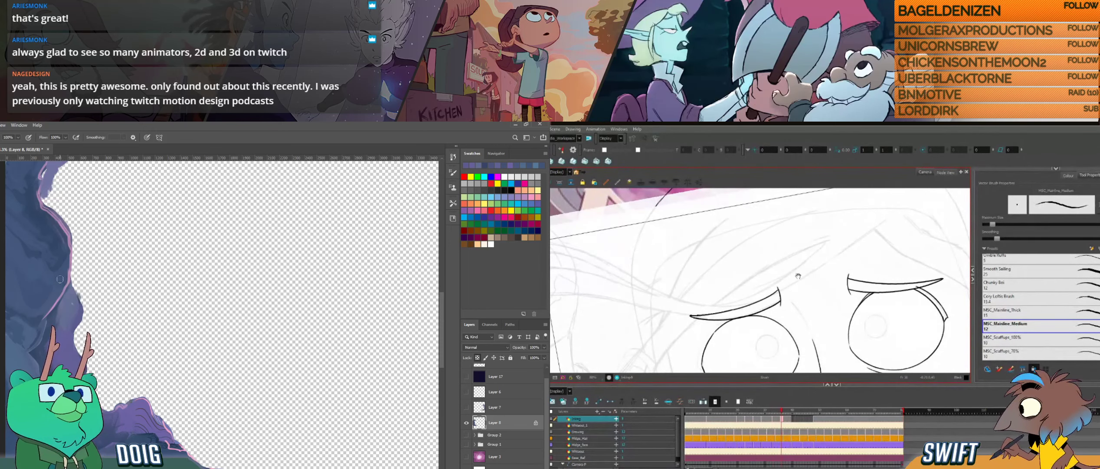
- Ink the small pupil circle in the eye with the finished lid line, checking the neighbouring drawing and undoing unwanted strokes
{"action": "mouse_move", "coordinate": [839, 302]}
{"action": "left_mouse_down"}
{"action": "mouse_move", "coordinate": [832, 272]}
{"action": "mouse_move", "coordinate": [815, 263]}
{"action": "left_mouse_up"}
{"action": "key", "text": "f"}
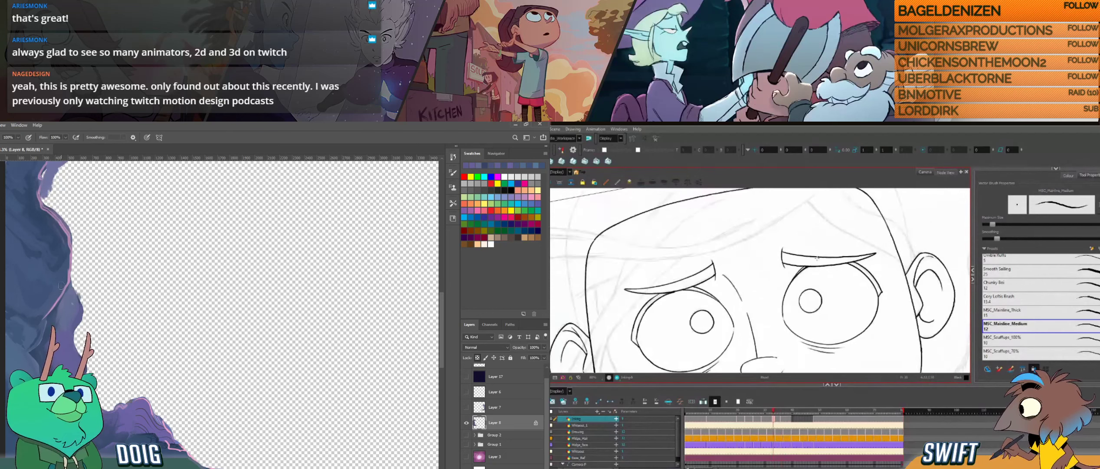
{"action": "key", "text": "g"}
{"action": "left_click_drag", "start_coordinate": [800, 296], "coordinate": [804, 310]}
{"action": "key", "text": "ctrl+z"}
{"action": "key", "text": "ctrl+z"}
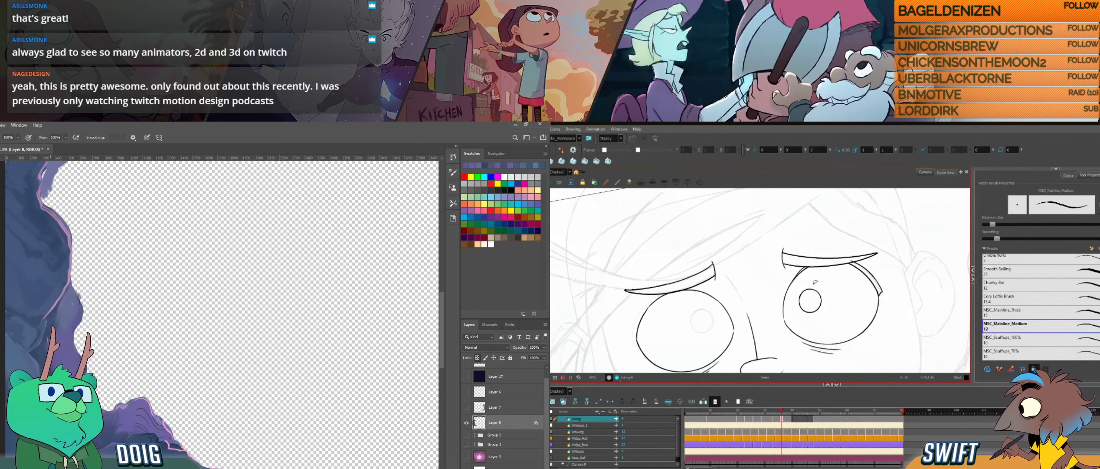
- Select the newly inked pupil, fine-tune its placement in the eye and compare it with the neighbouring drawing
{"action": "left_click", "coordinate": [818, 290], "text": "ctrl"}
{"action": "left_click", "coordinate": [83, 370], "text": "alt"}
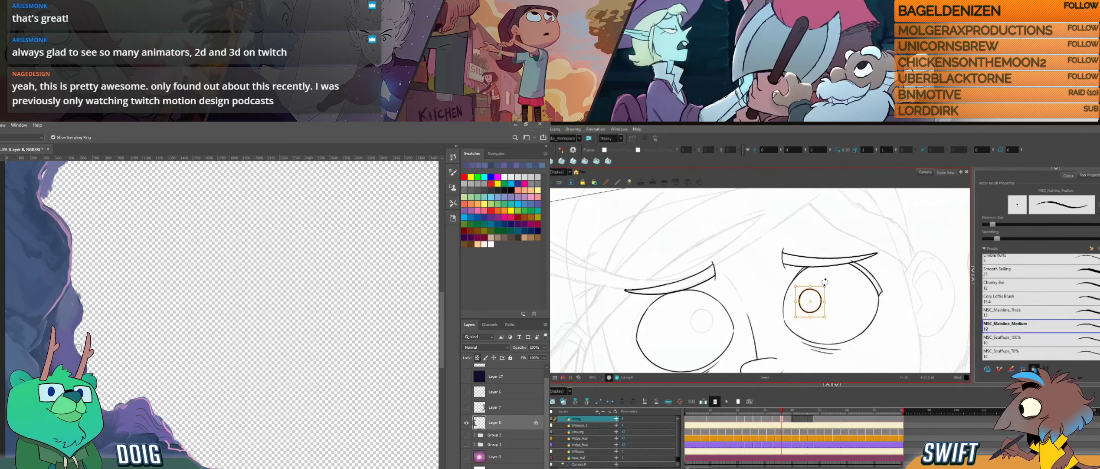
{"action": "left_click", "coordinate": [829, 274]}
{"action": "left_click_drag", "start_coordinate": [819, 291], "coordinate": [843, 274]}
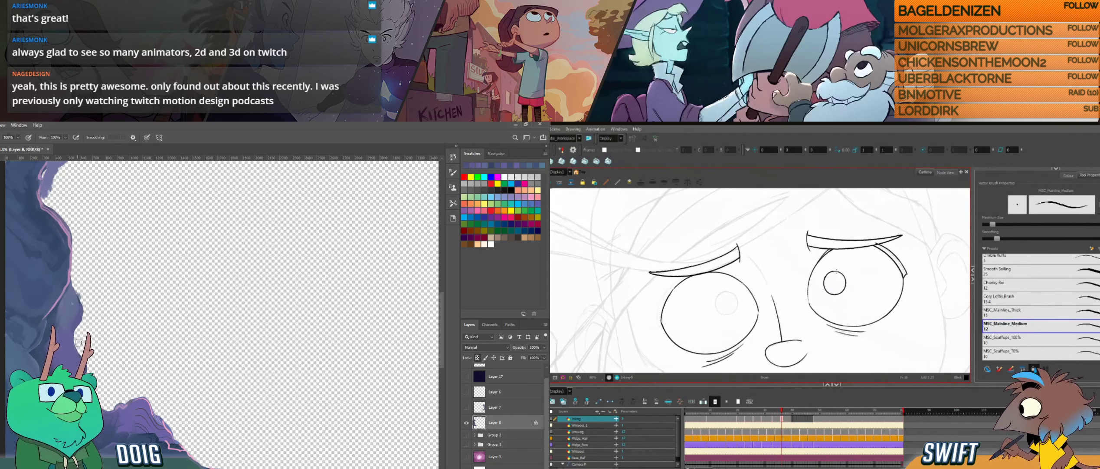
{"action": "left_click", "coordinate": [838, 272], "text": "ctrl"}
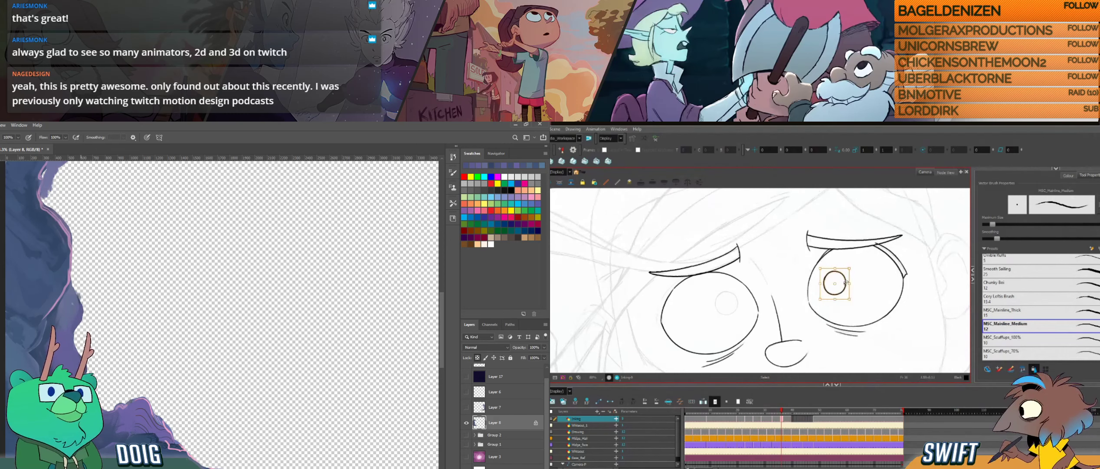
{"action": "left_click", "coordinate": [846, 284], "text": "ctrl"}
{"action": "key", "text": "comma"}
{"action": "key", "text": "period"}
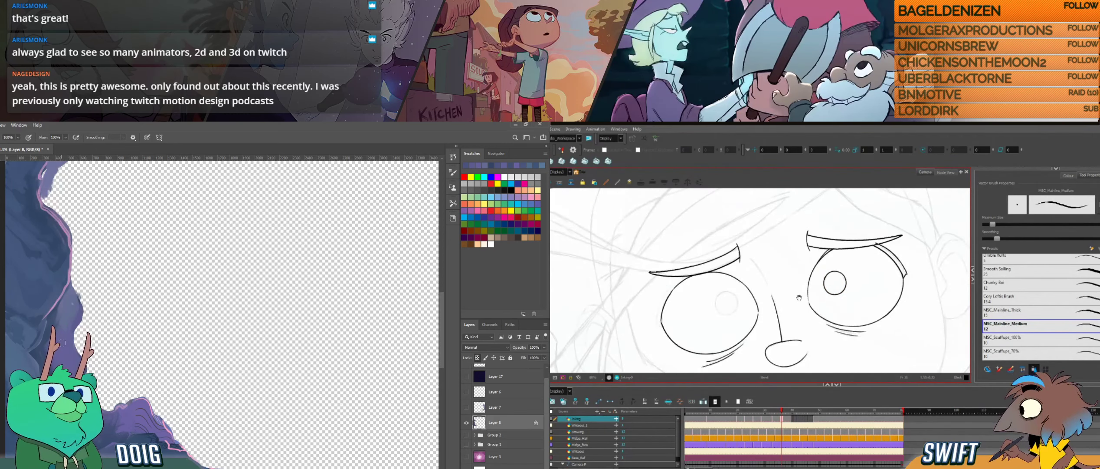
- Ink the other eye's pupil over the faint guide circle, rotating the canvas for each arc and undoing the stray stroke
{"action": "mouse_move", "coordinate": [789, 304]}
{"action": "left_mouse_down"}
{"action": "mouse_move", "coordinate": [824, 296]}
{"action": "mouse_move", "coordinate": [807, 316]}
{"action": "mouse_move", "coordinate": [736, 323]}
{"action": "left_mouse_up"}
{"action": "left_click_drag", "start_coordinate": [750, 305], "coordinate": [778, 310]}
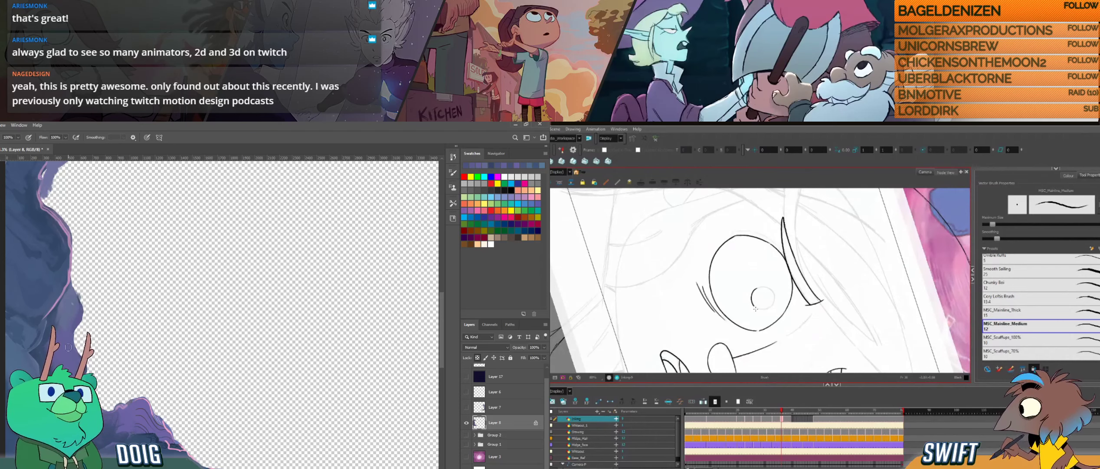
{"action": "left_click_drag", "start_coordinate": [806, 264], "coordinate": [712, 233]}
{"action": "left_click_drag", "start_coordinate": [786, 269], "coordinate": [796, 307]}
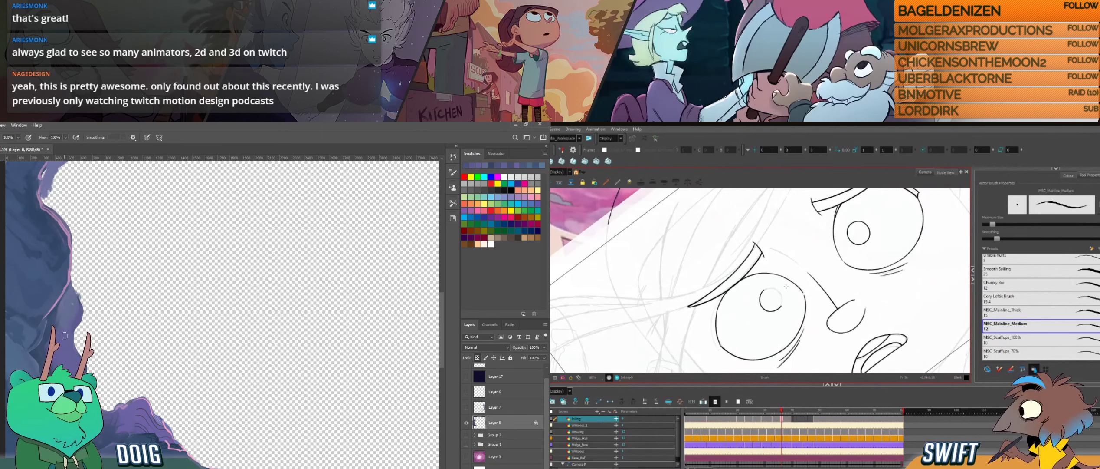
{"action": "left_click_drag", "start_coordinate": [786, 287], "coordinate": [738, 285]}
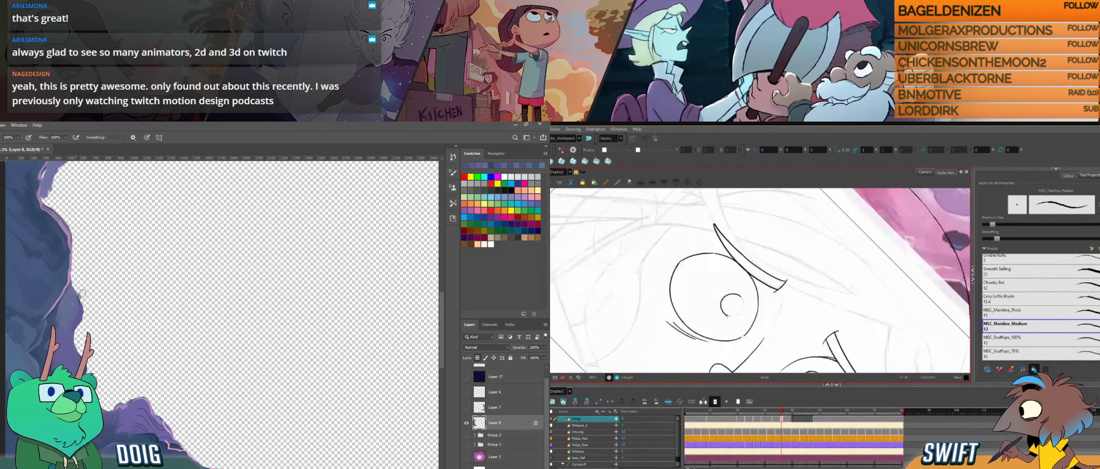
{"action": "left_click_drag", "start_coordinate": [727, 316], "coordinate": [738, 316]}
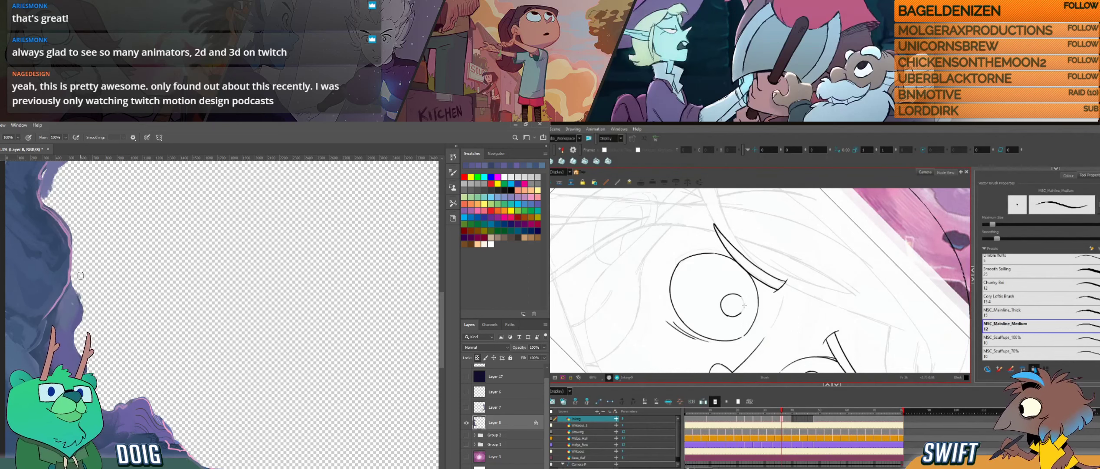
{"action": "key", "text": "ctrl+z"}
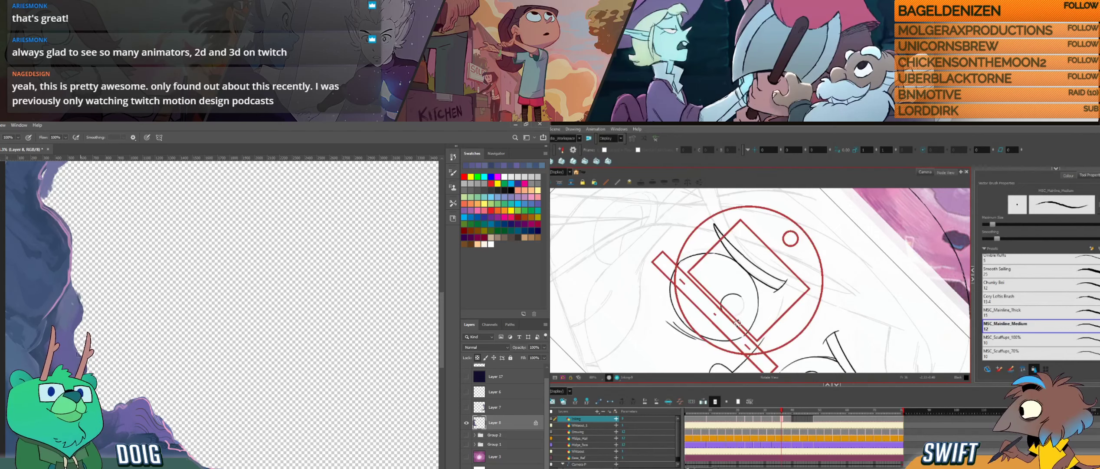
{"action": "mouse_move", "coordinate": [743, 316]}
{"action": "left_mouse_down"}
{"action": "mouse_move", "coordinate": [768, 323]}
{"action": "mouse_move", "coordinate": [784, 275]}
{"action": "left_mouse_up"}
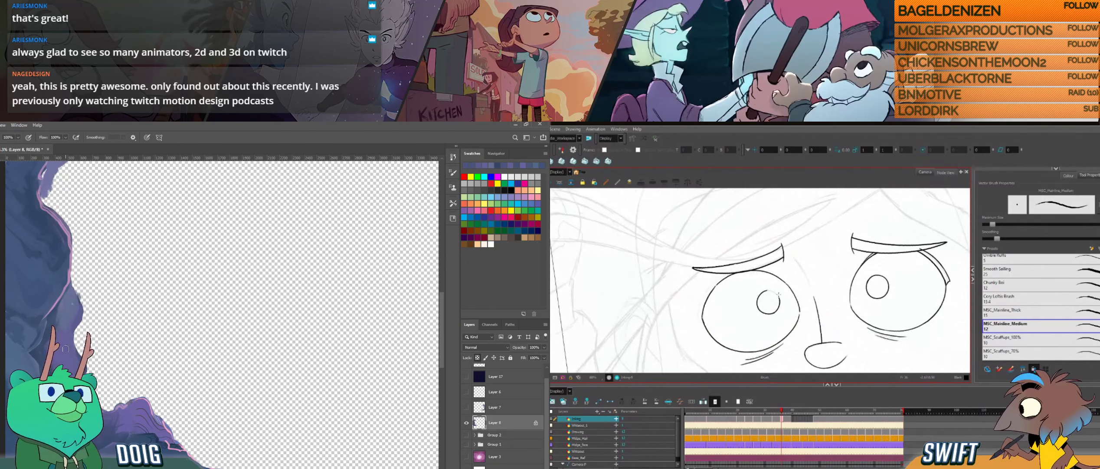
- Adjust the second pupil and redraw its arc into a closed circle, while moving along the cave rock in Photoshop
{"action": "key", "text": "alt+s"}
{"action": "mouse_move", "coordinate": [784, 302]}
{"action": "left_mouse_down"}
{"action": "mouse_move", "coordinate": [776, 316]}
{"action": "mouse_move", "coordinate": [784, 259]}
{"action": "mouse_move", "coordinate": [781, 301]}
{"action": "mouse_move", "coordinate": [786, 270]}
{"action": "left_mouse_up"}
{"action": "key", "text": "alt+b"}
{"action": "left_click_drag", "start_coordinate": [167, 370], "coordinate": [111, 306]}
{"action": "left_click_drag", "start_coordinate": [781, 279], "coordinate": [779, 301]}
{"action": "left_click_drag", "start_coordinate": [111, 306], "coordinate": [131, 317]}
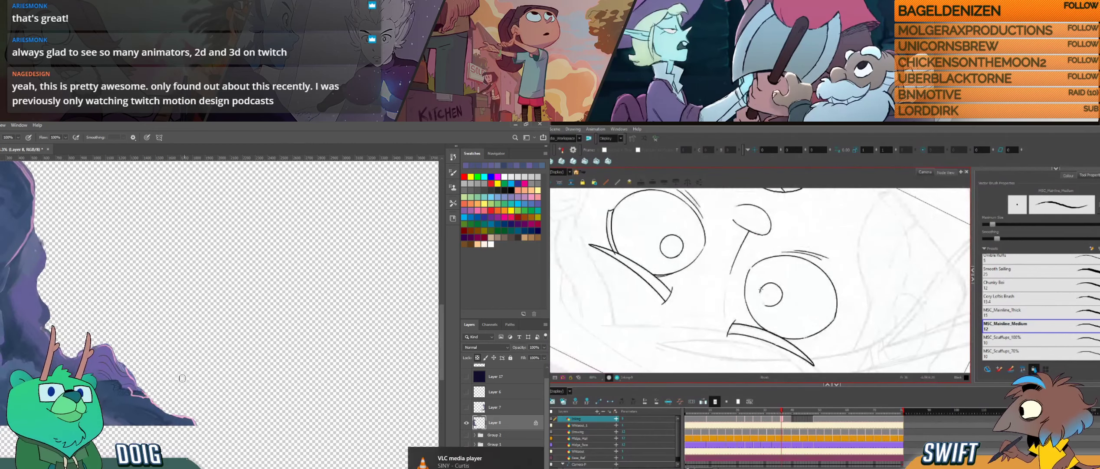
{"action": "left_click_drag", "start_coordinate": [760, 292], "coordinate": [762, 300]}
{"action": "key", "text": "alt"}
{"action": "key", "text": "ctrl+z"}
{"action": "left_click", "coordinate": [103, 419], "text": "alt"}
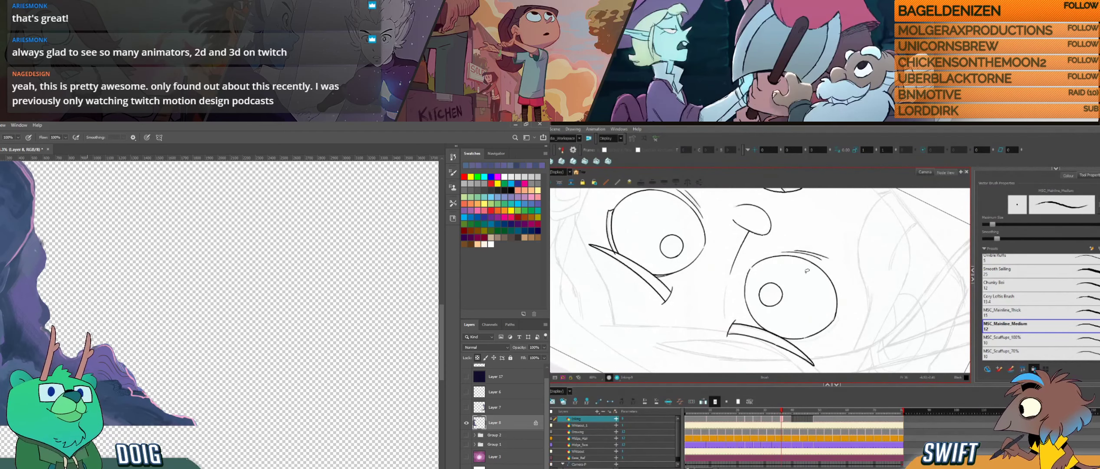
- Straighten the canvas and flip between the neighbouring drawings to compare both inked pupils
{"action": "mouse_move", "coordinate": [806, 271]}
{"action": "left_mouse_down"}
{"action": "mouse_move", "coordinate": [777, 331]}
{"action": "mouse_move", "coordinate": [786, 324]}
{"action": "left_mouse_up"}
{"action": "left_click_drag", "start_coordinate": [857, 265], "coordinate": [851, 279]}
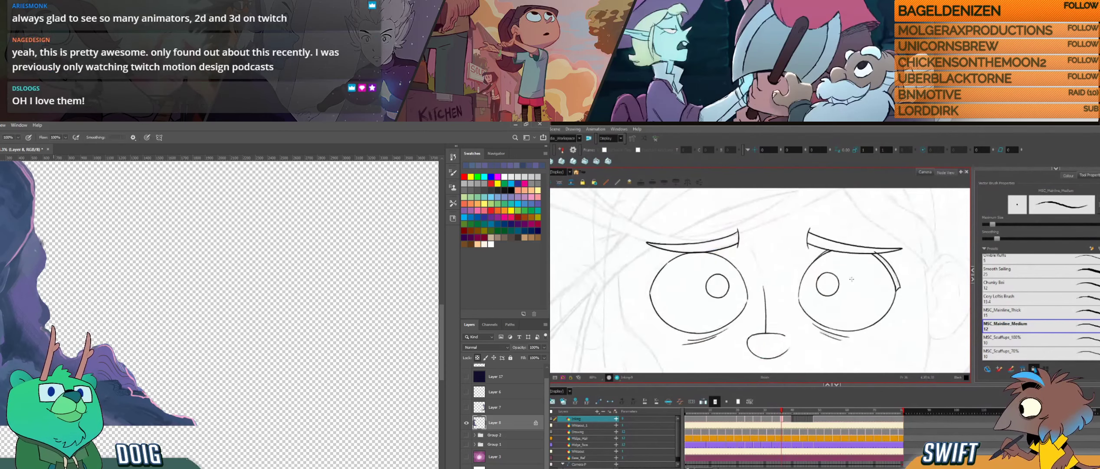
{"action": "key", "text": "f"}
{"action": "key", "text": "g"}
{"action": "key", "text": "f"}
{"action": "key", "text": "g"}
{"action": "key", "text": "f"}
{"action": "key", "text": "g"}
- Select the second pupil for a small correction, return to the brush and check it against the neighbouring drawing
{"action": "left_click", "coordinate": [729, 277]}
{"action": "left_click_drag", "start_coordinate": [75, 328], "coordinate": [64, 364]}
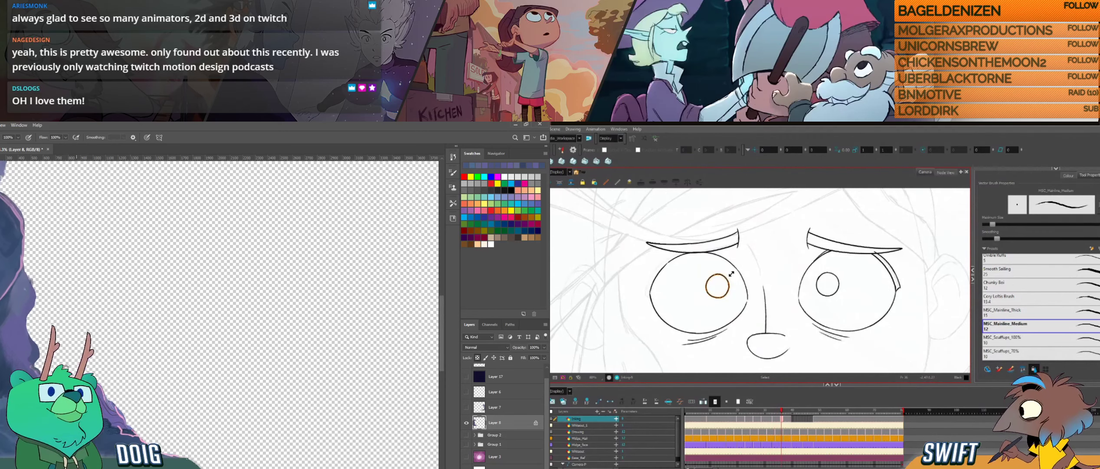
{"action": "left_click", "coordinate": [28, 335], "text": "alt"}
{"action": "key", "text": "alt+b"}
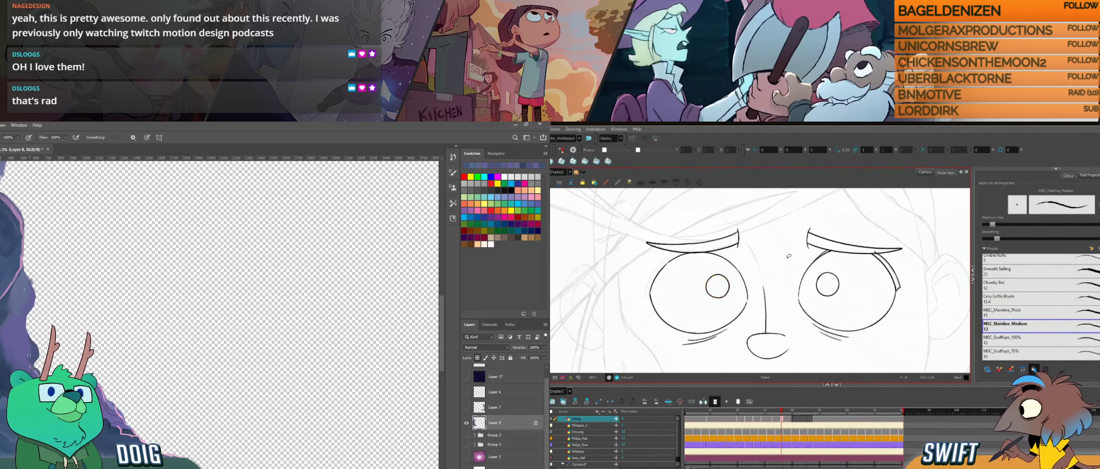
{"action": "key", "text": "f"}
{"action": "key", "text": "g"}
{"action": "left_click_drag", "start_coordinate": [113, 247], "coordinate": [81, 294]}
{"action": "mouse_move", "coordinate": [52, 200]}
{"action": "left_mouse_down"}
{"action": "mouse_move", "coordinate": [93, 221]}
{"action": "mouse_move", "coordinate": [72, 312]}
{"action": "left_mouse_up"}
- Fine-tune the second pupil again in Harmony and retouch the upper cave edge with a sampled colour in Photoshop
{"action": "key", "text": "alt+s"}
{"action": "left_click", "coordinate": [722, 298]}
{"action": "left_click", "coordinate": [29, 265], "text": "alt"}
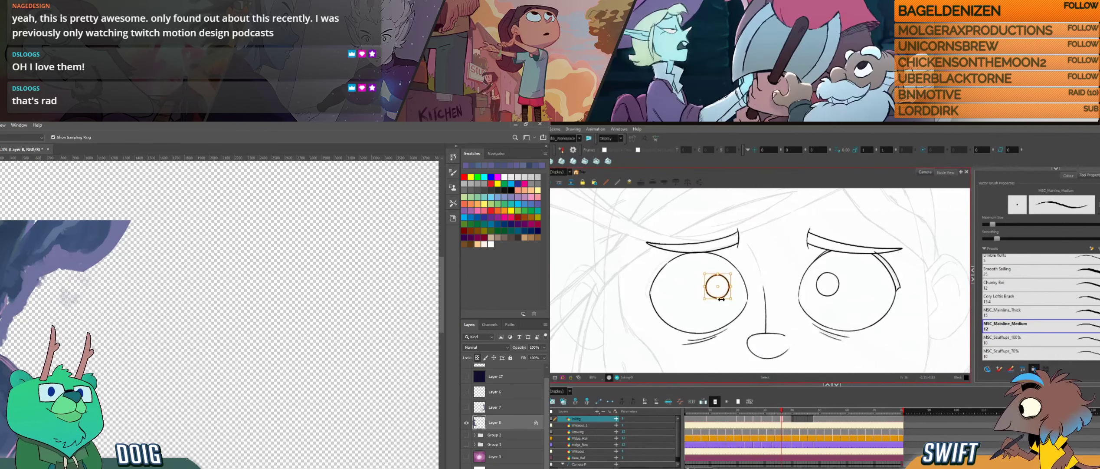
{"action": "key", "text": "alt+b"}
{"action": "left_click_drag", "start_coordinate": [42, 276], "coordinate": [39, 284]}
- Flip back and forth between the drawings to check the pupils, and inspect the eye on a rotated canvas
{"action": "key", "text": "f"}
{"action": "key", "text": "g"}
{"action": "key", "text": "f"}
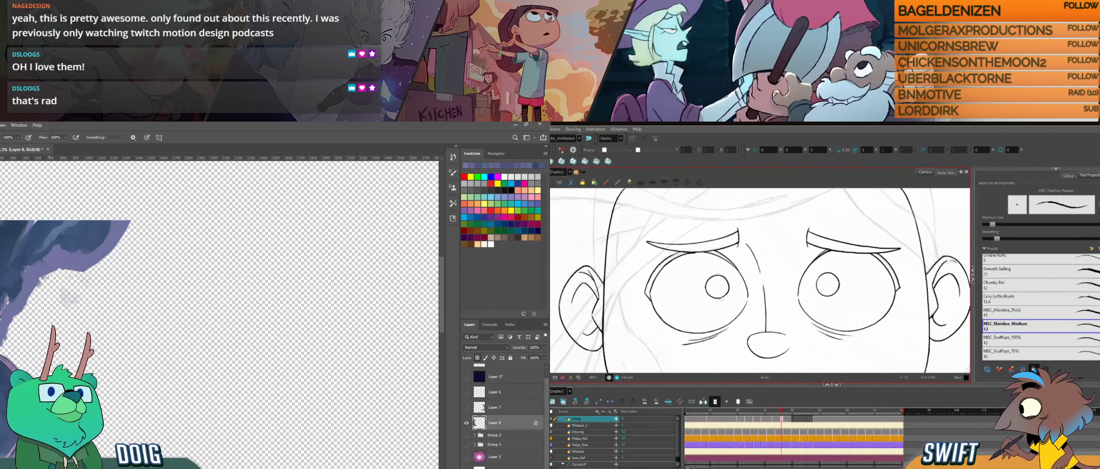
{"action": "key", "text": "g"}
{"action": "key", "text": "f"}
{"action": "key", "text": "g"}
{"action": "key", "text": "f"}
{"action": "mouse_move", "coordinate": [133, 267]}
{"action": "left_mouse_down"}
{"action": "mouse_move", "coordinate": [95, 251]}
{"action": "mouse_move", "coordinate": [126, 278]}
{"action": "left_mouse_up"}
{"action": "key", "text": "g"}
{"action": "key", "text": "f"}
{"action": "key", "text": "g"}
{"action": "key", "text": "ctrl+alt"}
{"action": "left_click_drag", "start_coordinate": [740, 324], "coordinate": [777, 307]}
{"action": "left_click_drag", "start_coordinate": [255, 364], "coordinate": [223, 329]}
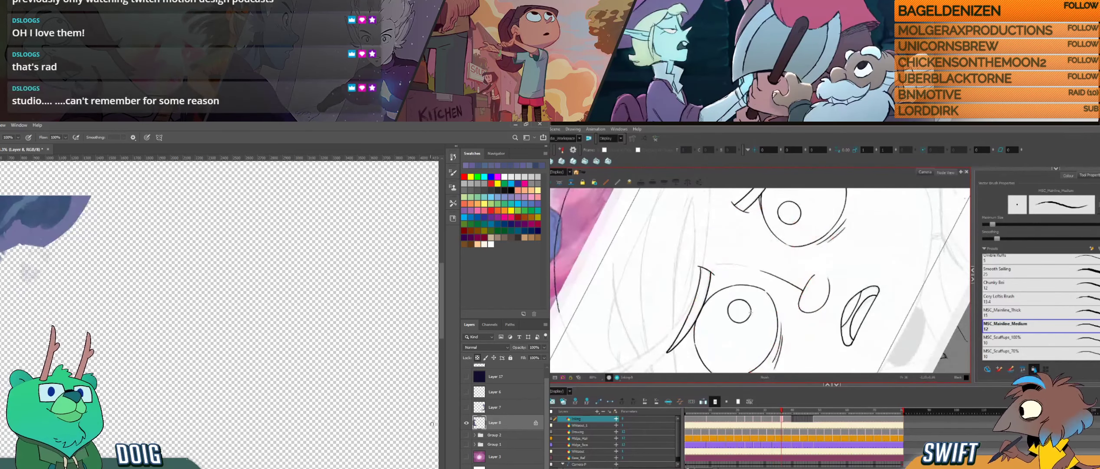
- Hide Layer 8 in Photoshop, show Layer 7 and make it the active layer for retouching
{"action": "left_click", "coordinate": [466, 422]}
{"action": "left_click", "coordinate": [467, 407]}
{"action": "left_click_drag", "start_coordinate": [348, 356], "coordinate": [175, 327]}
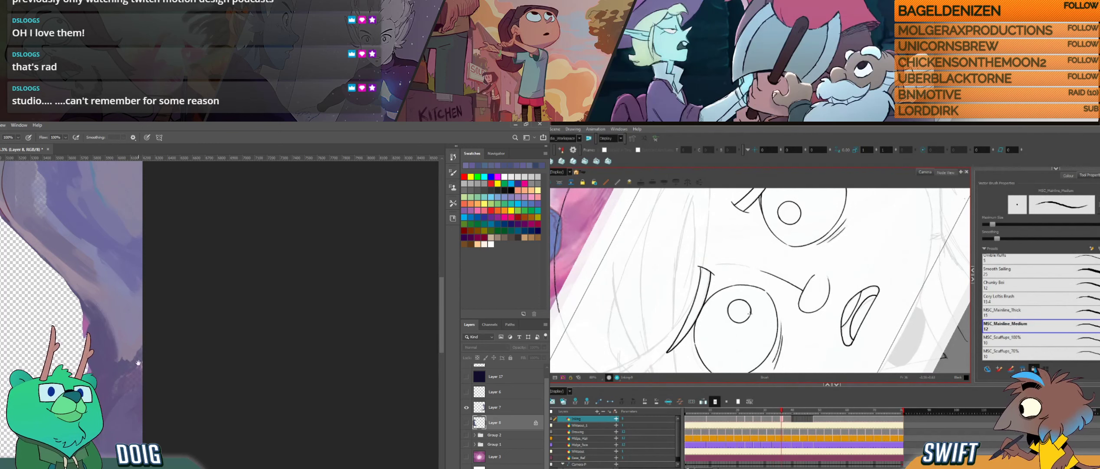
{"action": "left_click_drag", "start_coordinate": [145, 322], "coordinate": [160, 302]}
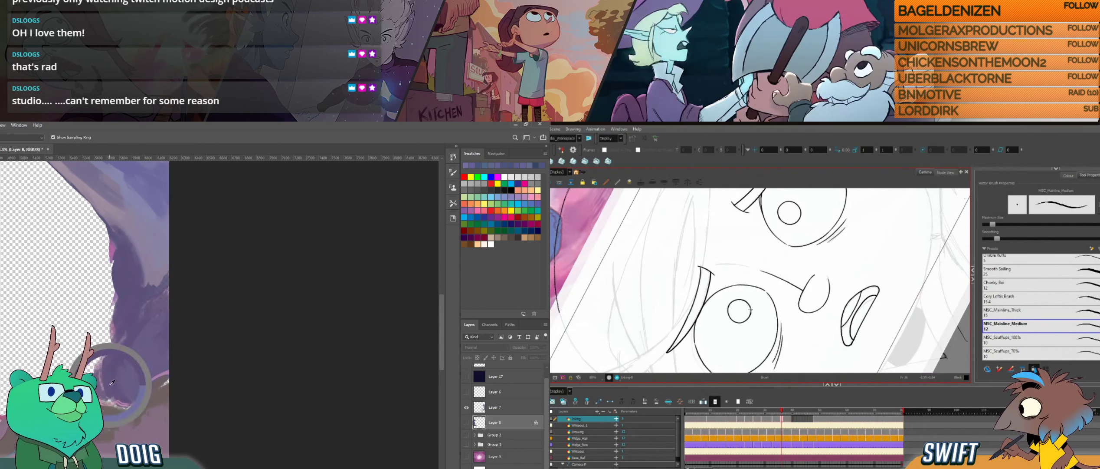
{"action": "left_click", "coordinate": [133, 366]}
{"action": "left_click", "coordinate": [202, 263]}
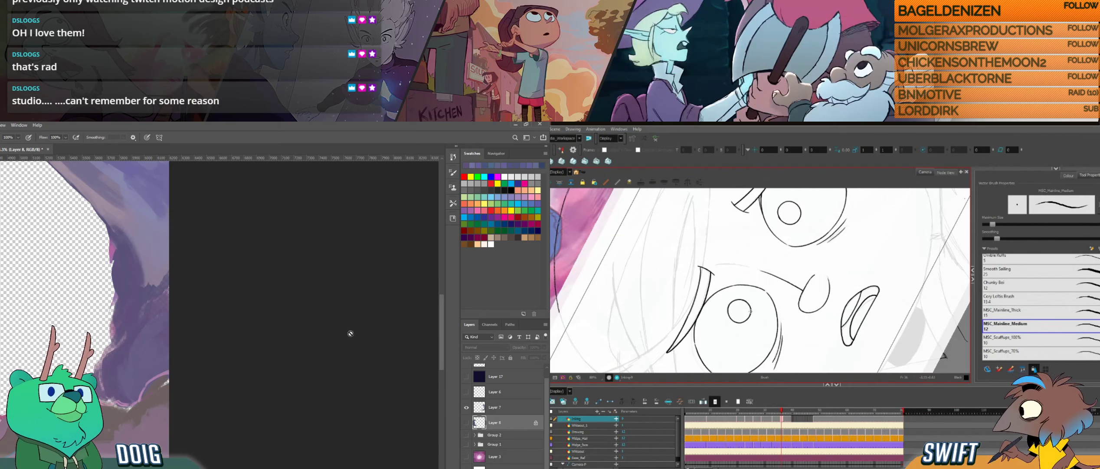
{"action": "left_click", "coordinate": [488, 410]}
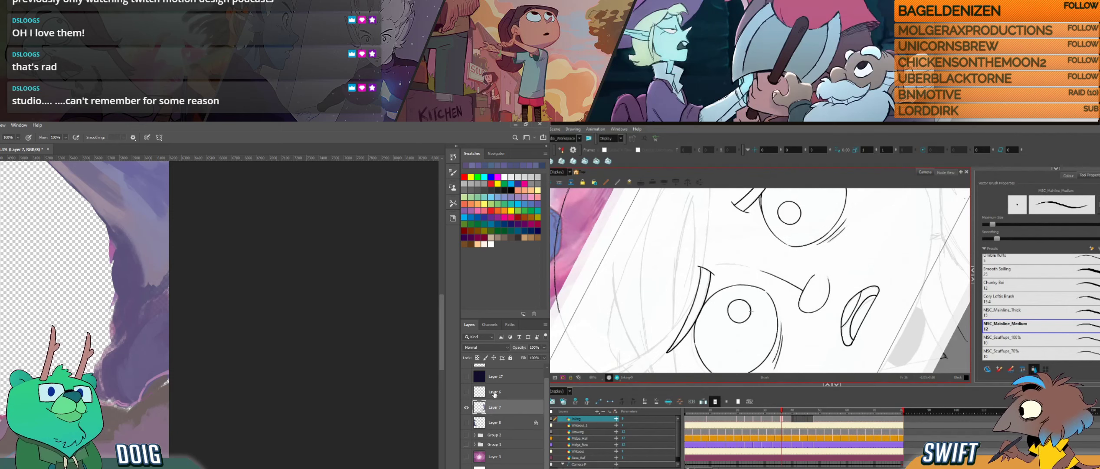
- Duplicate Layer 7 twice, merge both copies back into it to solidify its edges, and return to the brush
{"action": "key", "text": "ctrl+j"}
{"action": "key", "text": "ctrl+j"}
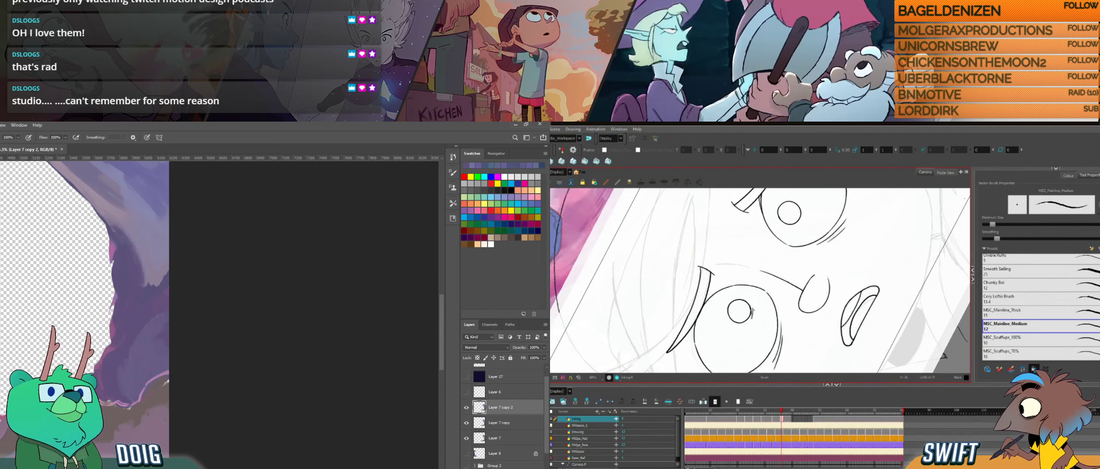
{"action": "key", "text": "i"}
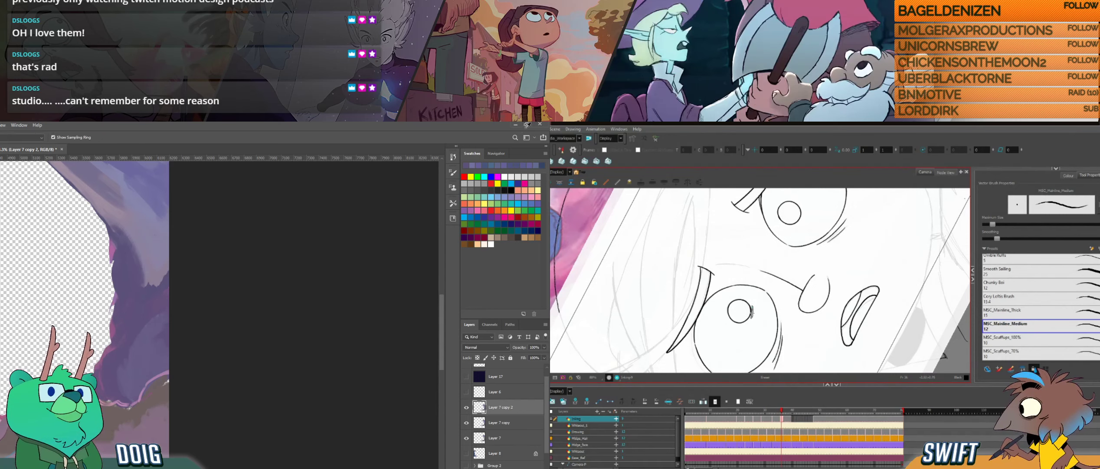
{"action": "key", "text": "ctrl+e"}
{"action": "key", "text": "ctrl+e"}
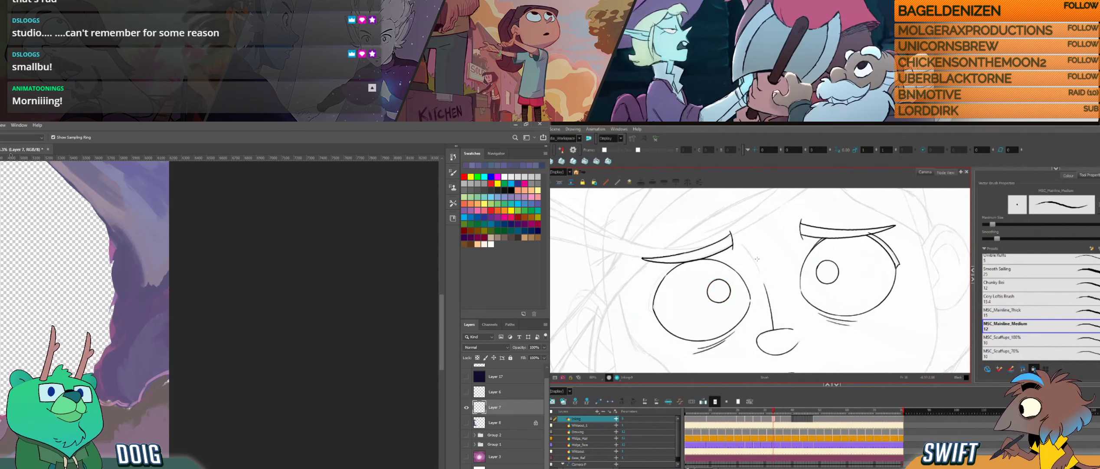
{"action": "key", "text": "b"}
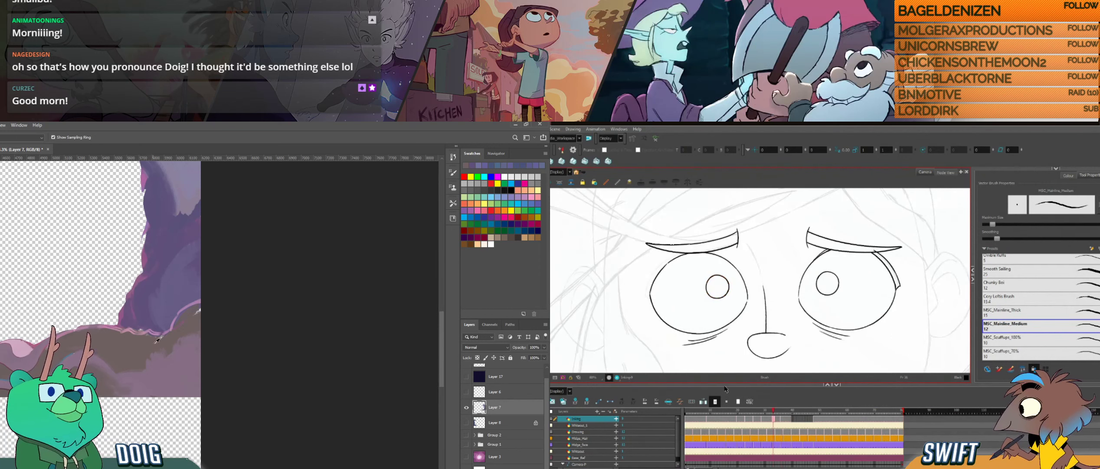
- Flip between the neighbouring drawings in Harmony to compare the eyes, and return to the brush in Photoshop for retouching
{"action": "key", "text": "f"}
{"action": "key", "text": "g"}
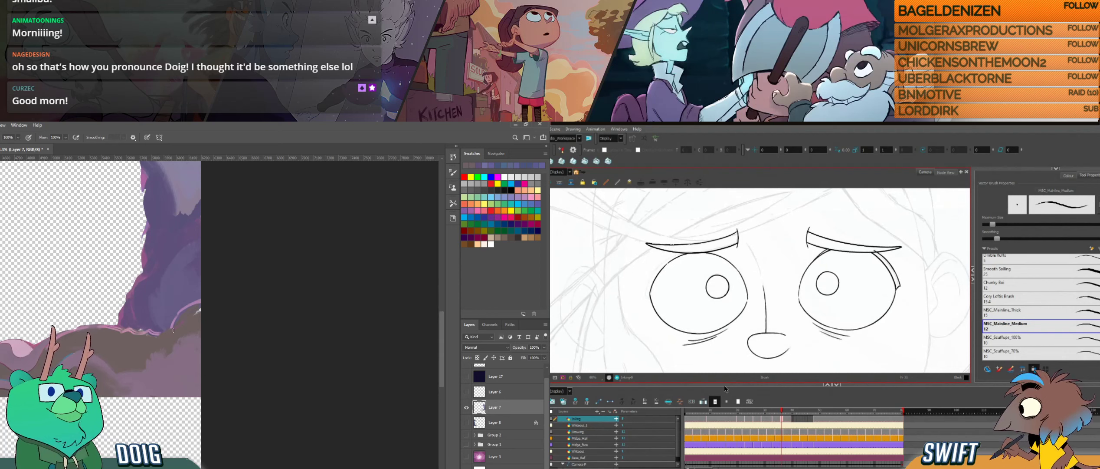
{"action": "key", "text": "f"}
{"action": "key", "text": "g"}
{"action": "key", "text": "f"}
{"action": "key", "text": "g"}
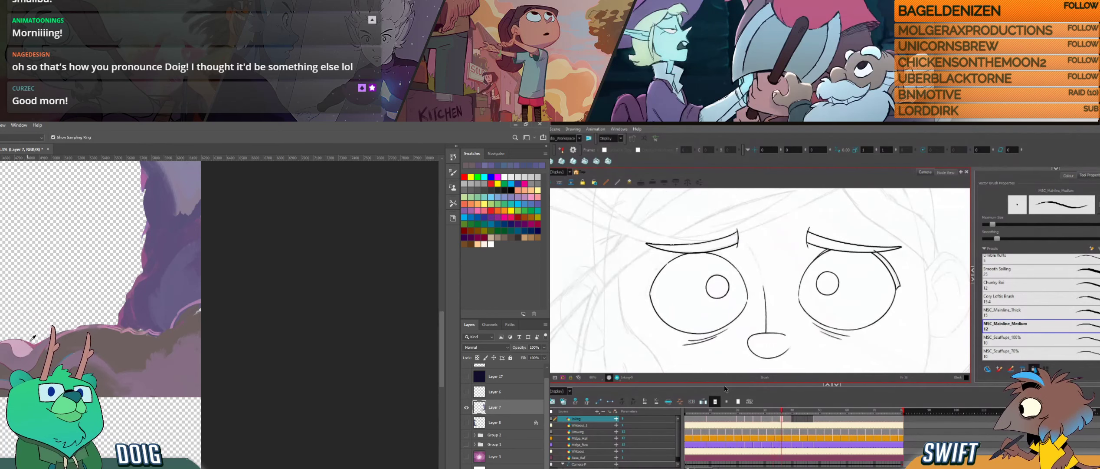
{"action": "key", "text": "b"}
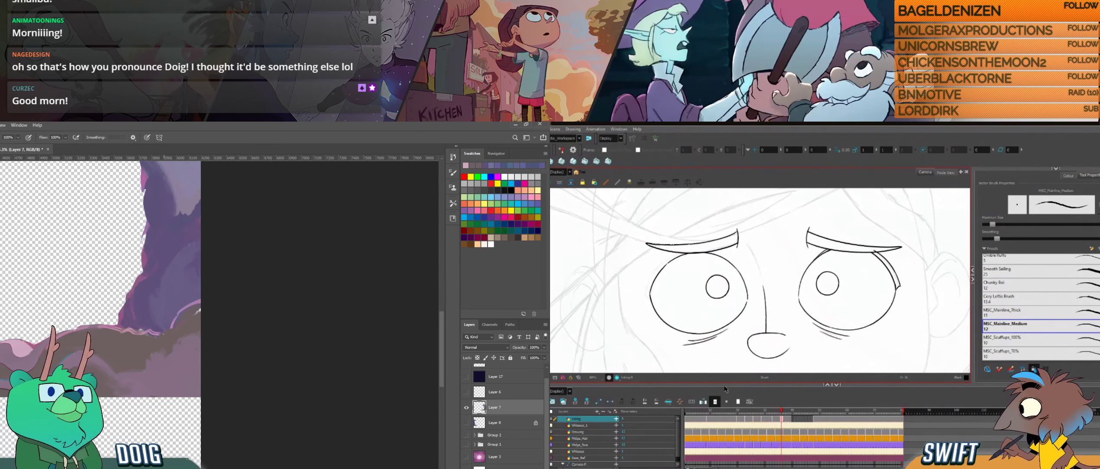
- Ink the side of the character's face between the eye and the ear on a rotated canvas in Harmony
{"action": "left_click_drag", "start_coordinate": [763, 266], "coordinate": [777, 263]}
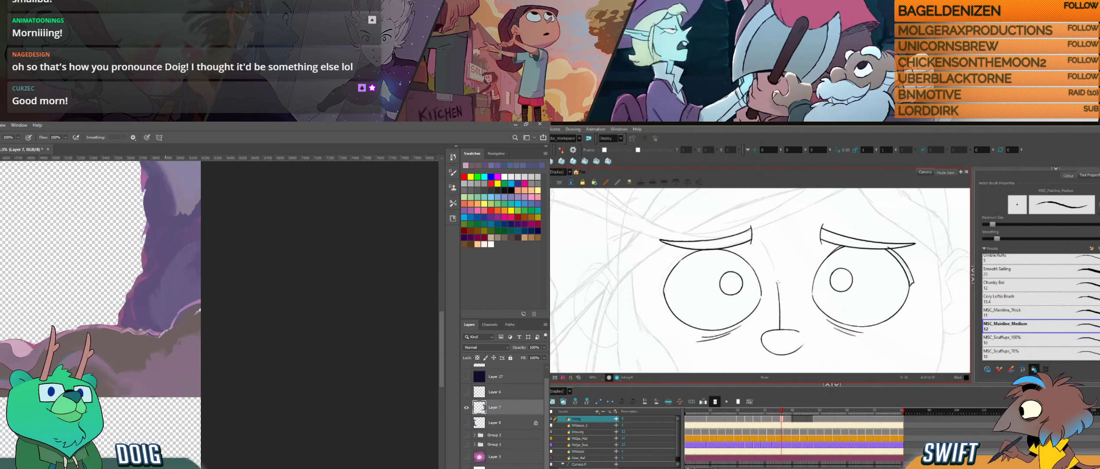
{"action": "left_click_drag", "start_coordinate": [775, 300], "coordinate": [803, 291]}
{"action": "left_click_drag", "start_coordinate": [155, 281], "coordinate": [159, 305]}
{"action": "left_click_drag", "start_coordinate": [803, 292], "coordinate": [791, 277]}
{"action": "left_click_drag", "start_coordinate": [159, 305], "coordinate": [165, 333]}
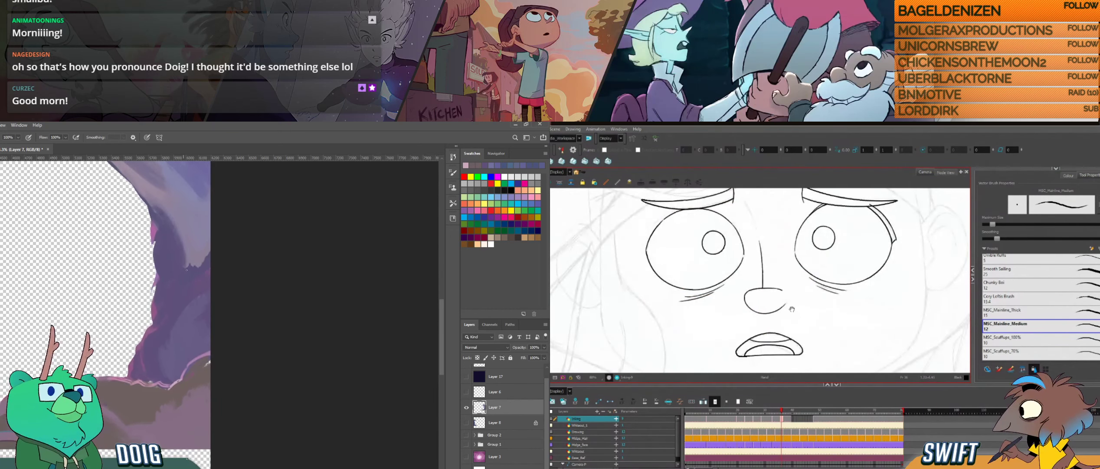
{"action": "left_click_drag", "start_coordinate": [793, 310], "coordinate": [784, 288]}
{"action": "scroll", "coordinate": [774, 272], "scroll_direction": "down", "scroll_amount": 2}
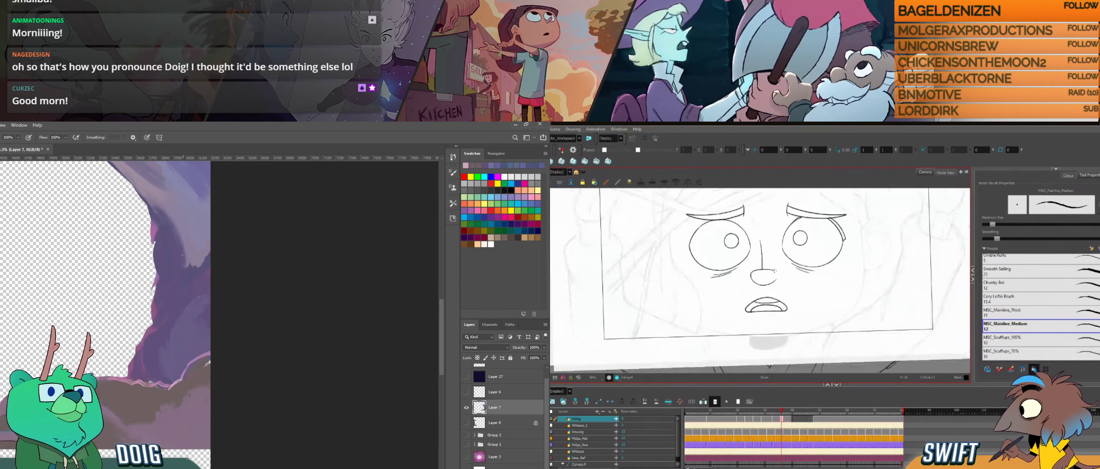
{"action": "scroll", "coordinate": [774, 272], "scroll_direction": "up", "scroll_amount": 1}
{"action": "left_click_drag", "start_coordinate": [862, 270], "coordinate": [806, 323]}
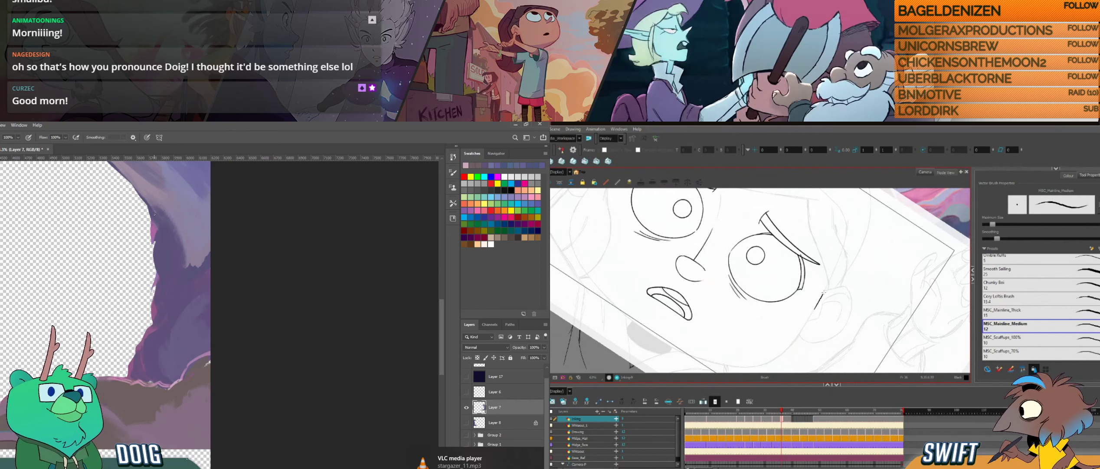
{"action": "left_click_drag", "start_coordinate": [824, 292], "coordinate": [829, 281]}
{"action": "mouse_move", "coordinate": [813, 317]}
{"action": "left_mouse_down"}
{"action": "mouse_move", "coordinate": [817, 331]}
{"action": "mouse_move", "coordinate": [805, 329]}
{"action": "mouse_move", "coordinate": [823, 282]}
{"action": "left_mouse_up"}
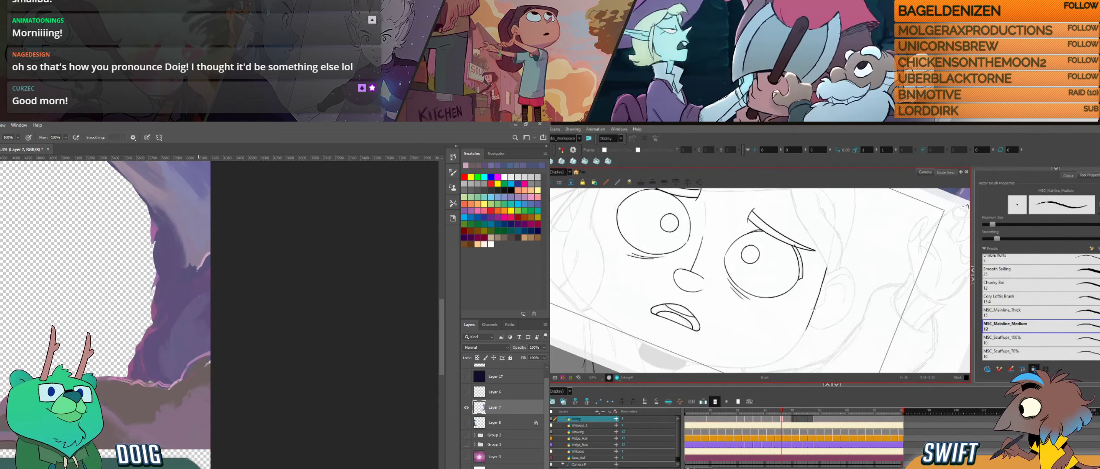
- Select the lower stroke of the face outline and adjust it to join the stroke above smoothly
{"action": "left_click", "coordinate": [817, 302]}
{"action": "left_click", "coordinate": [819, 289]}
{"action": "left_click", "coordinate": [819, 290]}
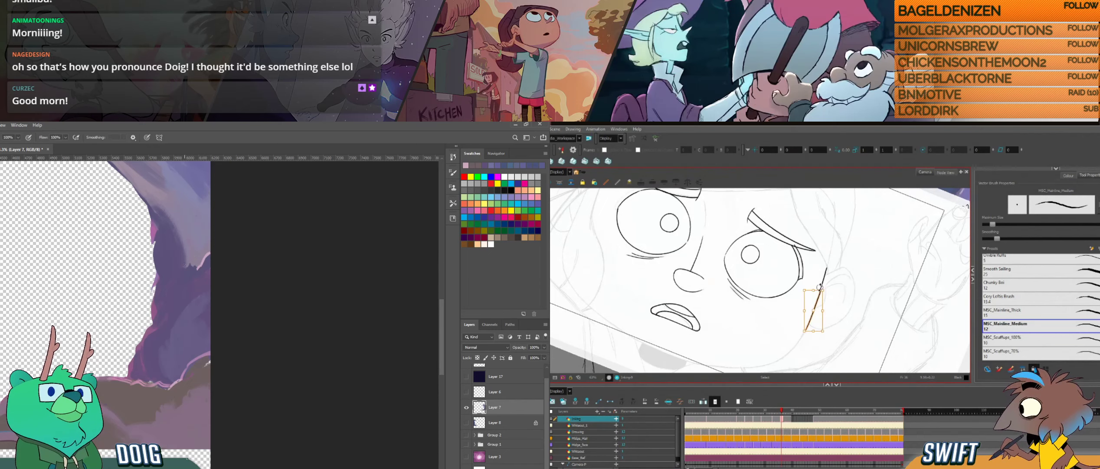
{"action": "left_click", "coordinate": [823, 290]}
{"action": "left_click", "coordinate": [820, 291]}
{"action": "left_click", "coordinate": [832, 288]}
{"action": "left_click_drag", "start_coordinate": [829, 330], "coordinate": [835, 294]}
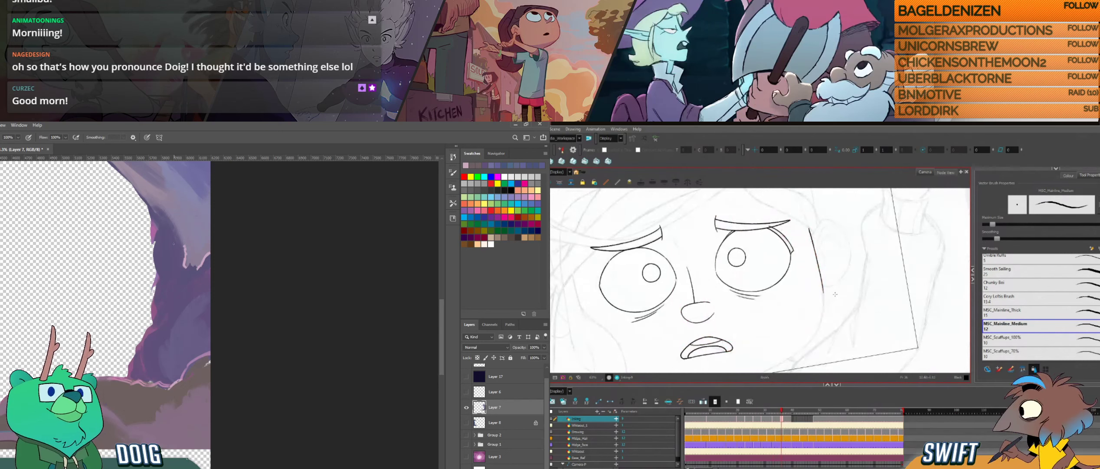
- Compare the face outline with the neighbouring drawing and refine its upper end beside the ear
{"action": "key", "text": "f"}
{"action": "key", "text": "g"}
{"action": "key", "text": "alt+s"}
{"action": "left_click_drag", "start_coordinate": [818, 228], "coordinate": [831, 287]}
{"action": "left_click_drag", "start_coordinate": [809, 227], "coordinate": [811, 227]}
{"action": "left_click", "coordinate": [847, 218]}
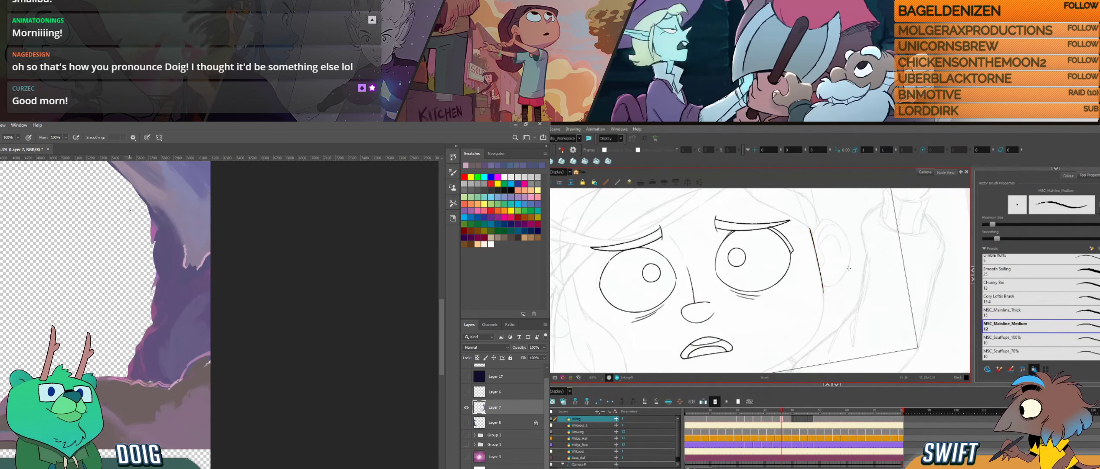
{"action": "key", "text": "f"}
{"action": "key", "text": "g"}
{"action": "mouse_move", "coordinate": [818, 224]}
{"action": "left_mouse_down"}
{"action": "mouse_move", "coordinate": [806, 251]}
{"action": "mouse_move", "coordinate": [826, 301]}
{"action": "mouse_move", "coordinate": [825, 227]}
{"action": "left_mouse_up"}
{"action": "left_click", "coordinate": [845, 232]}
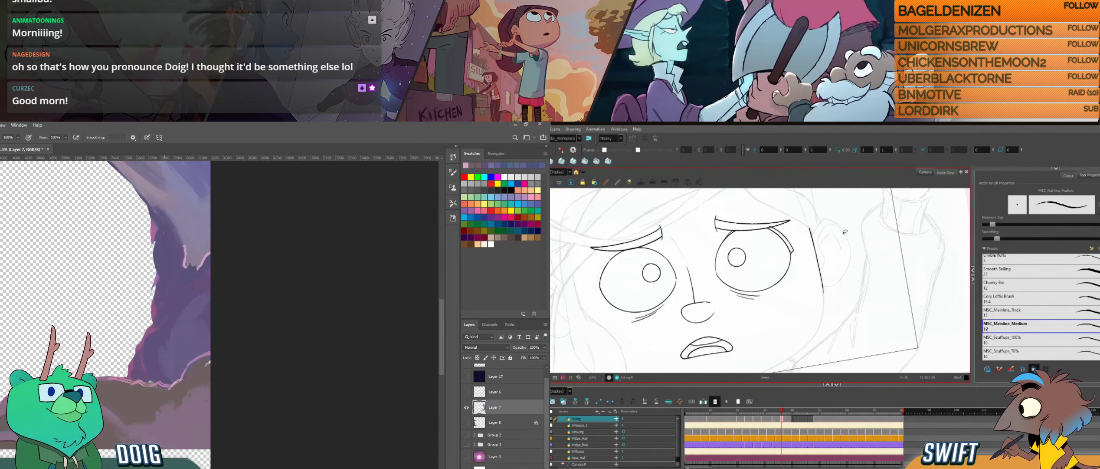
- Start painting below the brown rock's straight lower edge in Photoshop, and flip drawings in Harmony to check the cheek line
{"action": "left_click_drag", "start_coordinate": [843, 292], "coordinate": [830, 304]}
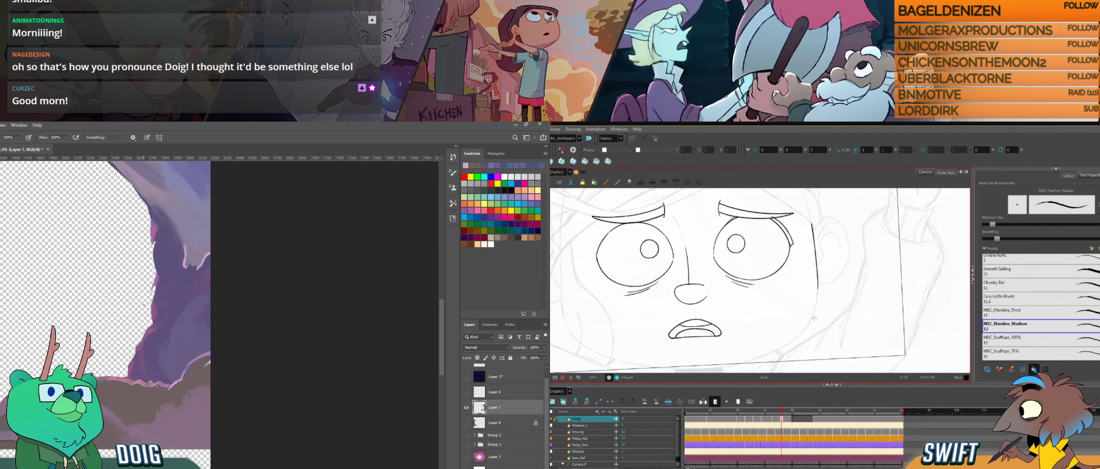
{"action": "left_click_drag", "start_coordinate": [125, 330], "coordinate": [154, 264]}
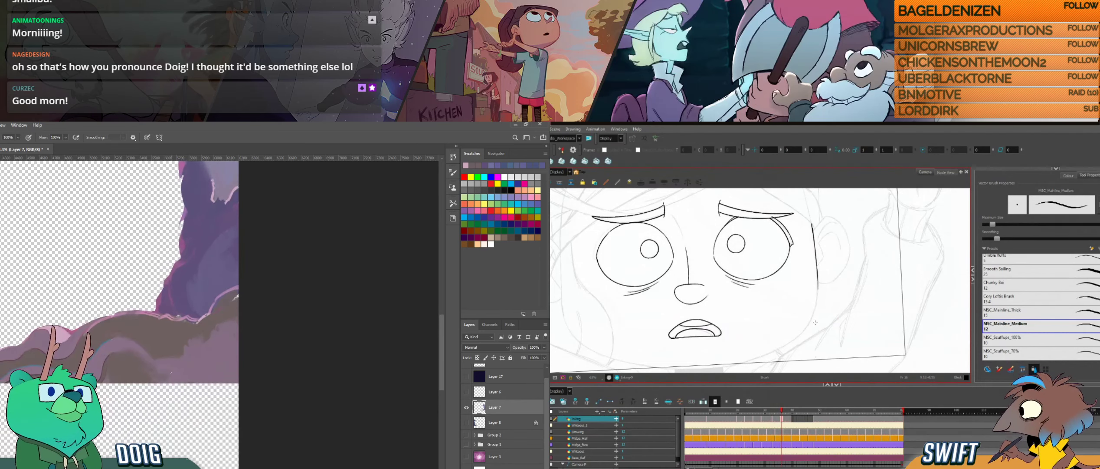
{"action": "left_click", "coordinate": [136, 372], "text": "alt"}
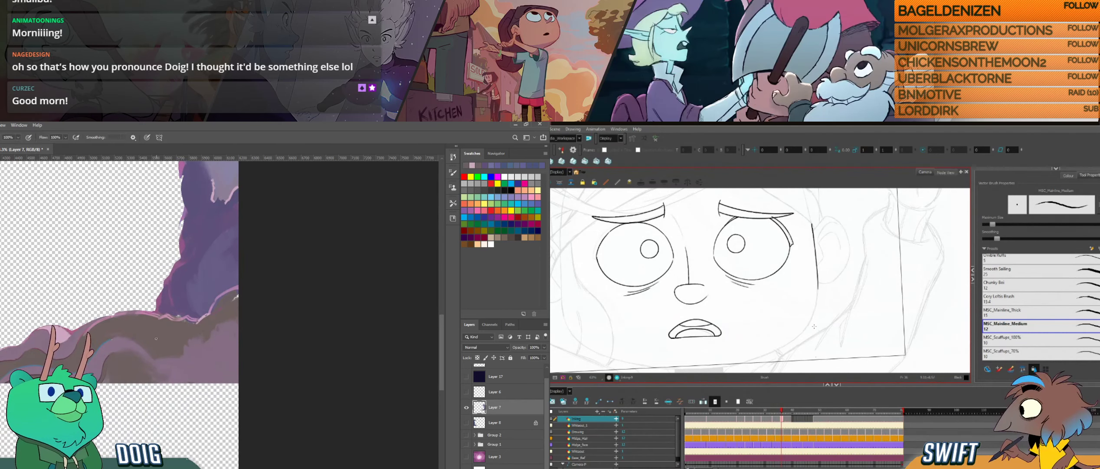
{"action": "key", "text": "f"}
{"action": "key", "text": "g"}
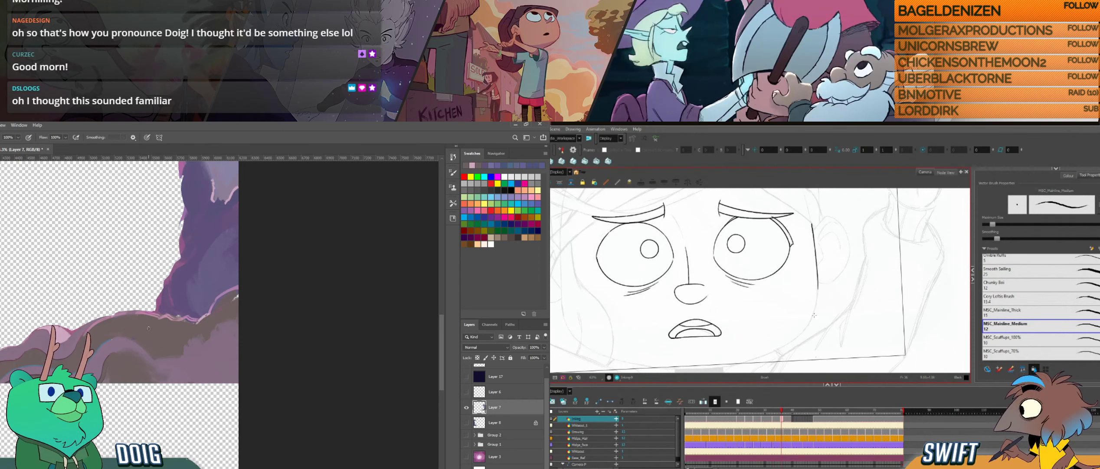
{"action": "key", "text": "f"}
{"action": "key", "text": "g"}
{"action": "key", "text": "f"}
{"action": "key", "text": "g"}
{"action": "left_click_drag", "start_coordinate": [137, 352], "coordinate": [153, 383]}
{"action": "key", "text": "f"}
{"action": "key", "text": "g"}
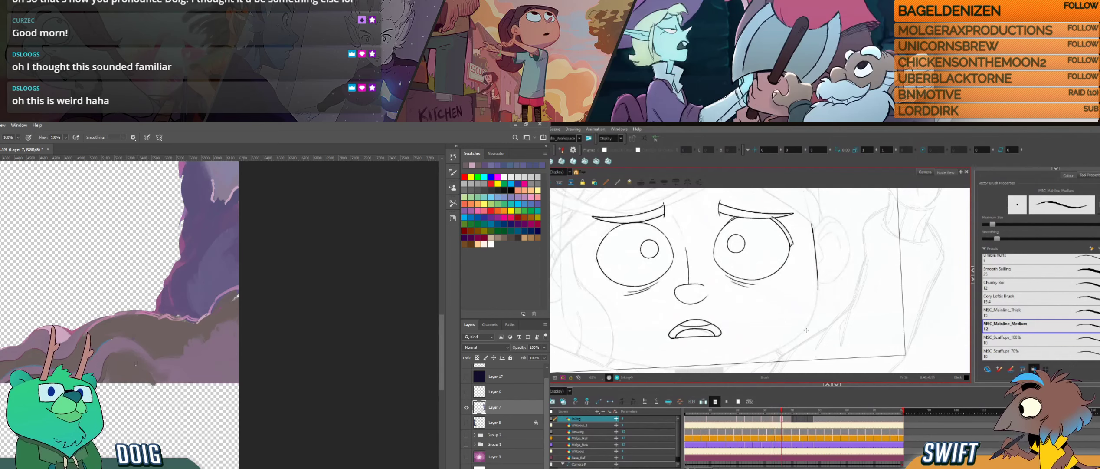
- Extend the rock's lower edge across to the canvas boundary in Photoshop while comparing the jaw position between drawings in Harmony
{"action": "left_click_drag", "start_coordinate": [805, 325], "coordinate": [809, 321]}
{"action": "left_click_drag", "start_coordinate": [113, 384], "coordinate": [153, 388]}
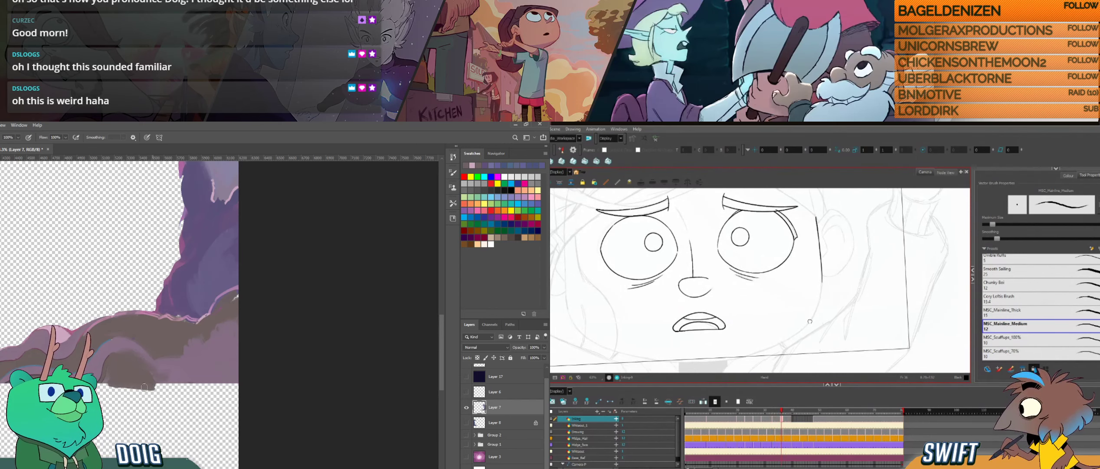
{"action": "left_click_drag", "start_coordinate": [808, 321], "coordinate": [809, 320]}
{"action": "key", "text": "f"}
{"action": "key", "text": "g"}
{"action": "key", "text": "f"}
{"action": "key", "text": "g"}
{"action": "key", "text": "f"}
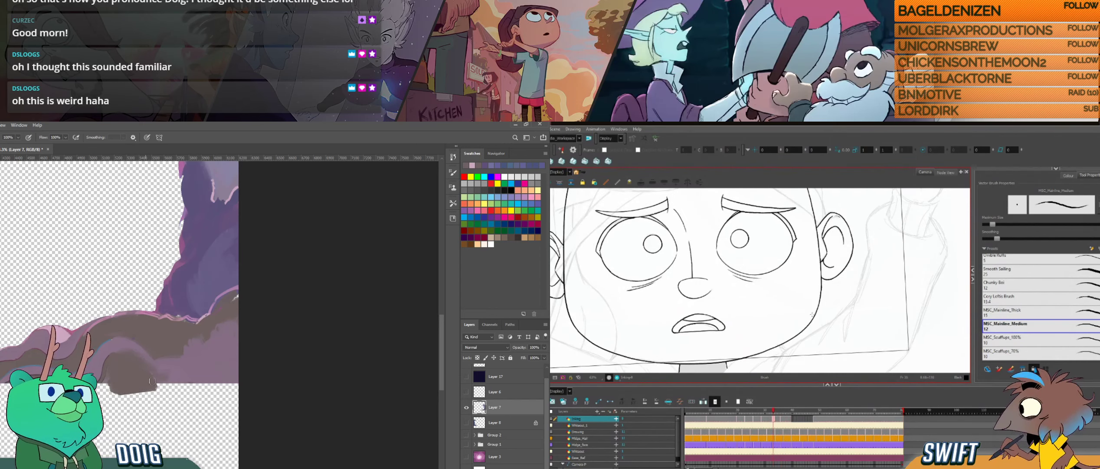
{"action": "key", "text": "g"}
{"action": "key", "text": "f"}
{"action": "key", "text": "g"}
{"action": "mouse_move", "coordinate": [168, 383]}
{"action": "left_mouse_down"}
{"action": "mouse_move", "coordinate": [235, 386]}
{"action": "mouse_move", "coordinate": [164, 390]}
{"action": "left_mouse_up"}
{"action": "left_click_drag", "start_coordinate": [808, 324], "coordinate": [813, 314]}
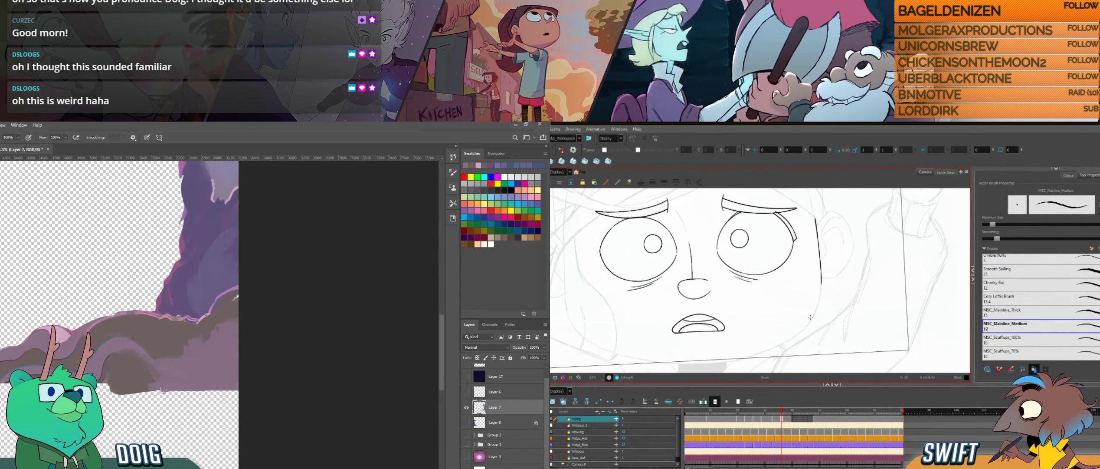
{"action": "mouse_move", "coordinate": [163, 389]}
{"action": "left_mouse_down"}
{"action": "mouse_move", "coordinate": [219, 392]}
{"action": "mouse_move", "coordinate": [186, 386]}
{"action": "left_mouse_up"}
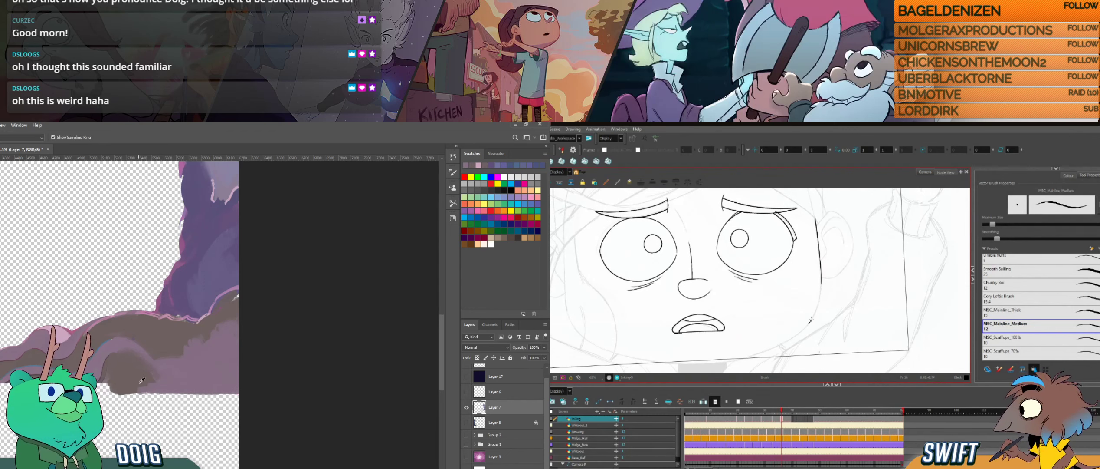
- Redraw the lower cheek curve and adjust it to continue the face outline in Harmony, and repaint the brown rock surface in Photoshop
{"action": "left_click_drag", "start_coordinate": [809, 322], "coordinate": [820, 297]}
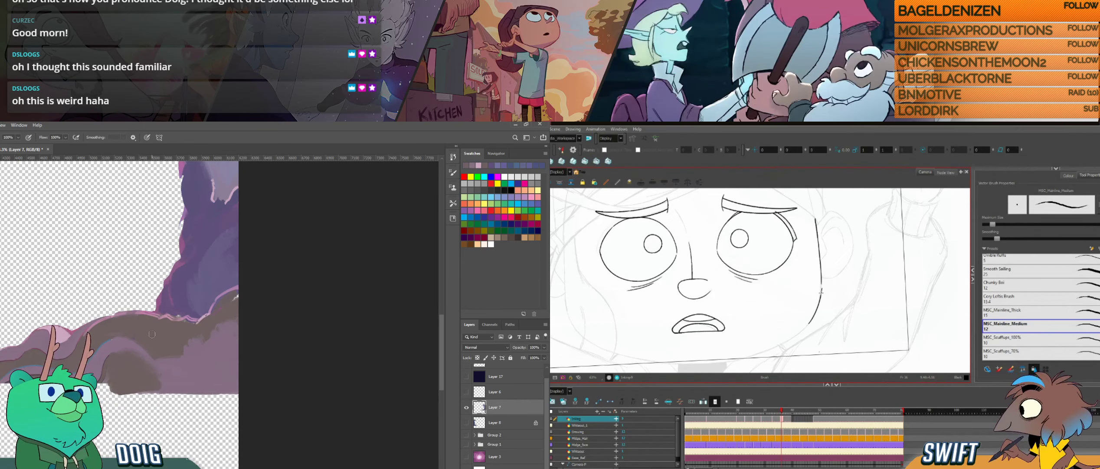
{"action": "key", "text": "ctrl+z"}
{"action": "left_click_drag", "start_coordinate": [117, 332], "coordinate": [167, 352]}
{"action": "key", "text": "alt+s"}
{"action": "left_click_drag", "start_coordinate": [821, 285], "coordinate": [816, 311]}
{"action": "left_click_drag", "start_coordinate": [167, 353], "coordinate": [157, 364]}
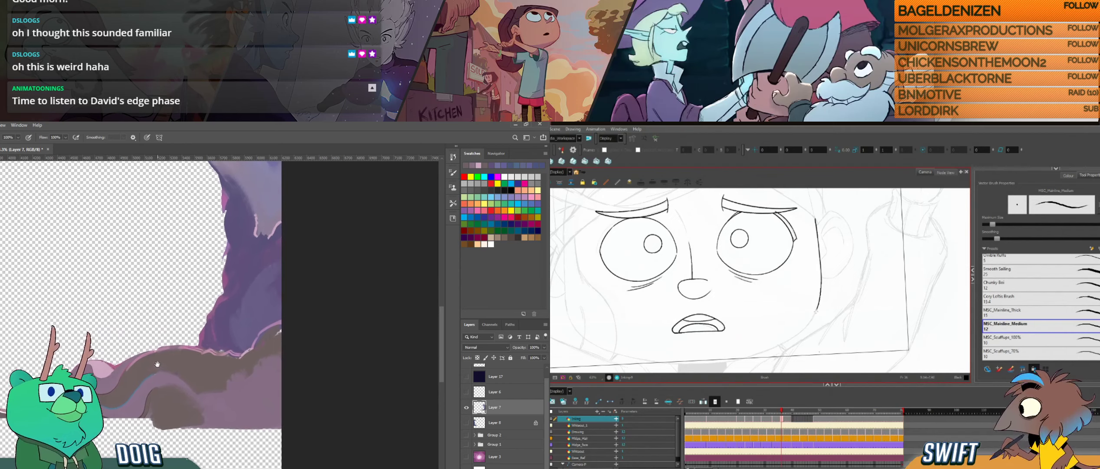
- Sample a rock colour in Photoshop, and reshape the lower cheek stroke on a rotated canvas in Harmony before returning to the brush
{"action": "key", "text": "i"}
{"action": "left_click", "coordinate": [262, 341], "text": "alt"}
{"action": "mouse_move", "coordinate": [819, 314]}
{"action": "left_mouse_down"}
{"action": "mouse_move", "coordinate": [822, 300]}
{"action": "mouse_move", "coordinate": [818, 320]}
{"action": "mouse_move", "coordinate": [832, 311]}
{"action": "mouse_move", "coordinate": [827, 297]}
{"action": "left_mouse_up"}
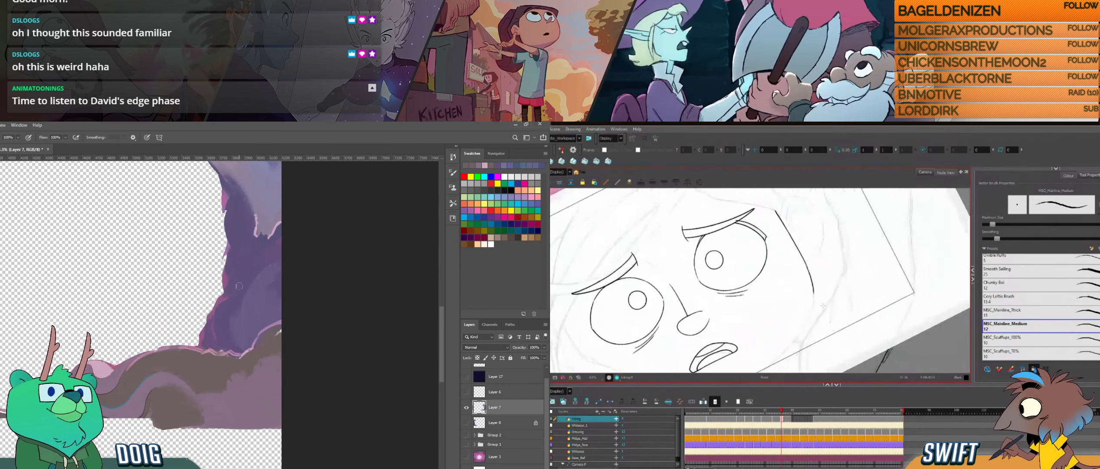
{"action": "left_click", "coordinate": [814, 291]}
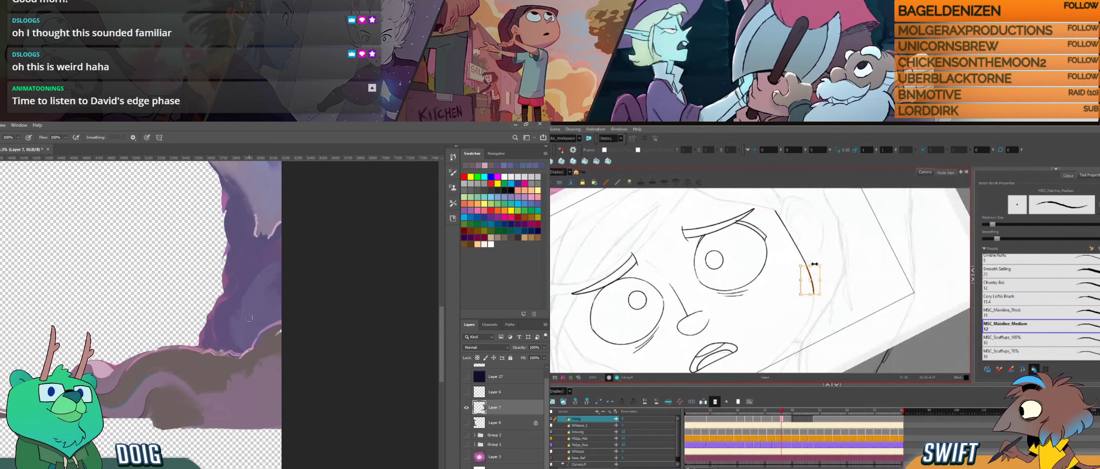
{"action": "left_click_drag", "start_coordinate": [813, 264], "coordinate": [815, 265]}
{"action": "key", "text": "alt+b"}
- Compare the drawings and extend the cheek curve towards the jaw in Harmony, and retouch the wall-to-rock seam with sampled colour in Photoshop
{"action": "key", "text": "f"}
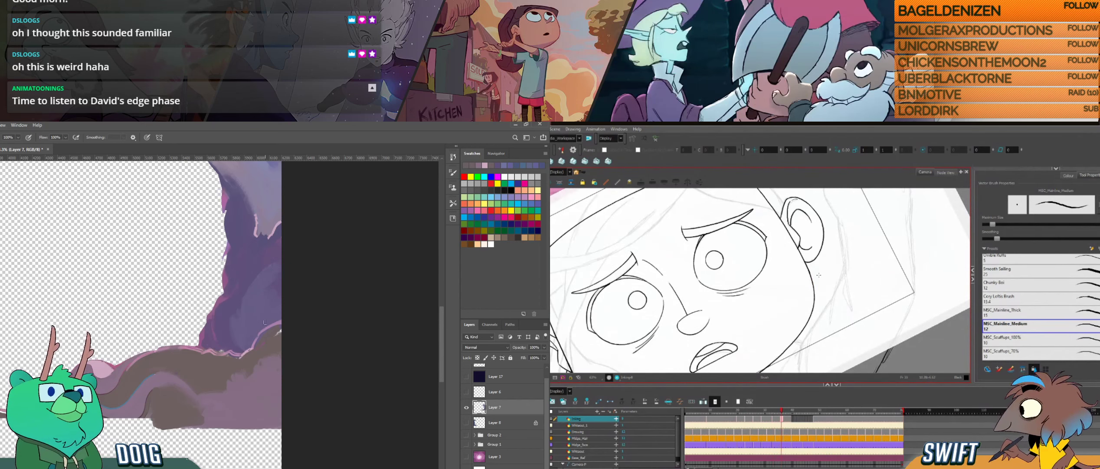
{"action": "key", "text": "g"}
{"action": "key", "text": "f"}
{"action": "key", "text": "g"}
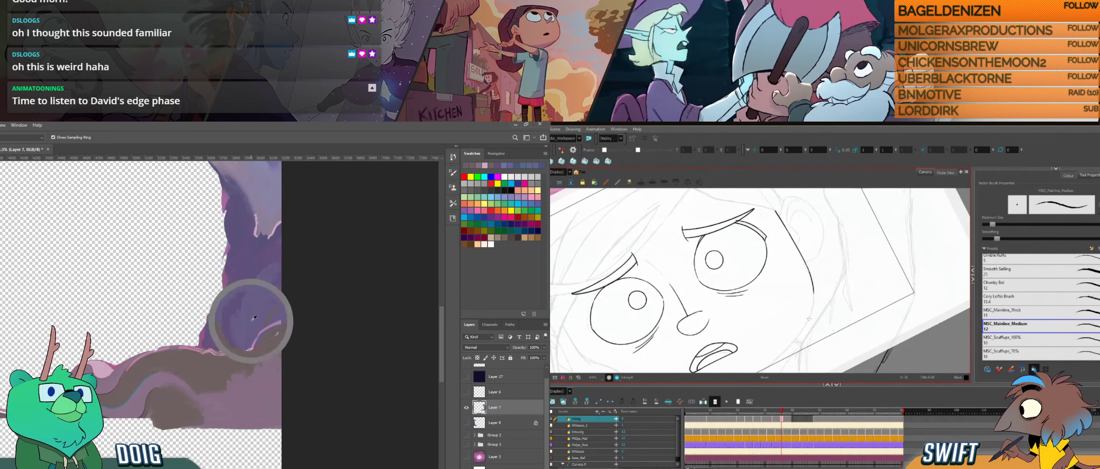
{"action": "key", "text": "i"}
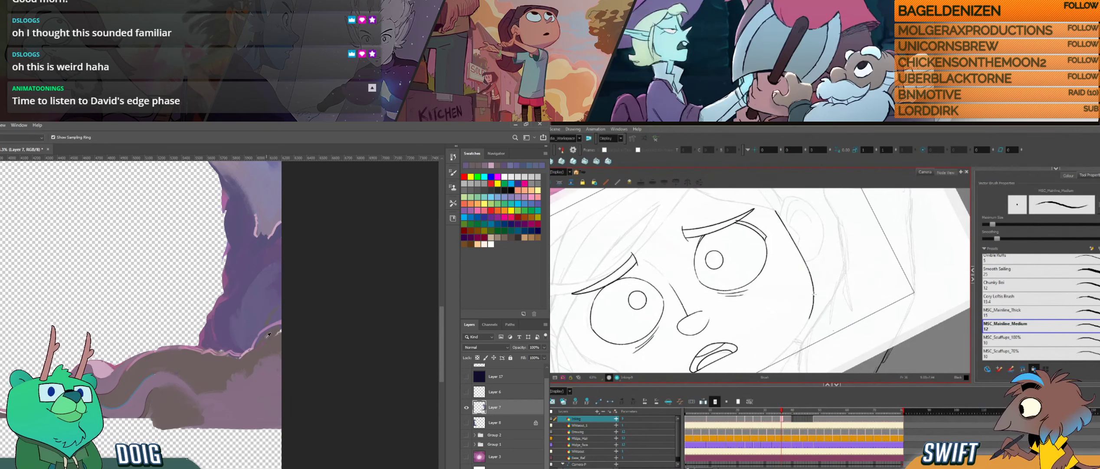
{"action": "key", "text": "b"}
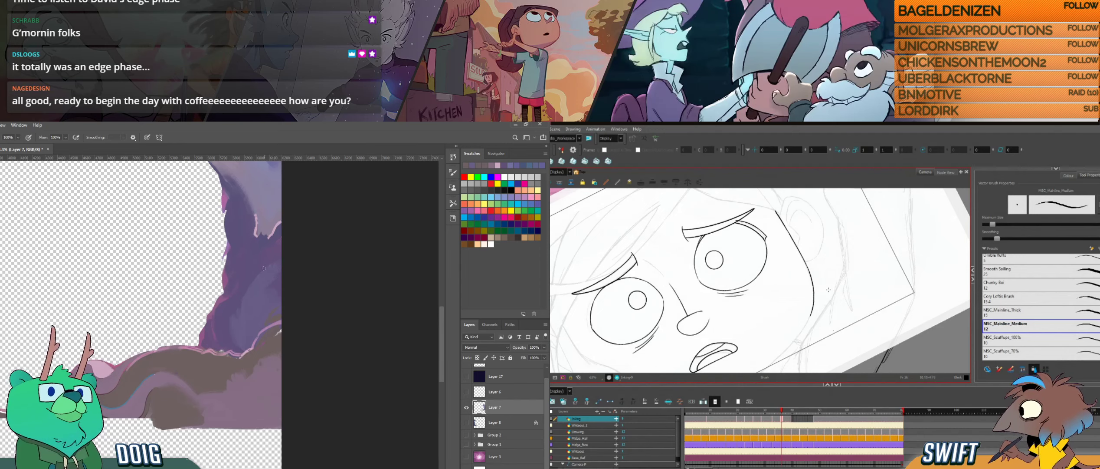
{"action": "key", "text": "comma"}
{"action": "key", "text": "period"}
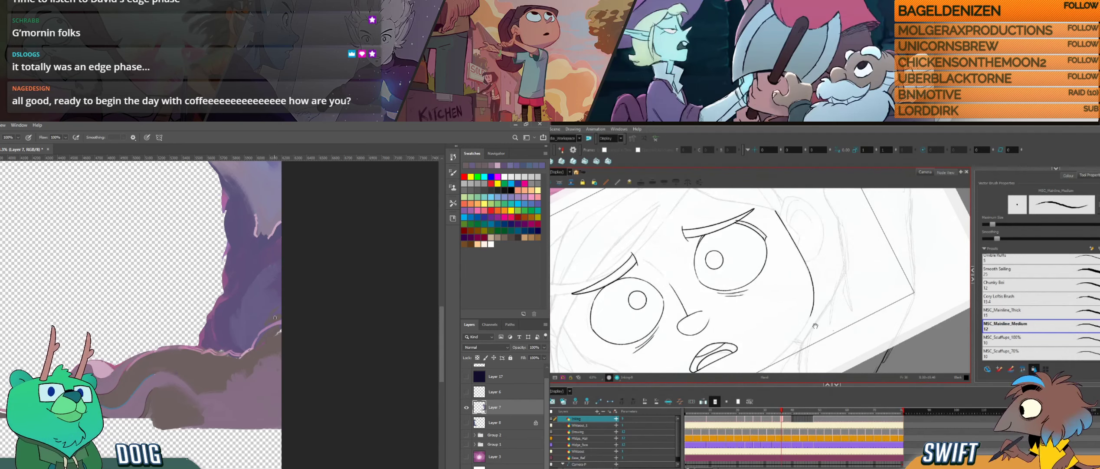
- Rotate the Harmony canvas and ink the jaw line towards the chin, while retouching the purple wall in Photoshop
{"action": "left_click_drag", "start_coordinate": [814, 325], "coordinate": [820, 297]}
{"action": "left_click", "coordinate": [267, 324], "text": "alt"}
{"action": "left_click_drag", "start_coordinate": [819, 330], "coordinate": [836, 254]}
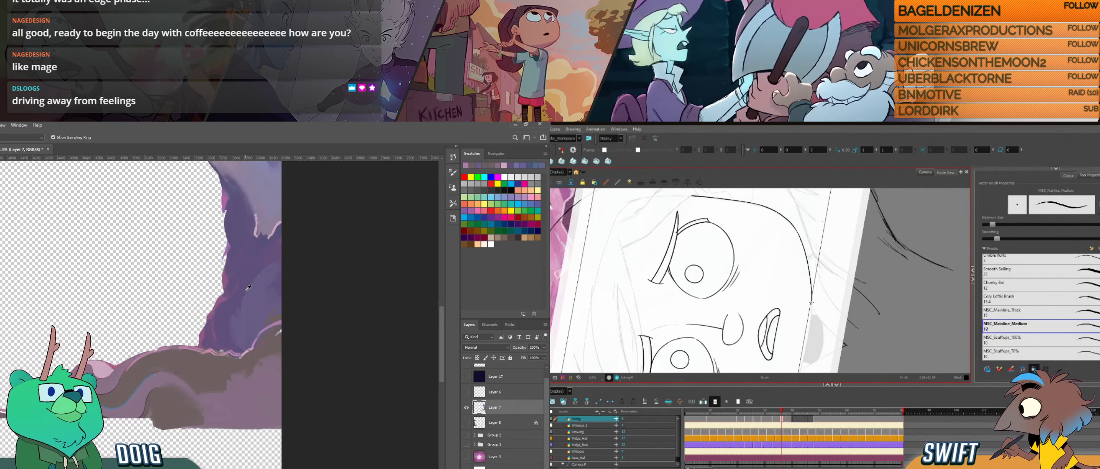
{"action": "mouse_move", "coordinate": [813, 308]}
{"action": "left_mouse_down"}
{"action": "mouse_move", "coordinate": [811, 320]}
{"action": "mouse_move", "coordinate": [815, 303]}
{"action": "left_mouse_up"}
{"action": "left_click_drag", "start_coordinate": [811, 345], "coordinate": [827, 314]}
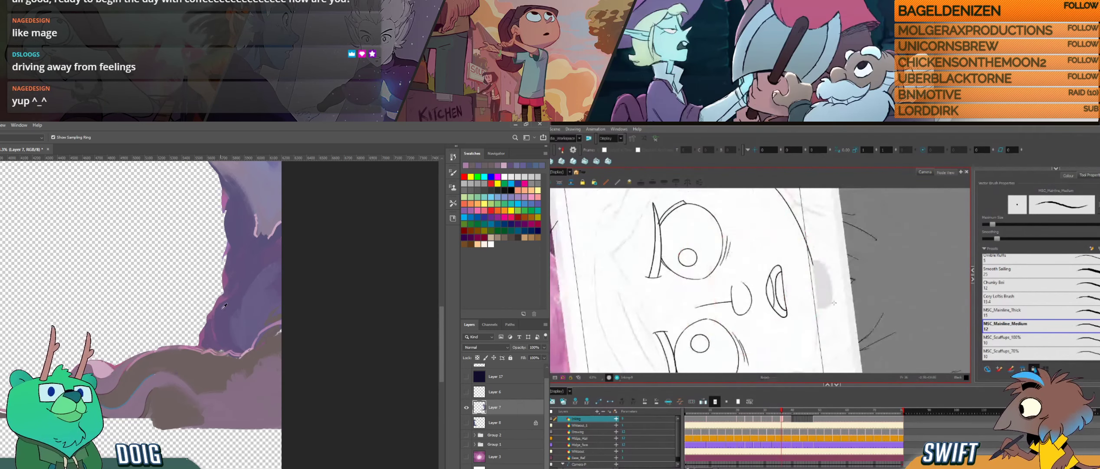
- Sample the purple wall and move the retouching to the upper cave edge in Photoshop, and refine the jaw stroke in Harmony
{"action": "left_click", "coordinate": [223, 308]}
{"action": "left_click_drag", "start_coordinate": [215, 230], "coordinate": [203, 314]}
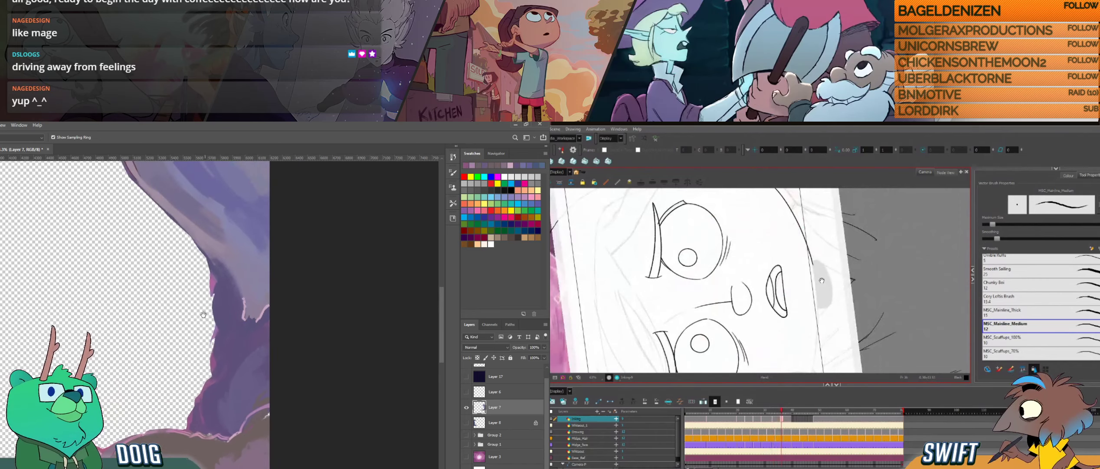
{"action": "left_click_drag", "start_coordinate": [822, 280], "coordinate": [812, 322]}
{"action": "mouse_move", "coordinate": [199, 222]}
{"action": "left_mouse_down"}
{"action": "mouse_move", "coordinate": [207, 292]}
{"action": "mouse_move", "coordinate": [233, 279]}
{"action": "mouse_move", "coordinate": [271, 300]}
{"action": "left_mouse_up"}
{"action": "left_click", "coordinate": [227, 276], "text": "alt"}
{"action": "left_click", "coordinate": [797, 288]}
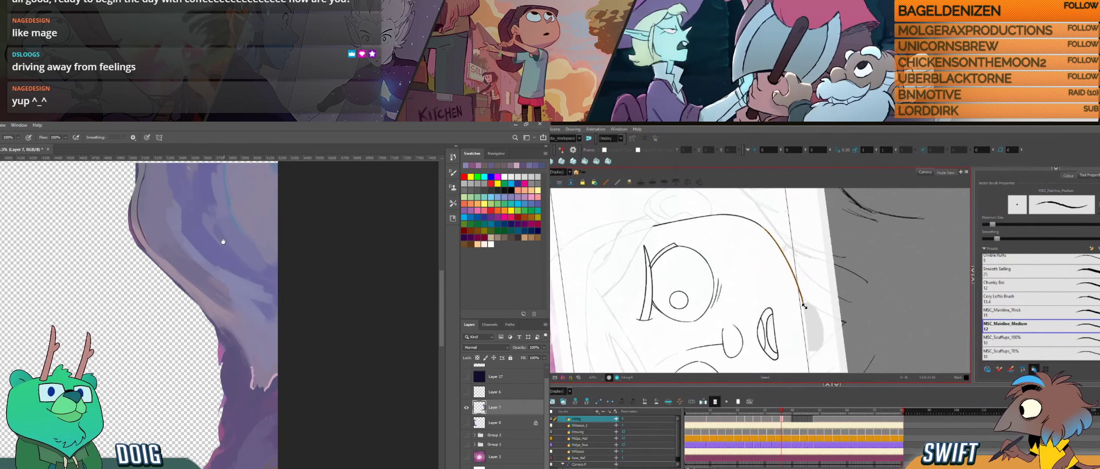
{"action": "key", "text": "alt+b"}
{"action": "left_click_drag", "start_coordinate": [223, 241], "coordinate": [238, 283]}
{"action": "left_click_drag", "start_coordinate": [814, 310], "coordinate": [809, 291]}
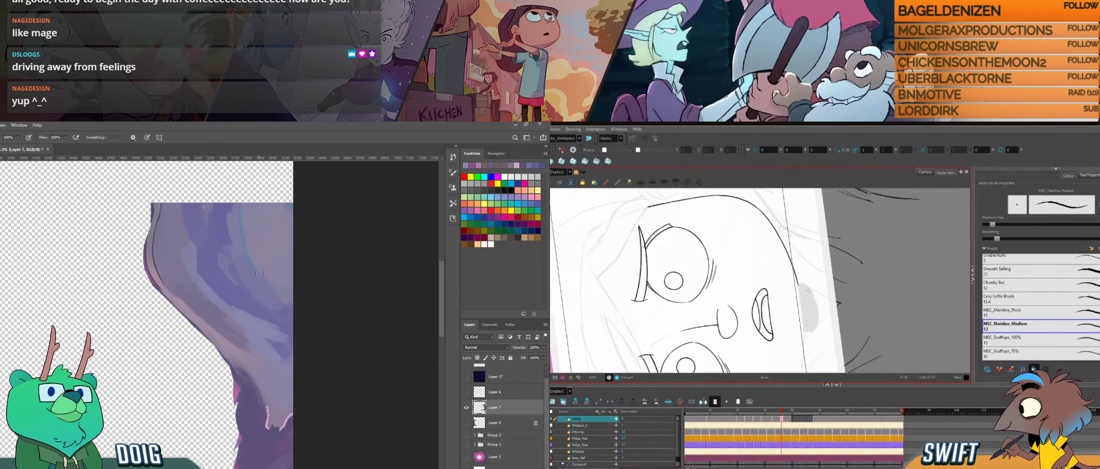
- Retouch the lower purple wall in Photoshop, and try extending the jaw line downwards in Harmony before undoing the stroke
{"action": "left_click", "coordinate": [289, 342], "text": "alt"}
{"action": "left_click_drag", "start_coordinate": [797, 276], "coordinate": [802, 301]}
{"action": "left_click", "coordinate": [275, 316], "text": "alt"}
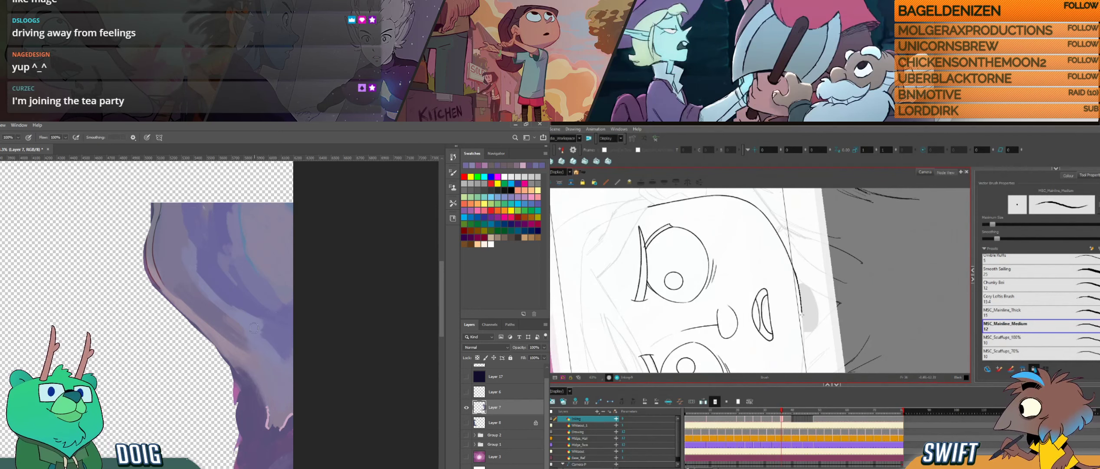
{"action": "left_click_drag", "start_coordinate": [263, 325], "coordinate": [270, 334]}
{"action": "left_click_drag", "start_coordinate": [802, 300], "coordinate": [803, 323]}
{"action": "key", "text": "ctrl+z"}
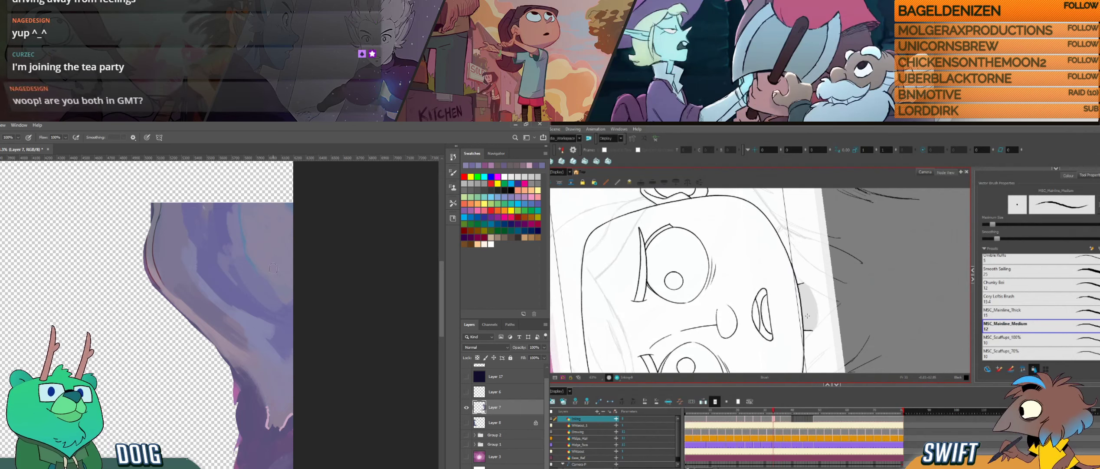
- Rotate the Harmony canvas and ink the jaw line towards the chin, and retouch the upper purple wall in Photoshop
{"action": "left_click_drag", "start_coordinate": [806, 333], "coordinate": [802, 324]}
{"action": "left_click_drag", "start_coordinate": [271, 338], "coordinate": [297, 328]}
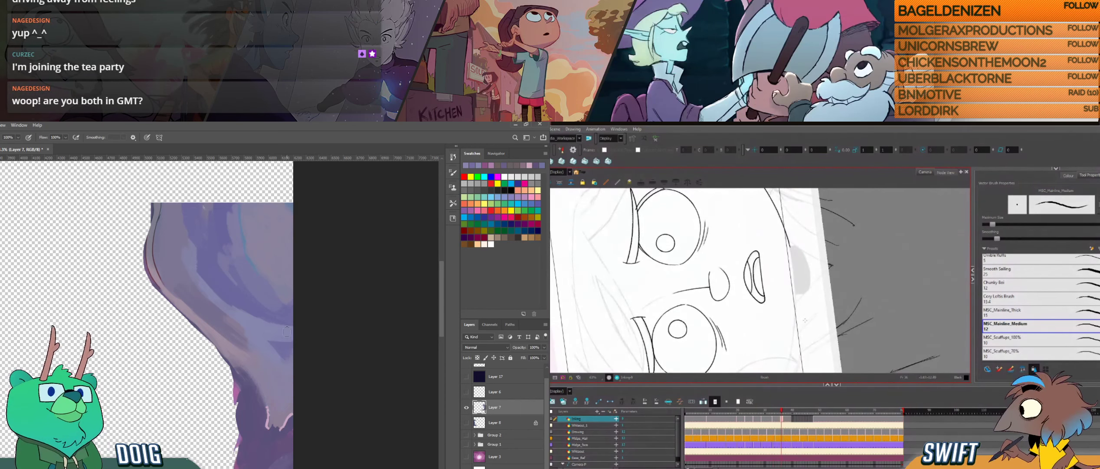
{"action": "key", "text": "ctrl+alt"}
{"action": "mouse_move", "coordinate": [807, 321]}
{"action": "left_mouse_down"}
{"action": "mouse_move", "coordinate": [816, 302]}
{"action": "mouse_move", "coordinate": [808, 310]}
{"action": "left_mouse_up"}
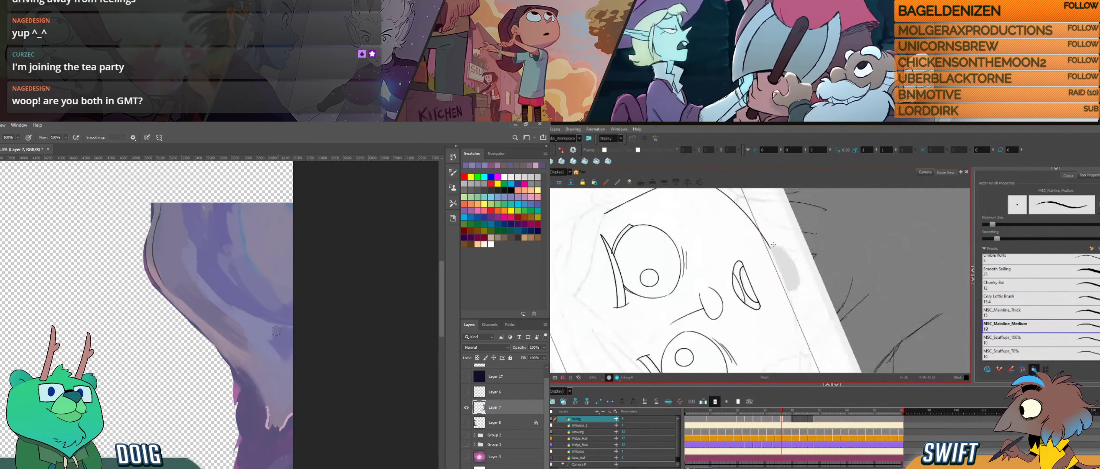
{"action": "left_click_drag", "start_coordinate": [242, 271], "coordinate": [240, 310]}
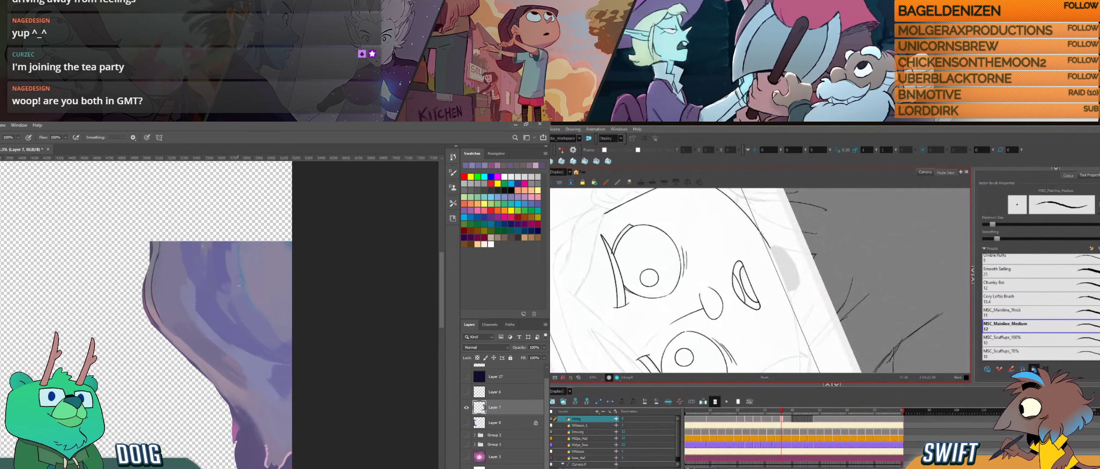
{"action": "left_click_drag", "start_coordinate": [763, 235], "coordinate": [779, 269]}
{"action": "left_click", "coordinate": [186, 280], "text": "alt"}
{"action": "left_click_drag", "start_coordinate": [186, 257], "coordinate": [190, 279]}
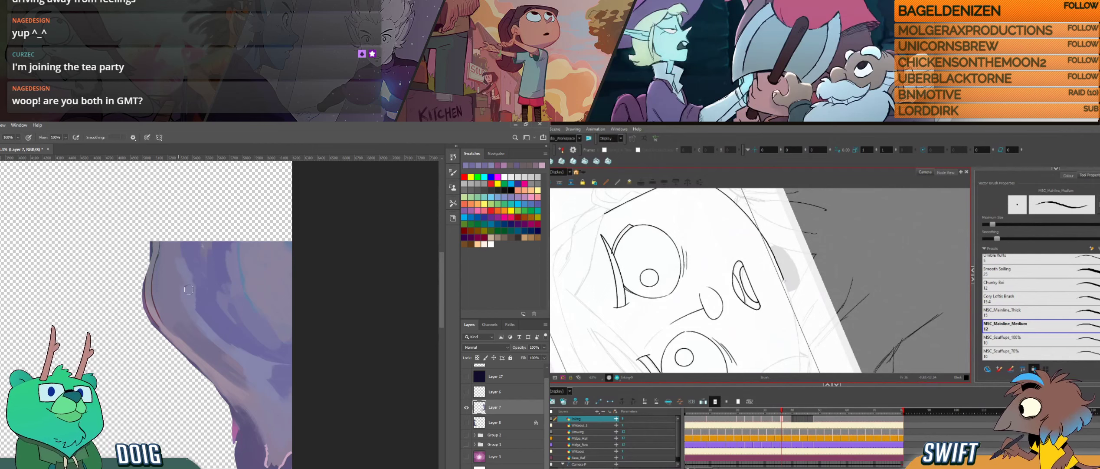
{"action": "left_click_drag", "start_coordinate": [784, 282], "coordinate": [801, 353]}
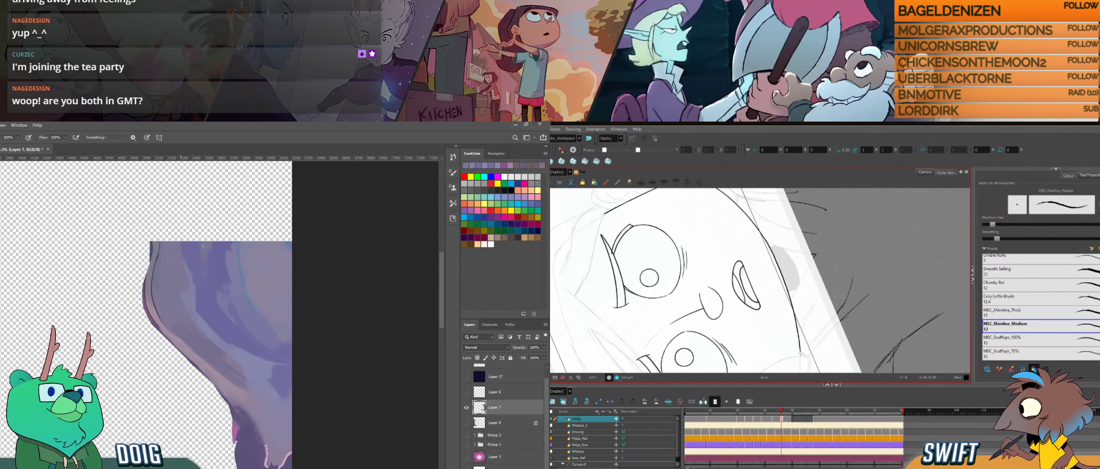
- Move to the lower cave edge in Photoshop, and compare the jaw line with the neighbouring drawing before returning to the brush in Harmony
{"action": "left_click_drag", "start_coordinate": [204, 391], "coordinate": [136, 194]}
{"action": "left_click", "coordinate": [165, 237], "text": "alt"}
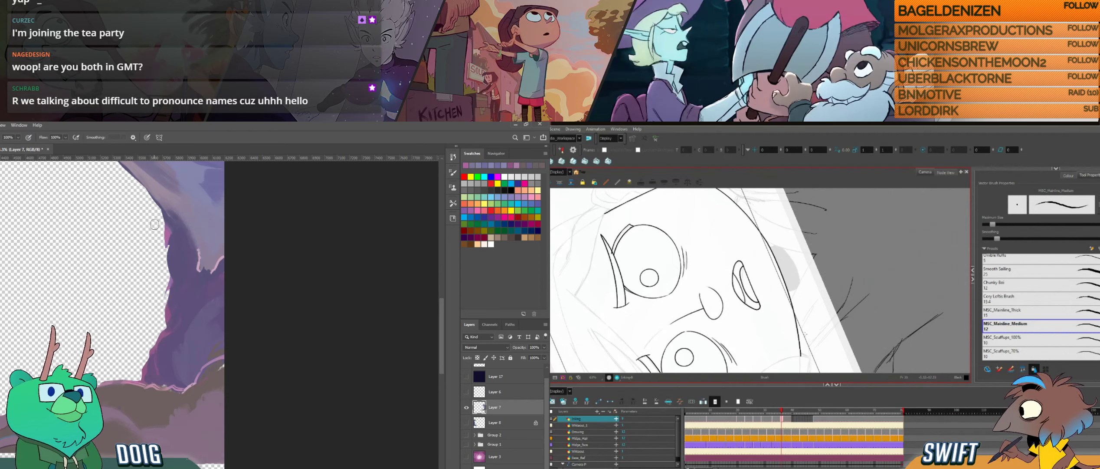
{"action": "key", "text": "f"}
{"action": "key", "text": "g"}
{"action": "key", "text": "f"}
{"action": "key", "text": "g"}
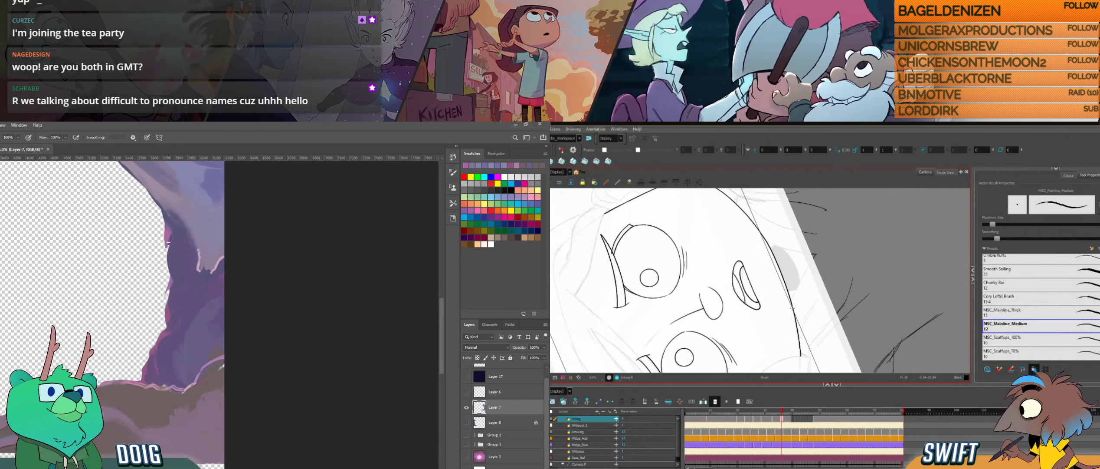
{"action": "key", "text": "alt+e"}
{"action": "key", "text": "alt+b"}
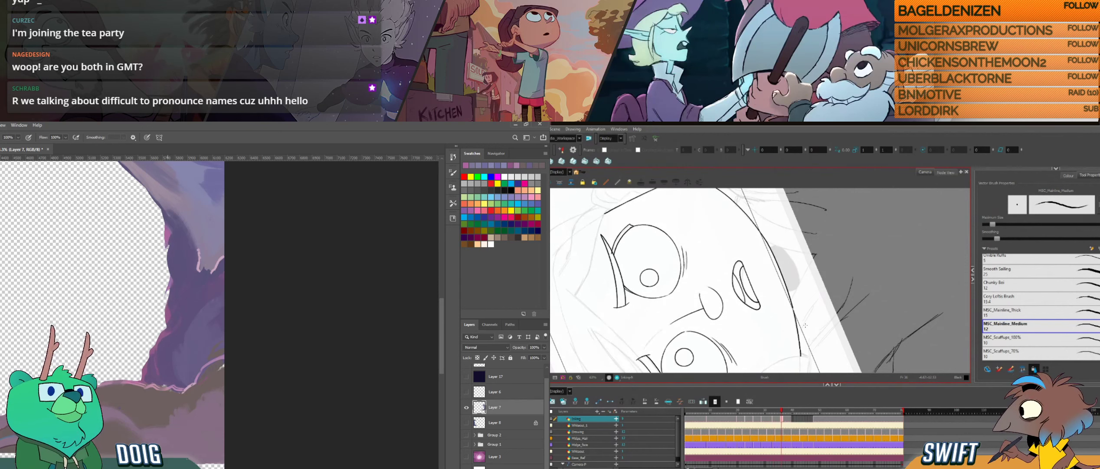
- Retouch the cave wall's inner edge in Photoshop, and undo the lower jaw stroke and recheck it against the neighbouring drawing in Harmony
{"action": "left_click_drag", "start_coordinate": [167, 247], "coordinate": [180, 265]}
{"action": "key", "text": "ctrl+z"}
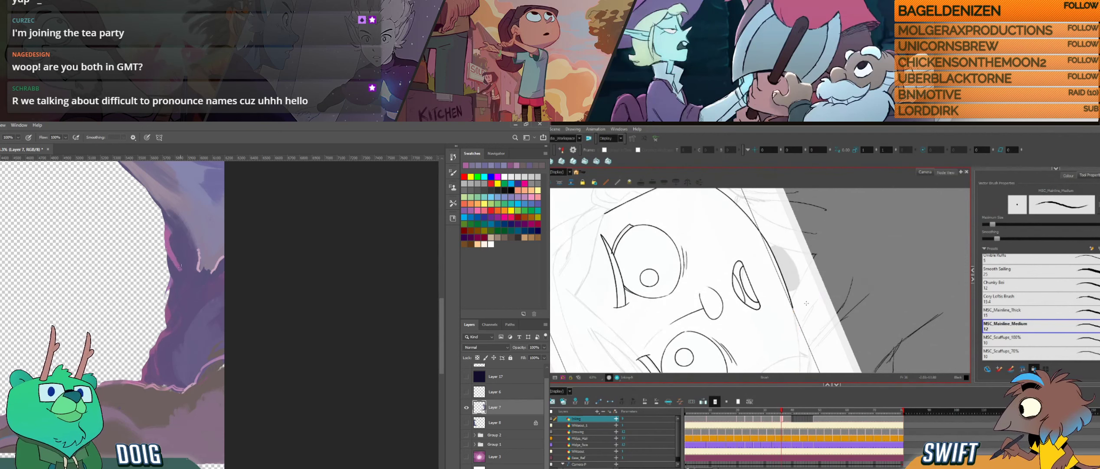
{"action": "key", "text": "f"}
{"action": "key", "text": "g"}
{"action": "key", "text": "f"}
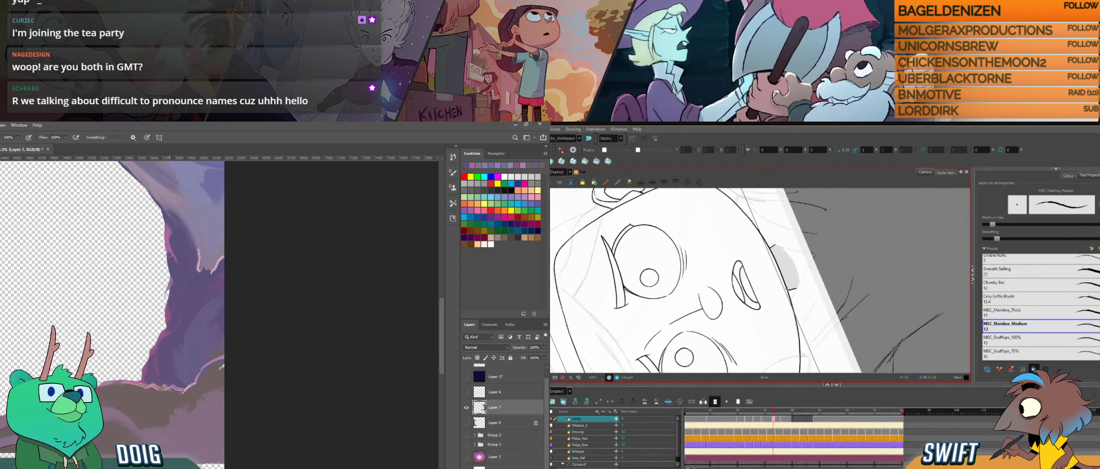
{"action": "key", "text": "g"}
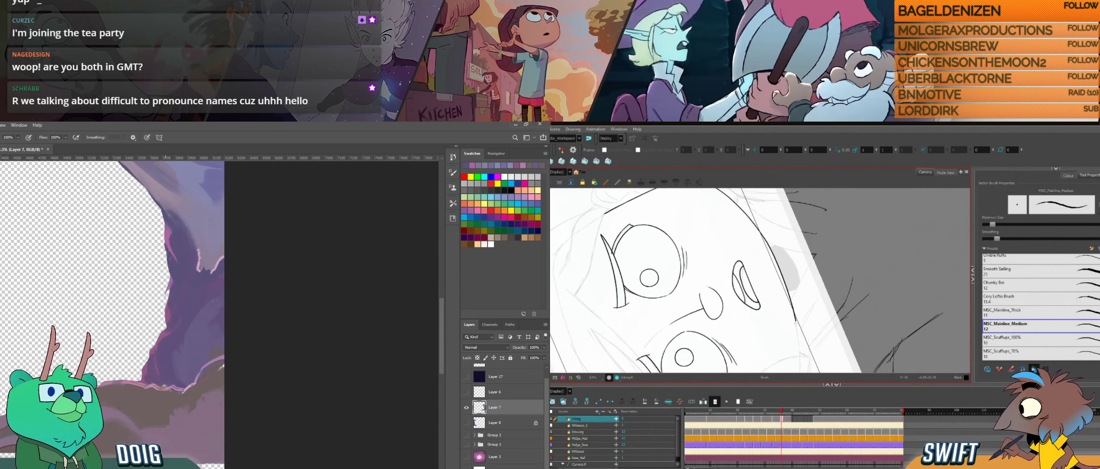
- Try two short extensions of the lower jaw line in Harmony and undo both, while shifting Photoshop to the foreground rocks
{"action": "left_click_drag", "start_coordinate": [795, 324], "coordinate": [800, 358]}
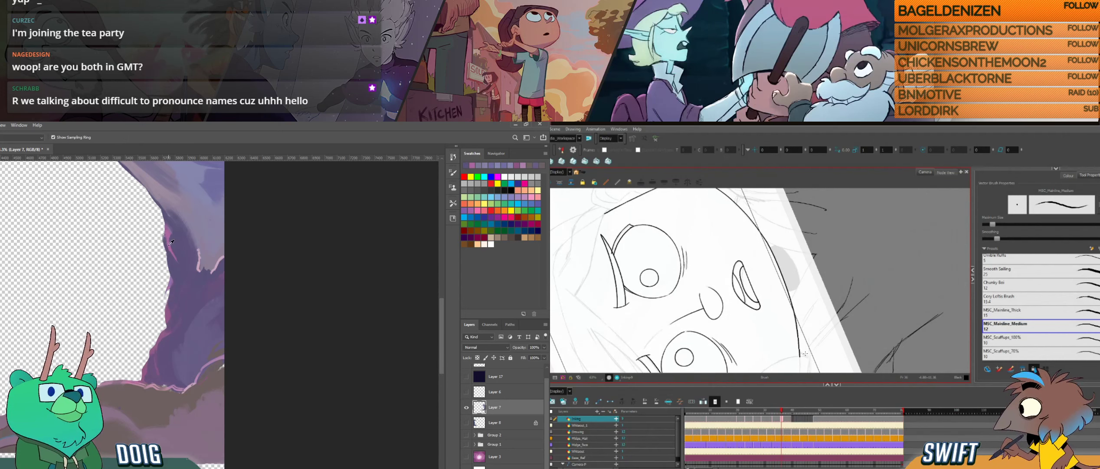
{"action": "key", "text": "f"}
{"action": "key", "text": "g"}
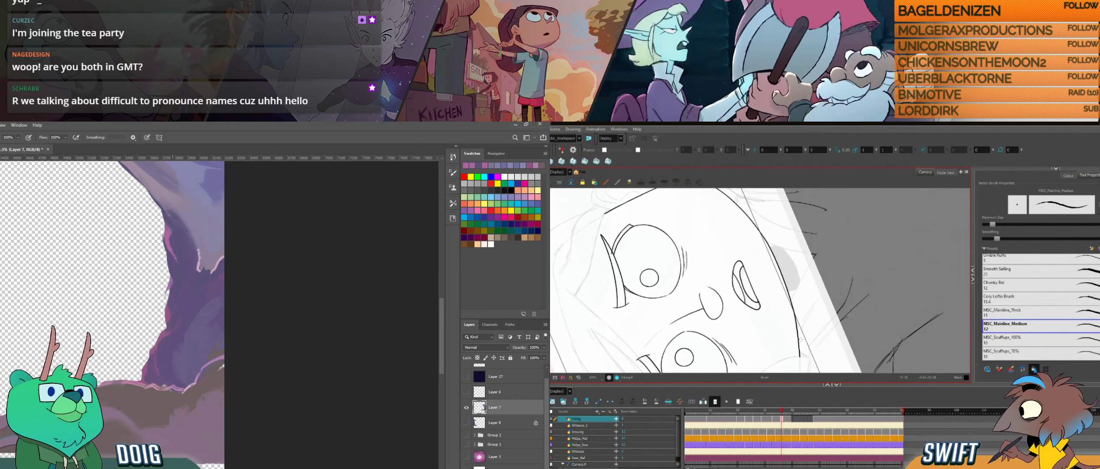
{"action": "key", "text": "ctrl+z"}
{"action": "left_click_drag", "start_coordinate": [183, 271], "coordinate": [168, 222]}
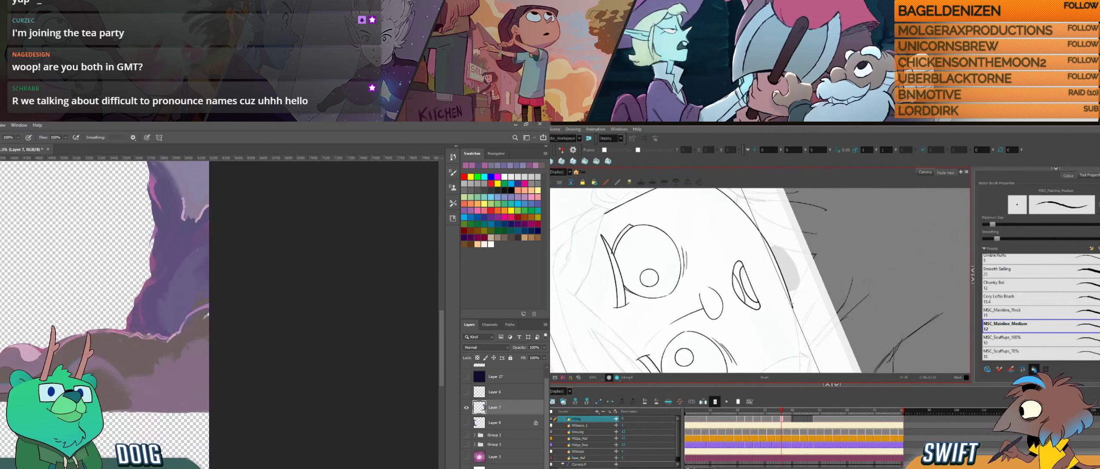
{"action": "left_click_drag", "start_coordinate": [797, 325], "coordinate": [802, 351]}
{"action": "key", "text": "ctrl+z"}
- Sample the rock colour at its upper edge in Photoshop, and compare the jaw line between neighbouring drawings in Harmony
{"action": "left_click", "coordinate": [71, 335]}
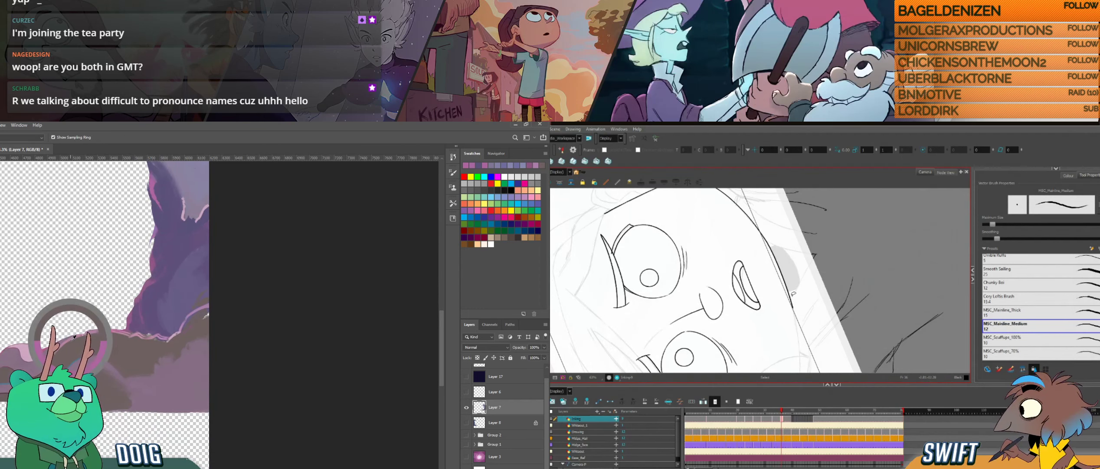
{"action": "key", "text": "f"}
{"action": "left_click", "coordinate": [72, 337]}
{"action": "key", "text": "g"}
{"action": "key", "text": "f"}
{"action": "key", "text": "g"}
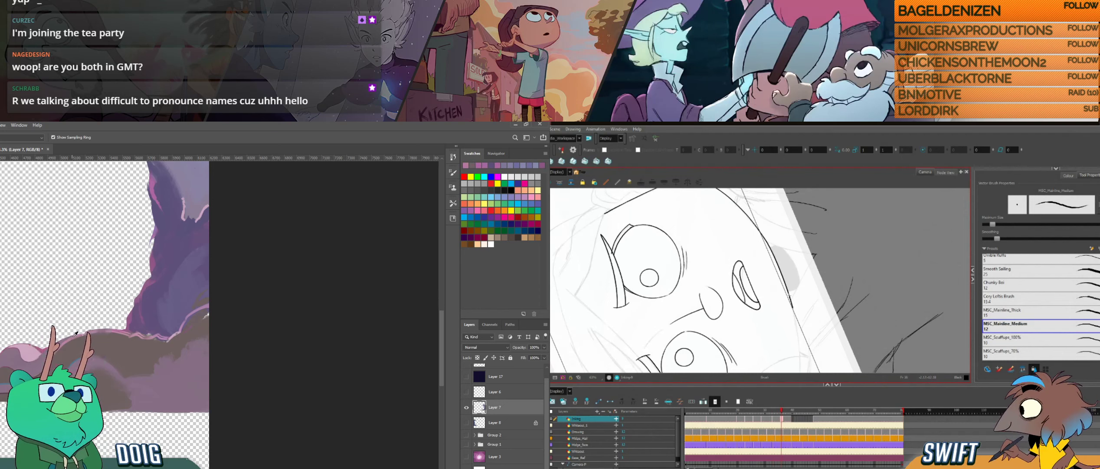
- Select and adjust the end of the jaw stroke in Harmony, and check it against the neighbouring drawing
{"action": "key", "text": "alt+s"}
{"action": "left_click", "coordinate": [789, 292]}
{"action": "left_click_drag", "start_coordinate": [792, 310], "coordinate": [803, 308]}
{"action": "key", "text": "space"}
{"action": "key", "text": "f"}
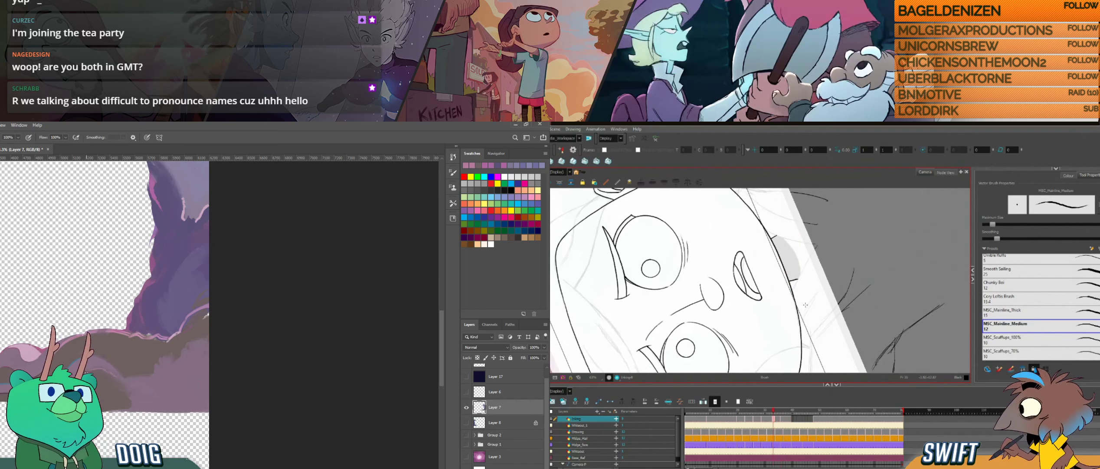
{"action": "key", "text": "g"}
{"action": "key", "text": "f"}
{"action": "key", "text": "g"}
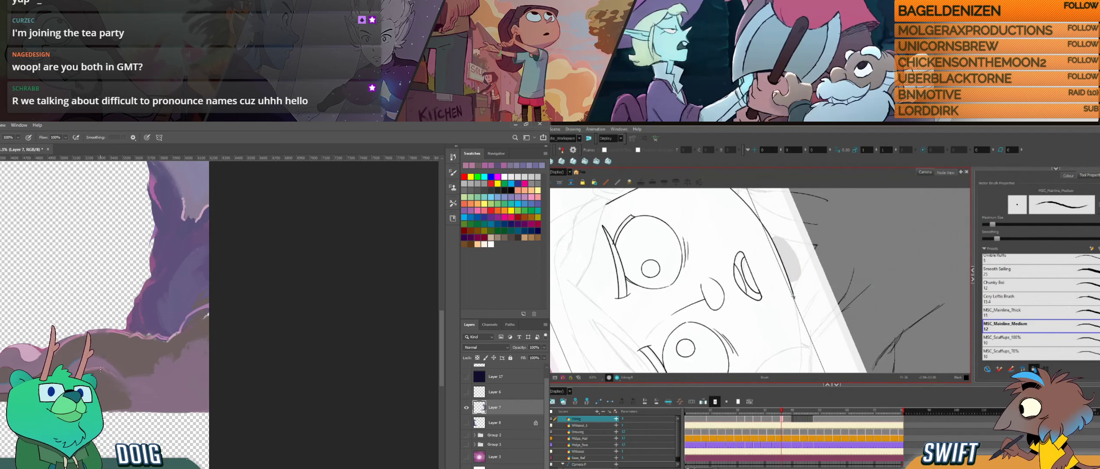
- Retouch the rocks' upper edge and open the brush settings in Photoshop, and ink the lower jaw stroke towards the chin in Harmony
{"action": "left_click_drag", "start_coordinate": [63, 336], "coordinate": [94, 346]}
{"action": "left_click_drag", "start_coordinate": [795, 303], "coordinate": [802, 340]}
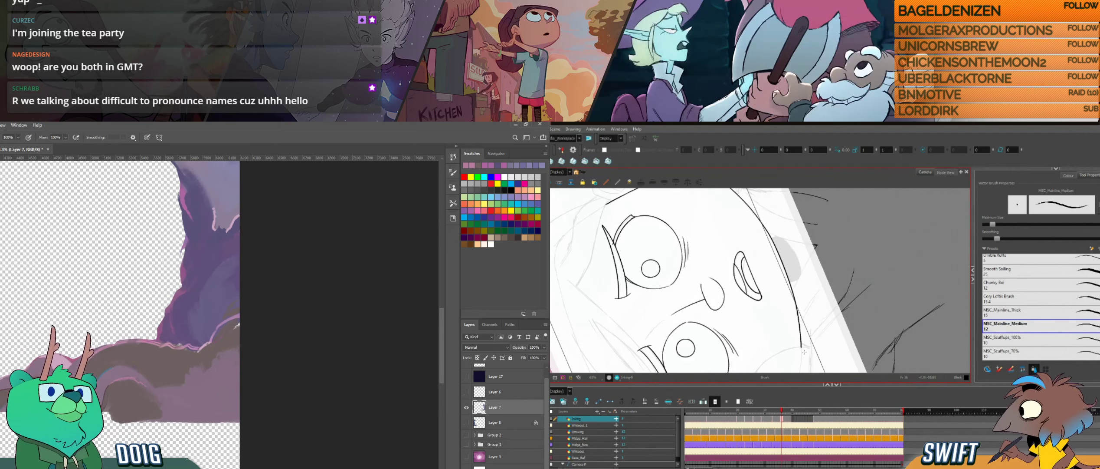
{"action": "key", "text": "F5"}
{"action": "key", "text": "."}
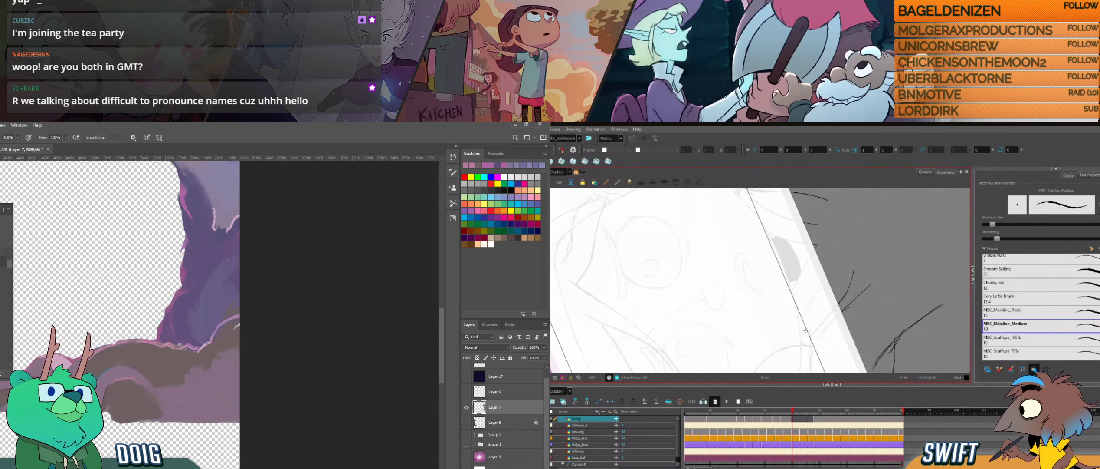
{"action": "left_click", "coordinate": [0, 212]}
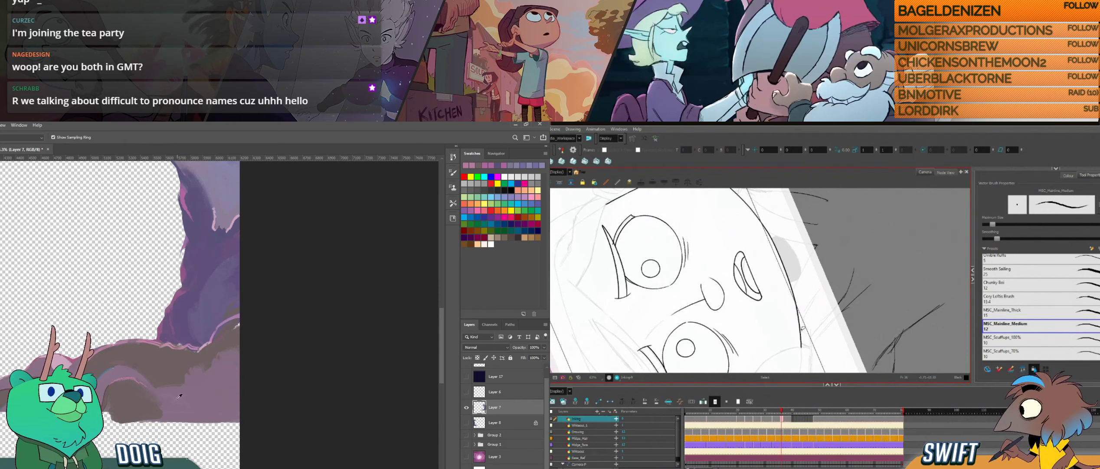
- Select the newly inked lower jaw stroke in Harmony and nudge its lower end
{"action": "key", "text": "s"}
{"action": "left_click", "coordinate": [801, 343]}
{"action": "left_click_drag", "start_coordinate": [802, 348], "coordinate": [805, 349]}
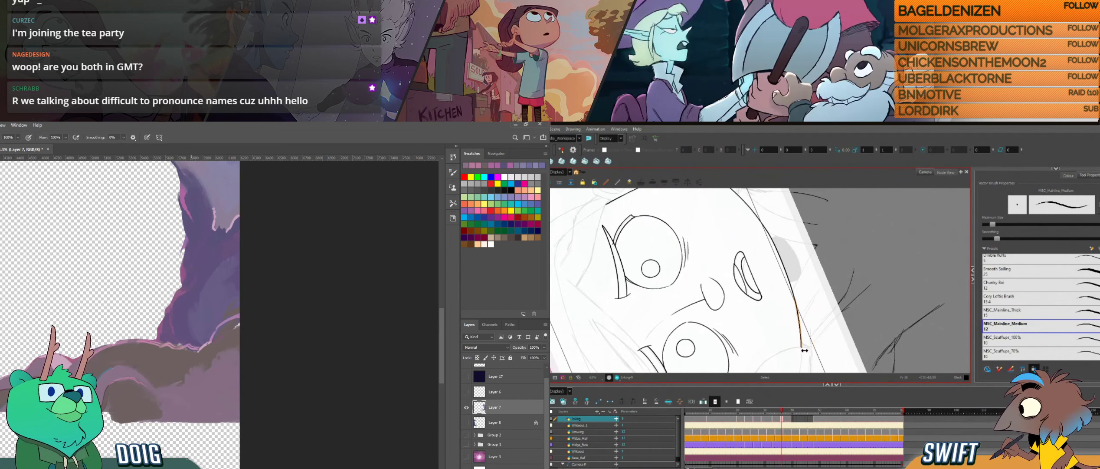
{"action": "left_click", "coordinate": [808, 353]}
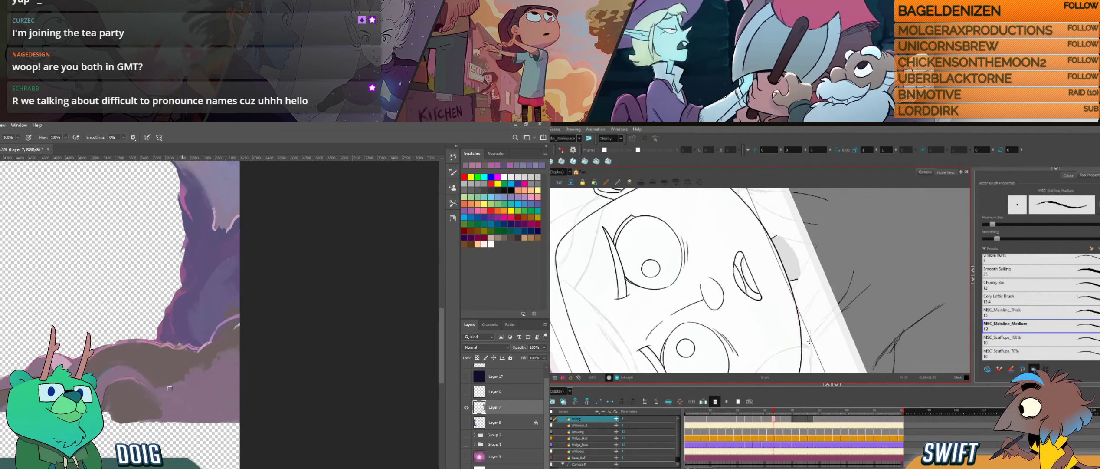
- Move back to the upper purple wall and sample its edge in Photoshop, and reselect the lower jaw stroke for cleanup in Harmony
{"action": "mouse_move", "coordinate": [133, 290]}
{"action": "left_mouse_down"}
{"action": "mouse_move", "coordinate": [154, 342]}
{"action": "mouse_move", "coordinate": [131, 421]}
{"action": "left_mouse_up"}
{"action": "key", "text": "alt"}
{"action": "key", "text": "s"}
{"action": "left_click", "coordinate": [803, 346]}
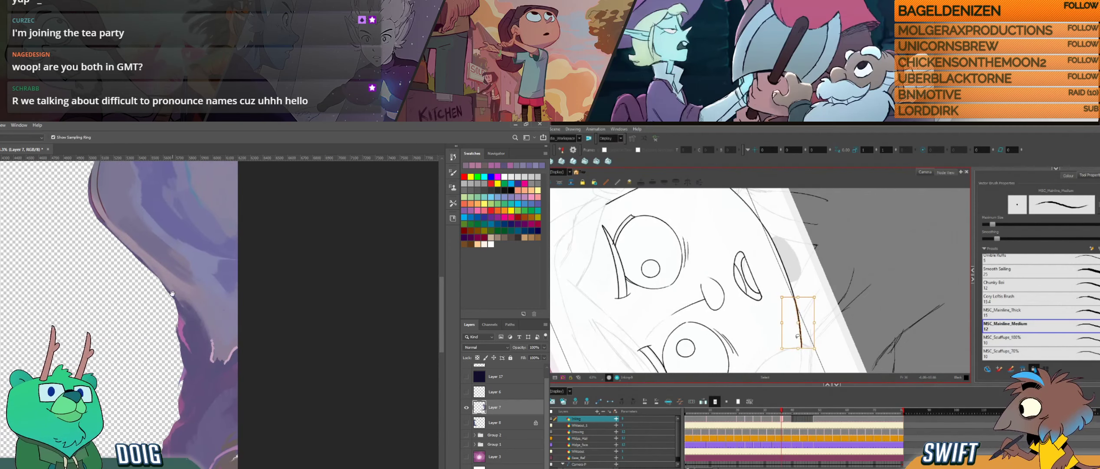
{"action": "left_click_drag", "start_coordinate": [172, 293], "coordinate": [177, 350]}
{"action": "key", "text": "Delete"}
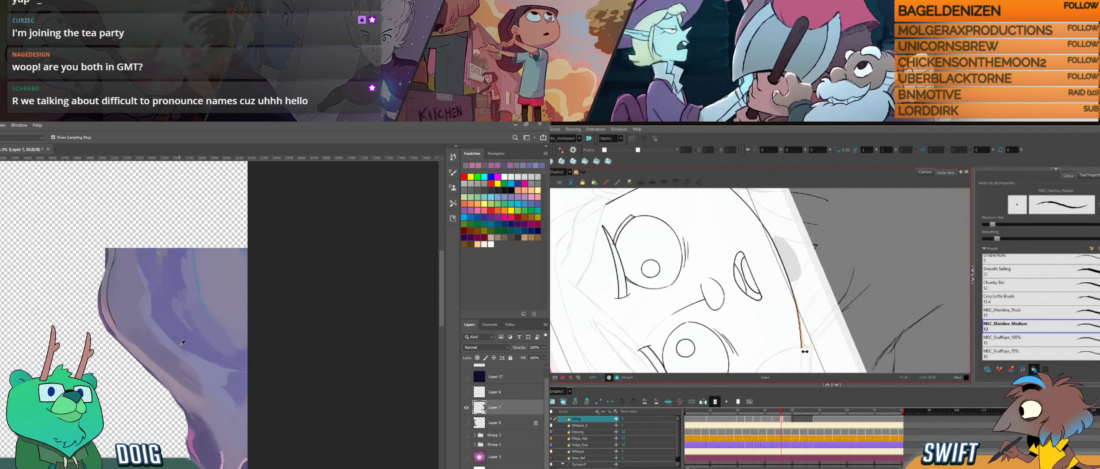
- Show the Color panel in Photoshop, and return to the brush and rotate the canvas around the chin in Harmony
{"action": "key", "text": "alt+b"}
{"action": "left_click", "coordinate": [160, 315]}
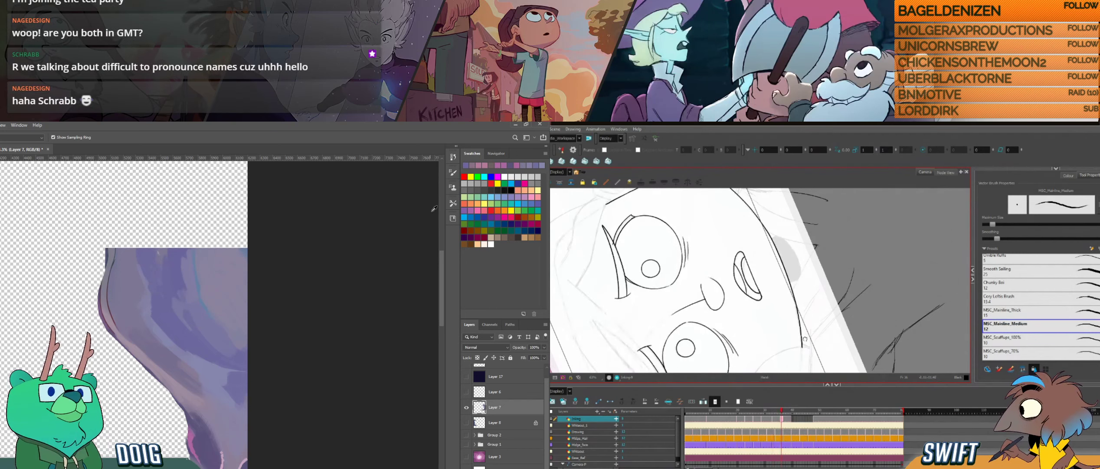
{"action": "mouse_move", "coordinate": [805, 339]}
{"action": "left_mouse_down"}
{"action": "mouse_move", "coordinate": [809, 315]}
{"action": "mouse_move", "coordinate": [808, 335]}
{"action": "left_mouse_up"}
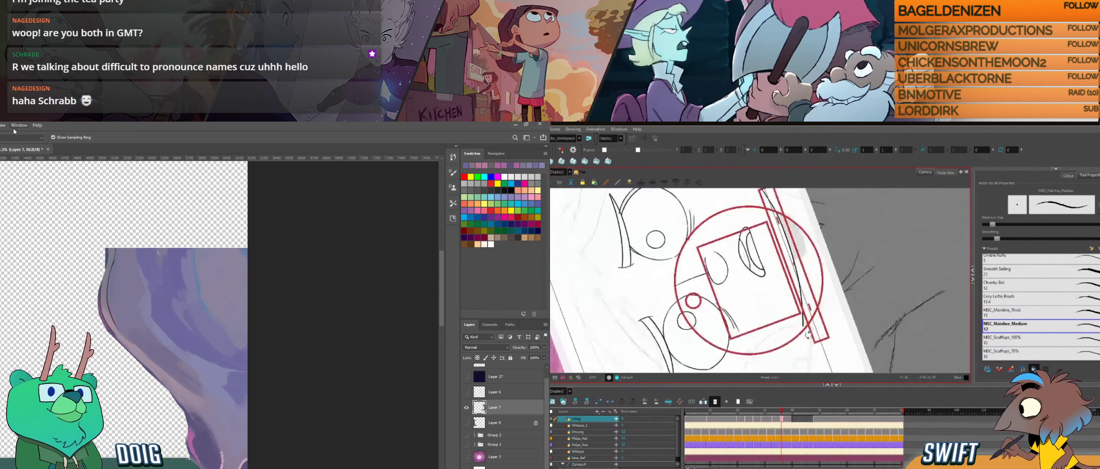
{"action": "left_click", "coordinate": [14, 127]}
{"action": "left_click", "coordinate": [57, 232]}
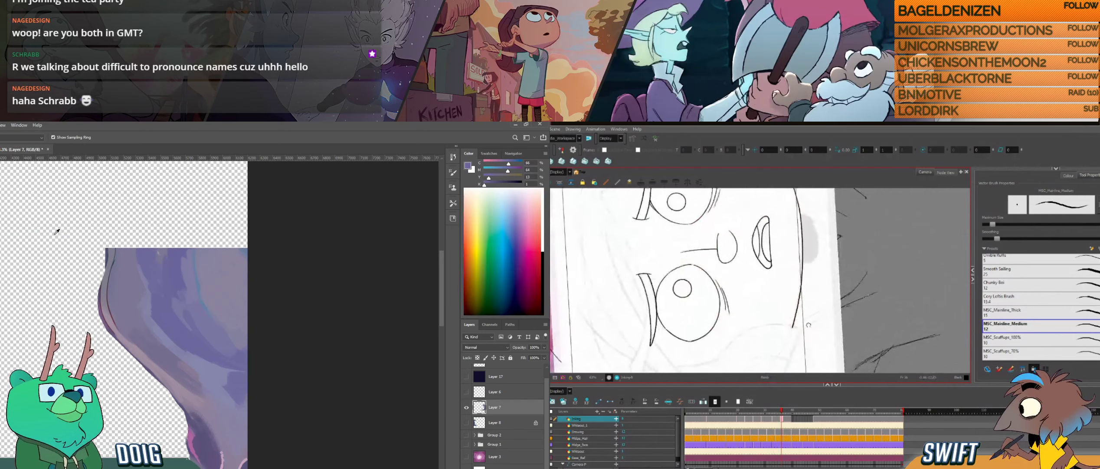
{"action": "left_click_drag", "start_coordinate": [809, 324], "coordinate": [708, 299]}
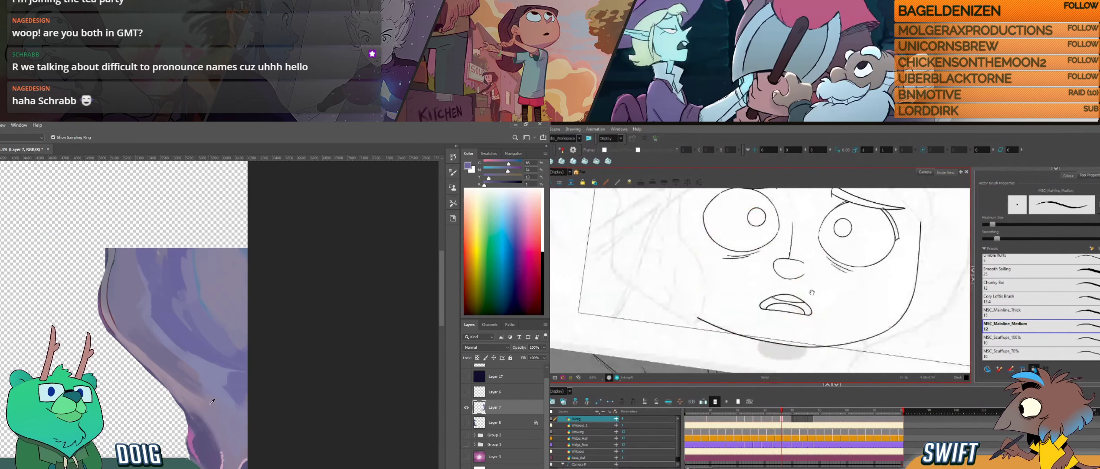
- Rotate the Harmony canvas to the opposite side of the face outline, and sample purple wall colours in Photoshop
{"action": "left_click_drag", "start_coordinate": [811, 292], "coordinate": [832, 296]}
{"action": "left_click", "coordinate": [207, 397]}
{"action": "left_click_drag", "start_coordinate": [798, 345], "coordinate": [735, 339]}
{"action": "left_click_drag", "start_coordinate": [752, 274], "coordinate": [787, 327]}
{"action": "left_click", "coordinate": [182, 349]}
{"action": "left_click_drag", "start_coordinate": [735, 295], "coordinate": [745, 290]}
{"action": "left_click_drag", "start_coordinate": [187, 342], "coordinate": [199, 310]}
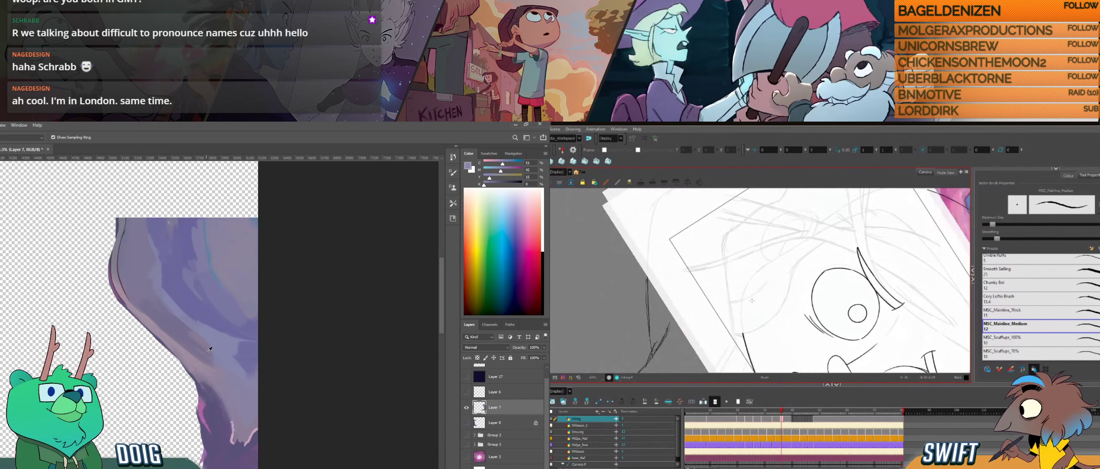
- Touch up the lower purple wall in Photoshop, and compare the face outline with the previous drawing in Harmony
{"action": "left_click", "coordinate": [246, 359], "text": "alt"}
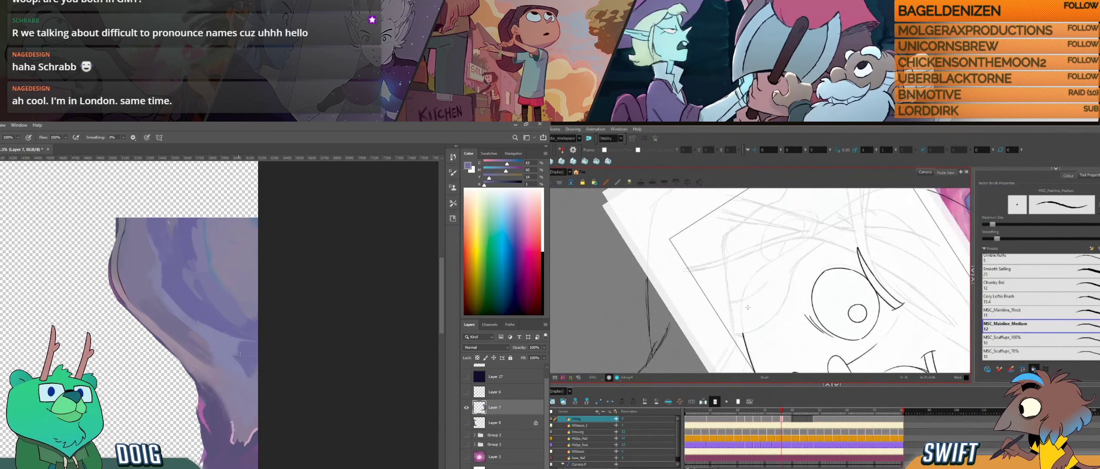
{"action": "left_click", "coordinate": [249, 373], "text": "alt"}
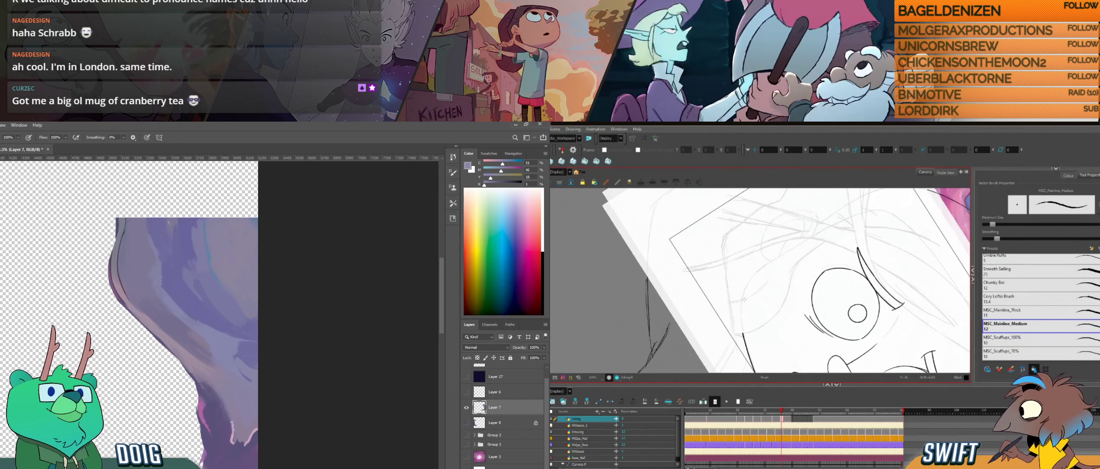
{"action": "key", "text": "f"}
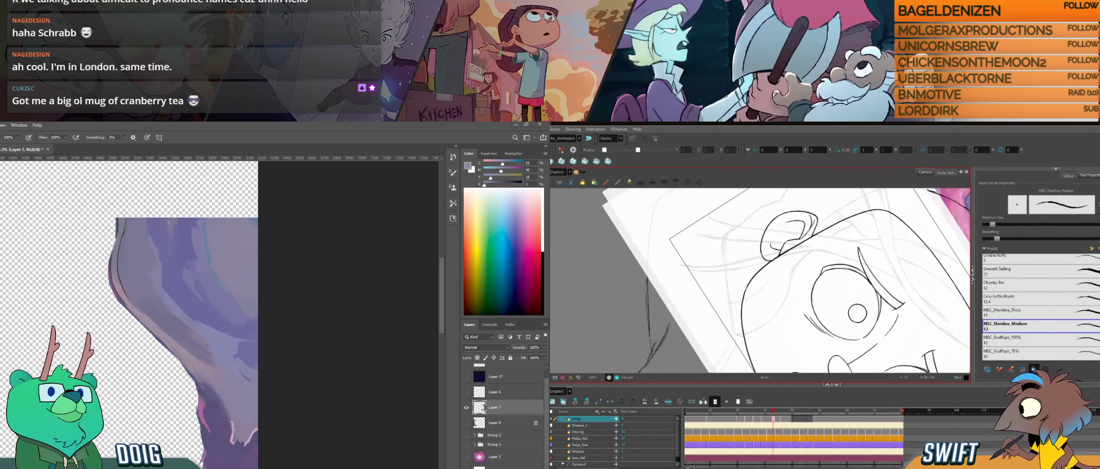
{"action": "key", "text": "g"}
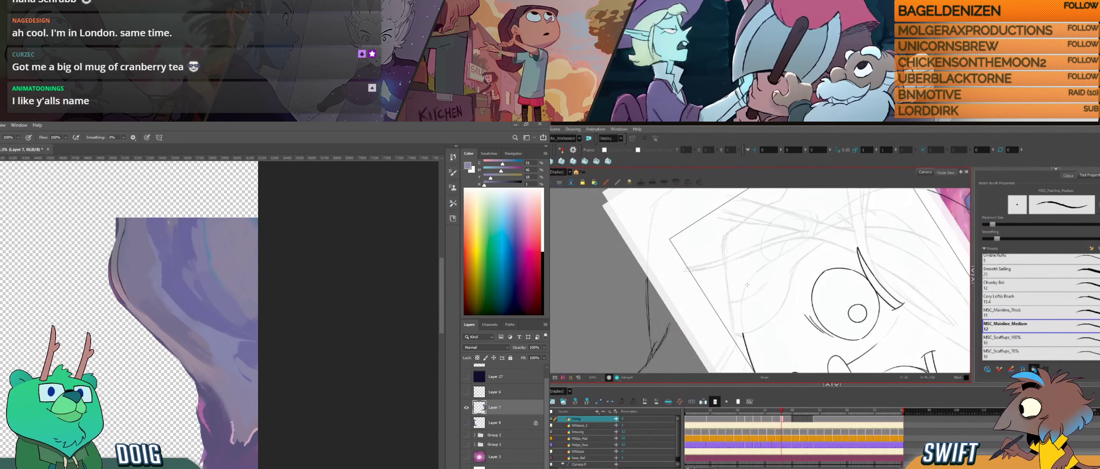
- Bring up the bear villager tweet in the browser, and ink a short cheek stroke above the jaw in Harmony and nudge its lower end
{"action": "left_click_drag", "start_coordinate": [1, 226], "coordinate": [78, 198]}
{"action": "double_click", "coordinate": [78, 198]}
{"action": "left_click_drag", "start_coordinate": [748, 284], "coordinate": [740, 316]}
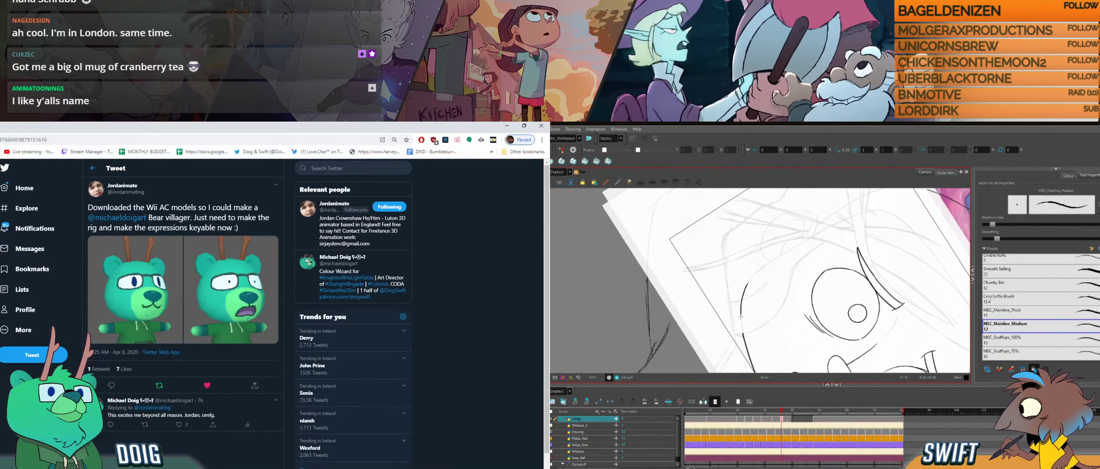
{"action": "key", "text": "alt+s"}
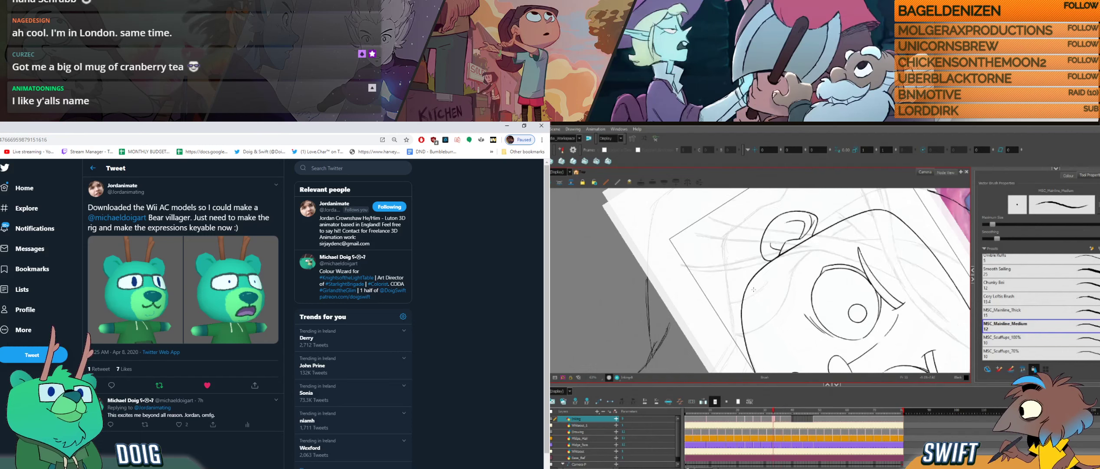
{"action": "left_click", "coordinate": [742, 307]}
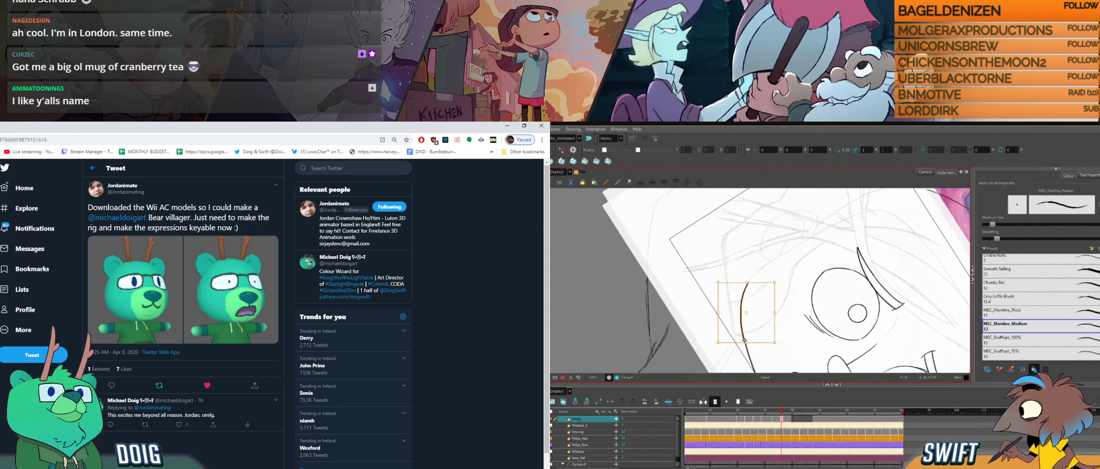
{"action": "left_click_drag", "start_coordinate": [747, 343], "coordinate": [747, 343]}
{"action": "key", "text": "alt+b"}
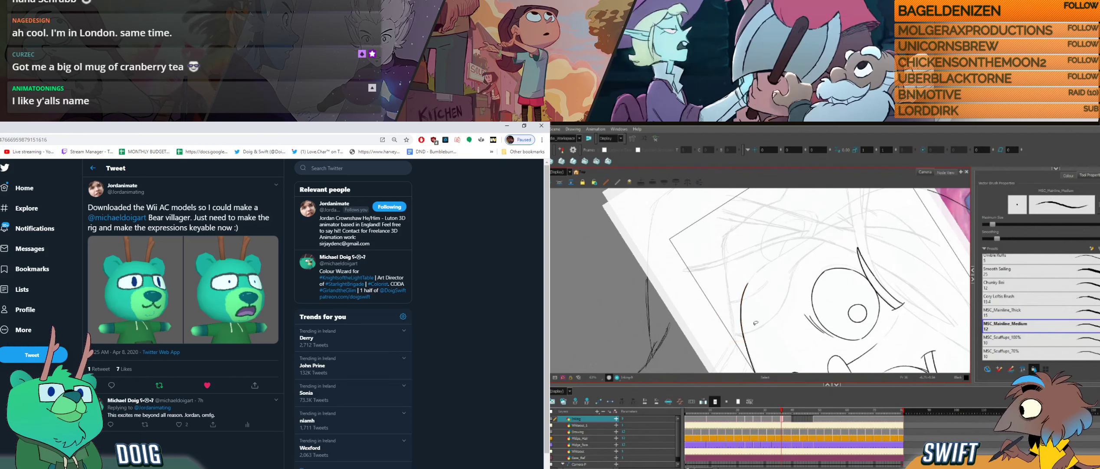
- Compare the cheek outline with the previous drawing in Harmony and rotate the canvas, and open the tweet author's profile in the browser
{"action": "key", "text": "g"}
{"action": "key", "text": "f"}
{"action": "key", "text": "f"}
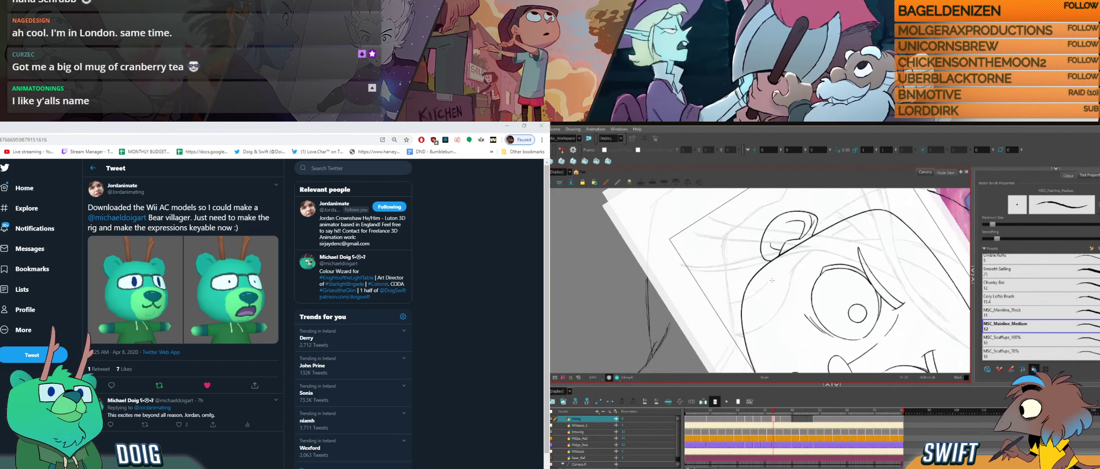
{"action": "key", "text": "g"}
{"action": "mouse_move", "coordinate": [740, 322]}
{"action": "left_mouse_down"}
{"action": "mouse_move", "coordinate": [781, 329]}
{"action": "mouse_move", "coordinate": [800, 309]}
{"action": "mouse_move", "coordinate": [766, 302]}
{"action": "mouse_move", "coordinate": [778, 326]}
{"action": "left_mouse_up"}
{"action": "right_click", "coordinate": [127, 185]}
{"action": "left_click", "coordinate": [137, 180]}
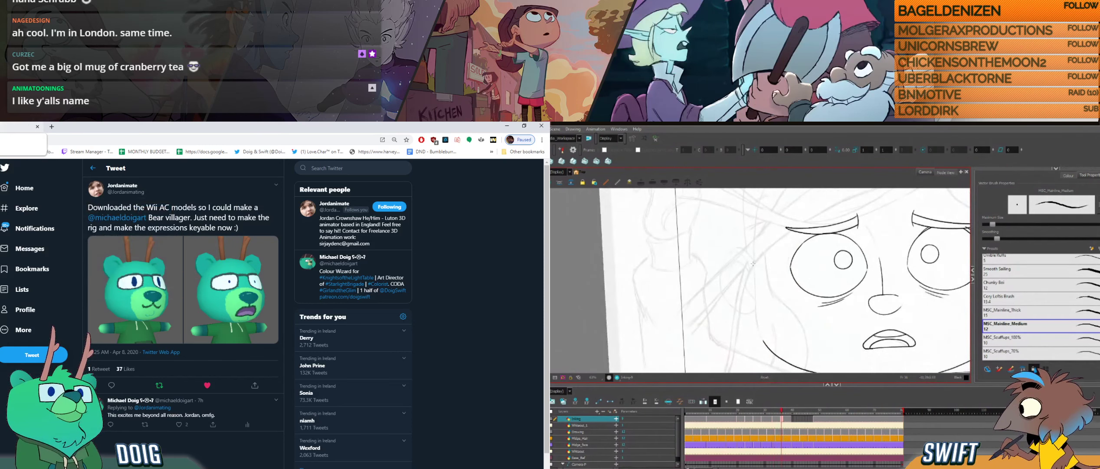
- Try inking the near-vertical cheek line above the jaw in Harmony and undo the attempts, and select the profile's web address in the browser
{"action": "left_click_drag", "start_coordinate": [755, 281], "coordinate": [758, 328]}
{"action": "key", "text": "ctrl+z"}
{"action": "key", "text": "ctrl+l"}
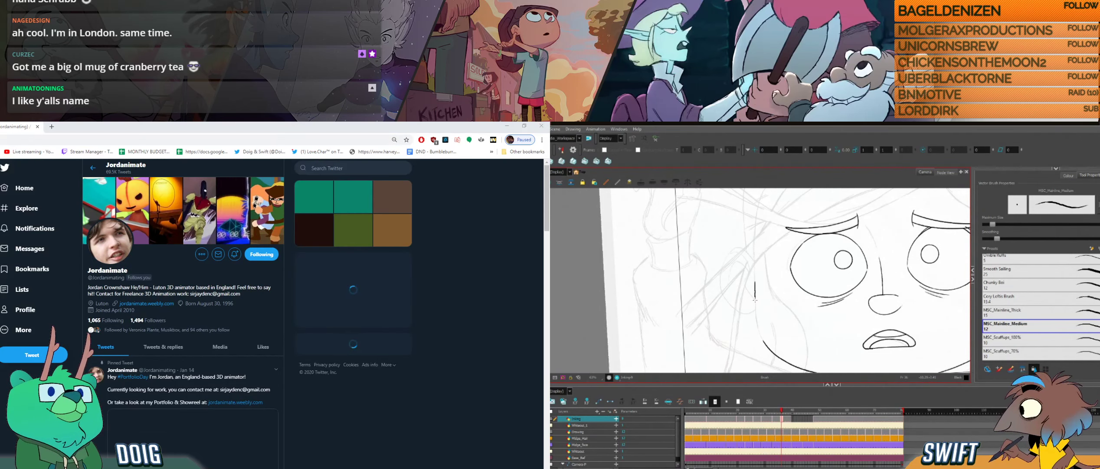
{"action": "left_click_drag", "start_coordinate": [755, 282], "coordinate": [757, 326]}
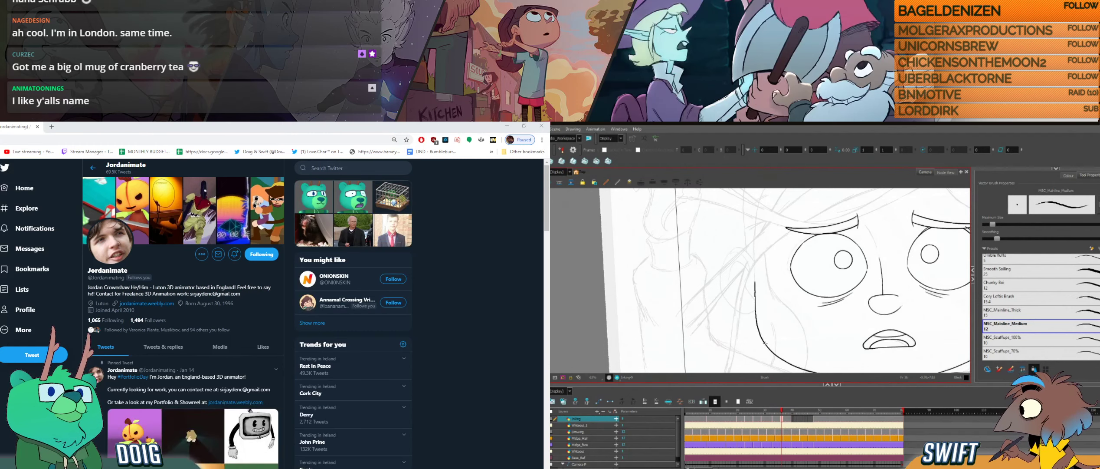
{"action": "key", "text": "ctrl+z"}
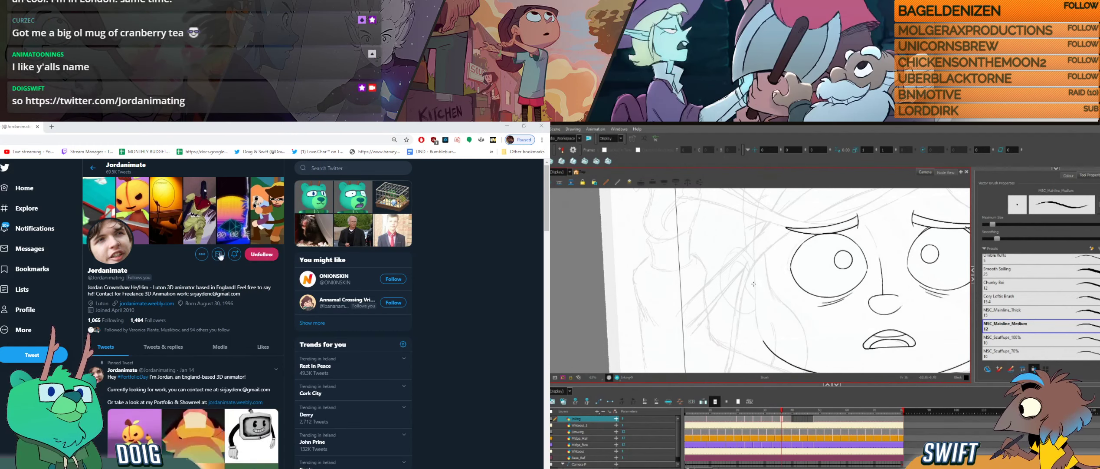
- Return to the tweet and view both bear villager pictures enlarged, while trying another cheek stroke in Harmony
{"action": "left_click", "coordinate": [314, 196]}
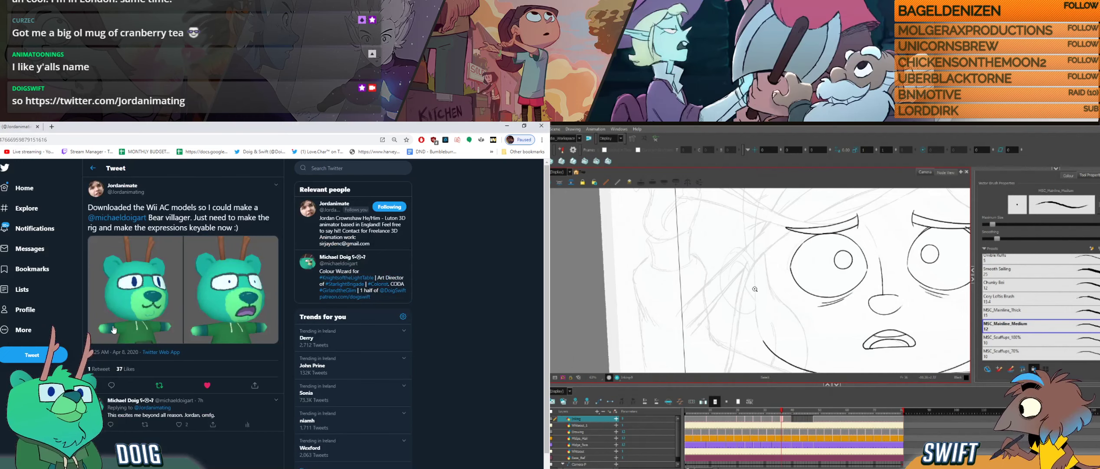
{"action": "left_click", "coordinate": [128, 312]}
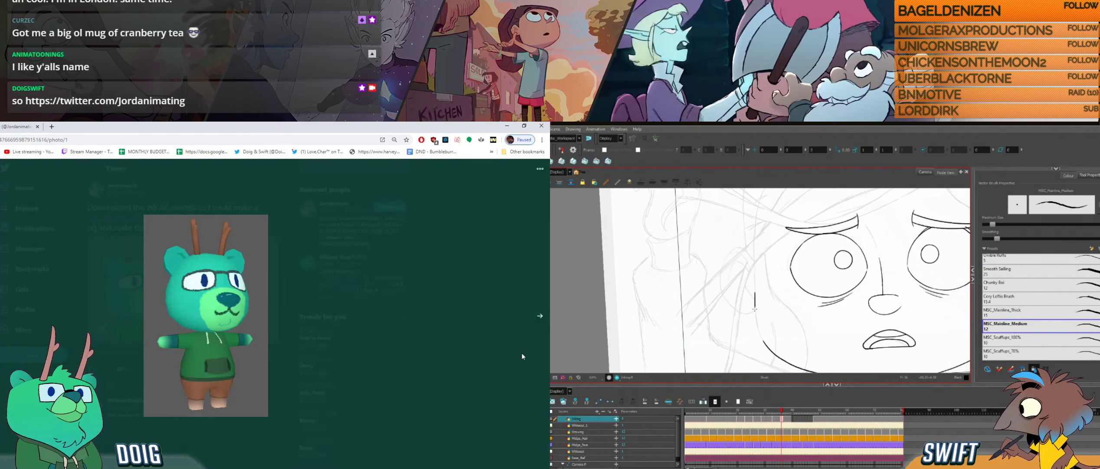
{"action": "left_click_drag", "start_coordinate": [755, 292], "coordinate": [759, 331]}
{"action": "left_click", "coordinate": [538, 316]}
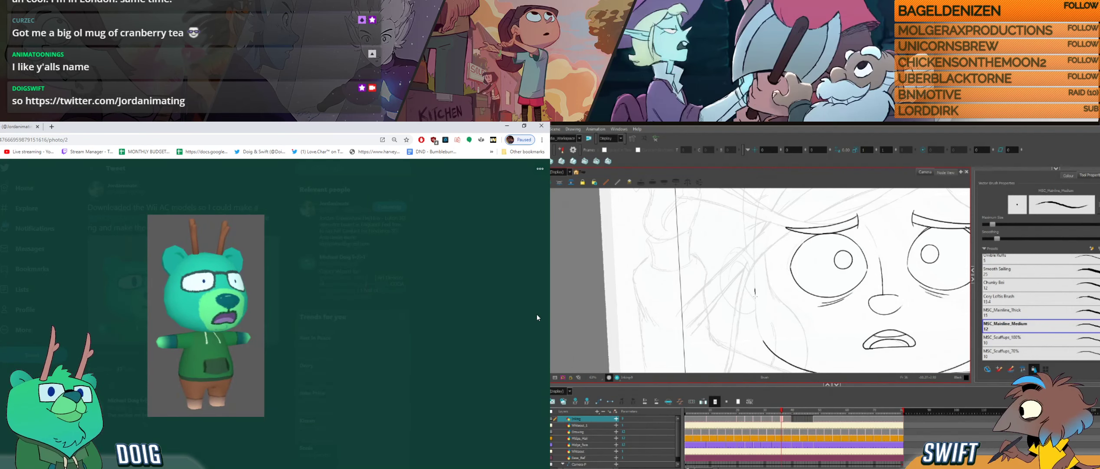
- Ink the cheek line down into the jaw stroke in Harmony and adjust the selected outline, and close the tweet's enlarged picture
{"action": "left_click_drag", "start_coordinate": [755, 292], "coordinate": [759, 332]}
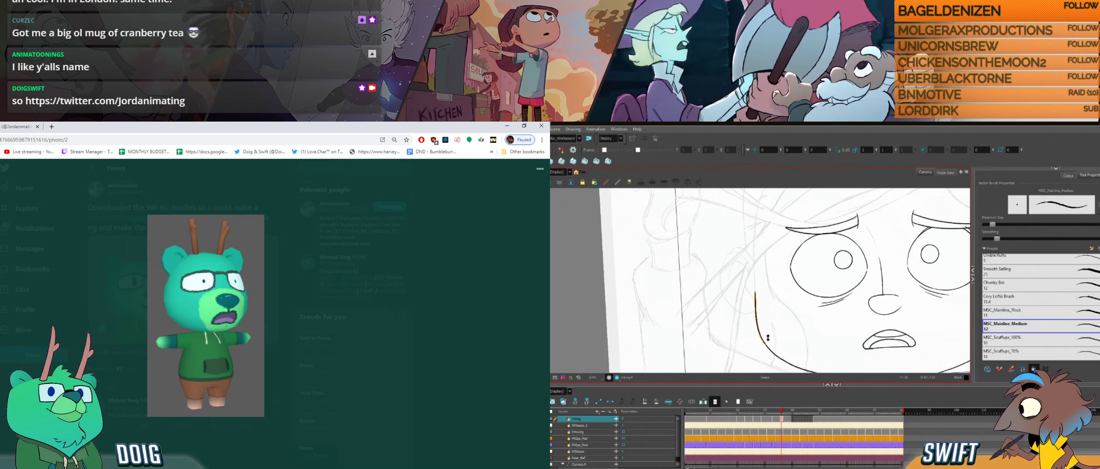
{"action": "key", "text": "Escape"}
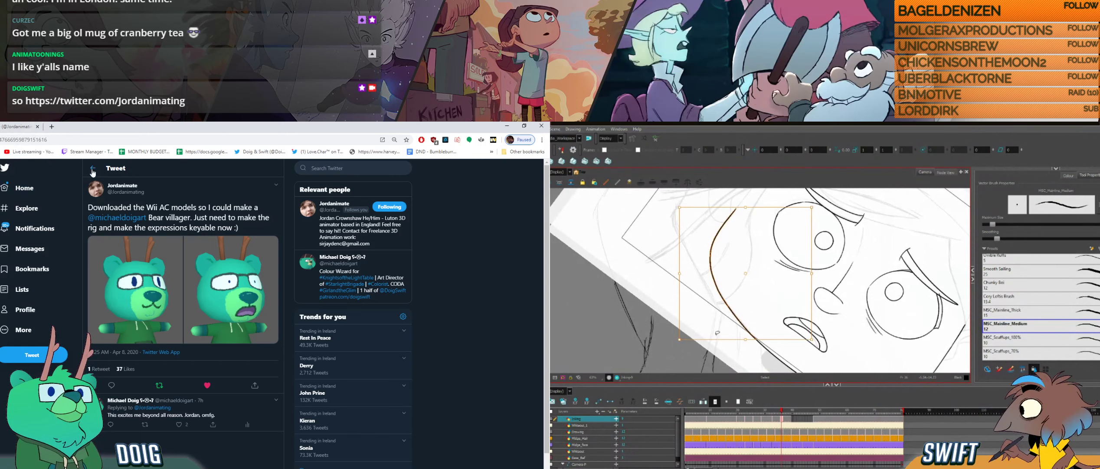
{"action": "left_click_drag", "start_coordinate": [713, 339], "coordinate": [715, 342]}
{"action": "left_click", "coordinate": [773, 318]}
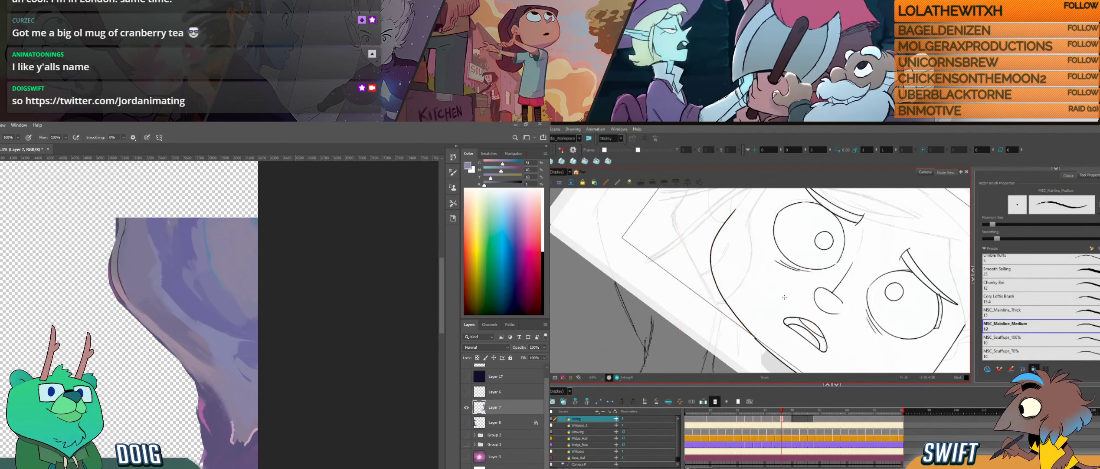
{"action": "key", "text": "alt+b"}
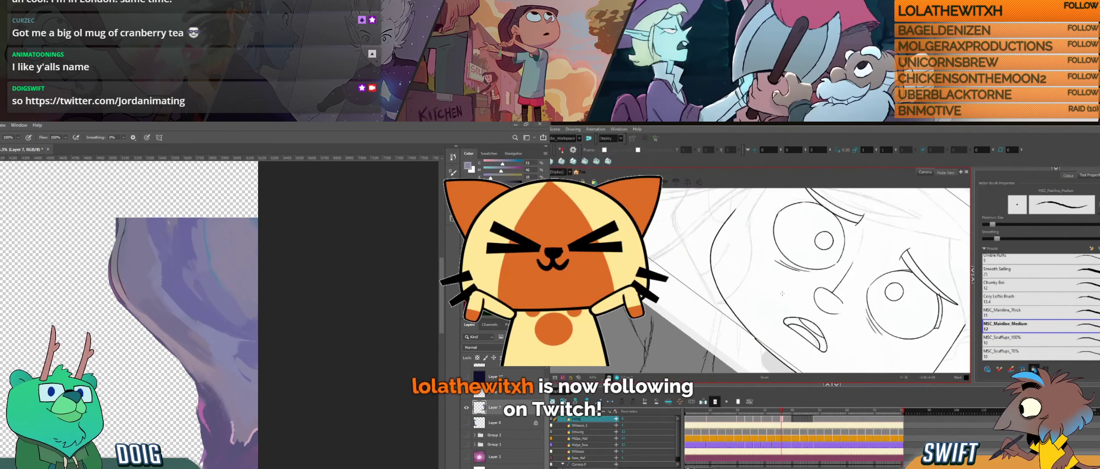
- Rotate the Harmony canvas until the chin lies level, and compare the jaw curve repeatedly with the previous drawing
{"action": "key", "text": "alt+s"}
{"action": "key", "text": "ctrl+alt"}
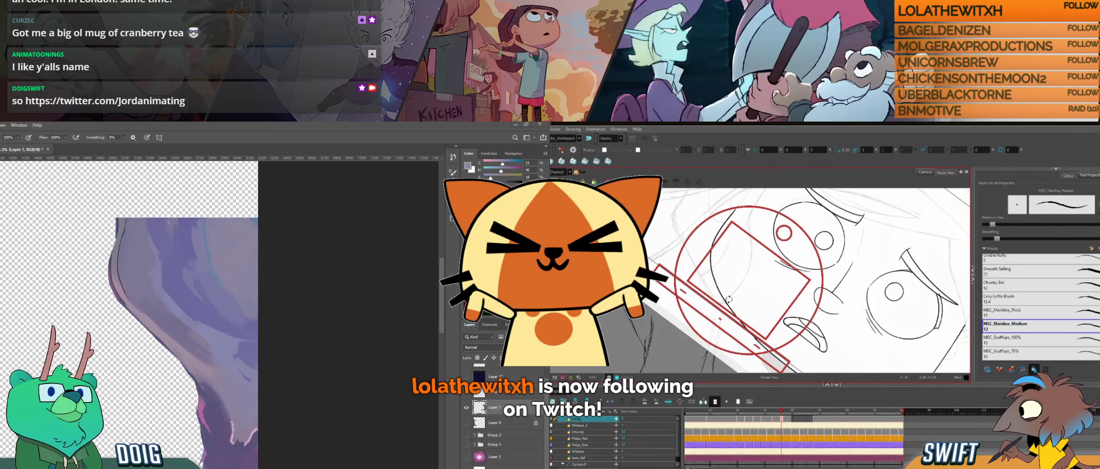
{"action": "left_click_drag", "start_coordinate": [723, 277], "coordinate": [766, 322]}
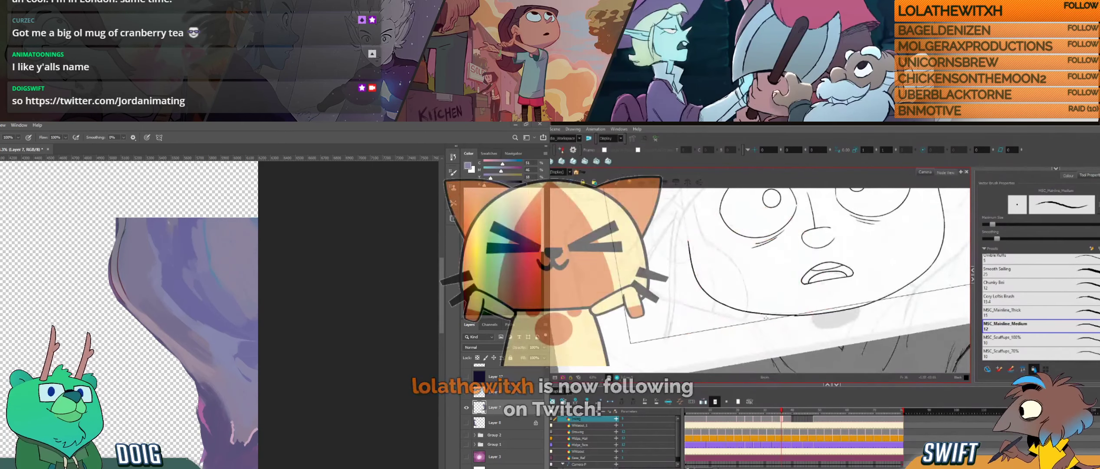
{"action": "key", "text": "f"}
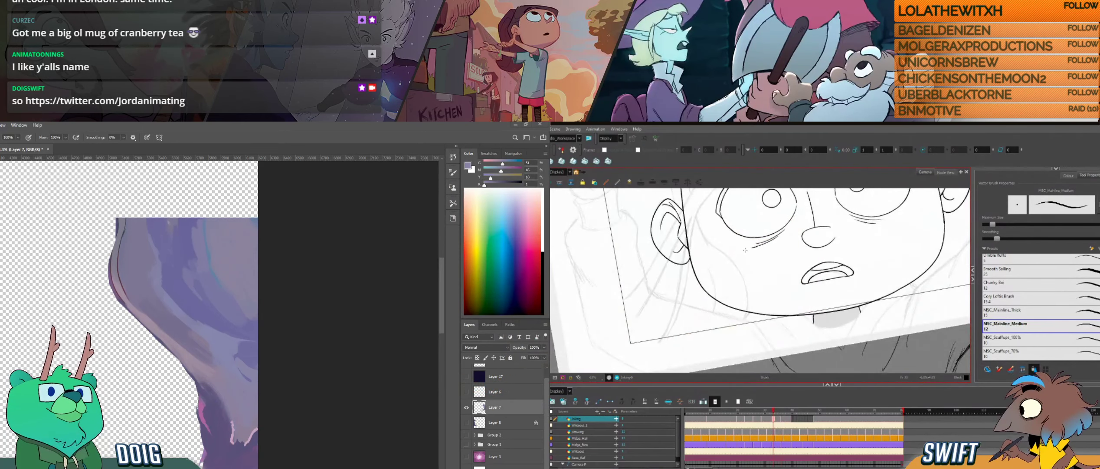
{"action": "key", "text": "g"}
{"action": "key", "text": "f"}
{"action": "key", "text": "g"}
{"action": "key", "text": "f"}
{"action": "key", "text": "g"}
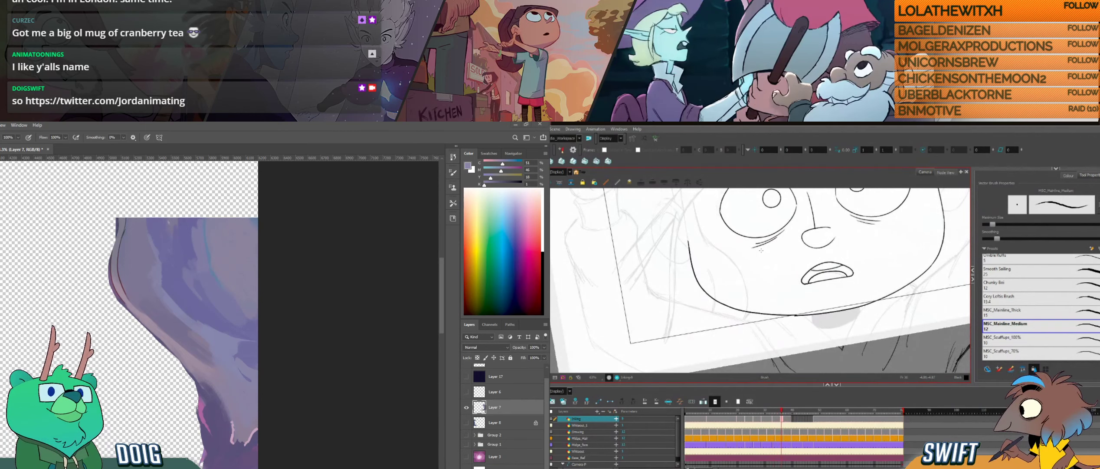
{"action": "key", "text": "f"}
{"action": "key", "text": "g"}
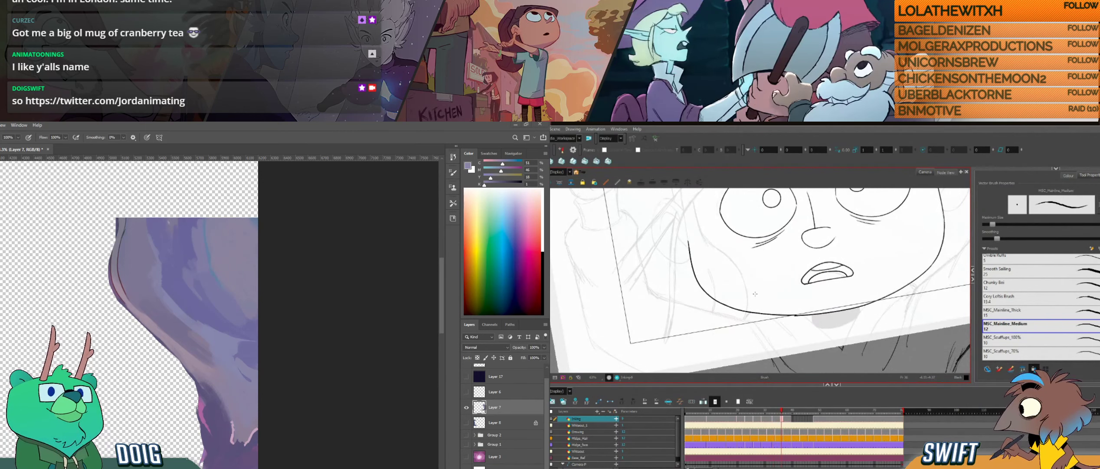
- Adjust the lower jaw stroke near the chin and check its curve against the previous drawing
{"action": "left_click", "coordinate": [757, 311]}
{"action": "mouse_move", "coordinate": [762, 311]}
{"action": "left_mouse_down"}
{"action": "mouse_move", "coordinate": [699, 304]}
{"action": "mouse_move", "coordinate": [746, 319]}
{"action": "left_mouse_up"}
{"action": "left_click", "coordinate": [768, 337]}
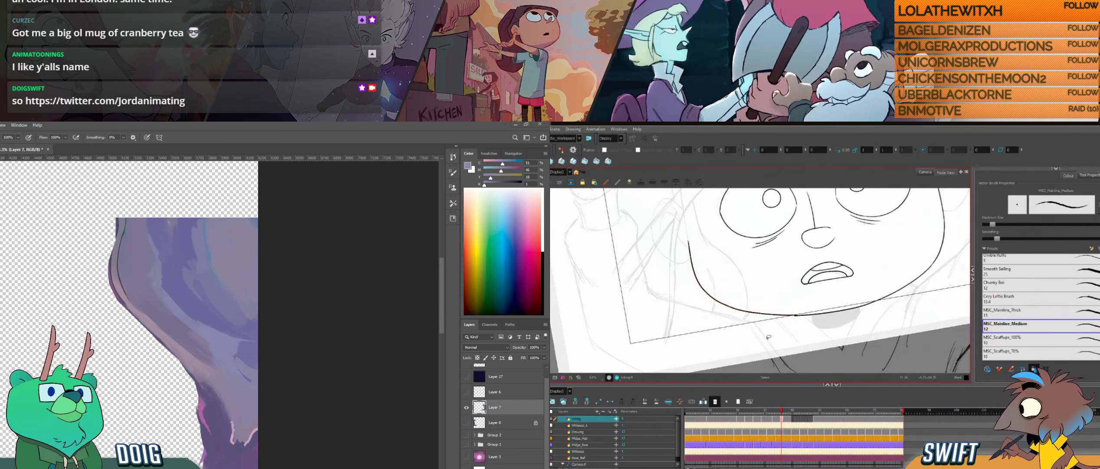
{"action": "key", "text": "f"}
{"action": "key", "text": "g"}
{"action": "key", "text": "f"}
{"action": "key", "text": "g"}
- Check the chin stroke below the mouth, and delete the short segment where the jaw and chin lines meet
{"action": "left_click", "coordinate": [819, 313]}
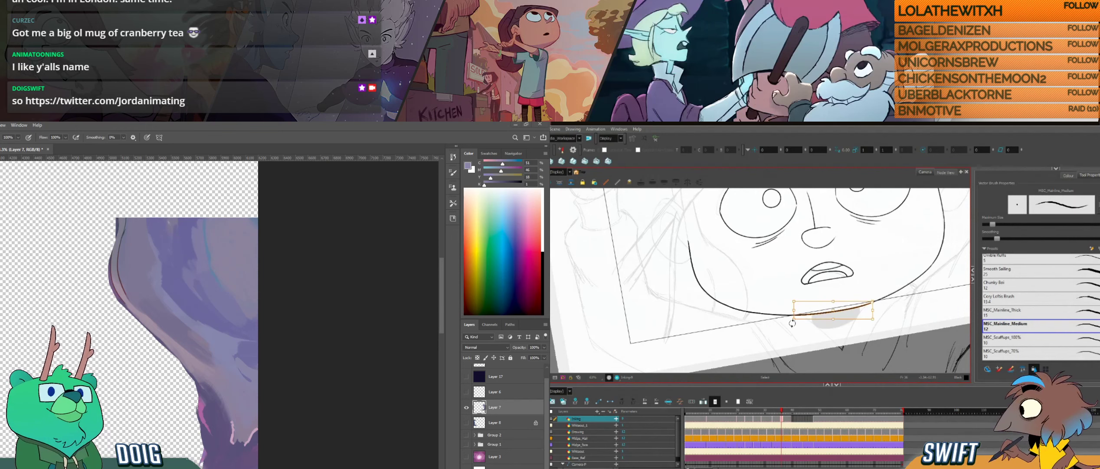
{"action": "key", "text": "alt+b"}
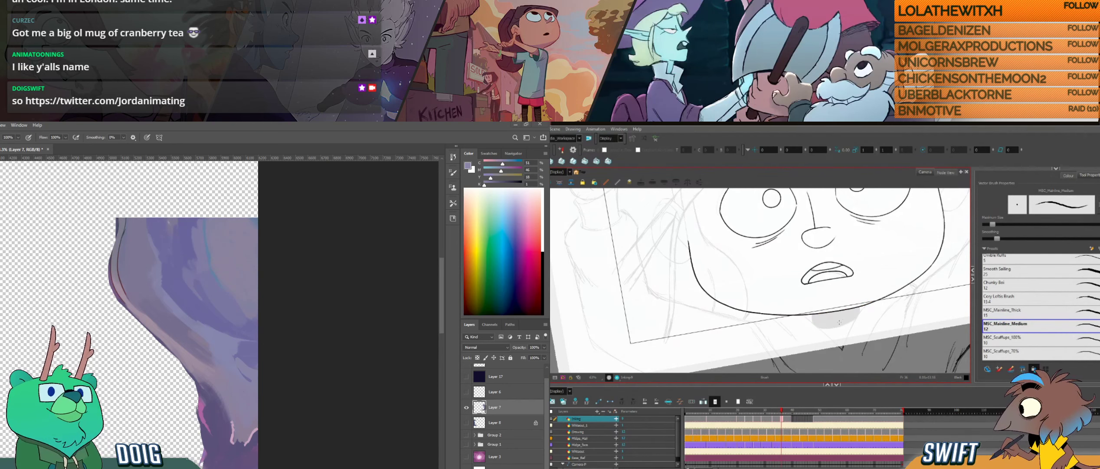
{"action": "key", "text": "alt+s"}
{"action": "left_click", "coordinate": [774, 309]}
{"action": "key", "text": "Delete"}
{"action": "key", "text": "ctrl+z"}
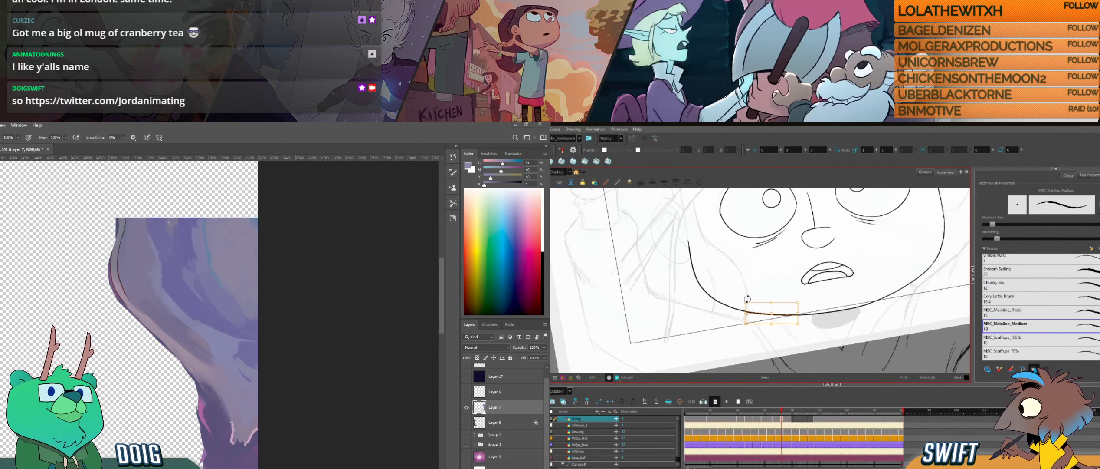
{"action": "key", "text": "Delete"}
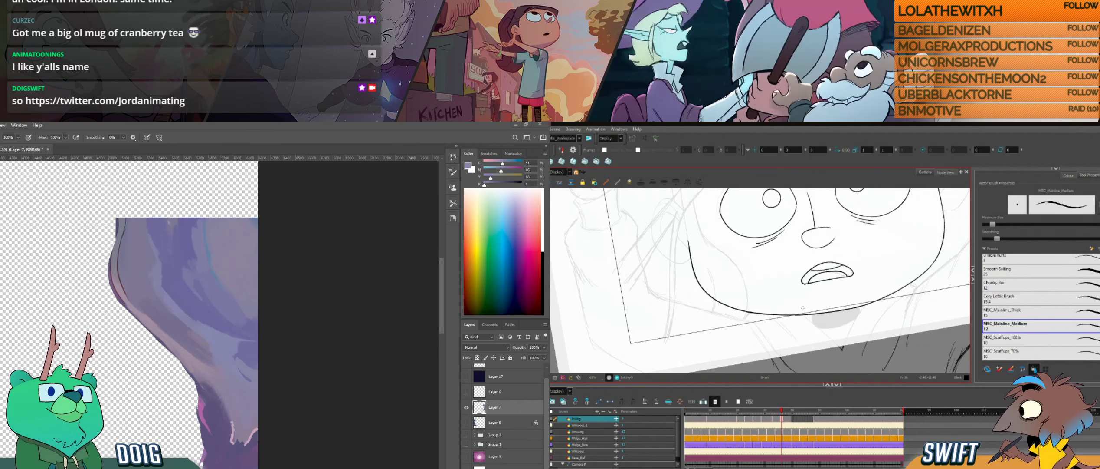
- Rotate the canvas toward the cheek, inspect the short lower jaw segment, and compare the face outline with the previous drawing
{"action": "key", "text": "ctrl+alt"}
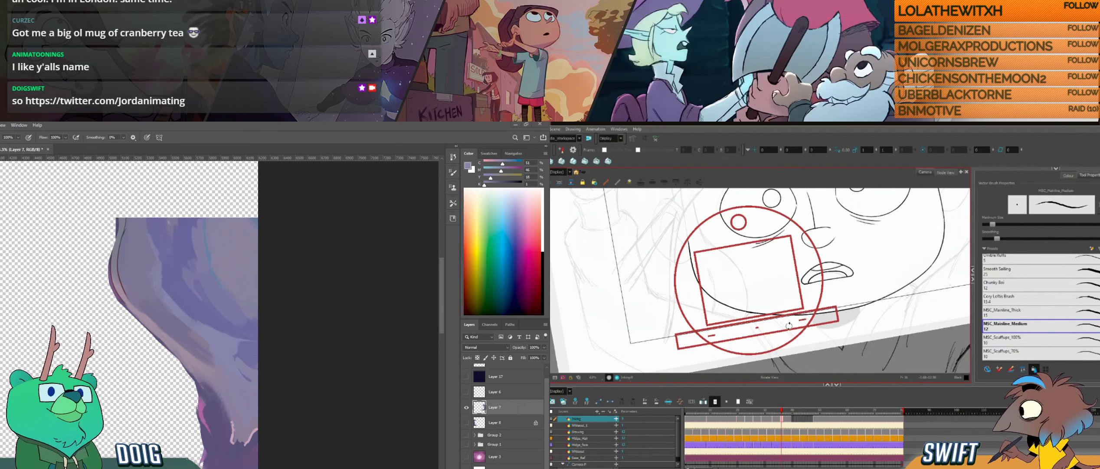
{"action": "left_click_drag", "start_coordinate": [765, 347], "coordinate": [712, 333]}
{"action": "key", "text": "space"}
{"action": "left_click_drag", "start_coordinate": [748, 297], "coordinate": [776, 347]}
{"action": "key", "text": "ctrl+alt"}
{"action": "key", "text": "f"}
{"action": "key", "text": "g"}
{"action": "left_click", "coordinate": [753, 330]}
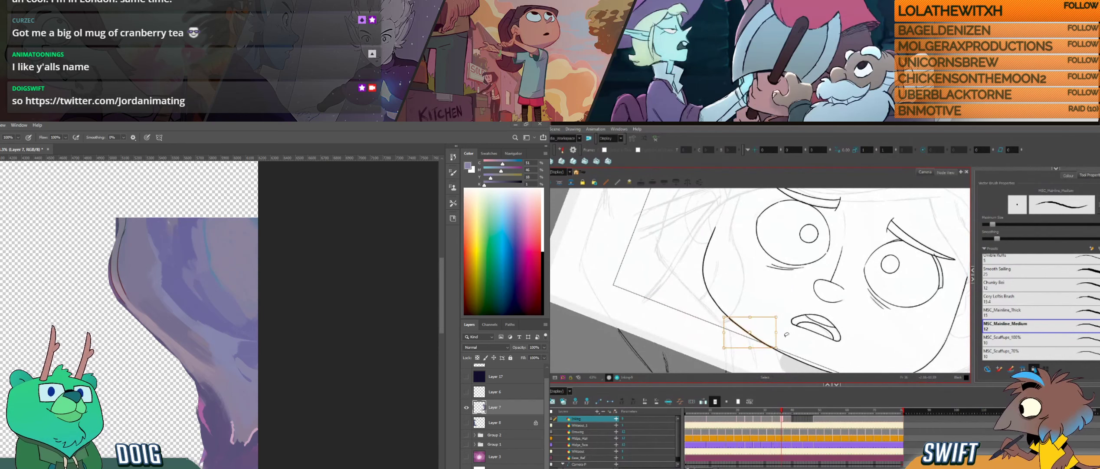
{"action": "key", "text": "alt+b"}
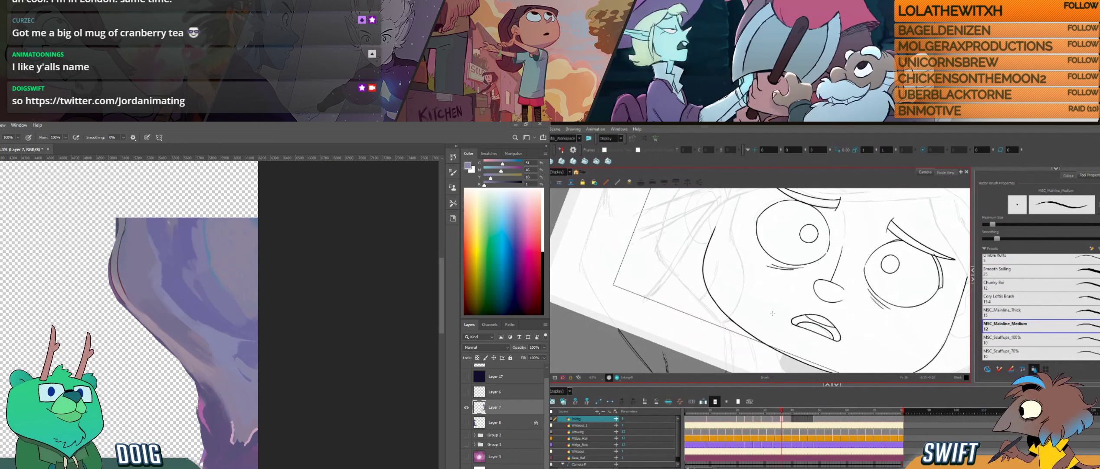
{"action": "key", "text": "f"}
{"action": "key", "text": "g"}
{"action": "key", "text": "f"}
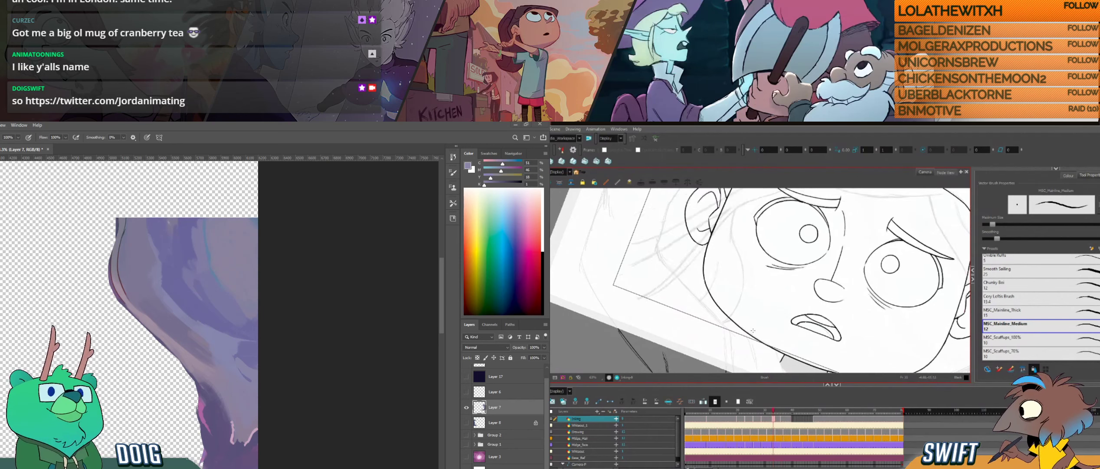
- Nudge the short lower jaw segment slightly in the current Harmony drawing and check it against the previous drawing
{"action": "key", "text": "g"}
{"action": "key", "text": "alt+s"}
{"action": "left_click", "coordinate": [753, 334]}
{"action": "left_click_drag", "start_coordinate": [778, 350], "coordinate": [772, 346]}
{"action": "left_click", "coordinate": [788, 338]}
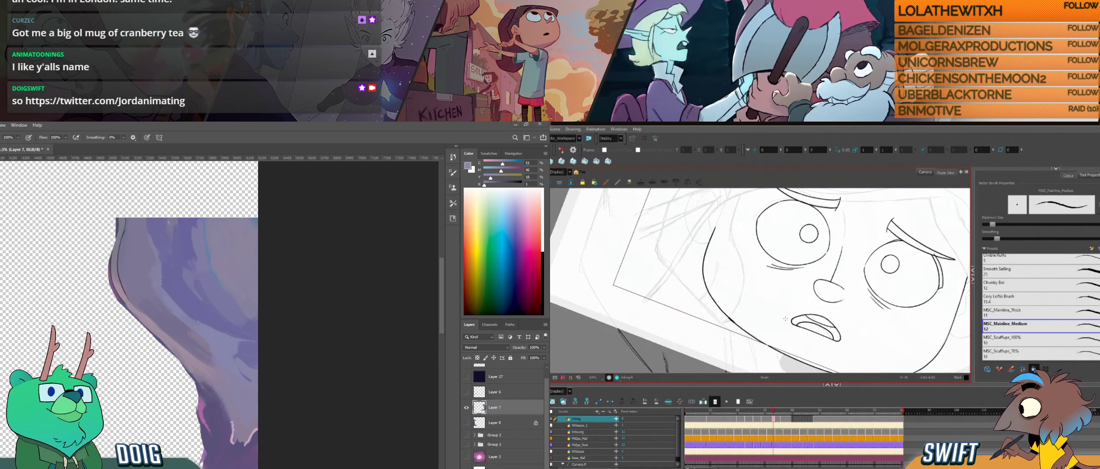
{"action": "key", "text": "f"}
{"action": "key", "text": "g"}
- Rotate the Harmony canvas toward the cheek and compare the side of the face with the previous drawing
{"action": "left_click_drag", "start_coordinate": [777, 339], "coordinate": [738, 336]}
{"action": "key", "text": "f"}
{"action": "key", "text": "g"}
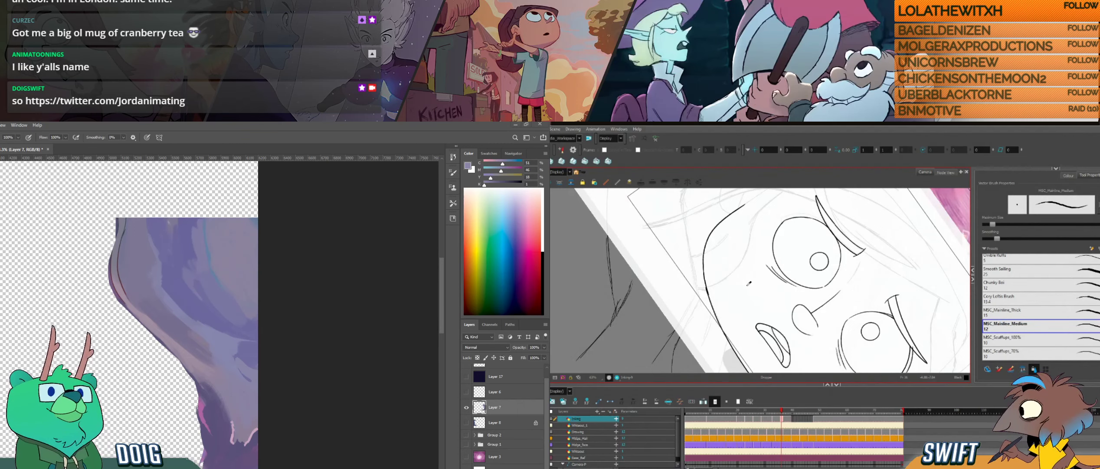
{"action": "key", "text": "f"}
{"action": "left_click_drag", "start_coordinate": [721, 272], "coordinate": [735, 312]}
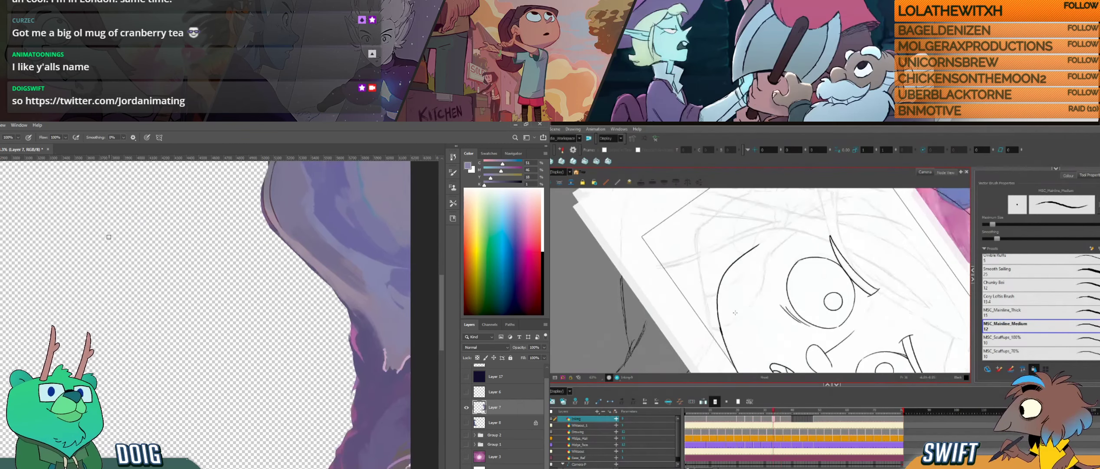
- Adjust the curve of the cheek stroke in Harmony, and hide Layer 7 in Photoshop
{"action": "key", "text": "ctrl+minus"}
{"action": "key", "text": "ctrl+minus"}
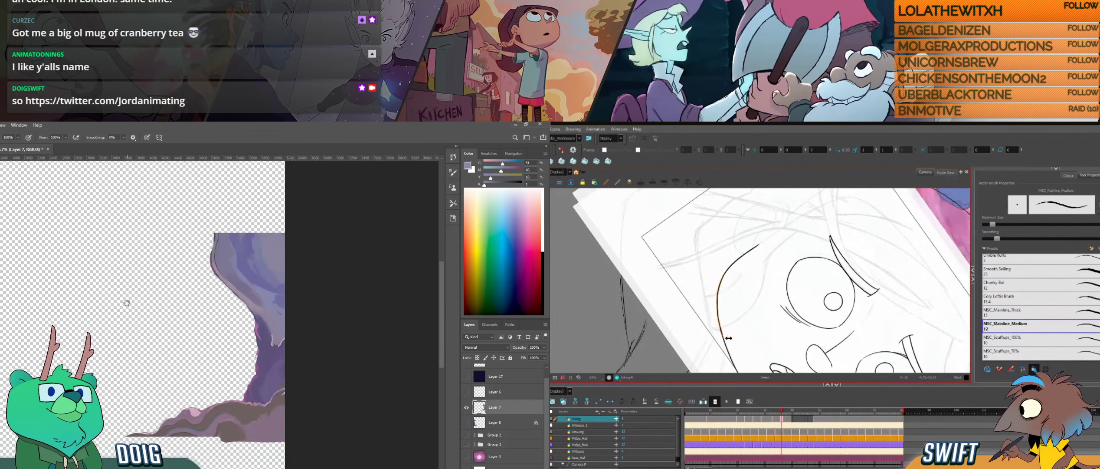
{"action": "left_click_drag", "start_coordinate": [127, 302], "coordinate": [183, 304]}
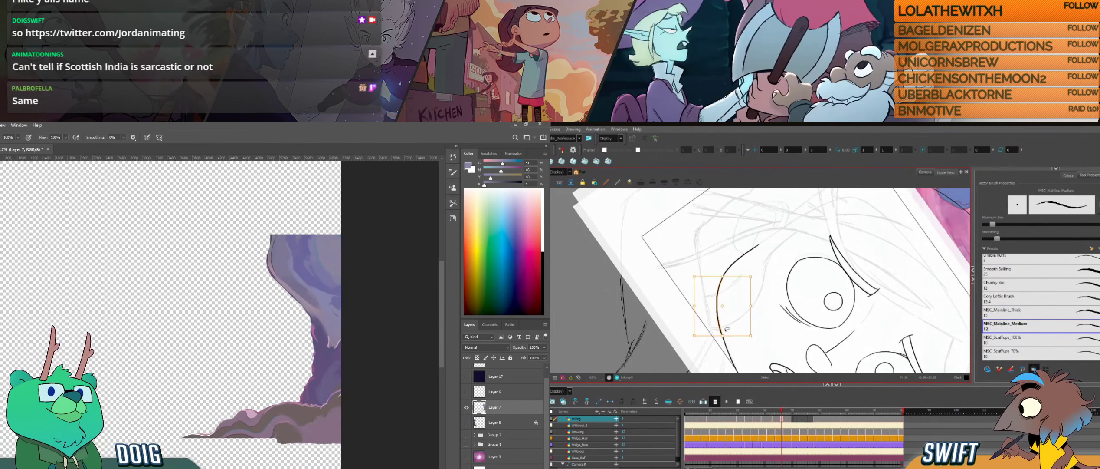
{"action": "left_click_drag", "start_coordinate": [729, 337], "coordinate": [729, 339]}
{"action": "left_click", "coordinate": [467, 407]}
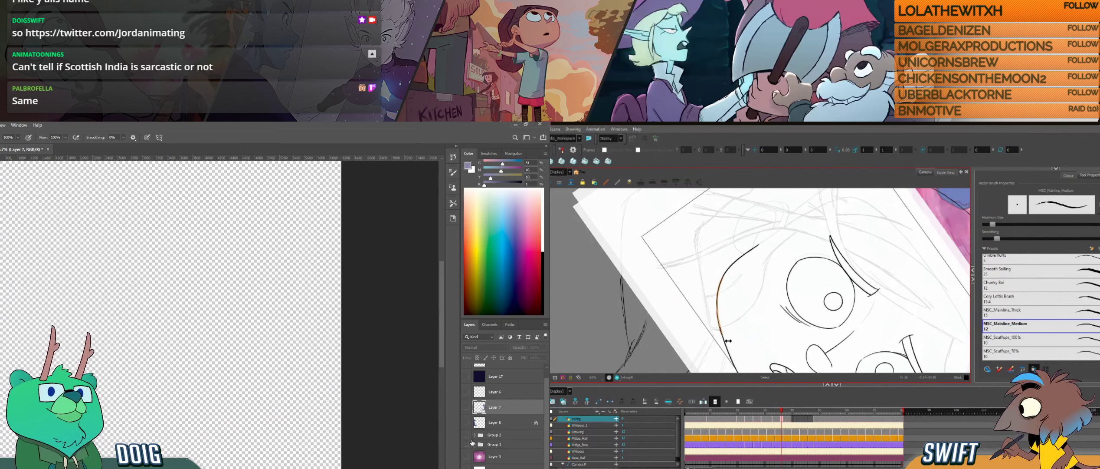
{"action": "left_click", "coordinate": [725, 323]}
- Show Group 2 with the cave ring in Photoshop, and capture a screenshot to the clipboard
{"action": "left_click", "coordinate": [467, 434]}
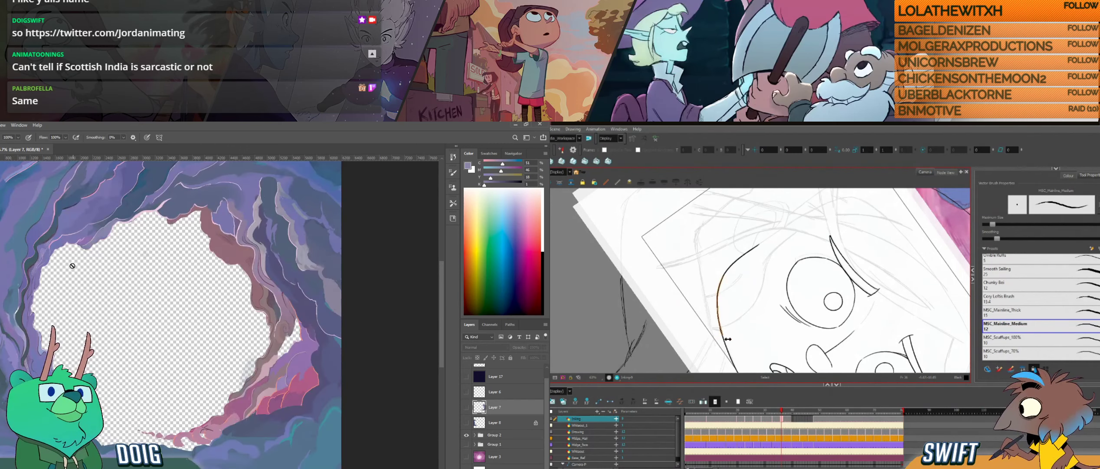
{"action": "left_click_drag", "start_coordinate": [49, 268], "coordinate": [129, 271]}
{"action": "left_click", "coordinate": [730, 322]}
{"action": "key", "text": "alt+b"}
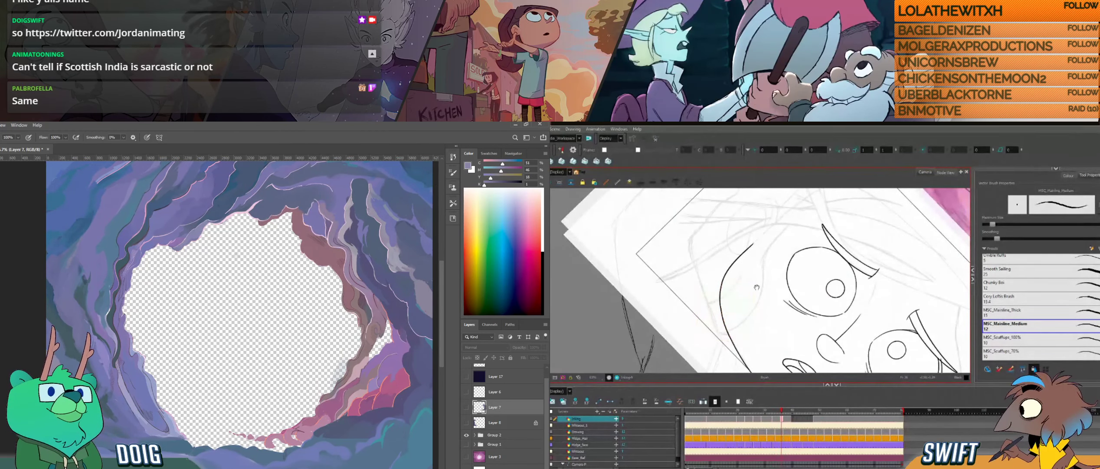
{"action": "key", "text": "super+shift+s"}
- Tilt the Harmony canvas and ink the upper face contour beside the eyebrow above the existing cheek line
{"action": "left_click_drag", "start_coordinate": [755, 289], "coordinate": [743, 259]}
{"action": "left_click_drag", "start_coordinate": [716, 298], "coordinate": [744, 336]}
{"action": "mouse_move", "coordinate": [825, 273]}
{"action": "left_mouse_down"}
{"action": "mouse_move", "coordinate": [848, 291]}
{"action": "mouse_move", "coordinate": [863, 335]}
{"action": "left_mouse_up"}
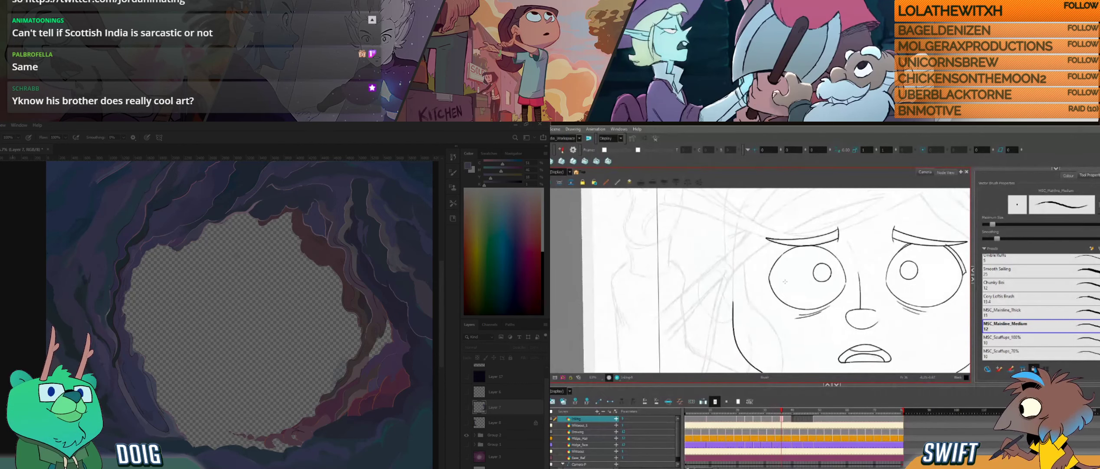
{"action": "left_click_drag", "start_coordinate": [904, 268], "coordinate": [861, 246]}
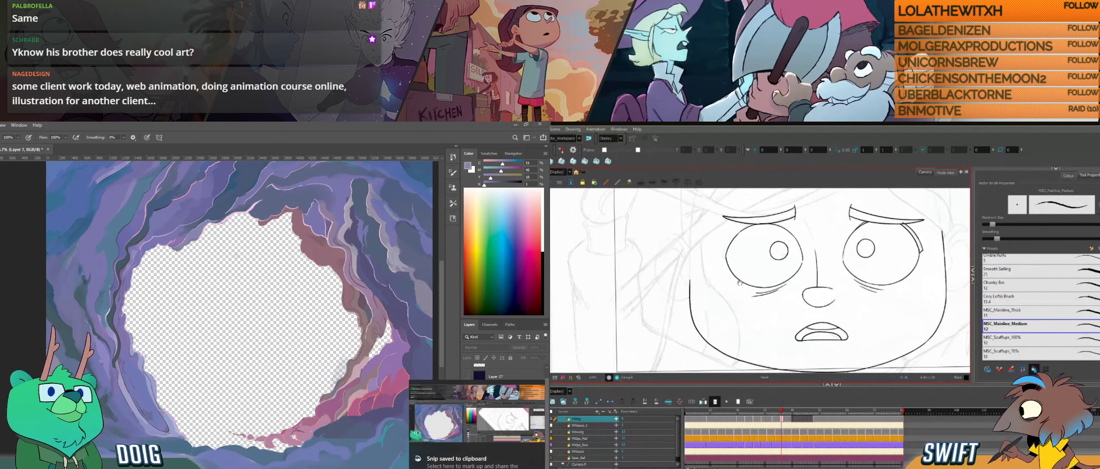
{"action": "left_click_drag", "start_coordinate": [731, 270], "coordinate": [813, 312]}
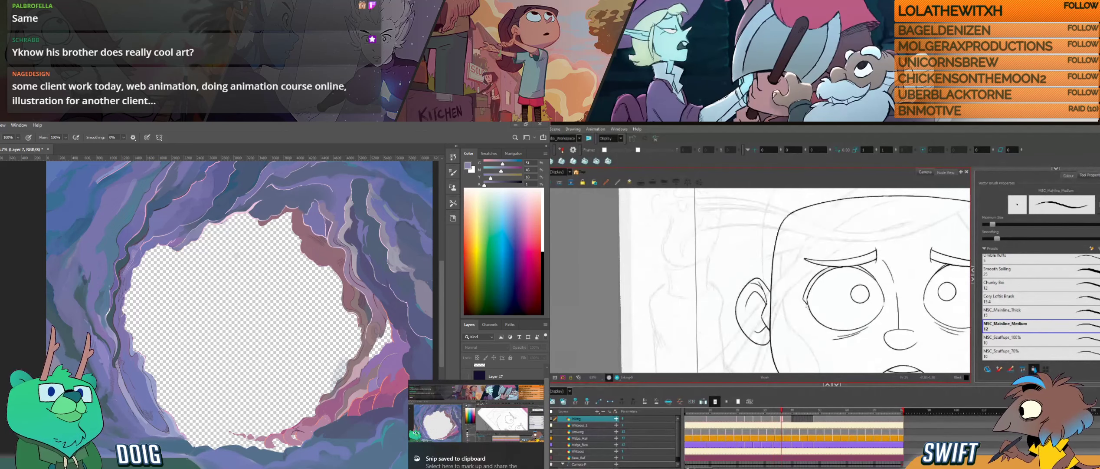
{"action": "key", "text": "ctrl+alt"}
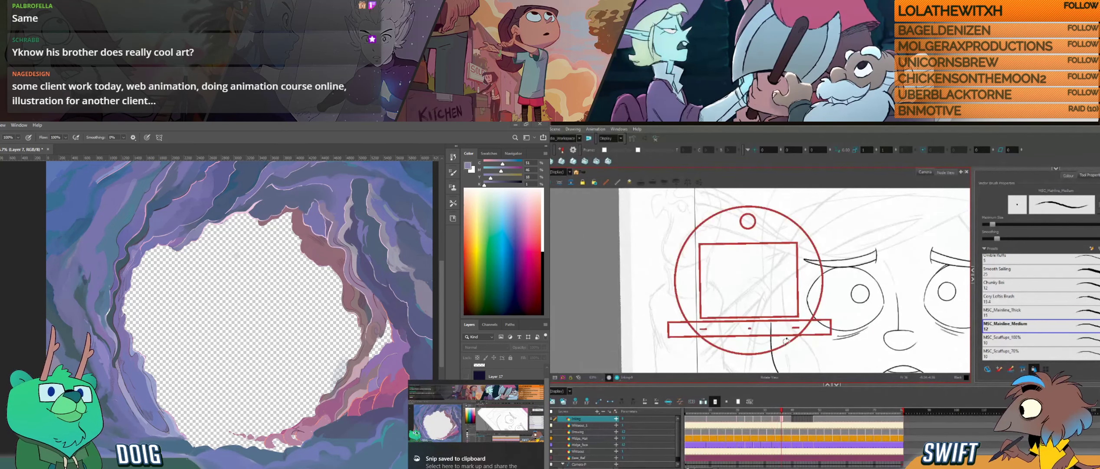
{"action": "left_click_drag", "start_coordinate": [786, 341], "coordinate": [801, 322]}
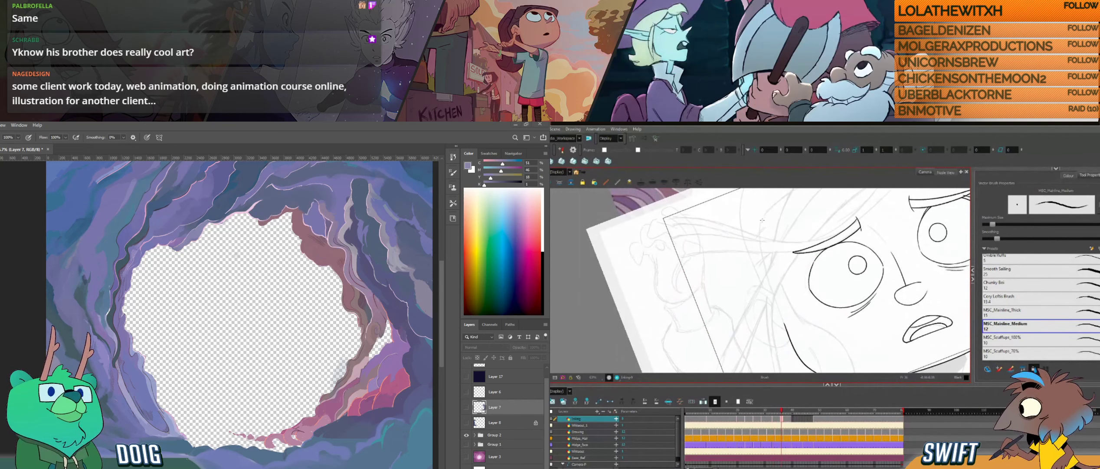
{"action": "left_click_drag", "start_coordinate": [760, 224], "coordinate": [764, 264]}
- Continue the face contour down to the cheek line, and compare the outline with the previous drawing
{"action": "key", "text": "f"}
{"action": "key", "text": "g"}
{"action": "key", "text": "f"}
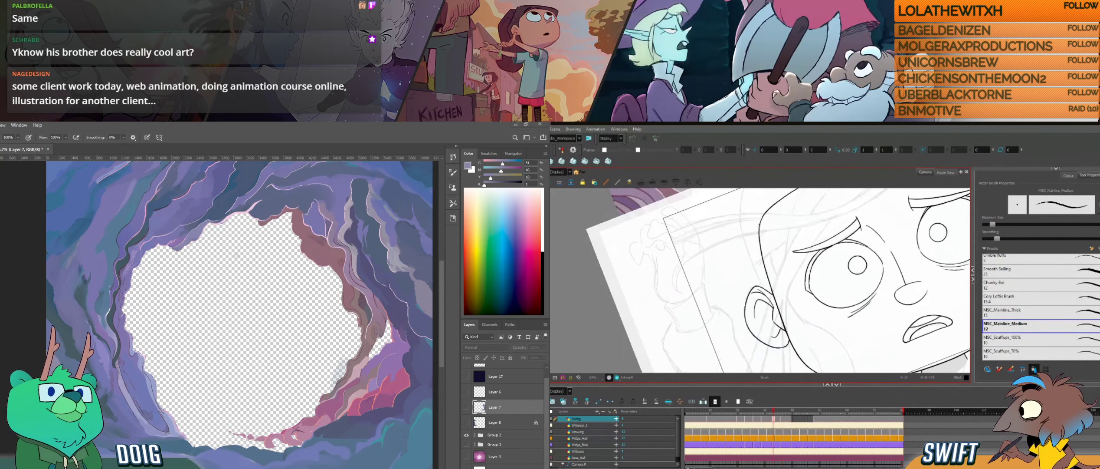
{"action": "key", "text": "g"}
{"action": "left_click_drag", "start_coordinate": [760, 252], "coordinate": [786, 326]}
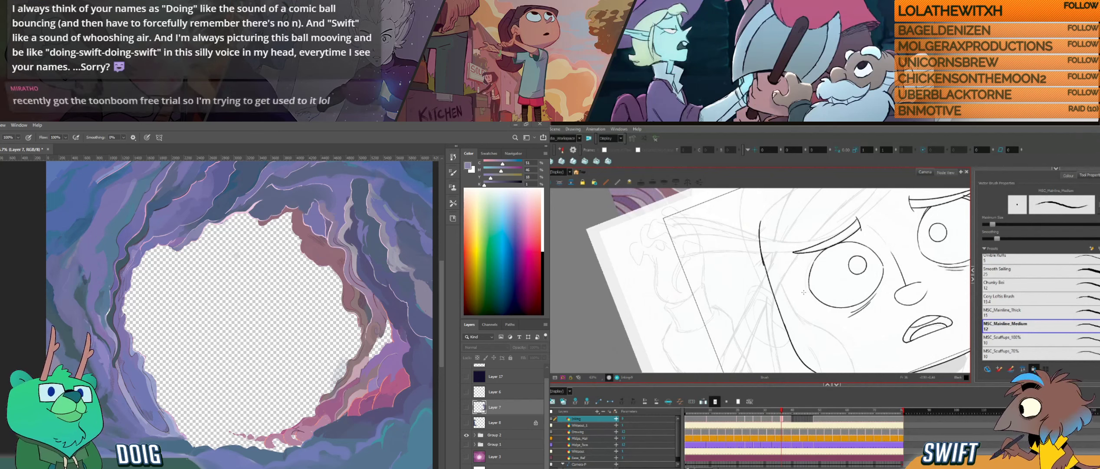
{"action": "key", "text": "comma"}
{"action": "key", "text": "period"}
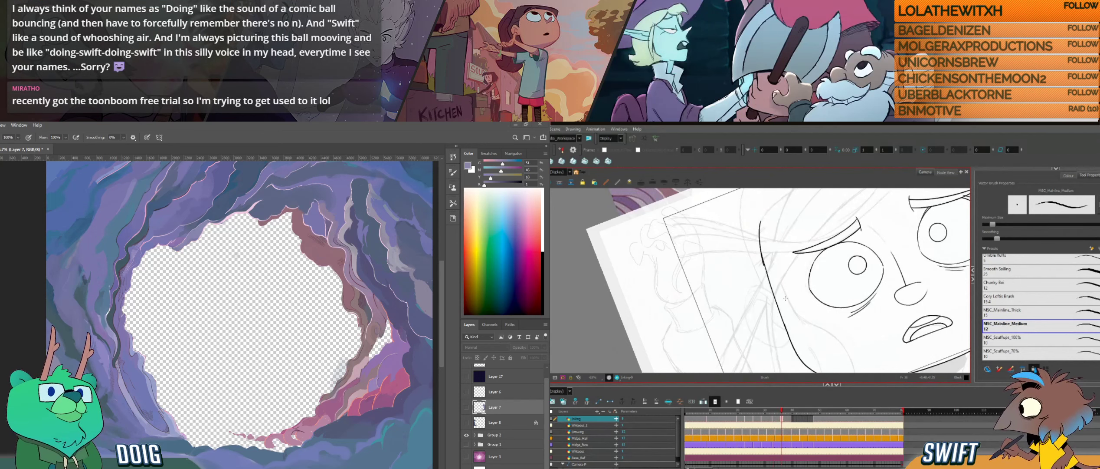
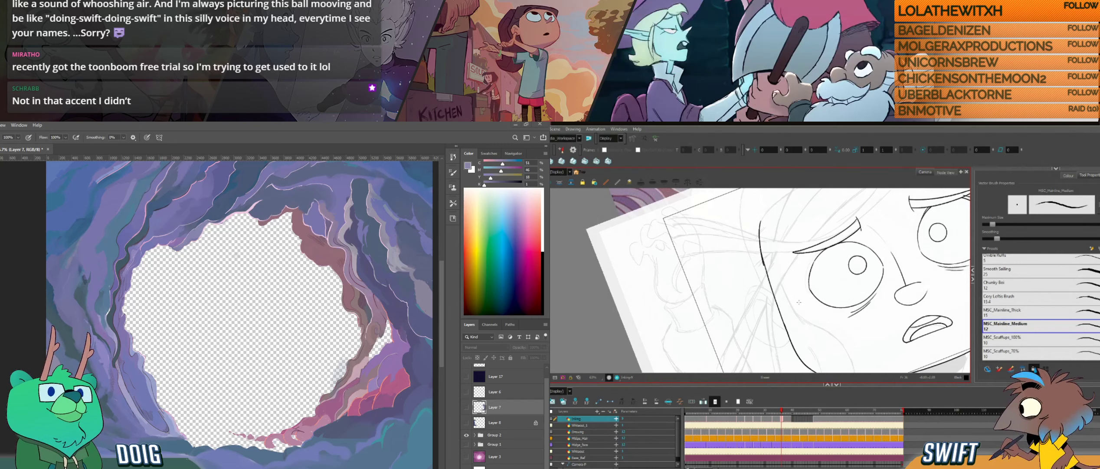
- Straighten the Harmony canvas and compare the face contour beside the eyebrow with the neighbouring drawing
{"action": "mouse_move", "coordinate": [795, 286]}
{"action": "left_mouse_down"}
{"action": "mouse_move", "coordinate": [805, 330]}
{"action": "mouse_move", "coordinate": [775, 329]}
{"action": "left_mouse_up"}
{"action": "key", "text": "ctrl+alt"}
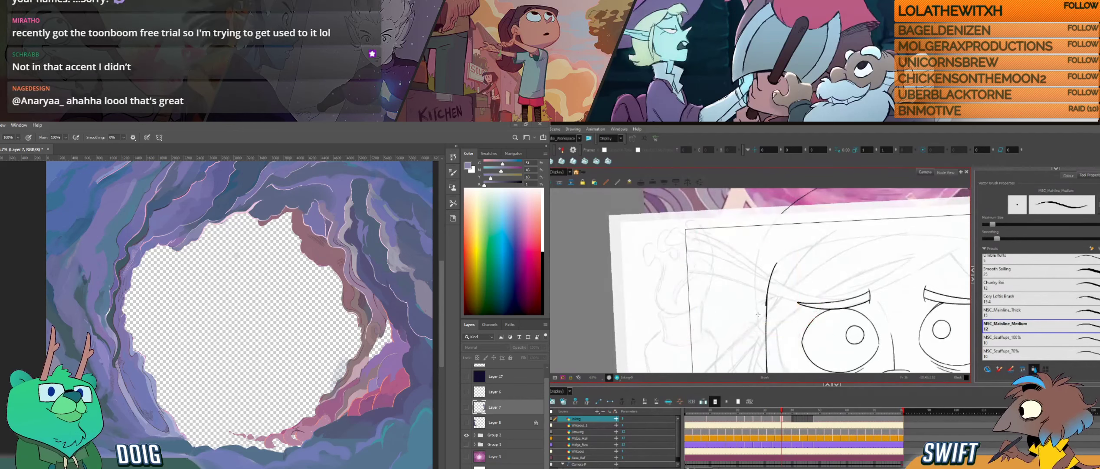
{"action": "key", "text": "f"}
{"action": "key", "text": "g"}
{"action": "key", "text": "f"}
{"action": "key", "text": "g"}
{"action": "key", "text": "f"}
{"action": "key", "text": "g"}
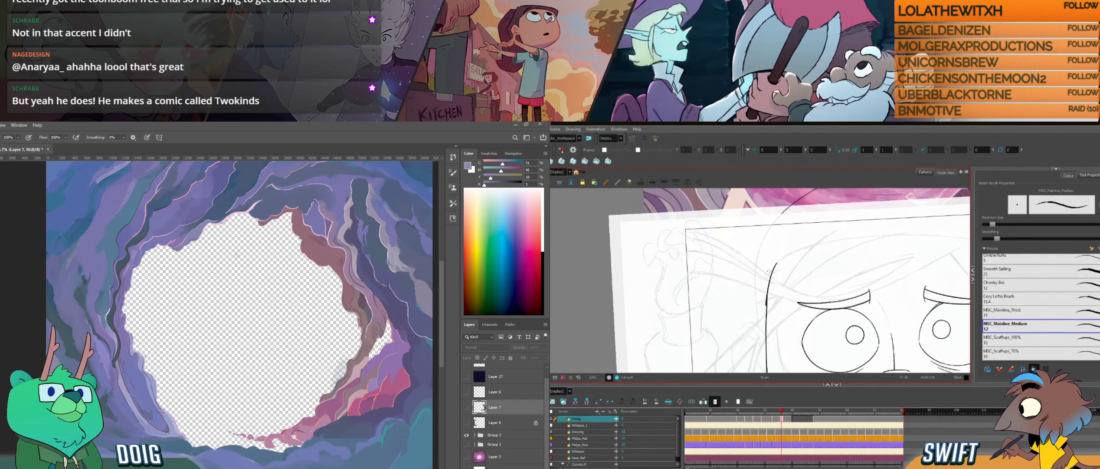
- Try to erase and retouch the upper end of the face contour beside the eyebrow
{"action": "key", "text": "alt+s"}
{"action": "left_click", "coordinate": [791, 271]}
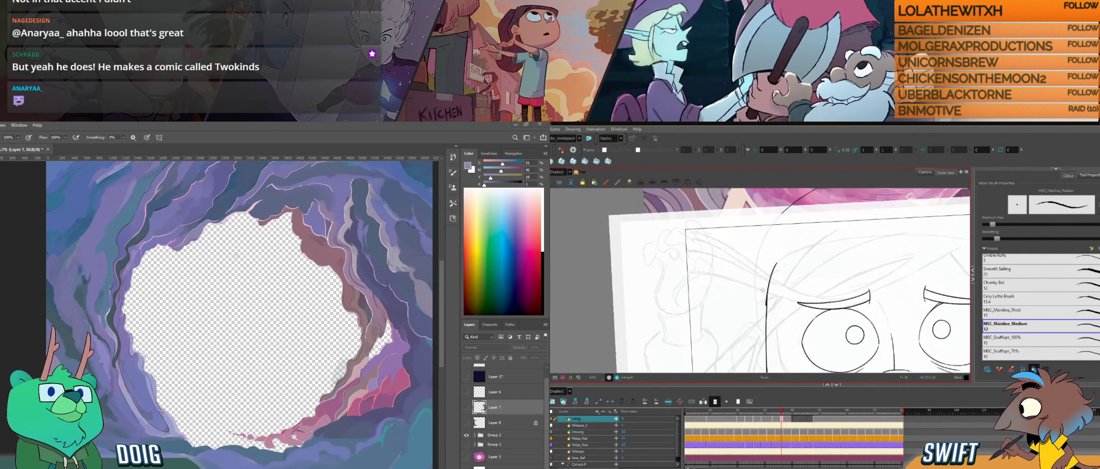
{"action": "left_click_drag", "start_coordinate": [763, 289], "coordinate": [765, 303]}
{"action": "key", "text": "ctrl+z"}
{"action": "key", "text": "alt+e"}
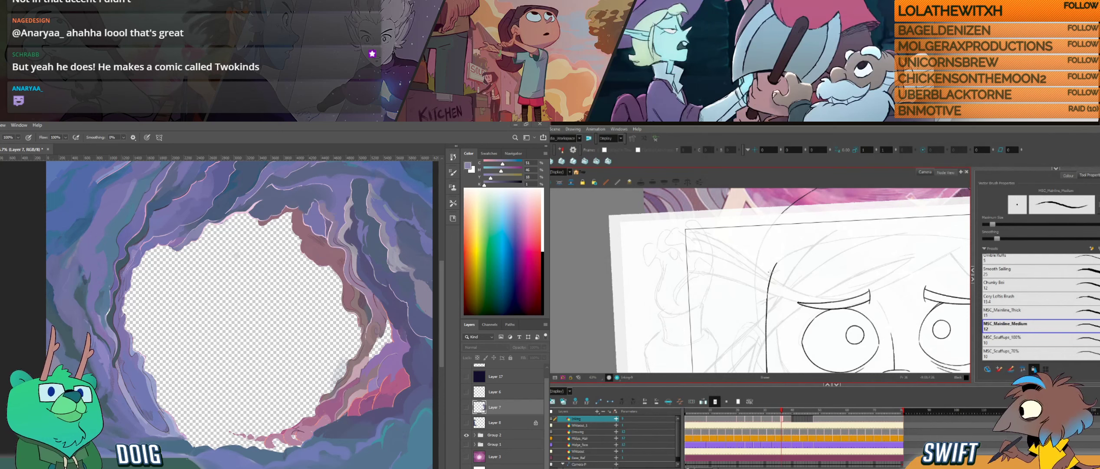
{"action": "key", "text": "alt+b"}
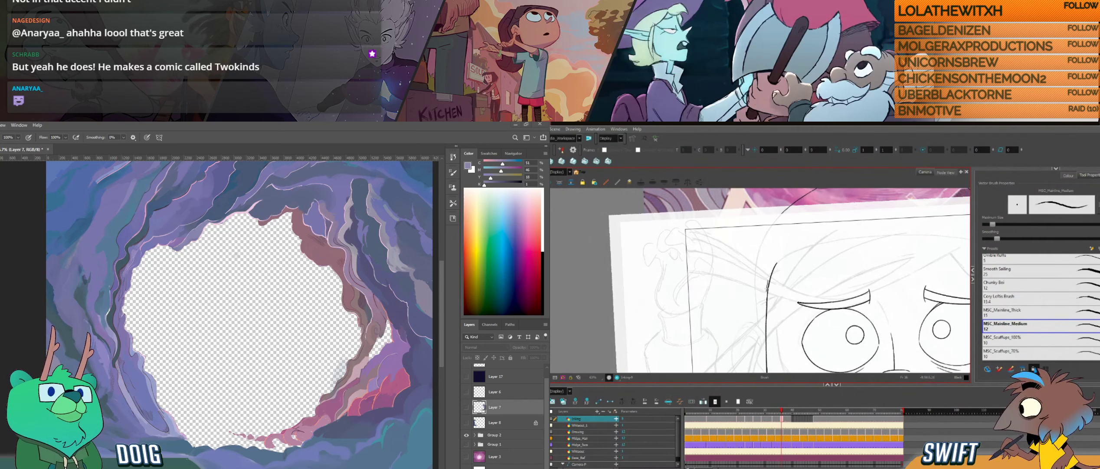
{"action": "key", "text": "alt+e"}
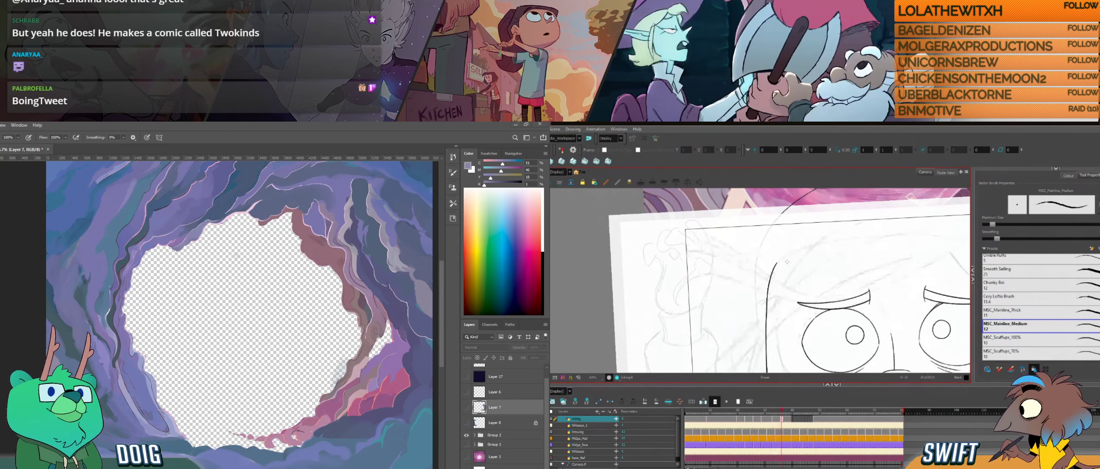
{"action": "key", "text": "alt+b"}
{"action": "left_click_drag", "start_coordinate": [777, 262], "coordinate": [766, 305]}
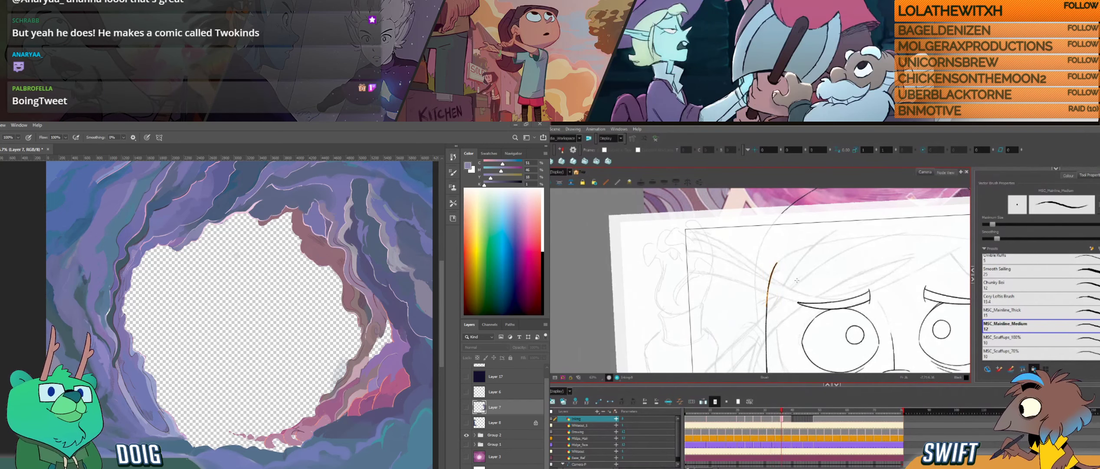
{"action": "key", "text": "ctrl+z"}
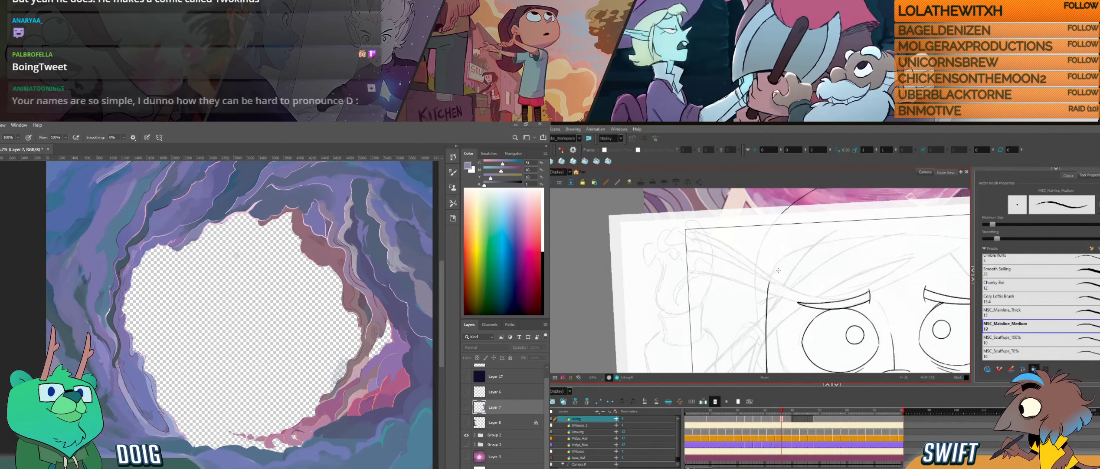
- Compare the contour's upper end with the neighbouring drawing, and try a new stroke curving up towards the forehead
{"action": "key", "text": "f"}
{"action": "key", "text": "g"}
{"action": "key", "text": "f"}
{"action": "key", "text": "g"}
{"action": "left_click_drag", "start_coordinate": [768, 296], "coordinate": [777, 261]}
{"action": "key", "text": "ctrl+z"}
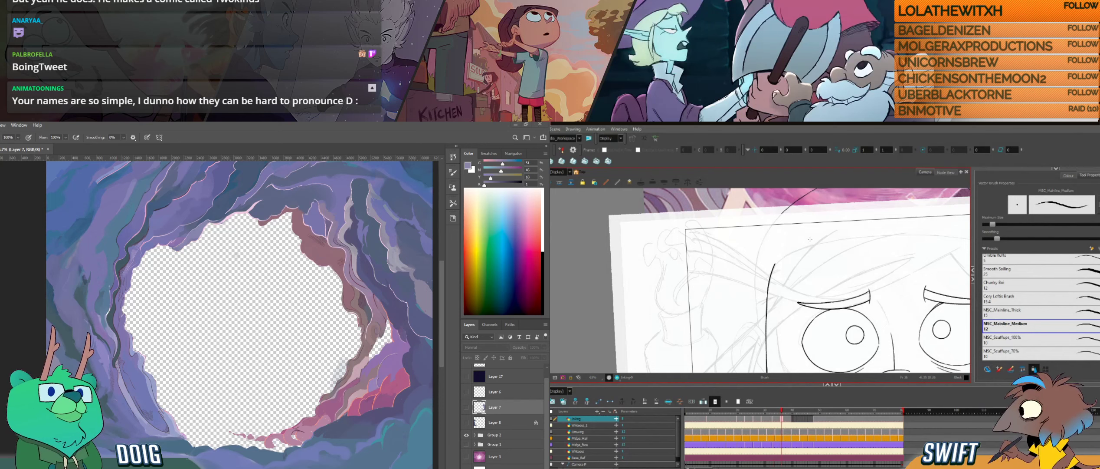
- Redraw the upper tip of the face contour so it curves towards the forehead, and blend it into the line below
{"action": "key", "text": "ctrl"}
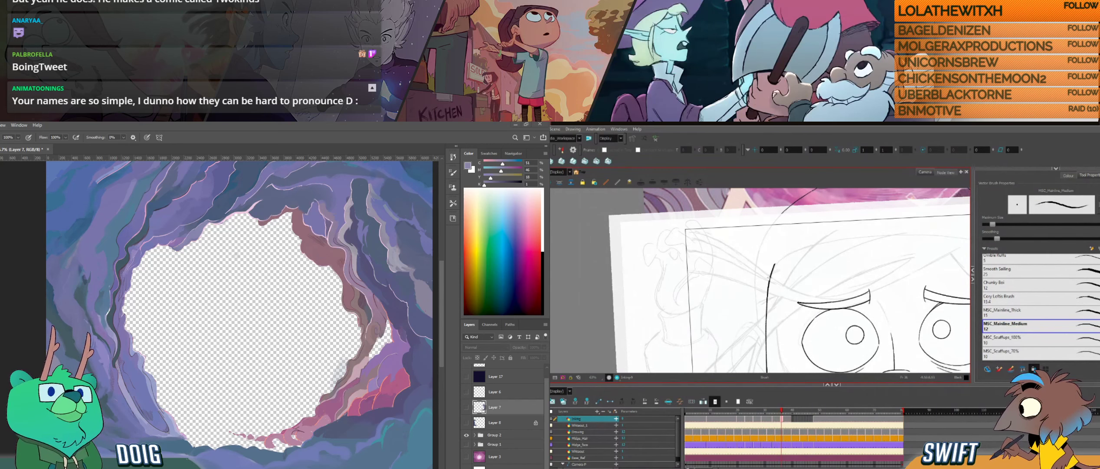
{"action": "left_click", "coordinate": [769, 278], "text": "ctrl"}
{"action": "left_click", "coordinate": [773, 266], "text": "ctrl"}
{"action": "left_click", "coordinate": [774, 264], "text": "ctrl"}
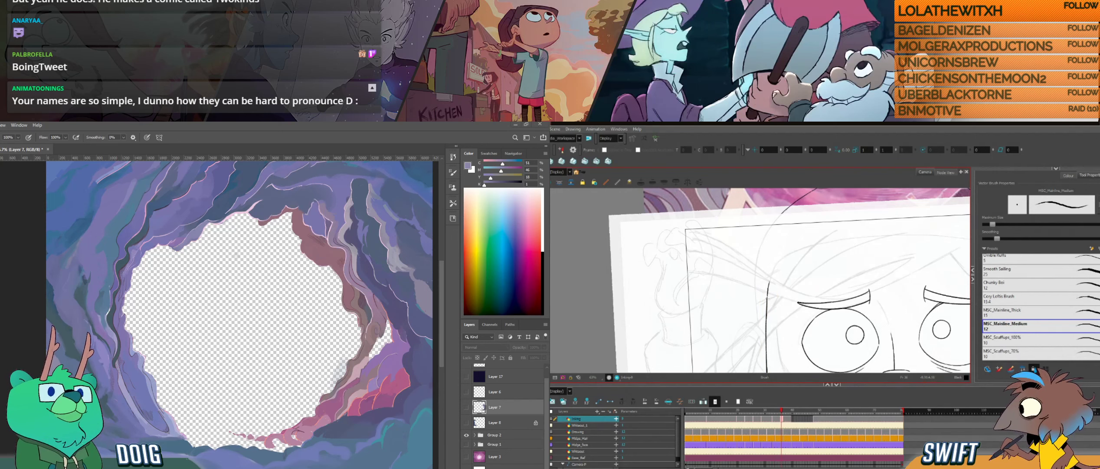
{"action": "left_click_drag", "start_coordinate": [769, 288], "coordinate": [777, 259]}
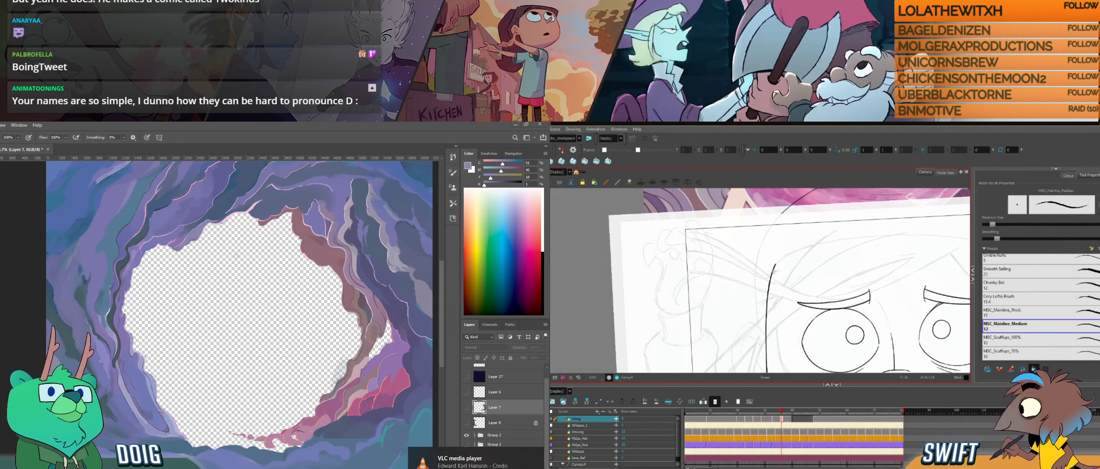
{"action": "key", "text": "alt+b"}
{"action": "left_click_drag", "start_coordinate": [768, 282], "coordinate": [766, 303]}
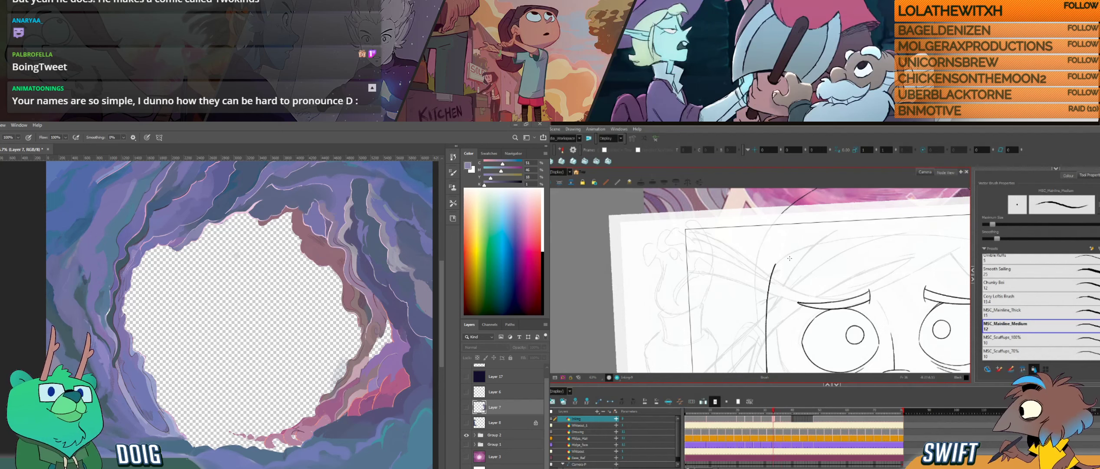
{"action": "key", "text": "."}
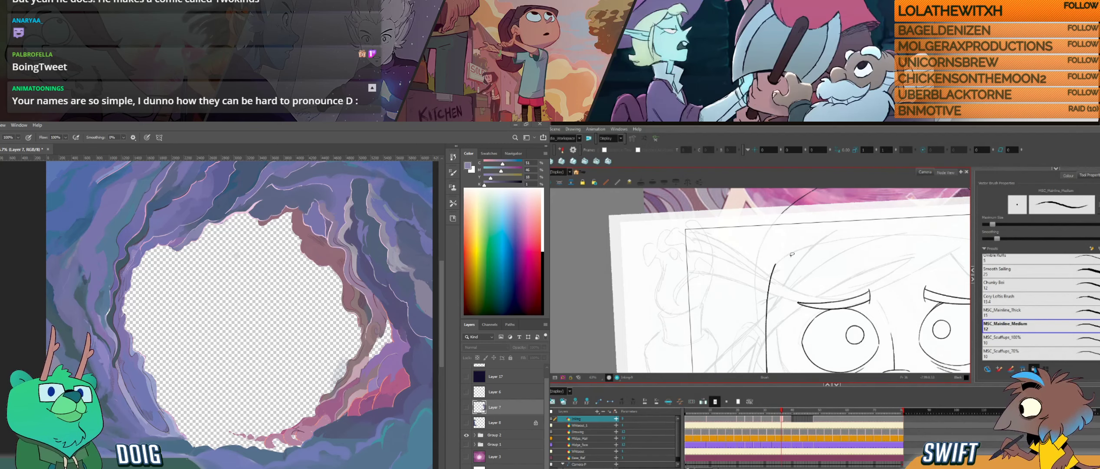
- Turn the canvas sideways and ink the forehead curve from above the brows to the face contour, redoing the first attempt
{"action": "left_click_drag", "start_coordinate": [751, 335], "coordinate": [818, 348]}
{"action": "left_click_drag", "start_coordinate": [824, 306], "coordinate": [813, 329]}
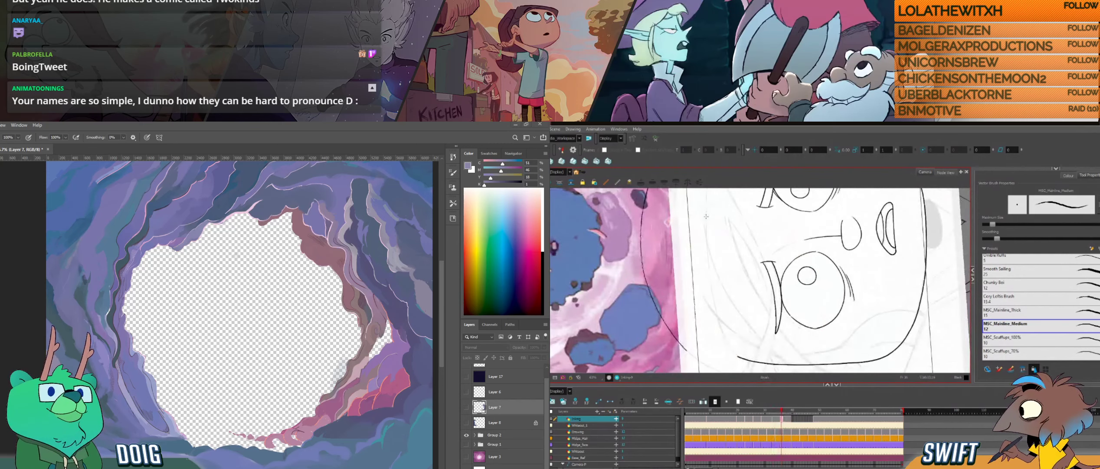
{"action": "left_click_drag", "start_coordinate": [705, 219], "coordinate": [722, 333]}
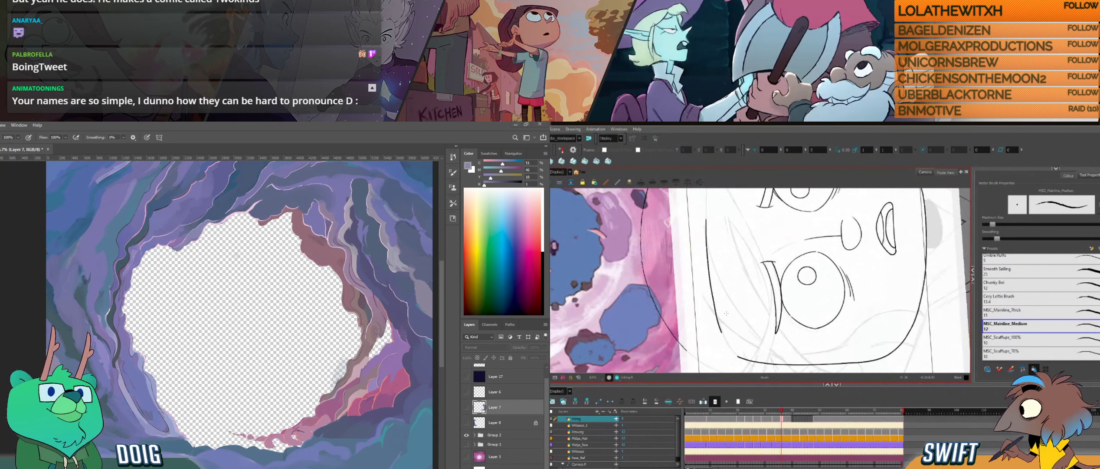
{"action": "key", "text": "ctrl+z"}
{"action": "left_click_drag", "start_coordinate": [706, 219], "coordinate": [730, 348]}
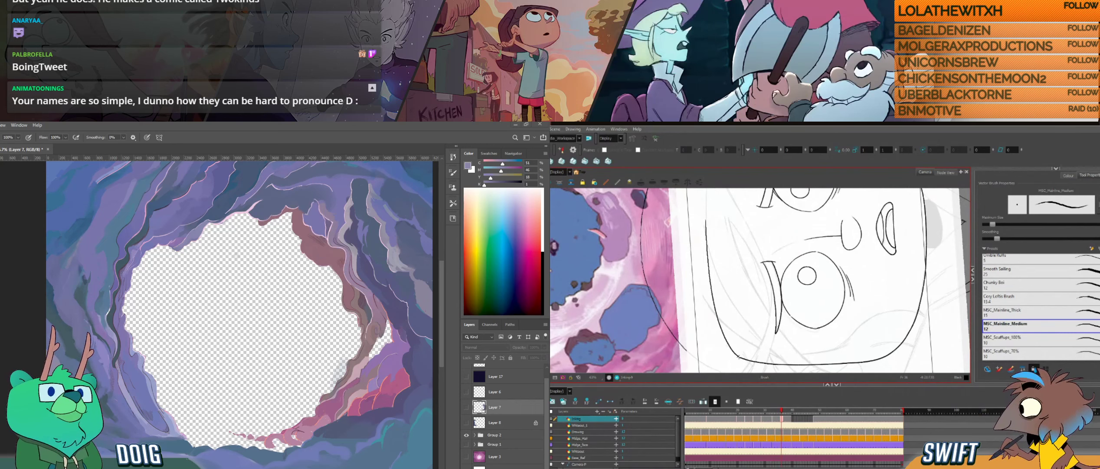
- Check the forehead curve against the neighbouring drawing, and nudge its end where it meets the face contour
{"action": "key", "text": "f"}
{"action": "key", "text": "g"}
{"action": "key", "text": "f"}
{"action": "key", "text": "g"}
{"action": "key", "text": "f"}
{"action": "key", "text": "g"}
{"action": "key", "text": "alt+s"}
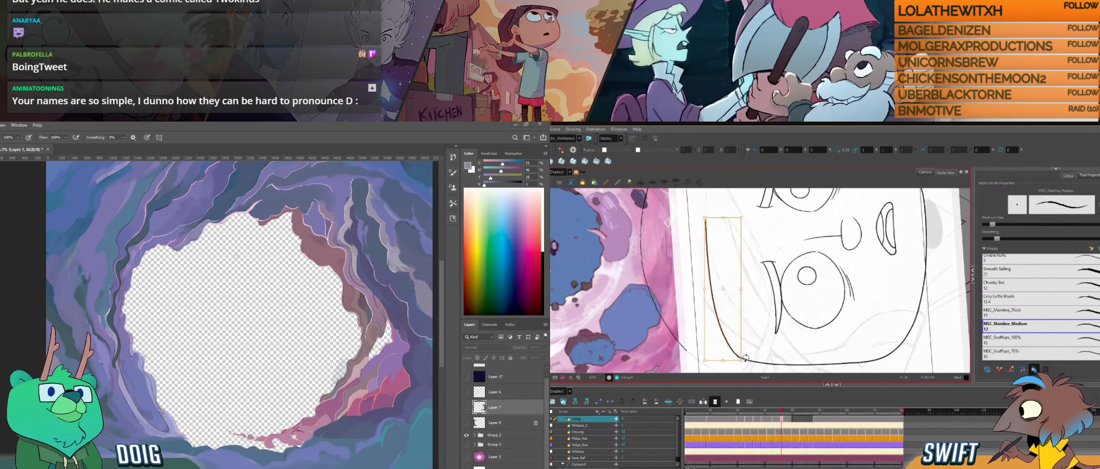
{"action": "left_click_drag", "start_coordinate": [737, 360], "coordinate": [735, 360]}
{"action": "key", "text": "alt+b"}
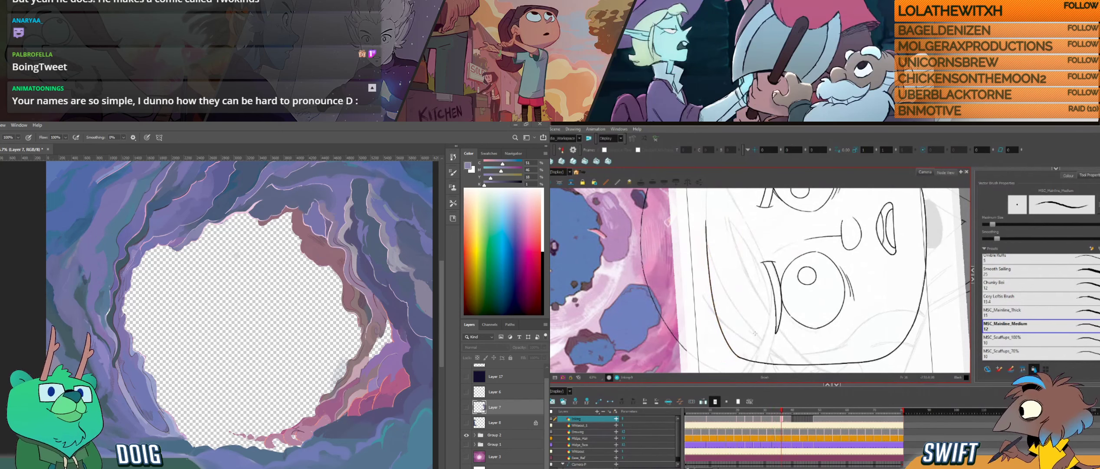
- Flip through the neighbouring drawings to examine how the forehead and face outline move between them
{"action": "key", "text": "g"}
{"action": "key", "text": "f"}
{"action": "key", "text": "f"}
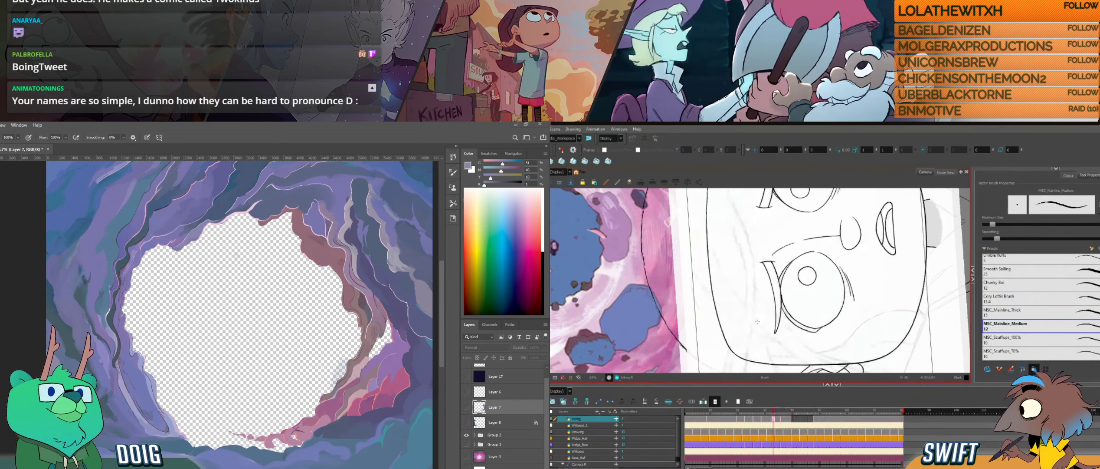
{"action": "key", "text": "g"}
{"action": "key", "text": "f"}
{"action": "key", "text": "g"}
{"action": "key", "text": "f"}
{"action": "key", "text": "f"}
{"action": "key", "text": "f"}
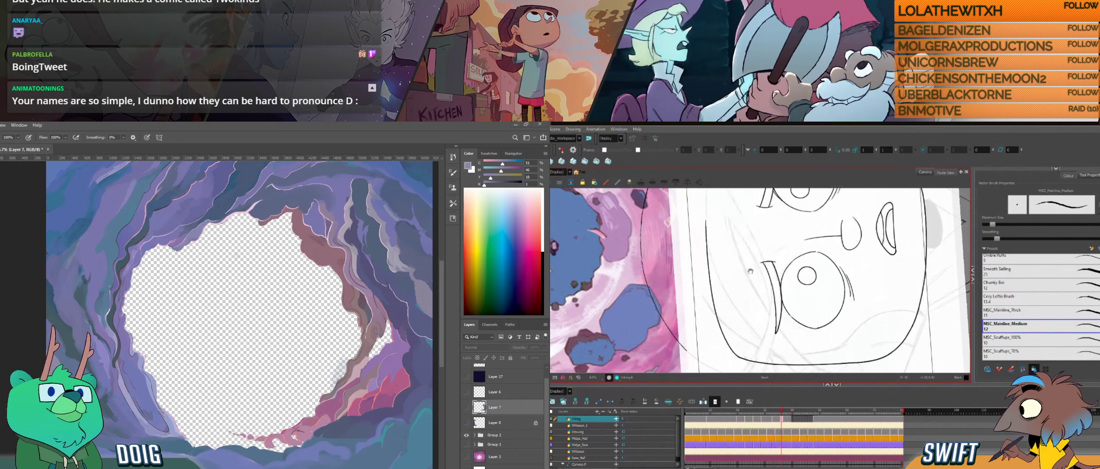
{"action": "key", "text": "g"}
{"action": "key", "text": "g"}
{"action": "key", "text": "g"}
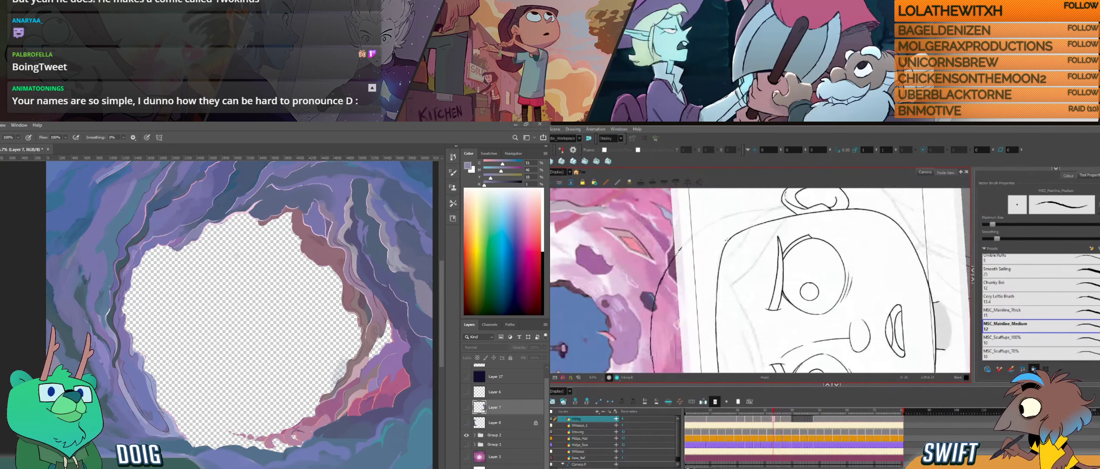
- Ink the other side of the forehead around its corner towards the temple, and compare it with the previous drawing
{"action": "left_click_drag", "start_coordinate": [719, 261], "coordinate": [714, 320]}
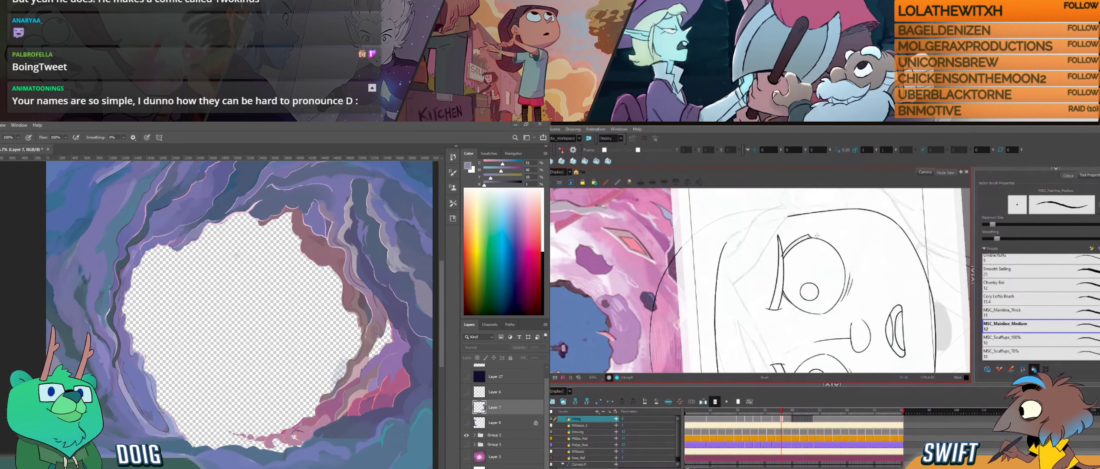
{"action": "left_click_drag", "start_coordinate": [829, 252], "coordinate": [750, 364]}
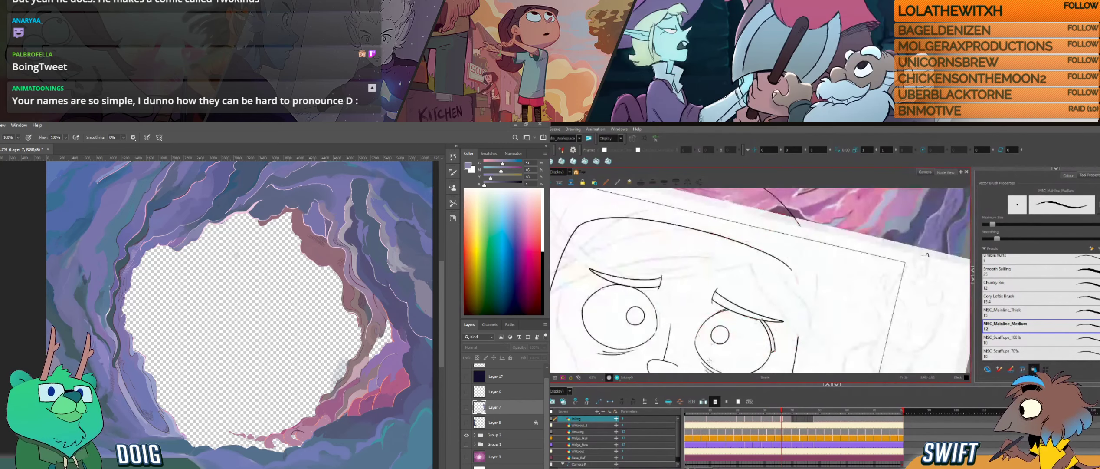
{"action": "left_click_drag", "start_coordinate": [814, 302], "coordinate": [832, 292]}
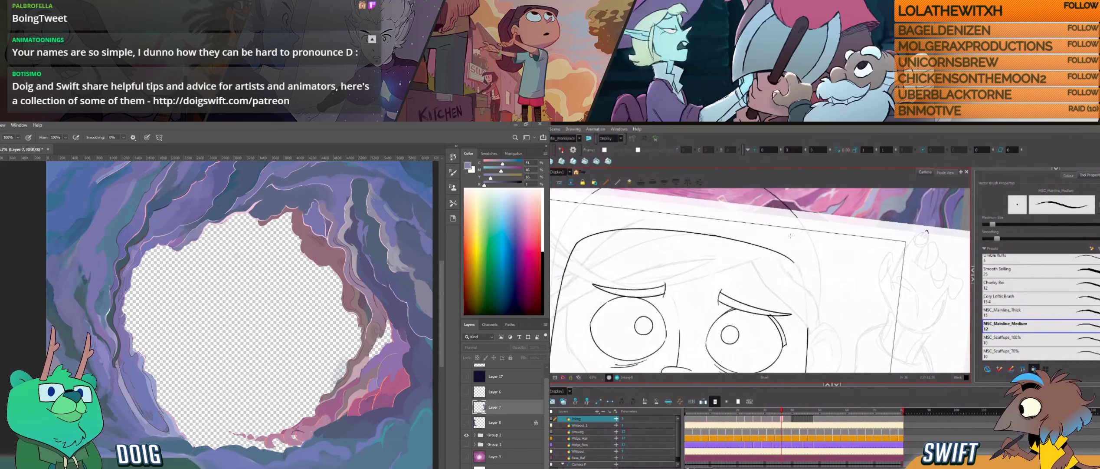
{"action": "key", "text": "f"}
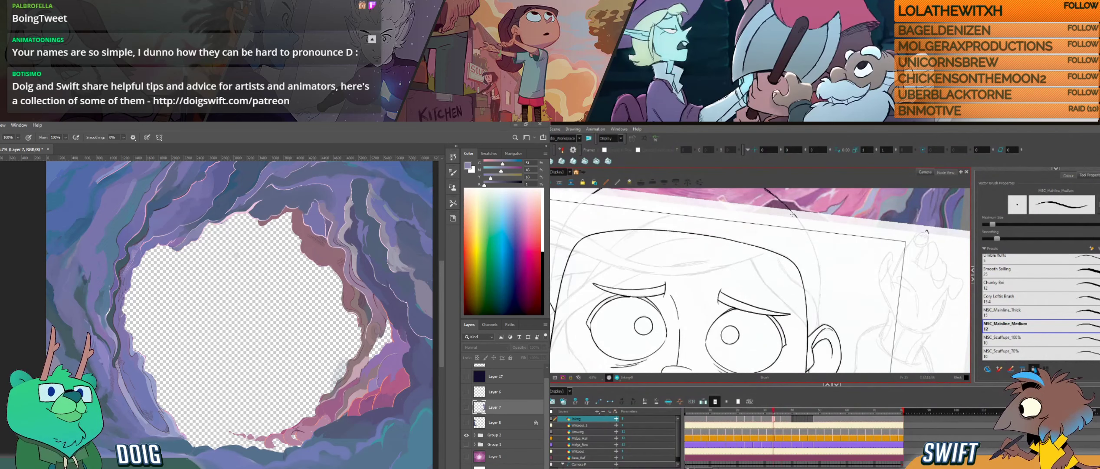
{"action": "key", "text": "g"}
{"action": "key", "text": "f"}
{"action": "key", "text": "g"}
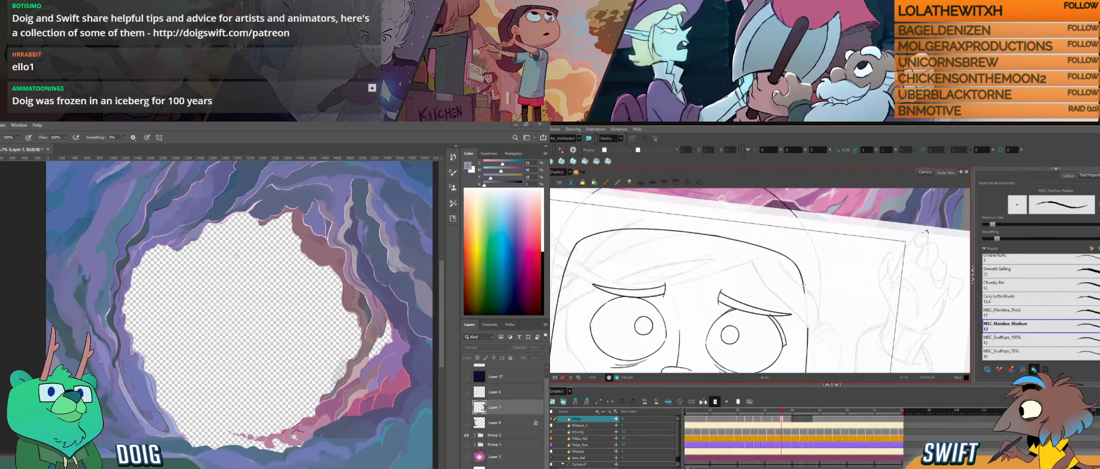
- Join the forehead corner to the side of the face with a short temple line, redoing unsatisfactory strokes
{"action": "left_click_drag", "start_coordinate": [804, 289], "coordinate": [805, 300]}
{"action": "key", "text": "f"}
{"action": "key", "text": "g"}
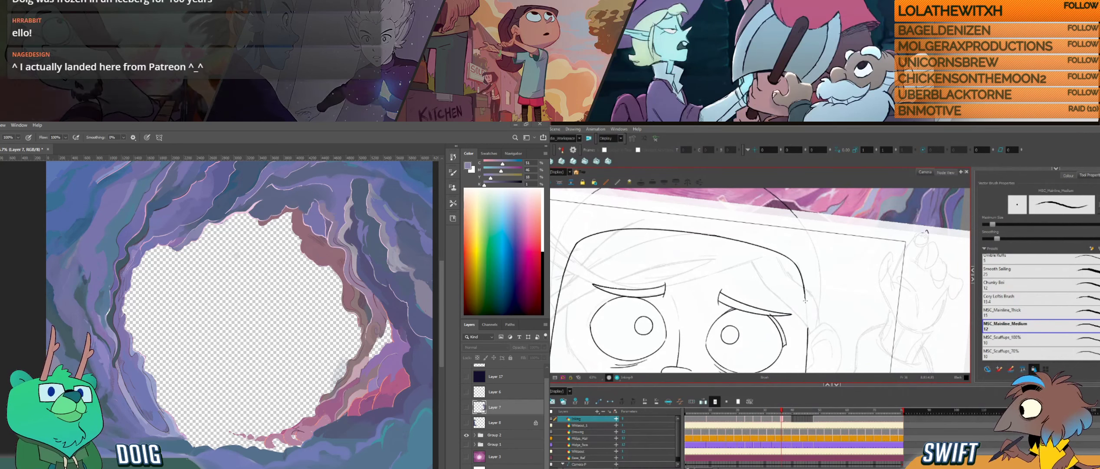
{"action": "left_click_drag", "start_coordinate": [804, 286], "coordinate": [807, 315]}
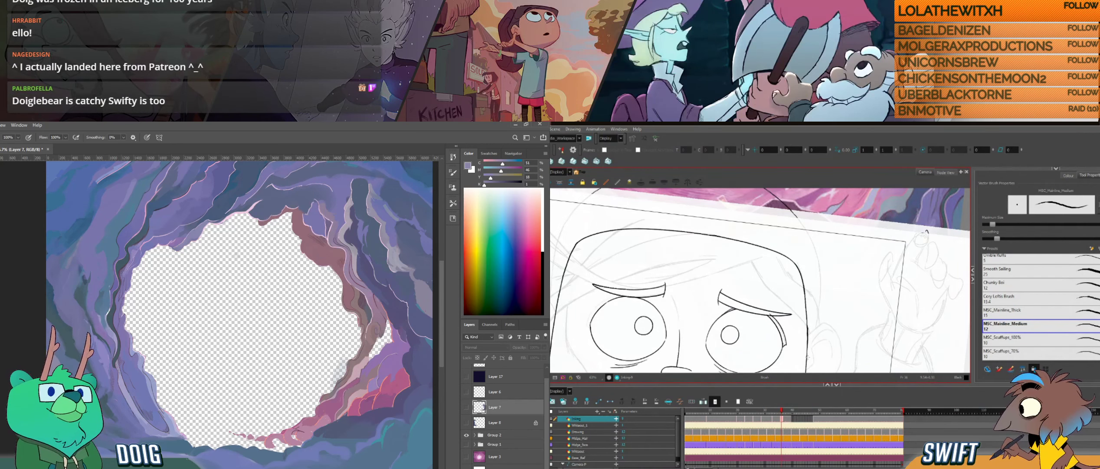
{"action": "key", "text": "ctrl+z"}
{"action": "left_click_drag", "start_coordinate": [806, 297], "coordinate": [807, 321]}
{"action": "key", "text": "ctrl+z"}
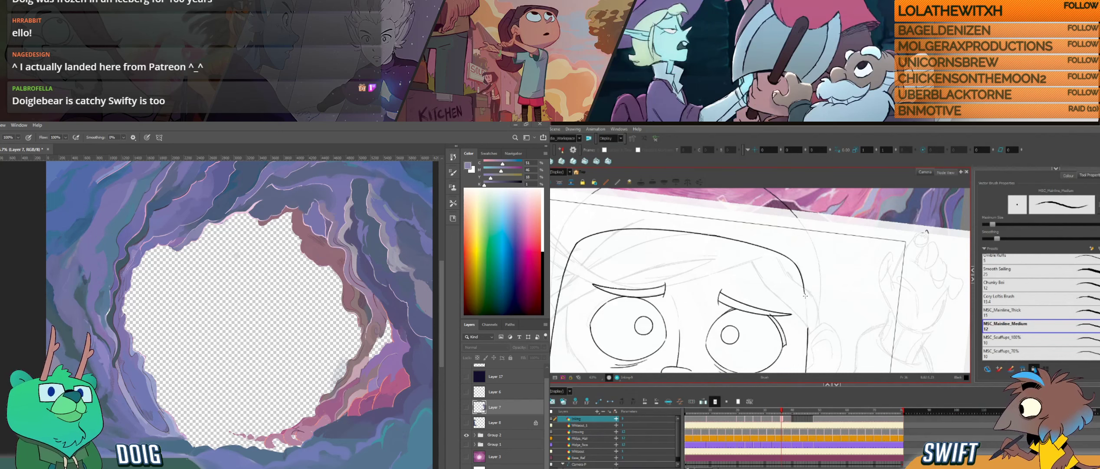
{"action": "left_click_drag", "start_coordinate": [807, 318], "coordinate": [808, 329]}
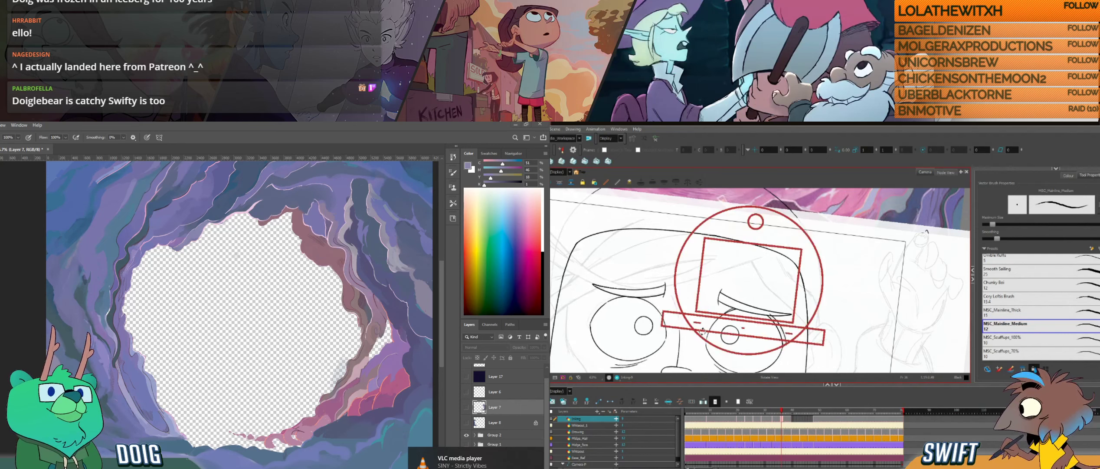
- Redo the short temple line joining the forehead corner to the side of the face, and compare it with the previous drawing
{"action": "left_click_drag", "start_coordinate": [702, 332], "coordinate": [728, 340]}
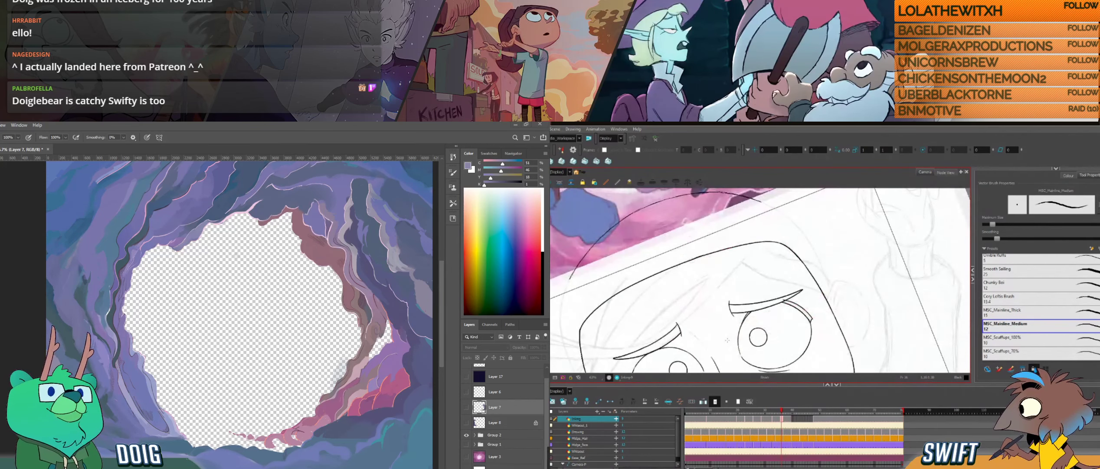
{"action": "left_click_drag", "start_coordinate": [743, 283], "coordinate": [867, 230]}
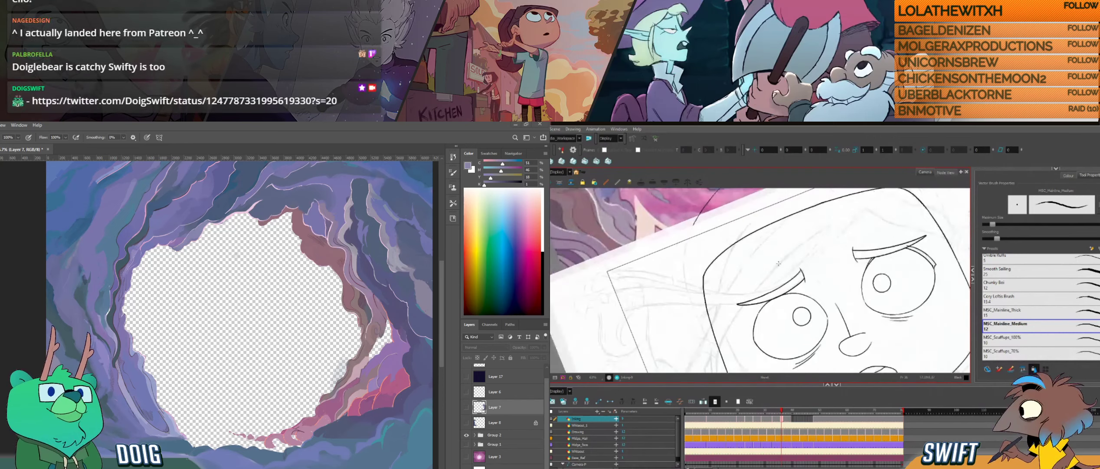
{"action": "mouse_move", "coordinate": [730, 316]}
{"action": "left_mouse_down"}
{"action": "mouse_move", "coordinate": [725, 306]}
{"action": "mouse_move", "coordinate": [736, 319]}
{"action": "left_mouse_up"}
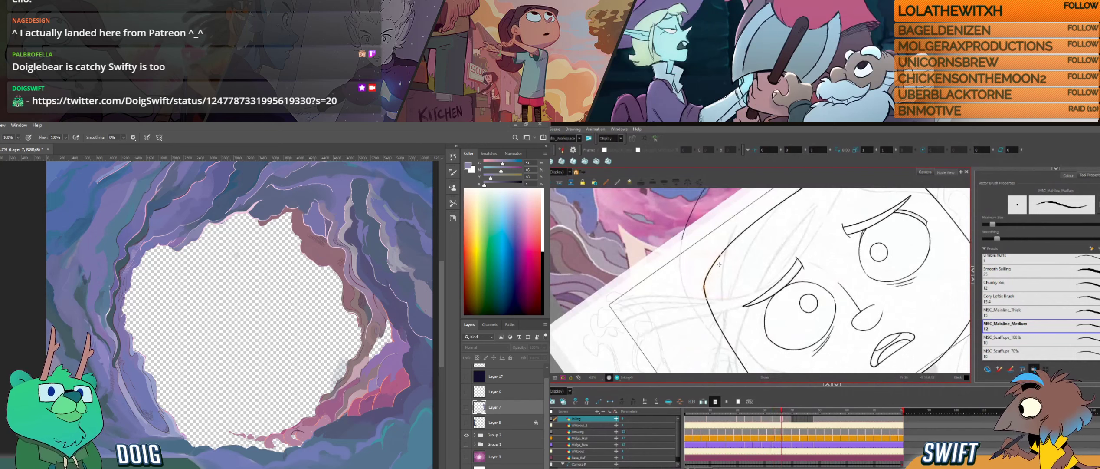
{"action": "key", "text": "ctrl+z"}
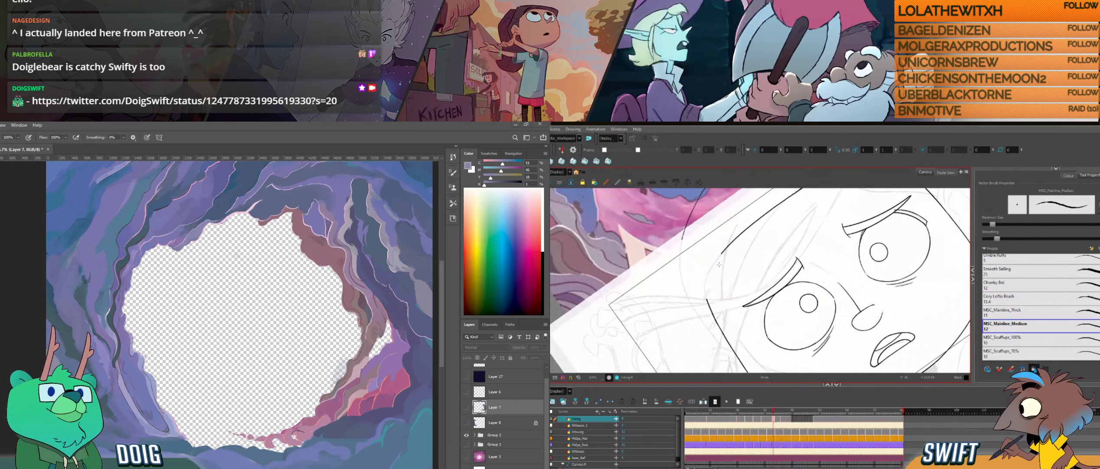
{"action": "key", "text": "g"}
{"action": "key", "text": "f"}
{"action": "key", "text": "g"}
{"action": "left_click_drag", "start_coordinate": [704, 285], "coordinate": [728, 248]}
{"action": "key", "text": "f"}
{"action": "key", "text": "g"}
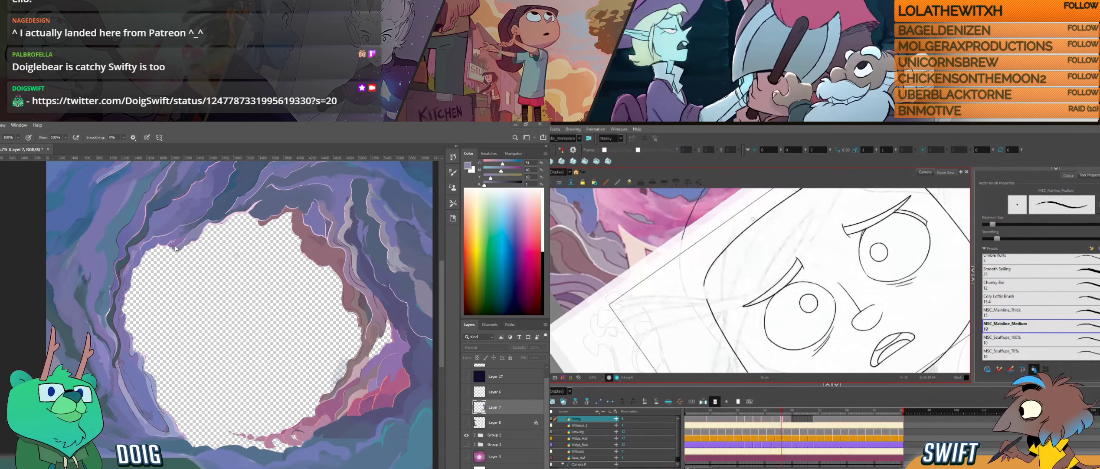
- Switch to Photoshop, expand the layer group below Layer 8, and show Layer 7 on its own
{"action": "left_click", "coordinate": [142, 309]}
{"action": "left_click", "coordinate": [201, 263]}
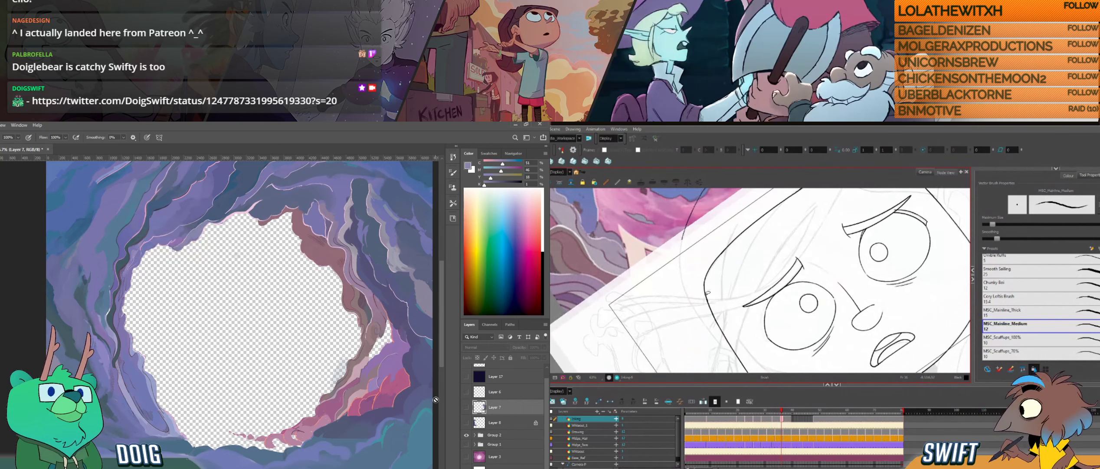
{"action": "left_click", "coordinate": [475, 434]}
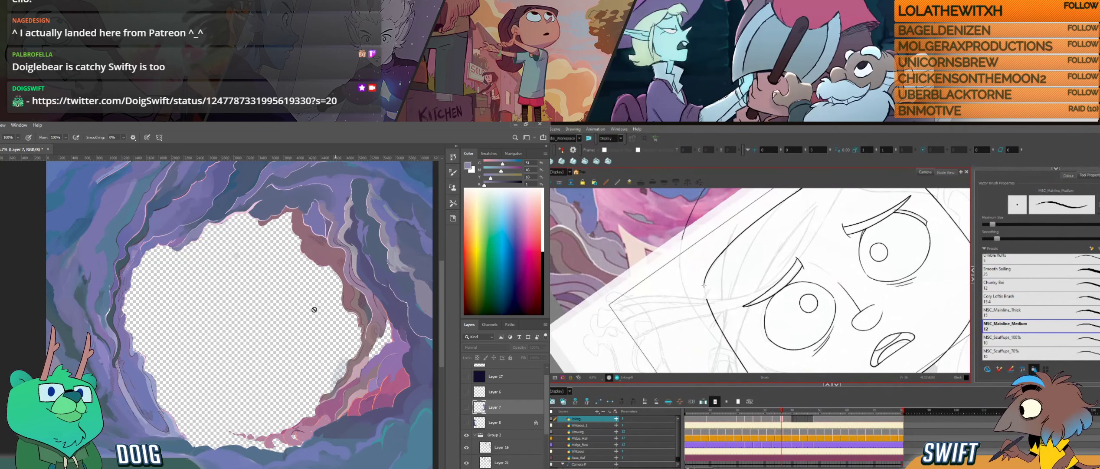
{"action": "left_click_drag", "start_coordinate": [159, 365], "coordinate": [128, 287]}
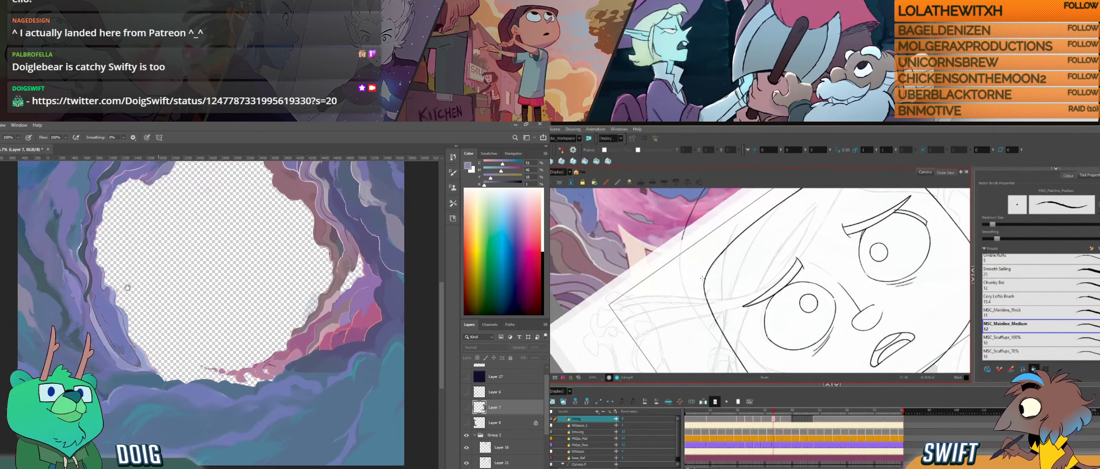
{"action": "left_click", "coordinate": [465, 409]}
{"action": "left_click", "coordinate": [465, 408]}
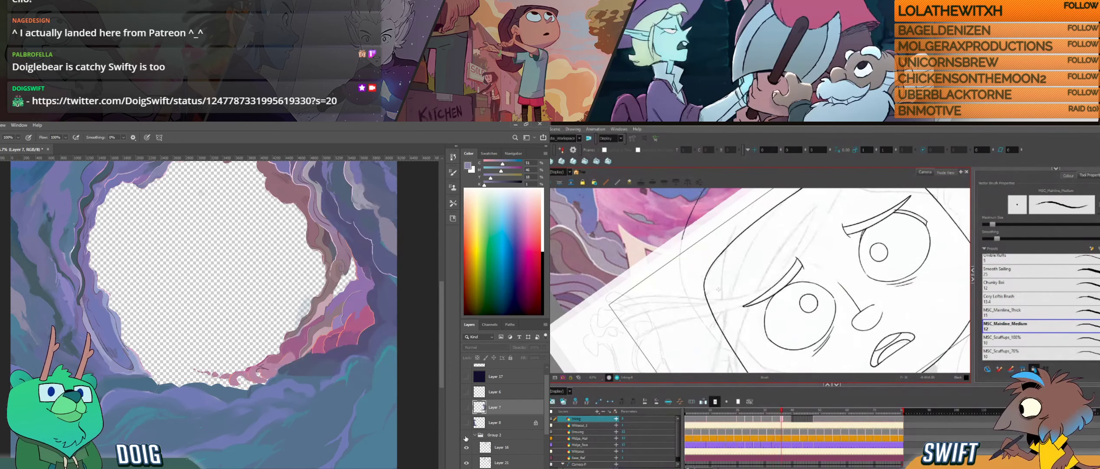
{"action": "left_click", "coordinate": [466, 436]}
{"action": "left_click", "coordinate": [465, 409]}
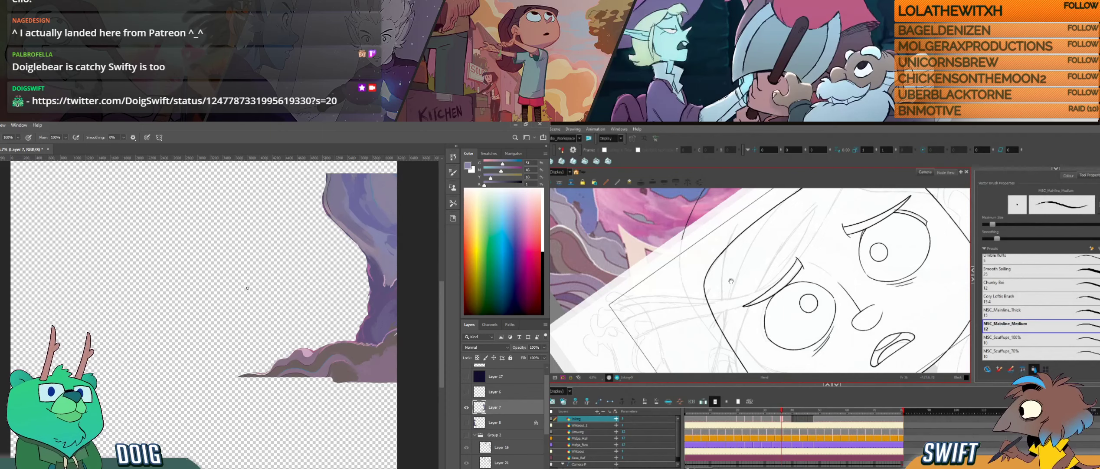
- Try a small stroke over the temple corner in Harmony, undo it, and compare the outline with the previous drawing
{"action": "left_click_drag", "start_coordinate": [730, 277], "coordinate": [724, 304]}
{"action": "key", "text": "ctrl+plus"}
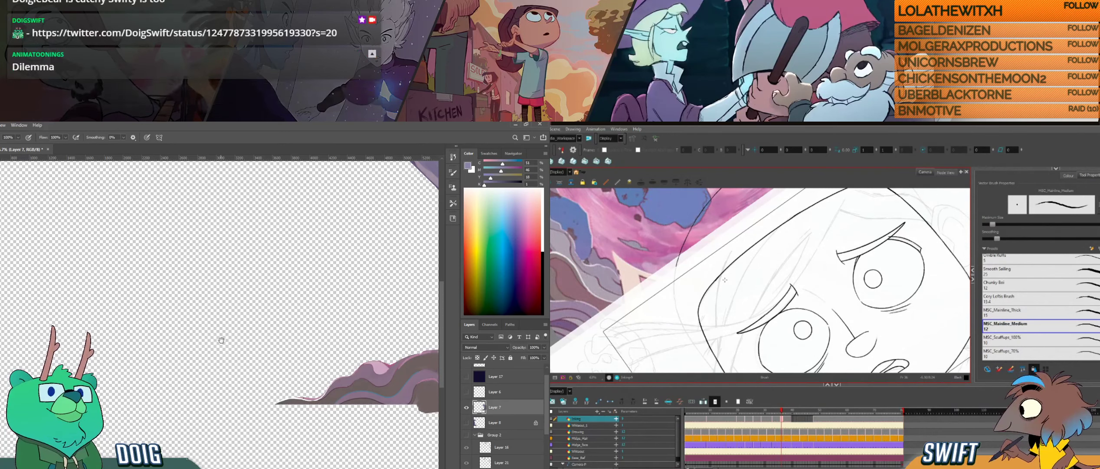
{"action": "mouse_move", "coordinate": [715, 287]}
{"action": "left_mouse_down"}
{"action": "mouse_move", "coordinate": [723, 275]}
{"action": "mouse_move", "coordinate": [716, 285]}
{"action": "left_mouse_up"}
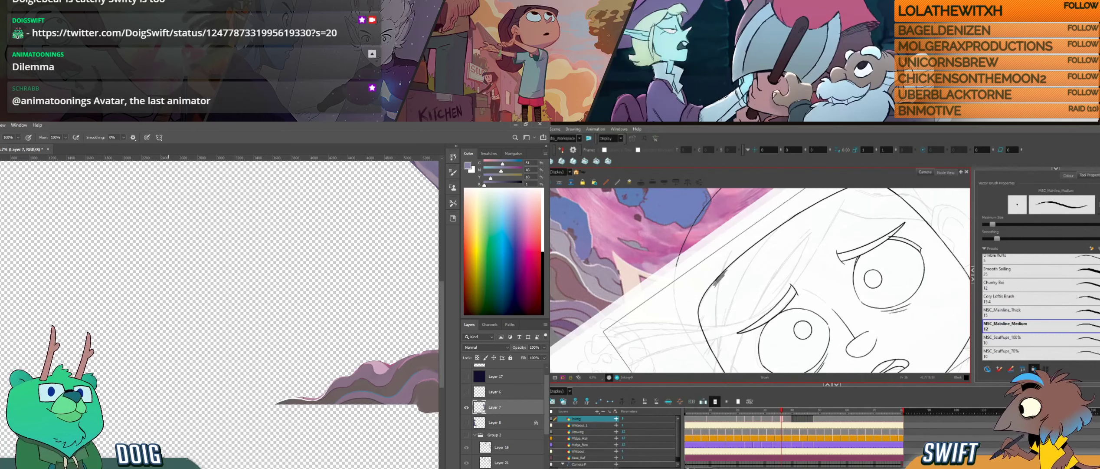
{"action": "key", "text": "ctrl+z"}
{"action": "key", "text": "alt+e"}
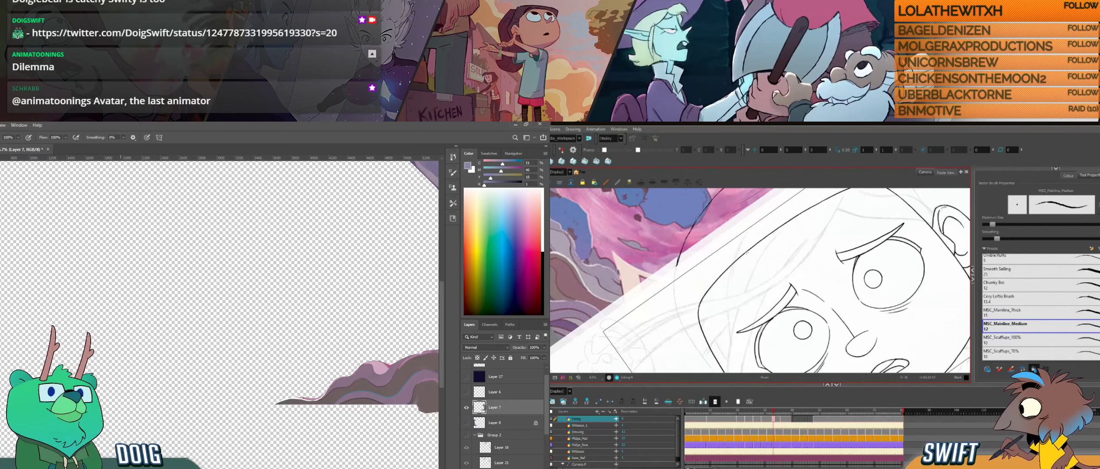
{"action": "key", "text": "alt+b"}
{"action": "key", "text": "space"}
- Try a short brush stroke in the empty area of Layer 7 in Photoshop
{"action": "mouse_move", "coordinate": [896, 263]}
{"action": "left_mouse_down"}
{"action": "mouse_move", "coordinate": [873, 264]}
{"action": "mouse_move", "coordinate": [847, 232]}
{"action": "left_mouse_up"}
{"action": "left_click_drag", "start_coordinate": [214, 320], "coordinate": [235, 337]}
{"action": "mouse_move", "coordinate": [896, 234]}
{"action": "left_mouse_down"}
{"action": "mouse_move", "coordinate": [832, 235]}
{"action": "mouse_move", "coordinate": [832, 266]}
{"action": "left_mouse_up"}
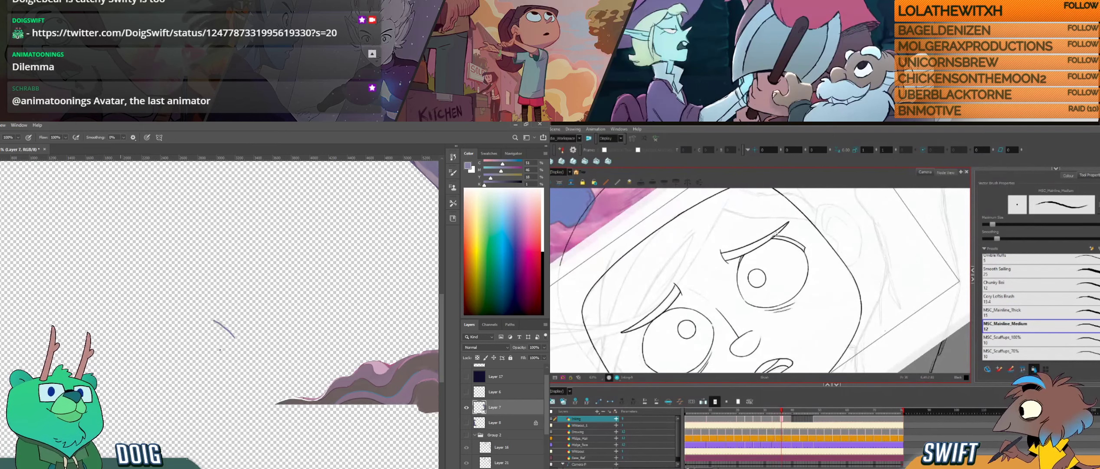
{"action": "key", "text": "alt+b"}
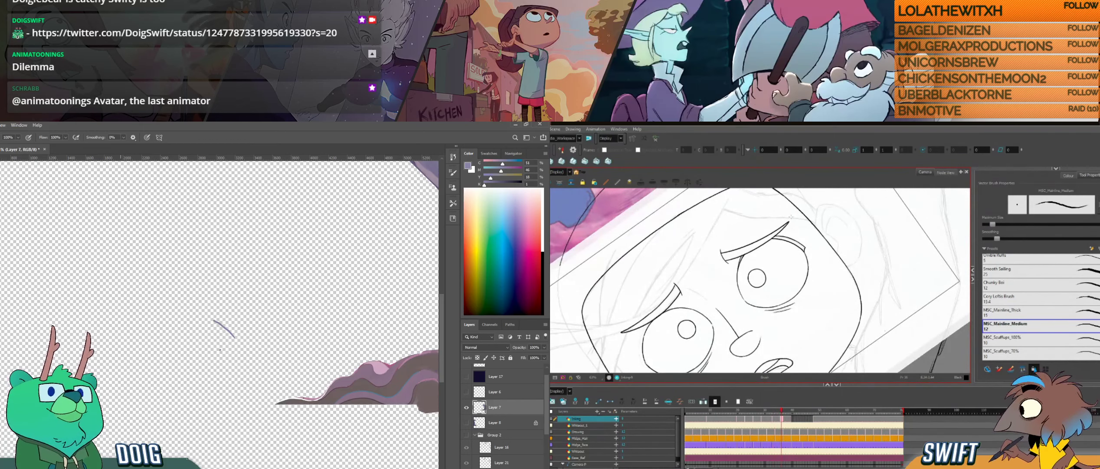
{"action": "left_click_drag", "start_coordinate": [682, 322], "coordinate": [710, 303]}
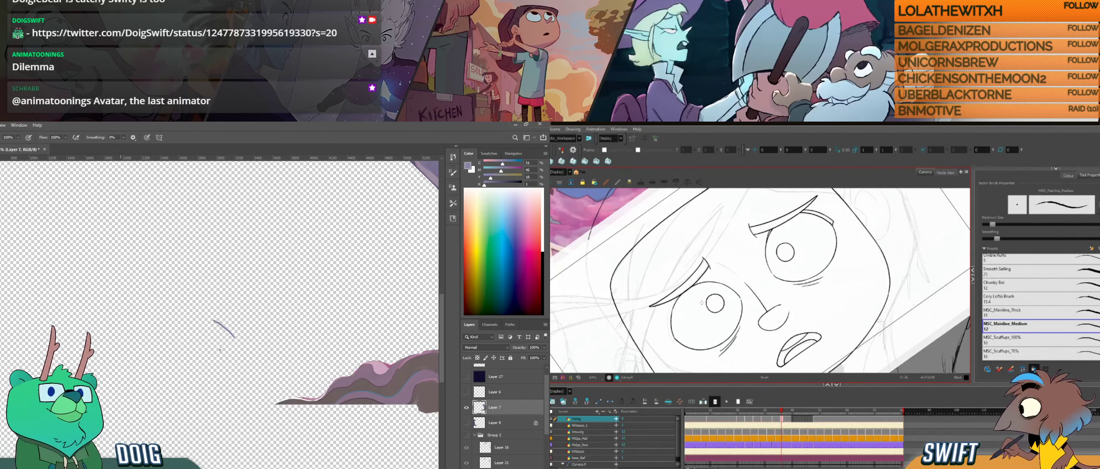
{"action": "key", "text": "ctrl+alt"}
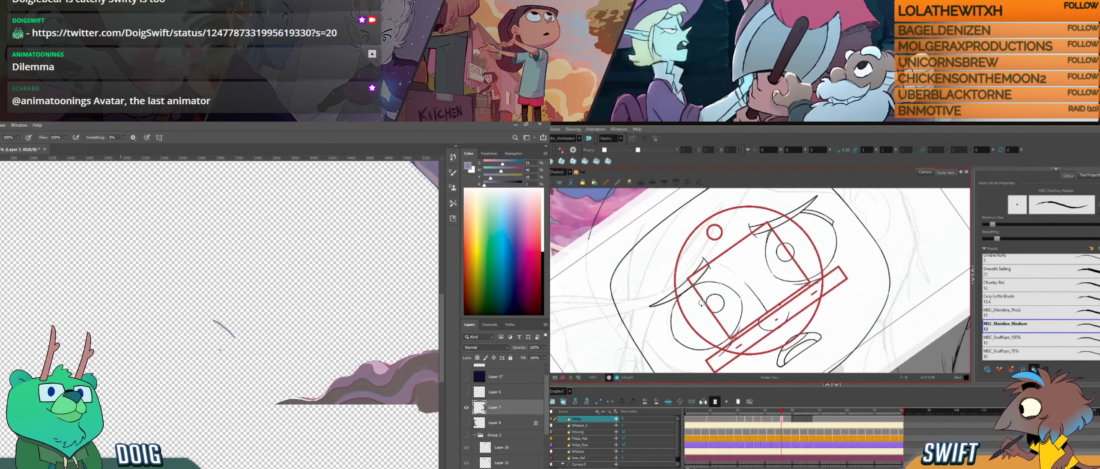
{"action": "mouse_move", "coordinate": [698, 312]}
{"action": "left_mouse_down"}
{"action": "mouse_move", "coordinate": [708, 282]}
{"action": "mouse_move", "coordinate": [743, 296]}
{"action": "left_mouse_up"}
{"action": "key", "text": "period"}
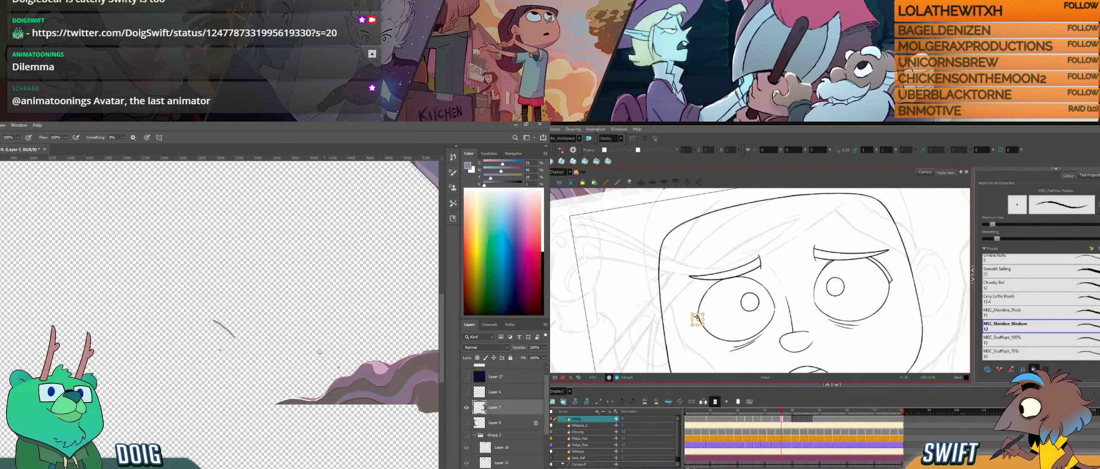
- Lasso and delete the stray marks on Layer 7 in Photoshop, and ink the outer lid line of the temple-side eye in Harmony
{"action": "mouse_move", "coordinate": [266, 327]}
{"action": "left_mouse_down"}
{"action": "mouse_move", "coordinate": [136, 323]}
{"action": "mouse_move", "coordinate": [200, 328]}
{"action": "left_mouse_up"}
{"action": "key", "text": "l"}
{"action": "left_click_drag", "start_coordinate": [721, 341], "coordinate": [744, 344]}
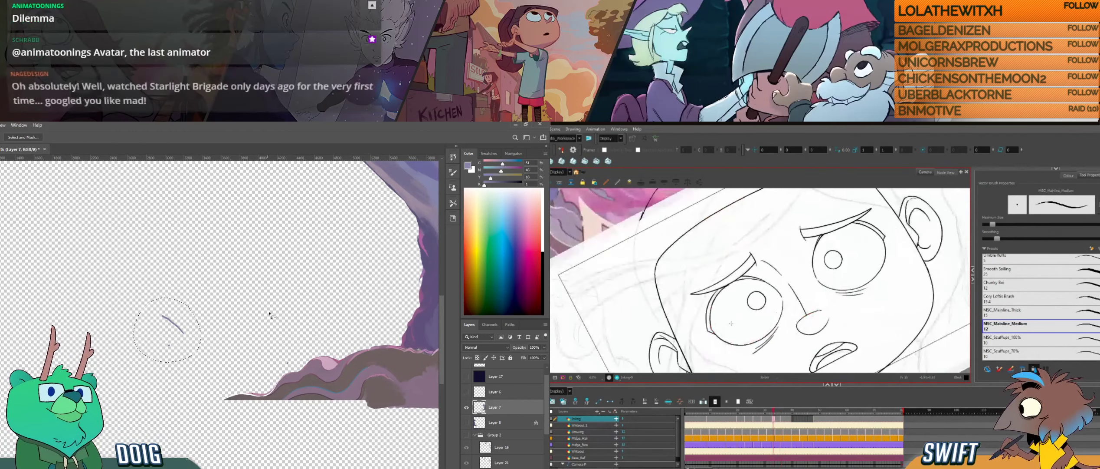
{"action": "key", "text": "Delete"}
{"action": "left_click_drag", "start_coordinate": [285, 352], "coordinate": [278, 353]}
{"action": "left_click_drag", "start_coordinate": [706, 316], "coordinate": [716, 292]}
{"action": "key", "text": "Delete"}
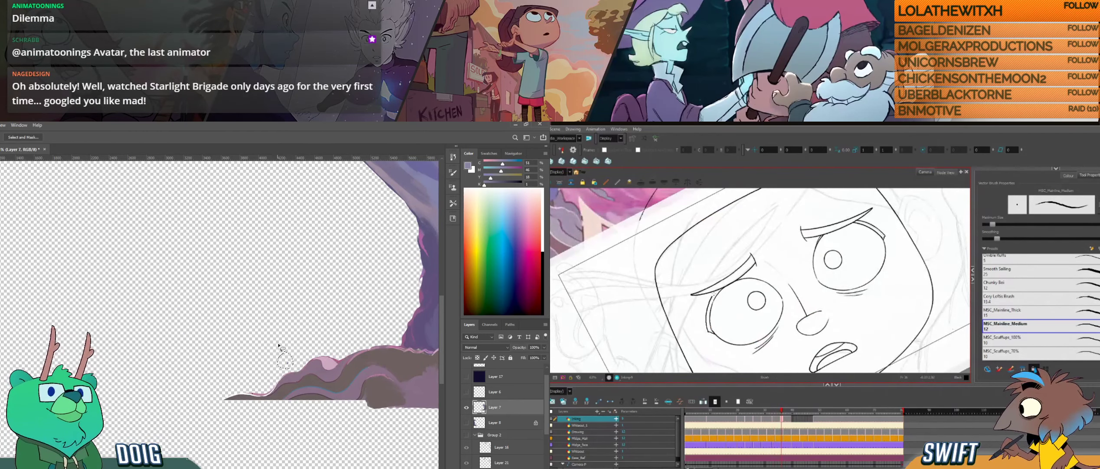
{"action": "key", "text": "ctrl+d"}
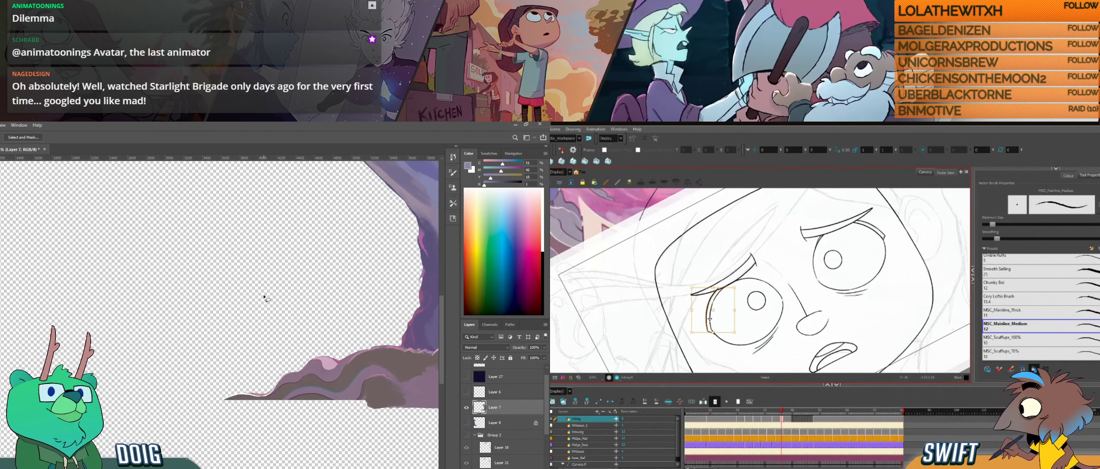
- Sample the purple, brown and pink rock colours on Layer 7 to touch up the ground at the foot of the rock pillar
{"action": "left_click_drag", "start_coordinate": [274, 293], "coordinate": [109, 306]}
{"action": "left_click_drag", "start_coordinate": [225, 298], "coordinate": [139, 275]}
{"action": "key", "text": "i"}
{"action": "left_click", "coordinate": [169, 320]}
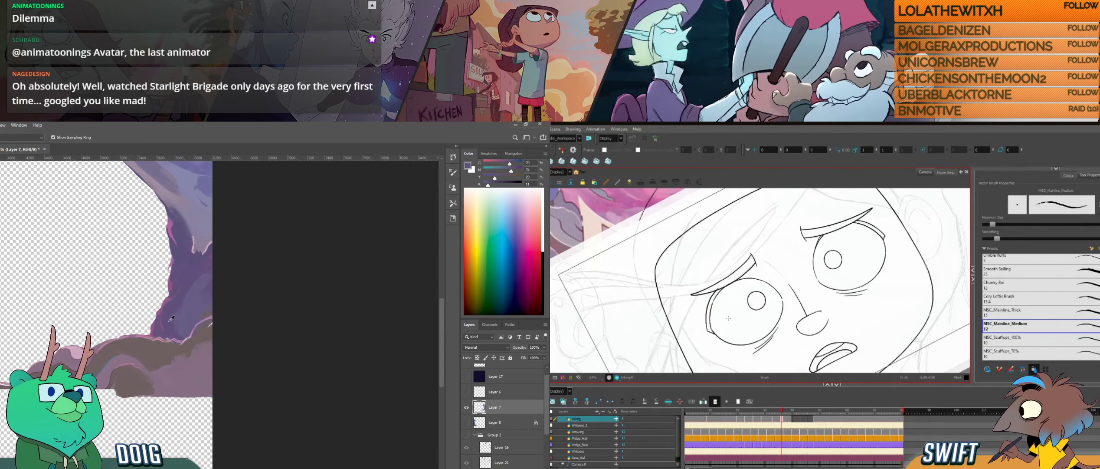
{"action": "key", "text": "b"}
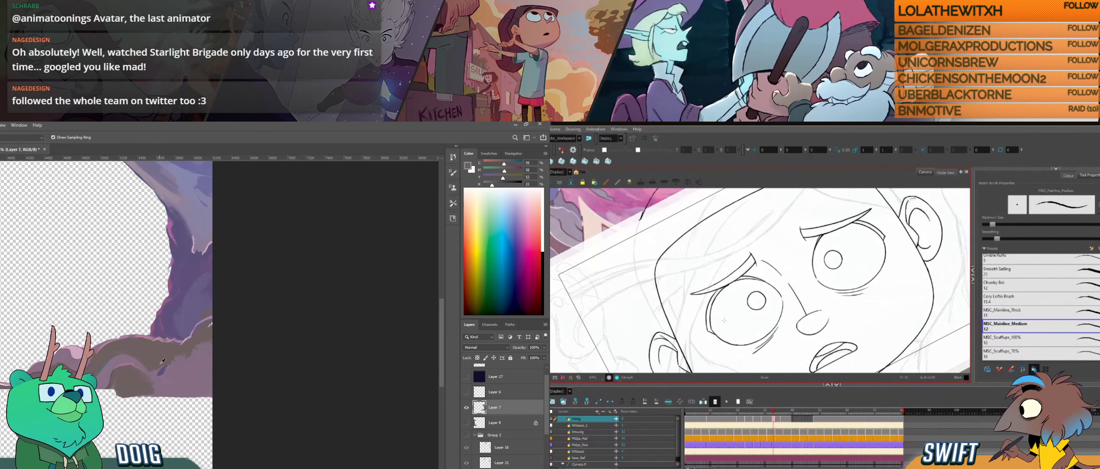
{"action": "left_click", "coordinate": [166, 366], "text": "alt"}
{"action": "left_click_drag", "start_coordinate": [174, 346], "coordinate": [175, 346]}
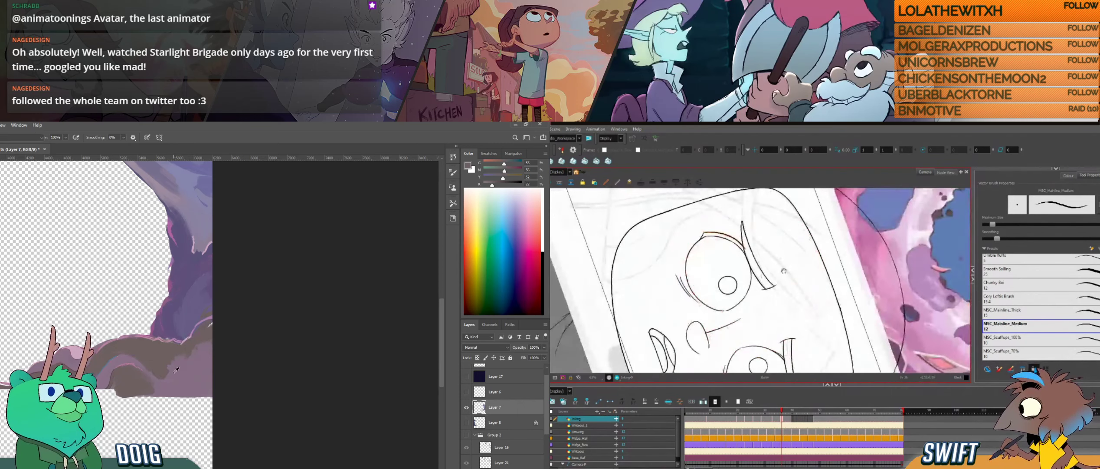
{"action": "left_click", "coordinate": [165, 354], "text": "alt"}
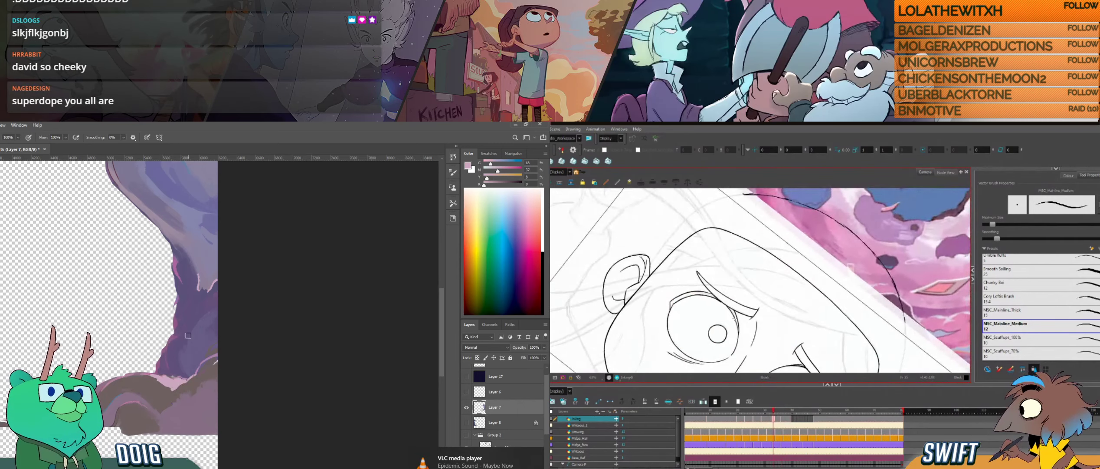
{"action": "left_click", "coordinate": [174, 385], "text": "alt"}
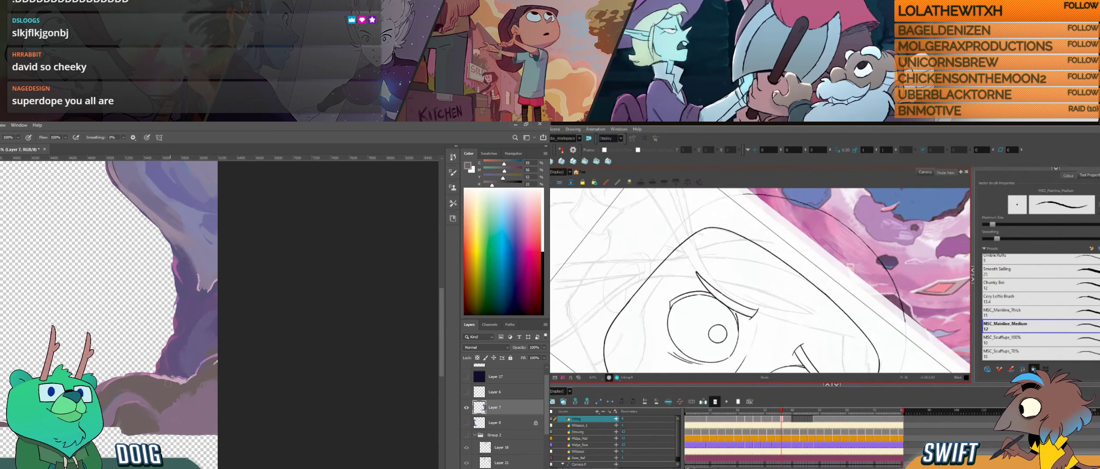
- Sample the purple at the rock pillar's cut-off top and start painting it upward past the flat edge on Layer 7
{"action": "mouse_move", "coordinate": [757, 335]}
{"action": "left_mouse_down"}
{"action": "mouse_move", "coordinate": [798, 315]}
{"action": "mouse_move", "coordinate": [738, 342]}
{"action": "left_mouse_up"}
{"action": "left_click_drag", "start_coordinate": [136, 215], "coordinate": [123, 285]}
{"action": "left_click", "coordinate": [136, 272], "text": "alt"}
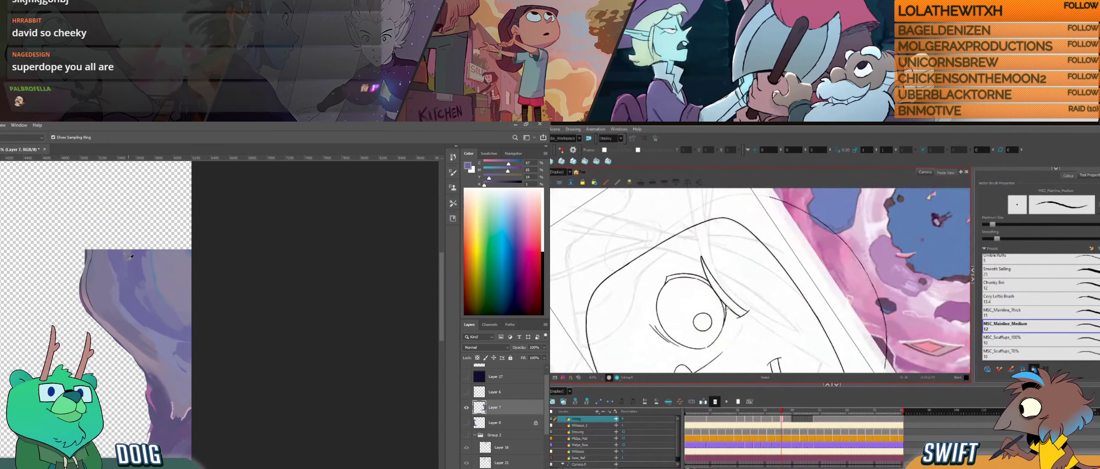
{"action": "key", "text": "alt+s"}
{"action": "left_click", "coordinate": [727, 324]}
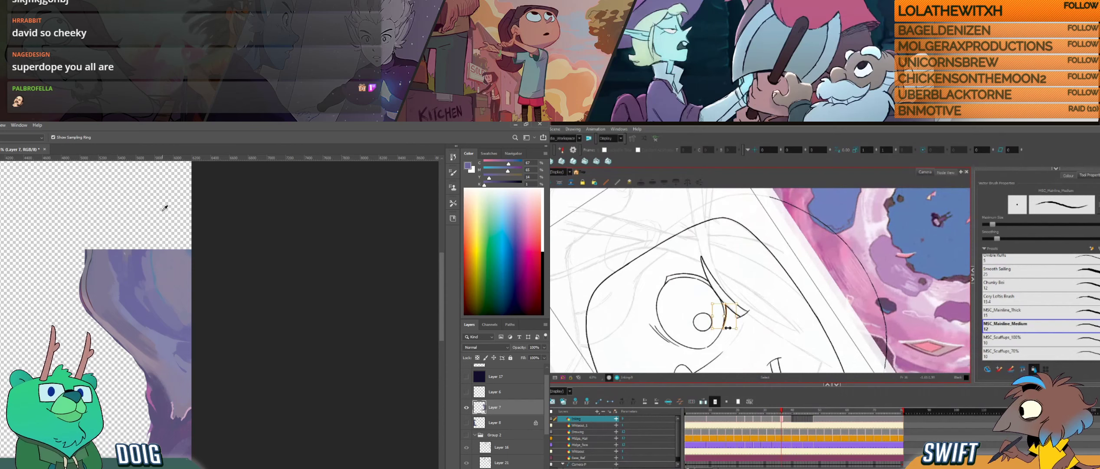
{"action": "left_click", "coordinate": [135, 258], "text": "alt"}
{"action": "left_click_drag", "start_coordinate": [135, 249], "coordinate": [135, 245]}
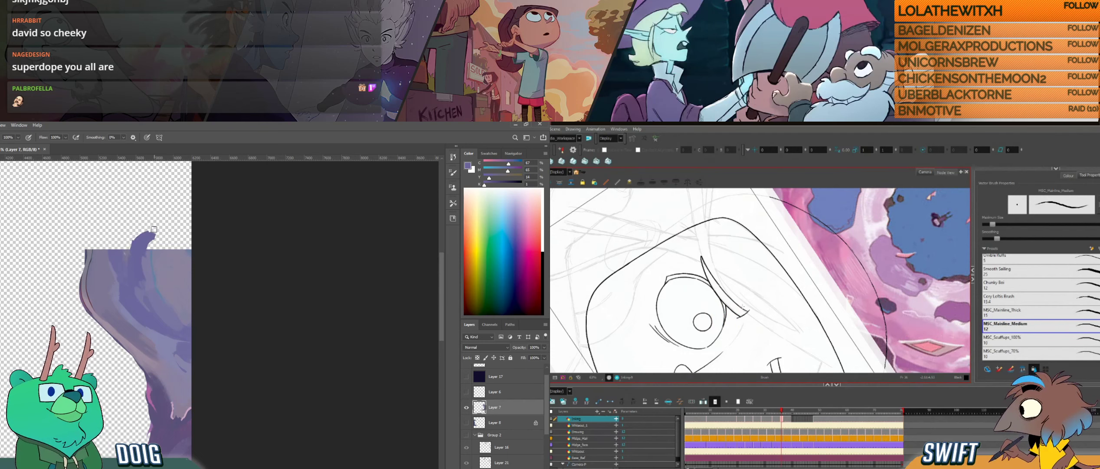
- Flip between the neighbouring drawings in Harmony to compare the eye and eyebrow lines
{"action": "key", "text": "f"}
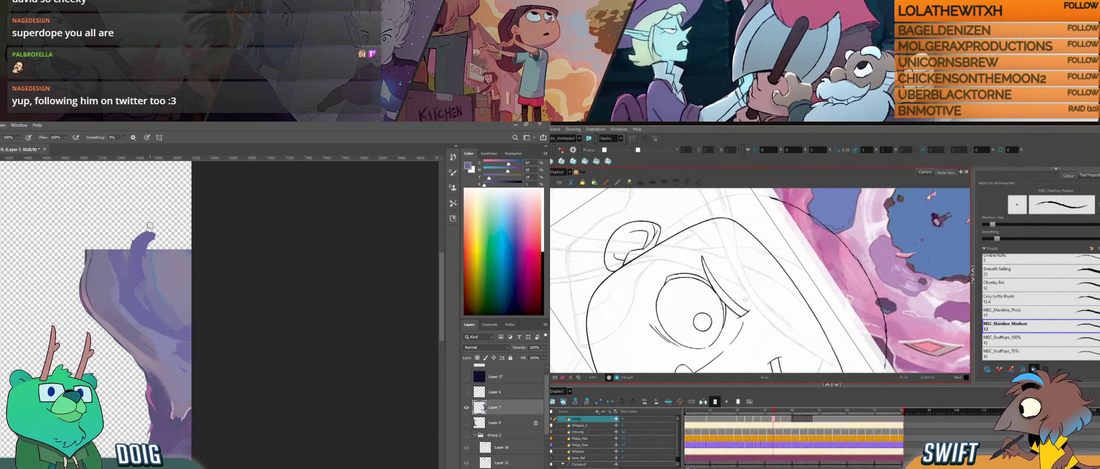
{"action": "key", "text": "g"}
{"action": "key", "text": "f"}
{"action": "key", "text": "g"}
{"action": "key", "text": "f"}
{"action": "key", "text": "g"}
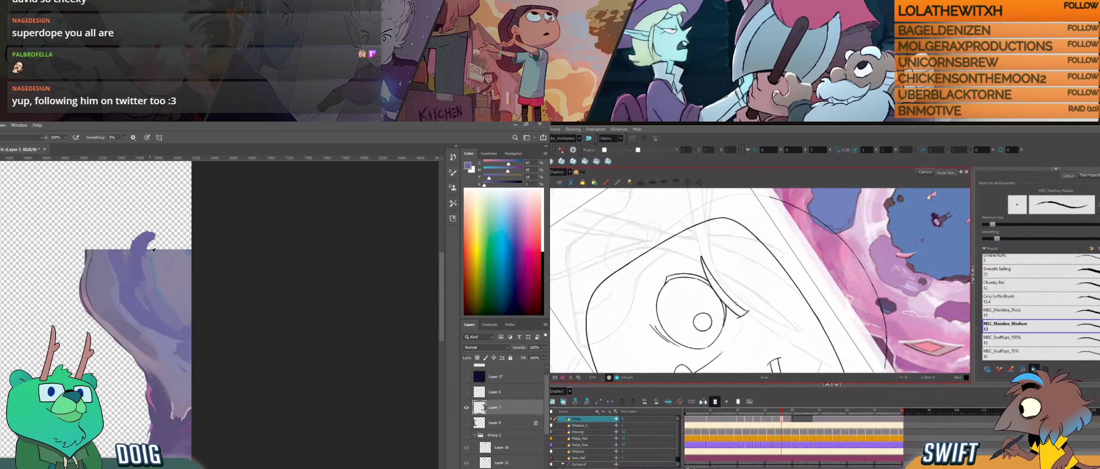
{"action": "key", "text": "f"}
- Build up the rock pillar's upward extension on Layer 7 in Photoshop with sampled purple strokes
{"action": "left_click", "coordinate": [149, 258], "text": "alt"}
{"action": "key", "text": "g"}
{"action": "key", "text": "f"}
{"action": "left_click_drag", "start_coordinate": [149, 256], "coordinate": [155, 238]}
{"action": "key", "text": "g"}
{"action": "mouse_move", "coordinate": [740, 309]}
{"action": "left_mouse_down"}
{"action": "mouse_move", "coordinate": [752, 303]}
{"action": "mouse_move", "coordinate": [763, 265]}
{"action": "left_mouse_up"}
{"action": "left_click_drag", "start_coordinate": [764, 295], "coordinate": [743, 305]}
- Widen the pillar's painted top to the canvas edge in Photoshop, and clean up the eye's outer lid line in Harmony
{"action": "left_click", "coordinate": [155, 270], "text": "alt"}
{"action": "left_click_drag", "start_coordinate": [155, 255], "coordinate": [159, 239]}
{"action": "left_click", "coordinate": [739, 312]}
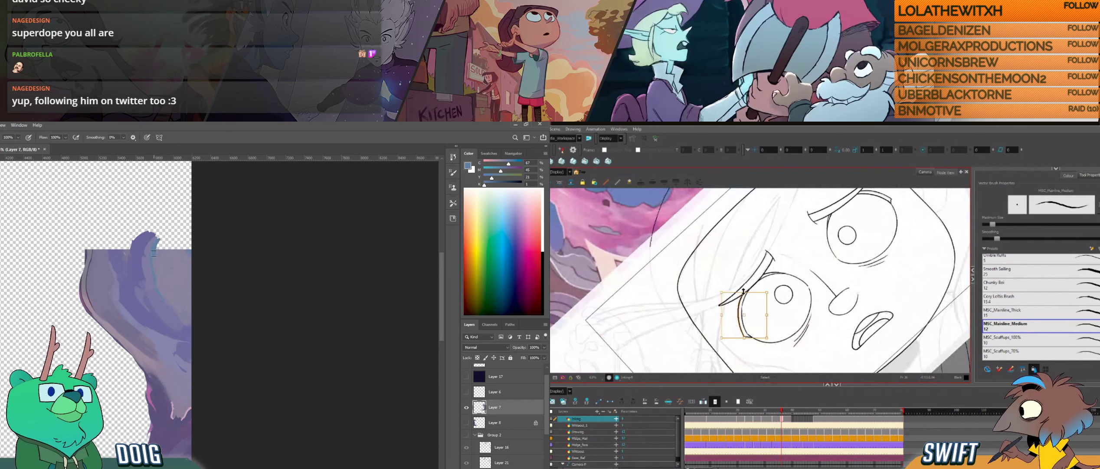
{"action": "left_click", "coordinate": [157, 259], "text": "alt"}
{"action": "key", "text": "Delete"}
{"action": "mouse_move", "coordinate": [158, 255]}
{"action": "left_mouse_down"}
{"action": "mouse_move", "coordinate": [180, 227]}
{"action": "mouse_move", "coordinate": [164, 245]}
{"action": "mouse_move", "coordinate": [180, 252]}
{"action": "mouse_move", "coordinate": [163, 246]}
{"action": "mouse_move", "coordinate": [184, 234]}
{"action": "mouse_move", "coordinate": [161, 241]}
{"action": "mouse_move", "coordinate": [192, 218]}
{"action": "mouse_move", "coordinate": [189, 247]}
{"action": "left_mouse_up"}
- Flip between the neighbouring drawings to check the outer lid line of the temple-side eye
{"action": "key", "text": "alt+b"}
{"action": "key", "text": "f"}
{"action": "key", "text": "g"}
{"action": "key", "text": "f"}
{"action": "key", "text": "f"}
{"action": "key", "text": "g"}
{"action": "key", "text": "f"}
{"action": "key", "text": "g"}
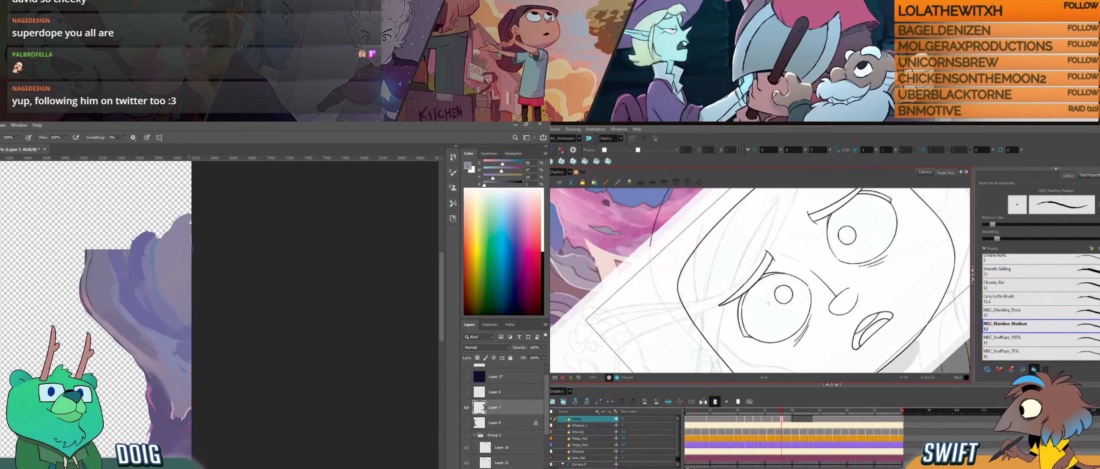
- Delete the overshooting line pieces at the left eye's outer corner in Harmony, and start lassoing the pillar's upper edge in Photoshop
{"action": "left_click_drag", "start_coordinate": [757, 313], "coordinate": [736, 310]}
{"action": "left_click_drag", "start_coordinate": [172, 252], "coordinate": [165, 248]}
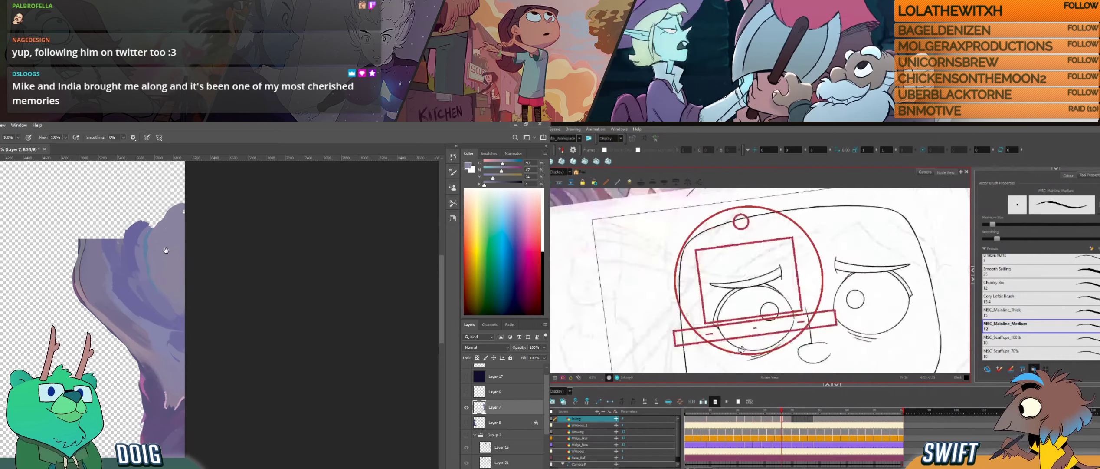
{"action": "left_click_drag", "start_coordinate": [736, 310], "coordinate": [728, 304]}
{"action": "left_click_drag", "start_coordinate": [165, 248], "coordinate": [153, 250]}
{"action": "key", "text": "l"}
{"action": "key", "text": "alt+s"}
{"action": "left_click", "coordinate": [702, 311]}
{"action": "left_click_drag", "start_coordinate": [702, 304], "coordinate": [704, 299]}
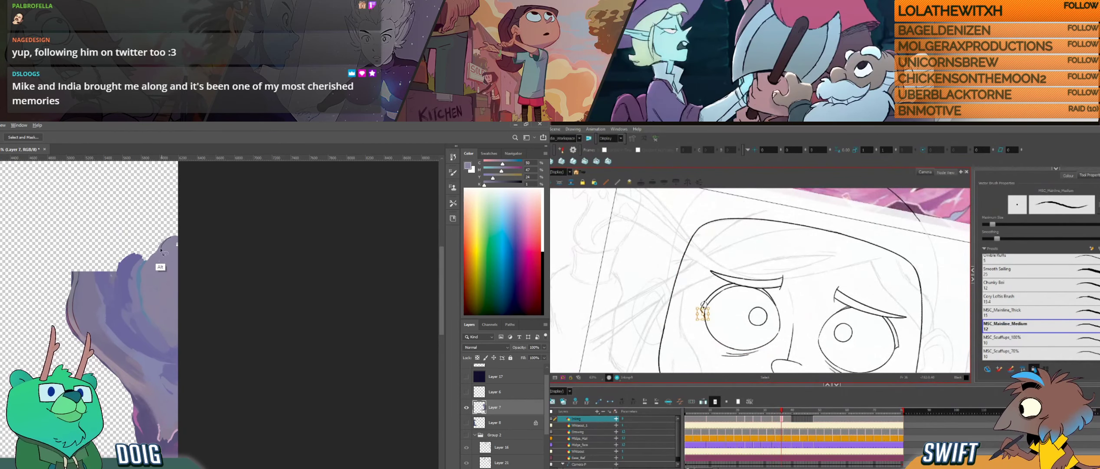
{"action": "left_click_drag", "start_coordinate": [160, 250], "coordinate": [149, 260]}
{"action": "key", "text": "Delete"}
{"action": "left_click", "coordinate": [704, 311]}
{"action": "key", "text": "Delete"}
{"action": "key", "text": "alt+b"}
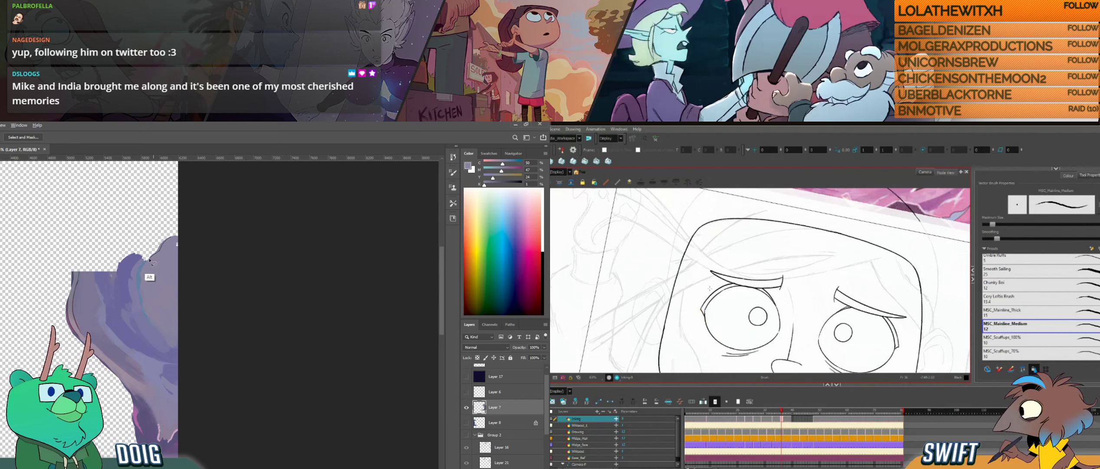
- Lasso along the pillar's upper edge and deselect in Photoshop, and compare the eye corner across neighbouring drawings in Harmony
{"action": "key", "text": "f"}
{"action": "key", "text": "g"}
{"action": "left_click", "coordinate": [164, 229], "text": "alt"}
{"action": "left_click", "coordinate": [184, 236], "text": "alt"}
{"action": "key", "text": "alt+e"}
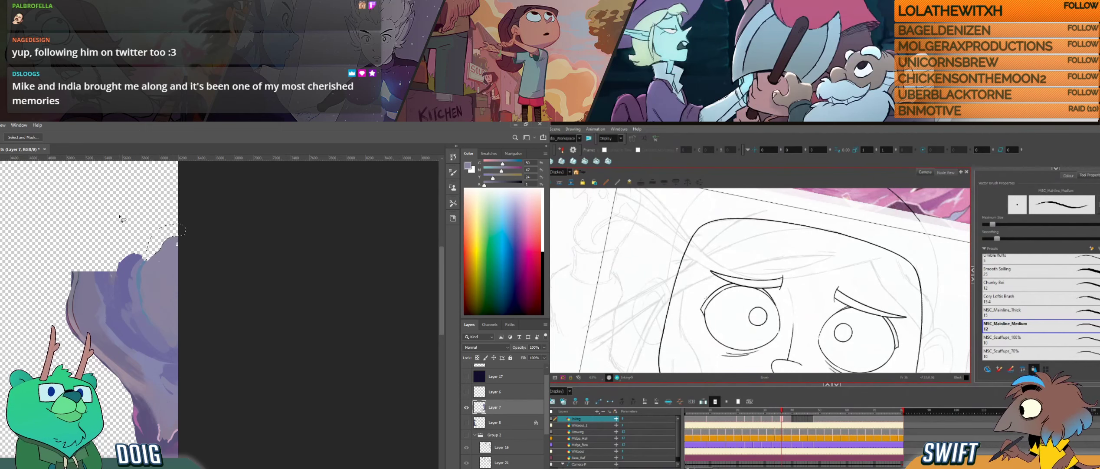
{"action": "key", "text": "alt+e"}
{"action": "key", "text": "ctrl+d"}
{"action": "key", "text": "alt+b"}
{"action": "key", "text": "f"}
{"action": "key", "text": "g"}
{"action": "key", "text": "f"}
{"action": "key", "text": "i"}
{"action": "key", "text": "g"}
{"action": "key", "text": "b"}
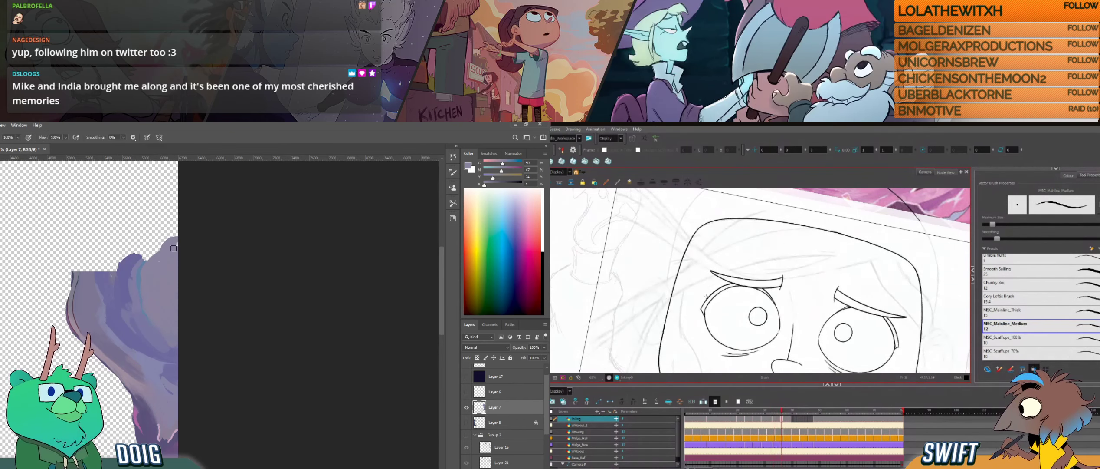
- Sample purple from the pillar in Photoshop and paint strokes above its flat-cut top on Layer 7
{"action": "left_click", "coordinate": [175, 247]}
{"action": "left_click_drag", "start_coordinate": [707, 296], "coordinate": [723, 318]}
{"action": "left_click_drag", "start_coordinate": [151, 243], "coordinate": [170, 232]}
{"action": "key", "text": "i"}
{"action": "left_click", "coordinate": [122, 263]}
{"action": "key", "text": "b"}
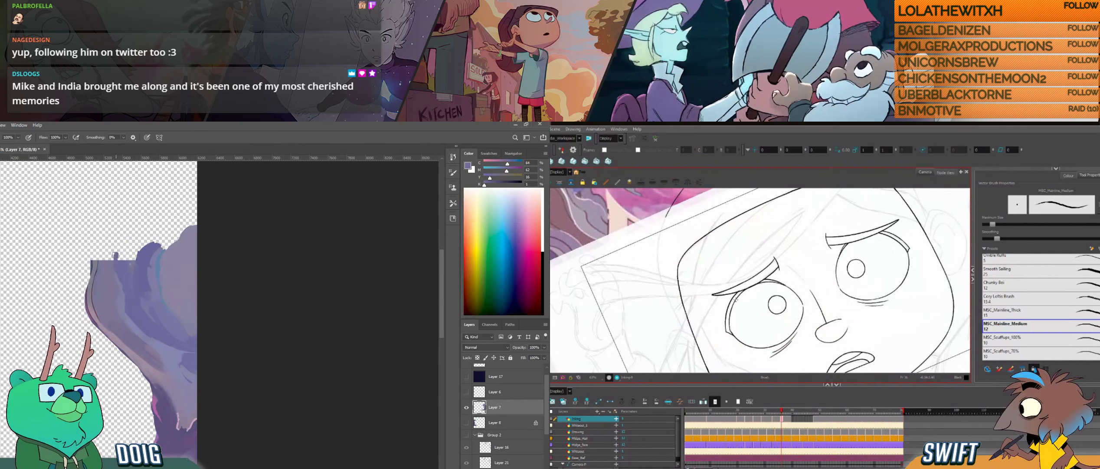
{"action": "left_click_drag", "start_coordinate": [116, 259], "coordinate": [115, 253]}
{"action": "left_click_drag", "start_coordinate": [745, 323], "coordinate": [754, 326]}
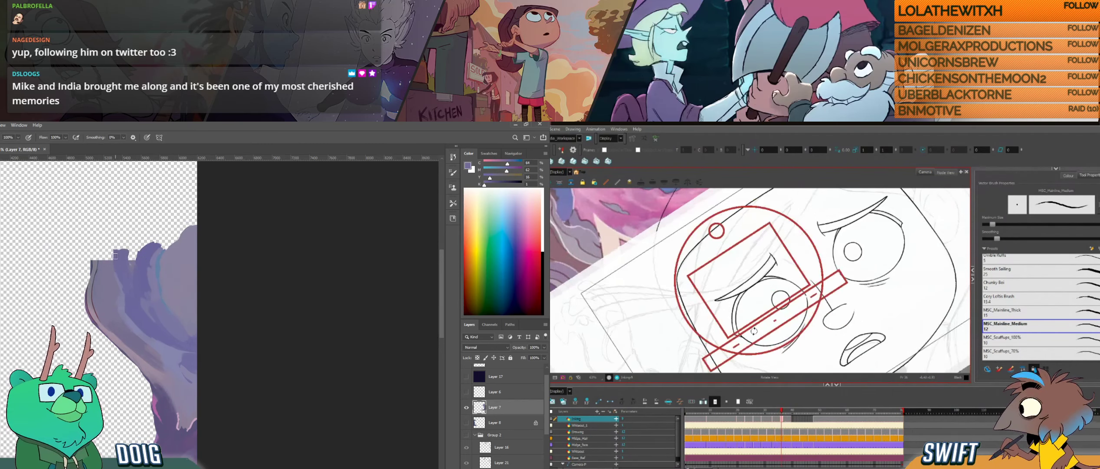
{"action": "left_click_drag", "start_coordinate": [115, 253], "coordinate": [119, 249]}
{"action": "left_click_drag", "start_coordinate": [754, 326], "coordinate": [760, 325]}
{"action": "left_click_drag", "start_coordinate": [137, 234], "coordinate": [135, 254]}
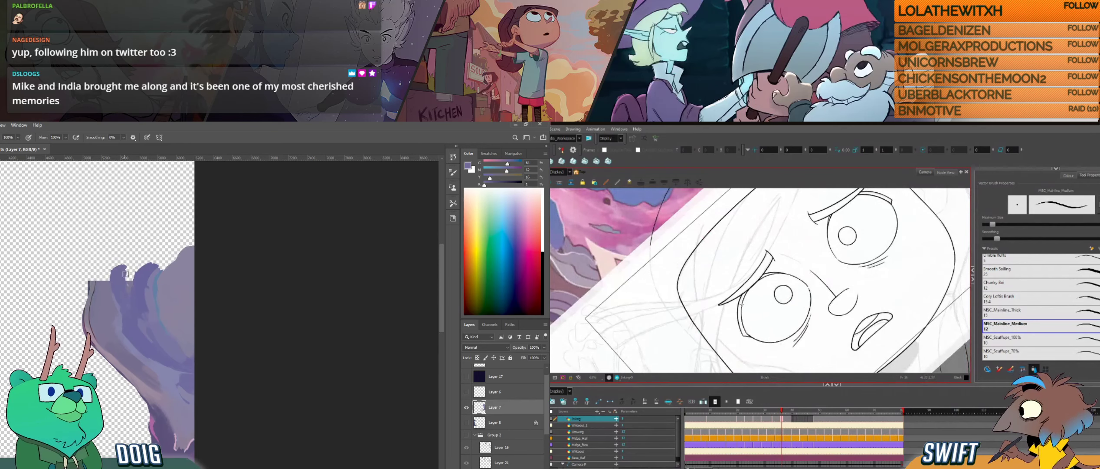
- Fill out the pillar's upper edge with sampled purples in Photoshop, and select the left eye's inner contour stroke in Harmony
{"action": "left_click_drag", "start_coordinate": [745, 310], "coordinate": [758, 303]}
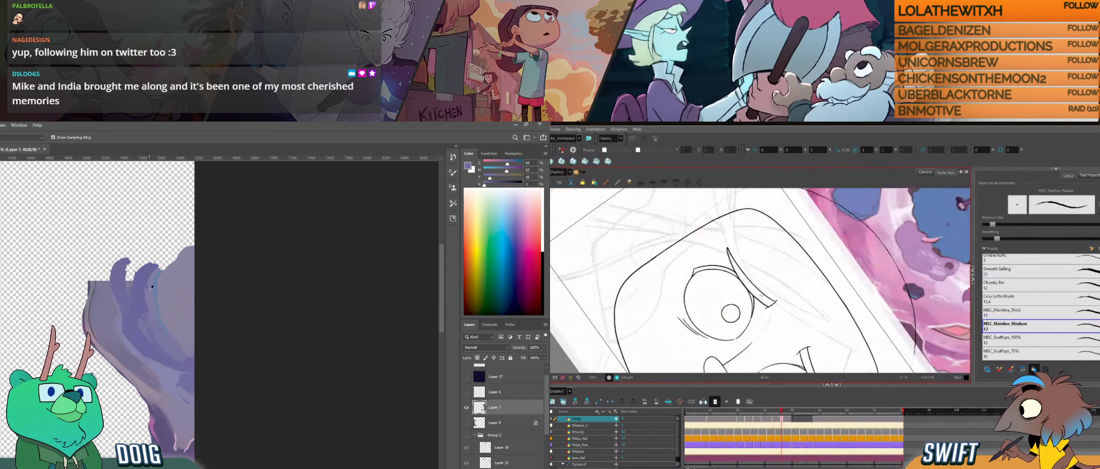
{"action": "left_click", "coordinate": [129, 277], "text": "alt"}
{"action": "key", "text": "alt+s"}
{"action": "left_click", "coordinate": [758, 311]}
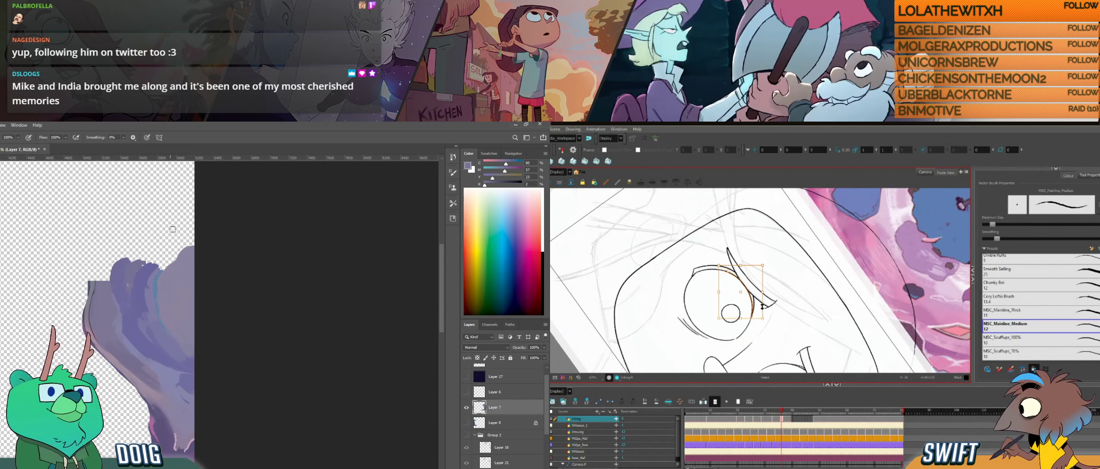
{"action": "left_click_drag", "start_coordinate": [107, 269], "coordinate": [104, 241]}
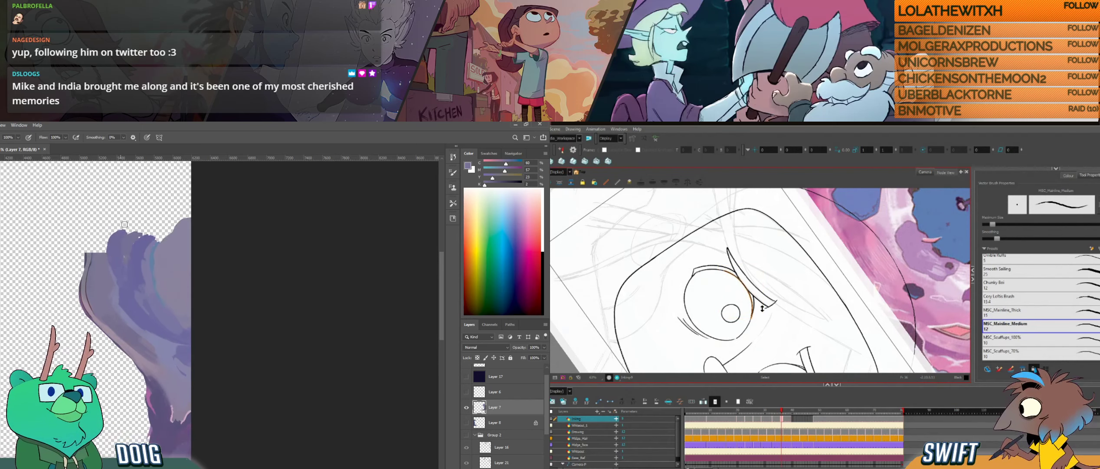
{"action": "mouse_move", "coordinate": [762, 308]}
{"action": "left_mouse_down"}
{"action": "mouse_move", "coordinate": [784, 306]}
{"action": "mouse_move", "coordinate": [803, 279]}
{"action": "mouse_move", "coordinate": [797, 248]}
{"action": "left_mouse_up"}
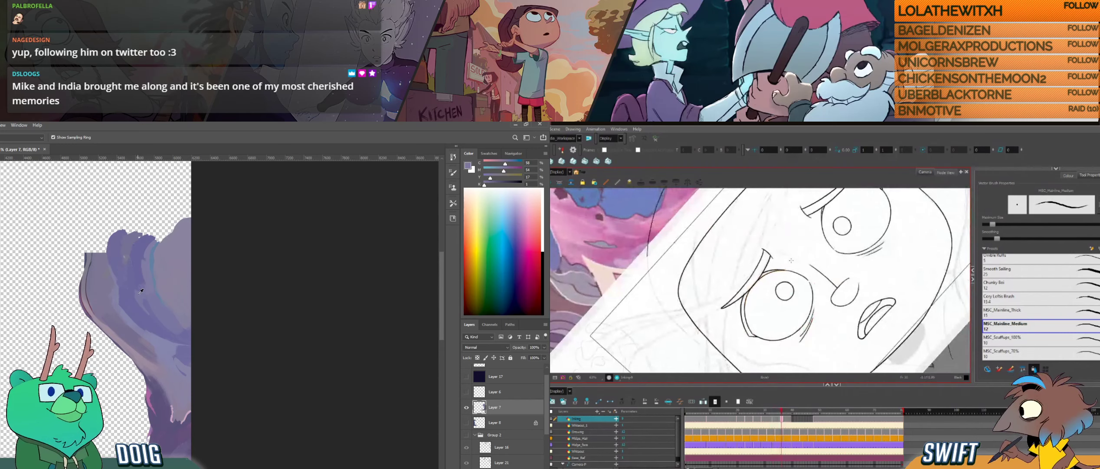
{"action": "left_click", "coordinate": [132, 250], "text": "alt"}
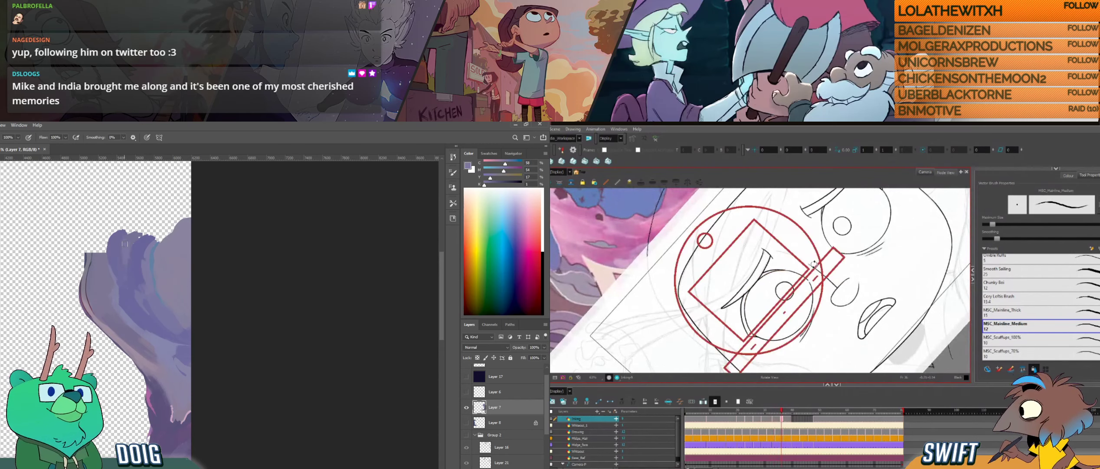
{"action": "left_click_drag", "start_coordinate": [814, 280], "coordinate": [769, 342]}
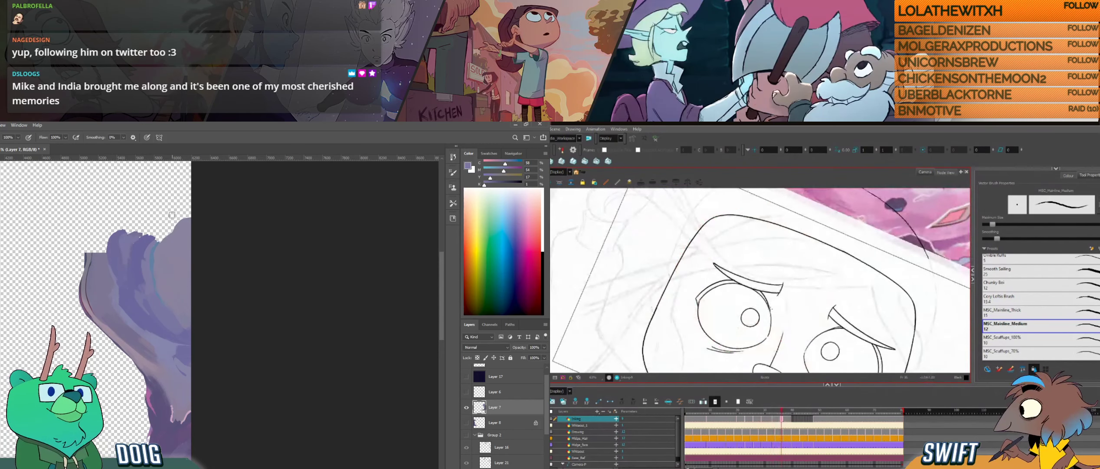
{"action": "mouse_move", "coordinate": [120, 230]}
{"action": "left_mouse_down"}
{"action": "mouse_move", "coordinate": [128, 271]}
{"action": "mouse_move", "coordinate": [111, 289]}
{"action": "left_mouse_up"}
- Adjust the left eye's upper contour stroke beneath the eyebrow in Harmony and compare it with the neighbouring drawings
{"action": "key", "text": "alt+s"}
{"action": "left_click", "coordinate": [769, 305]}
{"action": "left_click", "coordinate": [106, 300], "text": "alt"}
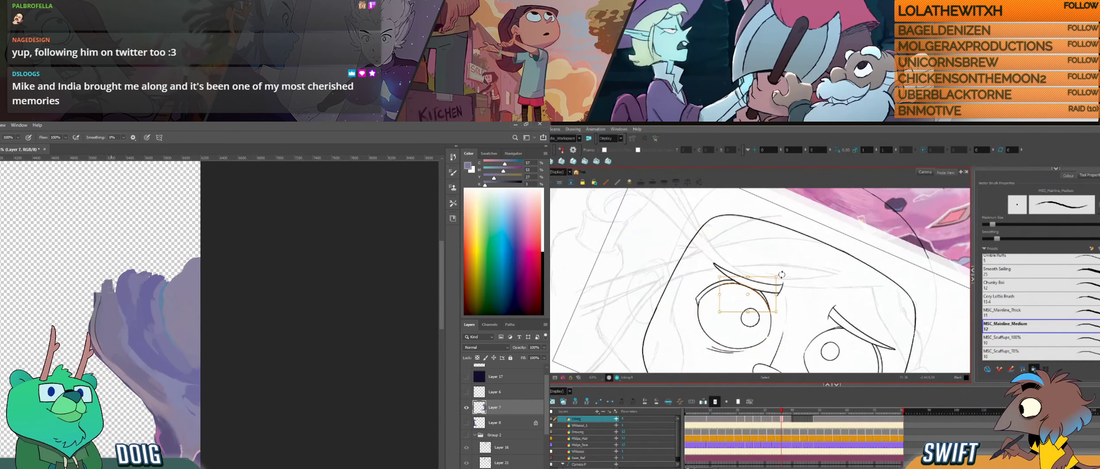
{"action": "left_click_drag", "start_coordinate": [781, 275], "coordinate": [781, 280]}
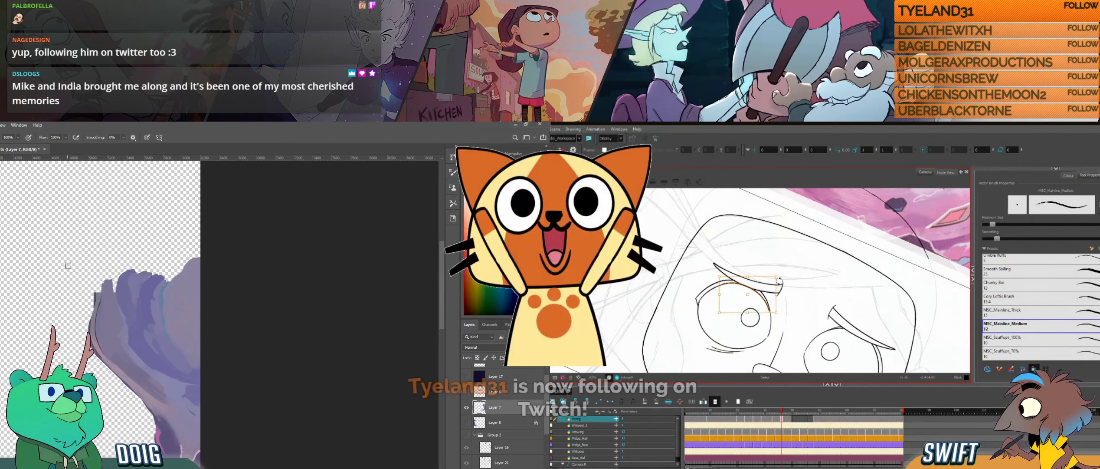
{"action": "key", "text": "alt+b"}
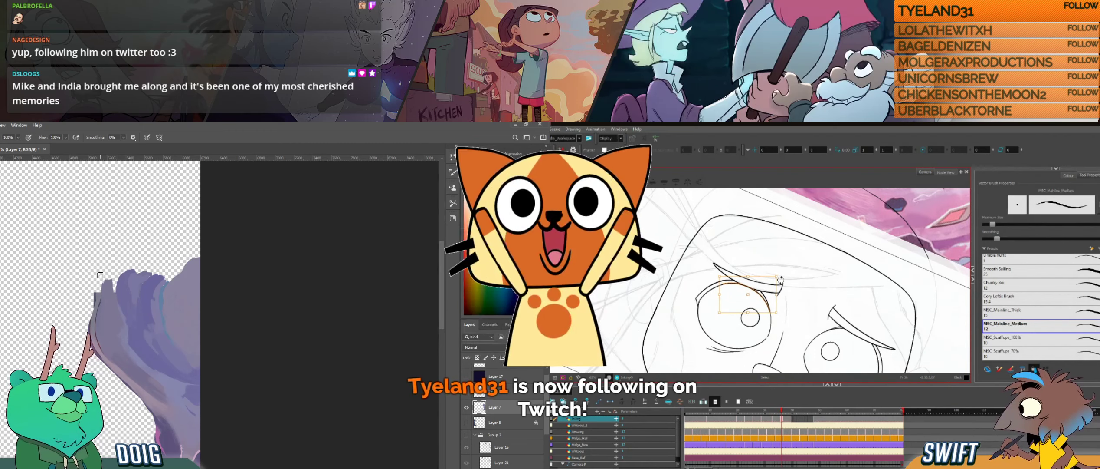
{"action": "key", "text": "comma"}
{"action": "key", "text": "comma"}
{"action": "key", "text": "comma"}
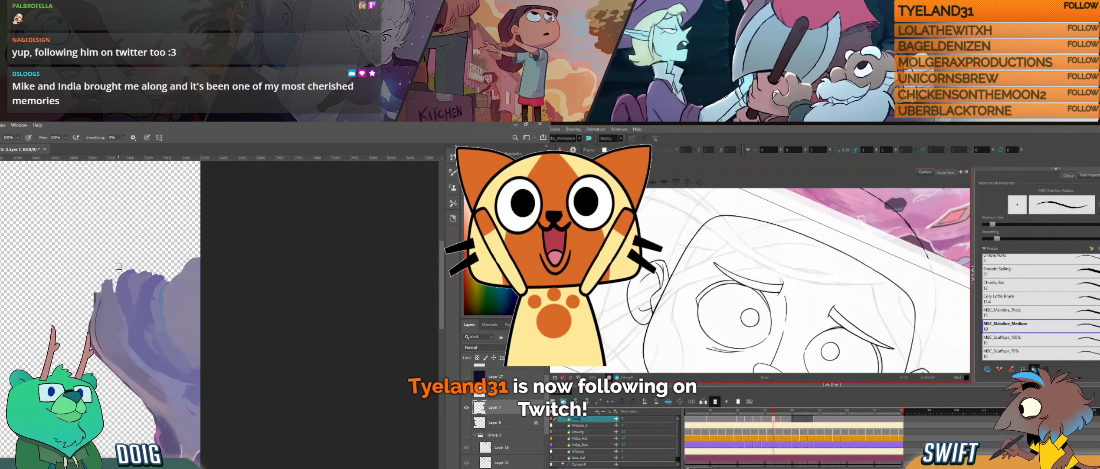
{"action": "key", "text": "period"}
{"action": "key", "text": "period"}
{"action": "key", "text": "period"}
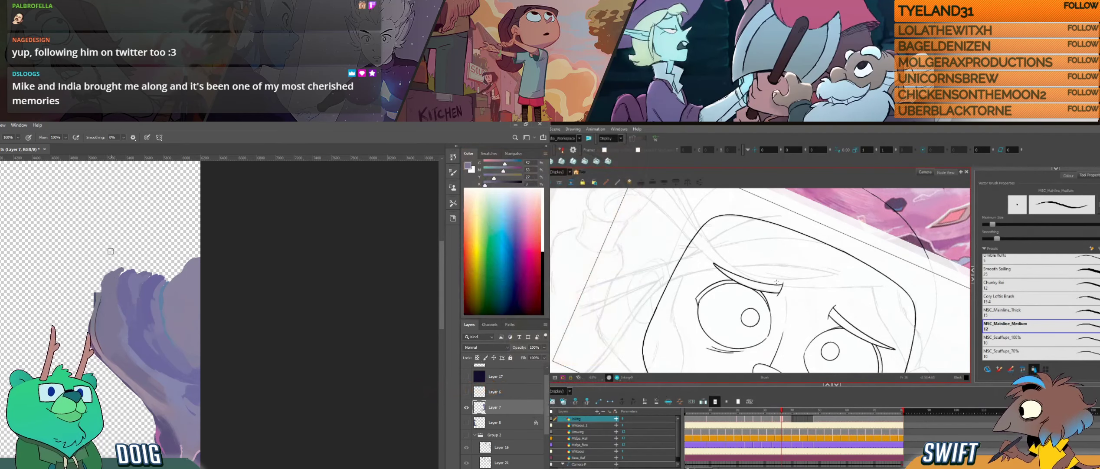
- Sample a dark purple from the pillar's left edge in Photoshop and reduce the brush size for outlining
{"action": "left_click_drag", "start_coordinate": [114, 259], "coordinate": [109, 279]}
{"action": "left_click", "coordinate": [90, 294]}
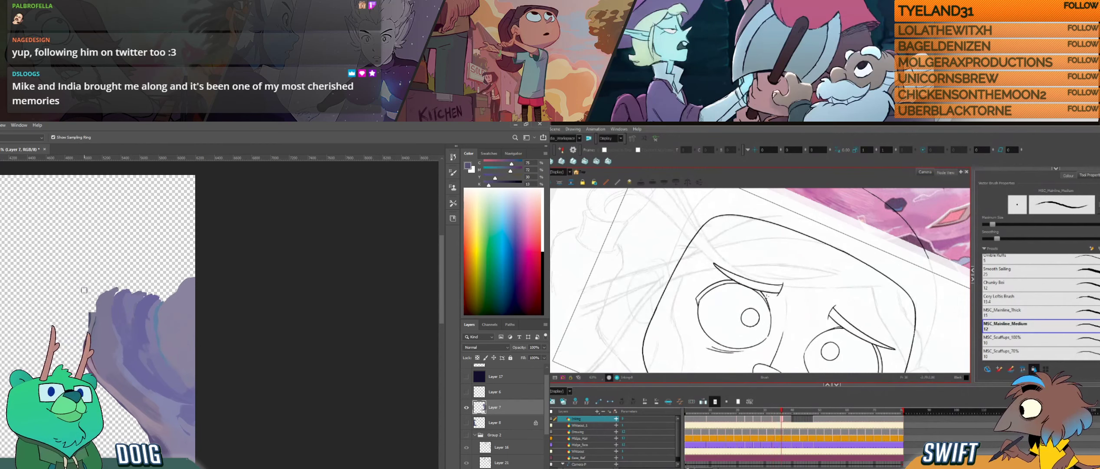
{"action": "key", "text": "b"}
{"action": "key", "text": "comma"}
{"action": "key", "text": "bracketleft"}
{"action": "key", "text": "bracketleft"}
{"action": "key", "text": "g"}
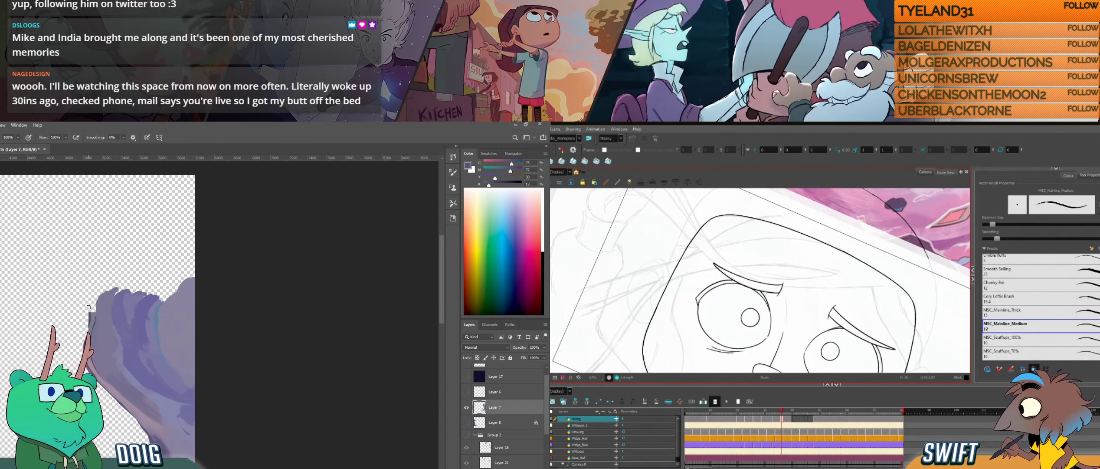
- Delete the excess line piece on the left eye's inner side in Harmony and flip through the neighbouring drawings to check it
{"action": "left_click", "coordinate": [765, 295]}
{"action": "key", "text": "Delete"}
{"action": "key", "text": "alt+b"}
{"action": "key", "text": "f"}
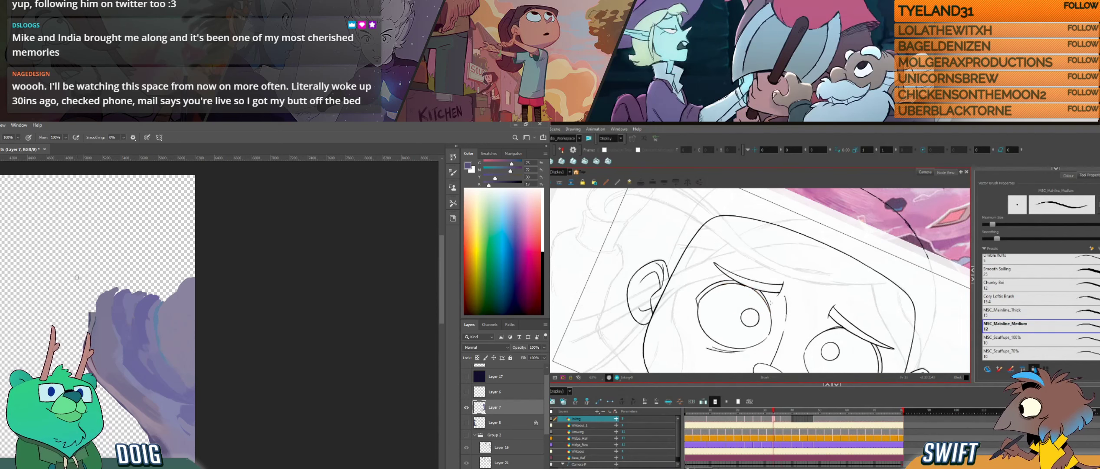
{"action": "key", "text": "g"}
{"action": "key", "text": "f"}
{"action": "key", "text": "g"}
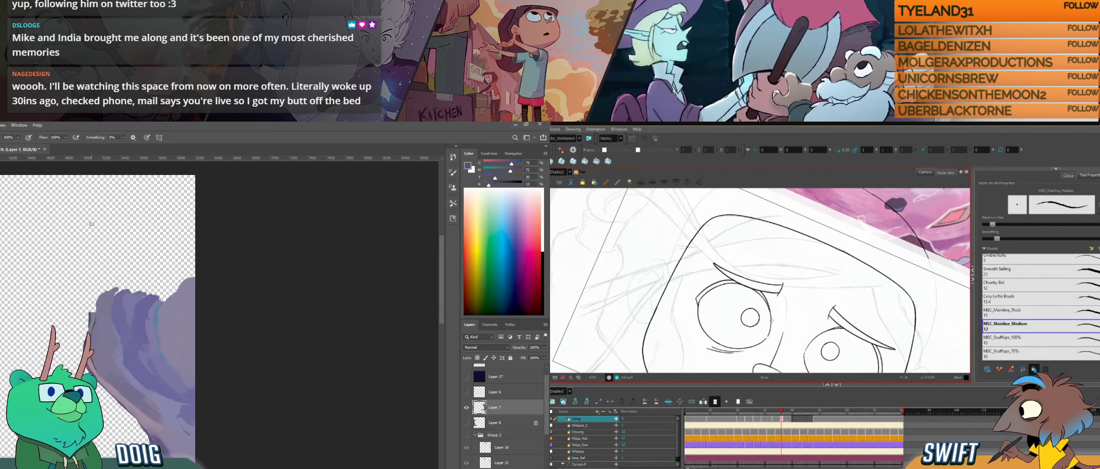
- Work on the nose bridge line between the eyes in Harmony, comparing it with the neighbouring drawings
{"action": "left_click_drag", "start_coordinate": [777, 323], "coordinate": [800, 249]}
{"action": "left_click_drag", "start_coordinate": [809, 283], "coordinate": [802, 353]}
{"action": "key", "text": "f"}
{"action": "key", "text": "g"}
{"action": "key", "text": "f"}
{"action": "key", "text": "g"}
{"action": "left_click_drag", "start_coordinate": [808, 299], "coordinate": [780, 312]}
{"action": "left_click_drag", "start_coordinate": [777, 310], "coordinate": [788, 342]}
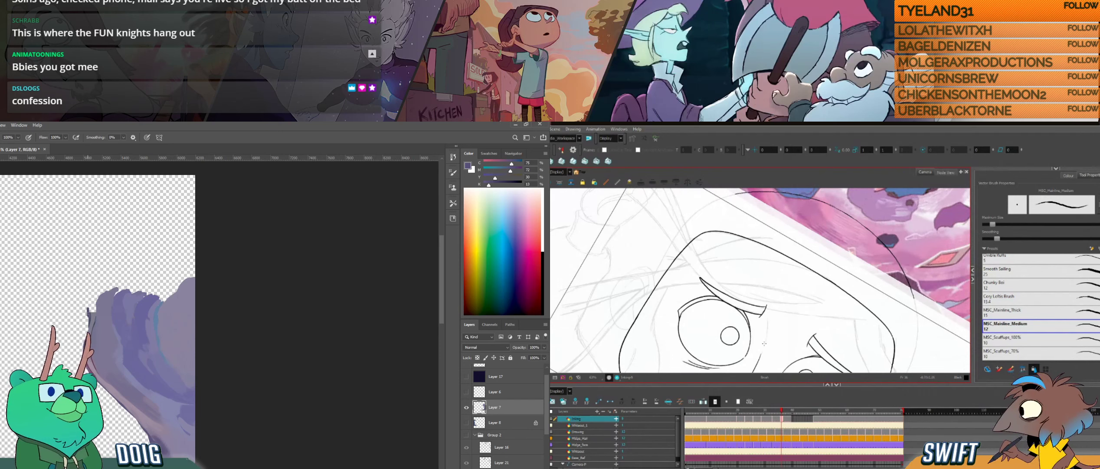
- Paint a dark curved outline at the pillar's top-left corner in Photoshop, and ink the upper nose bridge stroke in Harmony
{"action": "left_click_drag", "start_coordinate": [90, 307], "coordinate": [99, 290]}
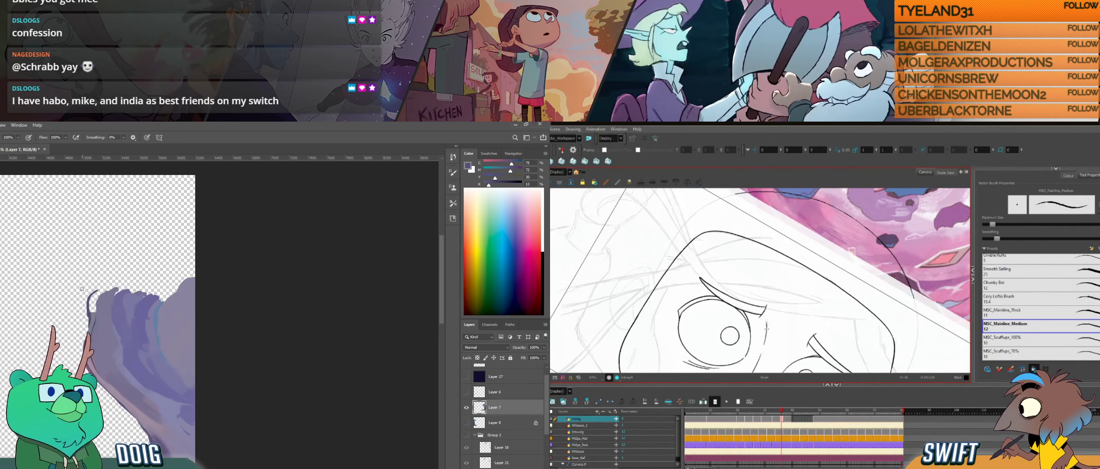
{"action": "left_click_drag", "start_coordinate": [771, 343], "coordinate": [793, 308]}
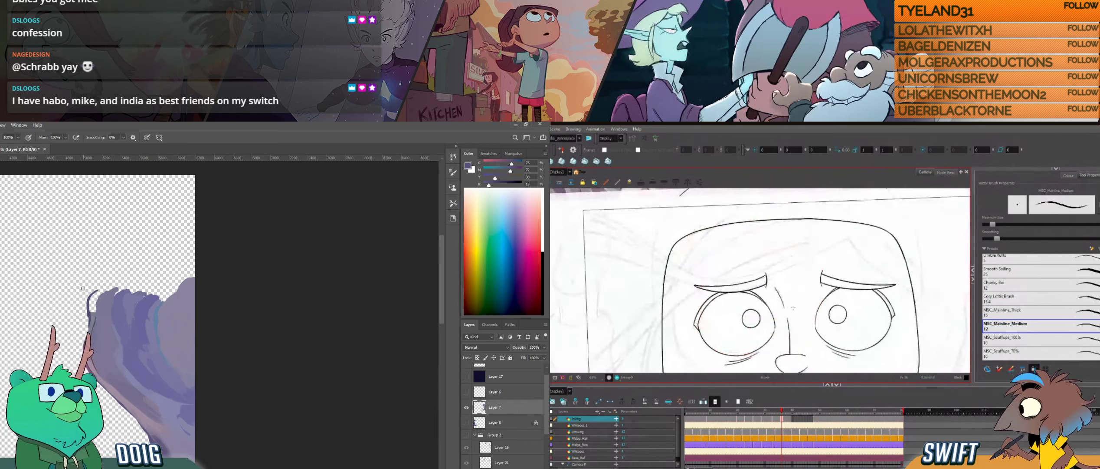
{"action": "key", "text": "comma"}
{"action": "key", "text": "period"}
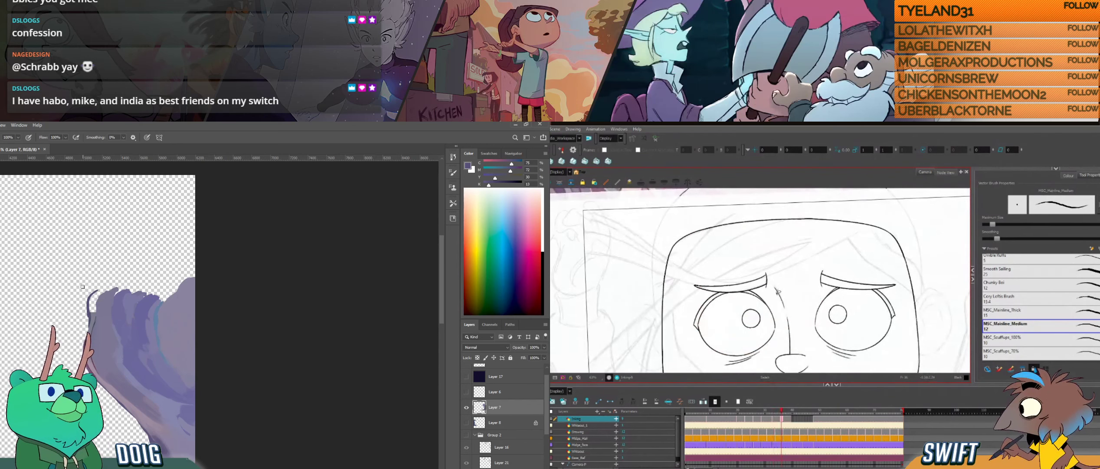
- Adjust the upper nose bridge stroke to meet the lower line in Harmony, and fill the pillar's outlined corner in Photoshop
{"action": "left_click", "coordinate": [781, 295]}
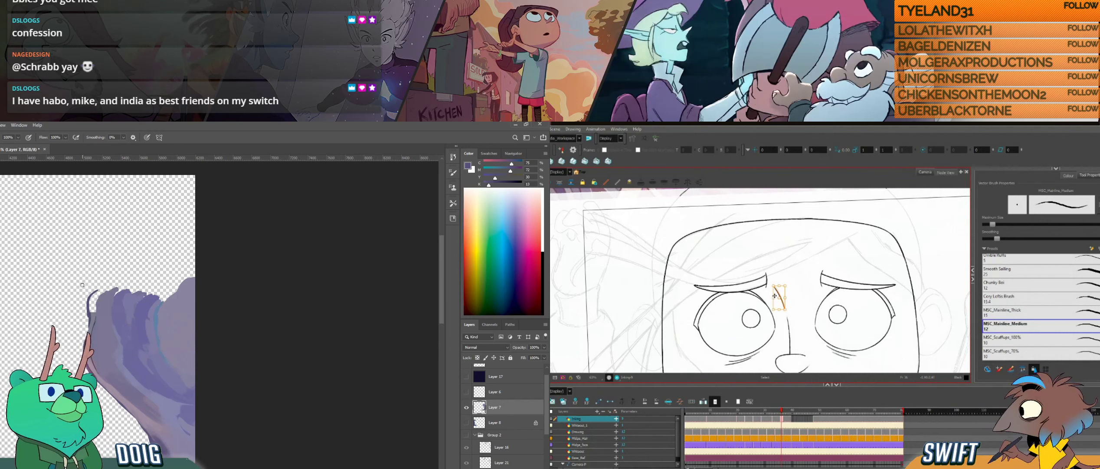
{"action": "left_click", "coordinate": [92, 311], "text": "alt"}
{"action": "left_click_drag", "start_coordinate": [776, 287], "coordinate": [775, 310]}
{"action": "left_click_drag", "start_coordinate": [94, 311], "coordinate": [97, 297]}
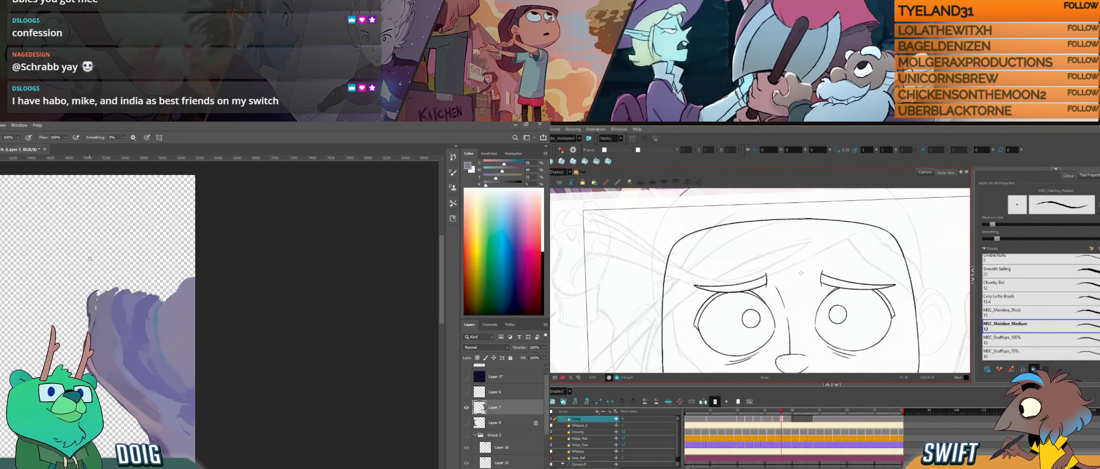
- Refine the pillar's upper-left surface on Layer 7 in Photoshop with sampled purple strokes
{"action": "left_click_drag", "start_coordinate": [126, 341], "coordinate": [90, 164]}
{"action": "left_click", "coordinate": [148, 300], "text": "alt"}
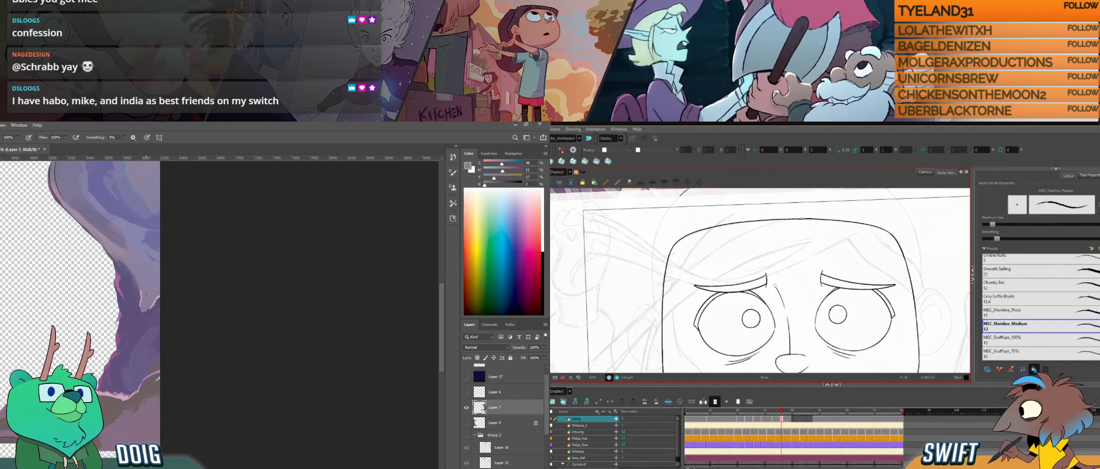
{"action": "key", "text": "ctrl+minus"}
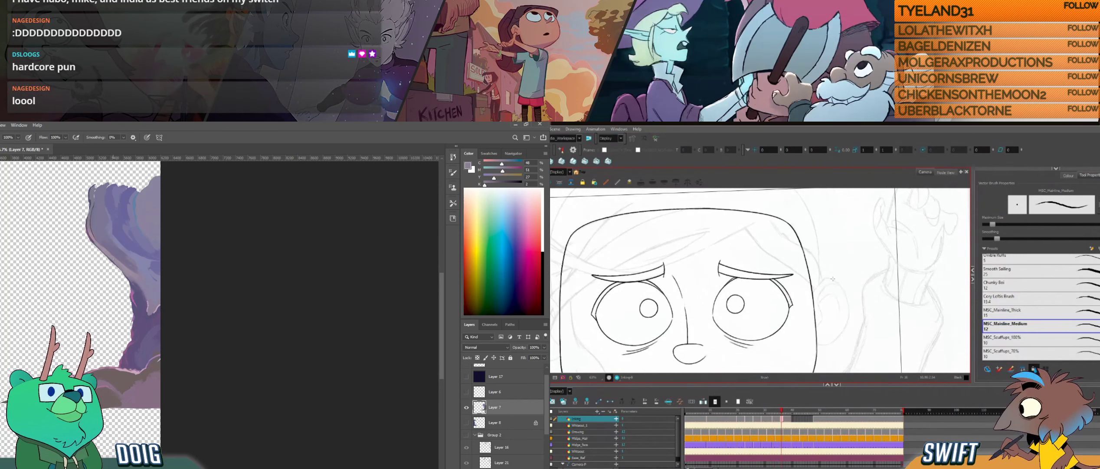
{"action": "left_click", "coordinate": [105, 198], "text": "alt"}
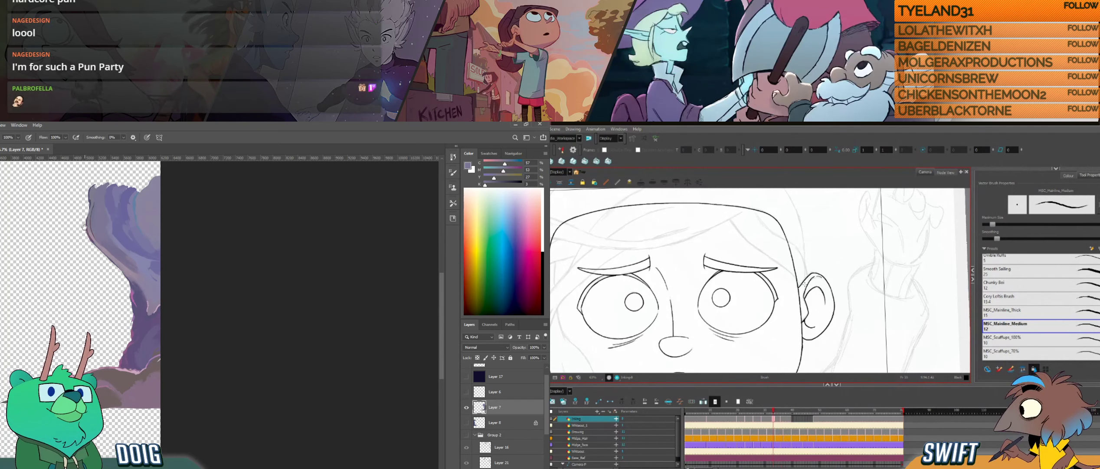
{"action": "left_click_drag", "start_coordinate": [100, 188], "coordinate": [105, 216]}
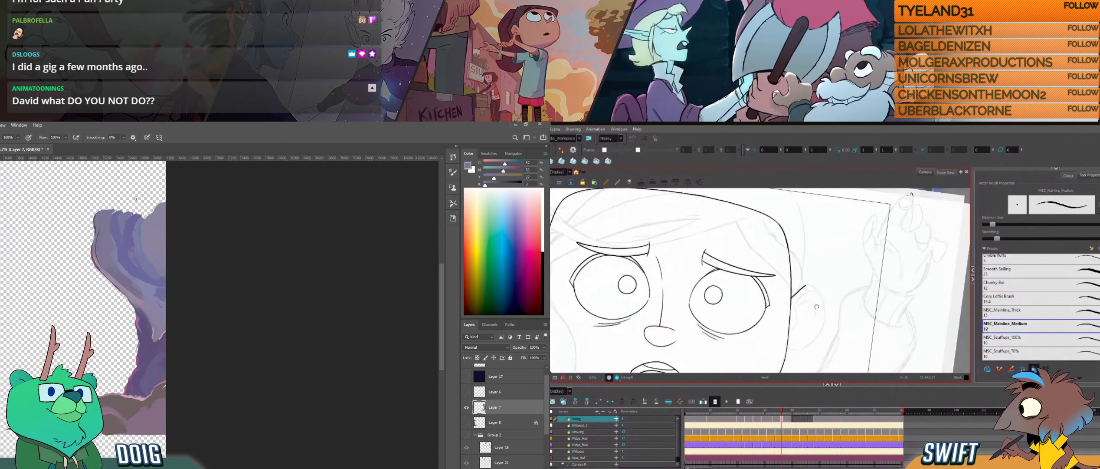
- Paint the rock base's lower edge with a sampled brown in Photoshop, and start inking the ear beside the head outline in Harmony
{"action": "left_click_drag", "start_coordinate": [129, 308], "coordinate": [177, 261]}
{"action": "left_click", "coordinate": [156, 367], "text": "alt"}
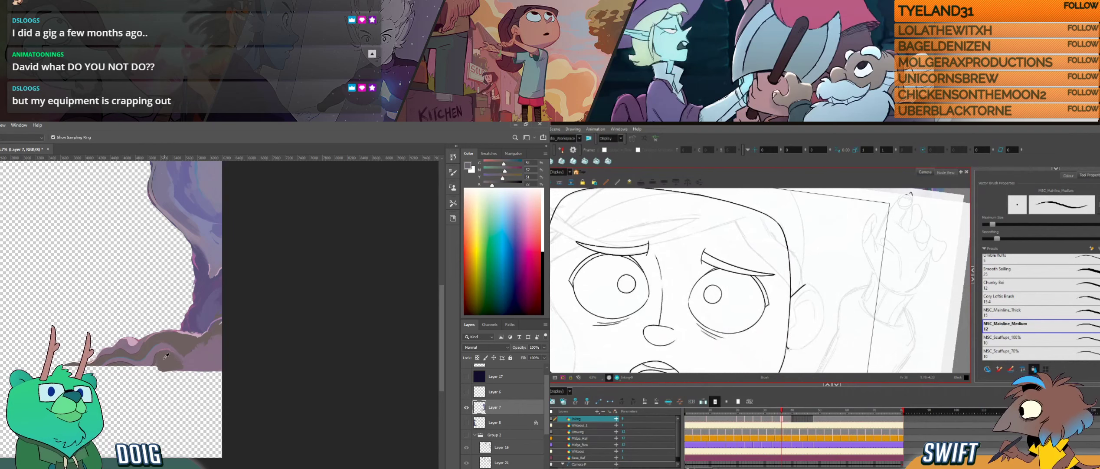
{"action": "mouse_move", "coordinate": [803, 346]}
{"action": "left_mouse_down"}
{"action": "mouse_move", "coordinate": [829, 314]}
{"action": "mouse_move", "coordinate": [814, 325]}
{"action": "left_mouse_up"}
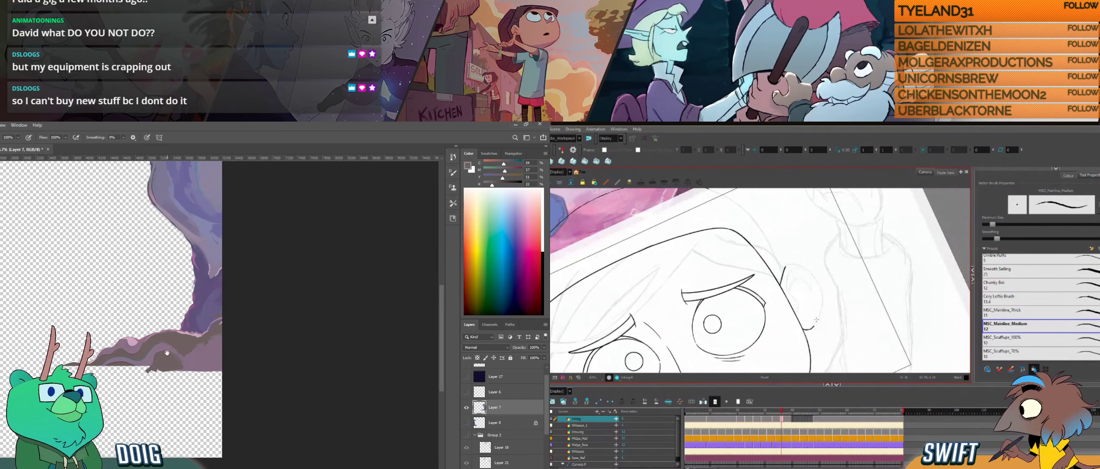
{"action": "mouse_move", "coordinate": [167, 356]}
{"action": "left_mouse_down"}
{"action": "mouse_move", "coordinate": [170, 341]}
{"action": "mouse_move", "coordinate": [153, 355]}
{"action": "mouse_move", "coordinate": [178, 354]}
{"action": "left_mouse_up"}
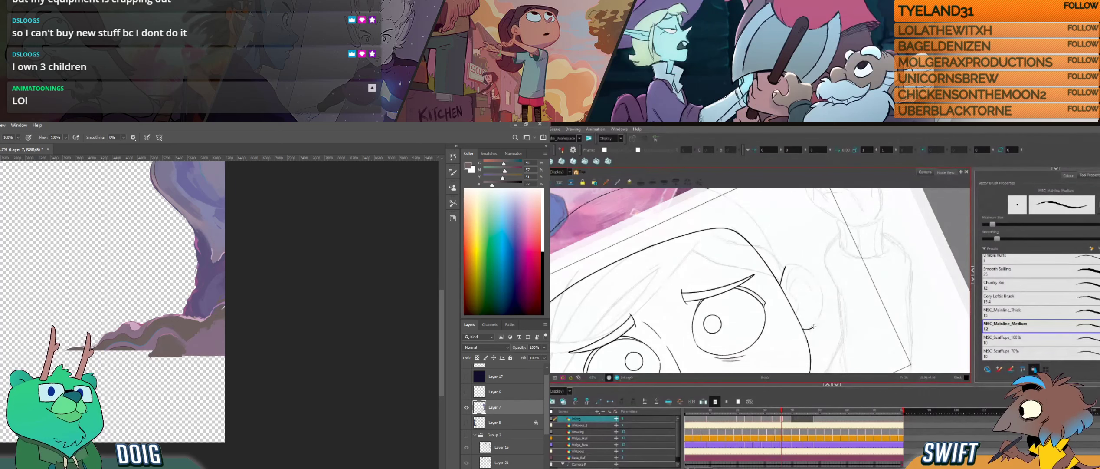
- Paint along the rock base's underside with a sampled grey-brown in Photoshop, and ink the ear's outer curve in Harmony
{"action": "key", "text": "i"}
{"action": "left_click", "coordinate": [144, 301]}
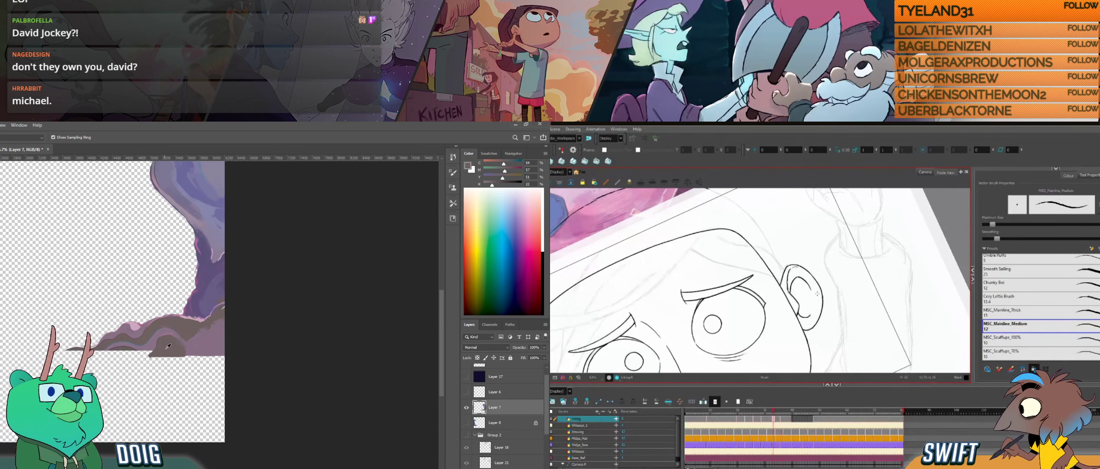
{"action": "left_click", "coordinate": [173, 349]}
{"action": "key", "text": "b"}
{"action": "left_click", "coordinate": [189, 348], "text": "alt"}
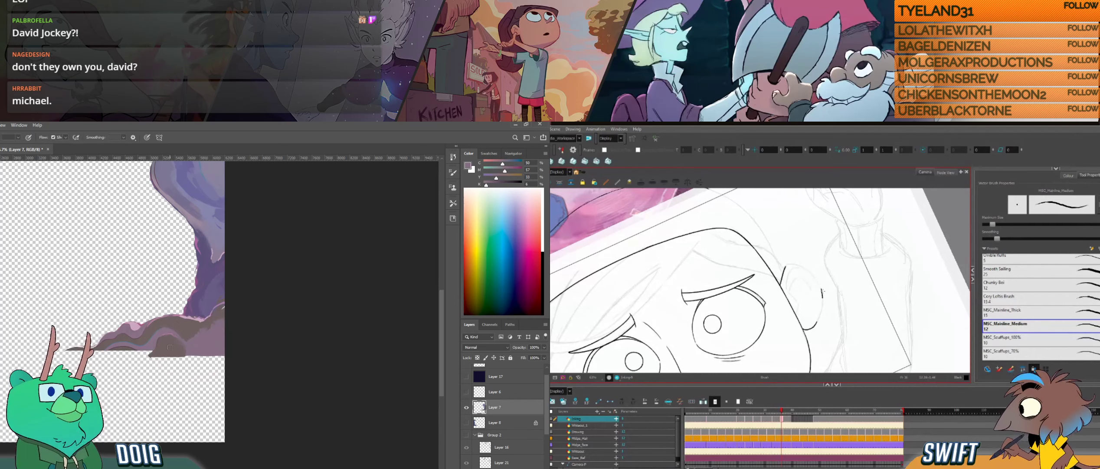
{"action": "left_click_drag", "start_coordinate": [137, 350], "coordinate": [144, 351]}
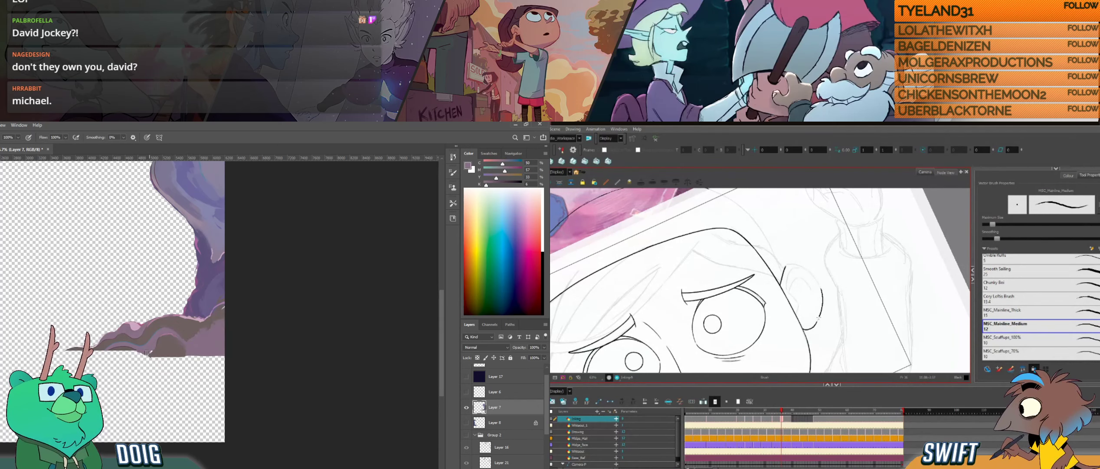
{"action": "left_click_drag", "start_coordinate": [819, 318], "coordinate": [813, 335]}
- Extend the rock base's ragged lower edge in Photoshop, and compare the inked ear with the neighbouring drawing in Harmony
{"action": "left_click", "coordinate": [120, 343], "text": "alt"}
{"action": "key", "text": "f"}
{"action": "left_click_drag", "start_coordinate": [111, 354], "coordinate": [117, 349]}
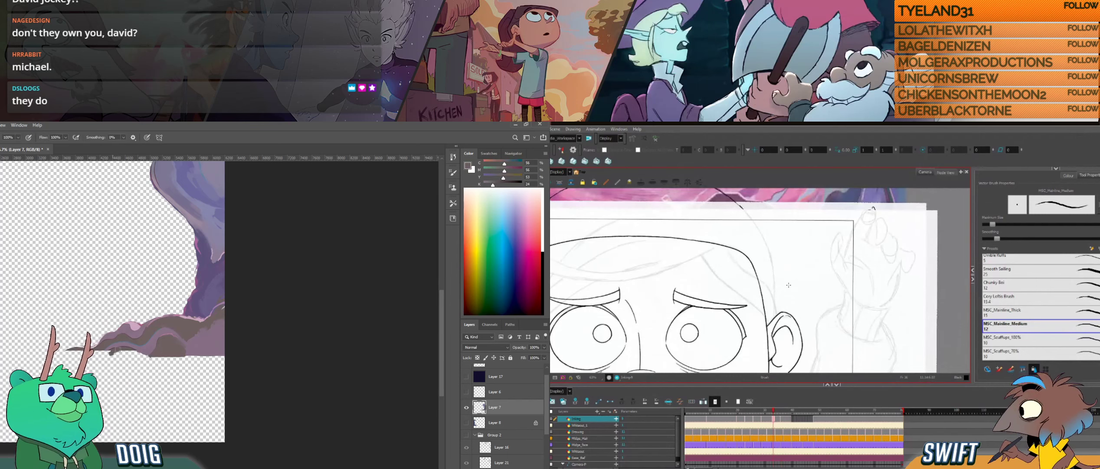
{"action": "key", "text": "g"}
{"action": "left_click_drag", "start_coordinate": [789, 284], "coordinate": [787, 270]}
{"action": "key", "text": "f"}
{"action": "key", "text": "g"}
{"action": "left_click_drag", "start_coordinate": [104, 355], "coordinate": [146, 355]}
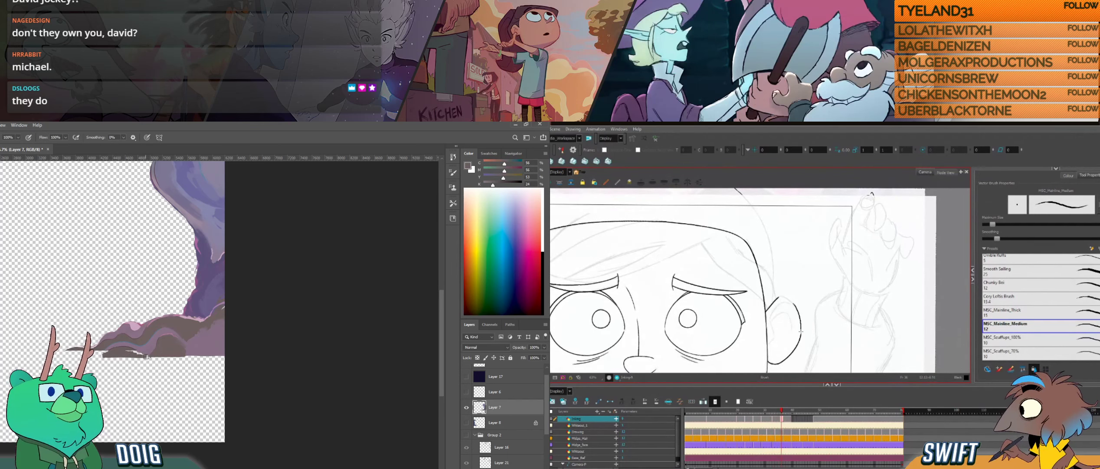
- Select the ear's outer stroke to check it against the neighbouring drawing in Harmony, and add strokes to the rock base's lower-left edge in Photoshop
{"action": "left_click_drag", "start_coordinate": [813, 308], "coordinate": [777, 329]}
{"action": "left_click", "coordinate": [772, 328], "text": "ctrl"}
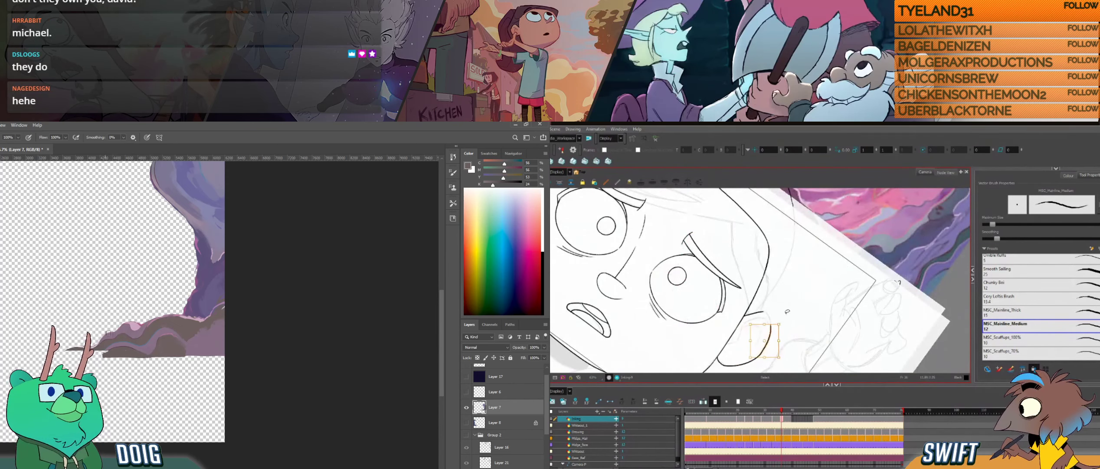
{"action": "key", "text": "f"}
{"action": "left_click", "coordinate": [105, 352], "text": "alt"}
{"action": "key", "text": "g"}
{"action": "left_click_drag", "start_coordinate": [98, 353], "coordinate": [103, 353]}
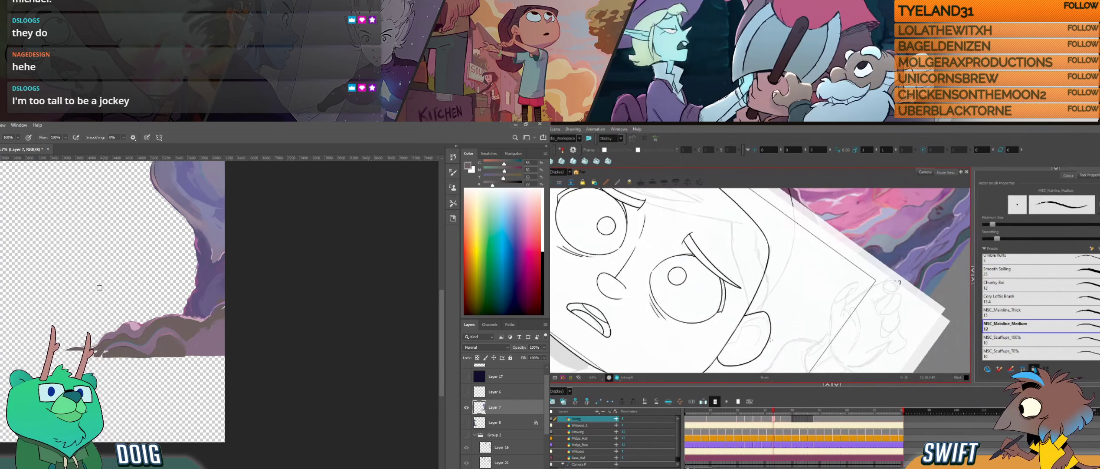
- Paint the rock base's thin left tip in Photoshop, and return to the line drawing layer in Harmony
{"action": "key", "text": "alt+s"}
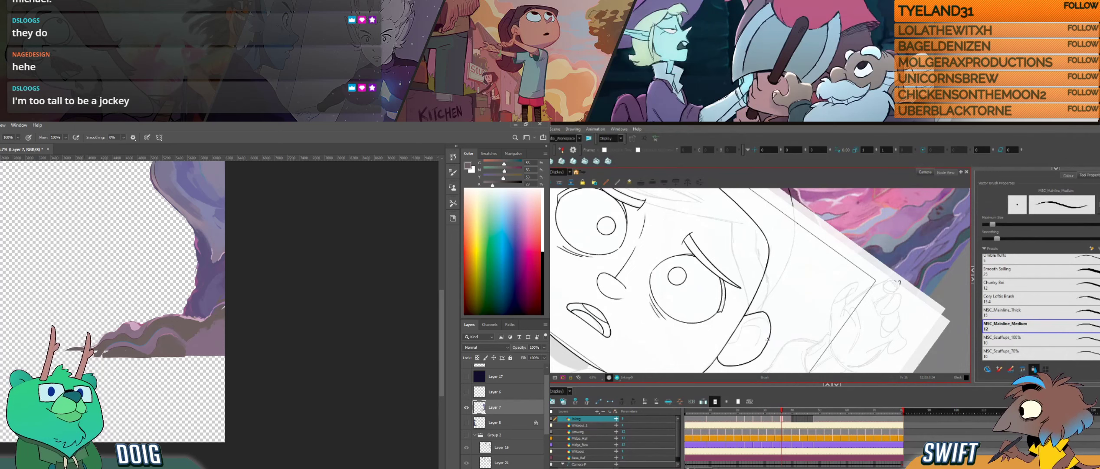
{"action": "key", "text": "g"}
{"action": "key", "text": "h"}
{"action": "left_click_drag", "start_coordinate": [83, 350], "coordinate": [62, 355]}
{"action": "key", "text": "g"}
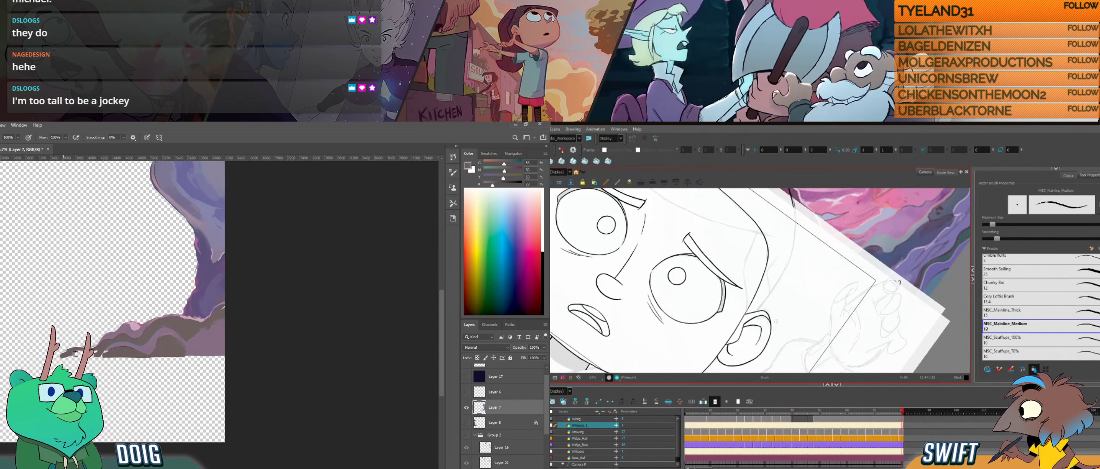
{"action": "left_click", "coordinate": [790, 419]}
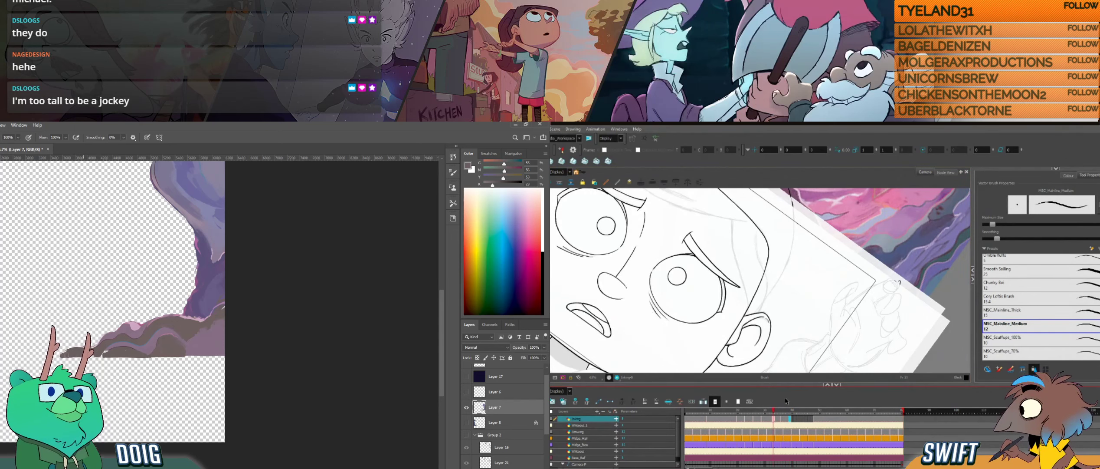
- Copy the finished ear from the neighbouring drawing into the inbetween in Harmony, and sample purples from the pillar's middle in Photoshop
{"action": "mouse_move", "coordinate": [93, 248]}
{"action": "left_mouse_down"}
{"action": "mouse_move", "coordinate": [96, 281]}
{"action": "mouse_move", "coordinate": [66, 335]}
{"action": "left_mouse_up"}
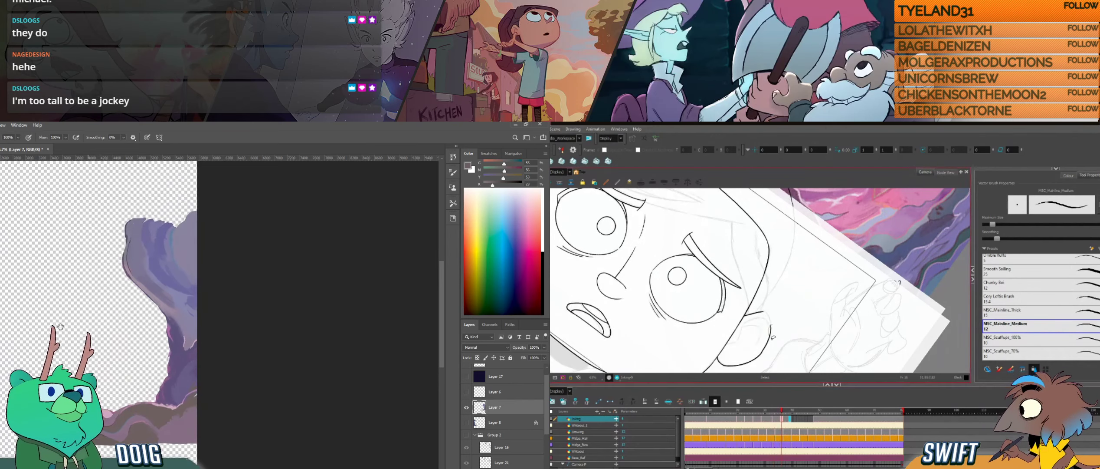
{"action": "left_click", "coordinate": [172, 278], "text": "alt"}
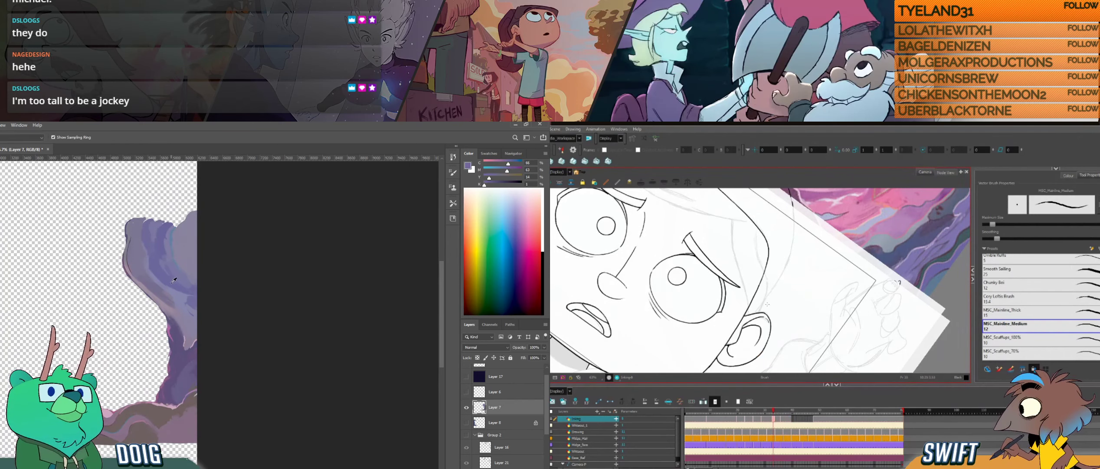
{"action": "key", "text": "f"}
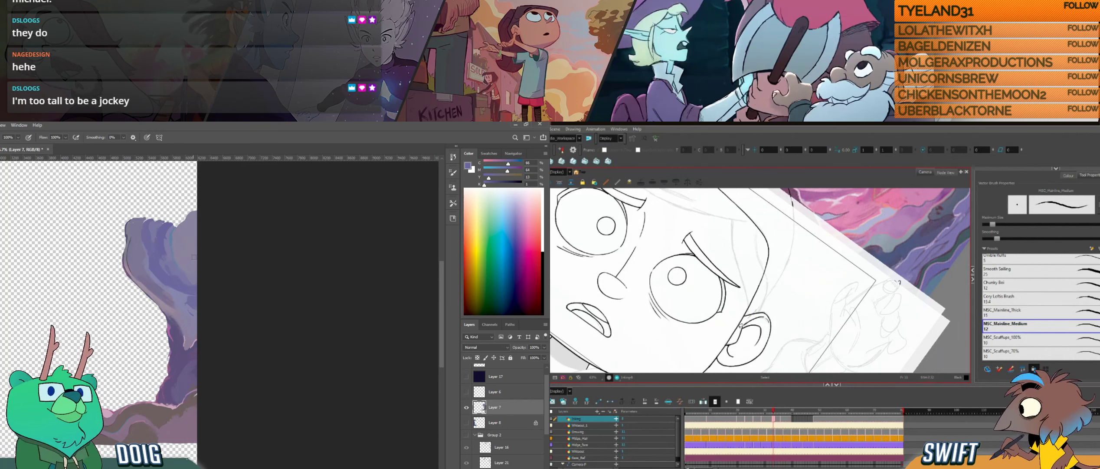
{"action": "left_click", "coordinate": [190, 303], "text": "alt"}
{"action": "left_click_drag", "start_coordinate": [730, 353], "coordinate": [779, 317]}
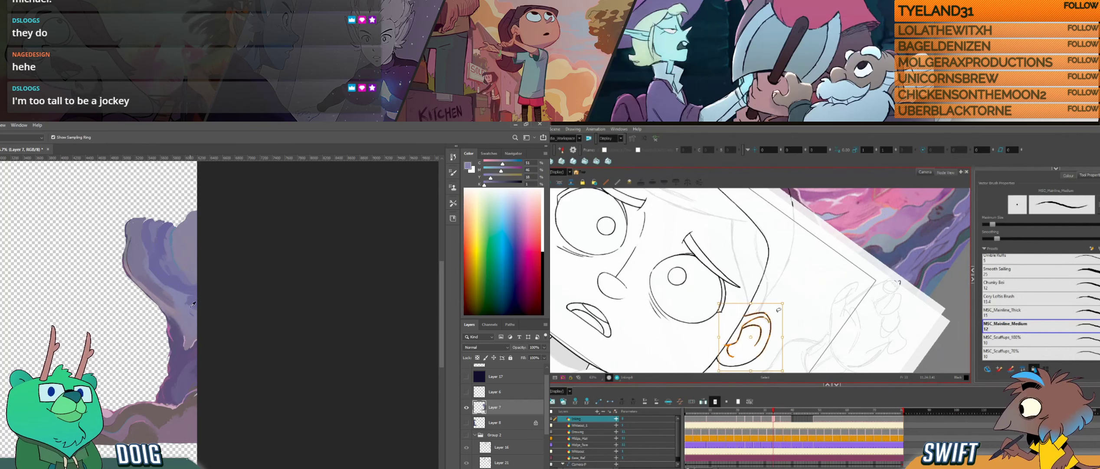
{"action": "key", "text": "g"}
{"action": "left_click", "coordinate": [178, 307], "text": "alt"}
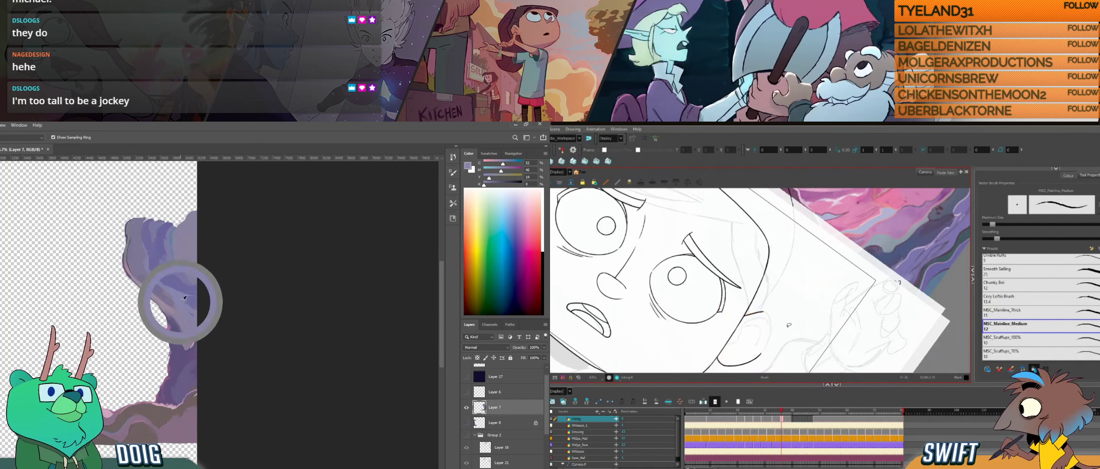
{"action": "left_click", "coordinate": [187, 316], "text": "alt"}
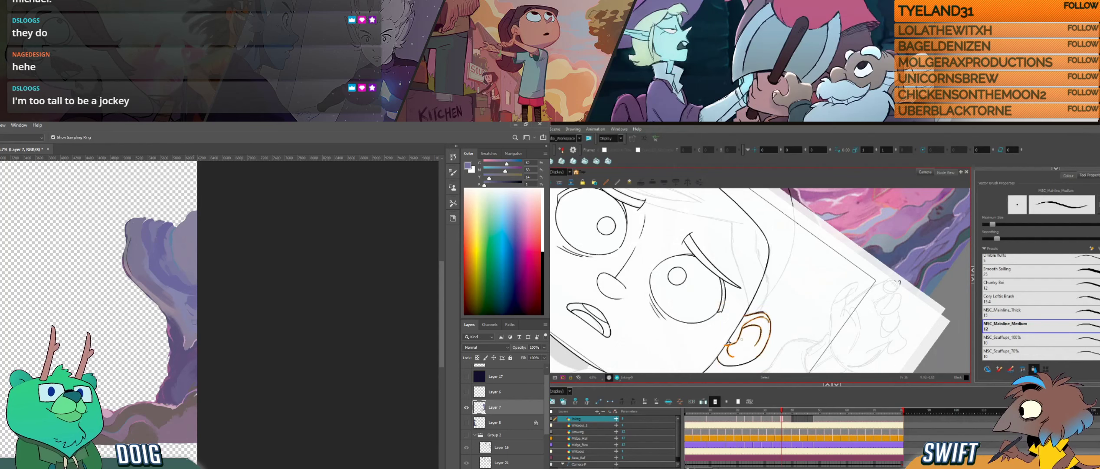
{"action": "left_click_drag", "start_coordinate": [787, 305], "coordinate": [789, 304]}
{"action": "left_click", "coordinate": [183, 308], "text": "alt"}
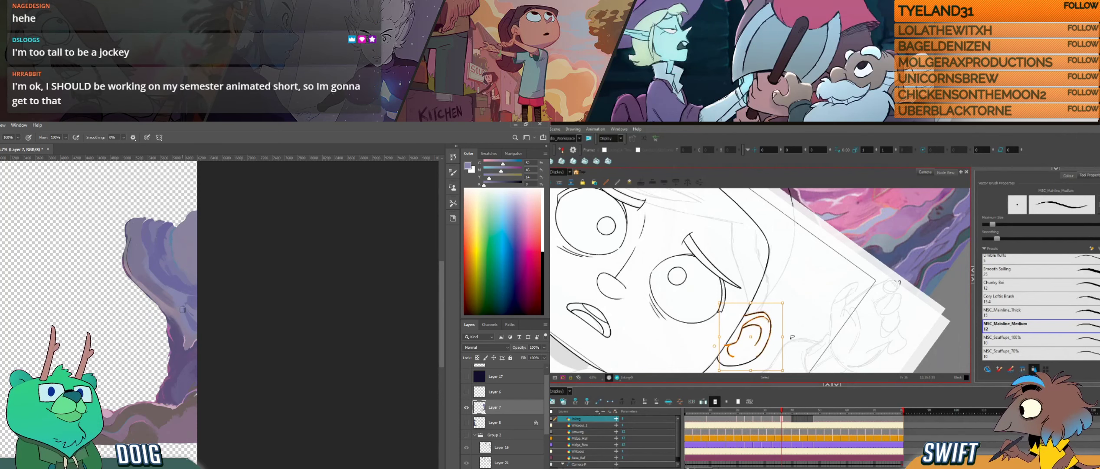
{"action": "key", "text": "alt+b"}
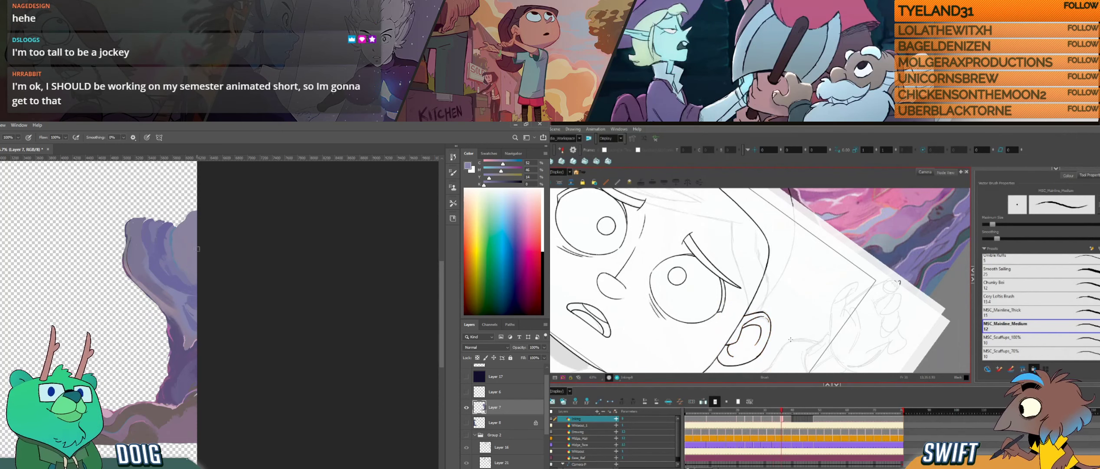
- Check the pasted ear against the neighbouring drawing and reselect it to fit the head outline in Harmony
{"action": "key", "text": "f"}
{"action": "key", "text": "g"}
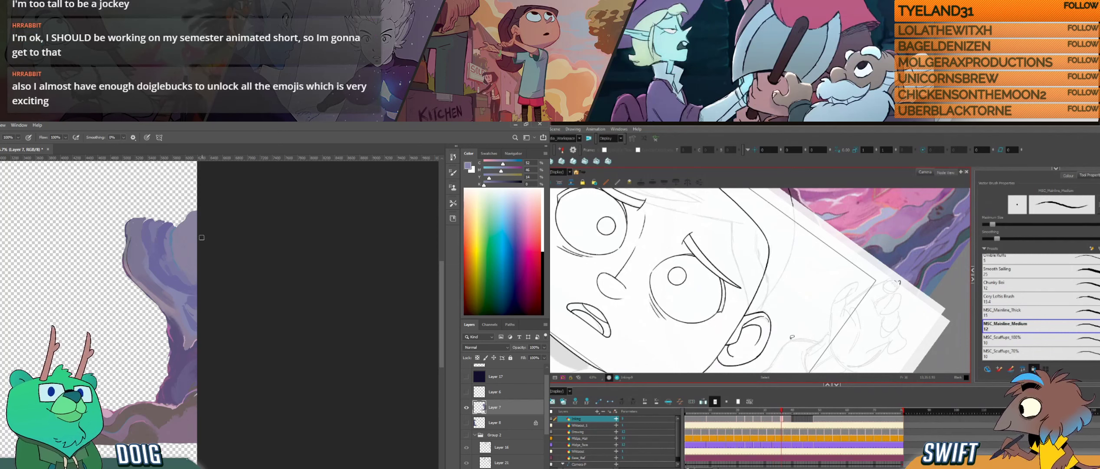
{"action": "key", "text": "alt+s"}
{"action": "key", "text": "alt+s"}
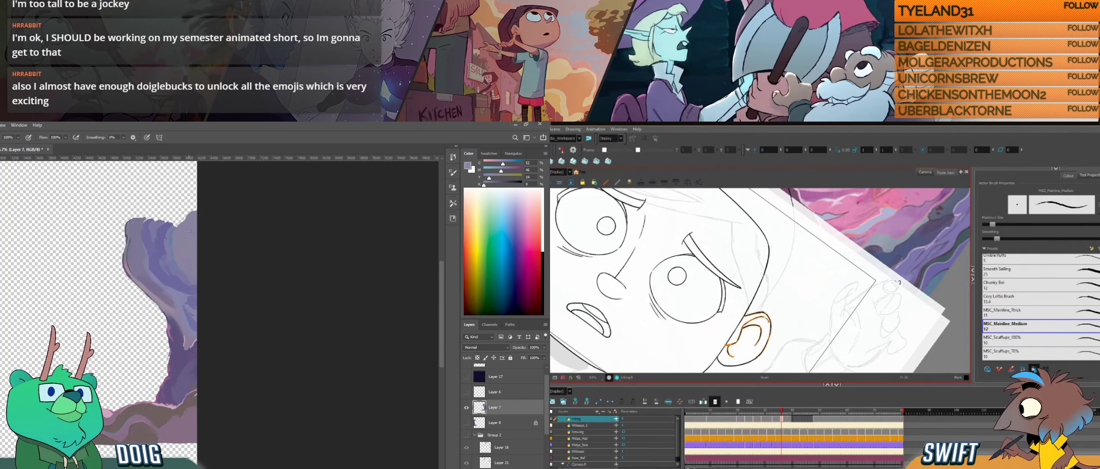
{"action": "key", "text": "alt+s"}
{"action": "mouse_move", "coordinate": [788, 303]}
{"action": "left_mouse_down"}
{"action": "mouse_move", "coordinate": [801, 334]}
{"action": "mouse_move", "coordinate": [810, 287]}
{"action": "left_mouse_up"}
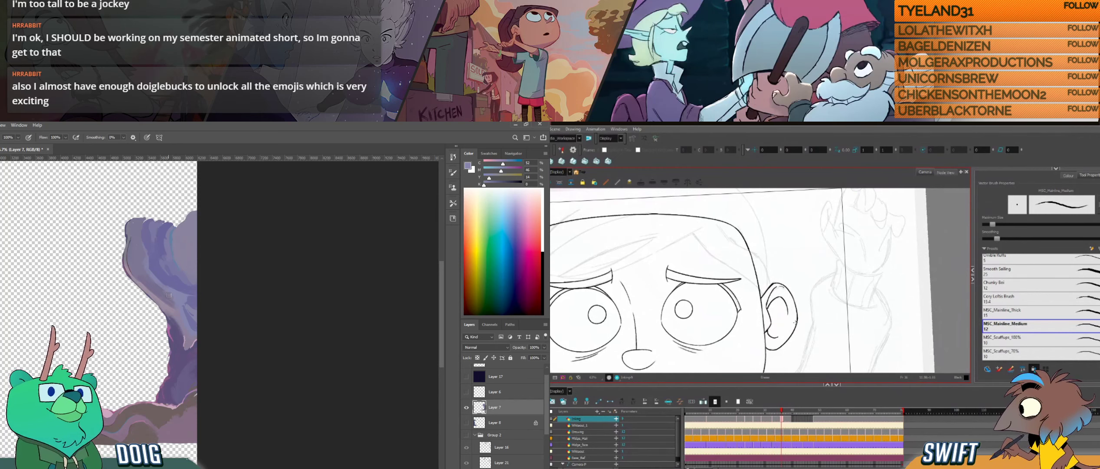
{"action": "left_click_drag", "start_coordinate": [167, 298], "coordinate": [168, 274]}
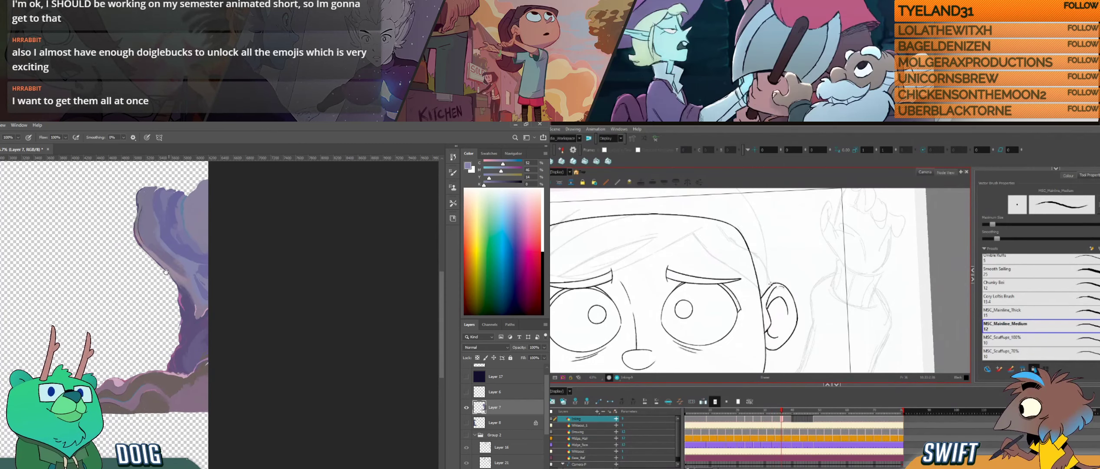
- Compare the ear across the neighbouring drawings in Harmony, and paint the shading on the pillar's narrowing middle in Photoshop
{"action": "key", "text": "f"}
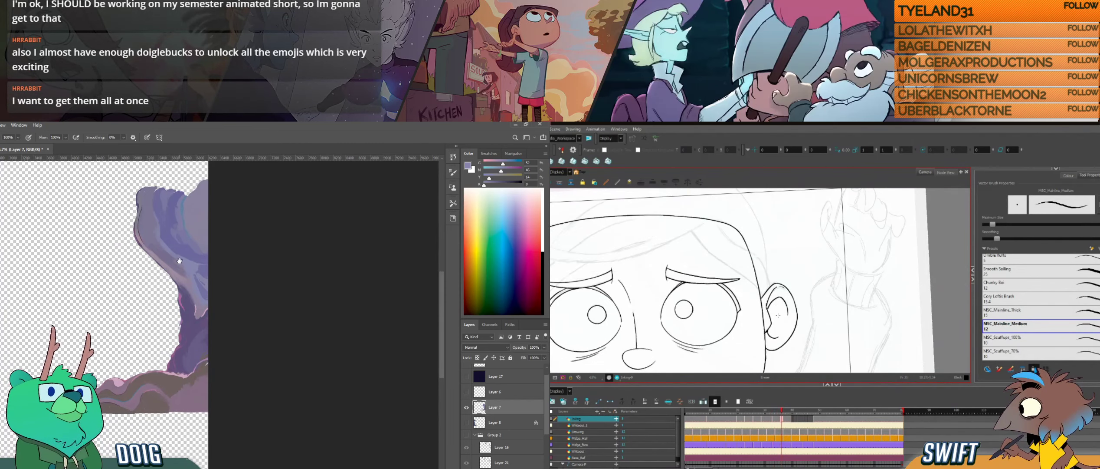
{"action": "key", "text": "g"}
{"action": "key", "text": "f"}
{"action": "key", "text": "g"}
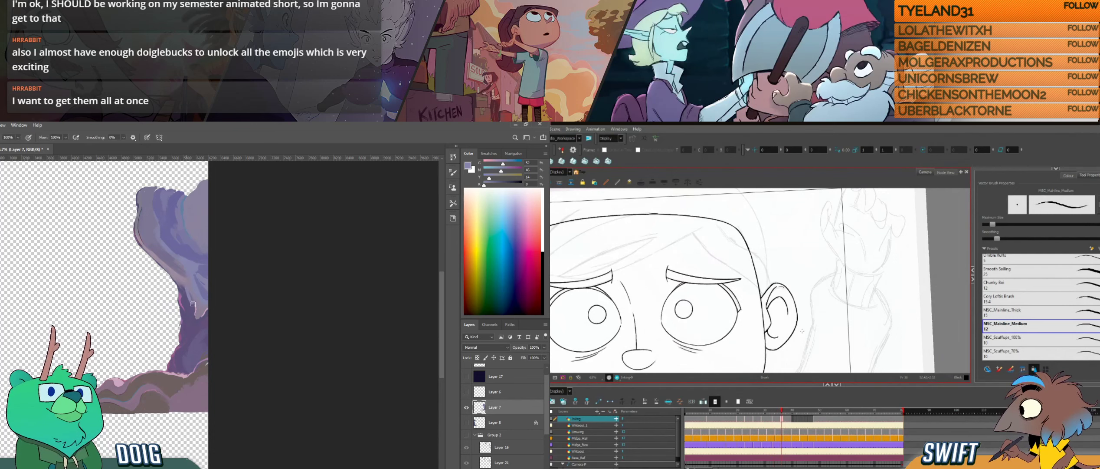
{"action": "key", "text": "f"}
{"action": "key", "text": "g"}
{"action": "key", "text": "f"}
{"action": "left_click_drag", "start_coordinate": [192, 306], "coordinate": [195, 301]}
{"action": "key", "text": "g"}
{"action": "key", "text": "f"}
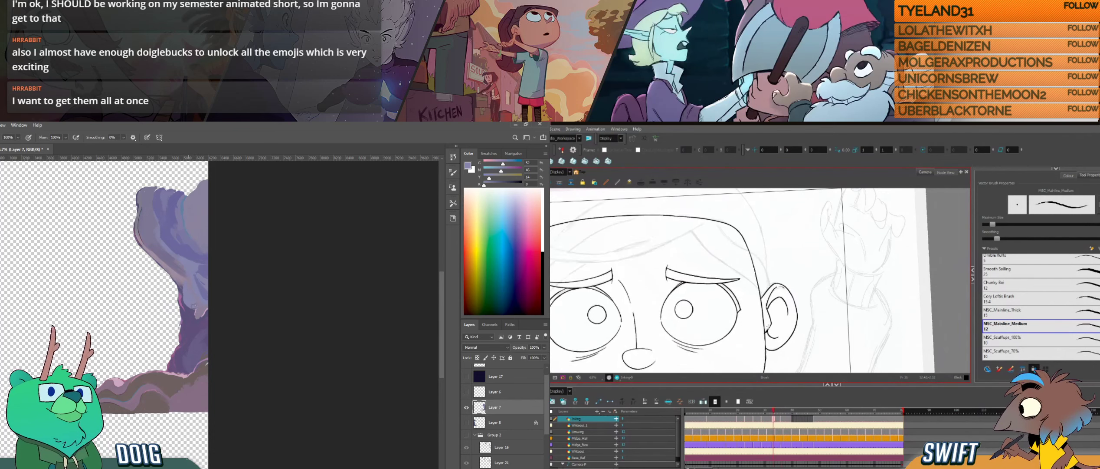
{"action": "key", "text": "g"}
{"action": "key", "text": "f"}
{"action": "key", "text": "g"}
- Copy the ear on the head's other side from the neighbouring drawing and paste it into the inbetween in Harmony
{"action": "left_click_drag", "start_coordinate": [739, 320], "coordinate": [801, 290]}
{"action": "left_click", "coordinate": [191, 315], "text": "alt"}
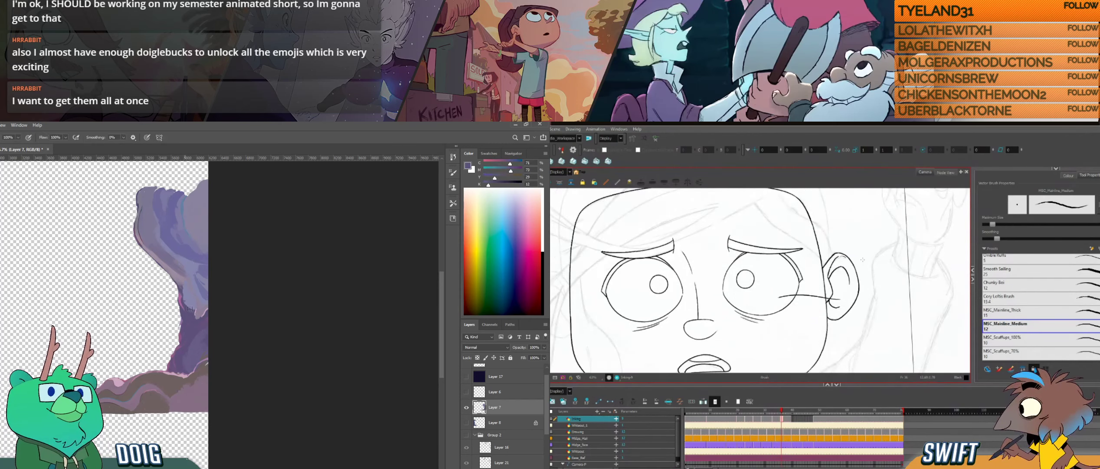
{"action": "left_click_drag", "start_coordinate": [750, 322], "coordinate": [889, 322]}
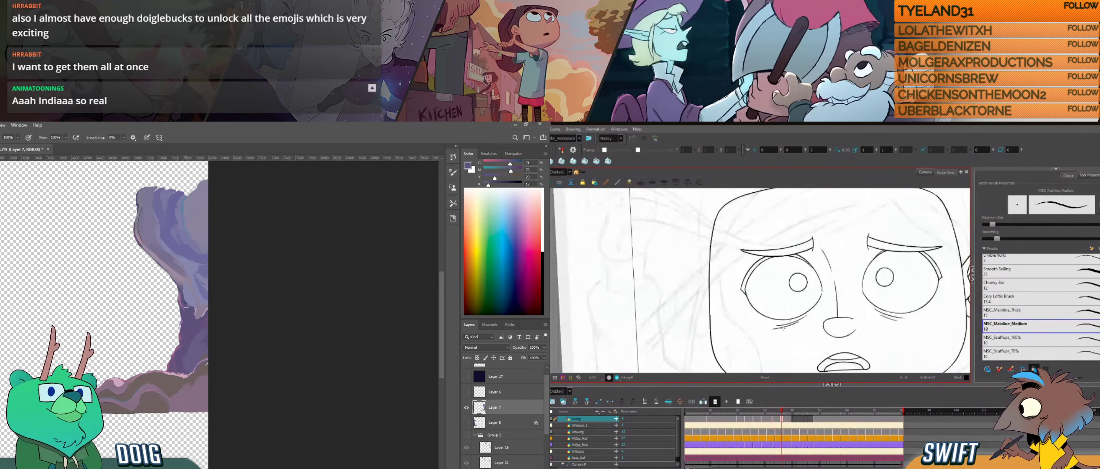
{"action": "left_click_drag", "start_coordinate": [762, 347], "coordinate": [761, 341]}
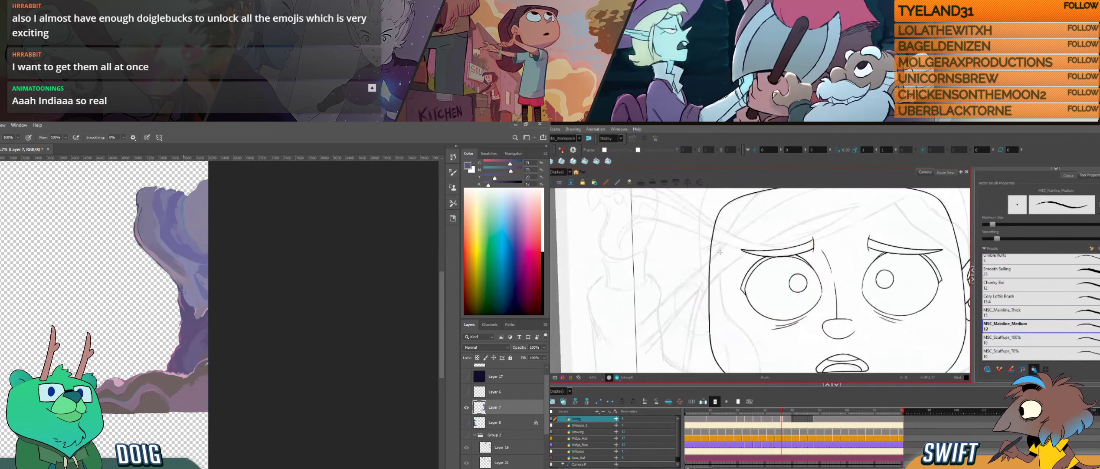
{"action": "key", "text": "f"}
{"action": "mouse_move", "coordinate": [708, 273]}
{"action": "left_mouse_down"}
{"action": "mouse_move", "coordinate": [708, 324]}
{"action": "mouse_move", "coordinate": [694, 243]}
{"action": "left_mouse_up"}
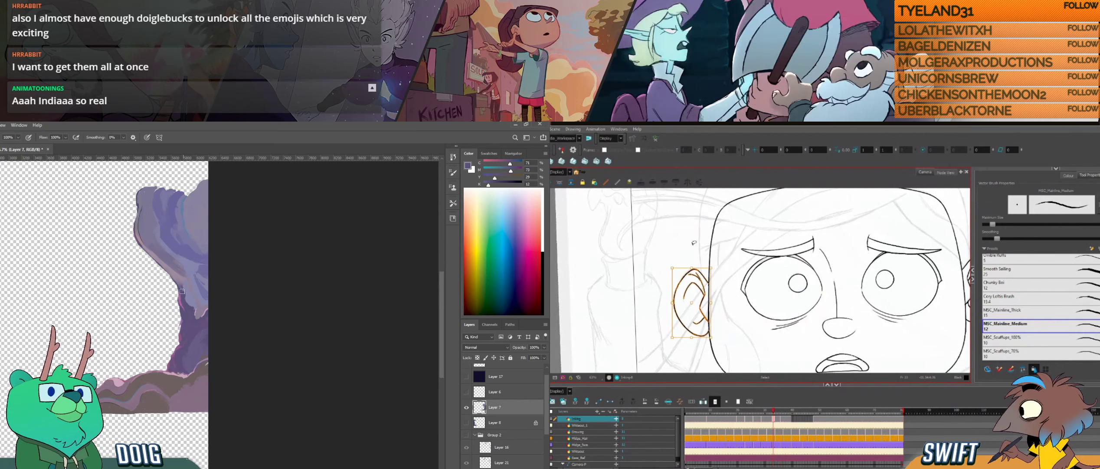
{"action": "left_click_drag", "start_coordinate": [186, 254], "coordinate": [207, 314]}
{"action": "key", "text": "alt+b"}
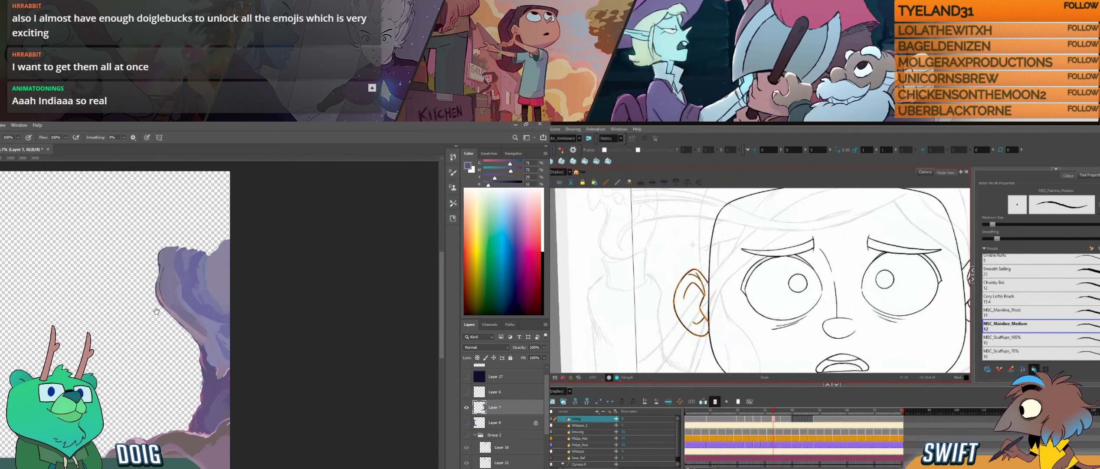
{"action": "key", "text": "g"}
{"action": "key", "text": "f"}
{"action": "key", "text": "alt"}
{"action": "key", "text": "g"}
{"action": "key", "text": "ctrl+v"}
- Check the second pasted ear against the neighbouring drawing in Harmony, and sample a purple near the pillar's top in Photoshop
{"action": "left_click", "coordinate": [194, 253], "text": "alt"}
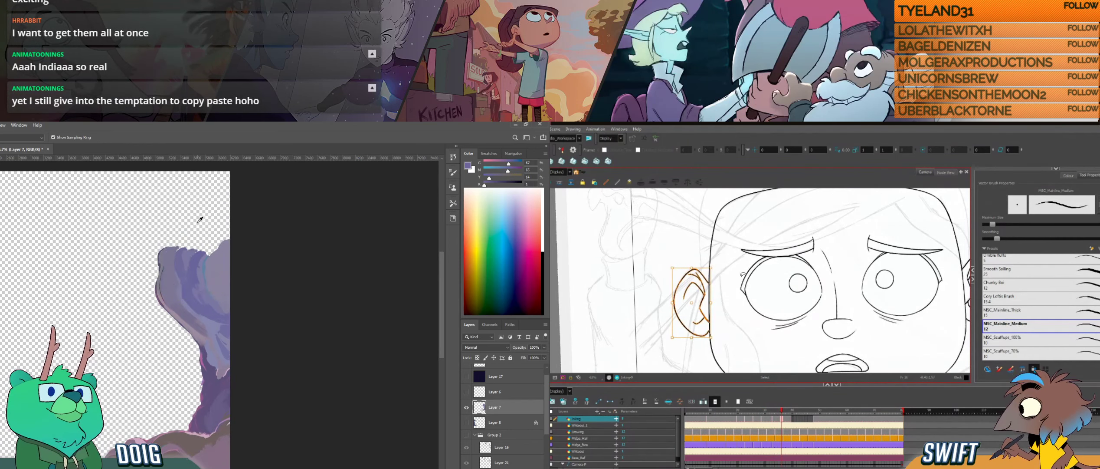
{"action": "key", "text": "alt+b"}
{"action": "key", "text": "f"}
{"action": "key", "text": "f"}
{"action": "key", "text": "g"}
{"action": "key", "text": "g"}
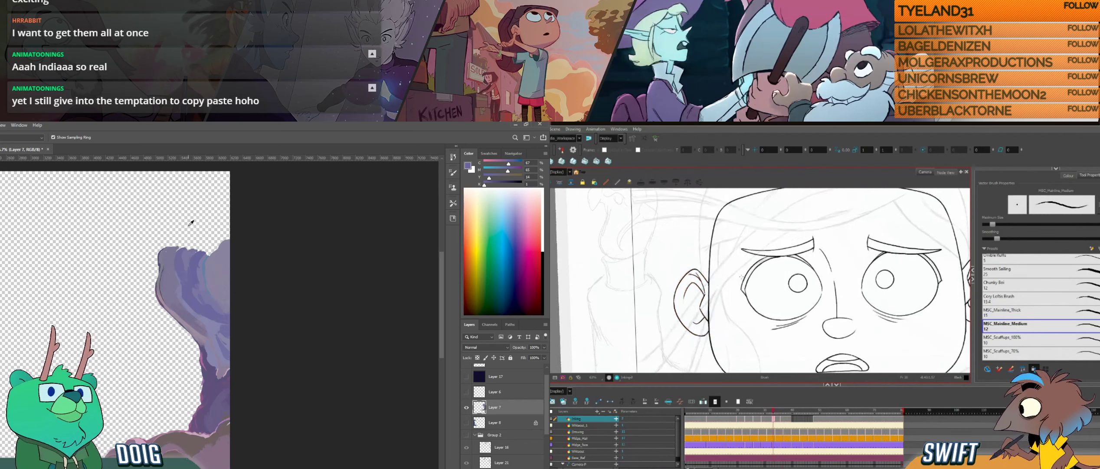
- Refit the pasted ear against the head outline in Harmony and check it against the neighbouring drawings
{"action": "key", "text": "alt+s"}
{"action": "left_click_drag", "start_coordinate": [706, 293], "coordinate": [706, 336]}
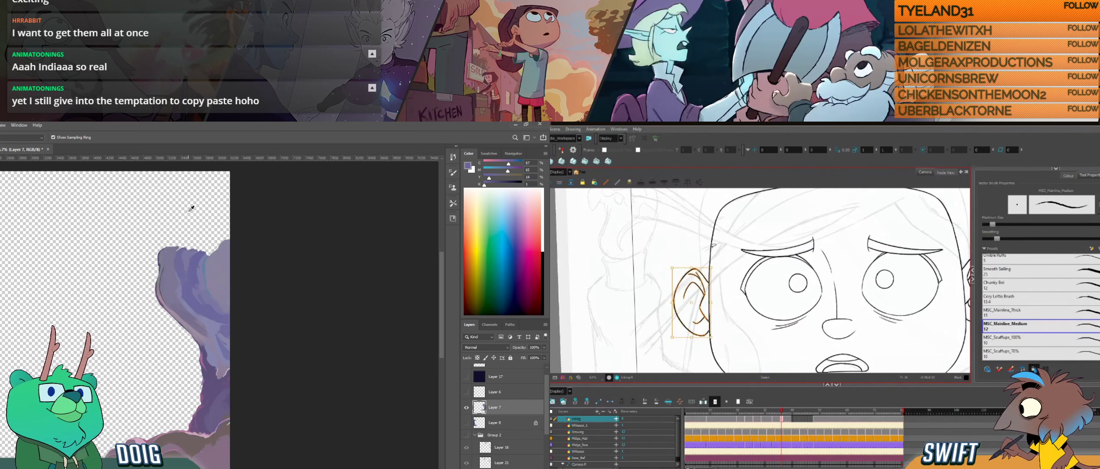
{"action": "key", "text": "alt+b"}
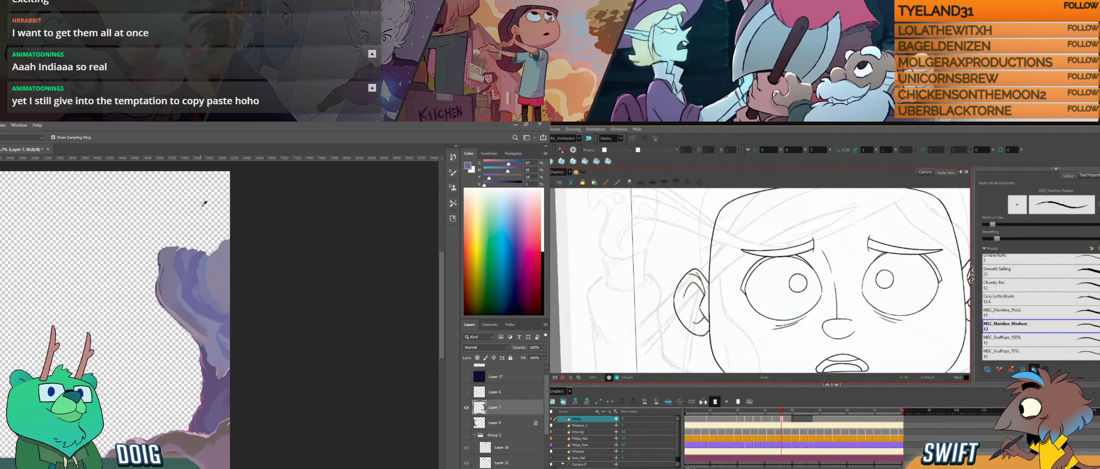
{"action": "key", "text": "f"}
{"action": "key", "text": "f"}
{"action": "key", "text": "f"}
{"action": "key", "text": "f"}
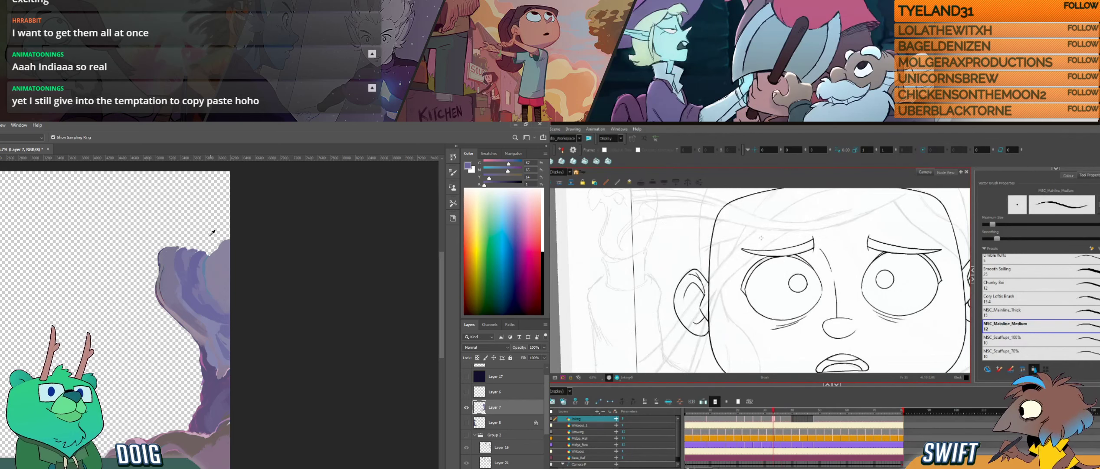
{"action": "key", "text": "g"}
{"action": "key", "text": "g"}
{"action": "key", "text": "g"}
{"action": "key", "text": "g"}
- Paint a small purple bump on the pillar's top in Photoshop, and recheck the whole ear's fit in Harmony
{"action": "left_click", "coordinate": [175, 257], "text": "alt"}
{"action": "mouse_move", "coordinate": [708, 272]}
{"action": "left_mouse_down"}
{"action": "mouse_move", "coordinate": [691, 343]}
{"action": "mouse_move", "coordinate": [714, 269]}
{"action": "left_mouse_up"}
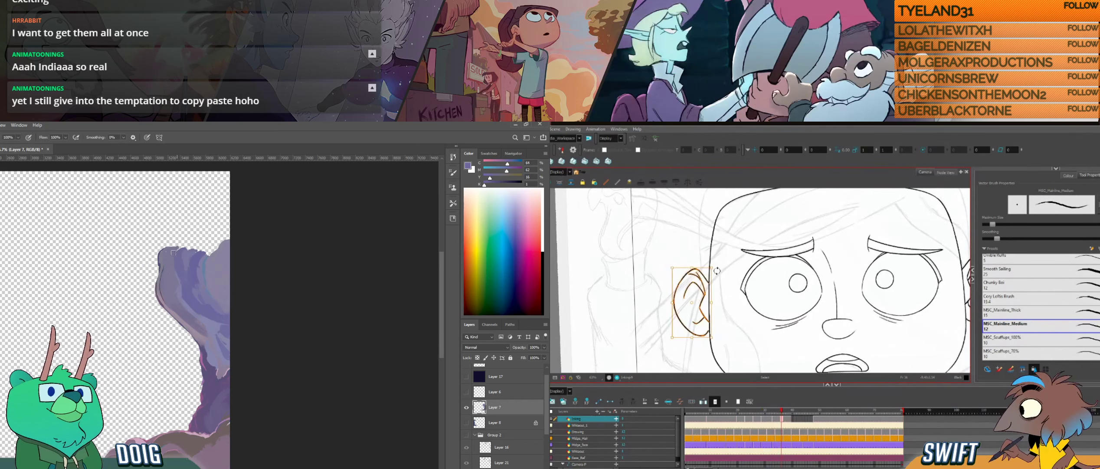
{"action": "mouse_move", "coordinate": [176, 249]}
{"action": "left_mouse_down"}
{"action": "mouse_move", "coordinate": [176, 238]}
{"action": "mouse_move", "coordinate": [173, 247]}
{"action": "left_mouse_up"}
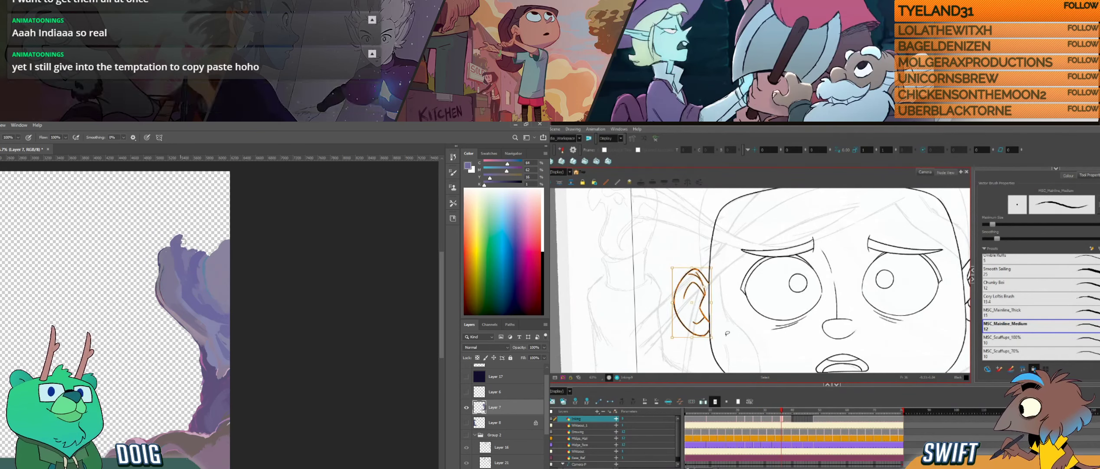
{"action": "key", "text": "alt+b"}
{"action": "key", "text": "f"}
{"action": "key", "text": "f"}
{"action": "mouse_move", "coordinate": [152, 296]}
{"action": "left_mouse_down"}
{"action": "mouse_move", "coordinate": [178, 229]}
{"action": "mouse_move", "coordinate": [162, 292]}
{"action": "left_mouse_up"}
{"action": "key", "text": "g"}
{"action": "left_click", "coordinate": [192, 228], "text": "alt"}
{"action": "key", "text": "f"}
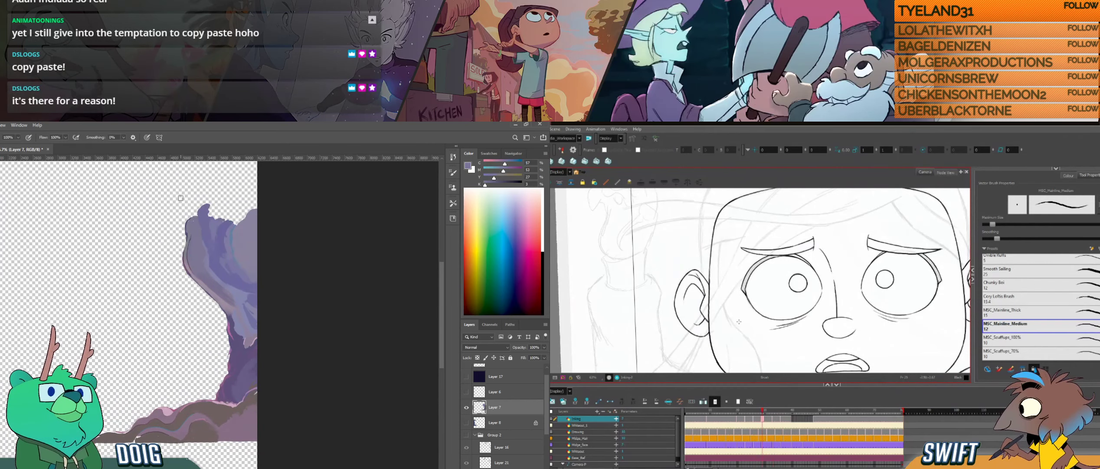
- Reshape the ear's upper outer line in Harmony, and build the bump on the pillar's top into a rounded knob in Photoshop
{"action": "key", "text": "alt+s"}
{"action": "left_click", "coordinate": [680, 288]}
{"action": "left_click_drag", "start_coordinate": [193, 207], "coordinate": [188, 216]}
{"action": "key", "text": "Delete"}
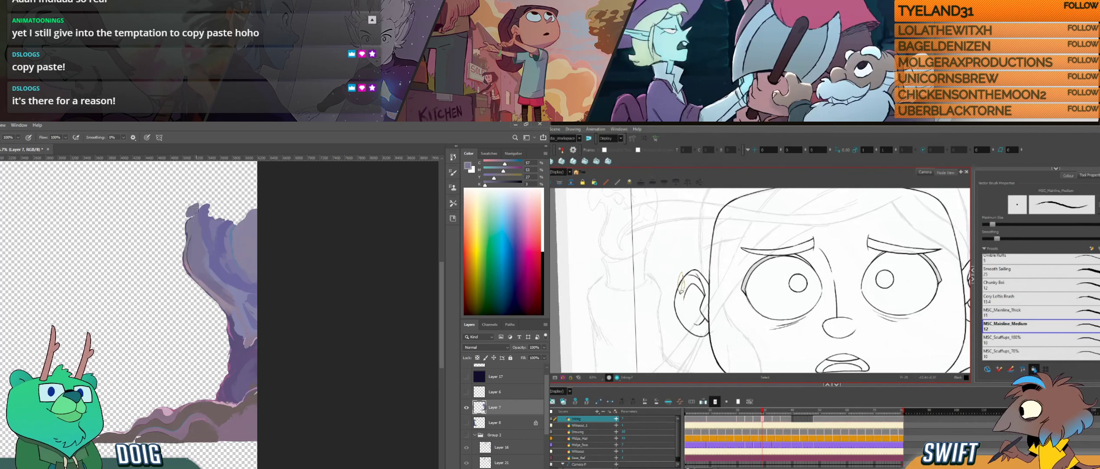
{"action": "key", "text": "ctrl+z"}
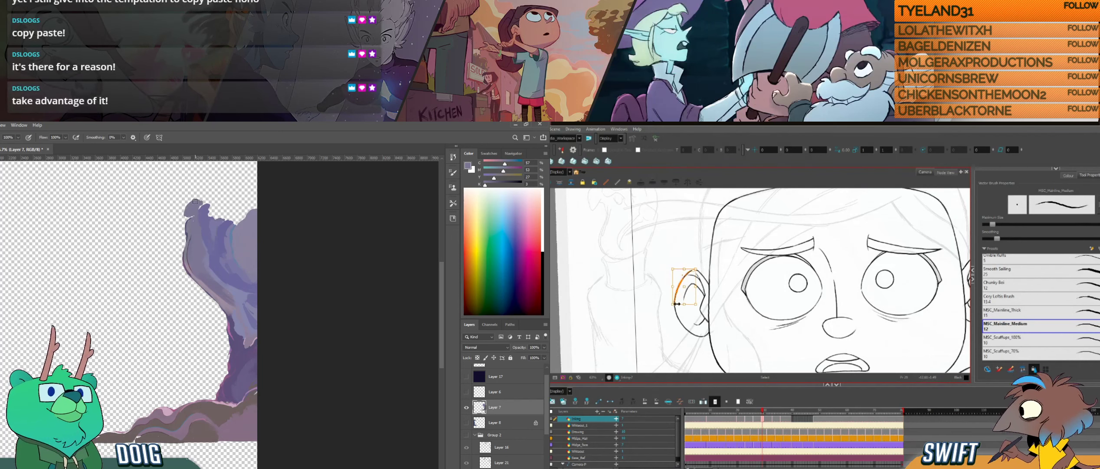
{"action": "left_click_drag", "start_coordinate": [673, 298], "coordinate": [673, 296]}
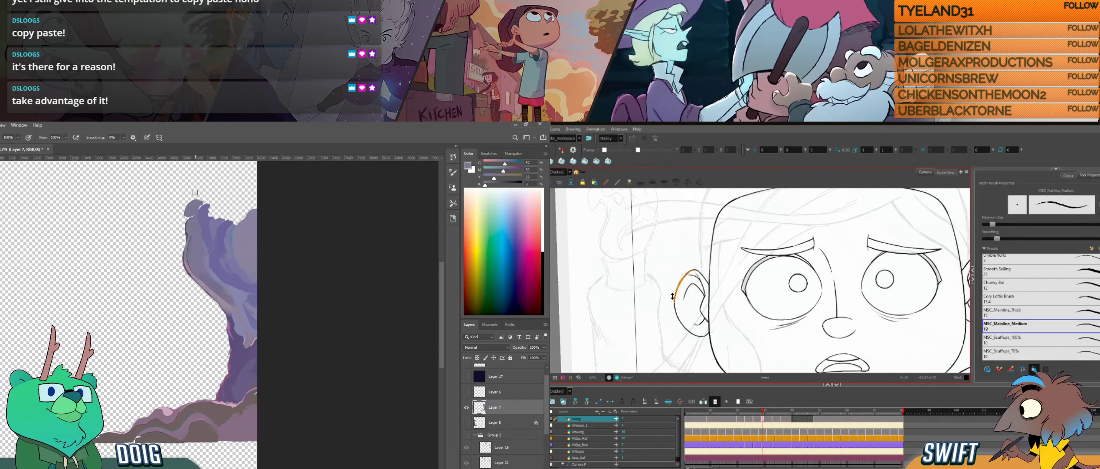
{"action": "key", "text": "alt+b"}
{"action": "left_click_drag", "start_coordinate": [189, 204], "coordinate": [206, 189]}
- Compare the ear across the neighbouring drawings in Harmony, and trim the knob on the pillar's top with the Eraser in Photoshop
{"action": "key", "text": "comma"}
{"action": "key", "text": "comma"}
{"action": "key", "text": "comma"}
{"action": "key", "text": "period"}
{"action": "key", "text": "period"}
{"action": "key", "text": "period"}
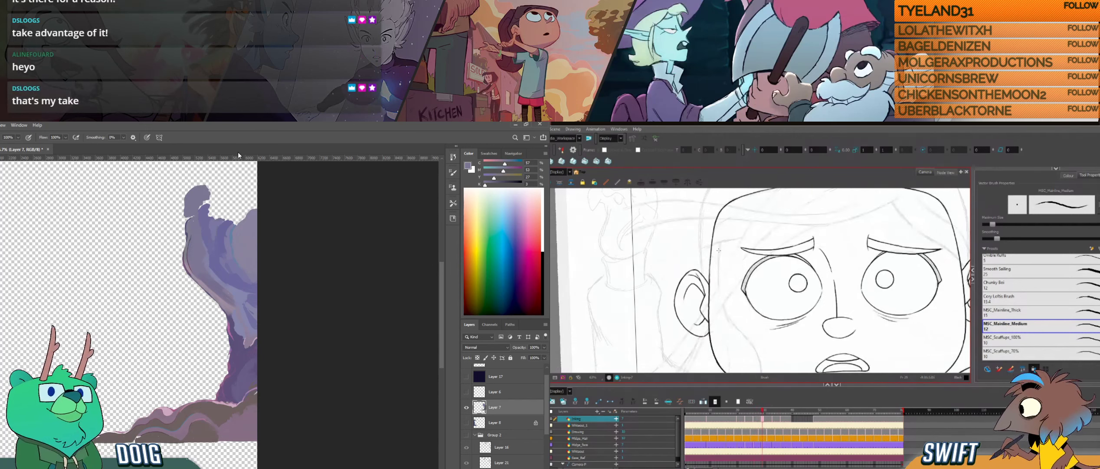
{"action": "key", "text": "e"}
{"action": "key", "text": "period"}
{"action": "key", "text": "period"}
{"action": "key", "text": "period"}
{"action": "key", "text": "period"}
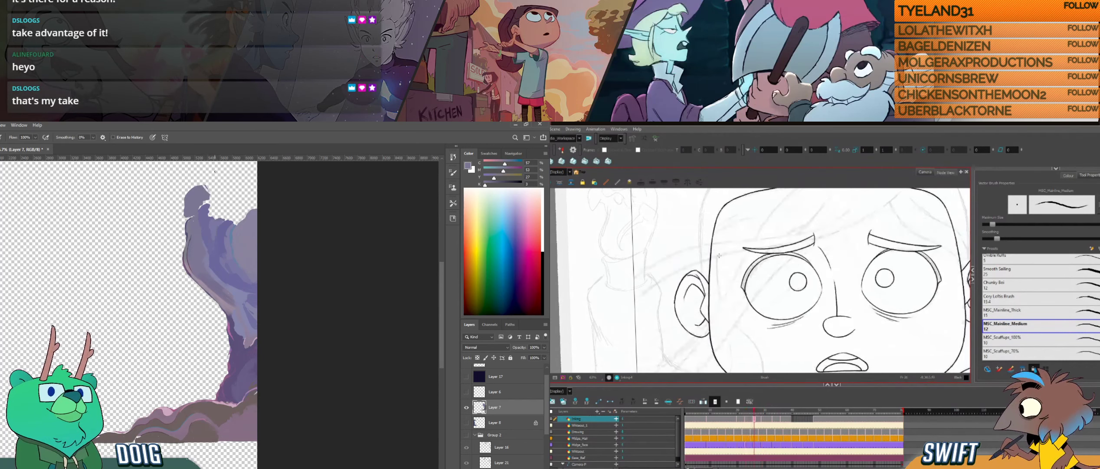
{"action": "left_click_drag", "start_coordinate": [210, 193], "coordinate": [194, 186]}
{"action": "key", "text": "comma"}
{"action": "key", "text": "comma"}
{"action": "key", "text": "comma"}
{"action": "key", "text": "comma"}
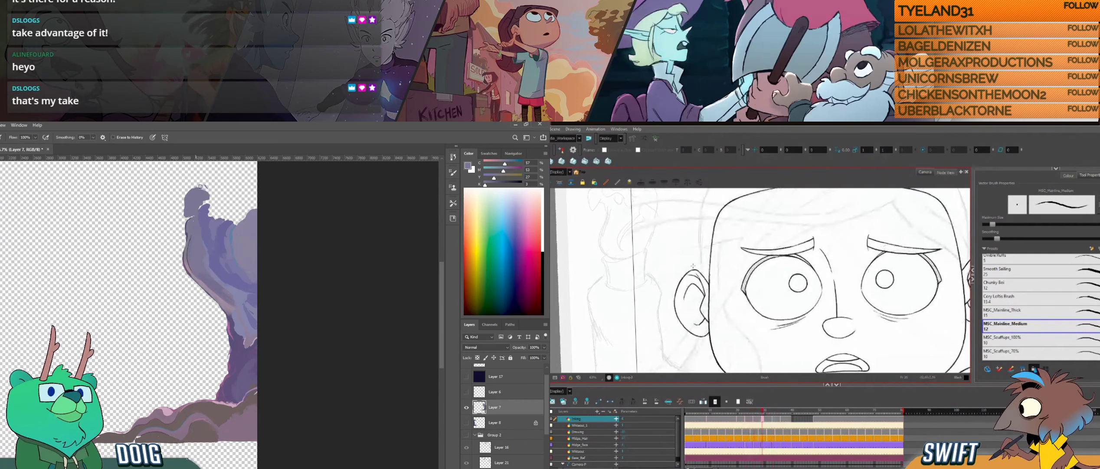
- Fine-tune the ear's upper outer line in Harmony, and erase along the knob's inner edge in Photoshop
{"action": "left_click", "coordinate": [688, 272]}
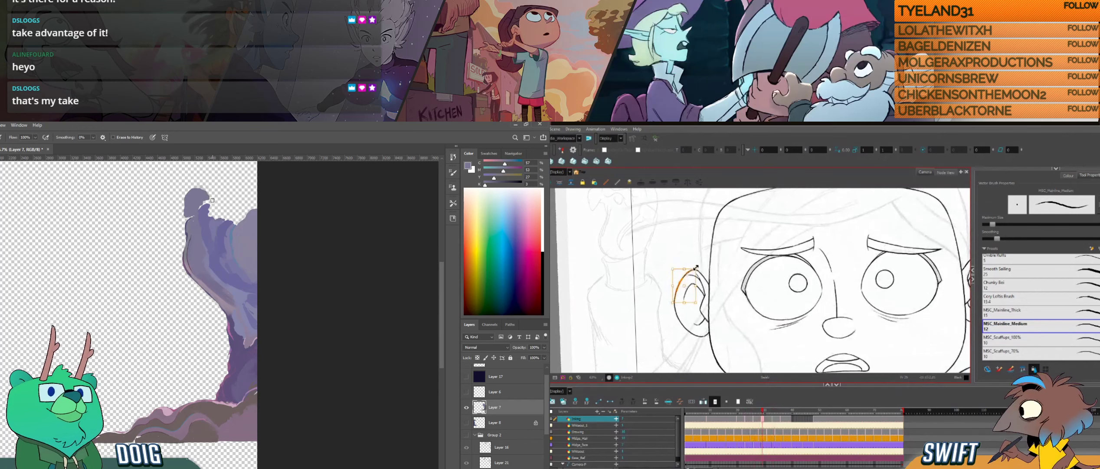
{"action": "left_click_drag", "start_coordinate": [210, 194], "coordinate": [199, 186]}
{"action": "left_click_drag", "start_coordinate": [696, 268], "coordinate": [696, 269]}
{"action": "key", "text": "b"}
{"action": "key", "text": "alt+b"}
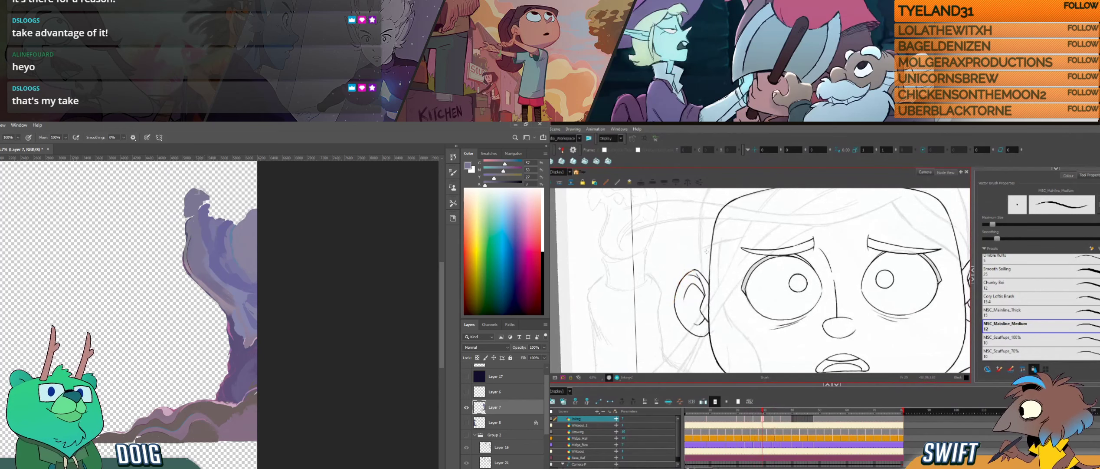
- Examine the adjusted ear against the neighbouring drawings and in a rotated close view in Harmony
{"action": "key", "text": "g"}
{"action": "key", "text": "f"}
{"action": "key", "text": "f"}
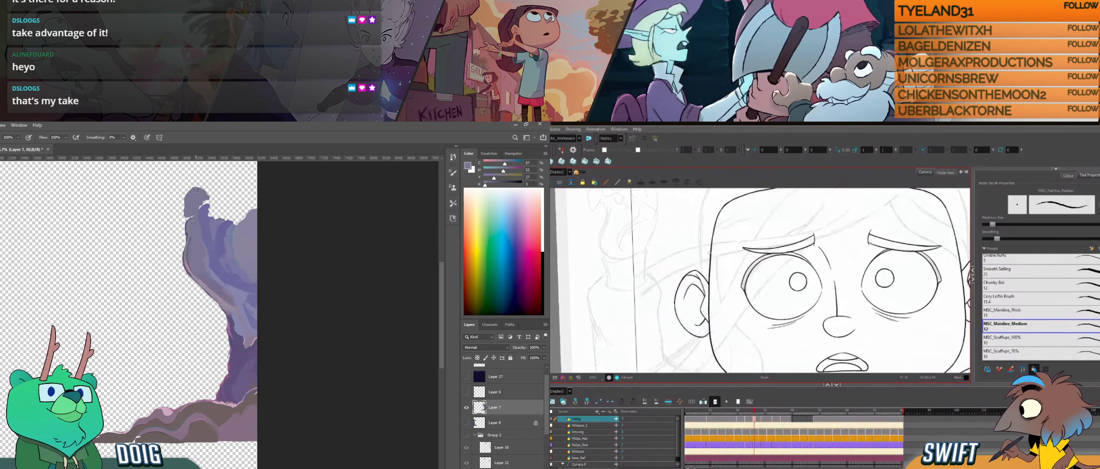
{"action": "key", "text": "g"}
{"action": "key", "text": "g"}
{"action": "key", "text": "f"}
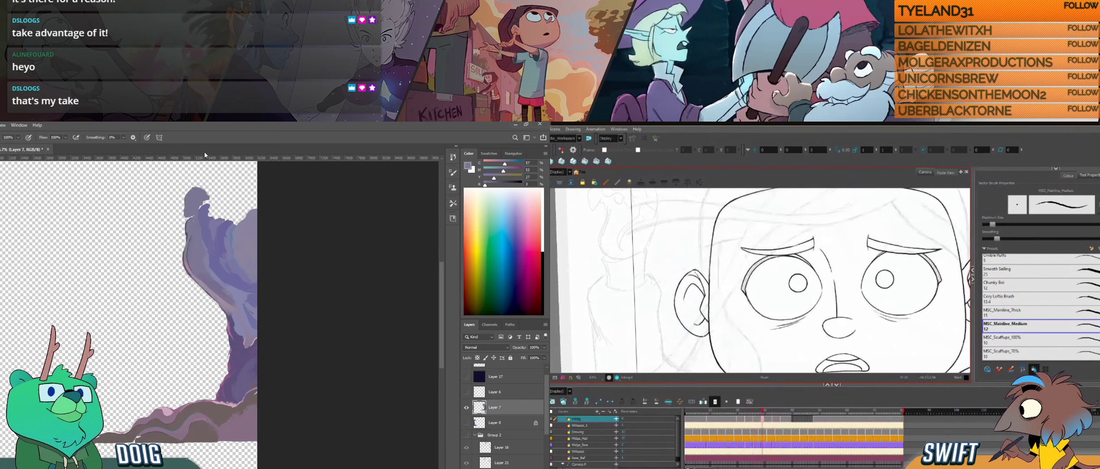
{"action": "left_click_drag", "start_coordinate": [687, 287], "coordinate": [707, 328]}
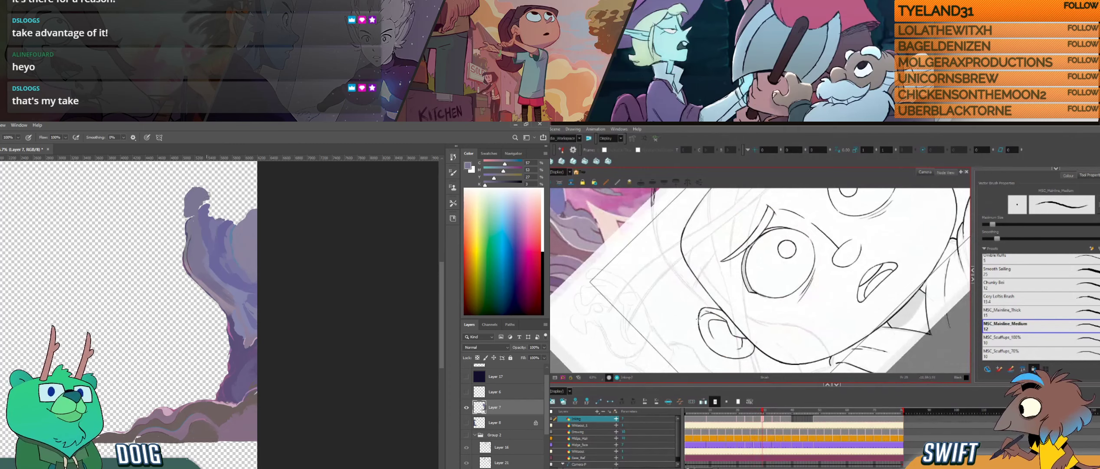
- Paint a rounded blue boulder on the pillar's top beside the canvas edge in Photoshop
{"action": "left_click_drag", "start_coordinate": [181, 242], "coordinate": [169, 271]}
{"action": "key", "text": "i"}
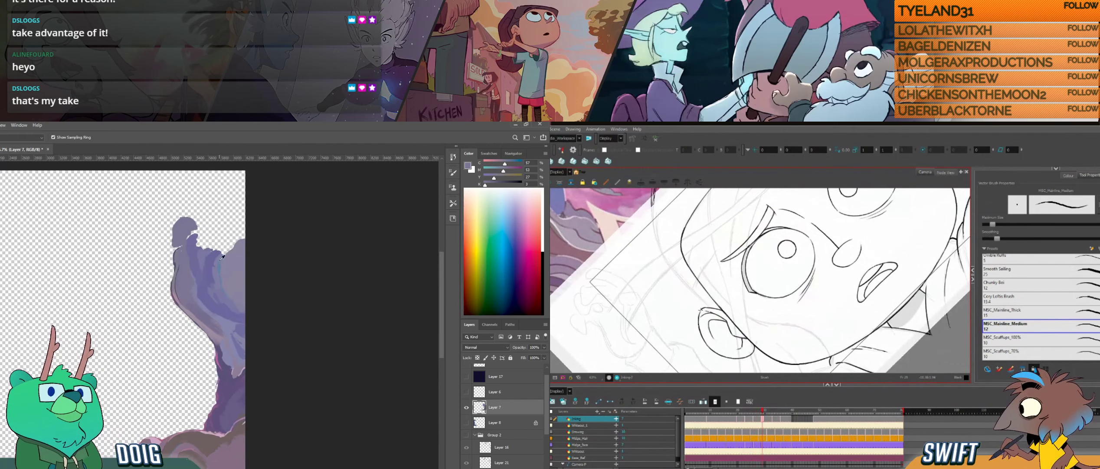
{"action": "left_click", "coordinate": [217, 246]}
{"action": "key", "text": "b"}
{"action": "mouse_move", "coordinate": [215, 250]}
{"action": "left_mouse_down"}
{"action": "mouse_move", "coordinate": [230, 229]}
{"action": "mouse_move", "coordinate": [221, 248]}
{"action": "mouse_move", "coordinate": [241, 235]}
{"action": "mouse_move", "coordinate": [220, 244]}
{"action": "left_mouse_up"}
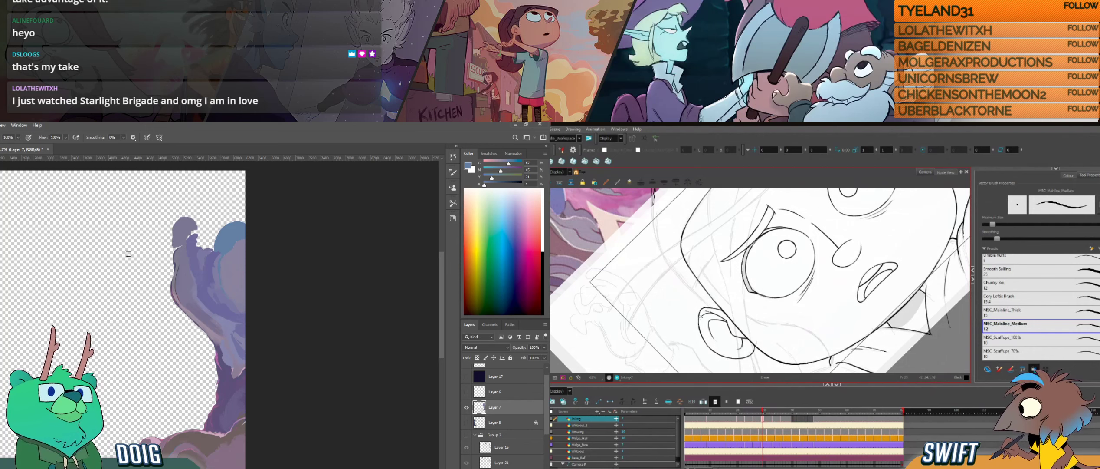
- Sample colours from the pillar and shade the blue boulder and the rock around it in Photoshop
{"action": "left_click", "coordinate": [213, 239], "text": "alt"}
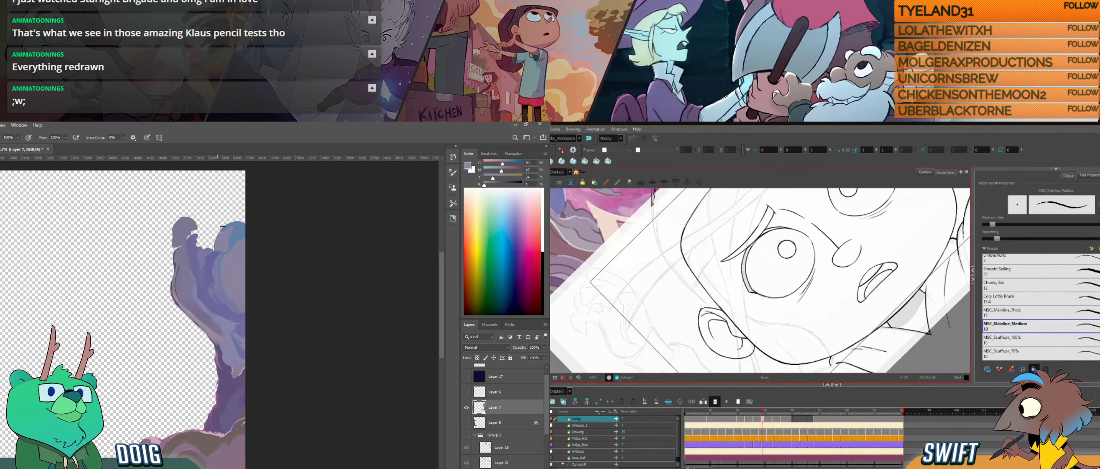
{"action": "left_click_drag", "start_coordinate": [237, 225], "coordinate": [221, 241]}
{"action": "left_click", "coordinate": [238, 234], "text": "alt"}
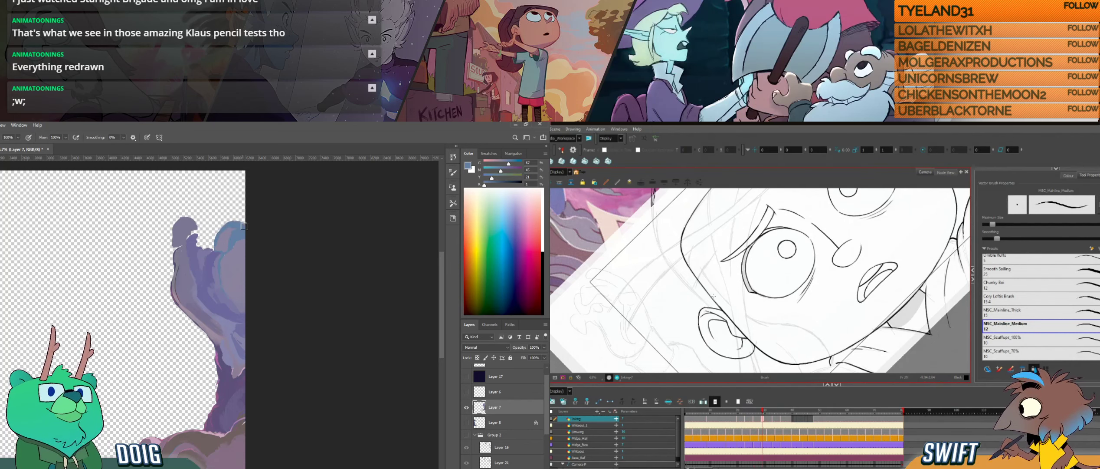
{"action": "key", "text": "f"}
{"action": "key", "text": "g"}
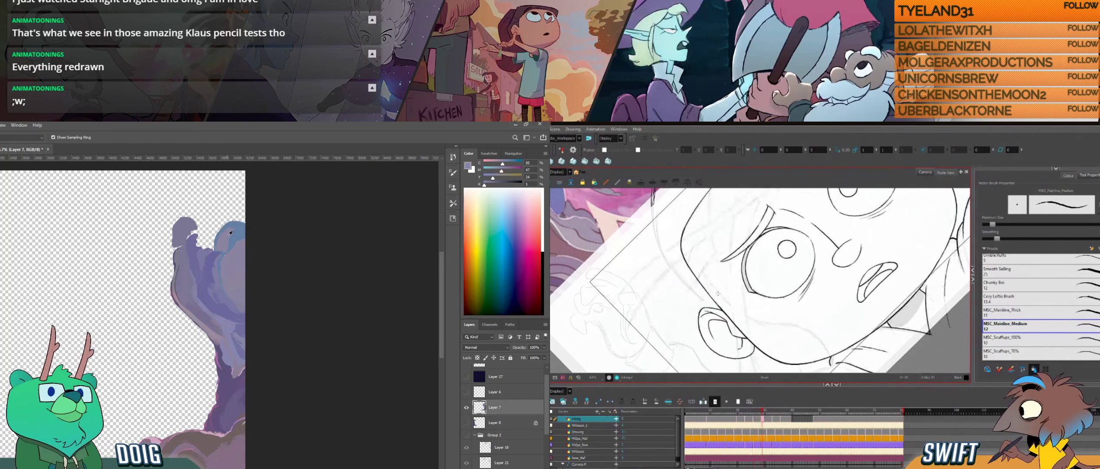
{"action": "left_click", "coordinate": [220, 245], "text": "alt"}
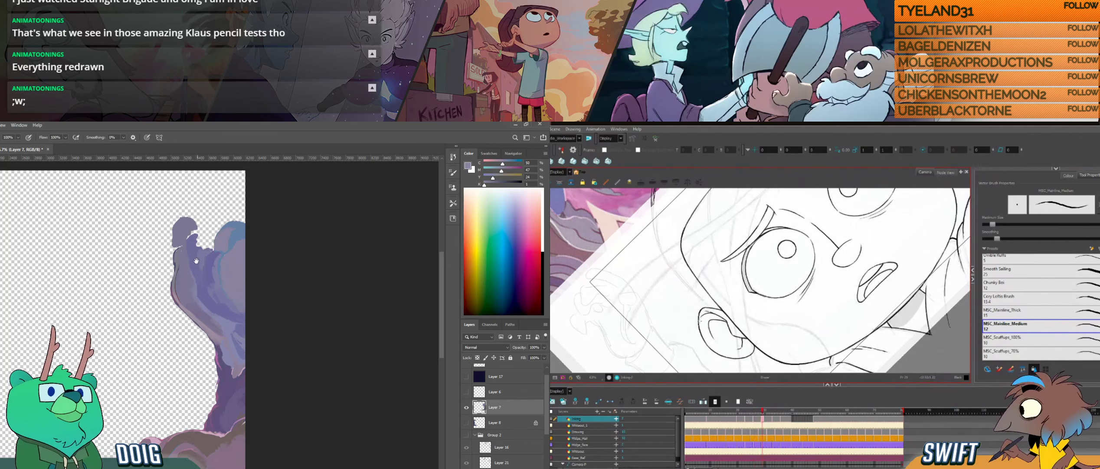
{"action": "left_click_drag", "start_coordinate": [196, 261], "coordinate": [193, 243]}
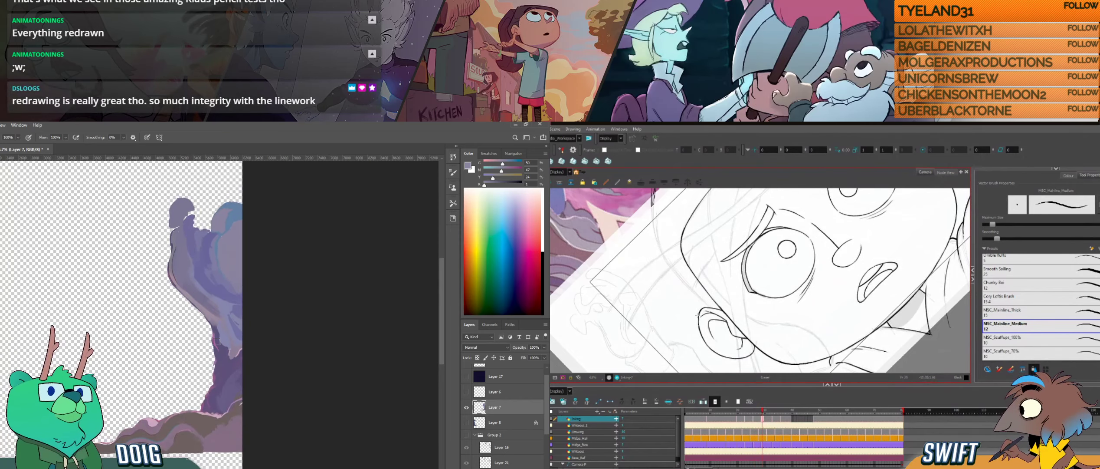
{"action": "key", "text": "alt"}
{"action": "left_click_drag", "start_coordinate": [201, 358], "coordinate": [187, 308]}
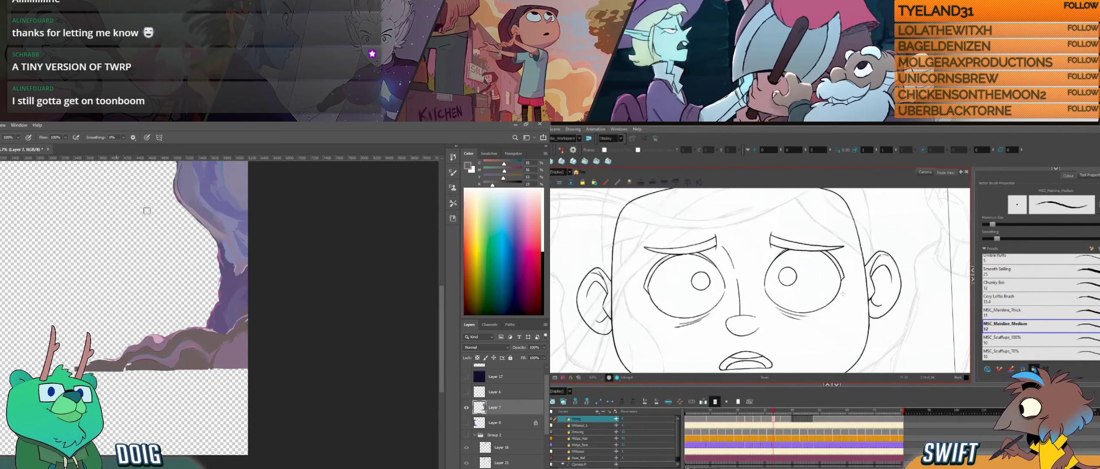
- Review the inked head with both ears in Harmony and go to the frames that still need inking
{"action": "left_click_drag", "start_coordinate": [845, 289], "coordinate": [847, 300]}
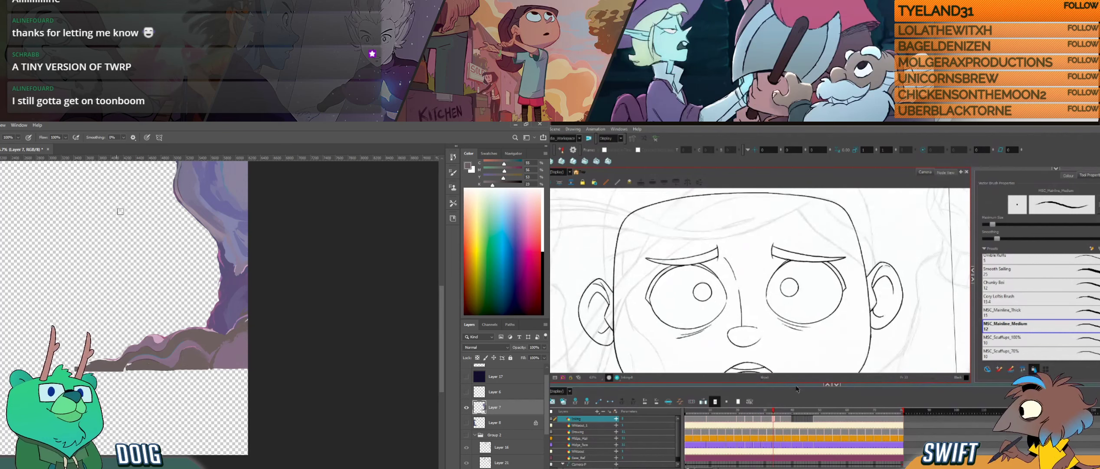
{"action": "key", "text": "g"}
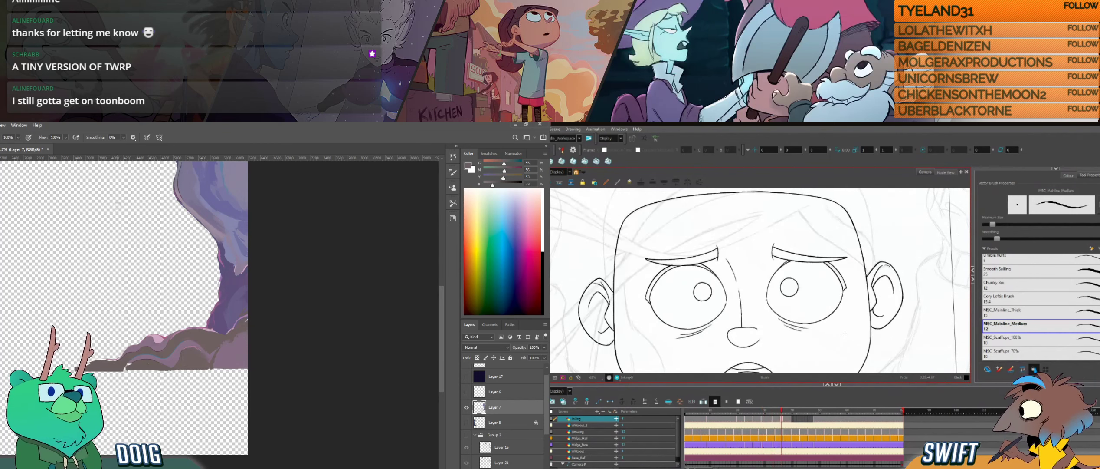
{"action": "mouse_move", "coordinate": [795, 410]}
{"action": "left_mouse_down"}
{"action": "mouse_move", "coordinate": [754, 412]}
{"action": "mouse_move", "coordinate": [792, 411]}
{"action": "left_mouse_up"}
{"action": "left_click_drag", "start_coordinate": [802, 354], "coordinate": [804, 332]}
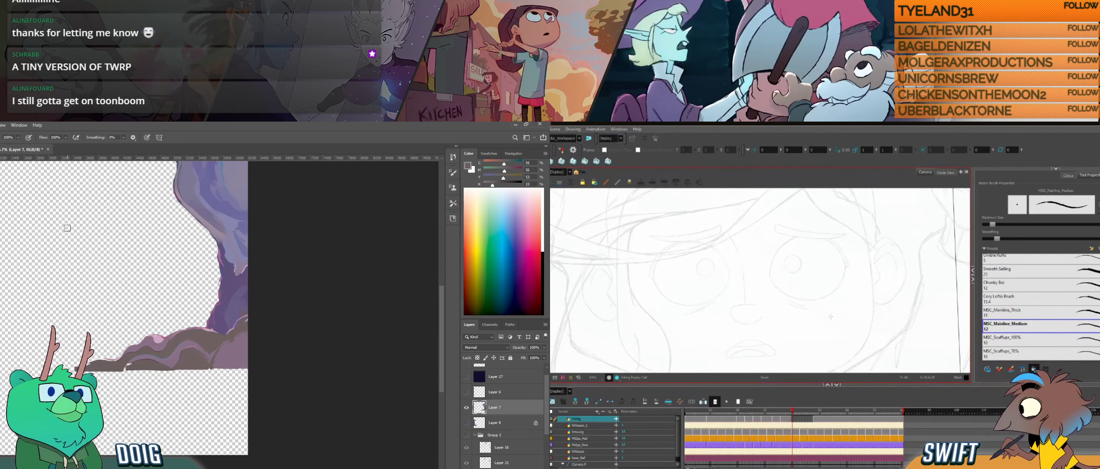
{"action": "left_click_drag", "start_coordinate": [797, 421], "coordinate": [813, 419]}
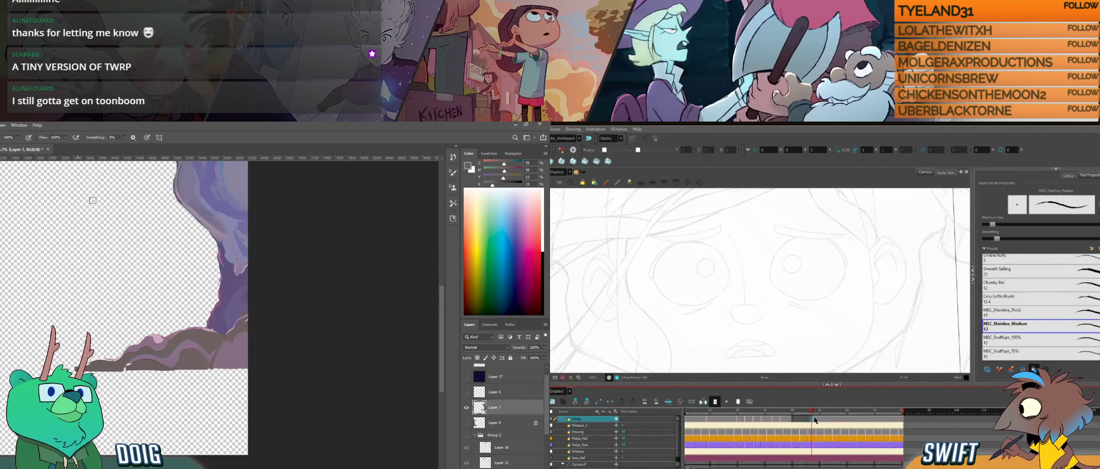
- Compare the rough, uninked frame with the adjacent inked drawing in Harmony
{"action": "key", "text": "f"}
{"action": "key", "text": "g"}
{"action": "key", "text": "f"}
{"action": "key", "text": "g"}
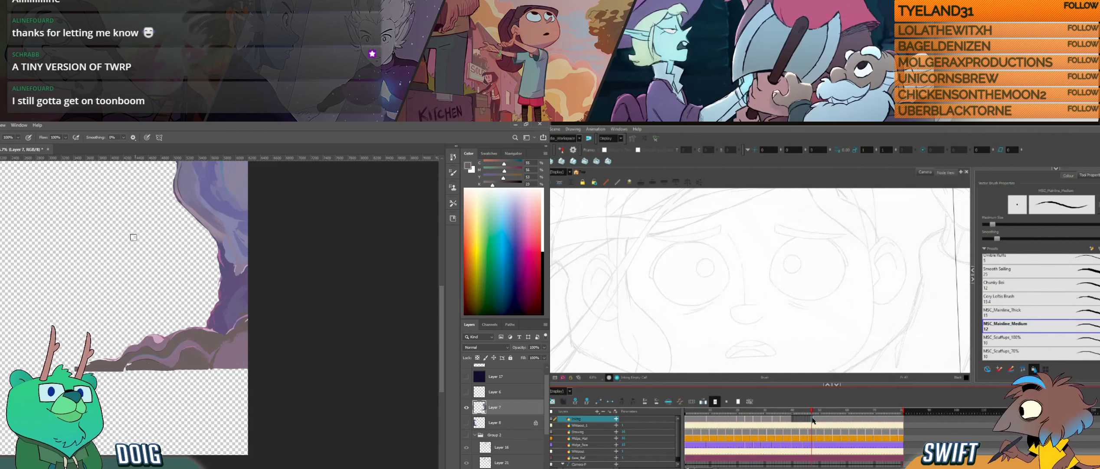
{"action": "key", "text": "f"}
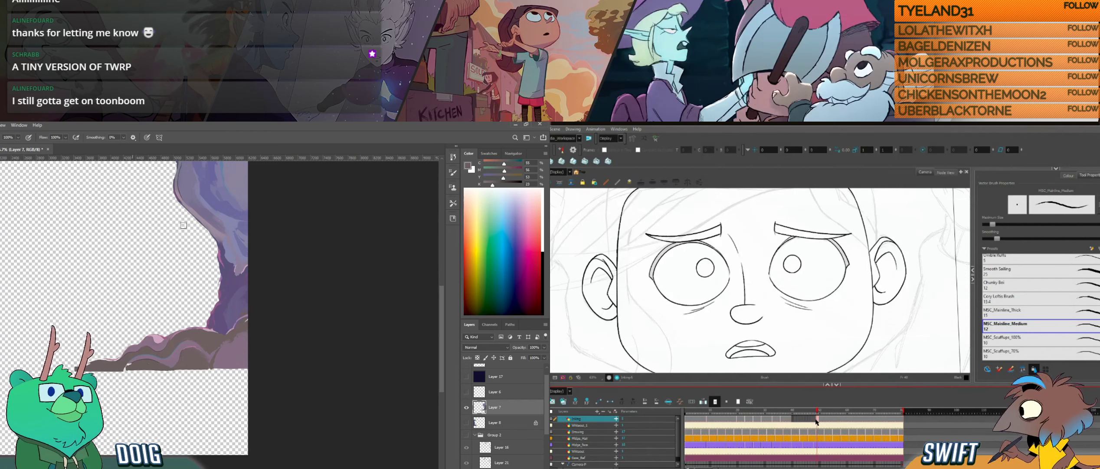
{"action": "key", "text": "g"}
{"action": "key", "text": "f"}
{"action": "key", "text": "g"}
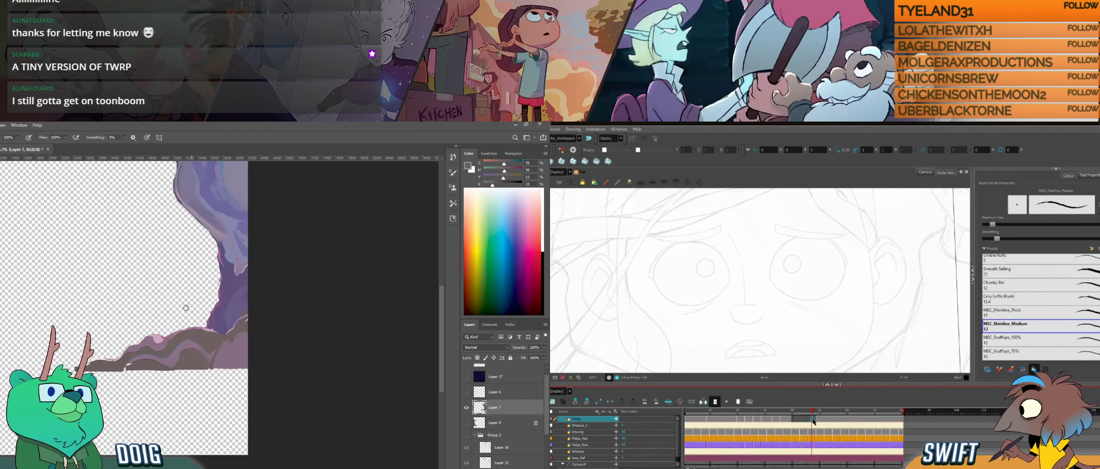
{"action": "key", "text": "f"}
{"action": "key", "text": "g"}
{"action": "key", "text": "f"}
{"action": "key", "text": "g"}
{"action": "key", "text": "f"}
{"action": "key", "text": "g"}
- Compare the rough frame with the inked head in Harmony and erase the stray paint specks beside the pillar in Photoshop
{"action": "left_click", "coordinate": [816, 419]}
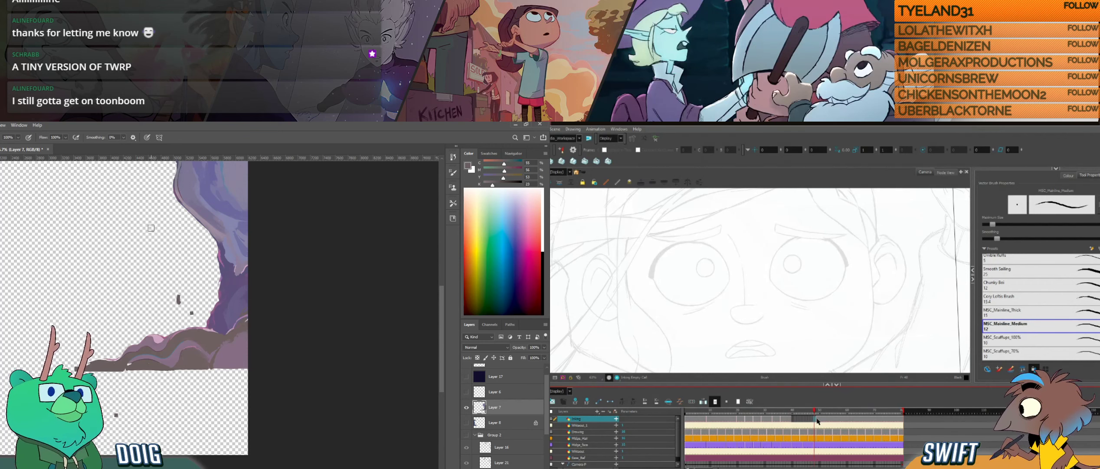
{"action": "left_click", "coordinate": [817, 420]}
{"action": "left_click", "coordinate": [814, 420]}
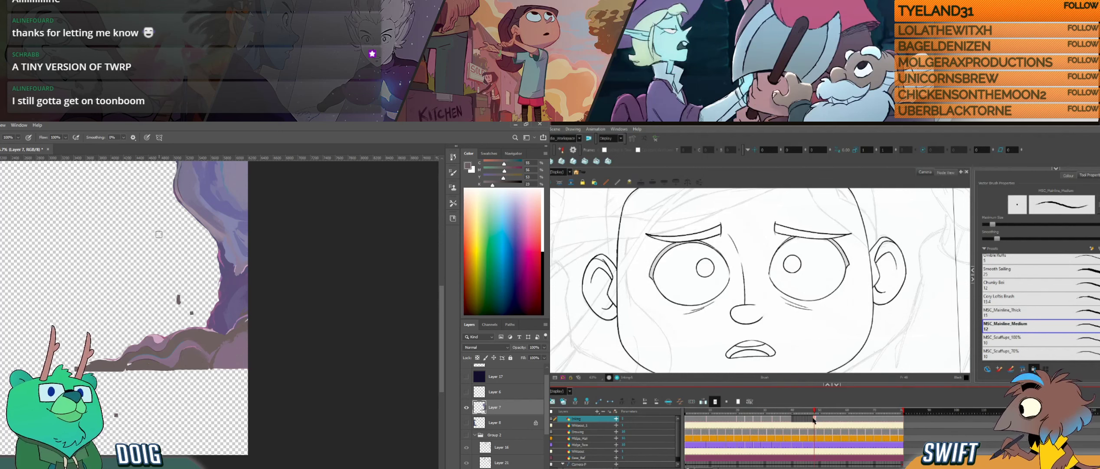
{"action": "key", "text": "e"}
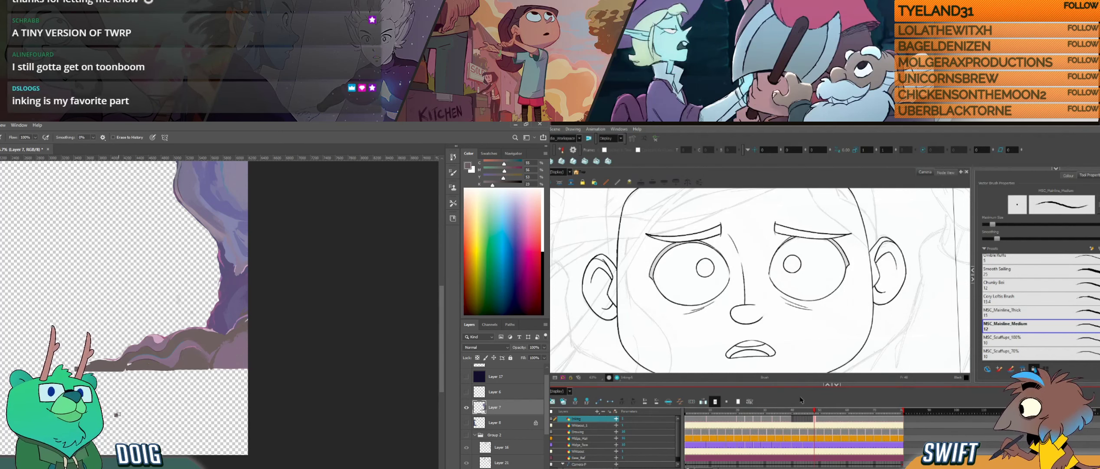
{"action": "left_click_drag", "start_coordinate": [177, 236], "coordinate": [147, 313]}
- Mix a muted purple from the pillar's sampled colours and touch up its upper part in Photoshop, while scrubbing the Harmony frames
{"action": "key", "text": "i"}
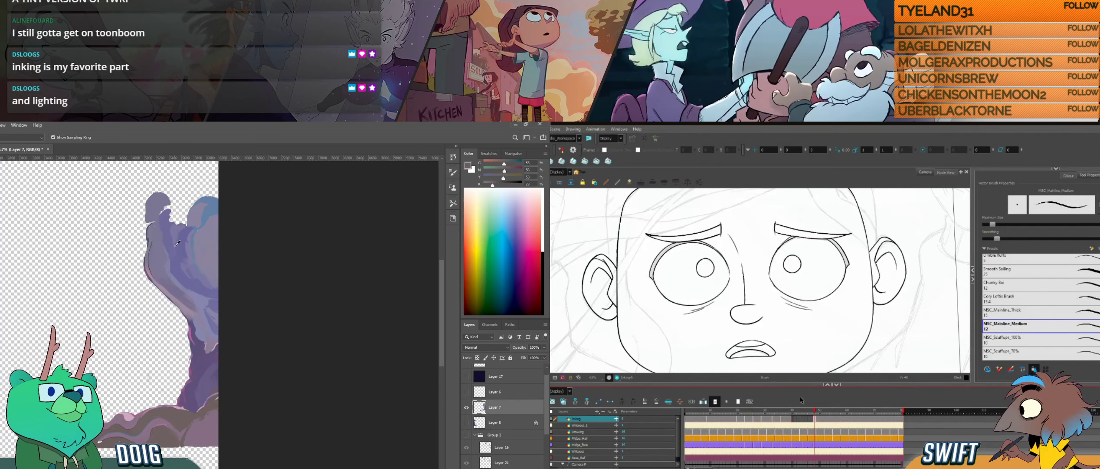
{"action": "left_click", "coordinate": [207, 212]}
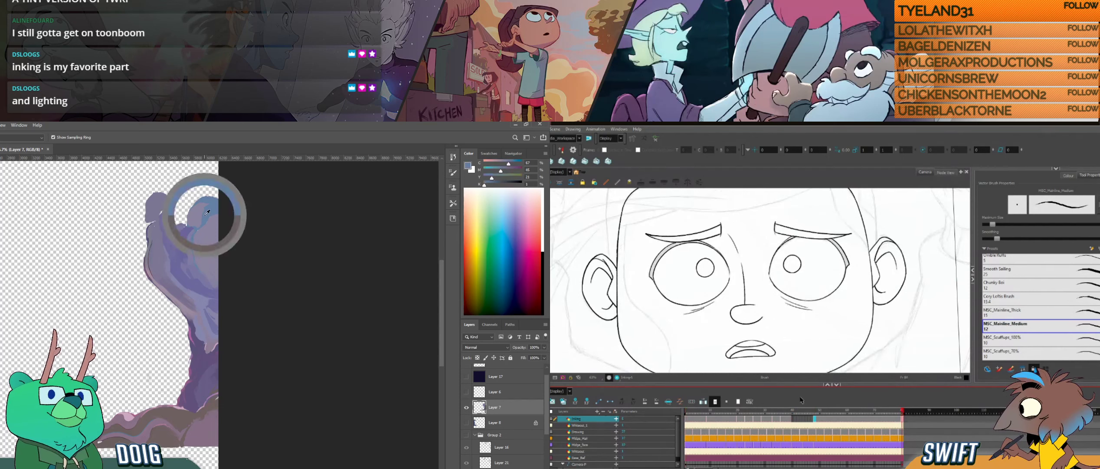
{"action": "left_click", "coordinate": [161, 260]}
{"action": "mouse_move", "coordinate": [809, 411]}
{"action": "left_mouse_down"}
{"action": "mouse_move", "coordinate": [791, 411]}
{"action": "mouse_move", "coordinate": [804, 411]}
{"action": "left_mouse_up"}
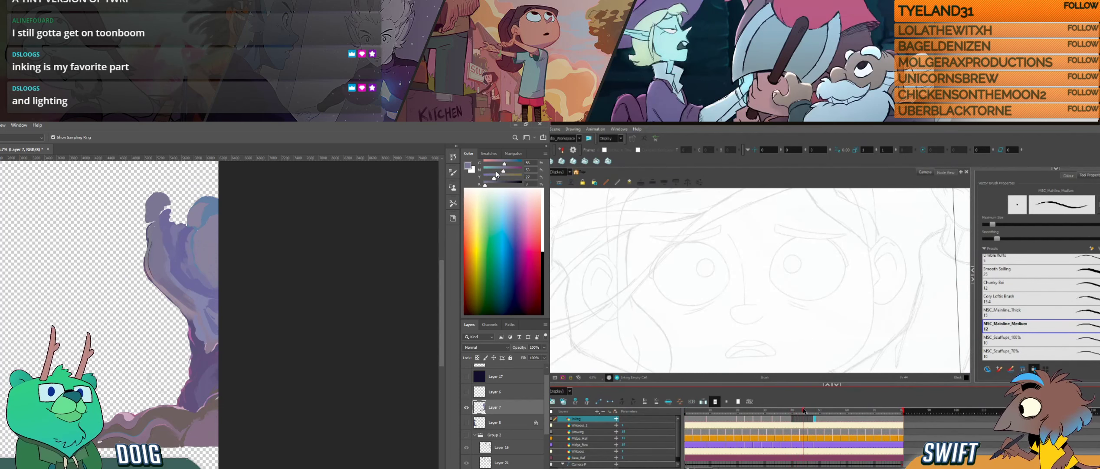
{"action": "left_click_drag", "start_coordinate": [503, 171], "coordinate": [496, 171]}
{"action": "left_click_drag", "start_coordinate": [809, 411], "coordinate": [792, 412]}
{"action": "left_click_drag", "start_coordinate": [494, 178], "coordinate": [491, 178]}
{"action": "left_click_drag", "start_coordinate": [792, 412], "coordinate": [802, 413]}
{"action": "left_click_drag", "start_coordinate": [504, 164], "coordinate": [501, 164]}
{"action": "mouse_move", "coordinate": [801, 413]}
{"action": "left_mouse_down"}
{"action": "mouse_move", "coordinate": [791, 414]}
{"action": "mouse_move", "coordinate": [817, 419]}
{"action": "mouse_move", "coordinate": [790, 420]}
{"action": "left_mouse_up"}
{"action": "left_click", "coordinate": [815, 419]}
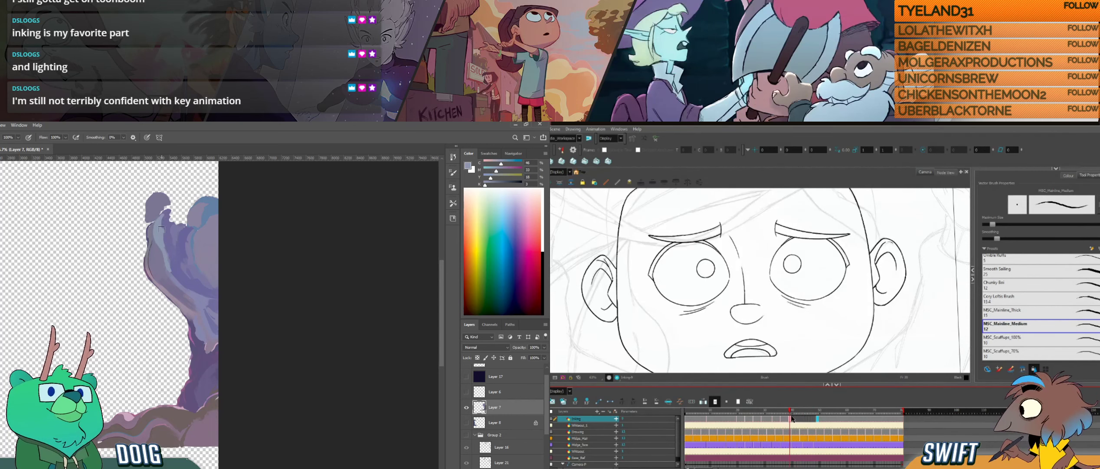
{"action": "left_click", "coordinate": [170, 232], "text": "alt"}
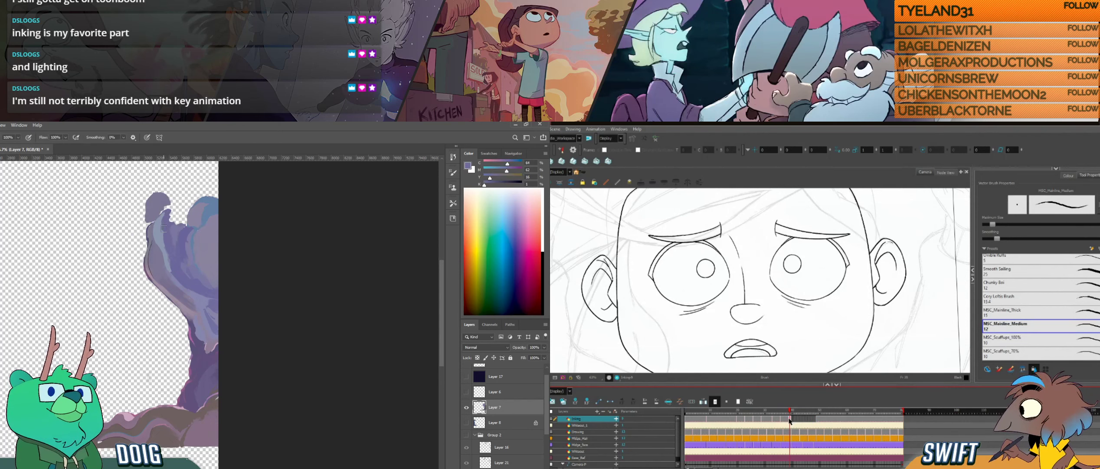
- Check the rough frame against the inked one in Harmony and tint the small rock on the pillar's top blue in Photoshop
{"action": "left_click_drag", "start_coordinate": [791, 414], "coordinate": [793, 415]}
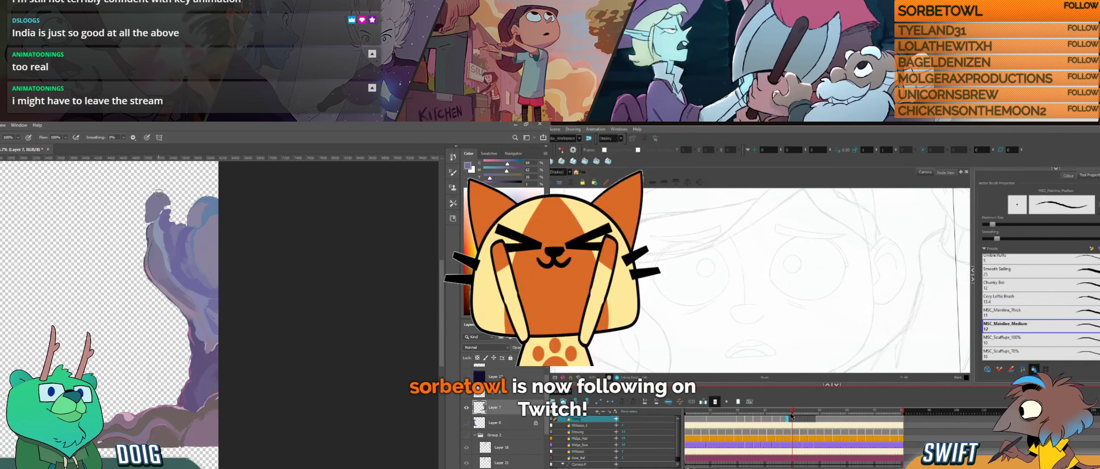
{"action": "left_click_drag", "start_coordinate": [792, 415], "coordinate": [790, 415]}
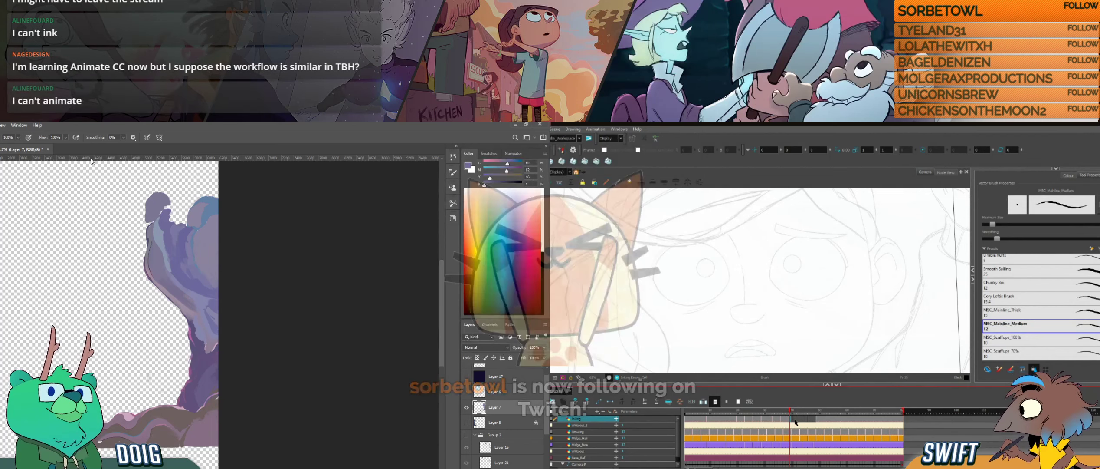
{"action": "key", "text": "ctrl+v"}
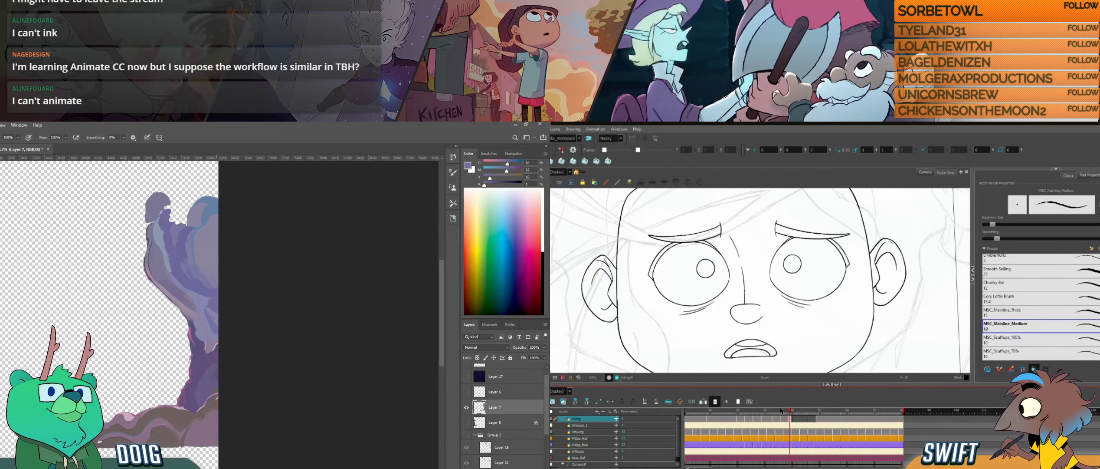
{"action": "left_click", "coordinate": [155, 214], "text": "alt"}
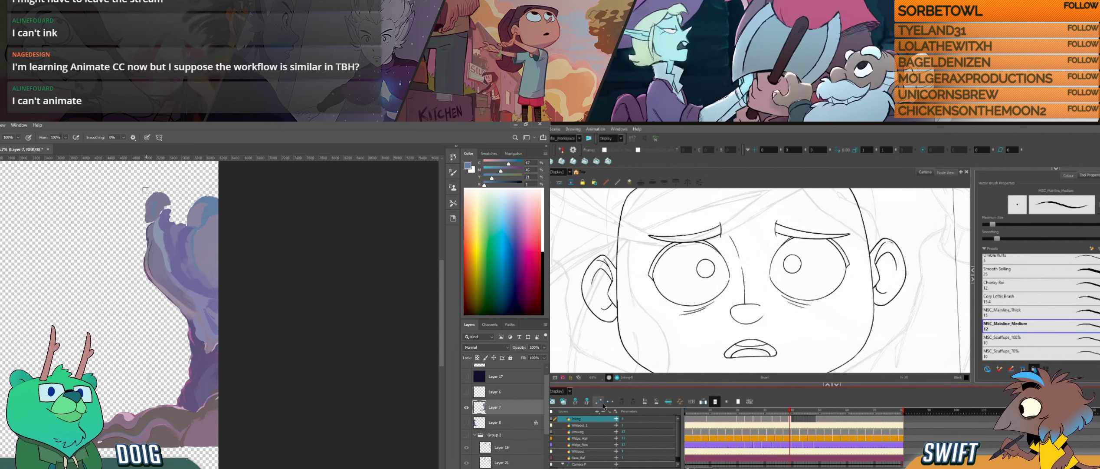
- Lower the opacity of the inked line layer in Harmony and sample a brown from the base rock in Photoshop
{"action": "double_click", "coordinate": [569, 420]}
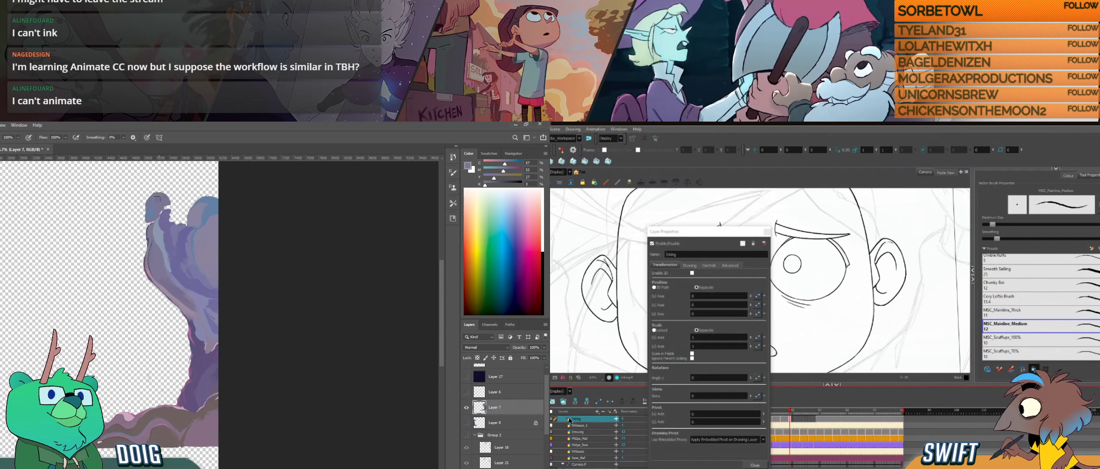
{"action": "left_click", "coordinate": [730, 265]}
{"action": "left_click_drag", "start_coordinate": [133, 287], "coordinate": [170, 259]}
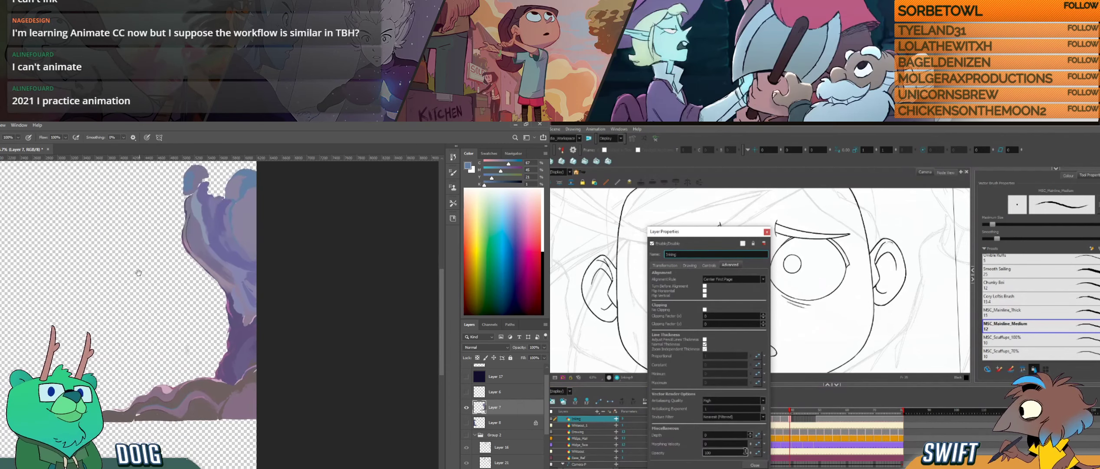
{"action": "mouse_move", "coordinate": [174, 323]}
{"action": "left_mouse_down"}
{"action": "mouse_move", "coordinate": [172, 304]}
{"action": "mouse_move", "coordinate": [177, 341]}
{"action": "mouse_move", "coordinate": [164, 312]}
{"action": "left_mouse_up"}
{"action": "key", "text": "i"}
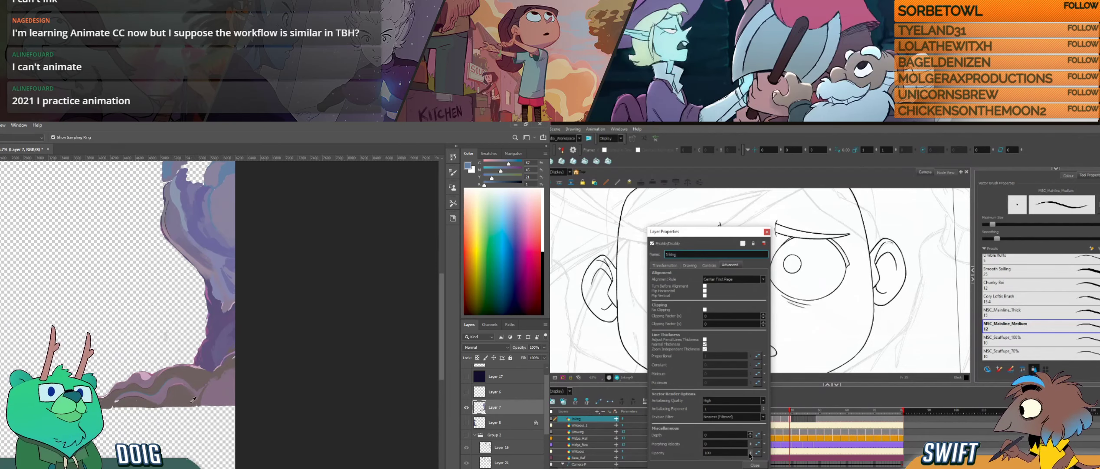
{"action": "left_click", "coordinate": [191, 395]}
{"action": "key", "text": "b"}
{"action": "left_click_drag", "start_coordinate": [751, 454], "coordinate": [751, 464]}
- Paint the base rock's lower edge with sampled tones in Photoshop and close the layer properties in Harmony
{"action": "left_click_drag", "start_coordinate": [165, 405], "coordinate": [189, 406]}
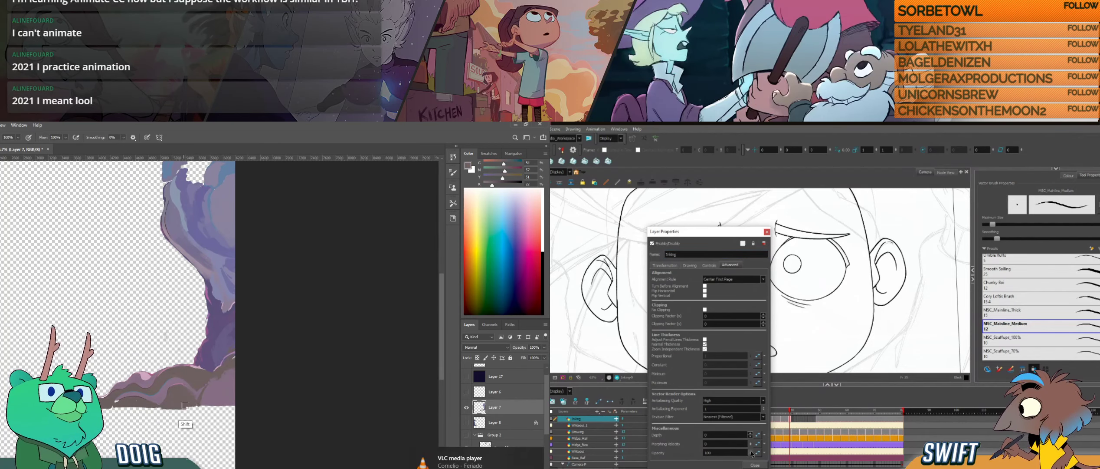
{"action": "key", "text": "i"}
{"action": "left_click", "coordinate": [170, 398]}
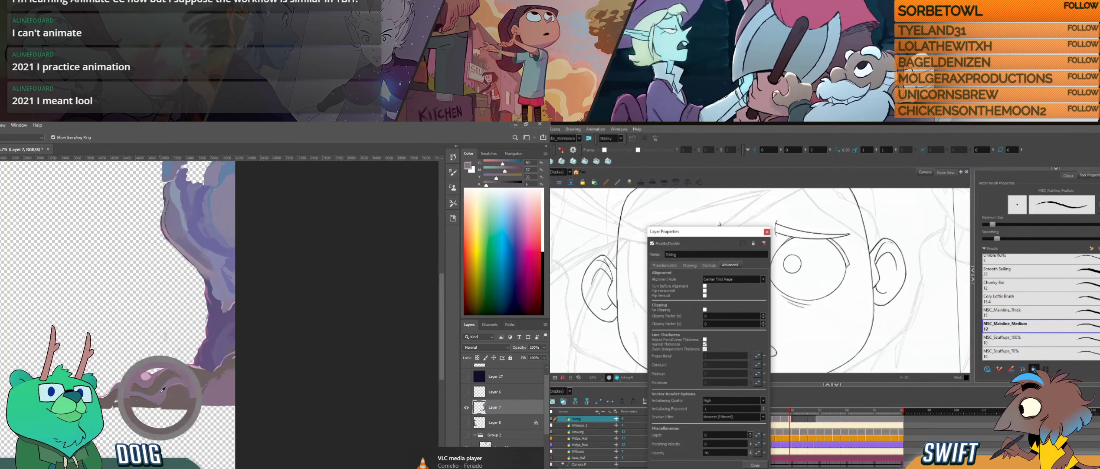
{"action": "key", "text": "b"}
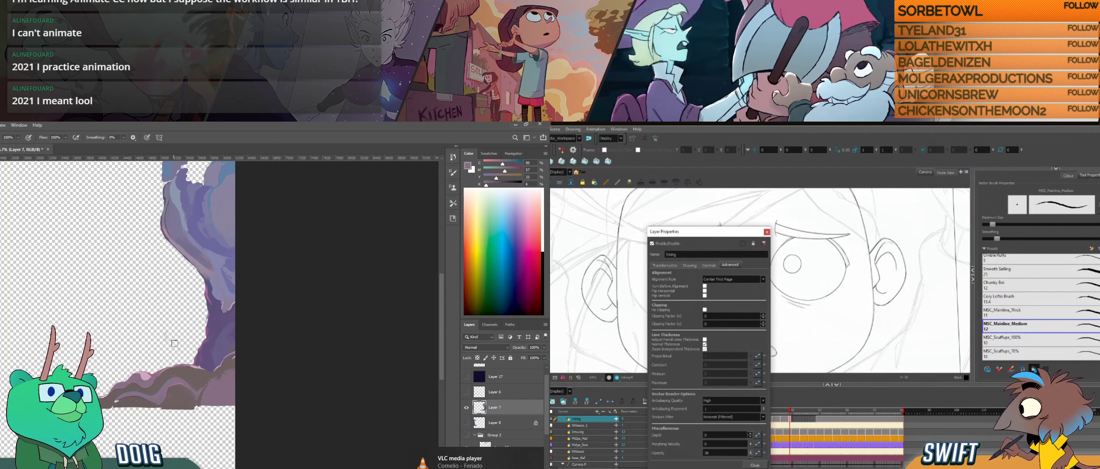
{"action": "left_click", "coordinate": [755, 465]}
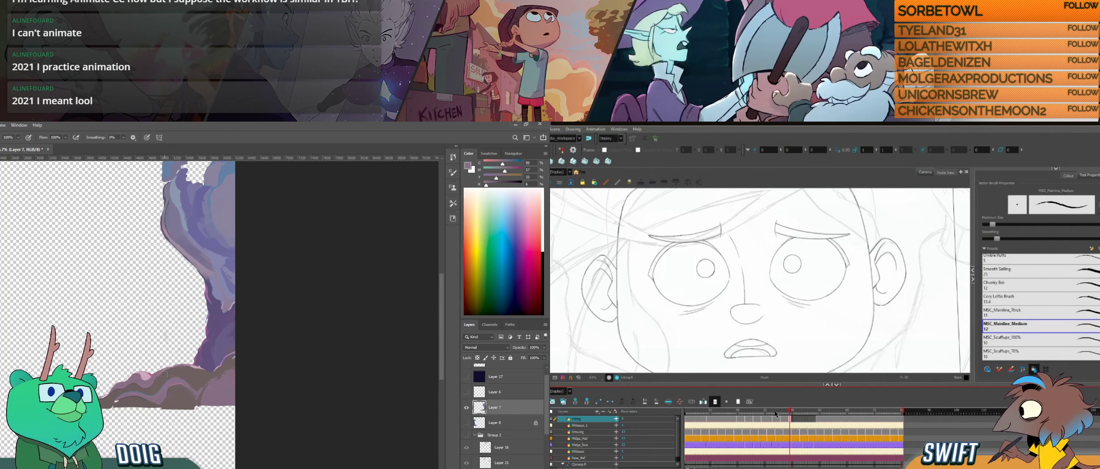
- Add a new drawing layer above the faded inked layer in Harmony and go to the first frame
{"action": "left_click", "coordinate": [609, 411]}
{"action": "left_click", "coordinate": [796, 324]}
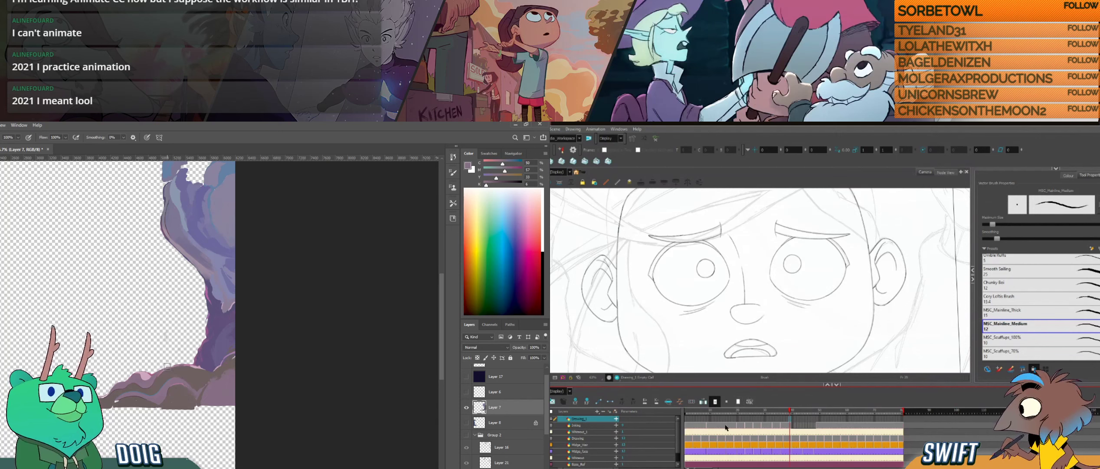
{"action": "left_click", "coordinate": [687, 424]}
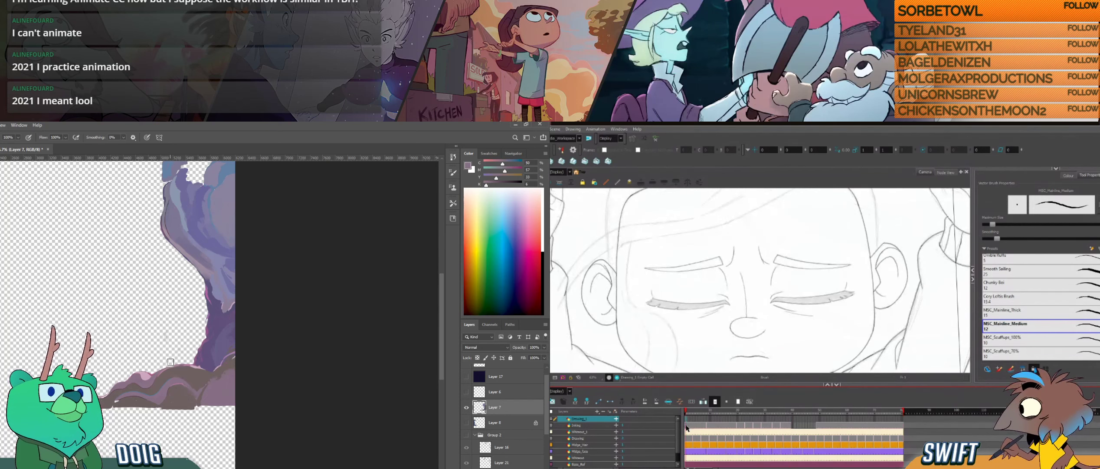
- Check the sketched head on other frames in Harmony, return to the first frame and show the hair colour layer
{"action": "left_click", "coordinate": [715, 345]}
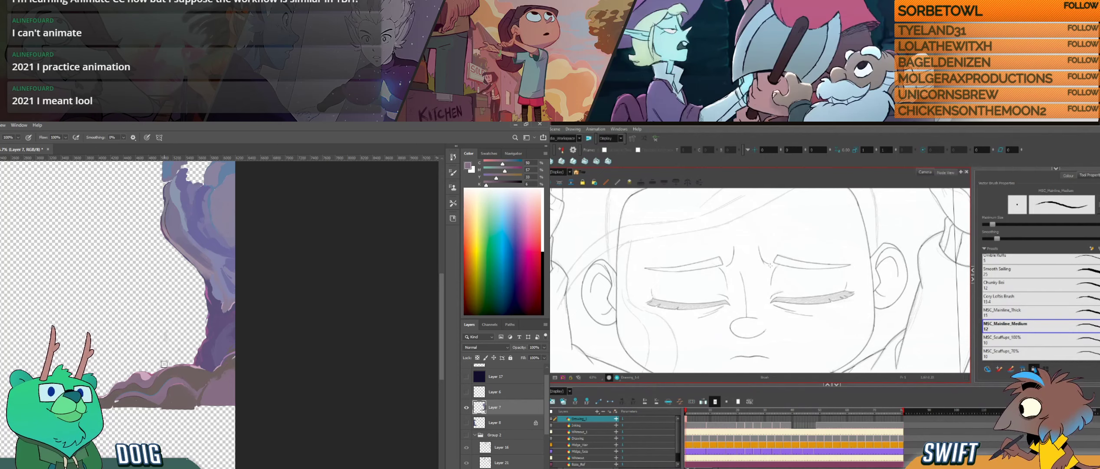
{"action": "mouse_move", "coordinate": [755, 286]}
{"action": "left_mouse_down"}
{"action": "mouse_move", "coordinate": [856, 305]}
{"action": "mouse_move", "coordinate": [802, 304]}
{"action": "mouse_move", "coordinate": [797, 332]}
{"action": "mouse_move", "coordinate": [820, 289]}
{"action": "mouse_move", "coordinate": [812, 248]}
{"action": "mouse_move", "coordinate": [808, 316]}
{"action": "mouse_move", "coordinate": [805, 304]}
{"action": "left_mouse_up"}
{"action": "left_click_drag", "start_coordinate": [712, 410], "coordinate": [742, 415]}
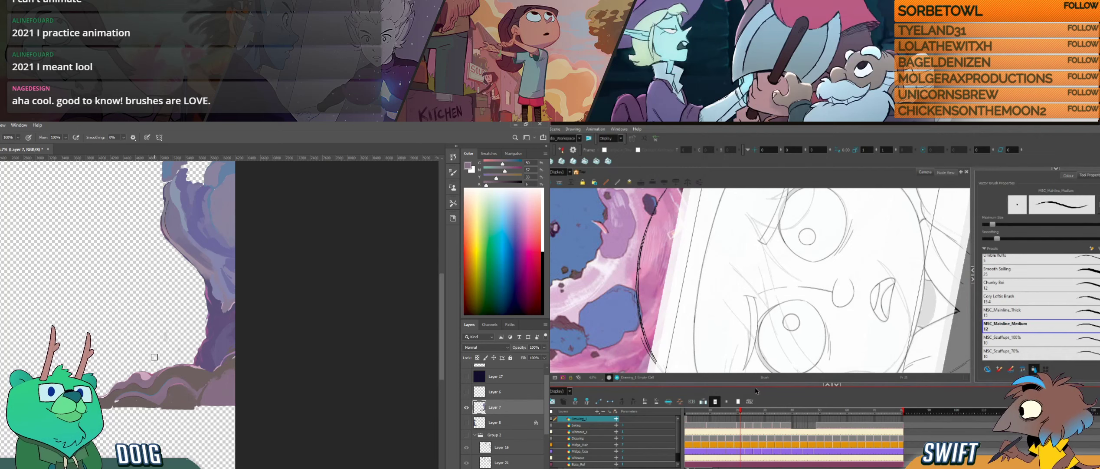
{"action": "left_click_drag", "start_coordinate": [739, 415], "coordinate": [685, 417]}
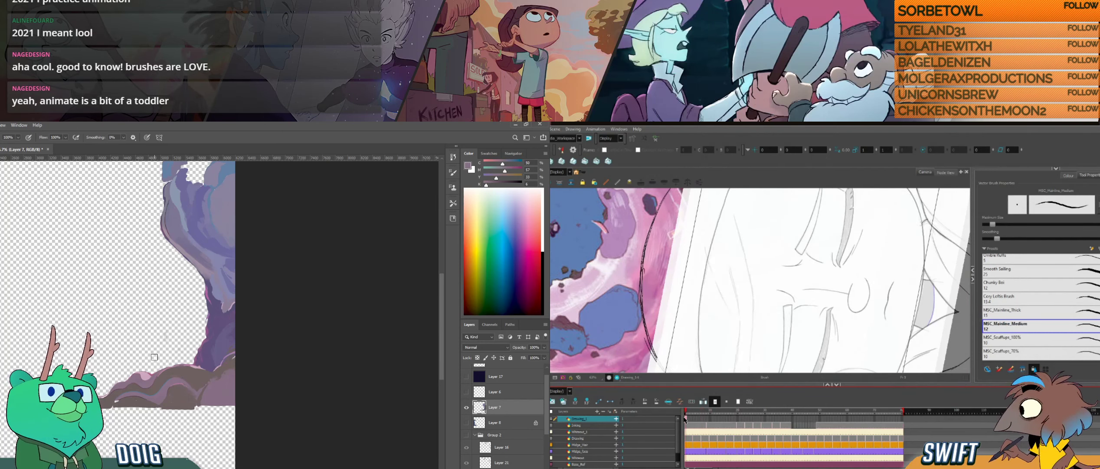
{"action": "left_click_drag", "start_coordinate": [838, 278], "coordinate": [782, 293]}
{"action": "scroll", "coordinate": [786, 318], "scroll_direction": "down", "scroll_amount": 1}
{"action": "scroll", "coordinate": [786, 318], "scroll_direction": "down", "scroll_amount": 1}
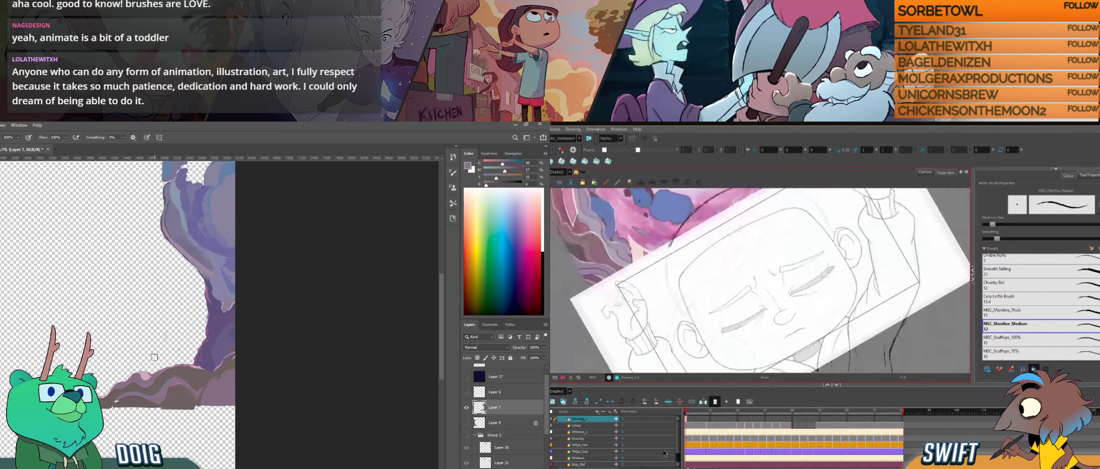
{"action": "left_click", "coordinate": [551, 444]}
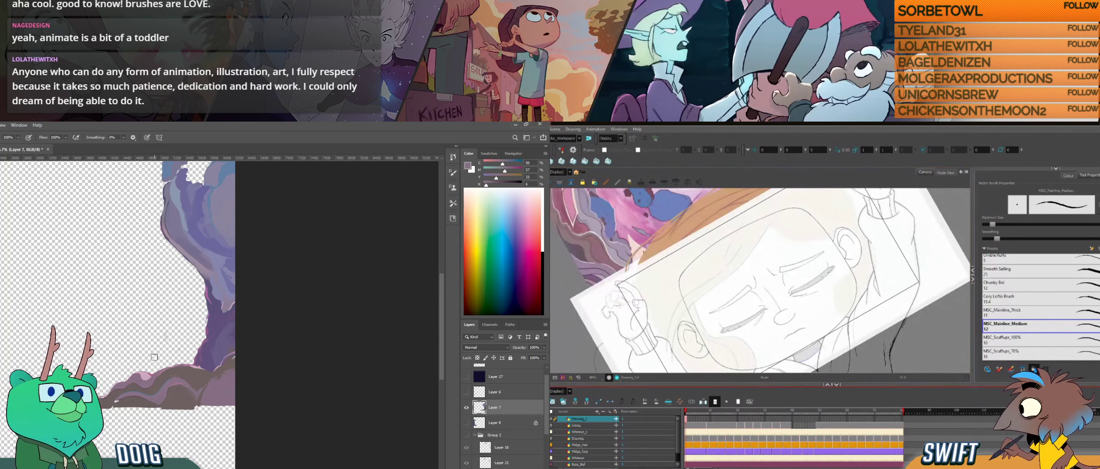
- Start inking the hairline on the forehead with a short stroke on the new layer of the first frame in Harmony
{"action": "scroll", "coordinate": [788, 202], "scroll_direction": "up", "scroll_amount": 1}
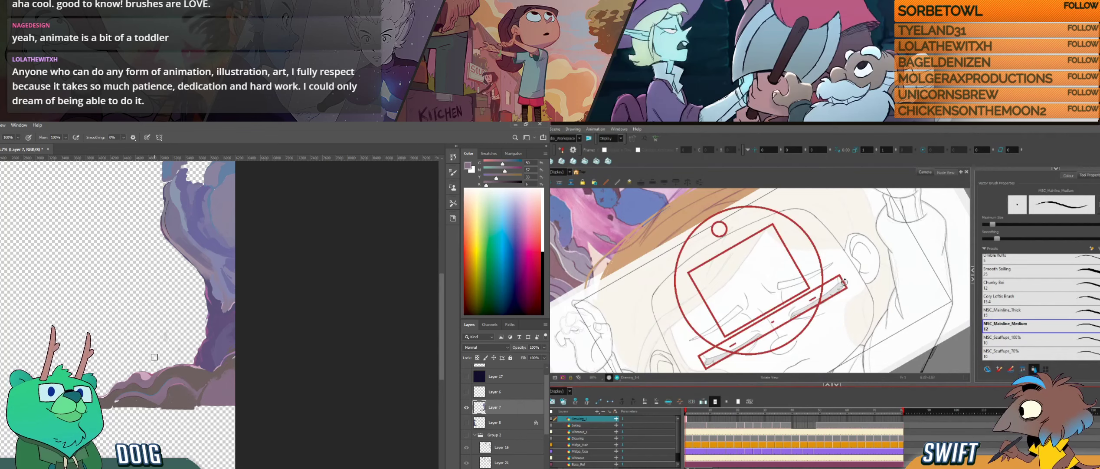
{"action": "left_click_drag", "start_coordinate": [752, 236], "coordinate": [826, 257]}
{"action": "key", "text": "4"}
{"action": "left_click_drag", "start_coordinate": [814, 288], "coordinate": [807, 280]}
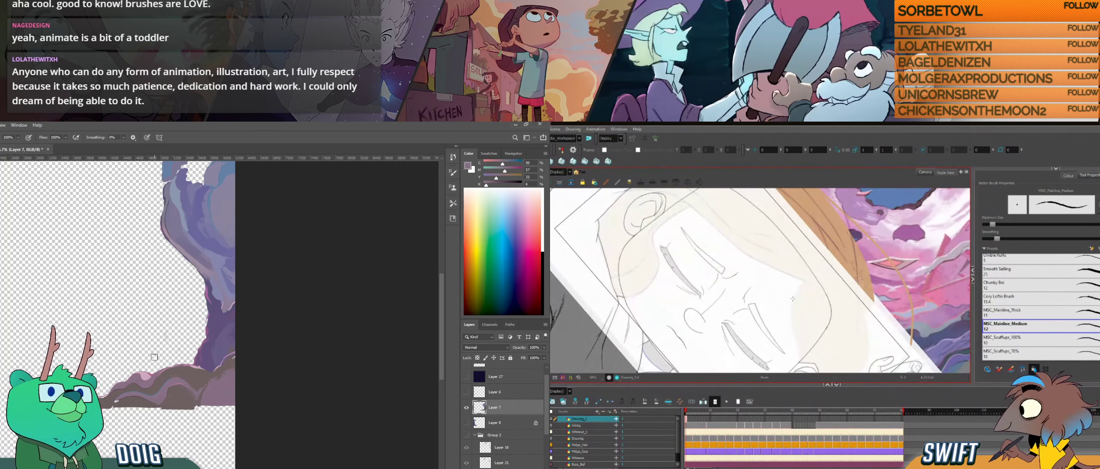
{"action": "mouse_move", "coordinate": [791, 305]}
{"action": "left_mouse_down"}
{"action": "mouse_move", "coordinate": [783, 302]}
{"action": "mouse_move", "coordinate": [786, 269]}
{"action": "left_mouse_up"}
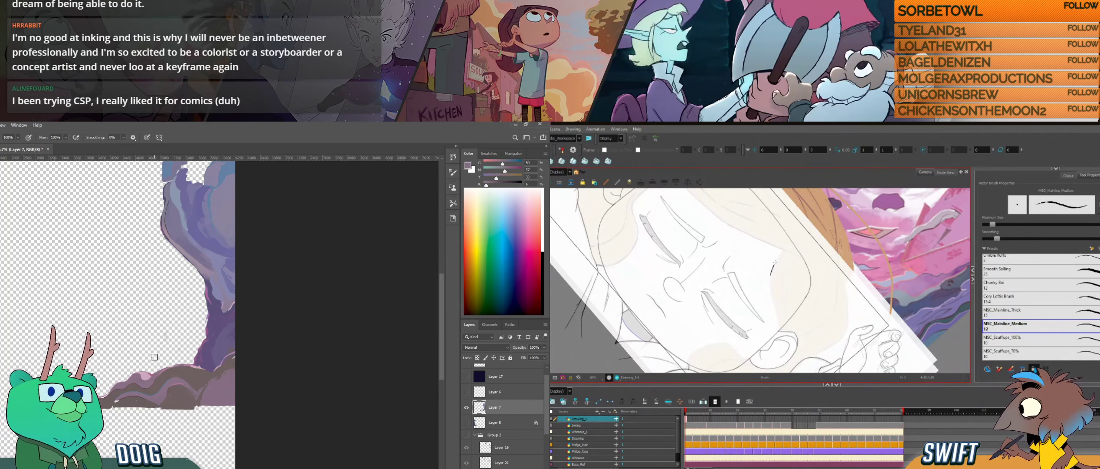
{"action": "left_click_drag", "start_coordinate": [775, 262], "coordinate": [785, 250]}
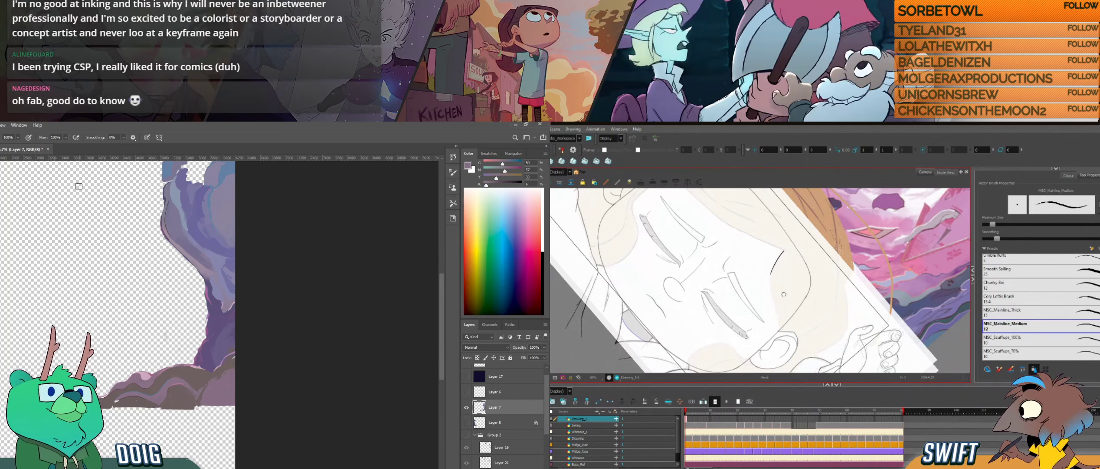
- Extend the inked hairline across the forehead toward the ear in Harmony
{"action": "mouse_move", "coordinate": [795, 298]}
{"action": "left_mouse_down"}
{"action": "mouse_move", "coordinate": [793, 287]}
{"action": "mouse_move", "coordinate": [784, 304]}
{"action": "left_mouse_up"}
{"action": "left_click_drag", "start_coordinate": [781, 268], "coordinate": [787, 250]}
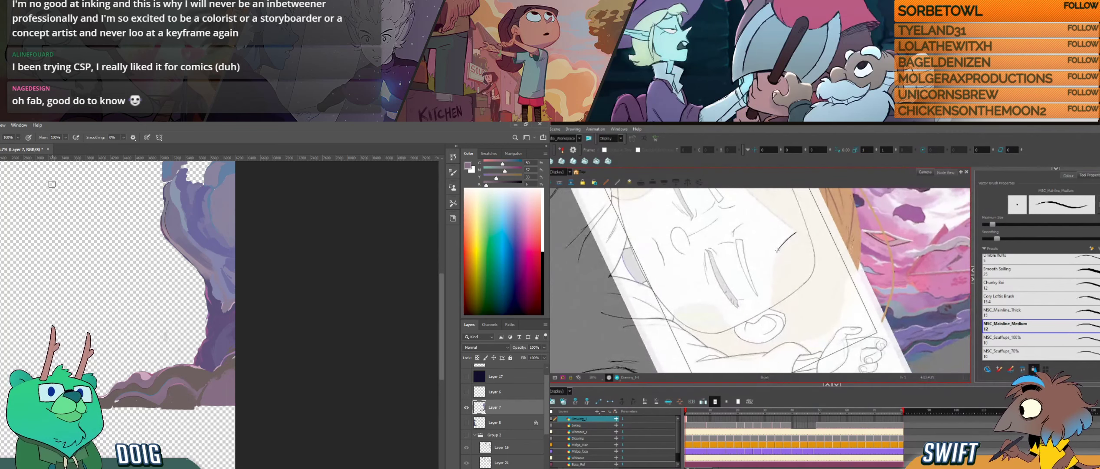
{"action": "left_click_drag", "start_coordinate": [775, 261], "coordinate": [771, 307]}
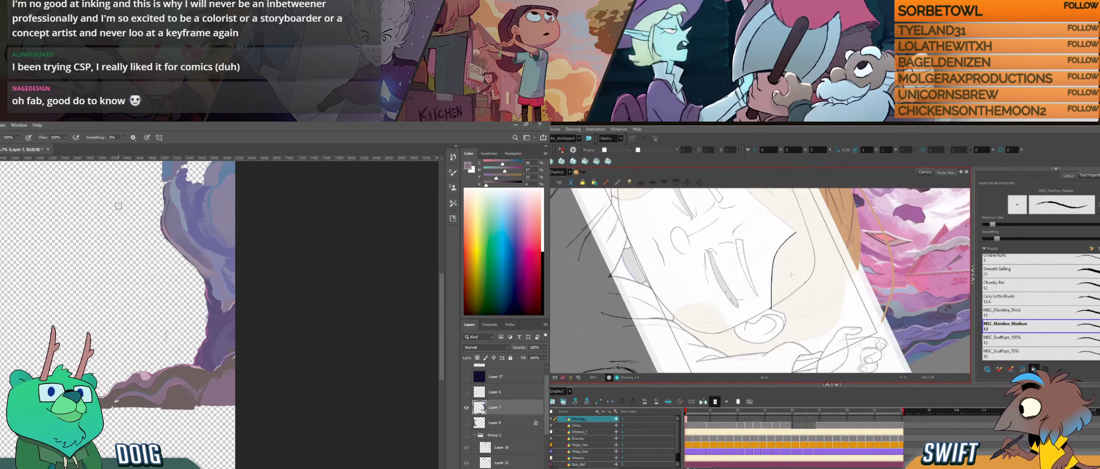
{"action": "left_click", "coordinate": [776, 254]}
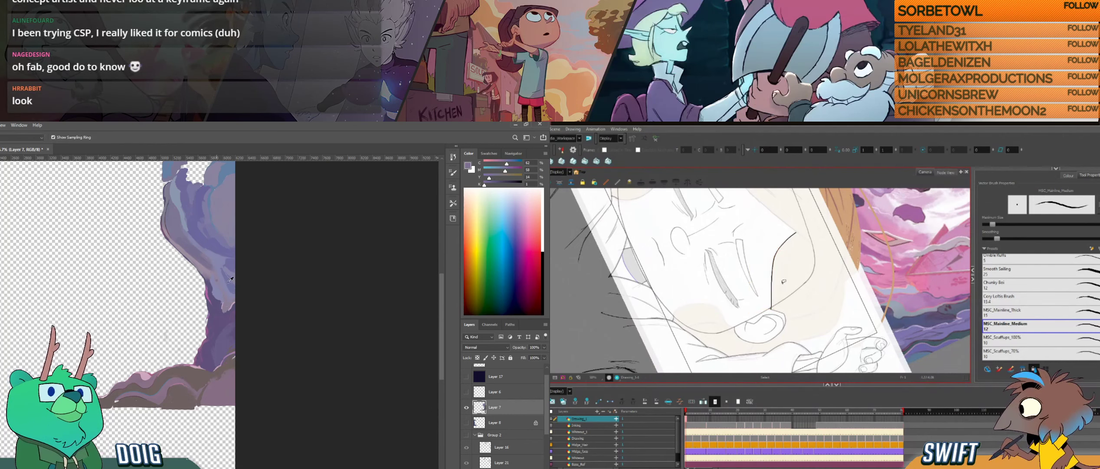
{"action": "mouse_move", "coordinate": [801, 313]}
{"action": "left_mouse_down"}
{"action": "mouse_move", "coordinate": [810, 278]}
{"action": "mouse_move", "coordinate": [800, 257]}
{"action": "mouse_move", "coordinate": [793, 287]}
{"action": "mouse_move", "coordinate": [781, 286]}
{"action": "mouse_move", "coordinate": [793, 295]}
{"action": "mouse_move", "coordinate": [789, 256]}
{"action": "left_mouse_up"}
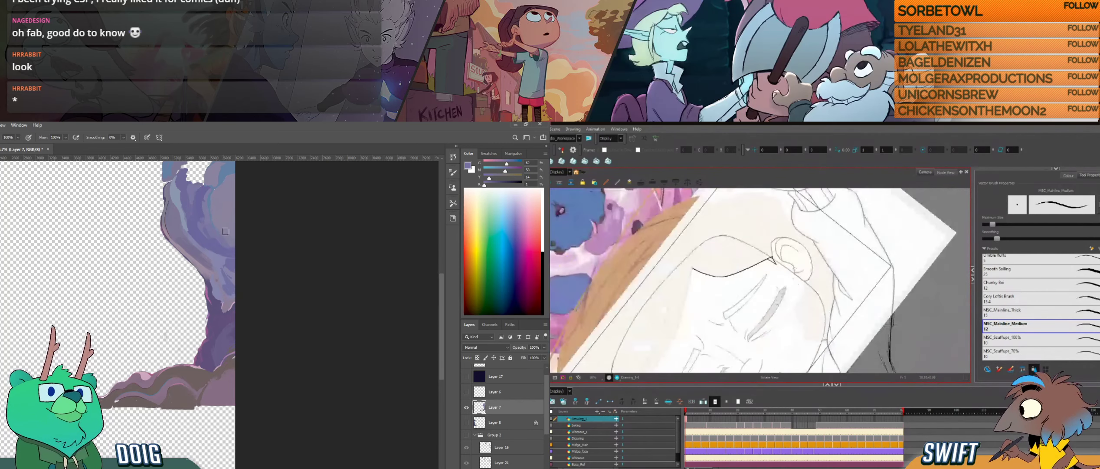
{"action": "left_click_drag", "start_coordinate": [779, 300], "coordinate": [794, 267]}
{"action": "left_click_drag", "start_coordinate": [798, 288], "coordinate": [792, 262]}
- Touch up the base rock's lower edge below the pillar with brown strokes in Photoshop and turn the Harmony drawing for inking
{"action": "left_click_drag", "start_coordinate": [747, 320], "coordinate": [756, 345]}
{"action": "left_click", "coordinate": [213, 395], "text": "alt"}
{"action": "left_click_drag", "start_coordinate": [207, 403], "coordinate": [214, 389]}
{"action": "left_click_drag", "start_coordinate": [756, 345], "coordinate": [756, 342]}
{"action": "left_click", "coordinate": [214, 397], "text": "alt"}
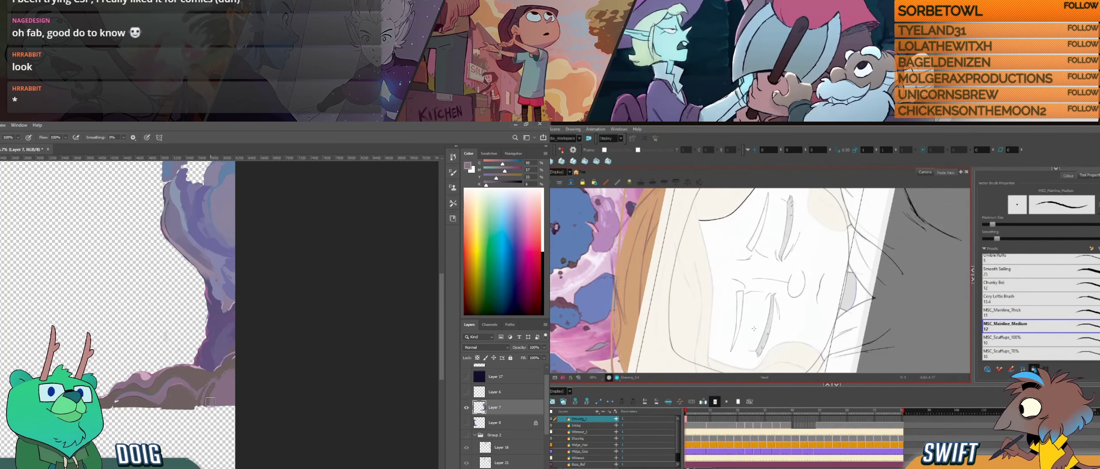
- Ink the hairline from the forehead peak down the far side in Harmony and touch up the base rock's lower edge in Photoshop
{"action": "left_click_drag", "start_coordinate": [210, 404], "coordinate": [214, 395]}
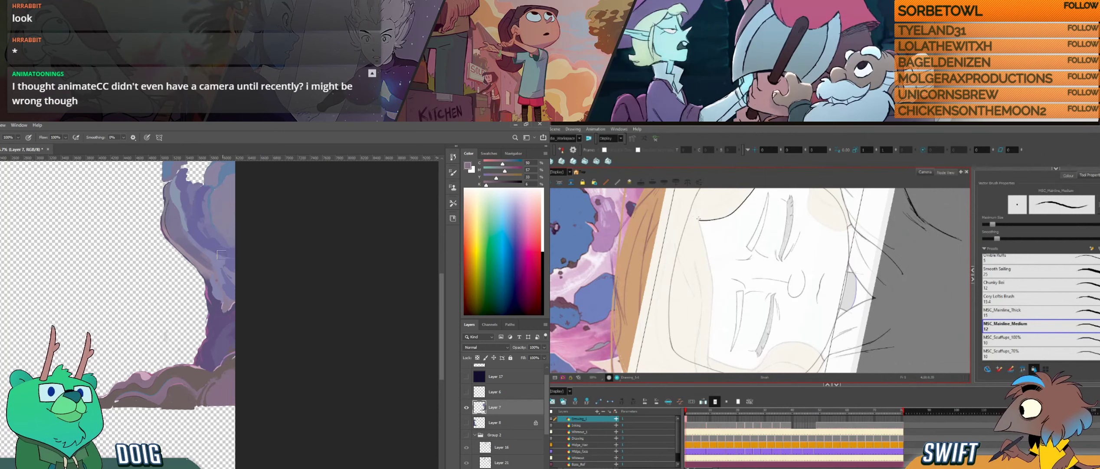
{"action": "mouse_move", "coordinate": [219, 274]}
{"action": "left_mouse_down"}
{"action": "mouse_move", "coordinate": [216, 298]}
{"action": "mouse_move", "coordinate": [251, 285]}
{"action": "left_mouse_up"}
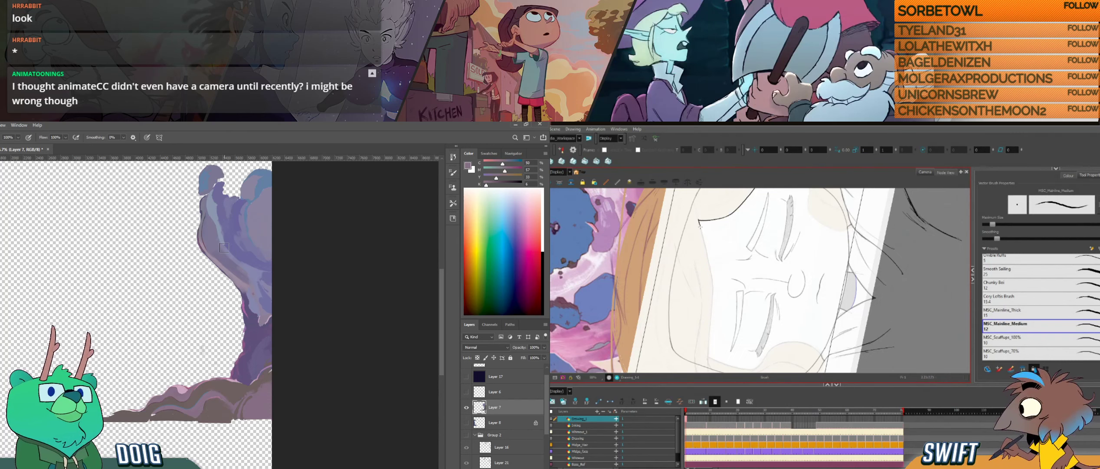
{"action": "left_click_drag", "start_coordinate": [703, 236], "coordinate": [709, 260]}
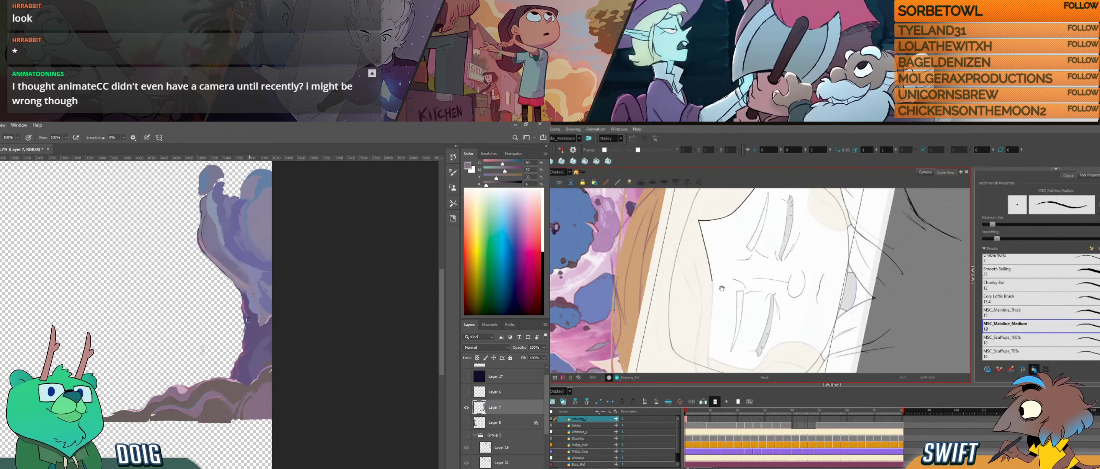
{"action": "key", "text": "alt+s"}
{"action": "left_click_drag", "start_coordinate": [705, 279], "coordinate": [705, 279]}
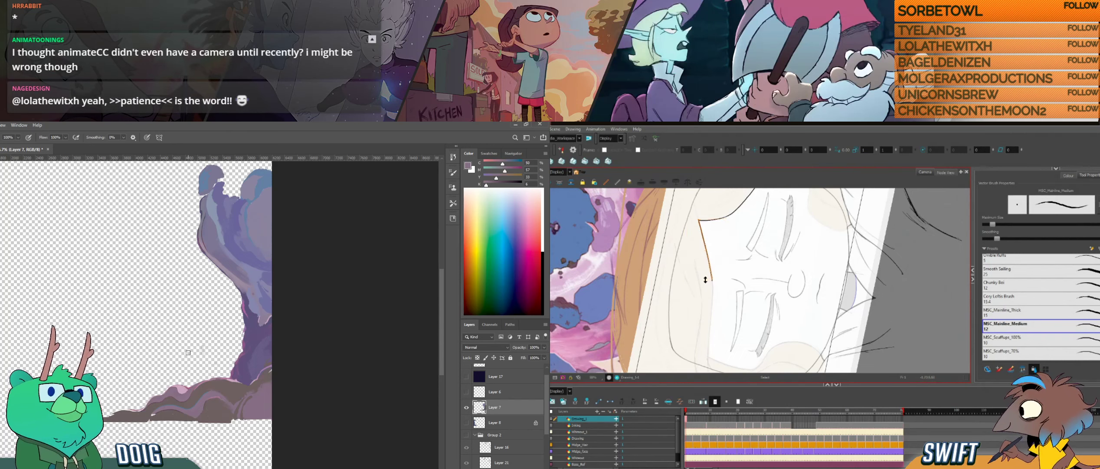
{"action": "key", "text": "alt+b"}
{"action": "left_click_drag", "start_coordinate": [722, 309], "coordinate": [725, 282]}
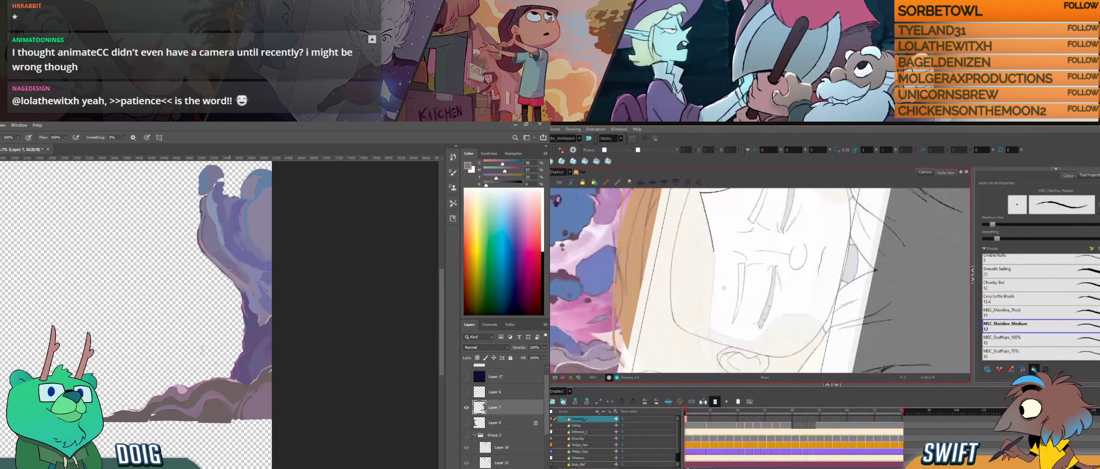
- Try to extend the hairline with a long stroke toward the ear in Harmony and touch up the pillar's lower shading in Photoshop
{"action": "key", "text": "ctrl+alt"}
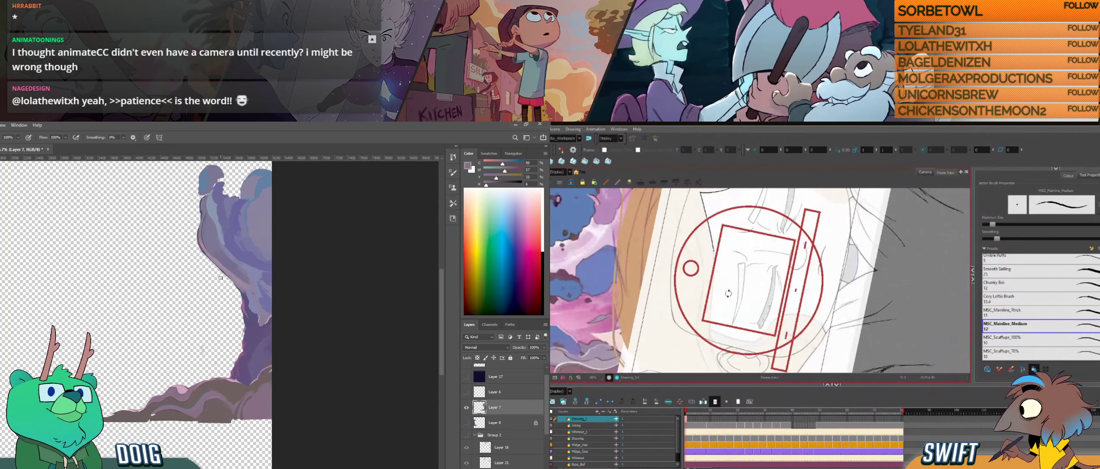
{"action": "mouse_move", "coordinate": [732, 290]}
{"action": "left_mouse_down"}
{"action": "mouse_move", "coordinate": [737, 298]}
{"action": "mouse_move", "coordinate": [729, 245]}
{"action": "left_mouse_up"}
{"action": "left_click_drag", "start_coordinate": [221, 327], "coordinate": [224, 310]}
{"action": "left_click", "coordinate": [257, 291], "text": "alt"}
{"action": "left_click_drag", "start_coordinate": [707, 228], "coordinate": [711, 241]}
{"action": "left_click_drag", "start_coordinate": [259, 311], "coordinate": [255, 325]}
{"action": "left_click_drag", "start_coordinate": [712, 241], "coordinate": [728, 323]}
{"action": "left_click", "coordinate": [256, 317], "text": "alt"}
{"action": "key", "text": "ctrl+z"}
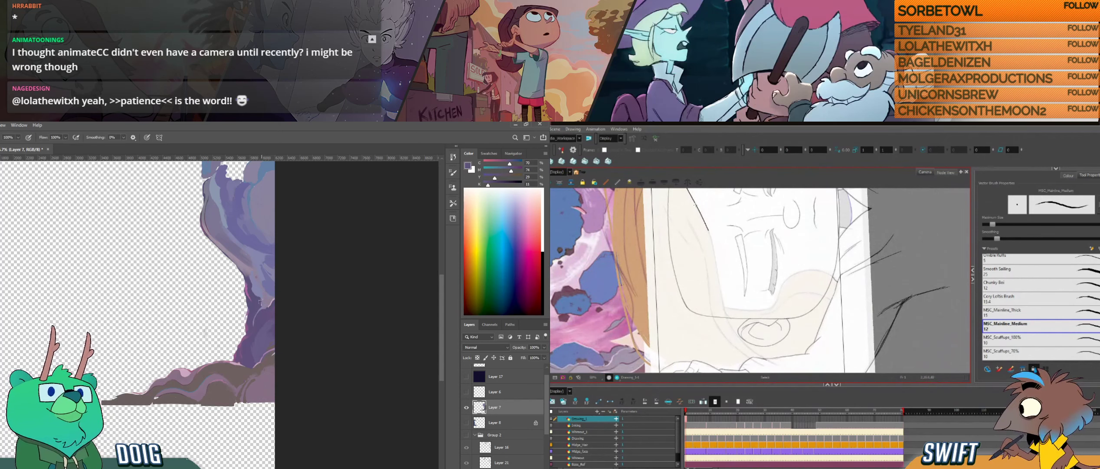
- Retouch the pillar's side with sampled purples in Photoshop and retry, then undo, the long hairline stroke in Harmony
{"action": "left_click", "coordinate": [256, 309], "text": "alt"}
{"action": "left_click_drag", "start_coordinate": [242, 246], "coordinate": [236, 291]}
{"action": "left_click", "coordinate": [208, 243], "text": "alt"}
{"action": "left_click_drag", "start_coordinate": [706, 226], "coordinate": [729, 325]}
{"action": "left_click", "coordinate": [214, 266], "text": "alt"}
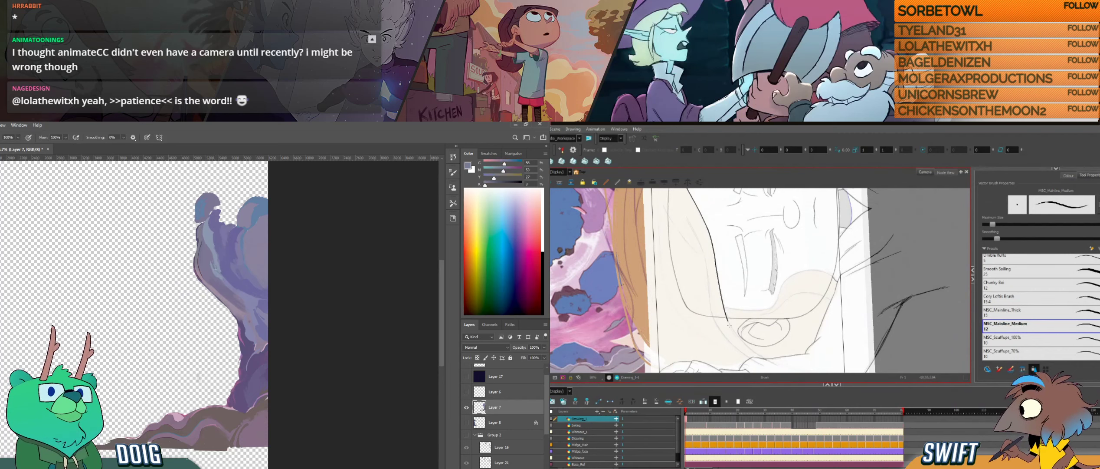
{"action": "key", "text": "ctrl+z"}
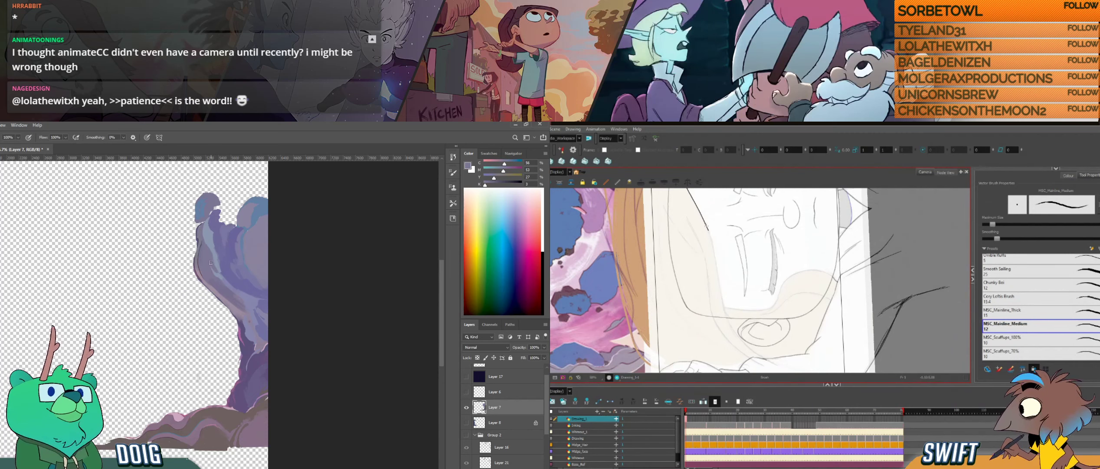
{"action": "key", "text": "ctrl+z"}
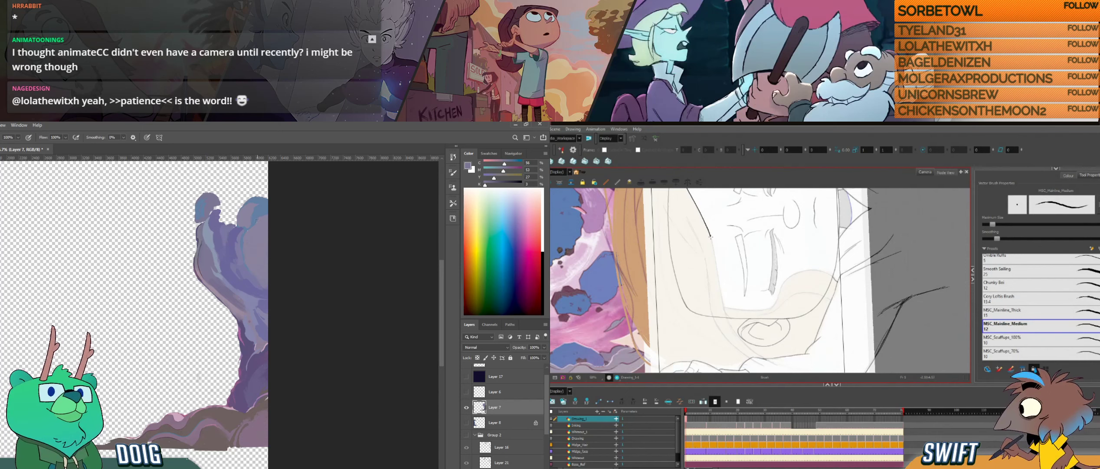
- Ink the hairline's continuation in Harmony, curving from the temple down outside the ear
{"action": "mouse_move", "coordinate": [717, 271]}
{"action": "left_mouse_down"}
{"action": "mouse_move", "coordinate": [728, 346]}
{"action": "mouse_move", "coordinate": [689, 352]}
{"action": "mouse_move", "coordinate": [686, 312]}
{"action": "mouse_move", "coordinate": [668, 326]}
{"action": "left_mouse_up"}
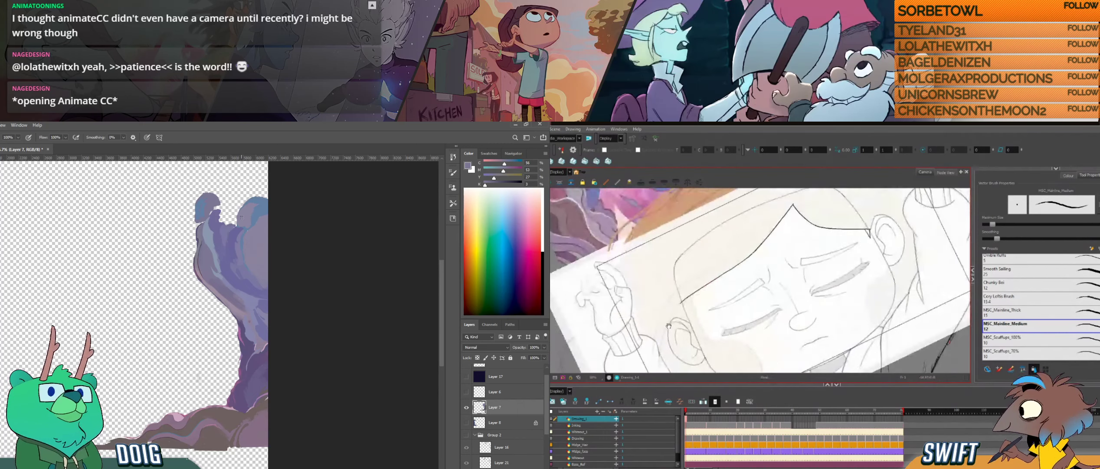
{"action": "left_click_drag", "start_coordinate": [659, 366], "coordinate": [675, 309]}
{"action": "key", "text": "ctrl+z"}
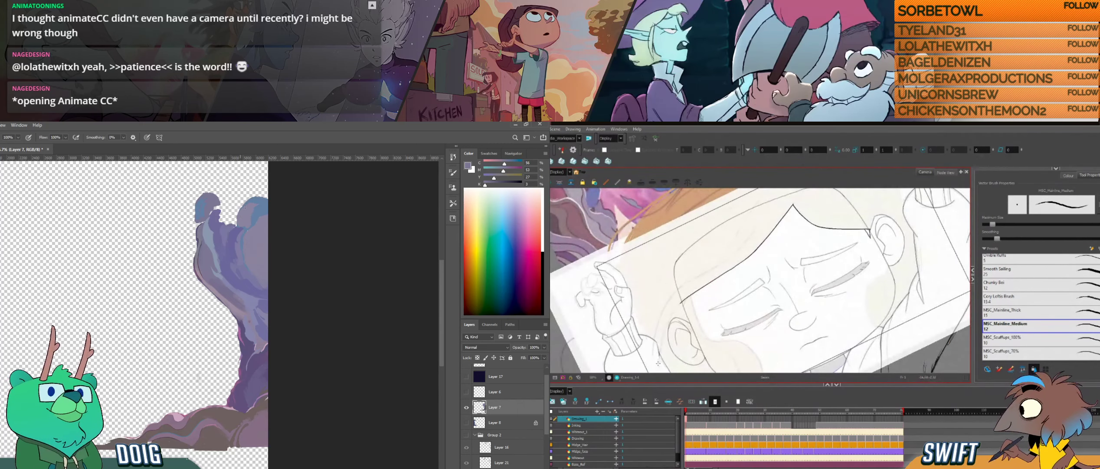
{"action": "left_click_drag", "start_coordinate": [658, 370], "coordinate": [685, 298]}
{"action": "mouse_move", "coordinate": [683, 343]}
{"action": "left_mouse_down"}
{"action": "mouse_move", "coordinate": [689, 293]}
{"action": "mouse_move", "coordinate": [690, 304]}
{"action": "left_mouse_up"}
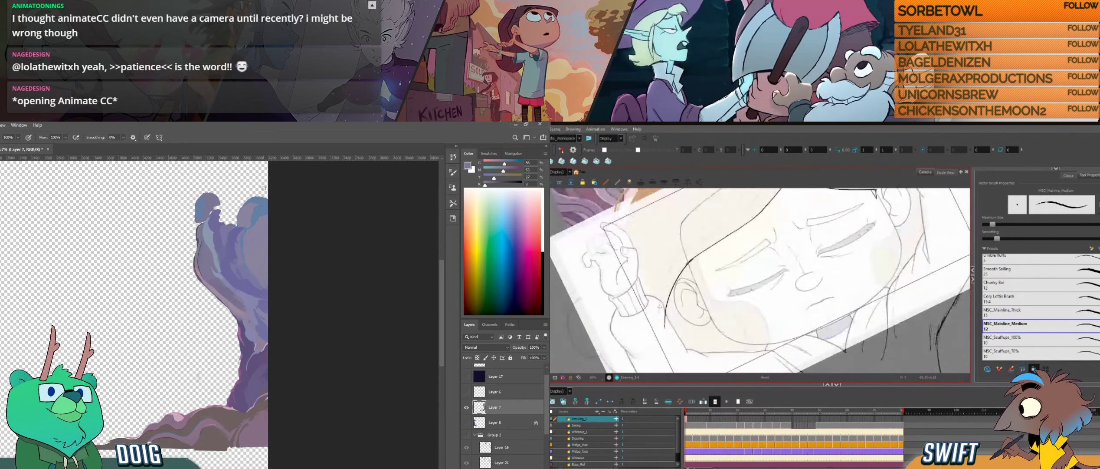
{"action": "left_click_drag", "start_coordinate": [673, 335], "coordinate": [673, 320]}
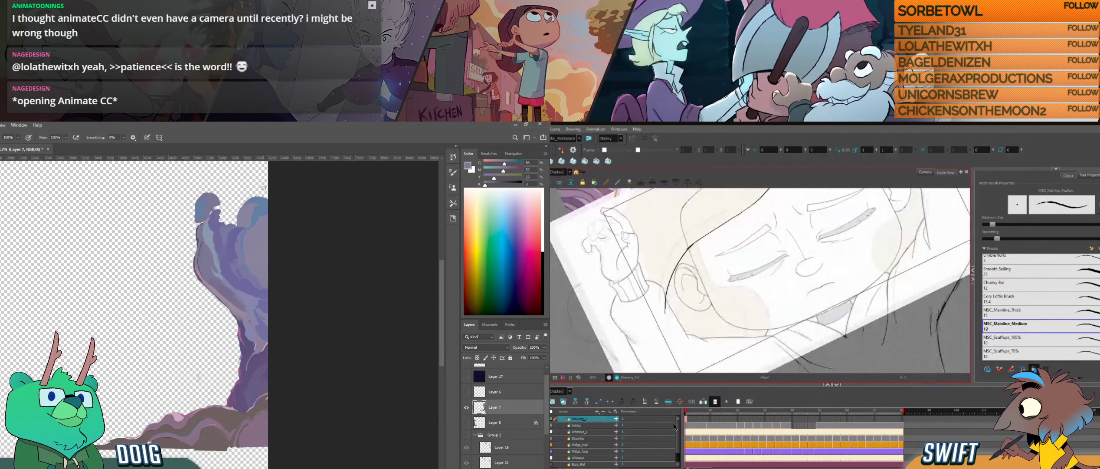
{"action": "scroll", "coordinate": [675, 426], "scroll_direction": "down", "scroll_amount": 2}
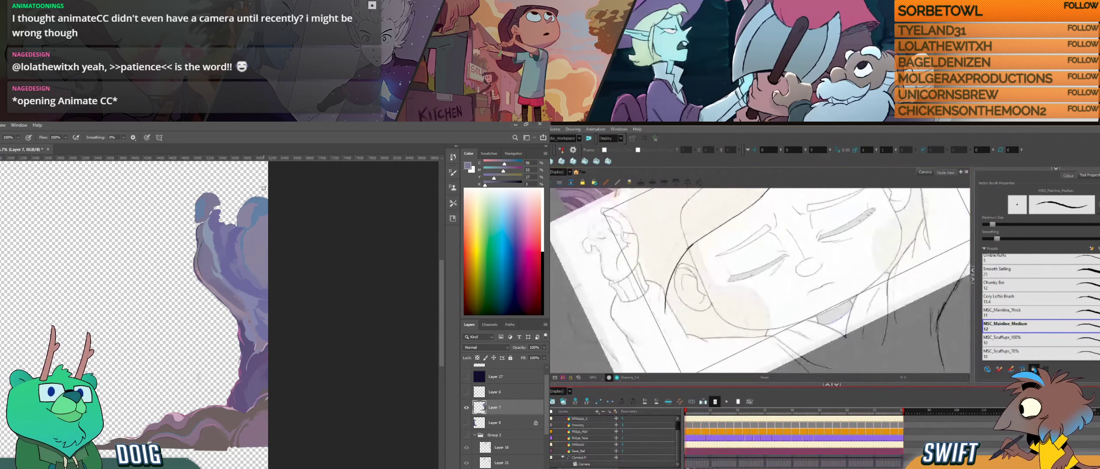
{"action": "left_click_drag", "start_coordinate": [702, 294], "coordinate": [685, 347]}
- Raise the brush smoothing slightly in Harmony and ink the outer hair strand beside the ear
{"action": "left_click_drag", "start_coordinate": [651, 319], "coordinate": [648, 294]}
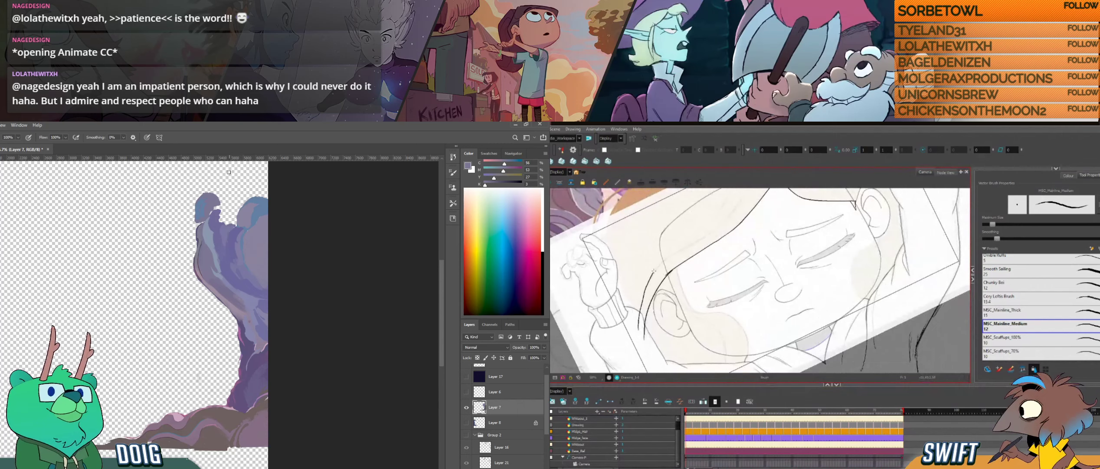
{"action": "left_click_drag", "start_coordinate": [637, 330], "coordinate": [666, 258]}
{"action": "key", "text": "ctrl+z"}
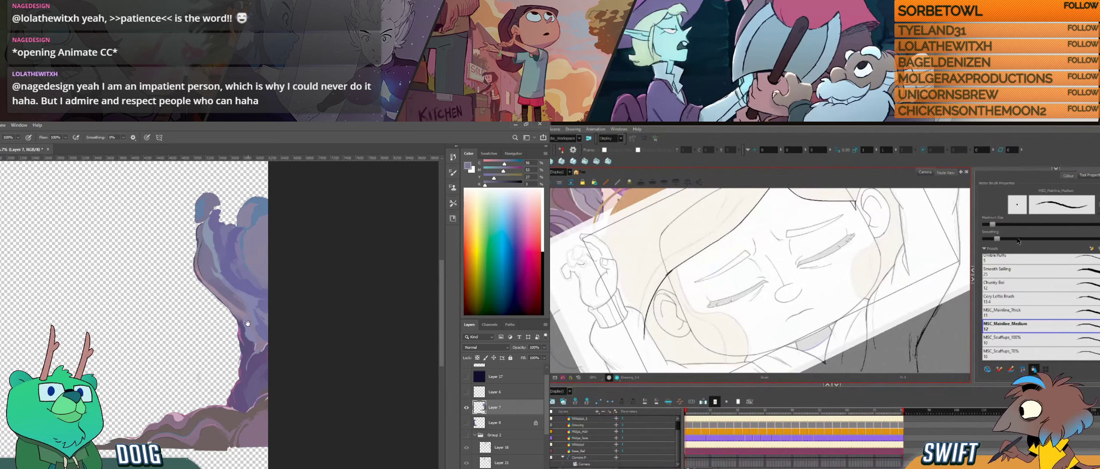
{"action": "left_click_drag", "start_coordinate": [251, 323], "coordinate": [259, 283]}
{"action": "left_click_drag", "start_coordinate": [997, 238], "coordinate": [1002, 239]}
{"action": "left_click", "coordinate": [263, 288], "text": "alt"}
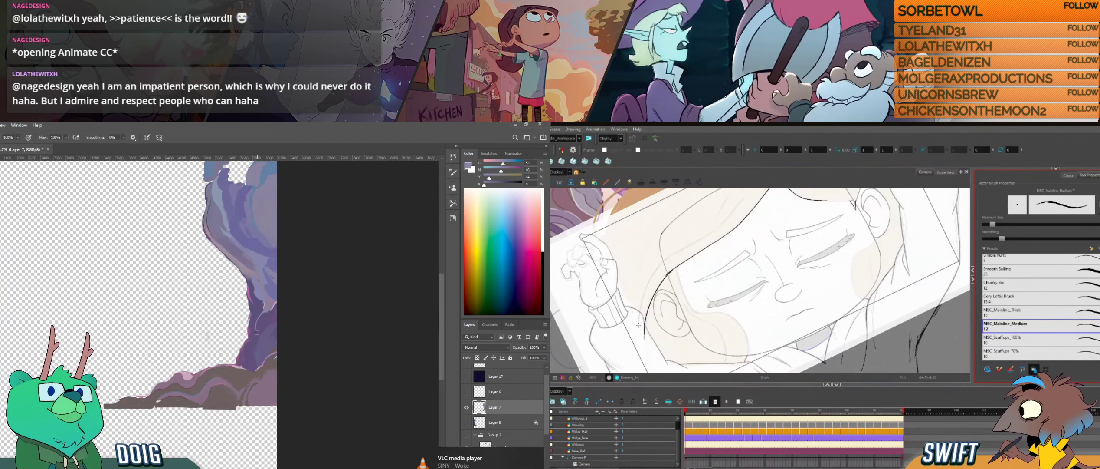
{"action": "left_click_drag", "start_coordinate": [639, 329], "coordinate": [657, 266]}
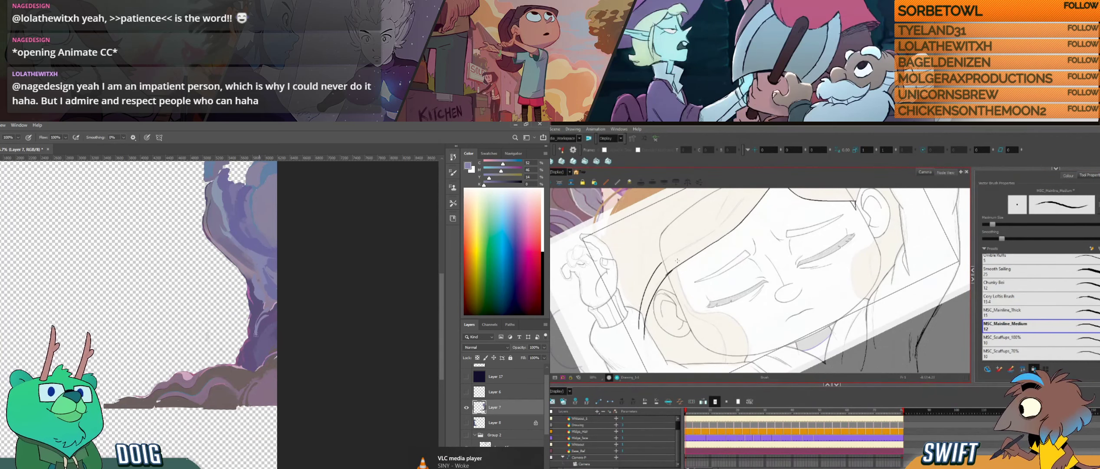
- Ink a long hair strand alongside the hairline in the turned Harmony view and sample purples for the lower pillar in Photoshop
{"action": "key", "text": "ctrl+alt"}
{"action": "left_click_drag", "start_coordinate": [657, 308], "coordinate": [701, 361]}
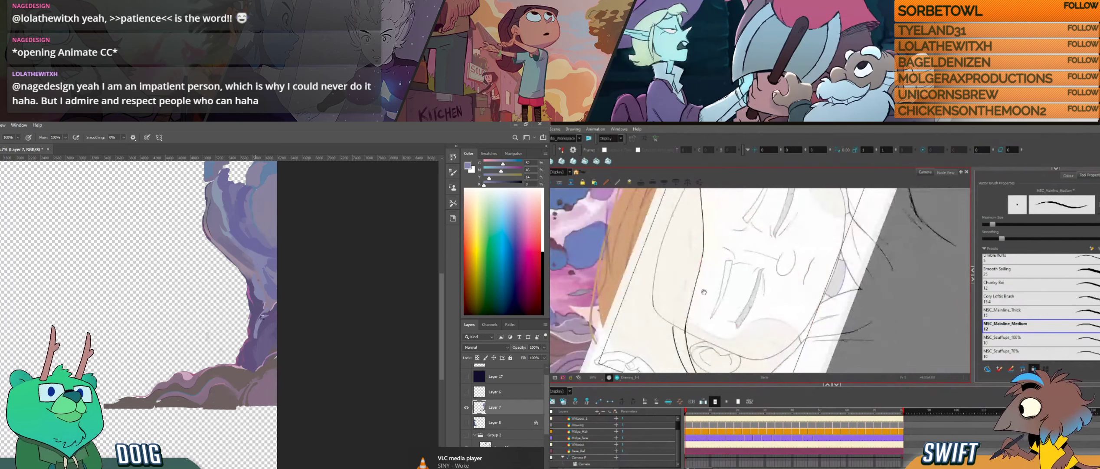
{"action": "key", "text": "space"}
{"action": "left_click", "coordinate": [261, 326], "text": "alt"}
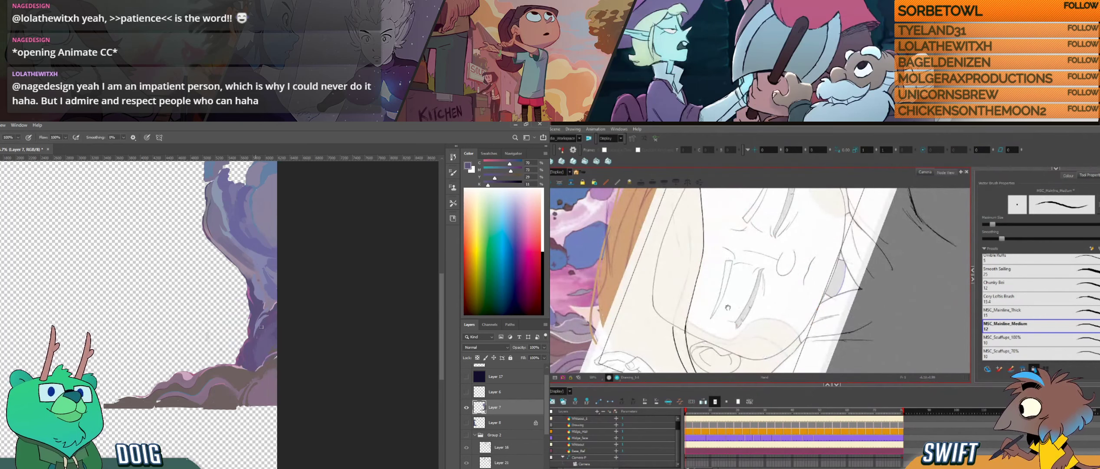
{"action": "left_click_drag", "start_coordinate": [730, 308], "coordinate": [747, 281]}
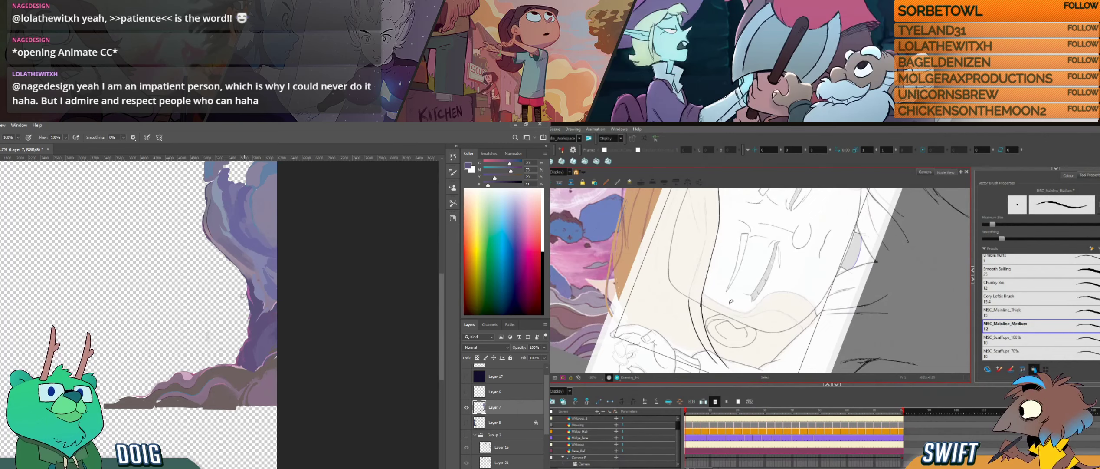
{"action": "left_click_drag", "start_coordinate": [242, 296], "coordinate": [211, 288]}
{"action": "left_click", "coordinate": [217, 304], "text": "alt"}
{"action": "mouse_move", "coordinate": [733, 303]}
{"action": "left_mouse_down"}
{"action": "mouse_move", "coordinate": [754, 310]}
{"action": "mouse_move", "coordinate": [744, 316]}
{"action": "left_mouse_up"}
{"action": "left_click_drag", "start_coordinate": [725, 266], "coordinate": [732, 287]}
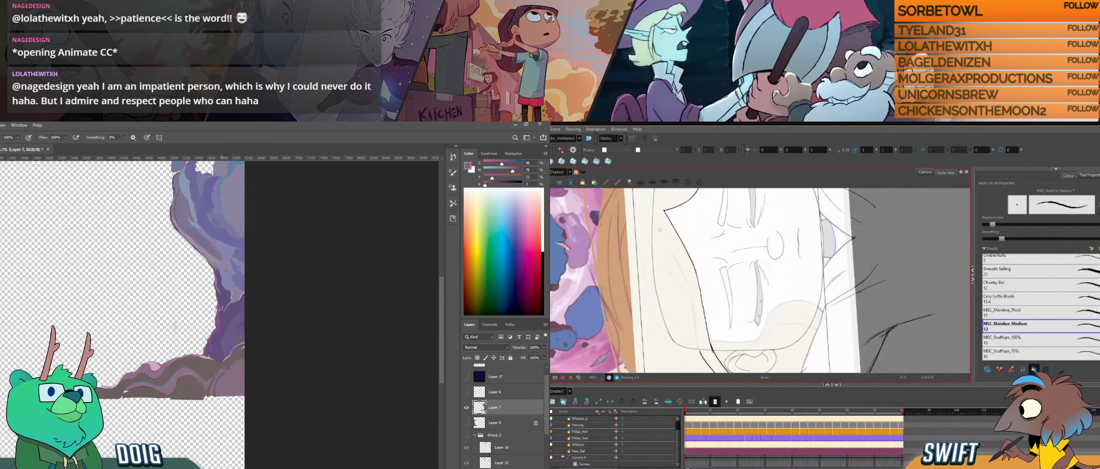
{"action": "left_click", "coordinate": [219, 323], "text": "alt"}
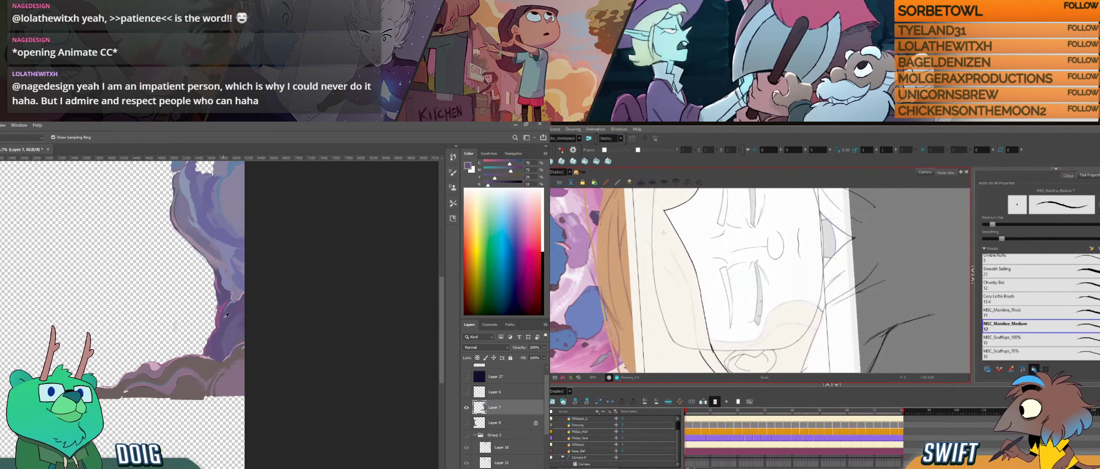
{"action": "left_click_drag", "start_coordinate": [670, 251], "coordinate": [686, 280]}
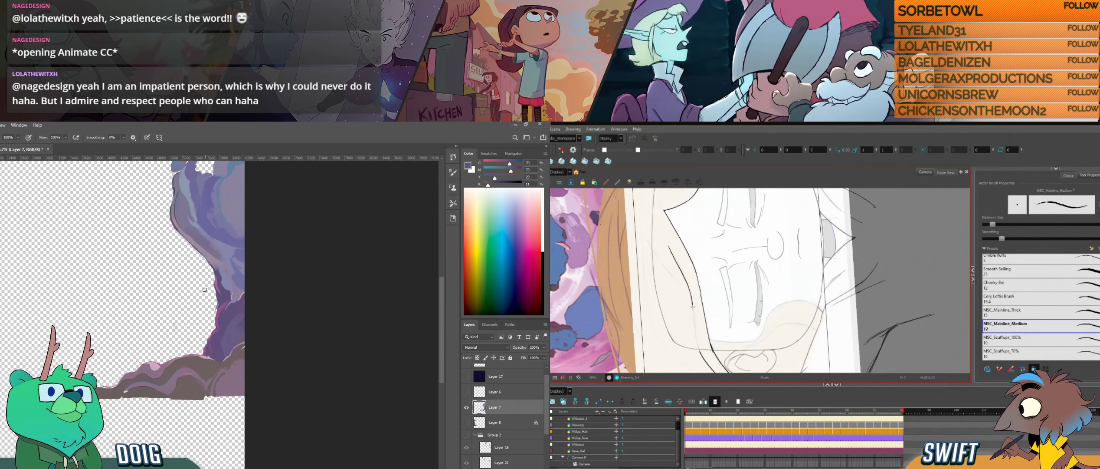
- Sample a pale purple from the pillar's upper part and paint the small knob at its tip in Photoshop
{"action": "left_click_drag", "start_coordinate": [177, 315], "coordinate": [264, 354]}
{"action": "left_click_drag", "start_coordinate": [251, 290], "coordinate": [223, 285]}
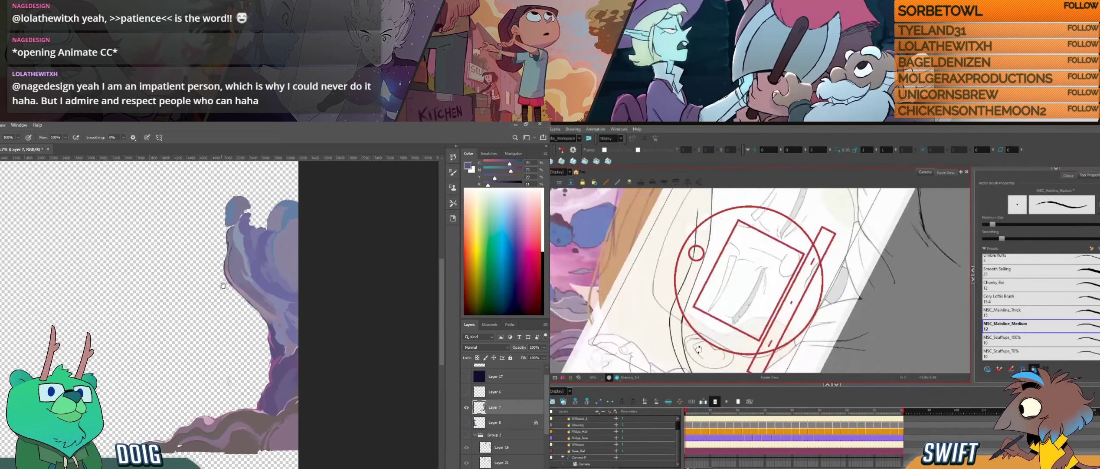
{"action": "key", "text": "i"}
{"action": "left_click", "coordinate": [239, 231]}
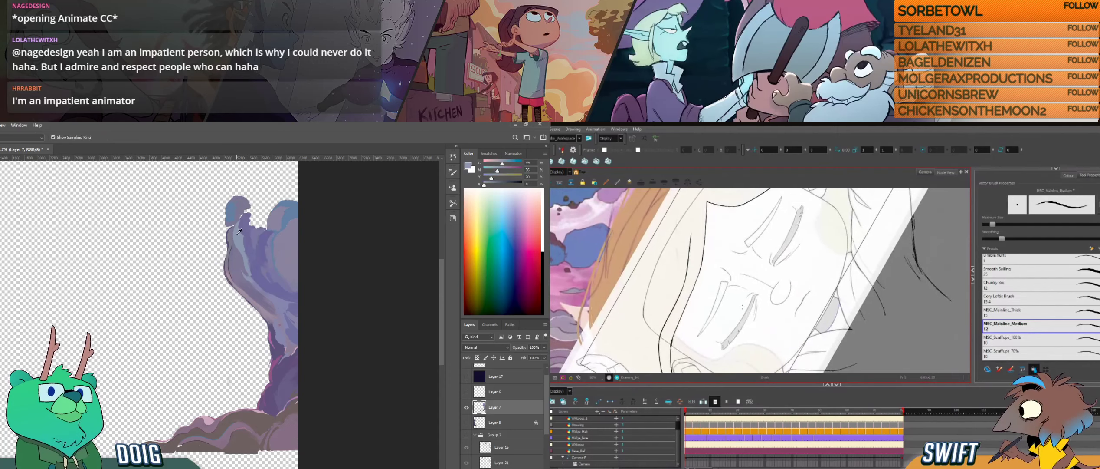
{"action": "key", "text": "b"}
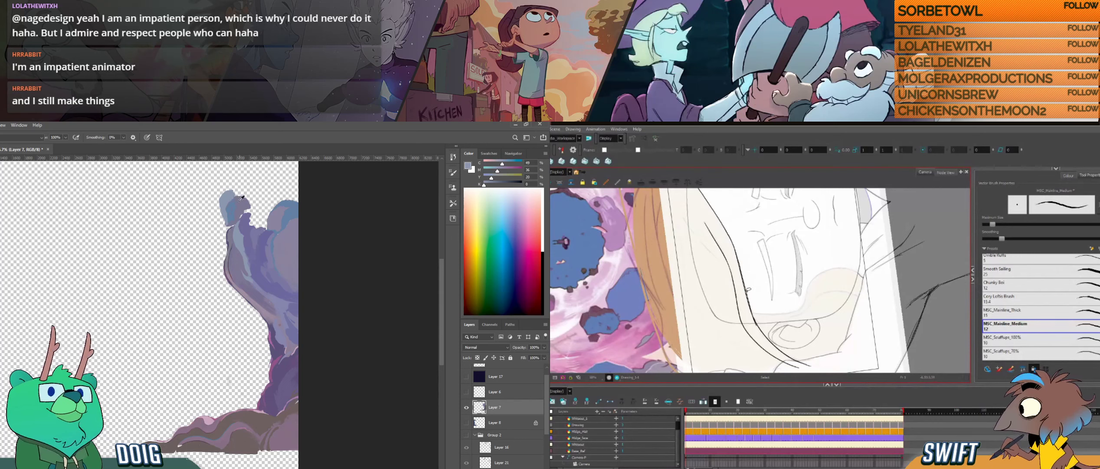
{"action": "left_click", "coordinate": [233, 209], "text": "alt"}
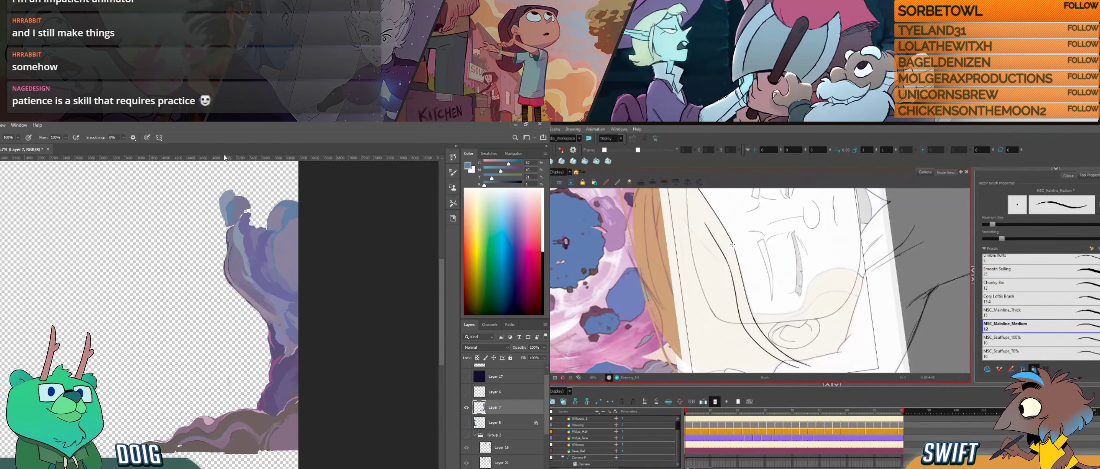
- Ink short hair strands above the forehead hairline in Harmony, redoing unsatisfactory strokes, and resample blue tones from the pillar's knob in Photoshop
{"action": "mouse_move", "coordinate": [816, 325]}
{"action": "left_mouse_down"}
{"action": "mouse_move", "coordinate": [802, 332]}
{"action": "mouse_move", "coordinate": [765, 303]}
{"action": "mouse_move", "coordinate": [785, 349]}
{"action": "mouse_move", "coordinate": [775, 309]}
{"action": "left_mouse_up"}
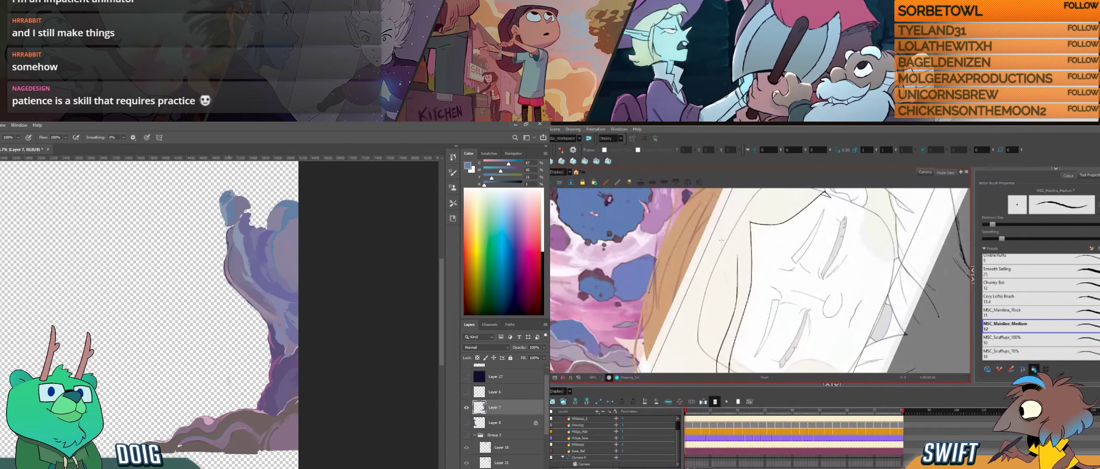
{"action": "left_click_drag", "start_coordinate": [722, 241], "coordinate": [721, 253]}
{"action": "key", "text": "ctrl+z"}
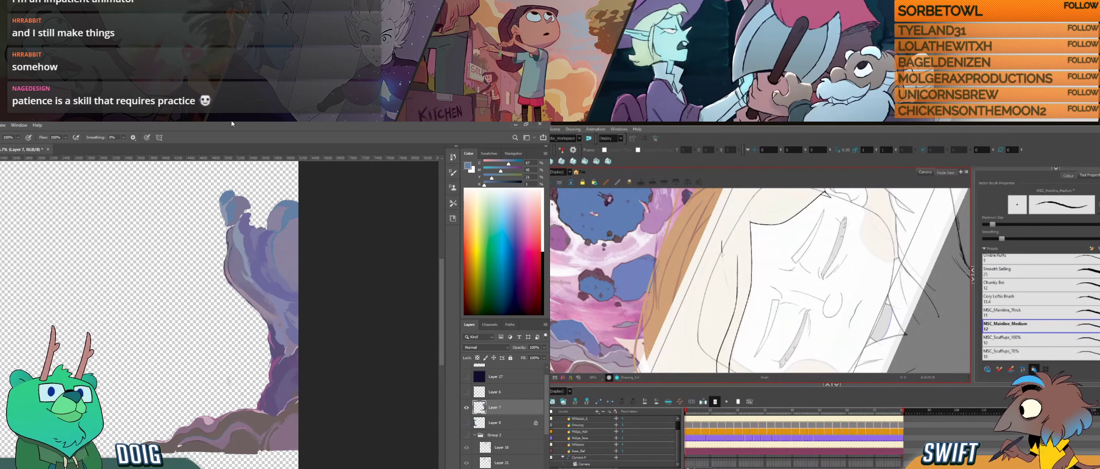
{"action": "key", "text": "ctrl+z"}
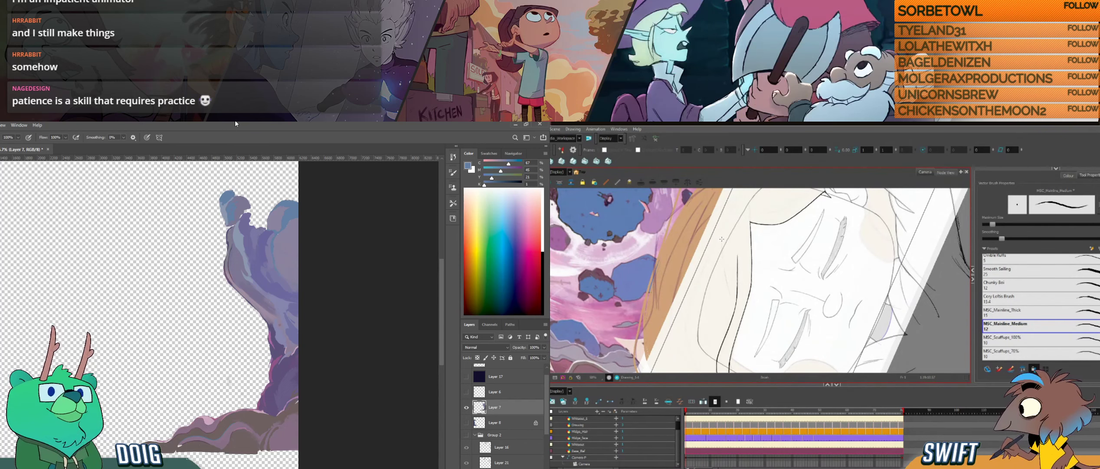
{"action": "left_click_drag", "start_coordinate": [722, 248], "coordinate": [728, 292]}
{"action": "left_click", "coordinate": [224, 213], "text": "alt"}
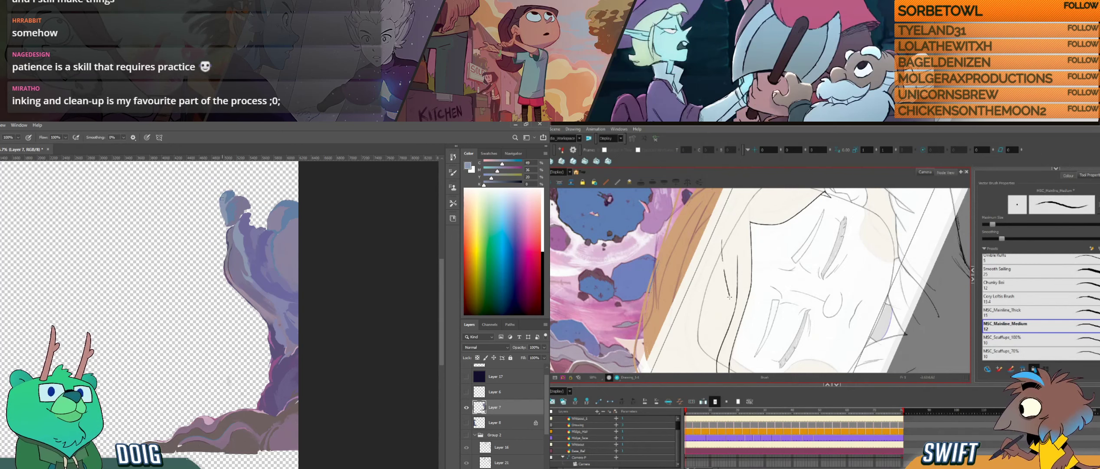
{"action": "key", "text": "ctrl+z"}
{"action": "left_click", "coordinate": [224, 200], "text": "alt"}
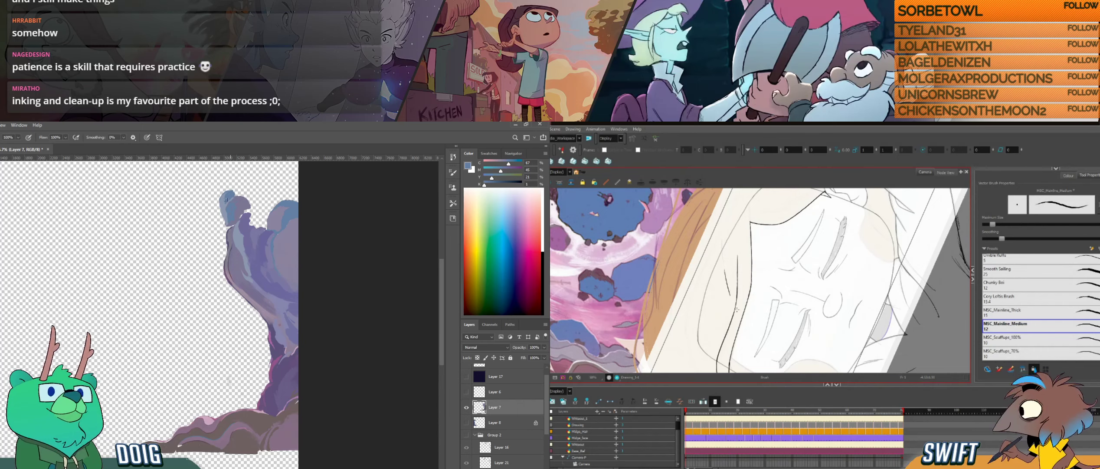
{"action": "left_click", "coordinate": [224, 202], "text": "alt"}
{"action": "left_click_drag", "start_coordinate": [722, 239], "coordinate": [725, 261]}
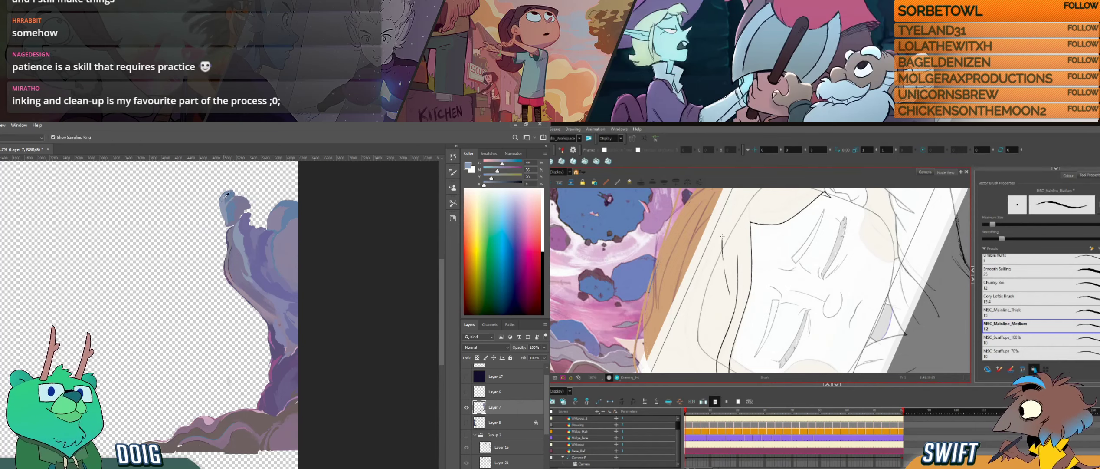
- Enlarge the pillar's top knob outward with blue-grey strokes in Photoshop and turn the Harmony drawing nearly upright for inking
{"action": "mouse_move", "coordinate": [220, 208]}
{"action": "left_mouse_down"}
{"action": "mouse_move", "coordinate": [214, 193]}
{"action": "mouse_move", "coordinate": [220, 208]}
{"action": "left_mouse_up"}
{"action": "mouse_move", "coordinate": [782, 245]}
{"action": "left_mouse_down"}
{"action": "mouse_move", "coordinate": [811, 271]}
{"action": "mouse_move", "coordinate": [814, 292]}
{"action": "mouse_move", "coordinate": [772, 319]}
{"action": "mouse_move", "coordinate": [801, 317]}
{"action": "mouse_move", "coordinate": [795, 309]}
{"action": "mouse_move", "coordinate": [769, 340]}
{"action": "left_mouse_up"}
{"action": "left_click_drag", "start_coordinate": [220, 208], "coordinate": [210, 196]}
{"action": "left_click_drag", "start_coordinate": [747, 288], "coordinate": [758, 280]}
{"action": "mouse_move", "coordinate": [210, 196]}
{"action": "left_mouse_down"}
{"action": "mouse_move", "coordinate": [218, 209]}
{"action": "mouse_move", "coordinate": [222, 195]}
{"action": "mouse_move", "coordinate": [213, 196]}
{"action": "left_mouse_up"}
{"action": "key", "text": "ctrl+z"}
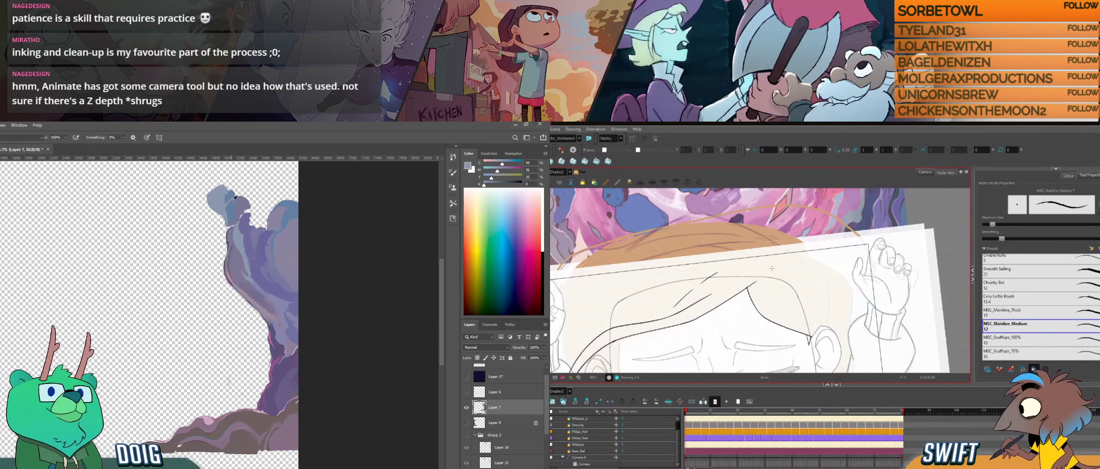
- Refine the rock pillar's top knob with sampled blue tones in Photoshop and centre the Harmony view on the character's face
{"action": "left_click", "coordinate": [216, 197], "text": "alt"}
{"action": "left_click_drag", "start_coordinate": [763, 319], "coordinate": [791, 271]}
{"action": "left_click_drag", "start_coordinate": [217, 197], "coordinate": [218, 200]}
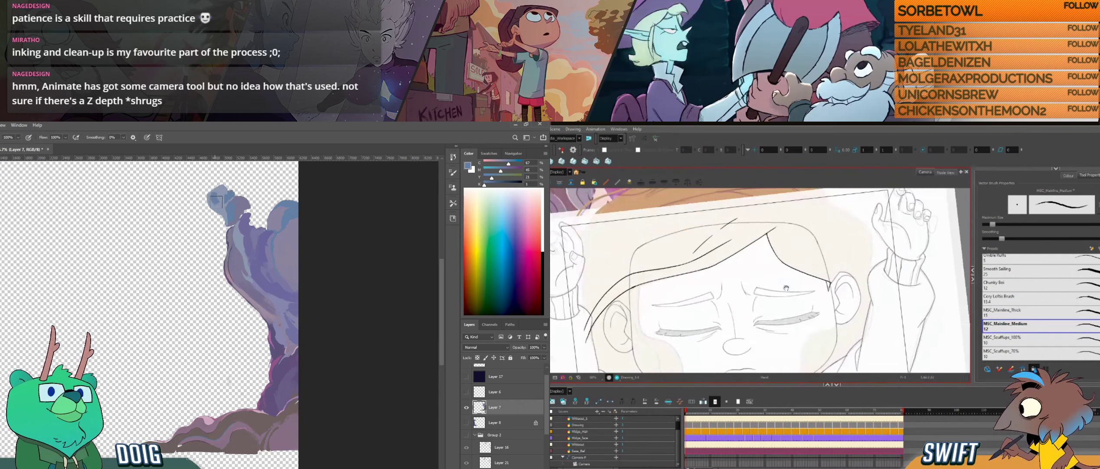
{"action": "left_click_drag", "start_coordinate": [765, 325], "coordinate": [762, 303]}
{"action": "left_click_drag", "start_coordinate": [217, 201], "coordinate": [219, 205]}
{"action": "left_click_drag", "start_coordinate": [803, 314], "coordinate": [783, 313]}
{"action": "left_click_drag", "start_coordinate": [219, 205], "coordinate": [223, 198]}
{"action": "left_click_drag", "start_coordinate": [783, 312], "coordinate": [803, 299]}
{"action": "left_click_drag", "start_coordinate": [223, 198], "coordinate": [223, 198]}
{"action": "left_click_drag", "start_coordinate": [750, 305], "coordinate": [785, 305]}
{"action": "left_click_drag", "start_coordinate": [222, 199], "coordinate": [219, 191]}
{"action": "left_click", "coordinate": [223, 214], "text": "alt"}
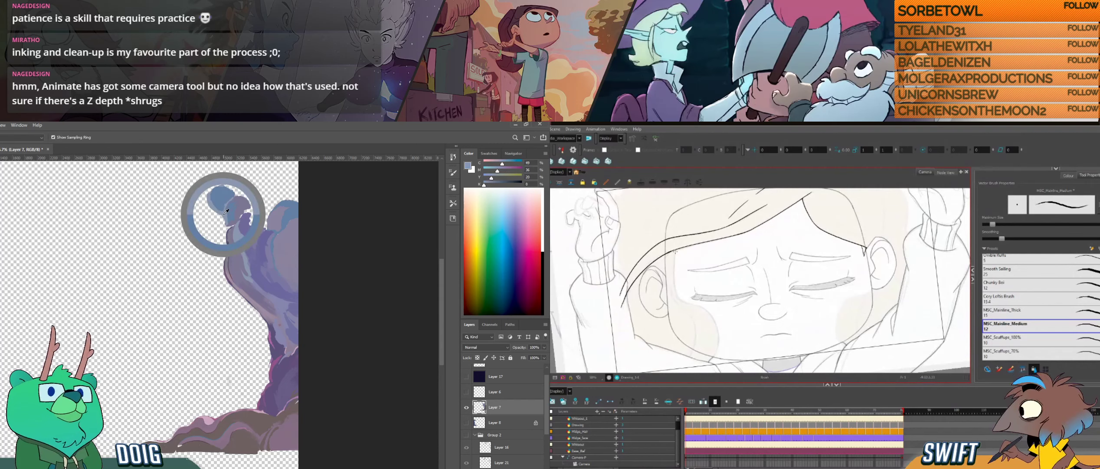
- Ink the upper part of the hair lock in front of the ear in Harmony, redrawing the stroke, and resample the knob's blues in Photoshop
{"action": "key", "text": "alt+s"}
{"action": "mouse_move", "coordinate": [712, 277]}
{"action": "left_mouse_down"}
{"action": "mouse_move", "coordinate": [717, 340]}
{"action": "mouse_move", "coordinate": [677, 330]}
{"action": "mouse_move", "coordinate": [702, 307]}
{"action": "mouse_move", "coordinate": [701, 344]}
{"action": "mouse_move", "coordinate": [681, 298]}
{"action": "mouse_move", "coordinate": [704, 269]}
{"action": "left_mouse_up"}
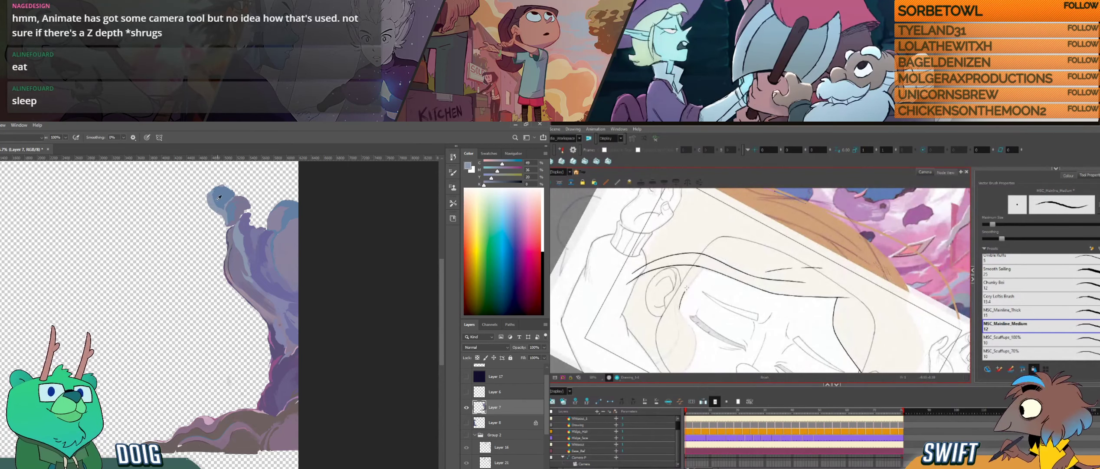
{"action": "left_click", "coordinate": [215, 202], "text": "alt"}
{"action": "left_click_drag", "start_coordinate": [679, 309], "coordinate": [704, 270]}
{"action": "key", "text": "ctrl+z"}
{"action": "left_click_drag", "start_coordinate": [679, 310], "coordinate": [704, 268]}
{"action": "left_click", "coordinate": [225, 213], "text": "alt"}
{"action": "left_click", "coordinate": [232, 194], "text": "alt"}
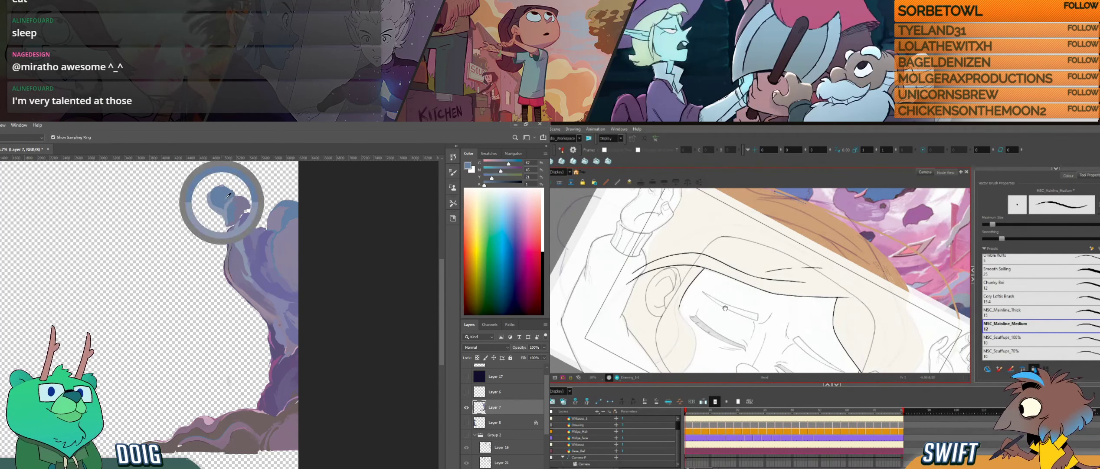
- Ink the front edge of the side hair lock curving from the hairline down over the cheek in Harmony
{"action": "mouse_move", "coordinate": [703, 315]}
{"action": "left_mouse_down"}
{"action": "mouse_move", "coordinate": [709, 282]}
{"action": "mouse_move", "coordinate": [692, 289]}
{"action": "mouse_move", "coordinate": [701, 295]}
{"action": "left_mouse_up"}
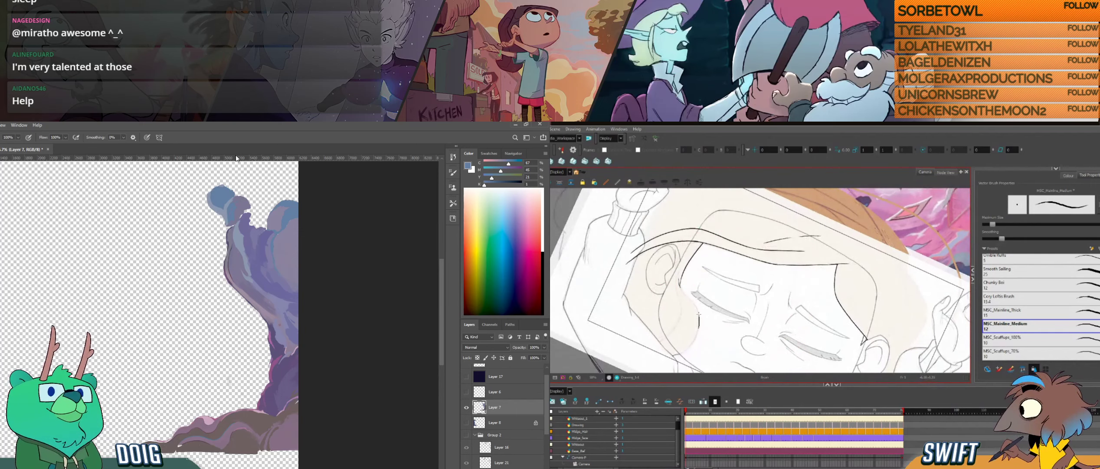
{"action": "left_click_drag", "start_coordinate": [709, 324], "coordinate": [690, 278]}
{"action": "left_click_drag", "start_coordinate": [690, 278], "coordinate": [687, 334]}
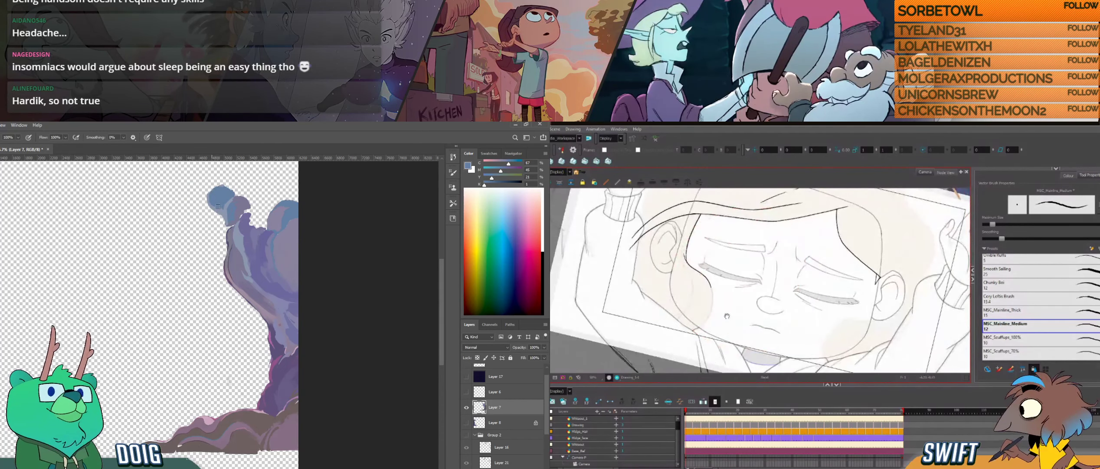
- Sample purples from the pillar's lower trunk and base in Photoshop and turn the Harmony drawing toward the inked side lock
{"action": "left_click_drag", "start_coordinate": [235, 312], "coordinate": [209, 299]}
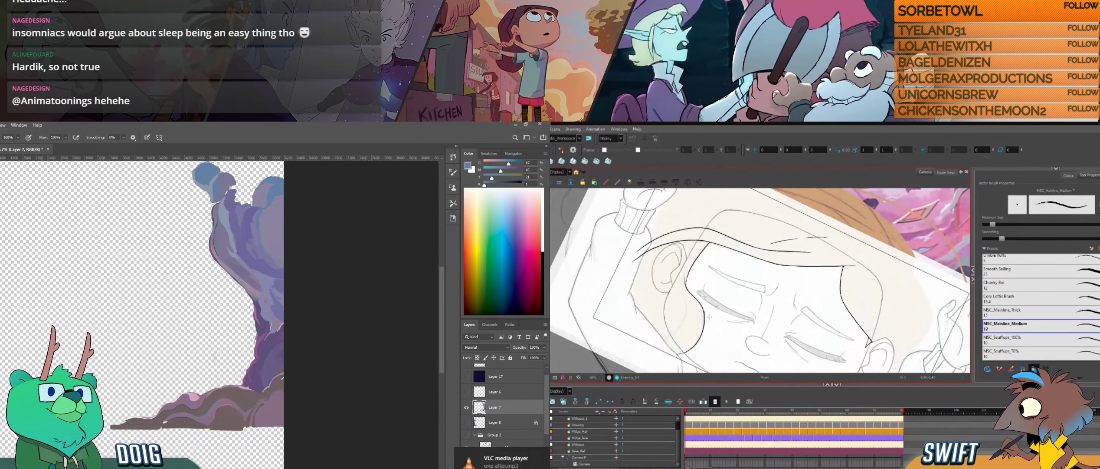
{"action": "left_click", "coordinate": [261, 339], "text": "alt"}
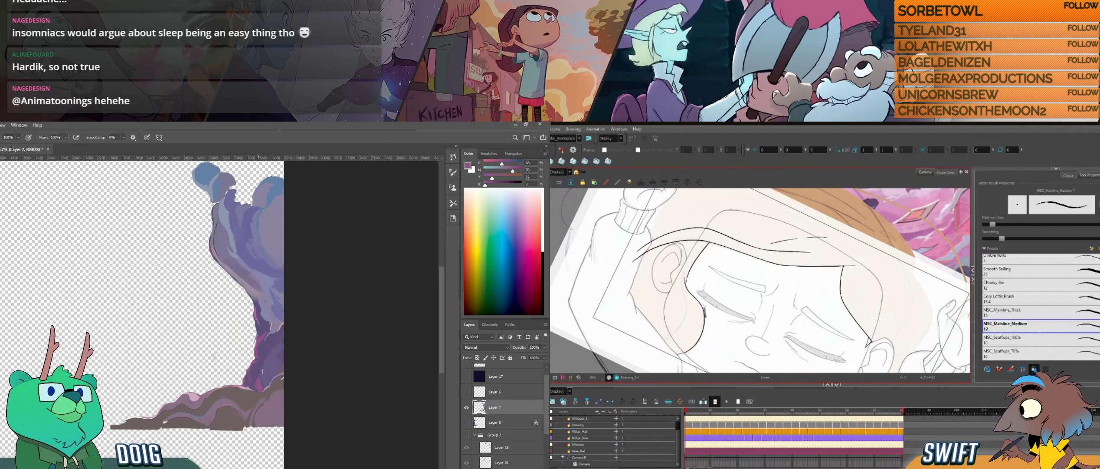
{"action": "left_click", "coordinate": [261, 372], "text": "alt"}
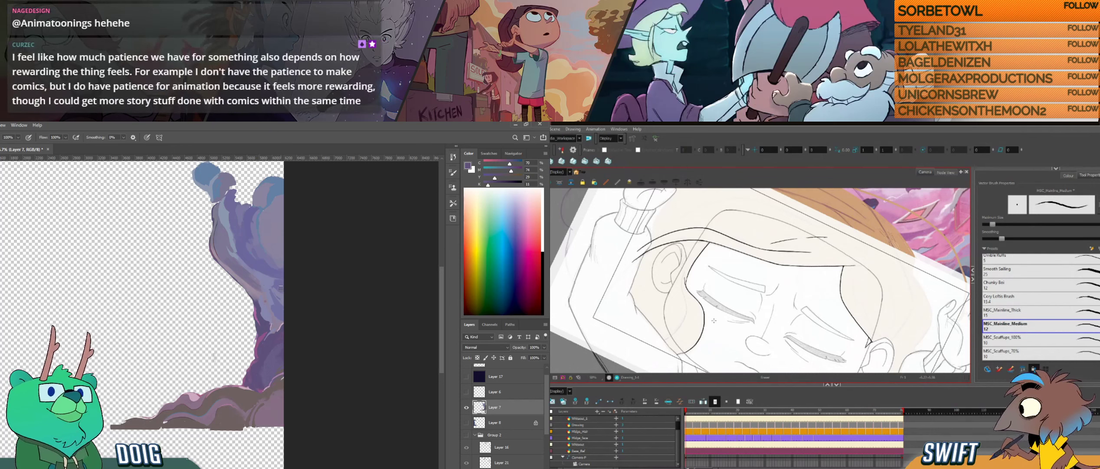
{"action": "key", "text": "space"}
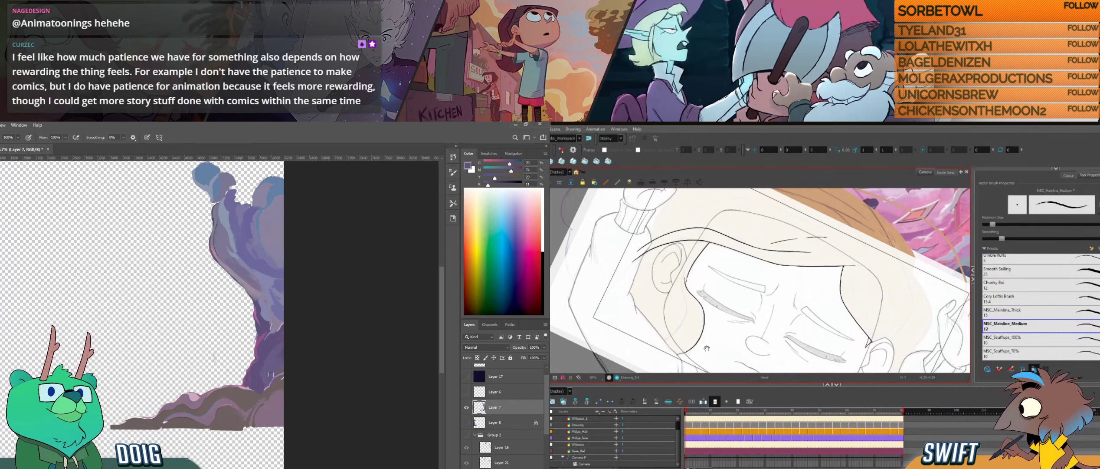
{"action": "left_click", "coordinate": [265, 392], "text": "alt"}
{"action": "mouse_move", "coordinate": [707, 348]}
{"action": "left_mouse_down"}
{"action": "mouse_move", "coordinate": [738, 301]}
{"action": "mouse_move", "coordinate": [771, 309]}
{"action": "left_mouse_up"}
{"action": "left_click", "coordinate": [265, 377], "text": "alt"}
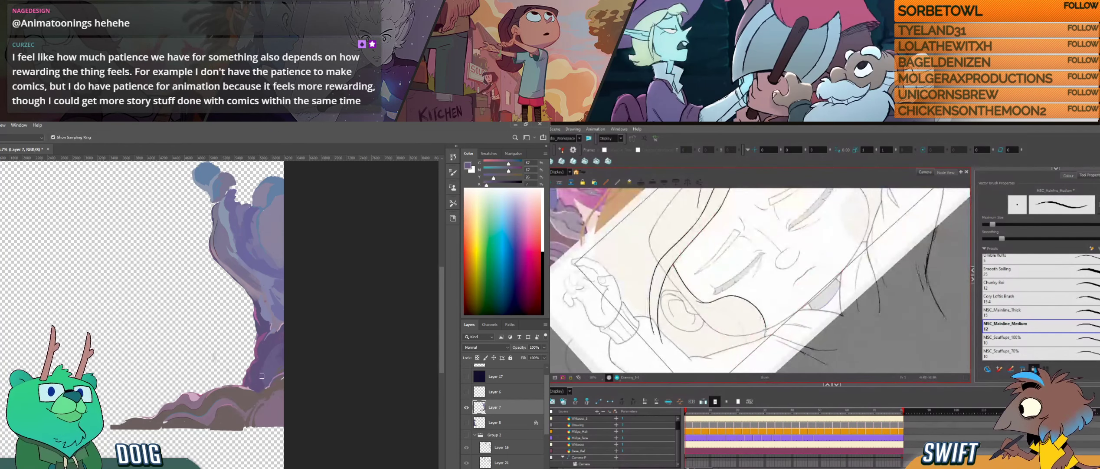
- Ink the second line of the side hair lock next to the ear in Harmony and delete its lower stroke
{"action": "left_click_drag", "start_coordinate": [773, 339], "coordinate": [718, 322]}
{"action": "left_click_drag", "start_coordinate": [700, 222], "coordinate": [695, 244]}
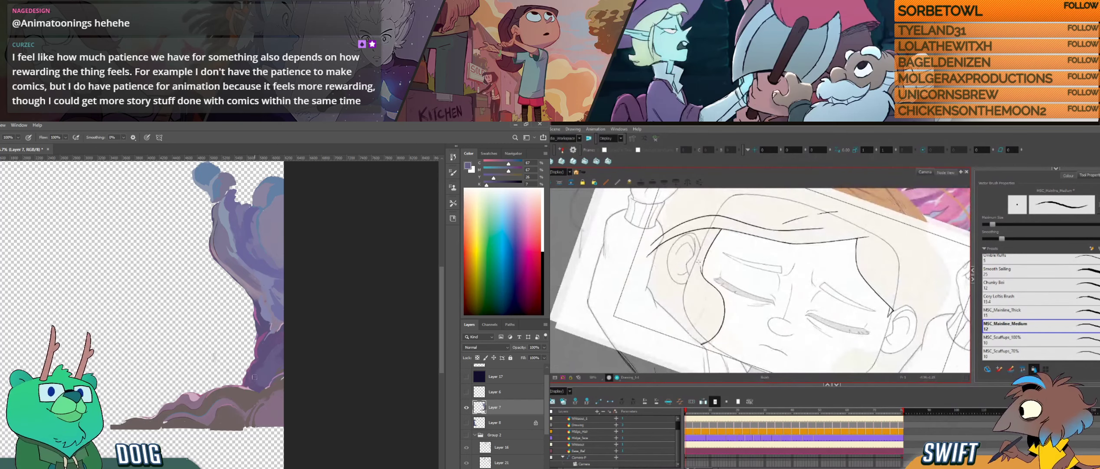
{"action": "left_click_drag", "start_coordinate": [698, 273], "coordinate": [701, 282]}
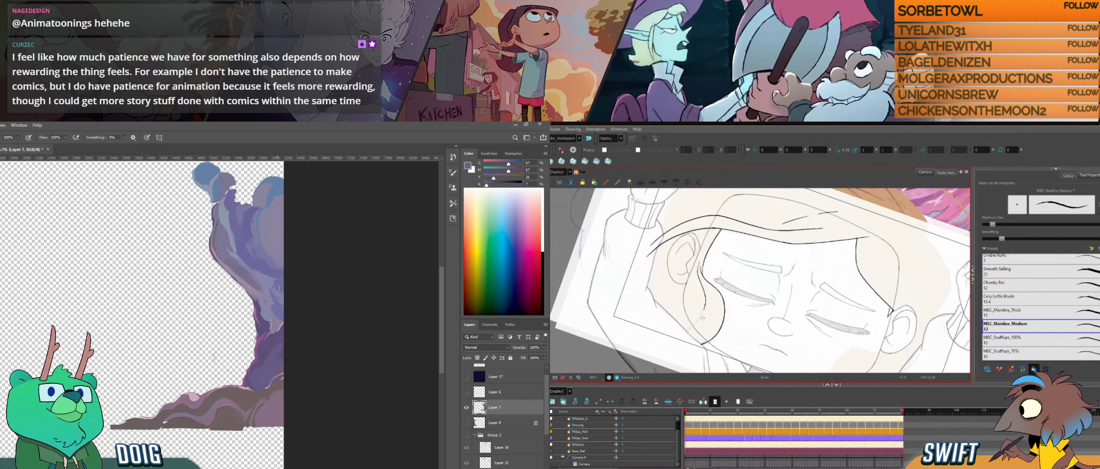
{"action": "left_click_drag", "start_coordinate": [702, 317], "coordinate": [710, 346]}
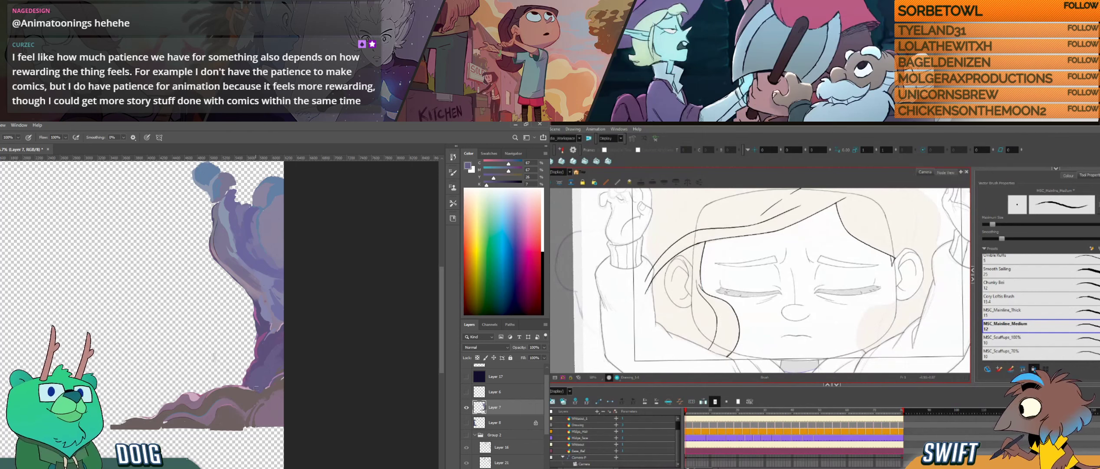
{"action": "left_click", "coordinate": [717, 320], "text": "ctrl"}
{"action": "left_click", "coordinate": [193, 398], "text": "alt"}
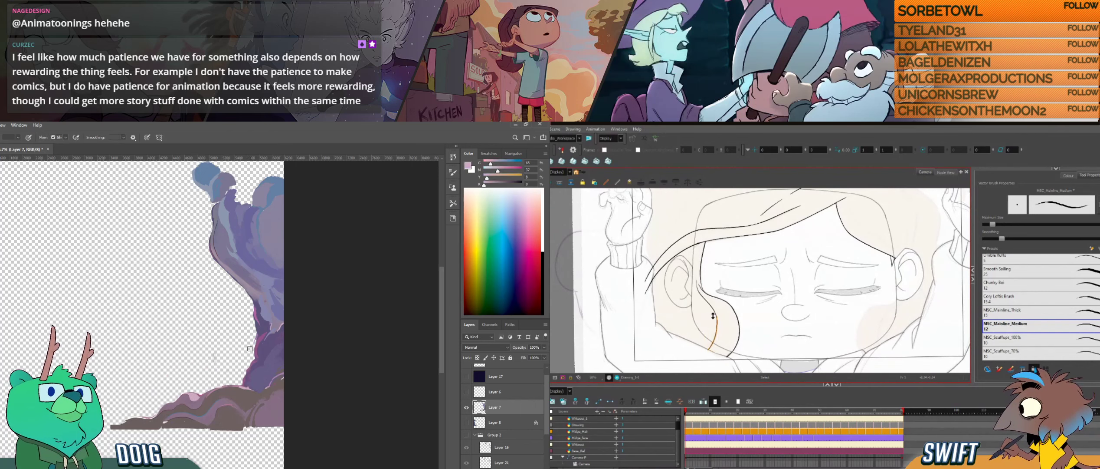
{"action": "key", "text": "Delete"}
- Try to ink the hair lock beside the opposite ear in Harmony while sampling a tone from the pillar's base in Photoshop
{"action": "left_click_drag", "start_coordinate": [824, 274], "coordinate": [693, 273]}
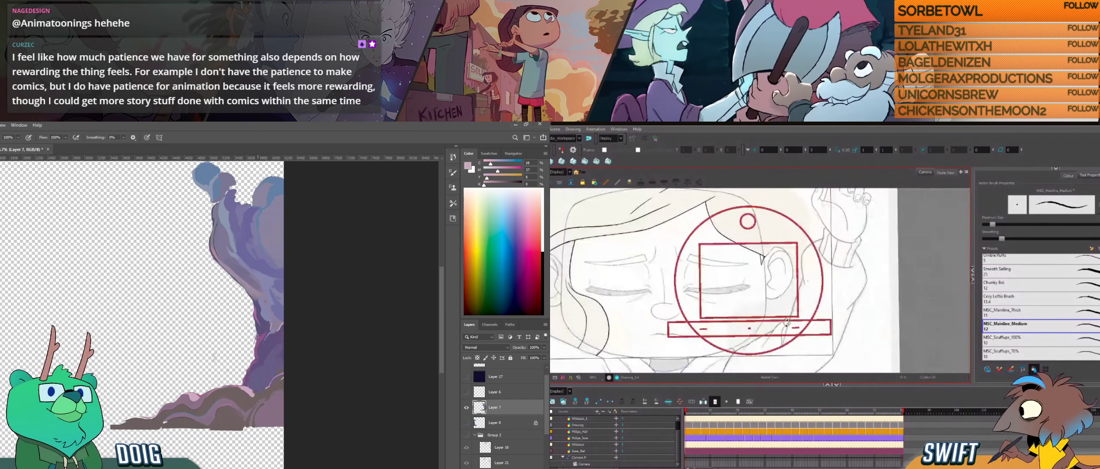
{"action": "mouse_move", "coordinate": [787, 322]}
{"action": "left_mouse_down"}
{"action": "mouse_move", "coordinate": [805, 298]}
{"action": "mouse_move", "coordinate": [772, 290]}
{"action": "mouse_move", "coordinate": [756, 308]}
{"action": "mouse_move", "coordinate": [773, 288]}
{"action": "left_mouse_up"}
{"action": "key", "text": "ctrl+z"}
{"action": "left_click", "coordinate": [240, 398], "text": "alt"}
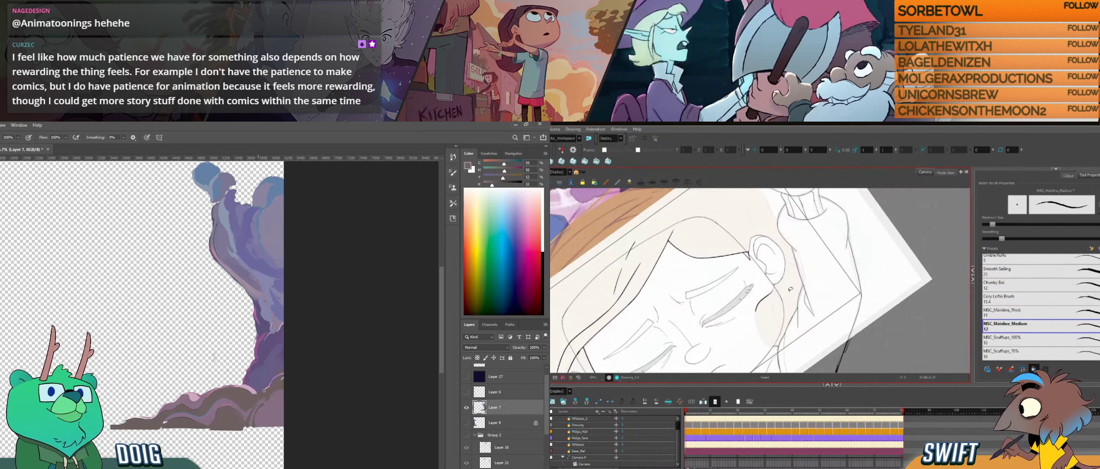
{"action": "key", "text": "ctrl+z"}
{"action": "key", "text": "ctrl+z"}
- Sample tones from the pillar's base and trunk in Photoshop and ink the hair lock below the opposite ear in Harmony
{"action": "left_click", "coordinate": [196, 389], "text": "alt"}
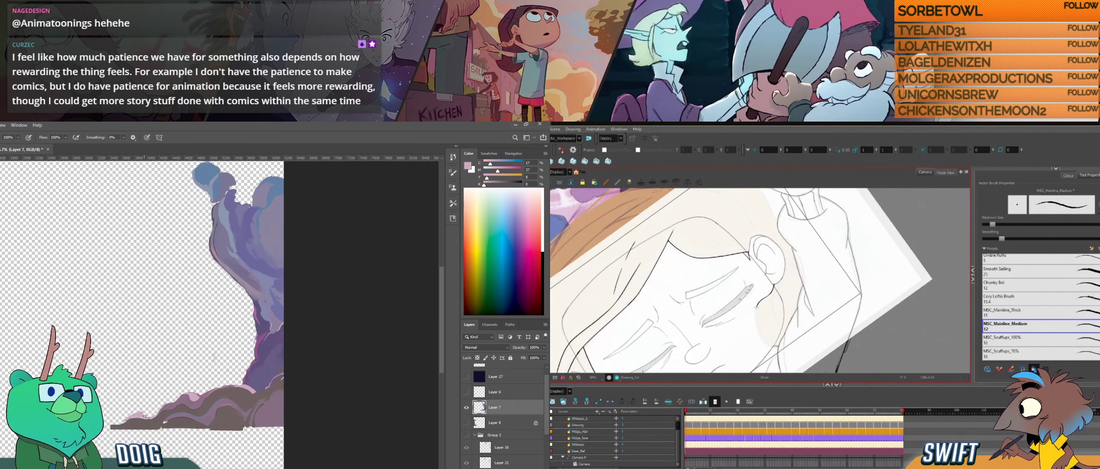
{"action": "left_click", "coordinate": [150, 420], "text": "alt"}
{"action": "left_click_drag", "start_coordinate": [767, 332], "coordinate": [735, 305], "text": "ctrl+alt"}
{"action": "left_click_drag", "start_coordinate": [728, 344], "coordinate": [736, 347], "text": "ctrl+alt"}
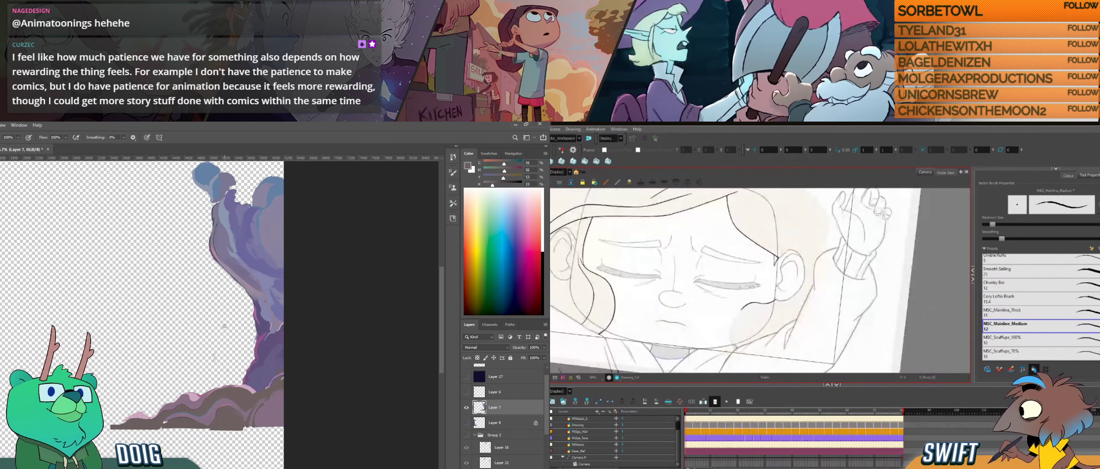
{"action": "left_click", "coordinate": [262, 334], "text": "alt"}
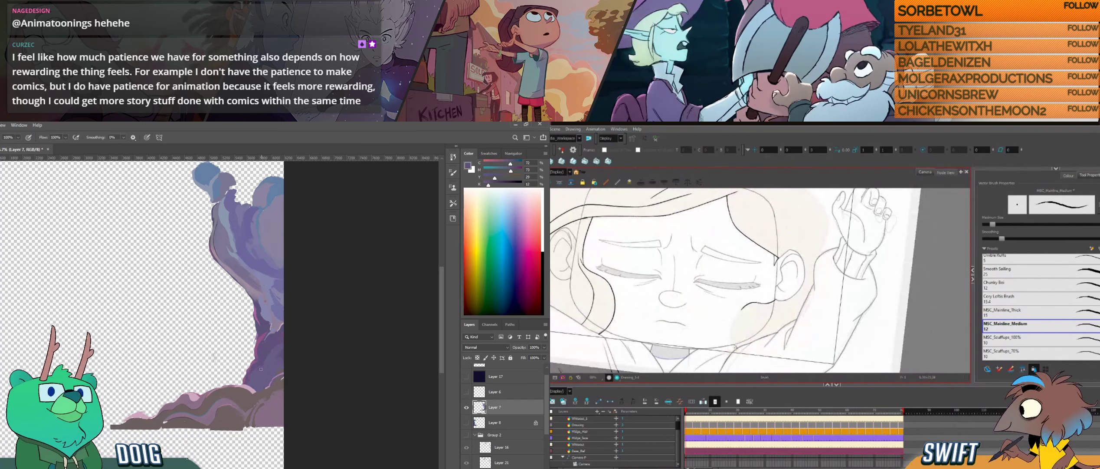
{"action": "left_click_drag", "start_coordinate": [734, 347], "coordinate": [739, 312]}
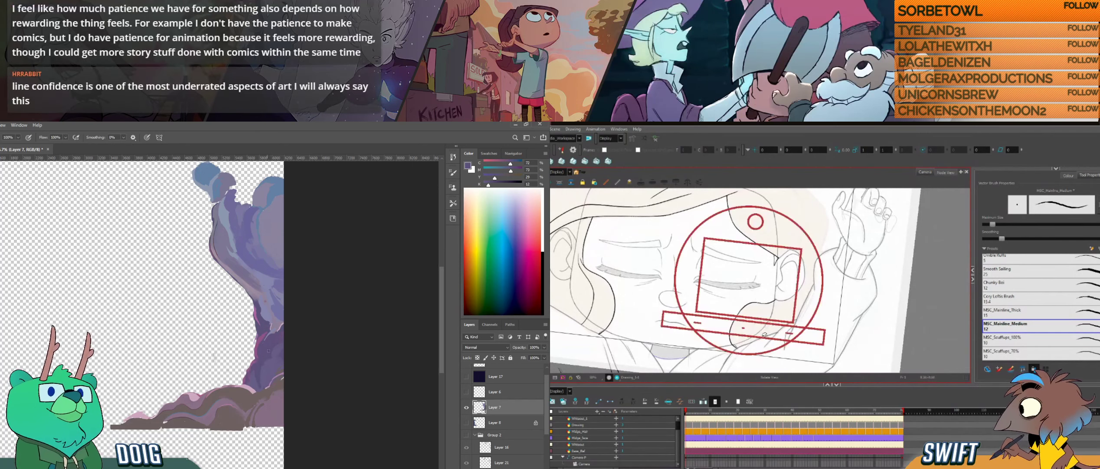
- Continue the opposite hair lock's curve over the cheek in Harmony, turning the drawing to suit the stroke
{"action": "key", "text": "alt+s"}
{"action": "mouse_move", "coordinate": [749, 348]}
{"action": "left_mouse_down"}
{"action": "mouse_move", "coordinate": [784, 328]}
{"action": "mouse_move", "coordinate": [742, 323]}
{"action": "left_mouse_up"}
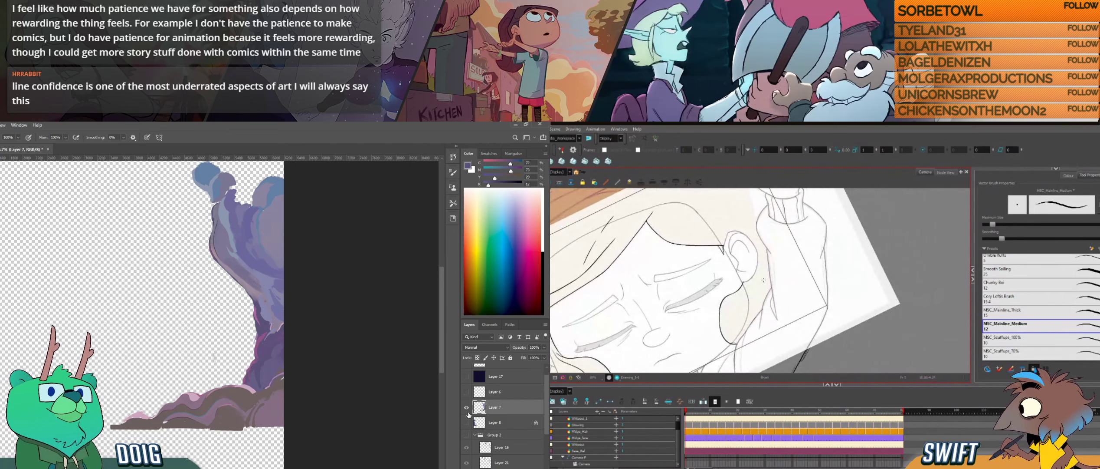
{"action": "key", "text": "space"}
{"action": "left_click_drag", "start_coordinate": [761, 294], "coordinate": [757, 284]}
{"action": "left_click_drag", "start_coordinate": [779, 334], "coordinate": [756, 300]}
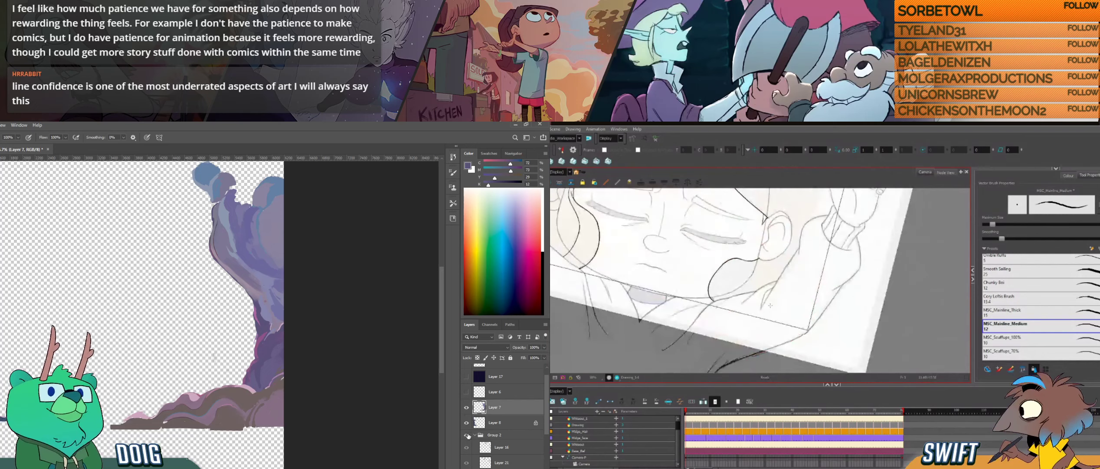
- Show the hidden cave rock layers, Group 1 and the pink swirl layer in Photoshop to view the whole background painting
{"action": "left_click_drag", "start_coordinate": [468, 421], "coordinate": [469, 434]}
{"action": "left_click_drag", "start_coordinate": [755, 300], "coordinate": [743, 339]}
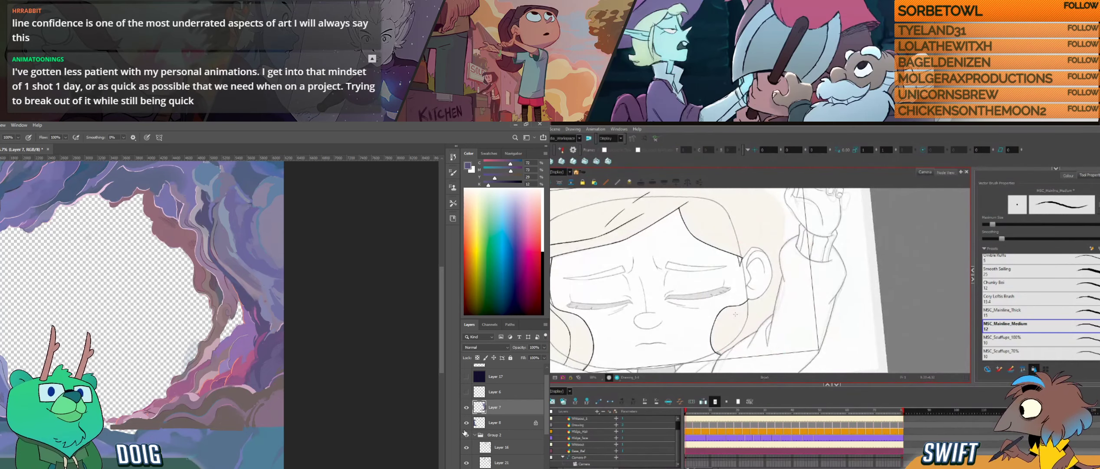
{"action": "scroll", "coordinate": [503, 433], "scroll_direction": "down", "scroll_amount": 3}
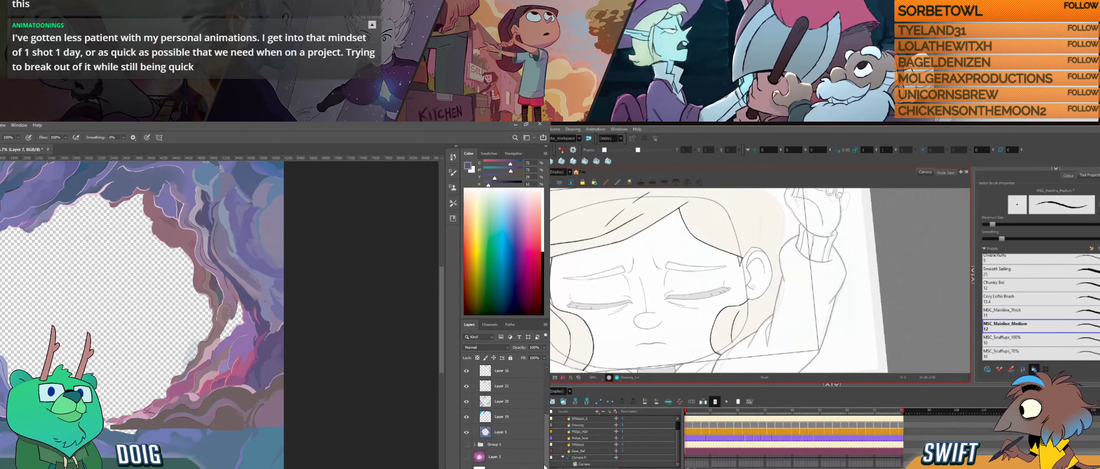
{"action": "left_click", "coordinate": [466, 445]}
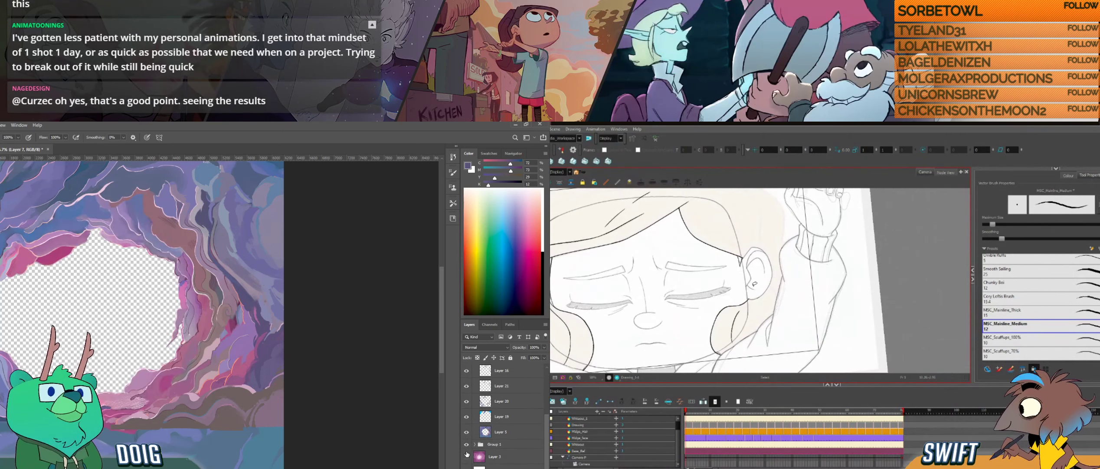
{"action": "left_click", "coordinate": [466, 457]}
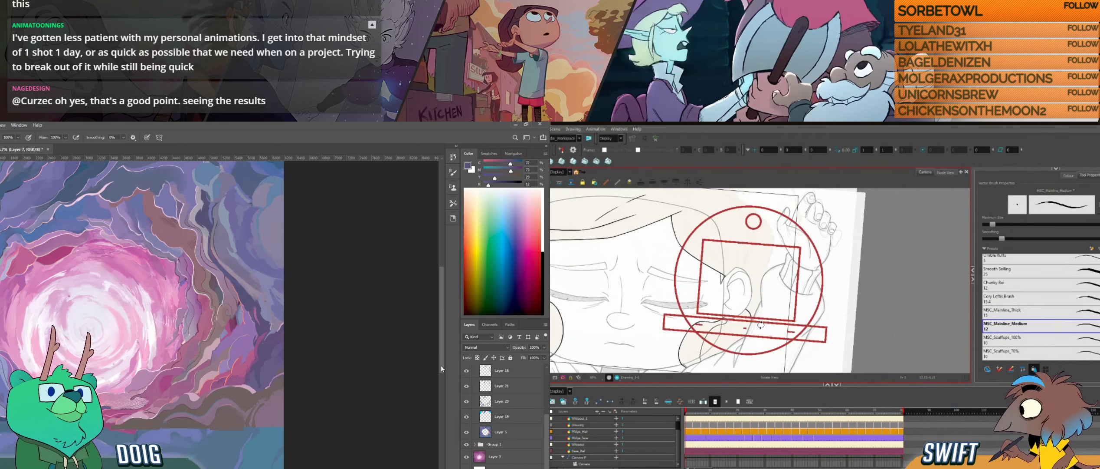
{"action": "key", "text": "ctrl+minus"}
{"action": "left_click_drag", "start_coordinate": [111, 277], "coordinate": [164, 278]}
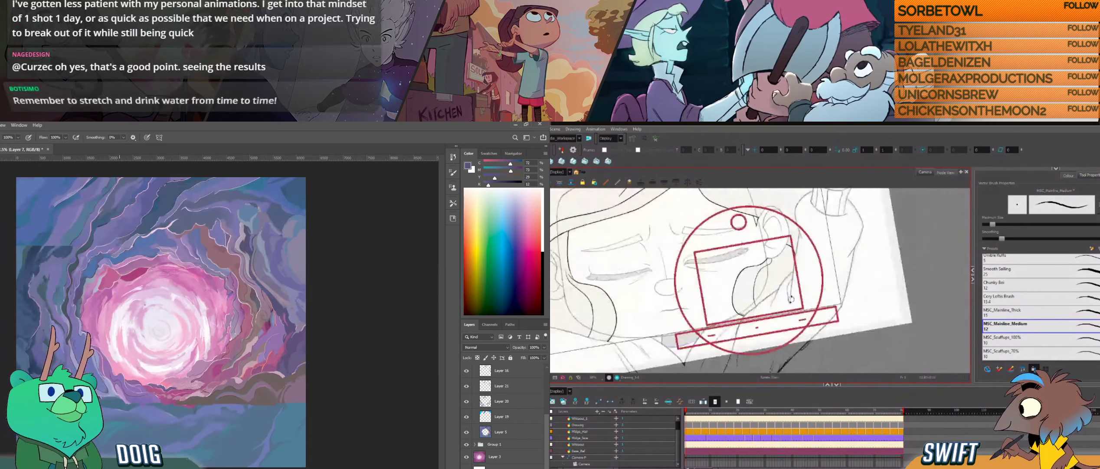
{"action": "key", "text": "ctrl+plus"}
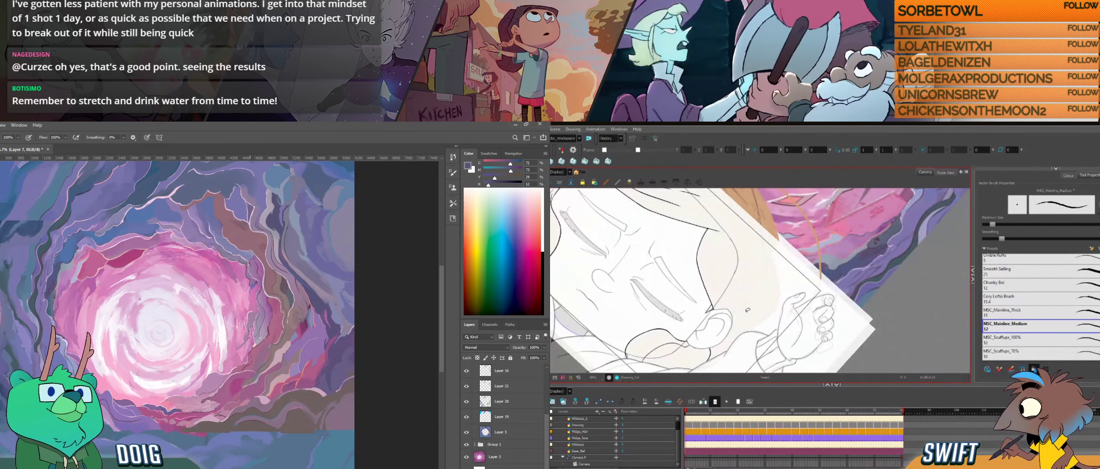
- Identify the inner pink cave rocks' layers in Photoshop by toggling Group 1's visibility, and select Group 1
{"action": "key", "text": "v"}
{"action": "left_click", "coordinate": [217, 388]}
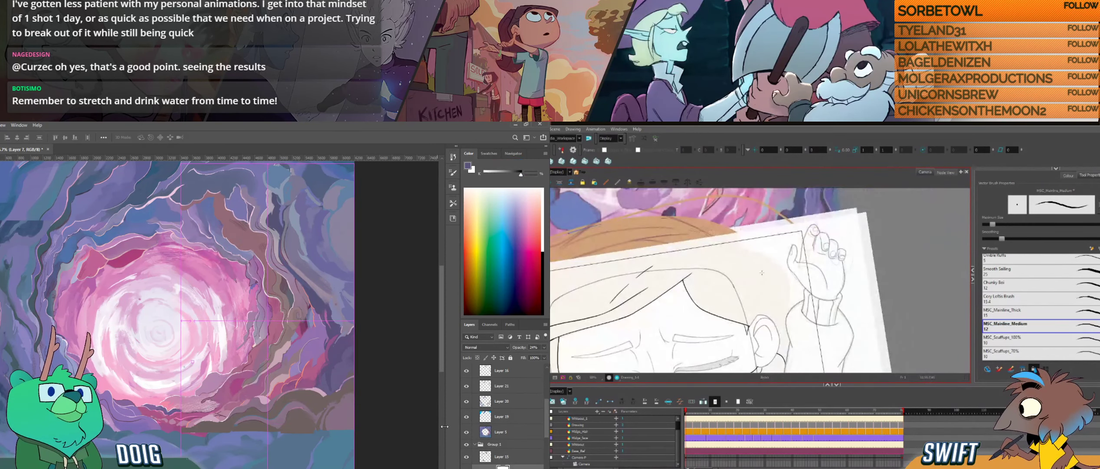
{"action": "left_click", "coordinate": [467, 446]}
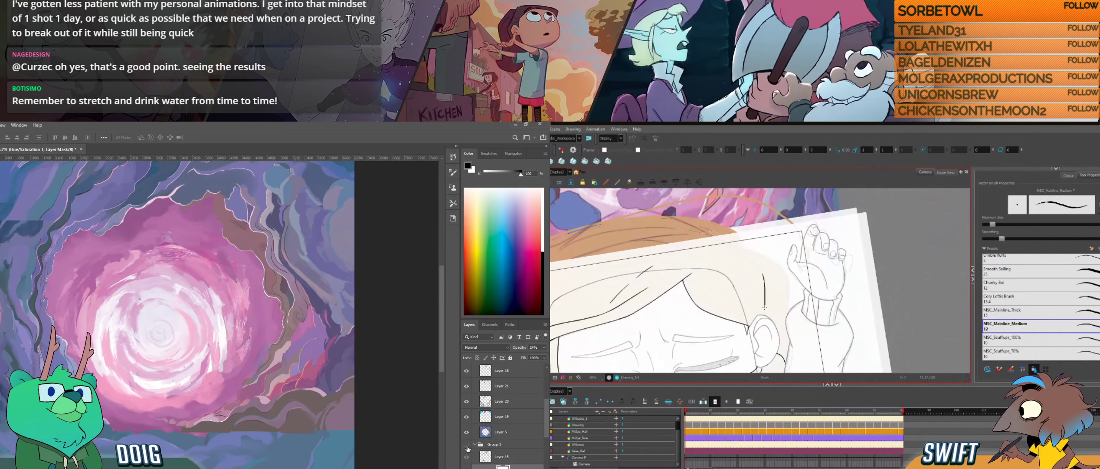
{"action": "left_click", "coordinate": [467, 446]}
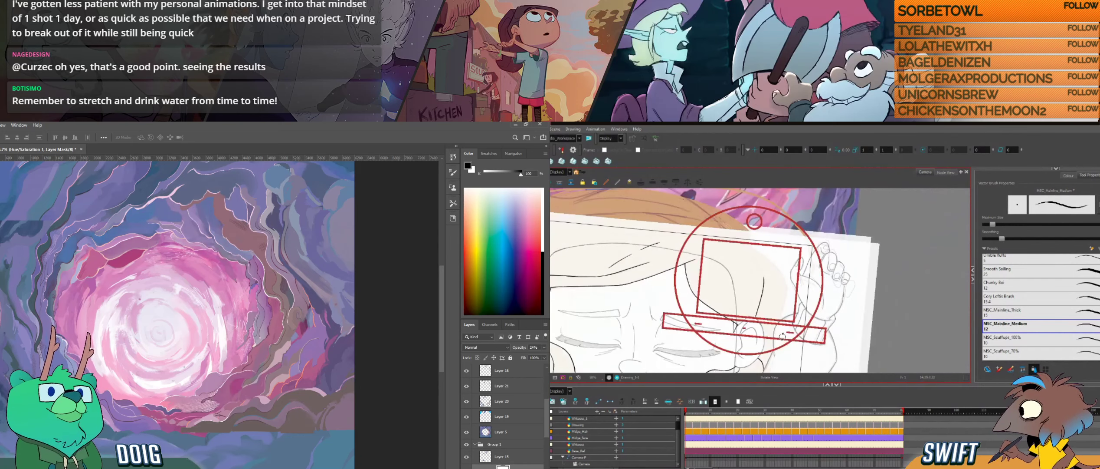
{"action": "left_click", "coordinate": [467, 467]}
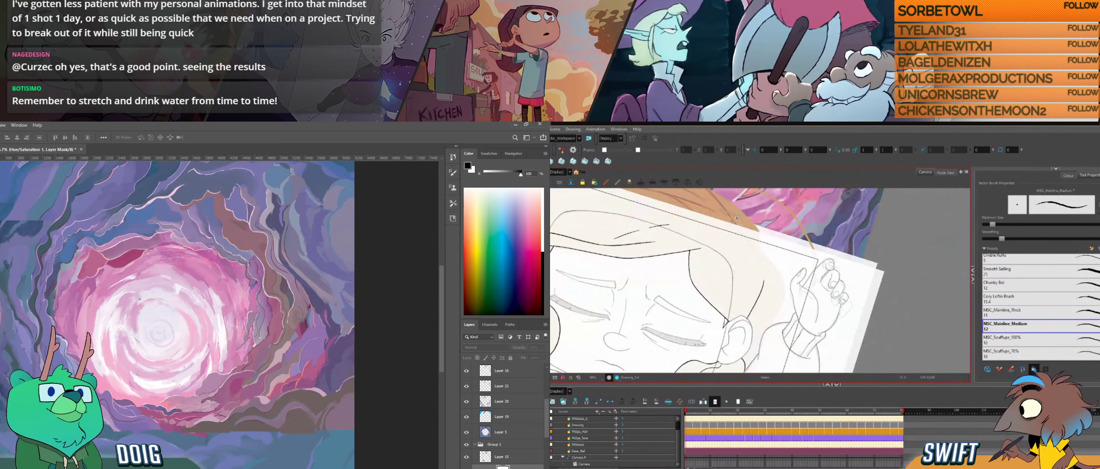
{"action": "left_click", "coordinate": [503, 458]}
{"action": "left_click", "coordinate": [467, 444]}
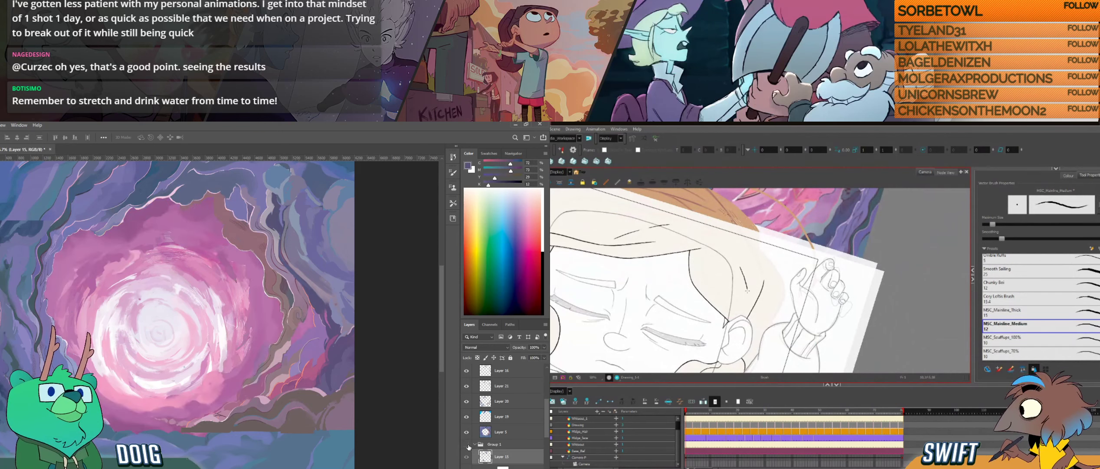
{"action": "left_click", "coordinate": [467, 445]}
{"action": "left_click", "coordinate": [502, 447]}
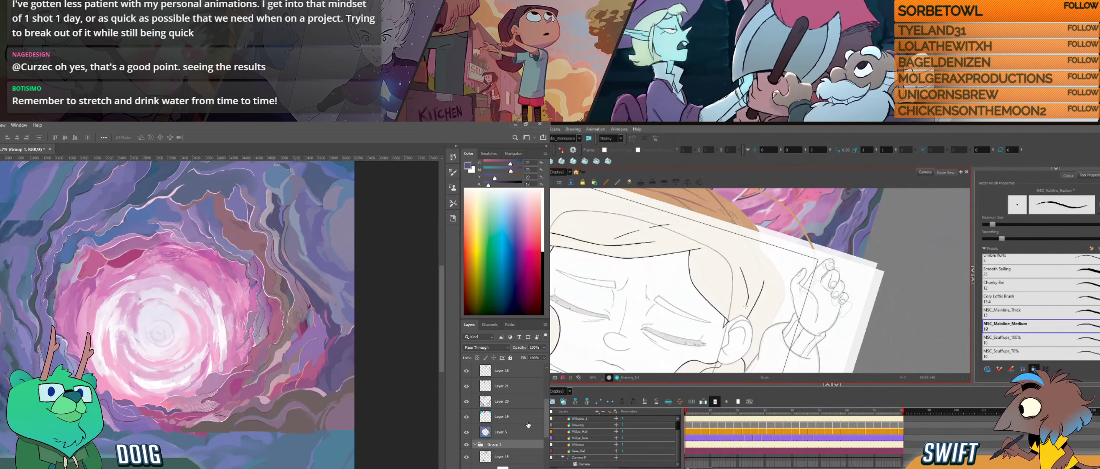
- Collapse Group 2 in the Photoshop layer stack and make it the selected group
{"action": "scroll", "coordinate": [528, 423], "scroll_direction": "down", "scroll_amount": 4}
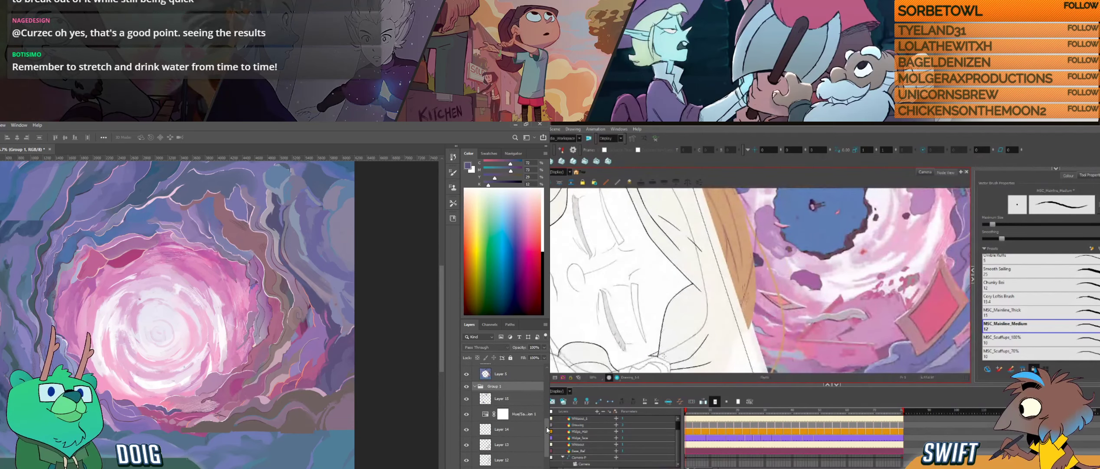
{"action": "left_click_drag", "start_coordinate": [546, 430], "coordinate": [550, 381]}
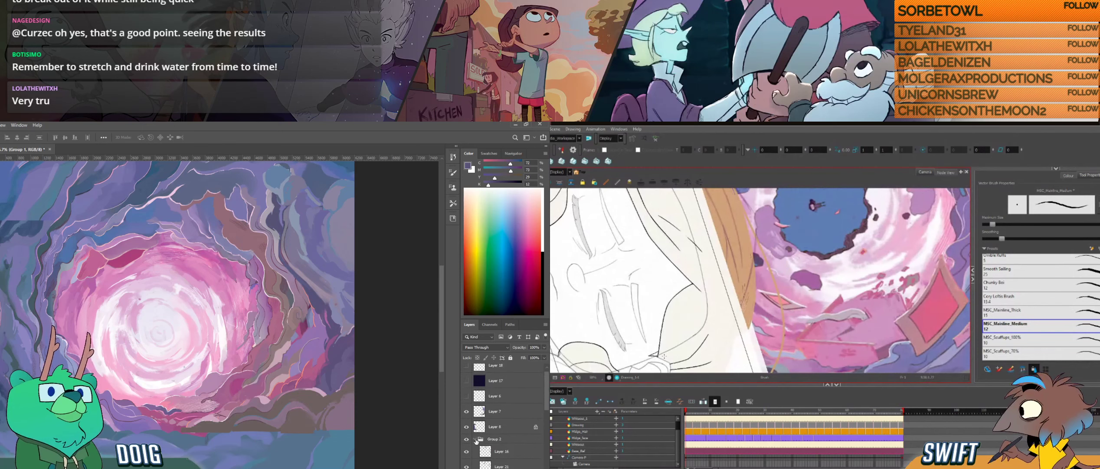
{"action": "left_click", "coordinate": [475, 439]}
{"action": "left_click", "coordinate": [469, 441]}
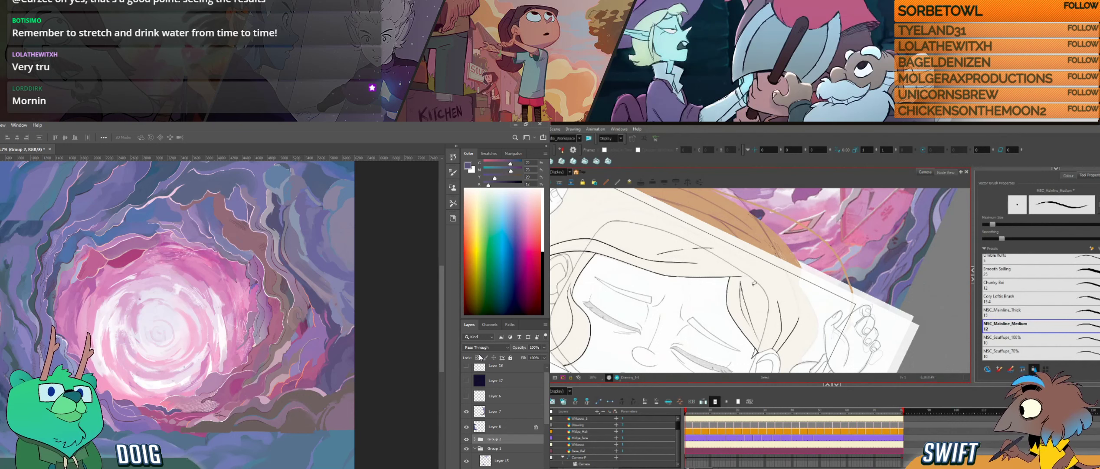
- Delete the extra inked strand and its small leftover stroke inside the hair lock above the ear in Harmony
{"action": "left_click", "coordinate": [762, 288]}
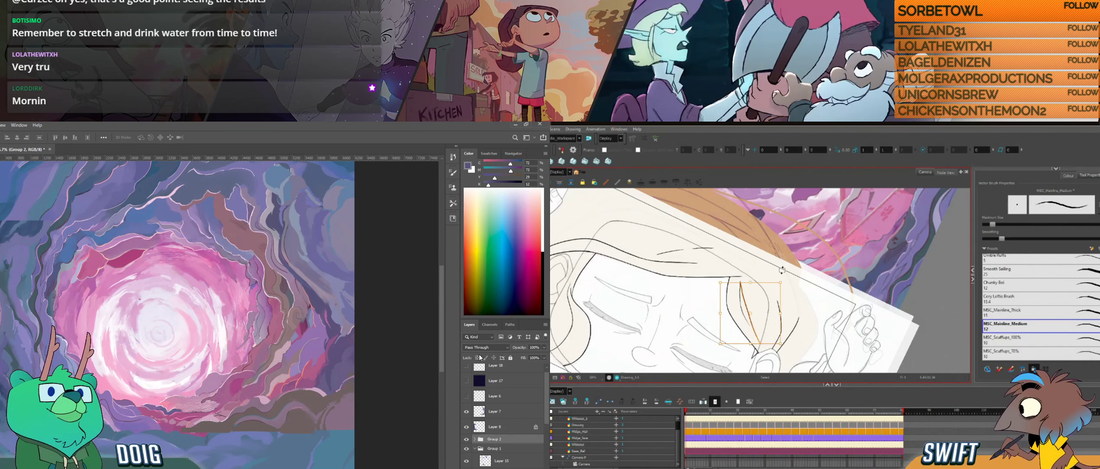
{"action": "key", "text": "Delete"}
{"action": "left_click", "coordinate": [742, 287]}
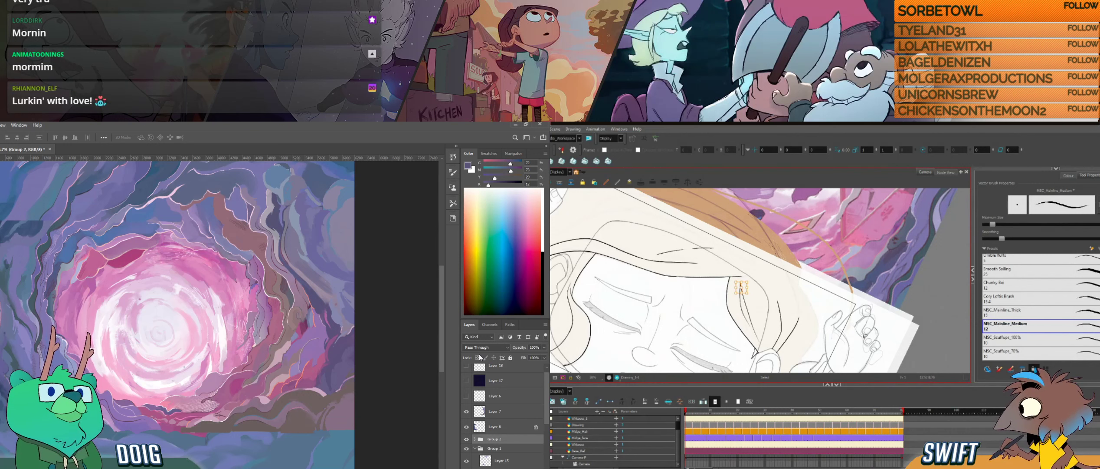
{"action": "key", "text": "Delete"}
{"action": "left_click_drag", "start_coordinate": [767, 309], "coordinate": [791, 314]}
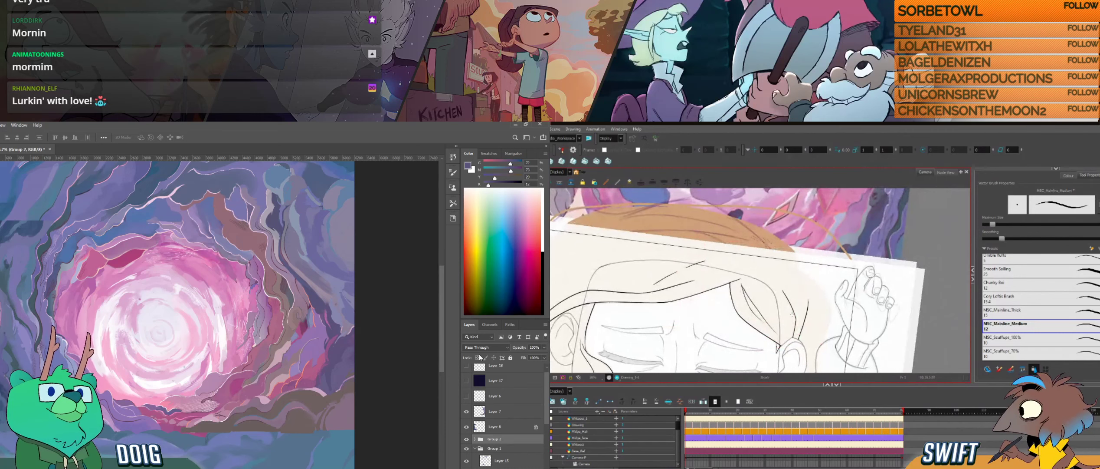
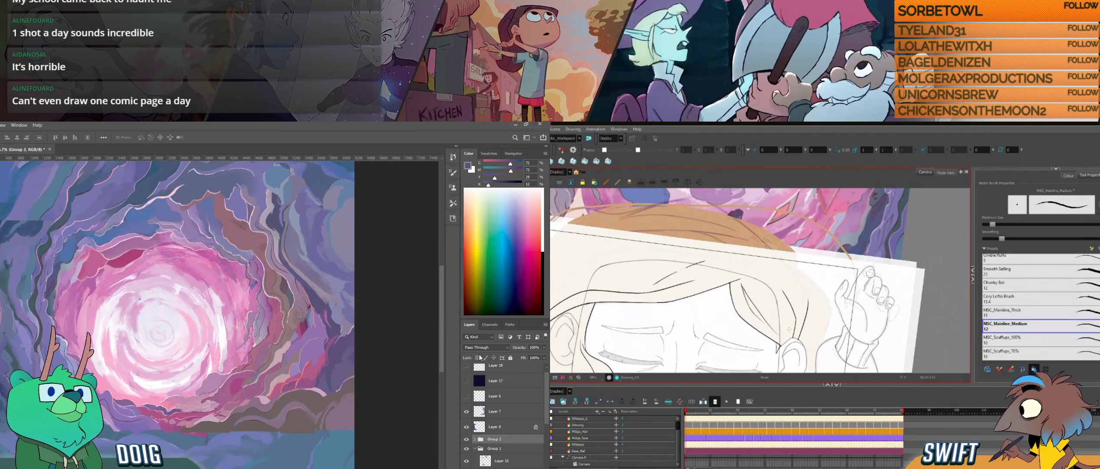
- Select Layer 8 in Photoshop and show it alone by hiding all the other background layers
{"action": "key", "text": "alt+e"}
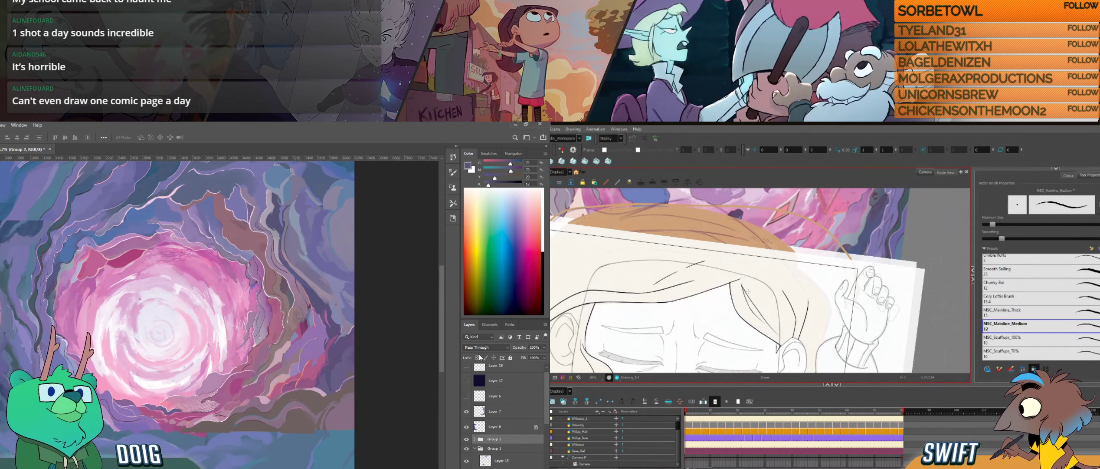
{"action": "key", "text": "alt+b"}
{"action": "key", "text": "ctrl+alt"}
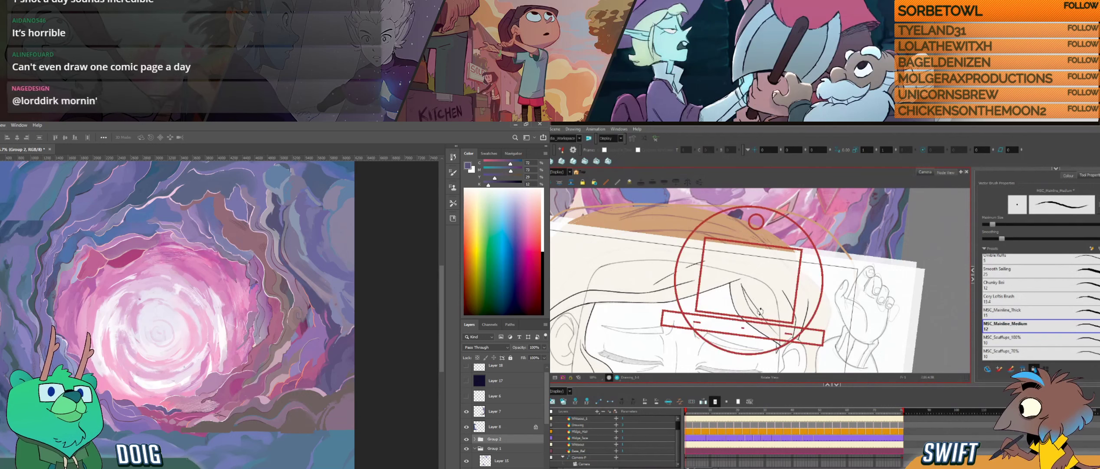
{"action": "left_click", "coordinate": [496, 426]}
{"action": "left_click_drag", "start_coordinate": [774, 325], "coordinate": [807, 336]}
{"action": "left_click", "coordinate": [467, 427]}
{"action": "left_click", "coordinate": [467, 427]}
{"action": "key", "text": "ctrl+alt"}
{"action": "left_click_drag", "start_coordinate": [732, 323], "coordinate": [765, 339]}
{"action": "left_click", "coordinate": [467, 426], "text": "alt"}
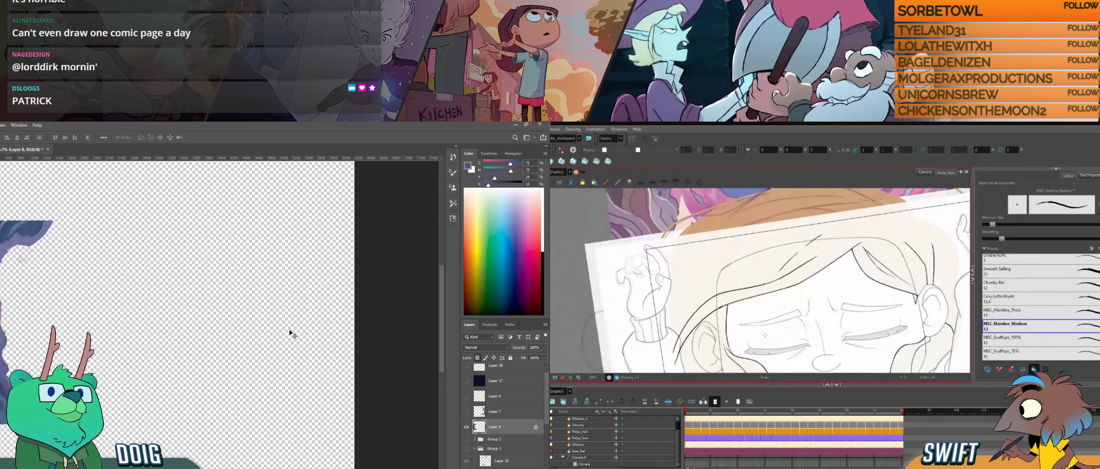
- Sample the dark blue rock colour on Layer 8 and brush the first dark strokes above the existing rock shape
{"action": "key", "text": "i"}
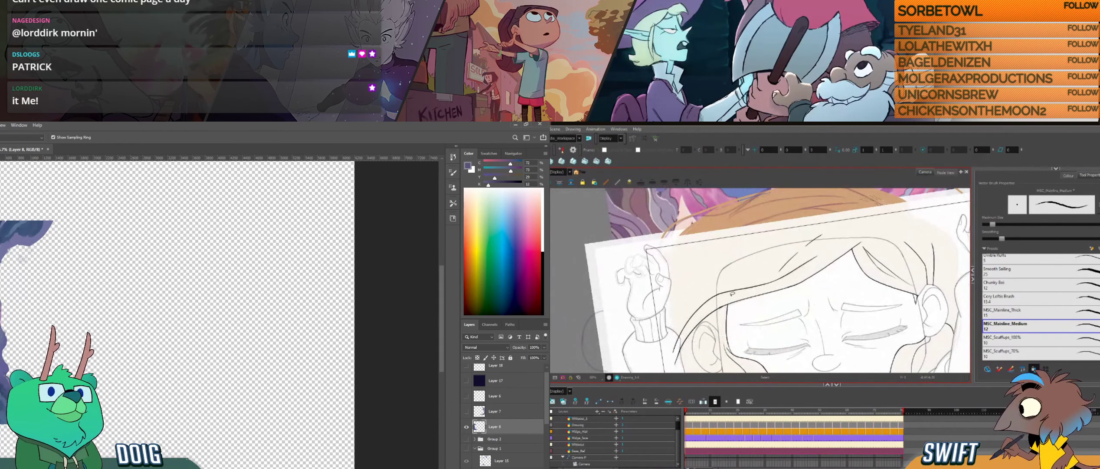
{"action": "left_click", "coordinate": [13, 234]}
{"action": "left_click_drag", "start_coordinate": [744, 315], "coordinate": [734, 335]}
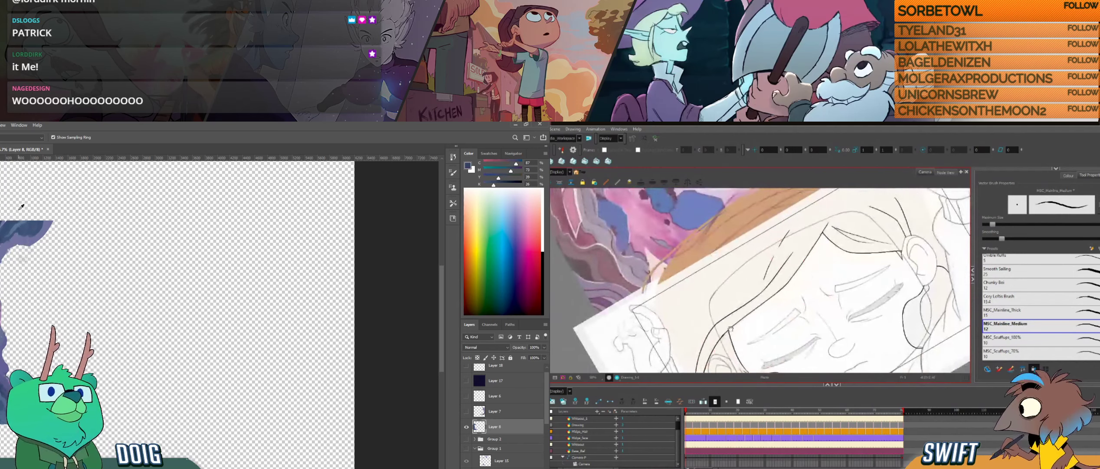
{"action": "key", "text": "b"}
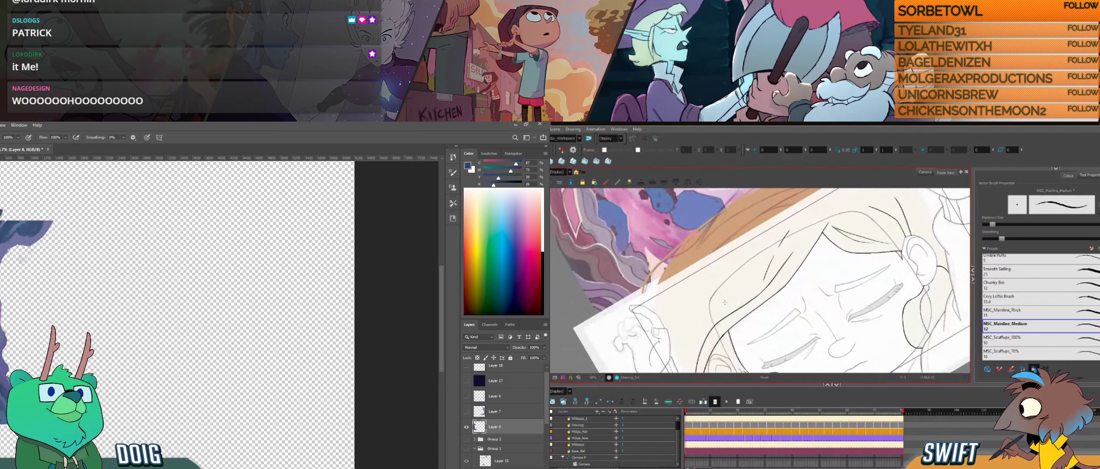
{"action": "mouse_move", "coordinate": [725, 304]}
{"action": "left_mouse_down"}
{"action": "mouse_move", "coordinate": [769, 308]}
{"action": "mouse_move", "coordinate": [750, 326]}
{"action": "left_mouse_up"}
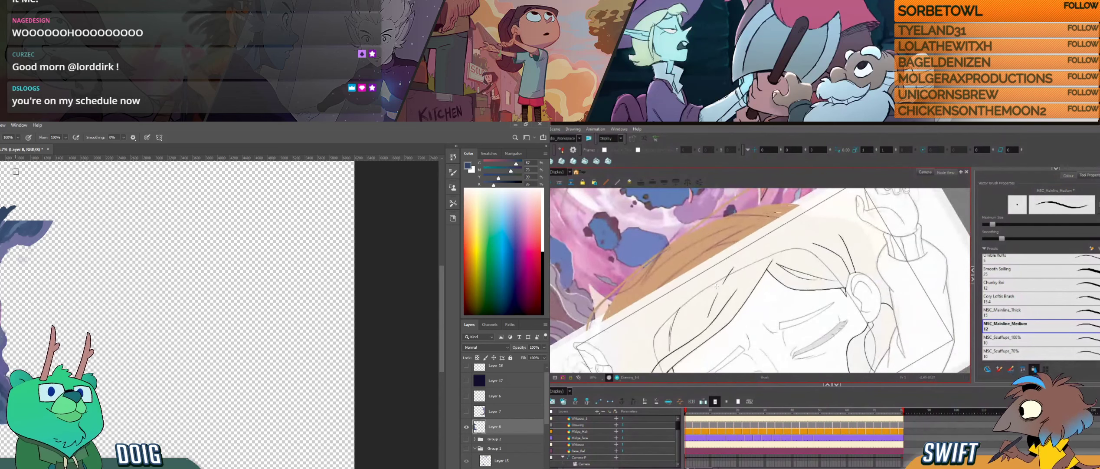
{"action": "left_click_drag", "start_coordinate": [6, 208], "coordinate": [22, 196]}
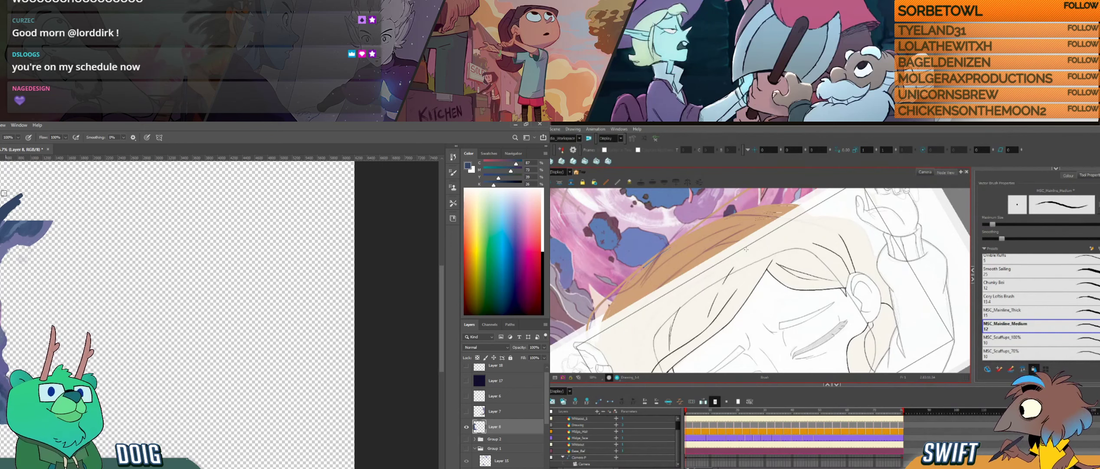
{"action": "left_click_drag", "start_coordinate": [2, 206], "coordinate": [27, 194]}
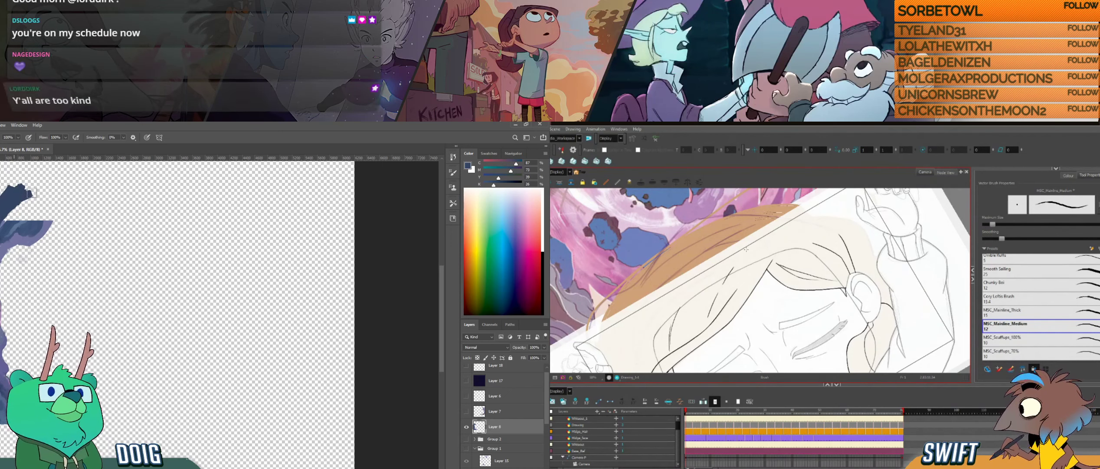
- Resample a blue from the rock, outline a rounded rock mass above the existing shape and fill its inside
{"action": "key", "text": "alt"}
{"action": "left_click", "coordinate": [3, 238], "text": "alt"}
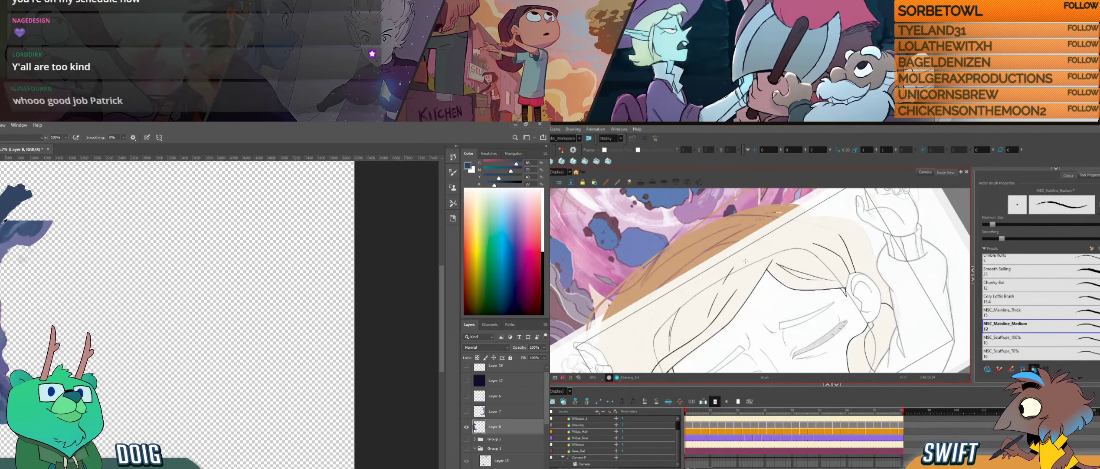
{"action": "left_click", "coordinate": [1, 386], "text": "alt"}
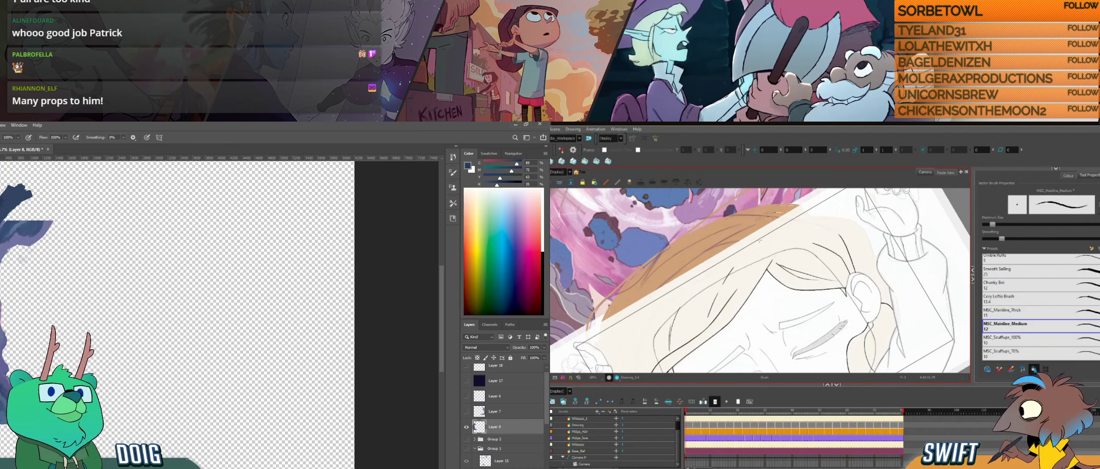
{"action": "mouse_move", "coordinate": [64, 216]}
{"action": "left_mouse_down"}
{"action": "mouse_move", "coordinate": [64, 243]}
{"action": "mouse_move", "coordinate": [25, 265]}
{"action": "left_mouse_up"}
{"action": "mouse_move", "coordinate": [1, 237]}
{"action": "left_mouse_down"}
{"action": "mouse_move", "coordinate": [37, 204]}
{"action": "mouse_move", "coordinate": [27, 193]}
{"action": "mouse_move", "coordinate": [8, 217]}
{"action": "mouse_move", "coordinate": [10, 203]}
{"action": "left_mouse_up"}
{"action": "left_click_drag", "start_coordinate": [779, 324], "coordinate": [762, 332]}
{"action": "left_click_drag", "start_coordinate": [10, 204], "coordinate": [18, 215]}
{"action": "left_click_drag", "start_coordinate": [763, 332], "coordinate": [759, 333]}
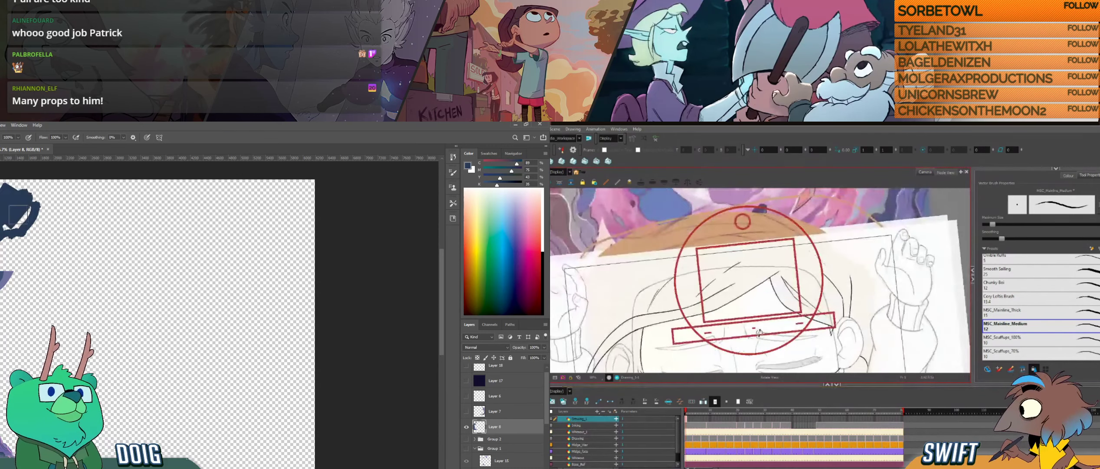
{"action": "mouse_move", "coordinate": [18, 214]}
{"action": "left_mouse_down"}
{"action": "mouse_move", "coordinate": [20, 226]}
{"action": "mouse_move", "coordinate": [30, 191]}
{"action": "left_mouse_up"}
{"action": "left_click_drag", "start_coordinate": [648, 313], "coordinate": [713, 287]}
{"action": "left_click_drag", "start_coordinate": [30, 190], "coordinate": [26, 177]}
{"action": "mouse_move", "coordinate": [714, 287]}
{"action": "left_mouse_down"}
{"action": "mouse_move", "coordinate": [772, 294]}
{"action": "mouse_move", "coordinate": [763, 327]}
{"action": "left_mouse_up"}
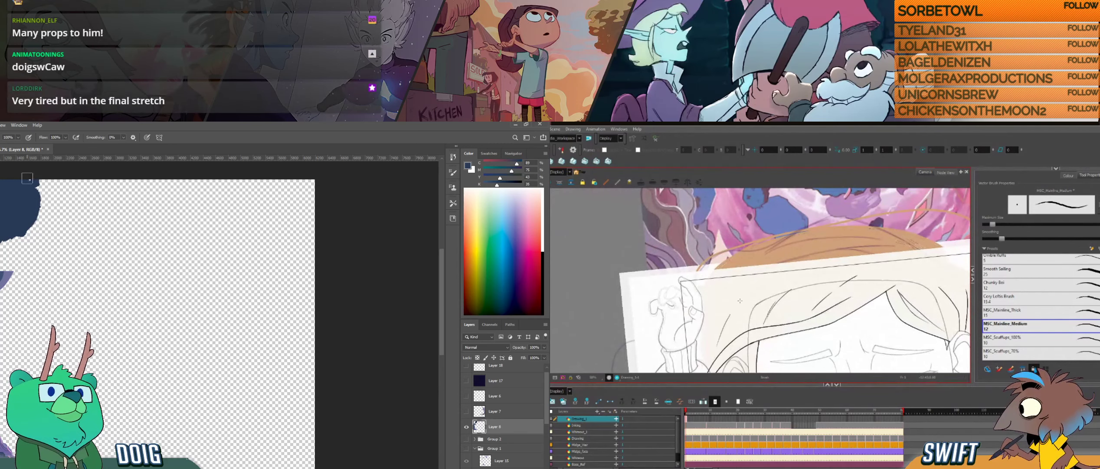
- Widen the dark blue rock mass on Layer 8 along the canvas's upper edge with a rounded, filled lobe
{"action": "left_click_drag", "start_coordinate": [937, 362], "coordinate": [836, 324]}
{"action": "mouse_move", "coordinate": [27, 222]}
{"action": "left_mouse_down"}
{"action": "mouse_move", "coordinate": [50, 212]}
{"action": "mouse_move", "coordinate": [58, 189]}
{"action": "left_mouse_up"}
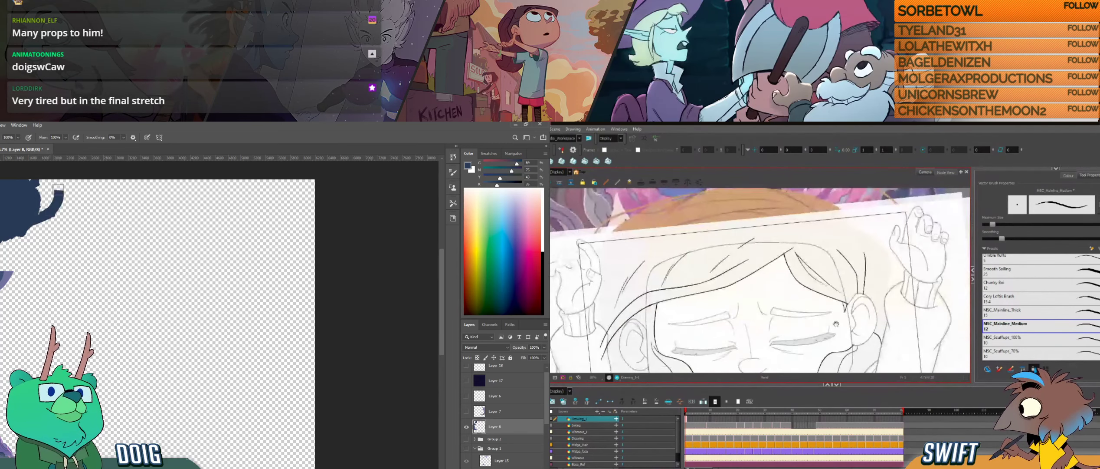
{"action": "left_click_drag", "start_coordinate": [836, 323], "coordinate": [820, 300]}
{"action": "left_click_drag", "start_coordinate": [59, 189], "coordinate": [53, 194]}
{"action": "left_click_drag", "start_coordinate": [820, 299], "coordinate": [805, 275]}
{"action": "left_click_drag", "start_coordinate": [53, 194], "coordinate": [48, 198]}
{"action": "left_click_drag", "start_coordinate": [805, 275], "coordinate": [788, 252]}
{"action": "mouse_move", "coordinate": [48, 198]}
{"action": "left_mouse_down"}
{"action": "mouse_move", "coordinate": [55, 174]}
{"action": "mouse_move", "coordinate": [57, 202]}
{"action": "left_mouse_up"}
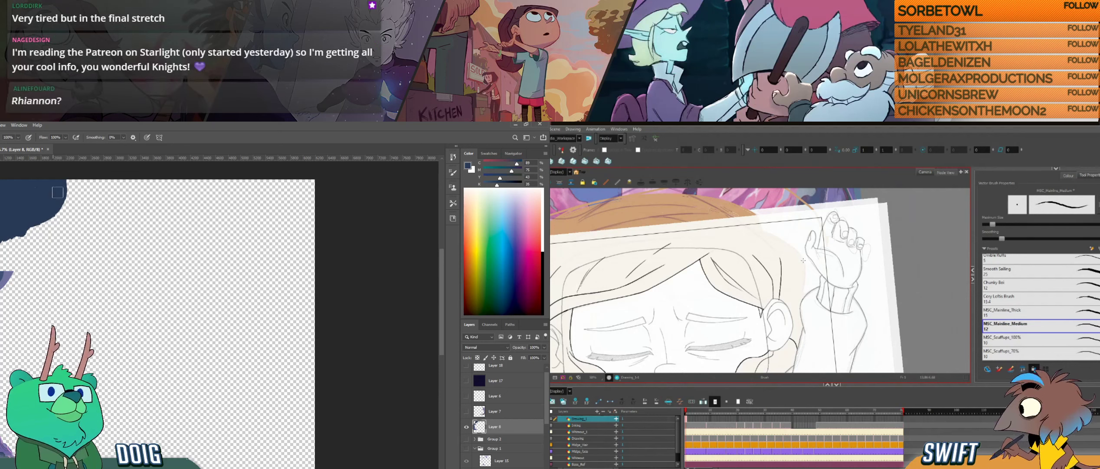
- Ink the outer hair contour above the ear in Harmony, undoing and redrawing the stroke
{"action": "left_click", "coordinate": [1, 277], "text": "alt"}
{"action": "mouse_move", "coordinate": [803, 260]}
{"action": "left_mouse_down"}
{"action": "mouse_move", "coordinate": [802, 290]}
{"action": "mouse_move", "coordinate": [805, 268]}
{"action": "mouse_move", "coordinate": [821, 276]}
{"action": "mouse_move", "coordinate": [801, 307]}
{"action": "left_mouse_up"}
{"action": "key", "text": "ctrl+z"}
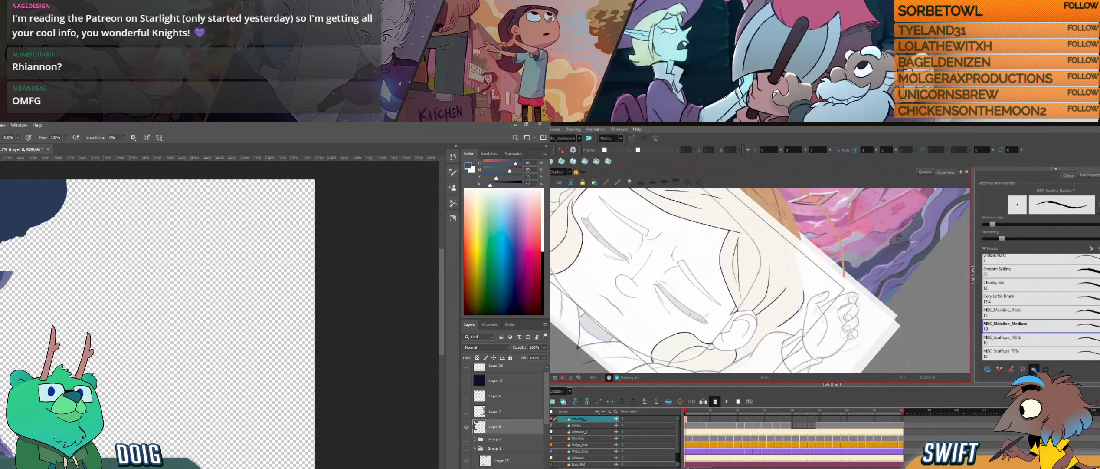
{"action": "left_click_drag", "start_coordinate": [800, 309], "coordinate": [832, 263]}
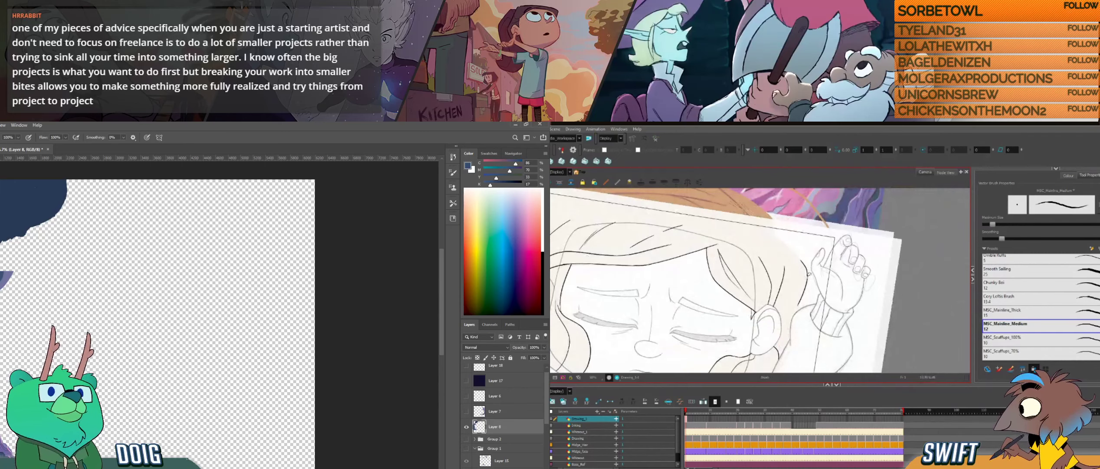
{"action": "left_click_drag", "start_coordinate": [806, 283], "coordinate": [803, 291]}
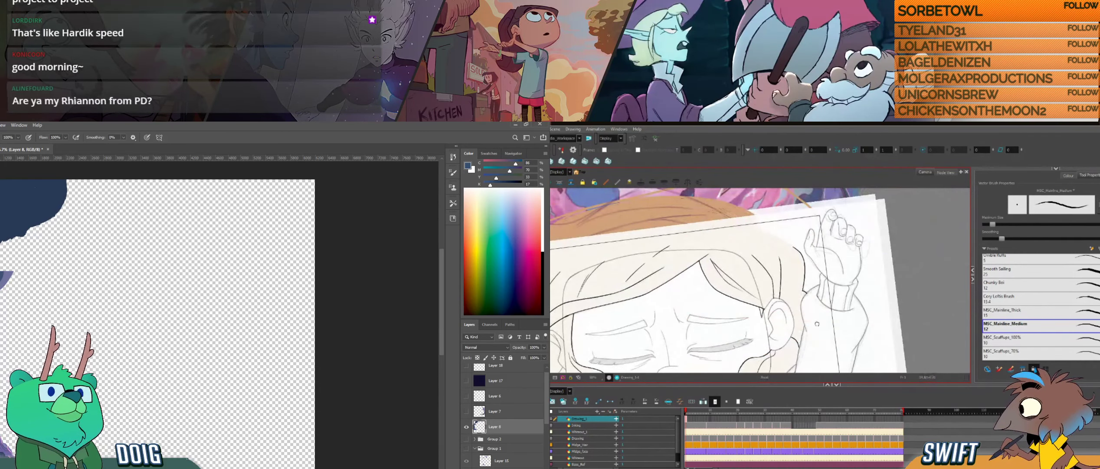
{"action": "mouse_move", "coordinate": [806, 332]}
{"action": "left_mouse_down"}
{"action": "mouse_move", "coordinate": [842, 289]}
{"action": "mouse_move", "coordinate": [859, 294]}
{"action": "mouse_move", "coordinate": [815, 290]}
{"action": "mouse_move", "coordinate": [861, 353]}
{"action": "left_mouse_up"}
{"action": "left_click_drag", "start_coordinate": [768, 312], "coordinate": [786, 305]}
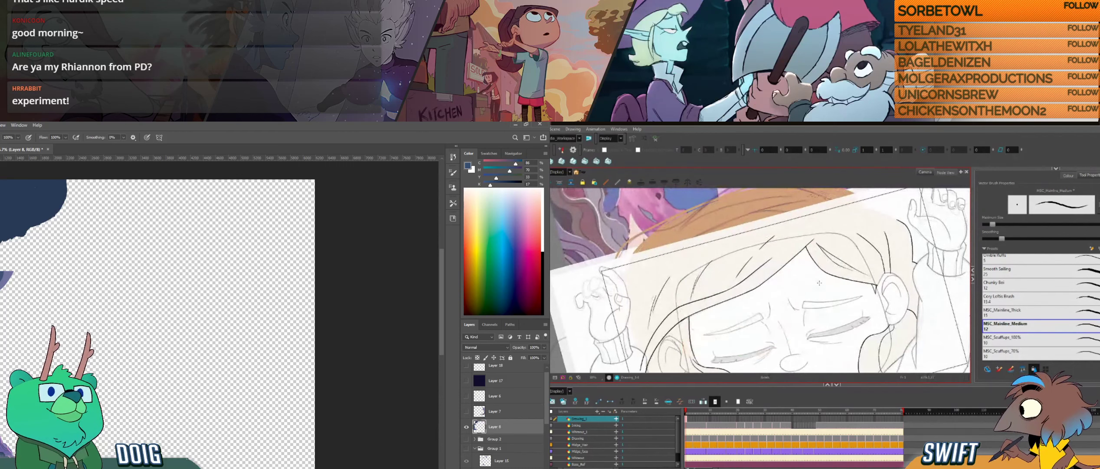
- Go to the next uninked hair drawing in the Harmony timeline and ink the front hairline across the forehead
{"action": "left_click", "coordinate": [691, 418]}
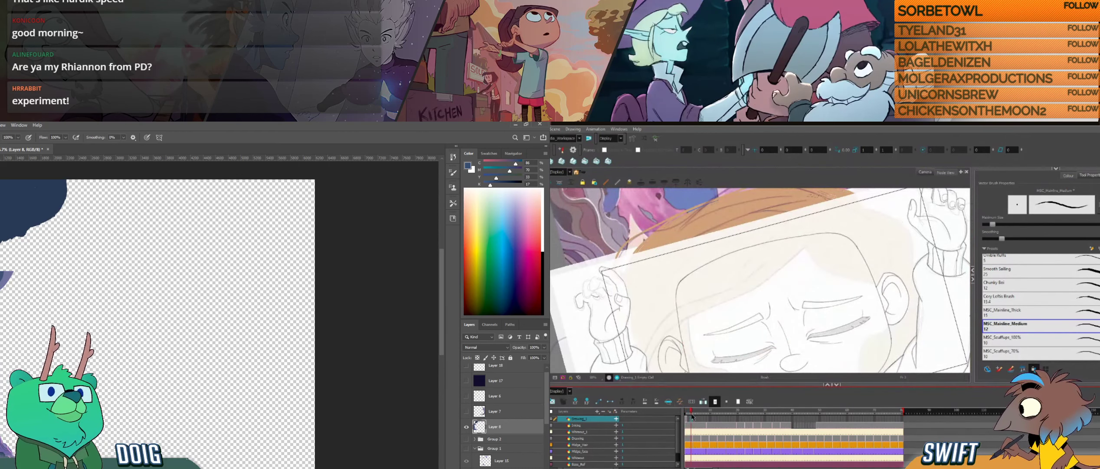
{"action": "left_click", "coordinate": [694, 419]}
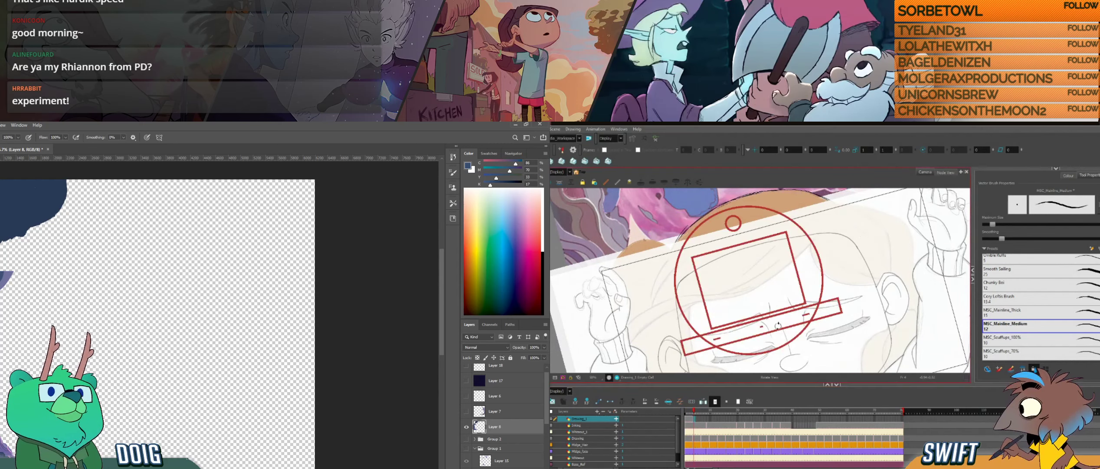
{"action": "left_click_drag", "start_coordinate": [782, 333], "coordinate": [801, 320]}
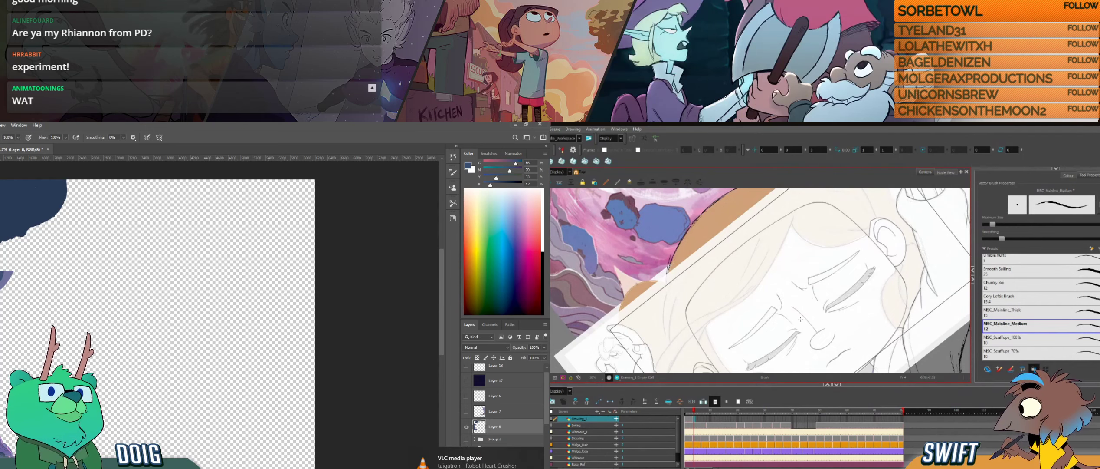
{"action": "key", "text": "alt+s"}
{"action": "left_click_drag", "start_coordinate": [712, 234], "coordinate": [693, 266]}
{"action": "left_click_drag", "start_coordinate": [817, 316], "coordinate": [858, 327]}
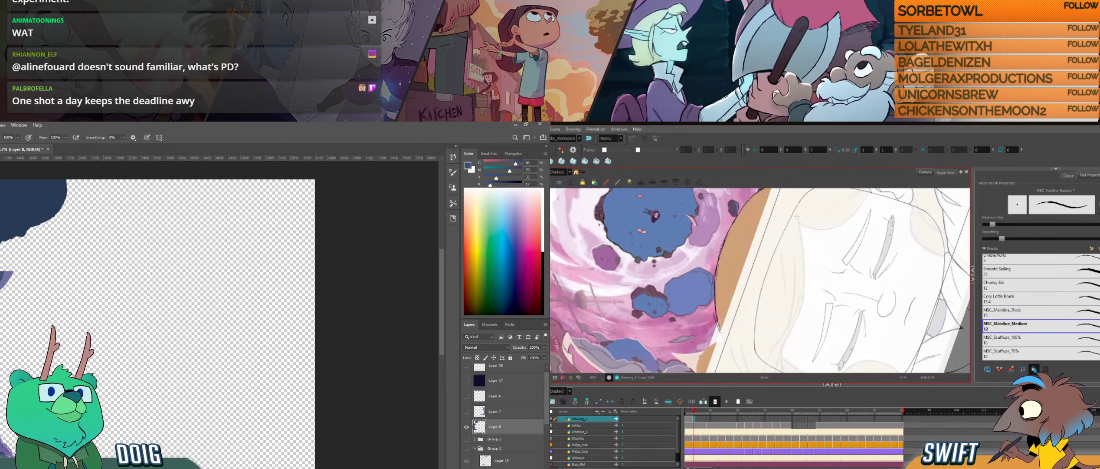
{"action": "mouse_move", "coordinate": [798, 216]}
{"action": "left_mouse_down"}
{"action": "mouse_move", "coordinate": [803, 301]}
{"action": "mouse_move", "coordinate": [773, 327]}
{"action": "left_mouse_up"}
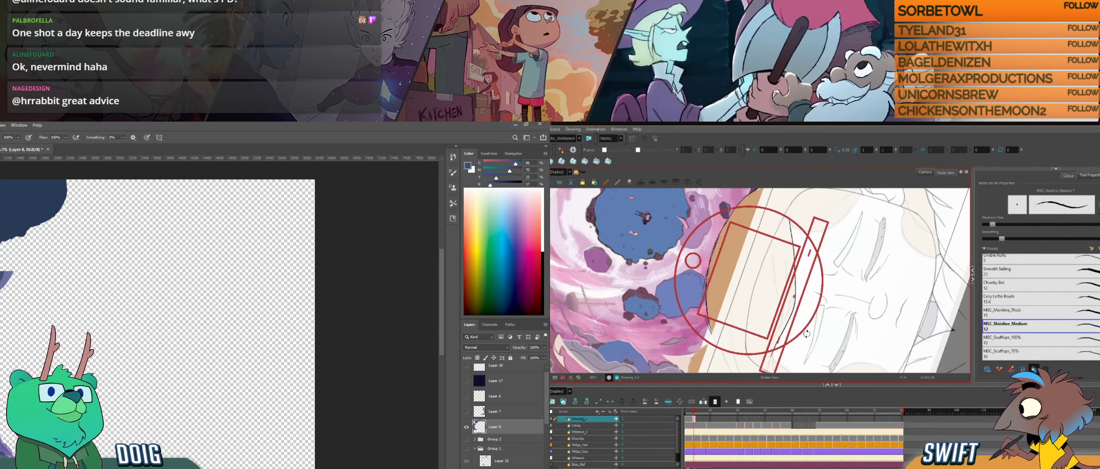
- Erase the upper end of the new forehead hairline and redraw it to follow the rough sketch
{"action": "left_click_drag", "start_coordinate": [808, 330], "coordinate": [793, 344]}
{"action": "left_click_drag", "start_coordinate": [816, 306], "coordinate": [781, 347]}
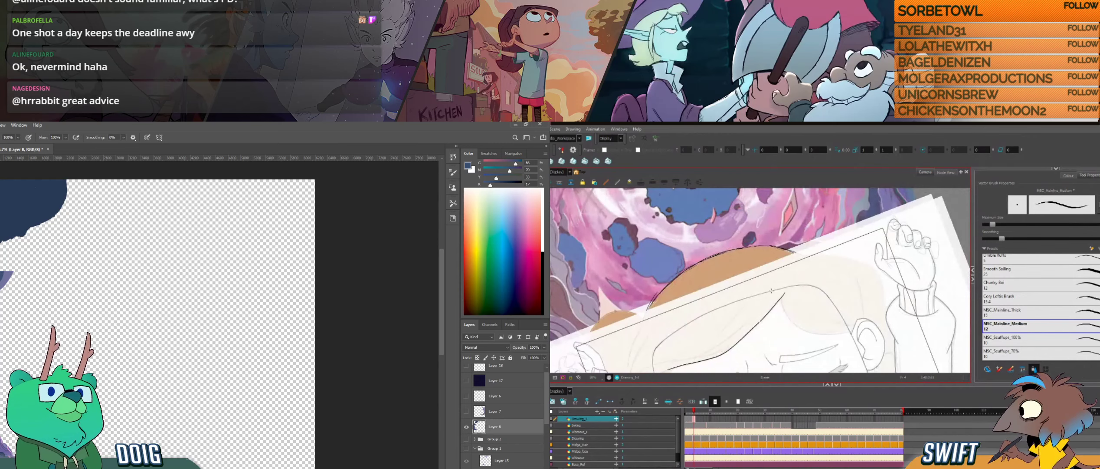
{"action": "left_click_drag", "start_coordinate": [760, 322], "coordinate": [785, 292]}
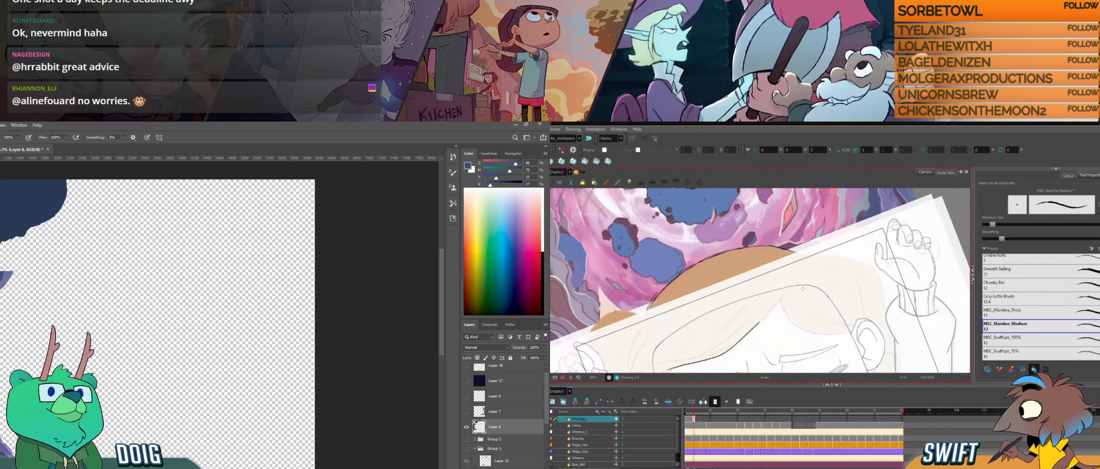
{"action": "mouse_move", "coordinate": [780, 326]}
{"action": "left_mouse_down"}
{"action": "mouse_move", "coordinate": [808, 285]}
{"action": "mouse_move", "coordinate": [807, 274]}
{"action": "mouse_move", "coordinate": [789, 285]}
{"action": "mouse_move", "coordinate": [778, 256]}
{"action": "left_mouse_up"}
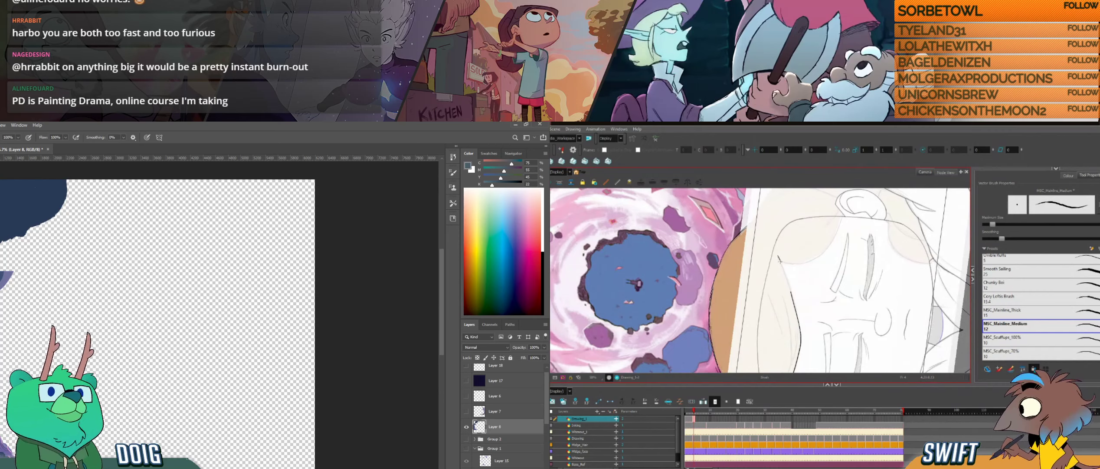
{"action": "key", "text": "ctrl+z"}
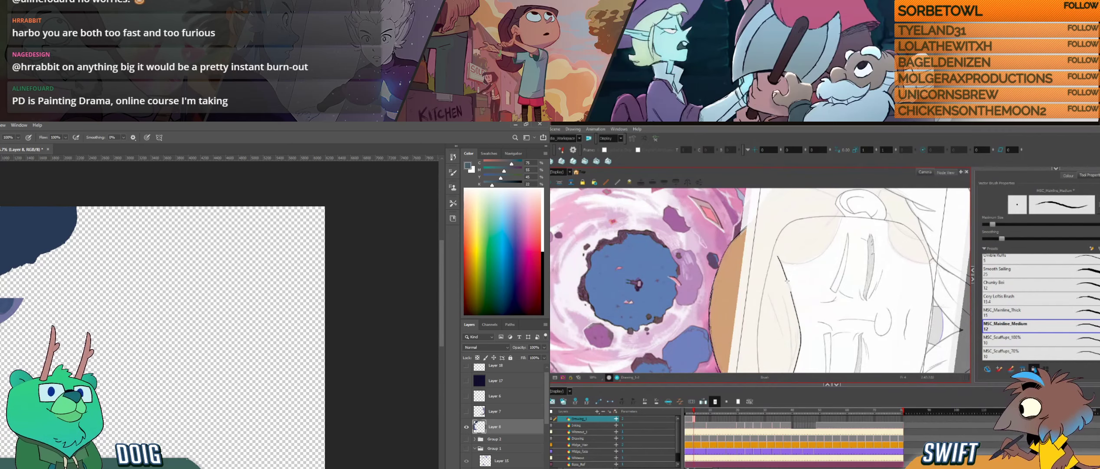
{"action": "left_click_drag", "start_coordinate": [786, 280], "coordinate": [790, 291]}
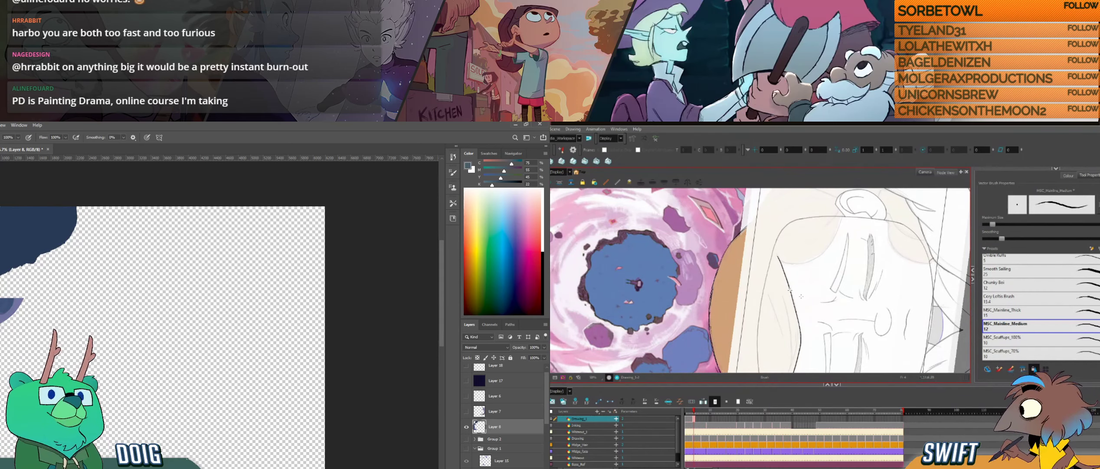
{"action": "left_click", "coordinate": [791, 292], "text": "ctrl"}
{"action": "mouse_move", "coordinate": [789, 298]}
{"action": "left_mouse_down"}
{"action": "mouse_move", "coordinate": [843, 298]}
{"action": "mouse_move", "coordinate": [799, 343]}
{"action": "mouse_move", "coordinate": [832, 288]}
{"action": "mouse_move", "coordinate": [820, 311]}
{"action": "mouse_move", "coordinate": [741, 304]}
{"action": "left_mouse_up"}
{"action": "left_click", "coordinate": [843, 296], "text": "ctrl"}
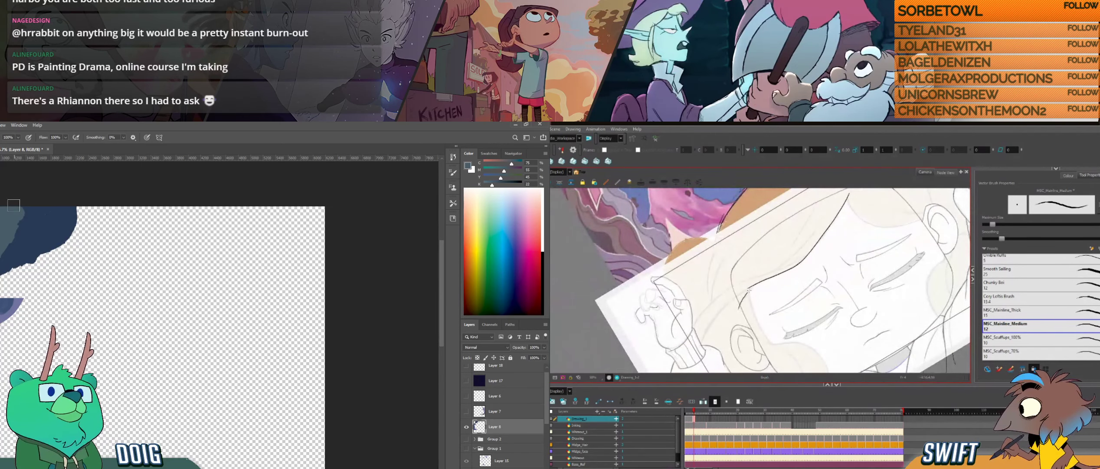
- Ink the short hairline stroke running down the temple beside the ear, undoing and redrawing it until it fits
{"action": "mouse_move", "coordinate": [780, 285]}
{"action": "left_mouse_down"}
{"action": "mouse_move", "coordinate": [791, 309]}
{"action": "mouse_move", "coordinate": [764, 328]}
{"action": "mouse_move", "coordinate": [757, 316]}
{"action": "mouse_move", "coordinate": [726, 329]}
{"action": "mouse_move", "coordinate": [742, 302]}
{"action": "left_mouse_up"}
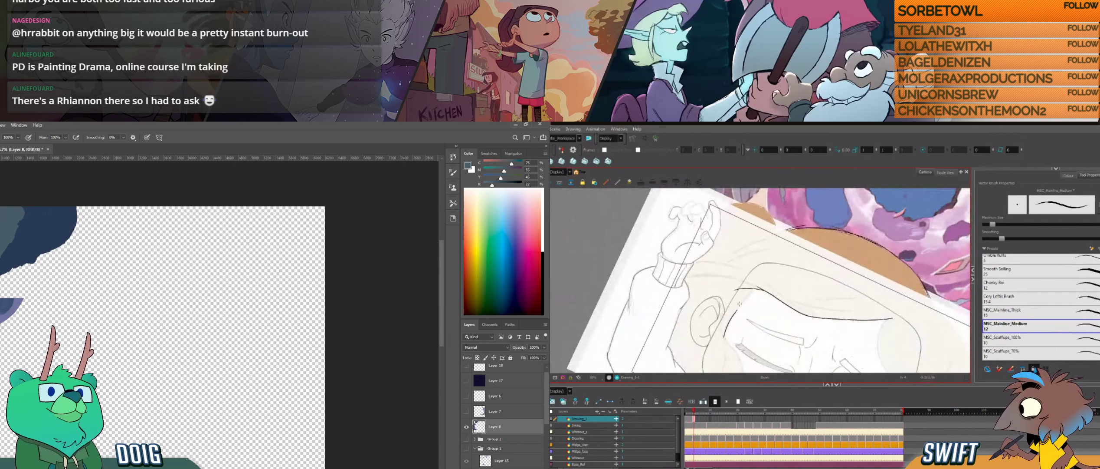
{"action": "key", "text": "ctrl+z"}
{"action": "left_click_drag", "start_coordinate": [725, 337], "coordinate": [747, 298]}
{"action": "key", "text": "ctrl+z"}
{"action": "left_click_drag", "start_coordinate": [724, 337], "coordinate": [756, 286]}
{"action": "key", "text": "alt+s"}
{"action": "key", "text": "alt+b"}
{"action": "left_click_drag", "start_coordinate": [773, 328], "coordinate": [795, 316]}
{"action": "mouse_move", "coordinate": [830, 345]}
{"action": "left_mouse_down"}
{"action": "mouse_move", "coordinate": [818, 305]}
{"action": "mouse_move", "coordinate": [829, 301]}
{"action": "left_mouse_up"}
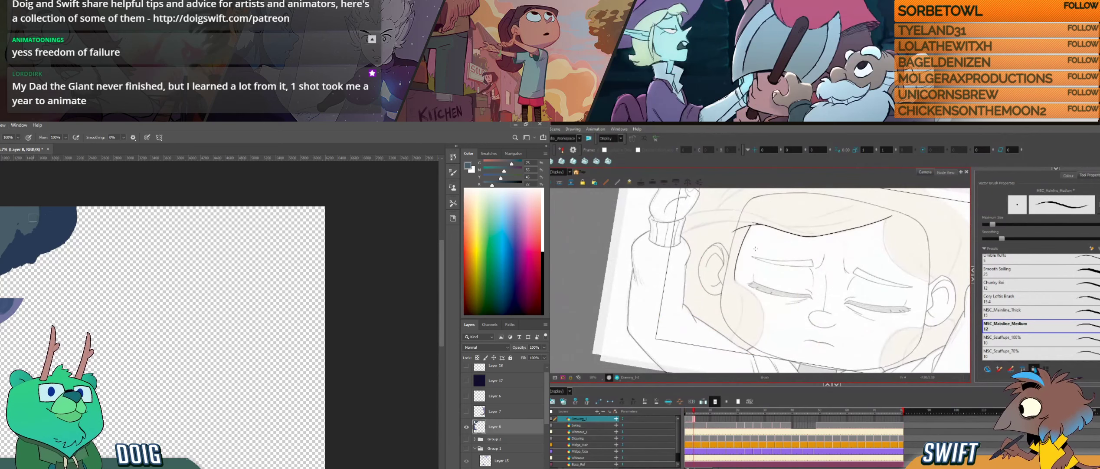
- Compare the temple hair stroke with the adjacent drawings in Harmony and adjust it with the Select tool to fit the hairline
{"action": "key", "text": "f"}
{"action": "key", "text": "g"}
{"action": "key", "text": "f"}
{"action": "key", "text": "g"}
{"action": "key", "text": "f"}
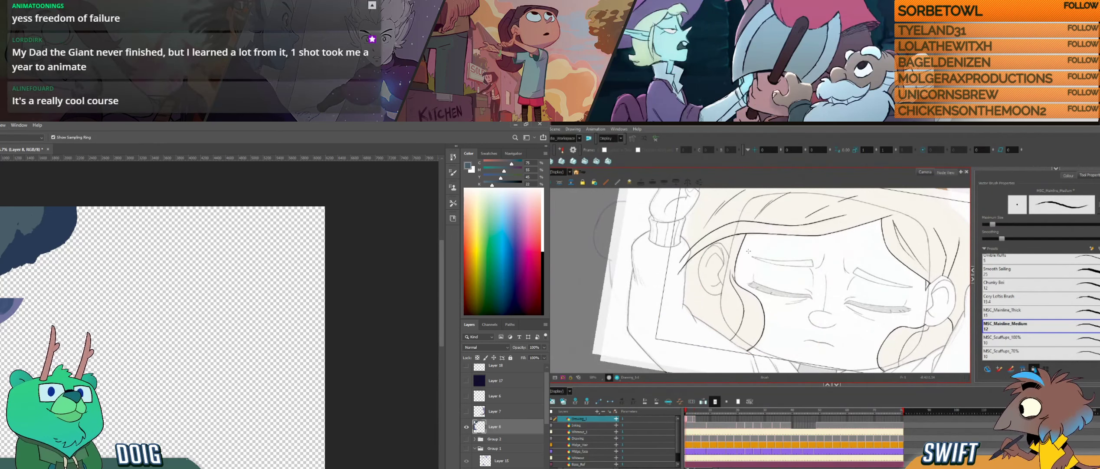
{"action": "key", "text": "g"}
{"action": "key", "text": "alt+s"}
{"action": "left_click", "coordinate": [742, 231]}
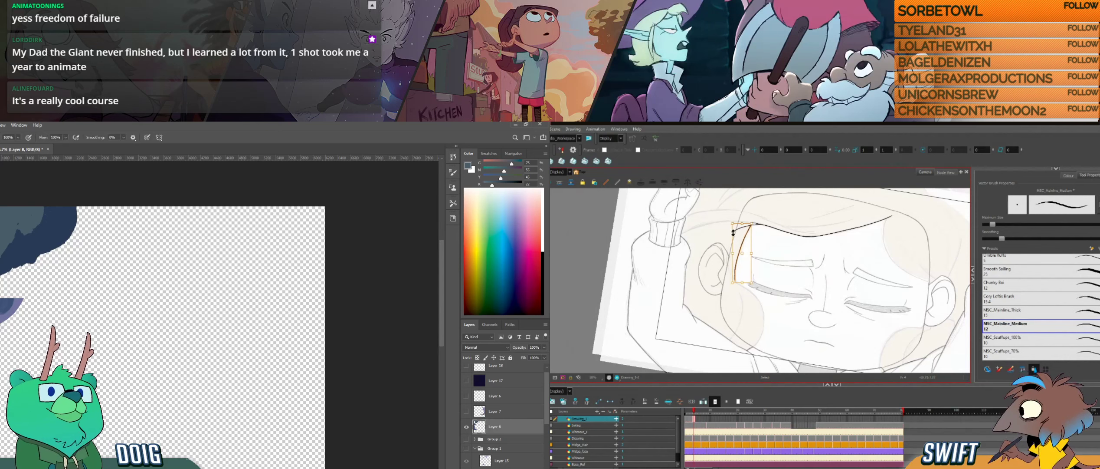
{"action": "left_click", "coordinate": [731, 226]}
{"action": "left_click", "coordinate": [745, 230]}
{"action": "left_click_drag", "start_coordinate": [753, 221], "coordinate": [753, 222]}
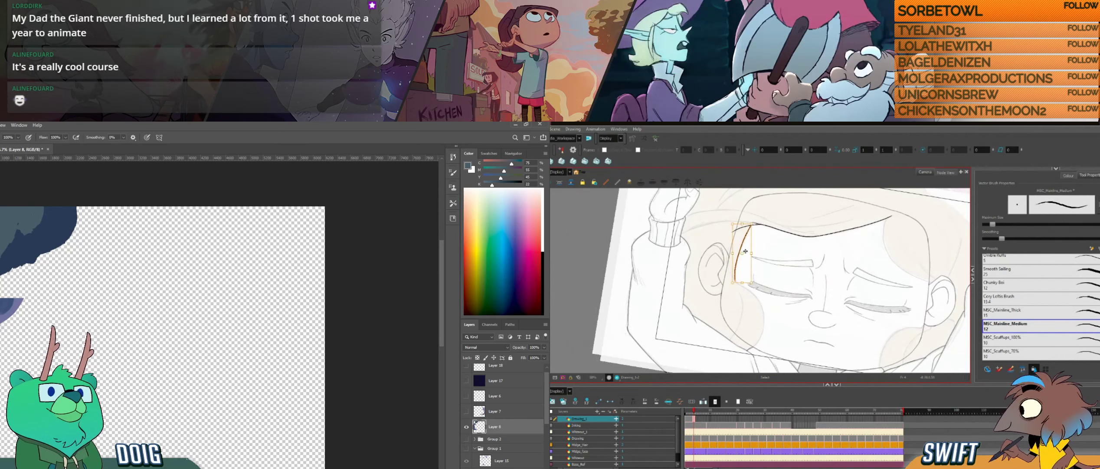
{"action": "key", "text": "alt+b"}
{"action": "left_click_drag", "start_coordinate": [781, 331], "coordinate": [781, 322]}
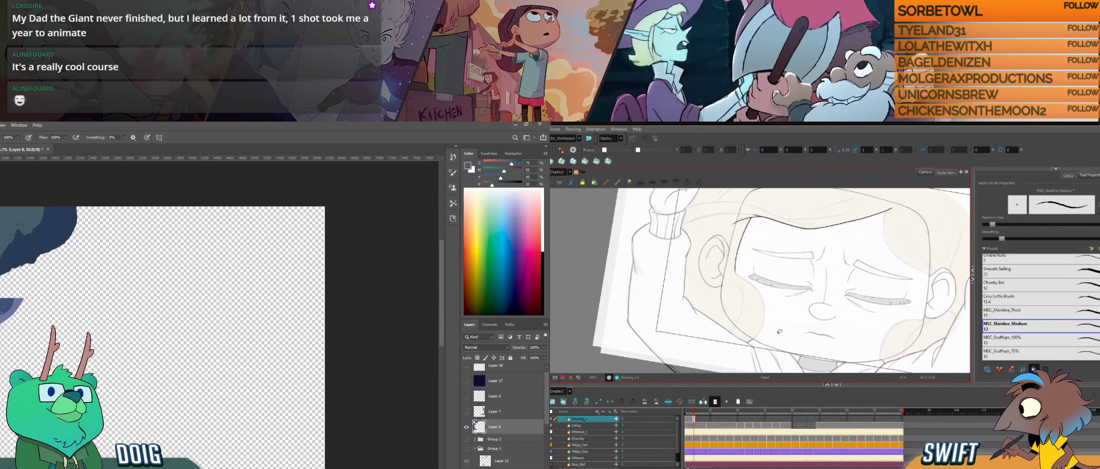
{"action": "key", "text": "ctrl+alt"}
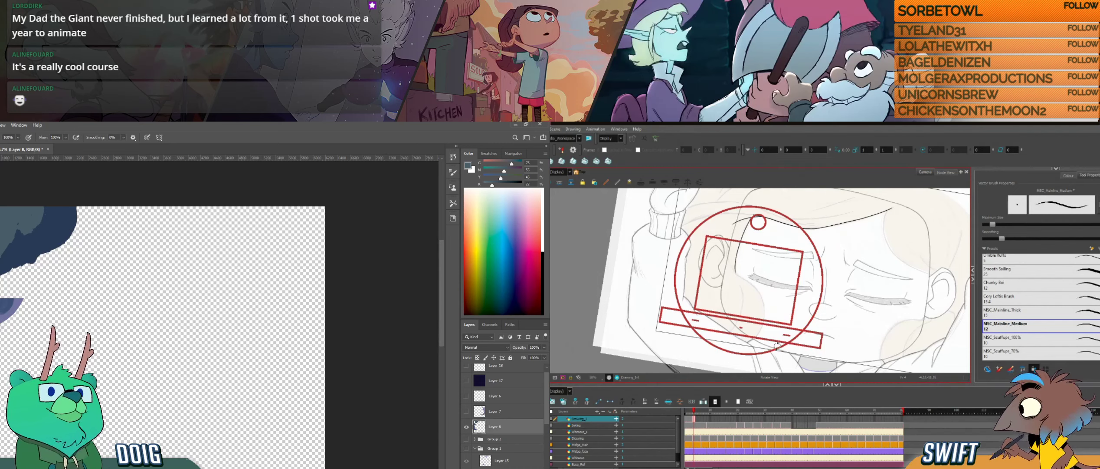
{"action": "left_click_drag", "start_coordinate": [777, 346], "coordinate": [790, 328]}
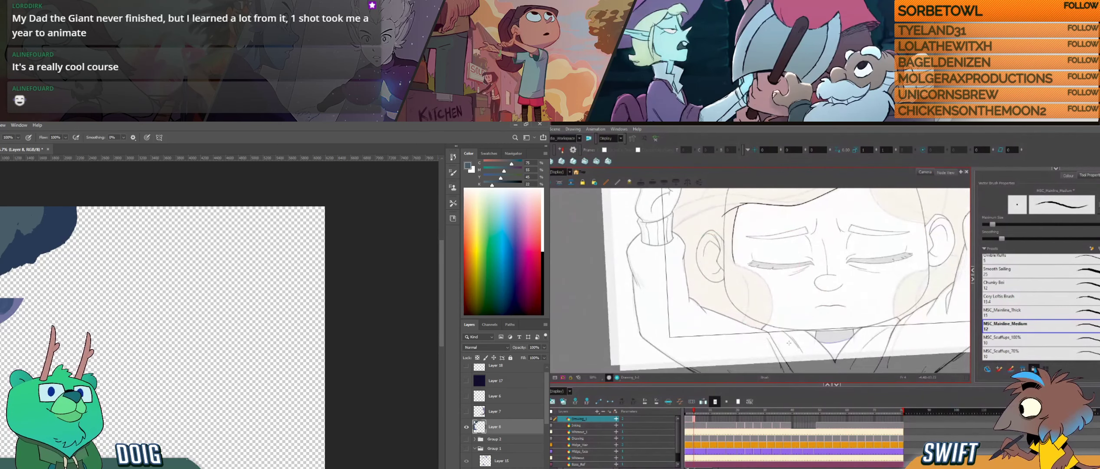
- In Photoshop, sample blue and purple tones from the rocks and paint shading on the upper and lower rock formations
{"action": "left_click", "coordinate": [13, 251], "text": "alt"}
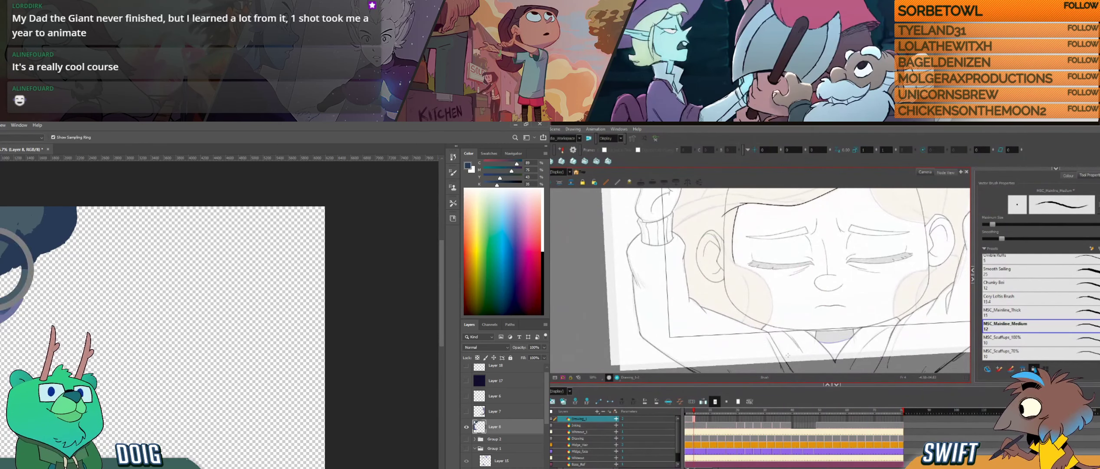
{"action": "left_click", "coordinate": [22, 224], "text": "alt"}
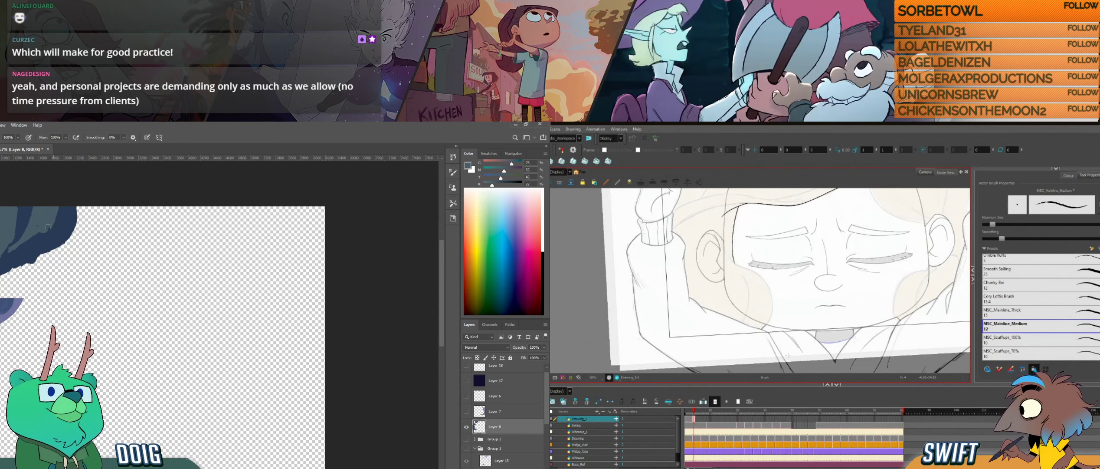
{"action": "key", "text": "alt"}
{"action": "left_click", "coordinate": [1, 304], "text": "alt"}
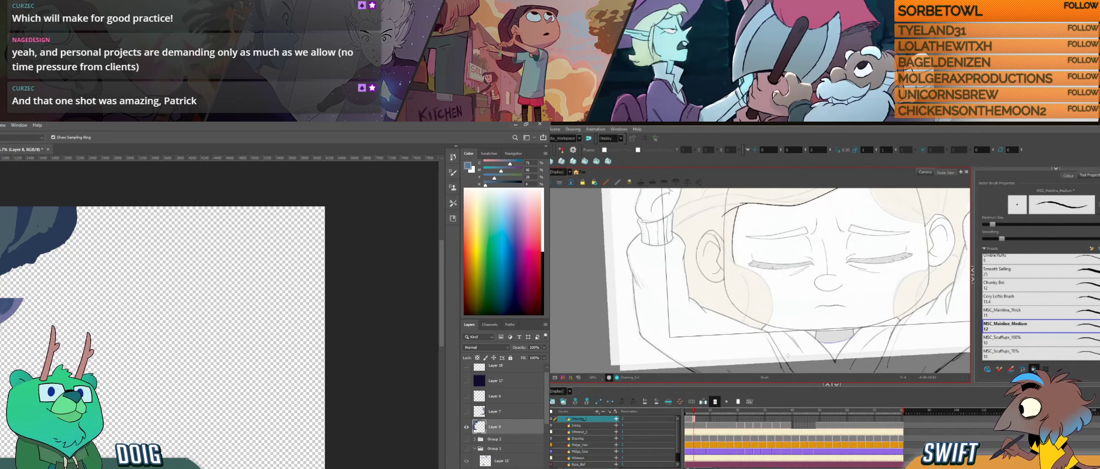
{"action": "left_click", "coordinate": [3, 269], "text": "alt"}
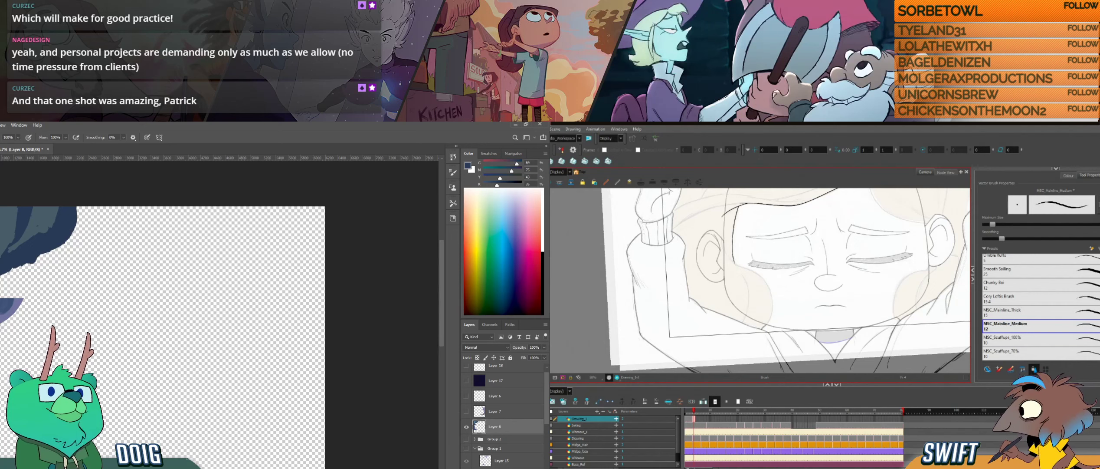
{"action": "key", "text": "alt"}
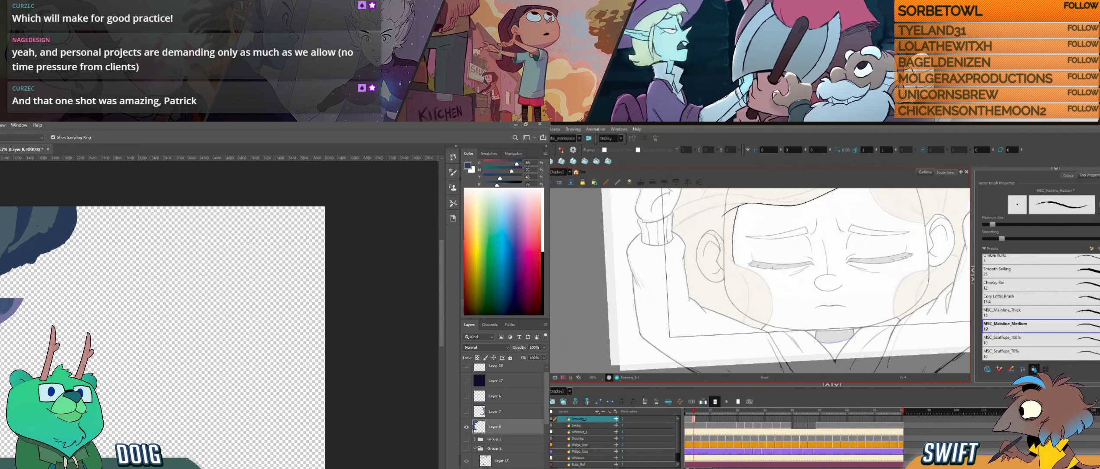
{"action": "left_click", "coordinate": [4, 309], "text": "alt"}
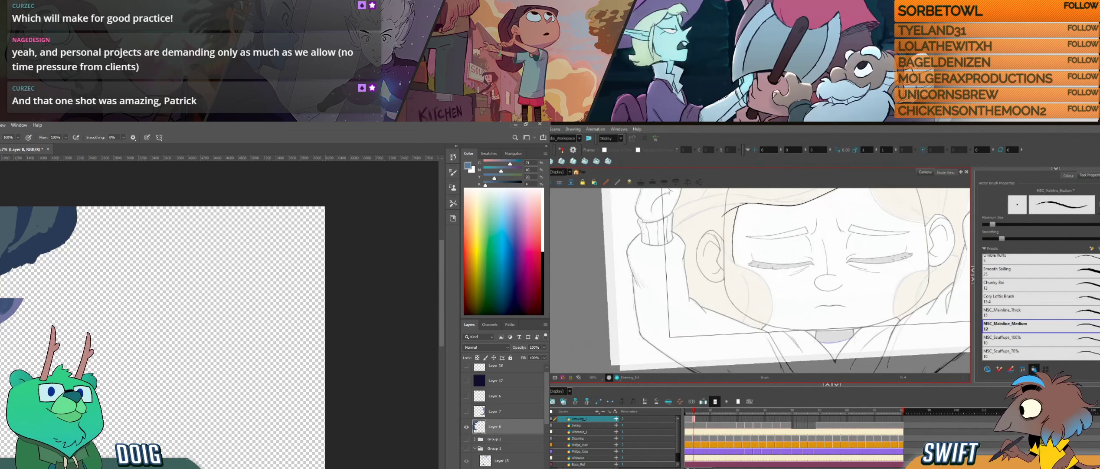
{"action": "left_click", "coordinate": [26, 255], "text": "alt"}
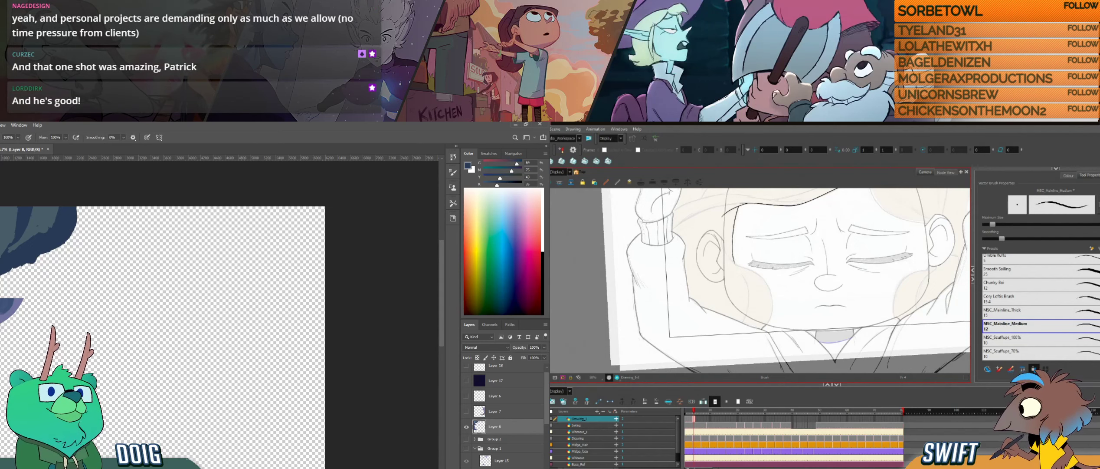
{"action": "left_click", "coordinate": [4, 309], "text": "alt"}
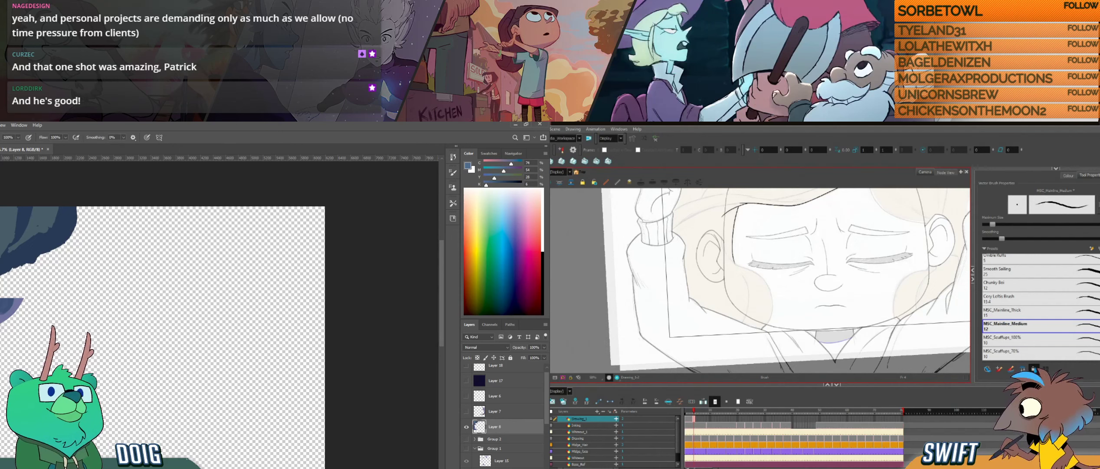
{"action": "key", "text": "alt"}
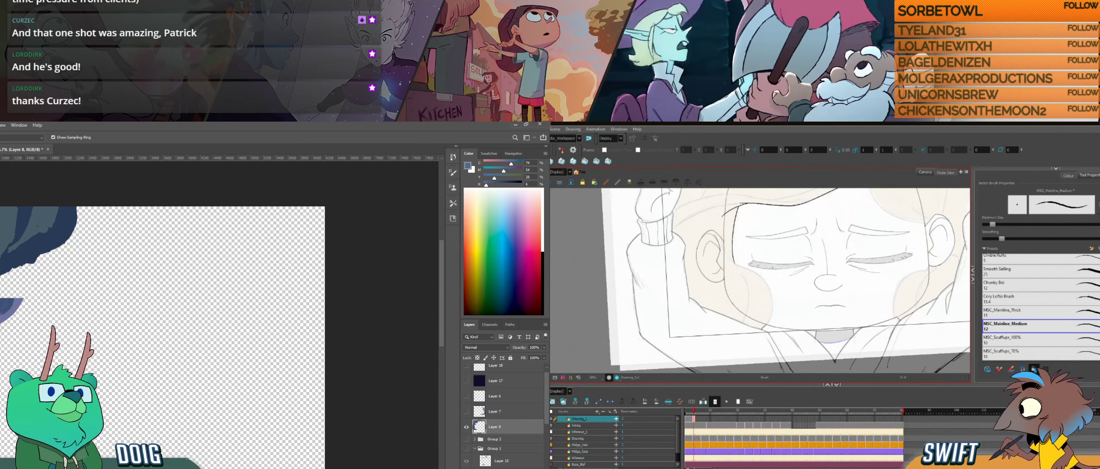
{"action": "left_click", "coordinate": [3, 309], "text": "alt"}
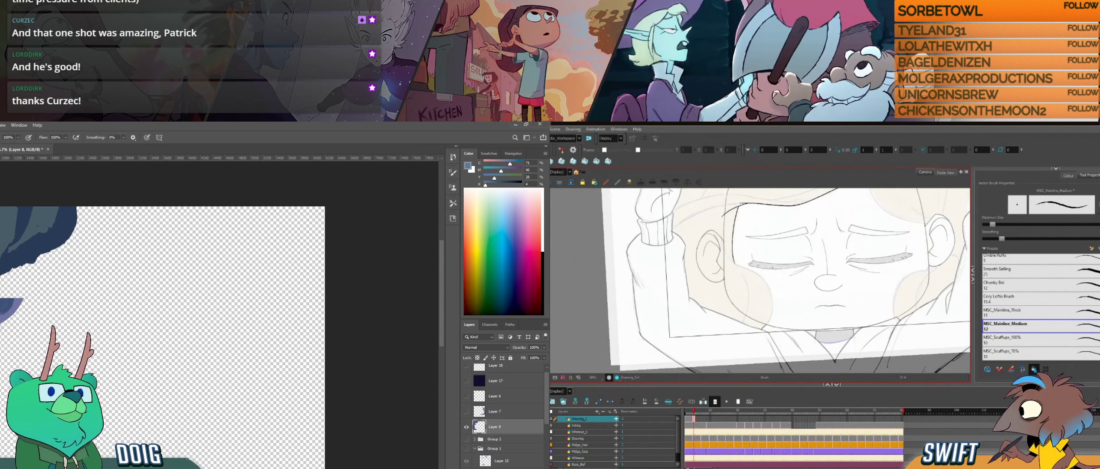
{"action": "left_click", "coordinate": [5, 307], "text": "alt"}
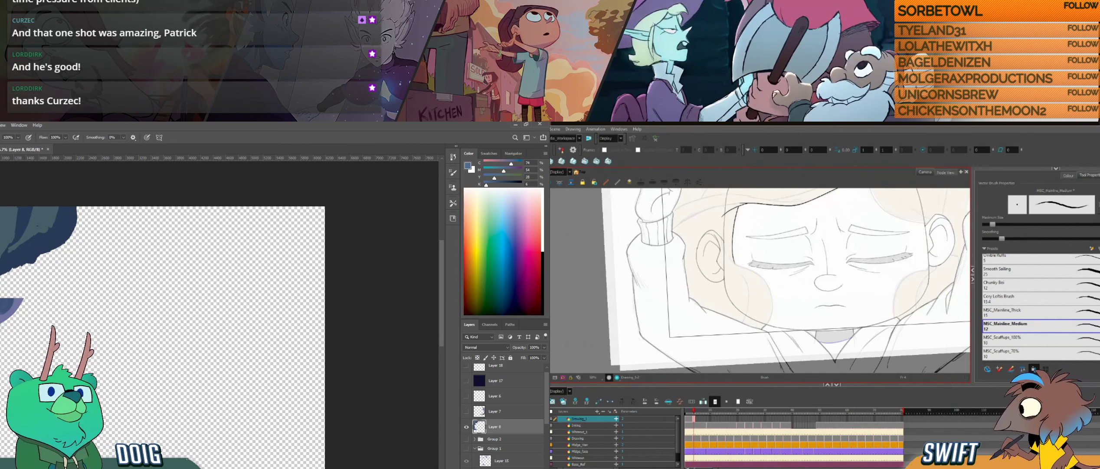
- Refine the shading on the upper rock's underside in Photoshop and compare the neighbouring hair drawings in Harmony
{"action": "key", "text": "e"}
{"action": "left_click", "coordinate": [3, 228], "text": "alt"}
{"action": "left_click_drag", "start_coordinate": [886, 231], "coordinate": [893, 295]}
{"action": "left_click_drag", "start_coordinate": [808, 303], "coordinate": [808, 325]}
{"action": "key", "text": "f"}
{"action": "key", "text": "g"}
{"action": "mouse_move", "coordinate": [44, 240]}
{"action": "left_mouse_down"}
{"action": "mouse_move", "coordinate": [30, 245]}
{"action": "mouse_move", "coordinate": [64, 211]}
{"action": "left_mouse_up"}
{"action": "key", "text": "f"}
{"action": "key", "text": "g"}
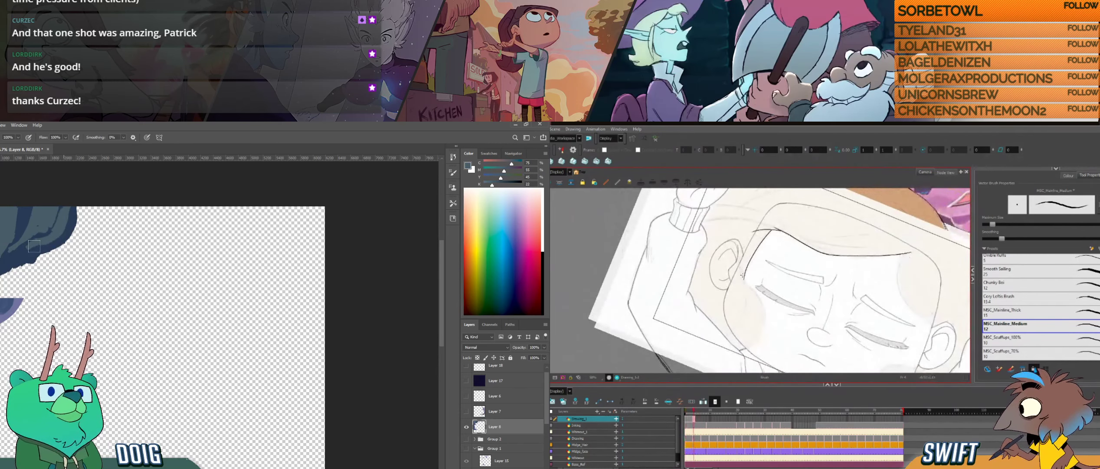
{"action": "key", "text": "f"}
{"action": "key", "text": "g"}
- Sample the rock's dark blue in Photoshop and paint rough shadow shapes along the lower edge of the upper rock
{"action": "key", "text": "i"}
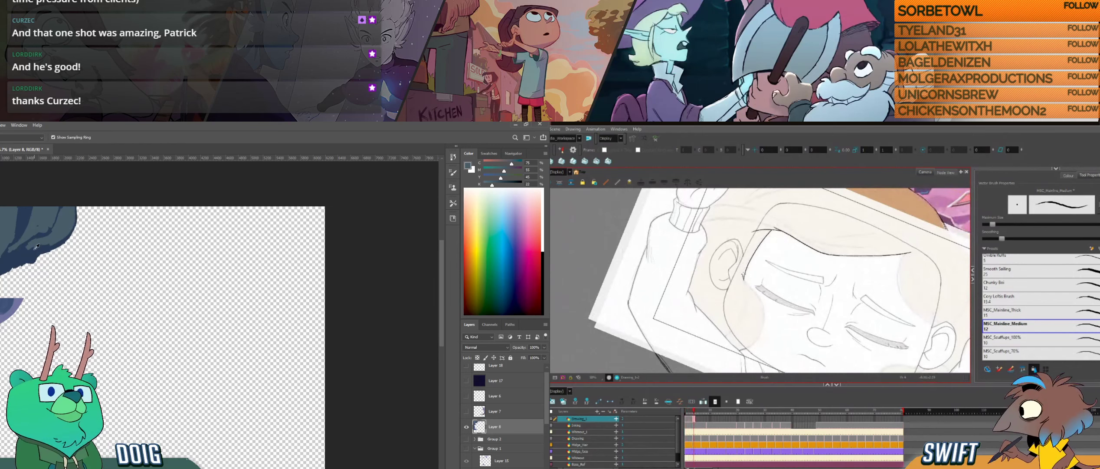
{"action": "left_click", "coordinate": [37, 247]}
{"action": "key", "text": "b"}
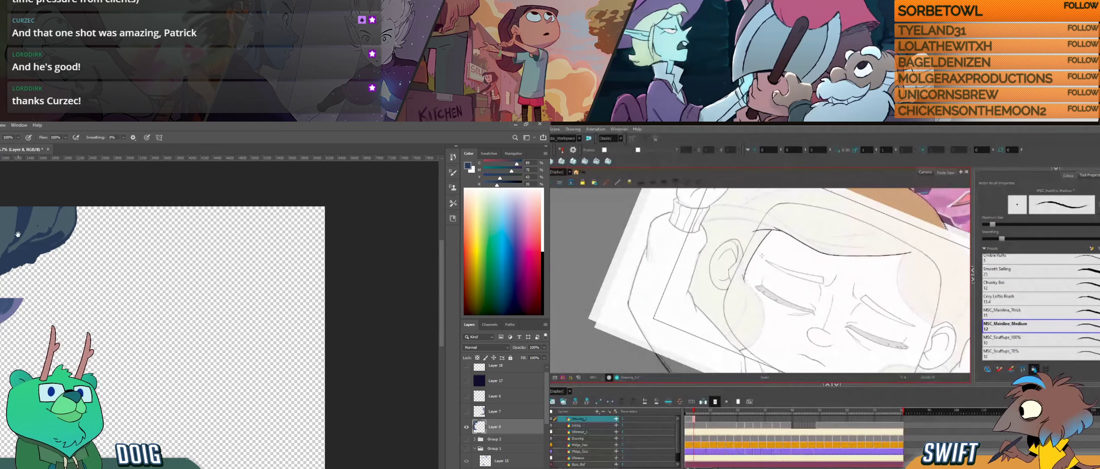
{"action": "left_click_drag", "start_coordinate": [18, 234], "coordinate": [49, 231]}
{"action": "key", "text": "f"}
{"action": "key", "text": "g"}
{"action": "left_click", "coordinate": [65, 241], "text": "alt"}
{"action": "key", "text": "ctrl+alt"}
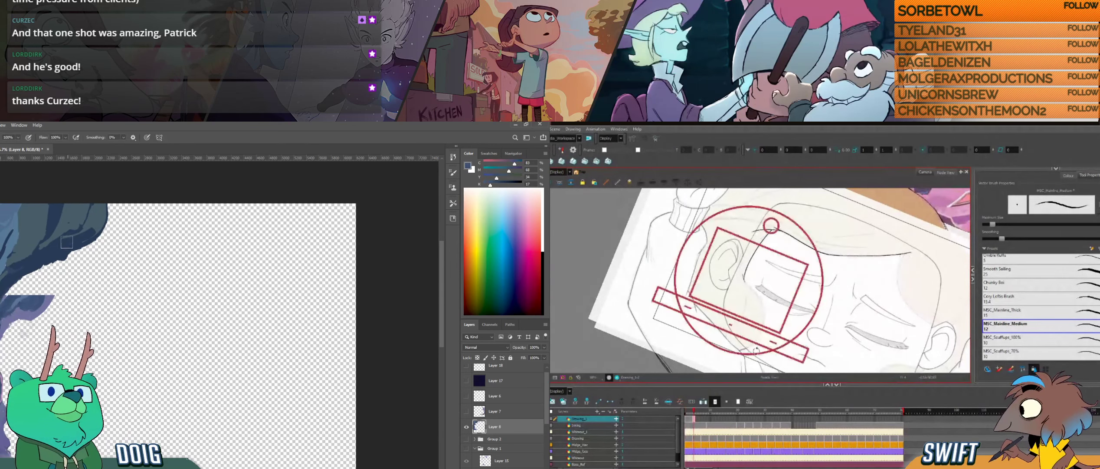
{"action": "left_click_drag", "start_coordinate": [757, 351], "coordinate": [773, 334]}
{"action": "left_click", "coordinate": [48, 253], "text": "alt"}
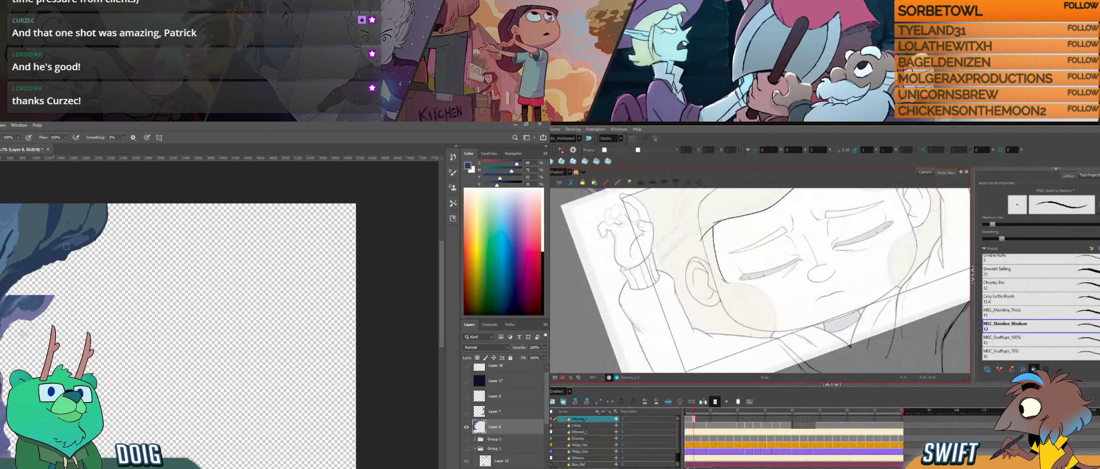
{"action": "left_click", "coordinate": [96, 224], "text": "alt"}
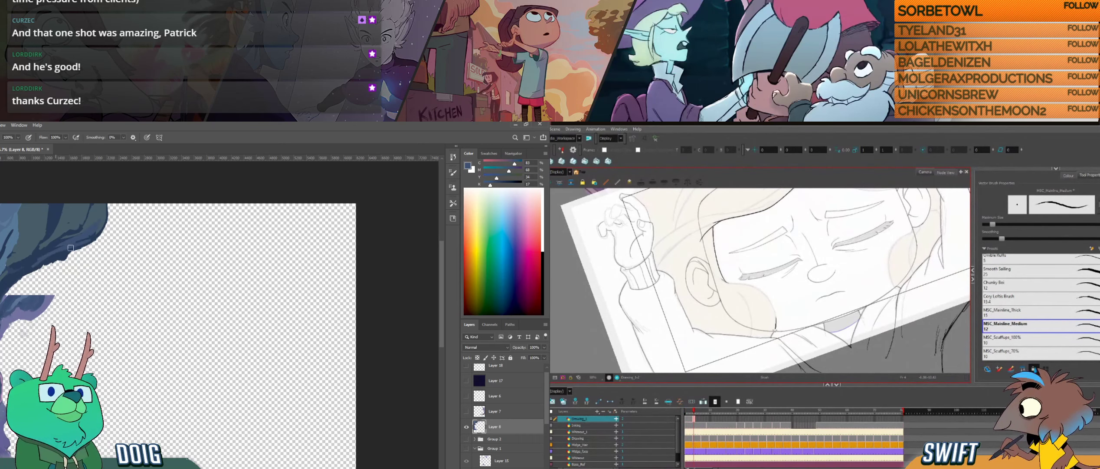
{"action": "left_click", "coordinate": [41, 256], "text": "alt"}
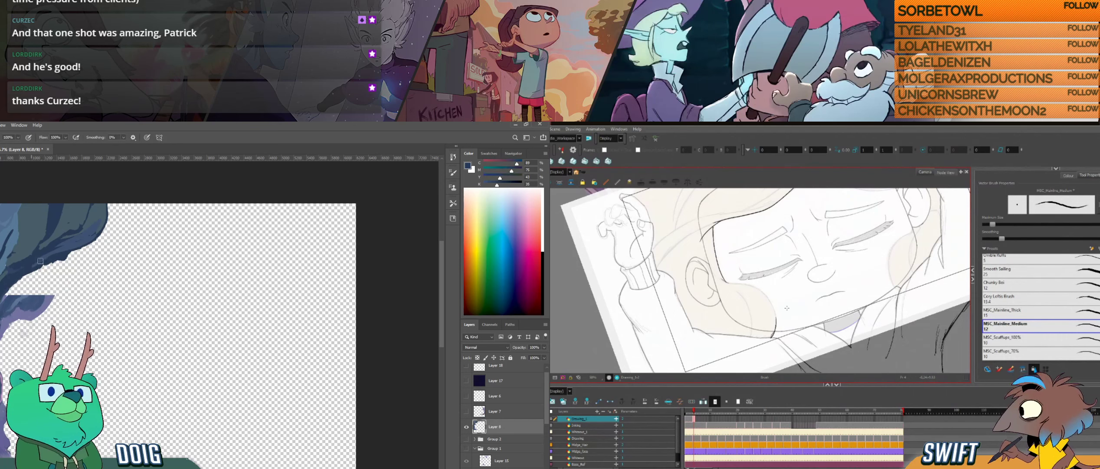
{"action": "left_click_drag", "start_coordinate": [41, 261], "coordinate": [56, 255]}
- Compare the hair drawings in Harmony and adjust the short hair stroke beside the lower cheek with the Select tool
{"action": "key", "text": "f"}
{"action": "key", "text": "g"}
{"action": "key", "text": "f"}
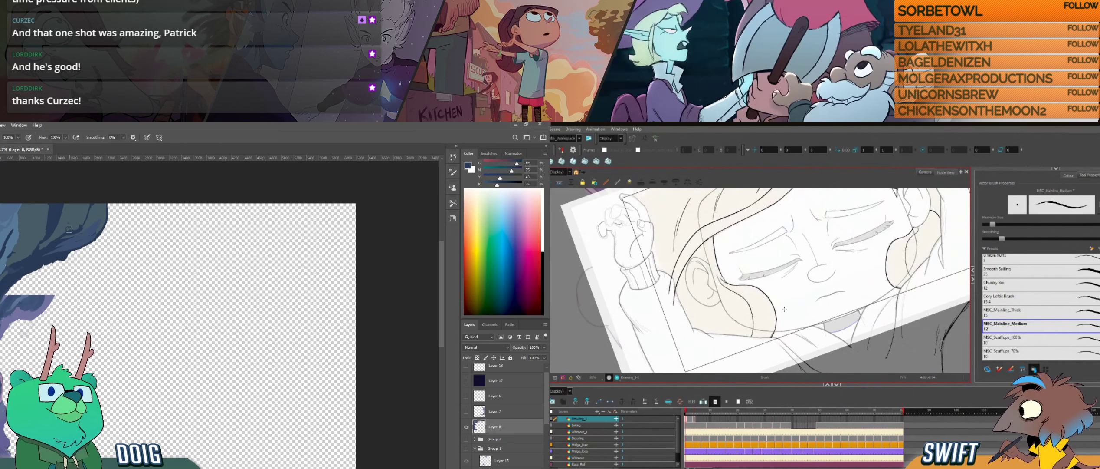
{"action": "key", "text": "g"}
{"action": "key", "text": "alt+s"}
{"action": "left_click", "coordinate": [777, 324]}
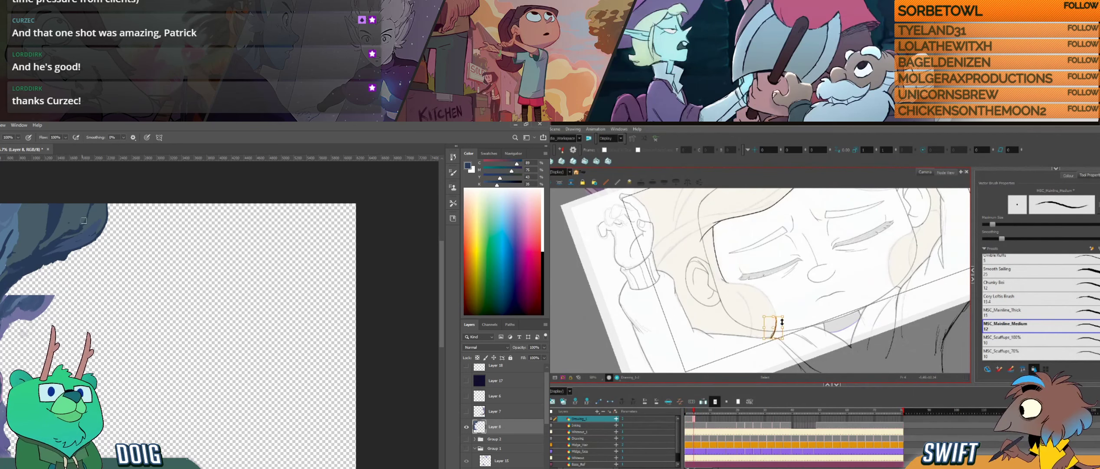
{"action": "left_click", "coordinate": [72, 232], "text": "alt"}
{"action": "key", "text": "alt+b"}
- Extend the upper rock's outer edge along the canvas top in Photoshop and sample a dark blue from the rock for the brush
{"action": "mouse_move", "coordinate": [106, 221]}
{"action": "left_mouse_down"}
{"action": "mouse_move", "coordinate": [121, 201]}
{"action": "mouse_move", "coordinate": [109, 209]}
{"action": "left_mouse_up"}
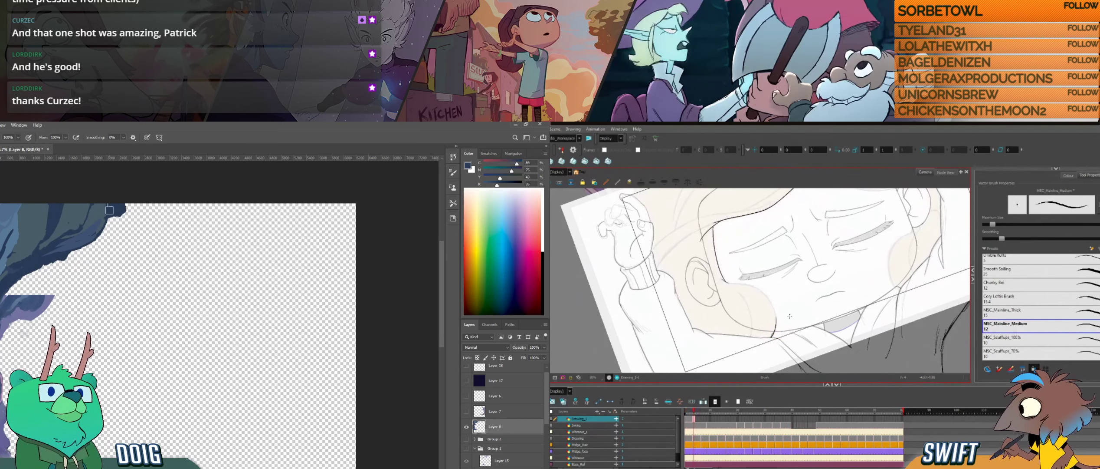
{"action": "left_click", "coordinate": [83, 215], "text": "alt"}
{"action": "left_click_drag", "start_coordinate": [790, 316], "coordinate": [764, 328]}
{"action": "left_click_drag", "start_coordinate": [107, 206], "coordinate": [114, 213]}
{"action": "left_click_drag", "start_coordinate": [744, 288], "coordinate": [745, 317]}
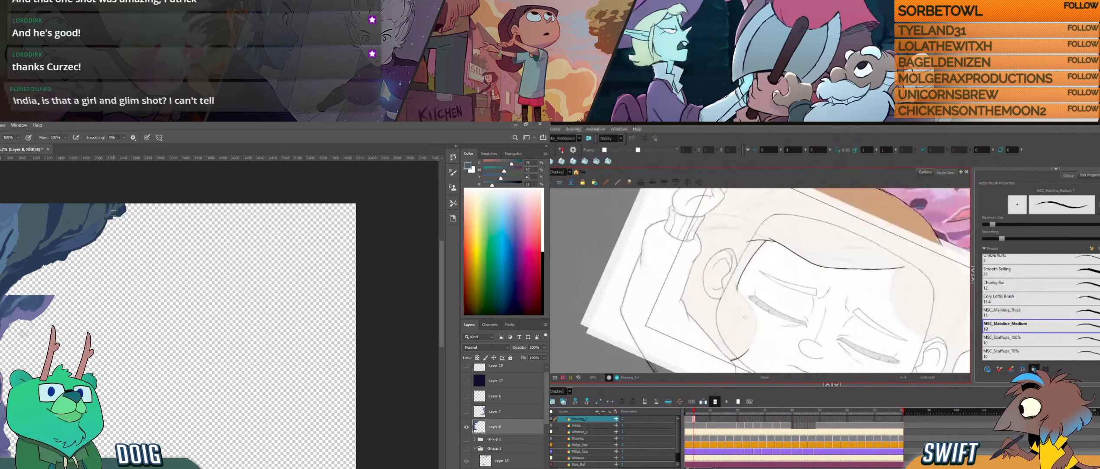
{"action": "key", "text": "i"}
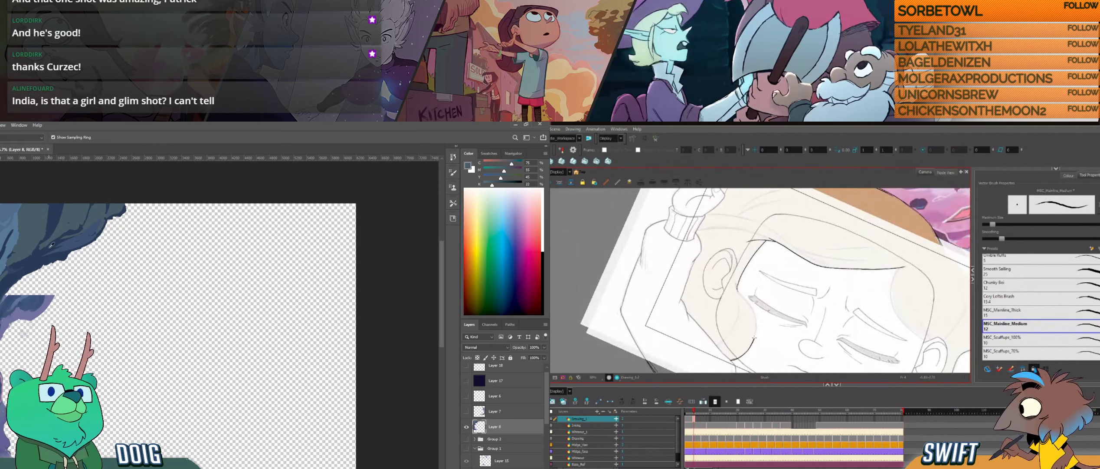
{"action": "left_click", "coordinate": [52, 245]}
{"action": "key", "text": "b"}
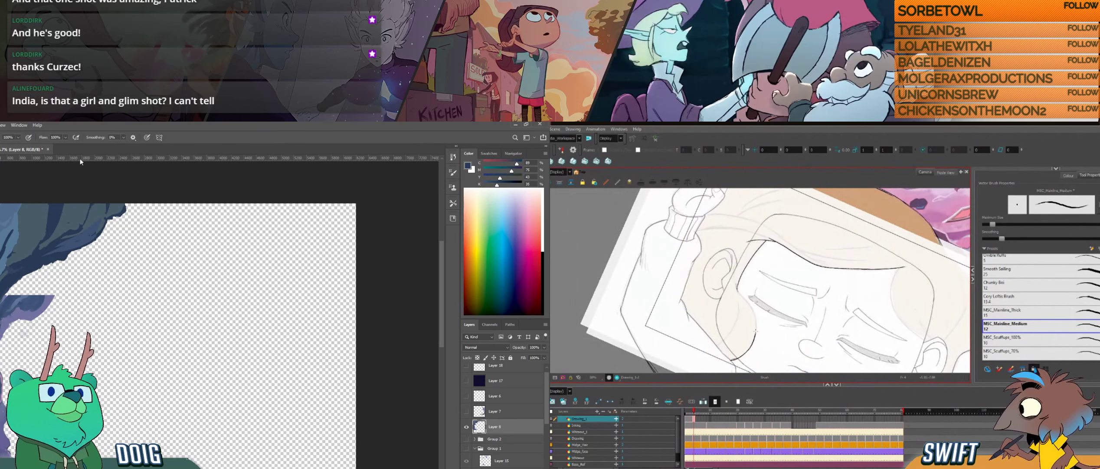
- Undo the lower cheek hair stroke in Harmony, redraw it from the temple along the cheek, and adjust its curve with the Select tool
{"action": "key", "text": "ctrl+z"}
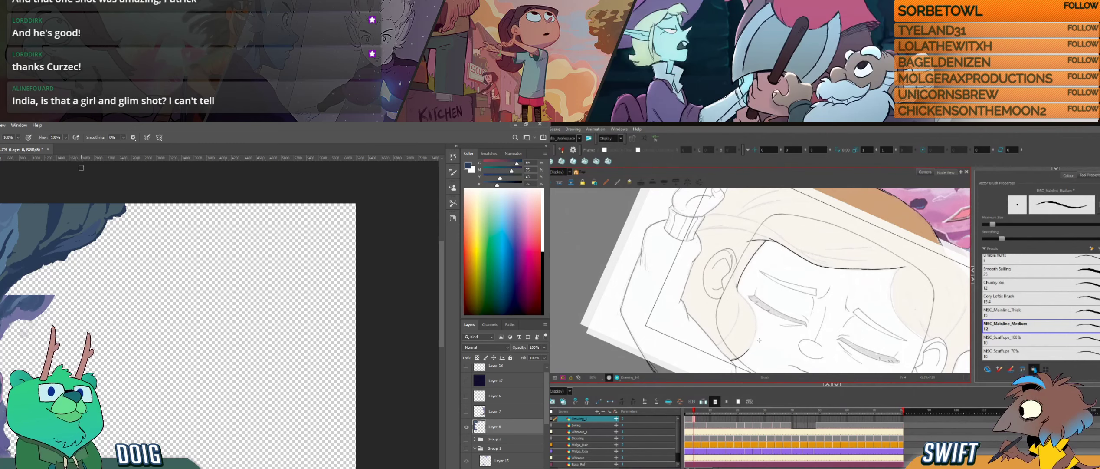
{"action": "mouse_move", "coordinate": [763, 354]}
{"action": "left_mouse_down"}
{"action": "mouse_move", "coordinate": [747, 353]}
{"action": "mouse_move", "coordinate": [754, 346]}
{"action": "left_mouse_up"}
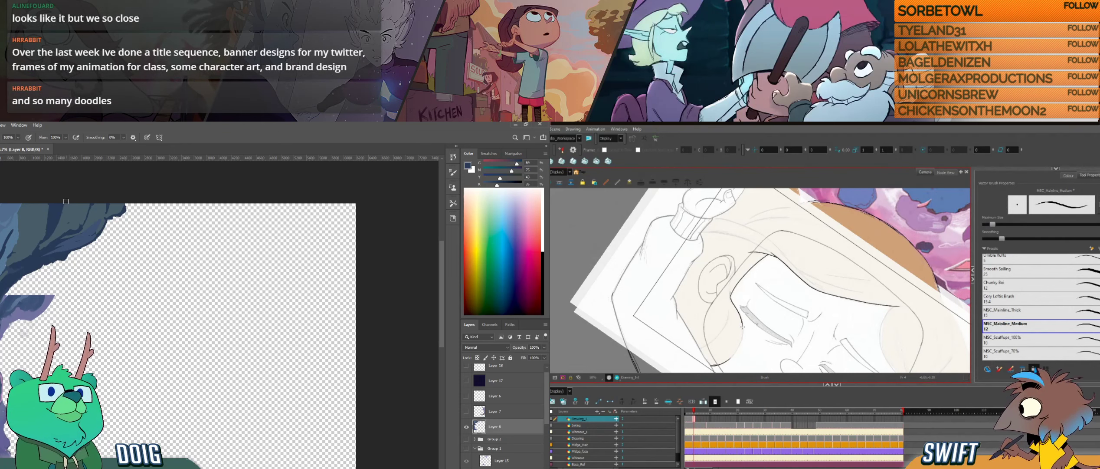
{"action": "mouse_move", "coordinate": [752, 345]}
{"action": "left_mouse_down"}
{"action": "mouse_move", "coordinate": [760, 328]}
{"action": "mouse_move", "coordinate": [745, 321]}
{"action": "left_mouse_up"}
{"action": "key", "text": "s"}
{"action": "left_click", "coordinate": [751, 309]}
{"action": "left_click_drag", "start_coordinate": [744, 280], "coordinate": [744, 281]}
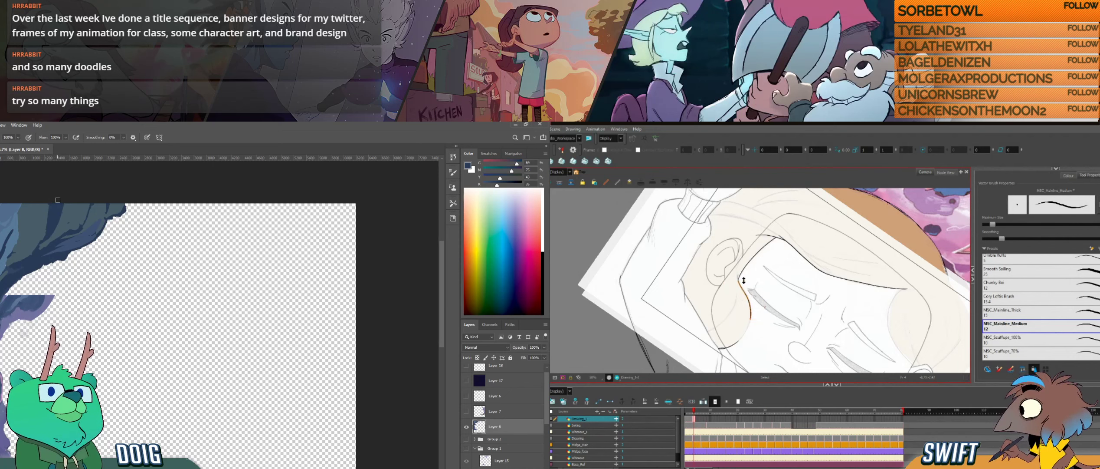
{"action": "key", "text": "alt+b"}
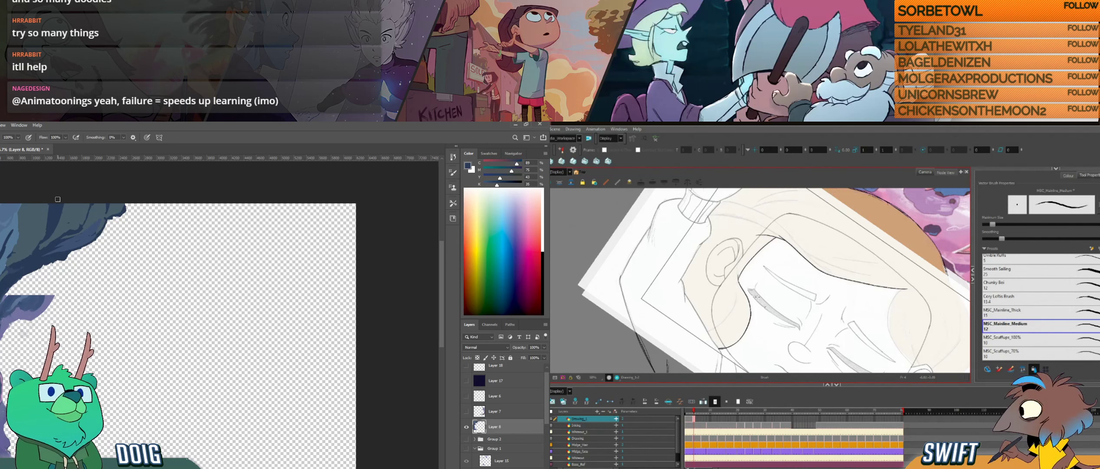
{"action": "left_click_drag", "start_coordinate": [758, 330], "coordinate": [786, 325]}
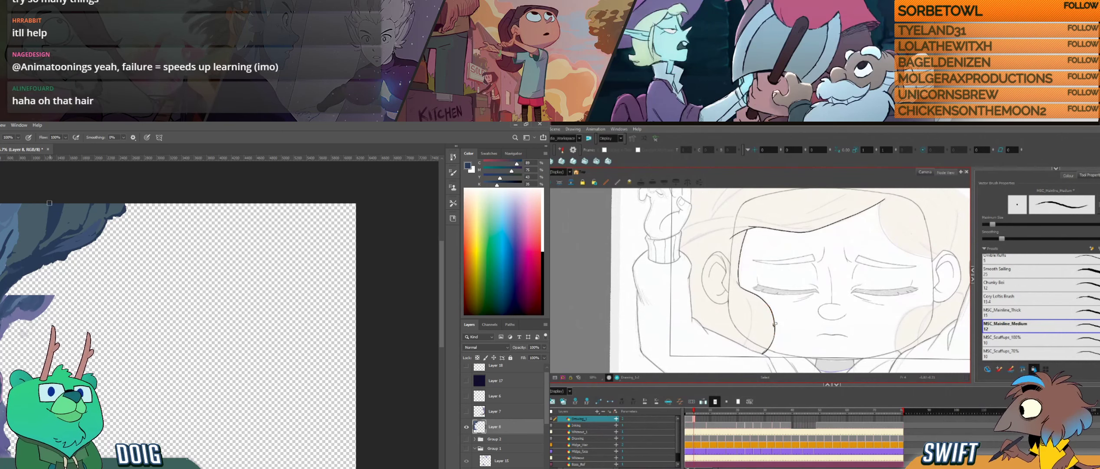
- Delete the selected stray hair piece beside the cheek in Harmony and redraw the back edge of the side lock below the ear
{"action": "left_click", "coordinate": [775, 337]}
{"action": "key", "text": "Delete"}
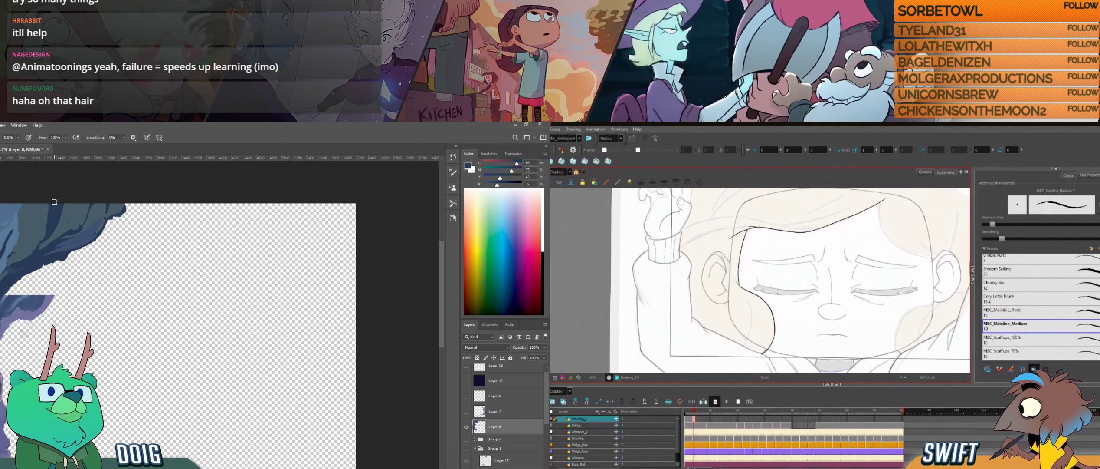
{"action": "left_click_drag", "start_coordinate": [745, 344], "coordinate": [747, 298]}
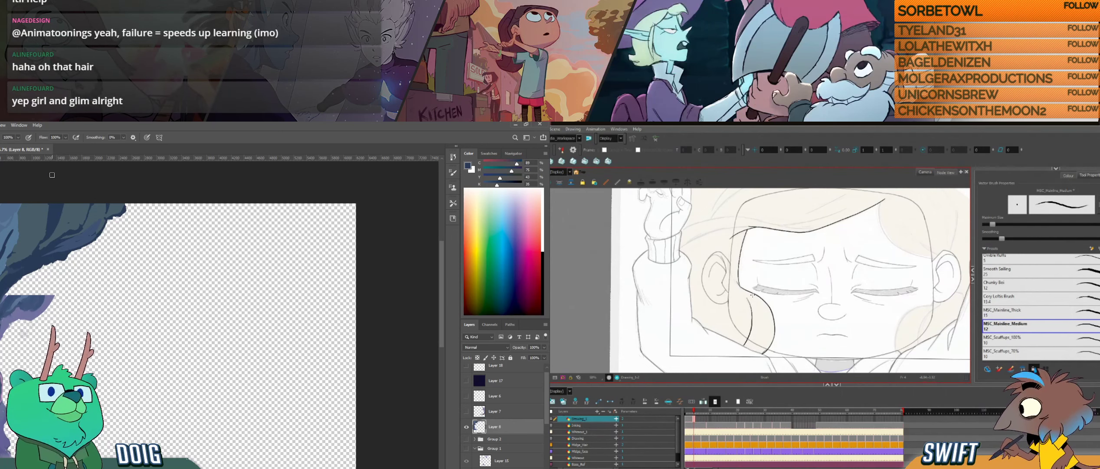
{"action": "key", "text": "ctrl+z"}
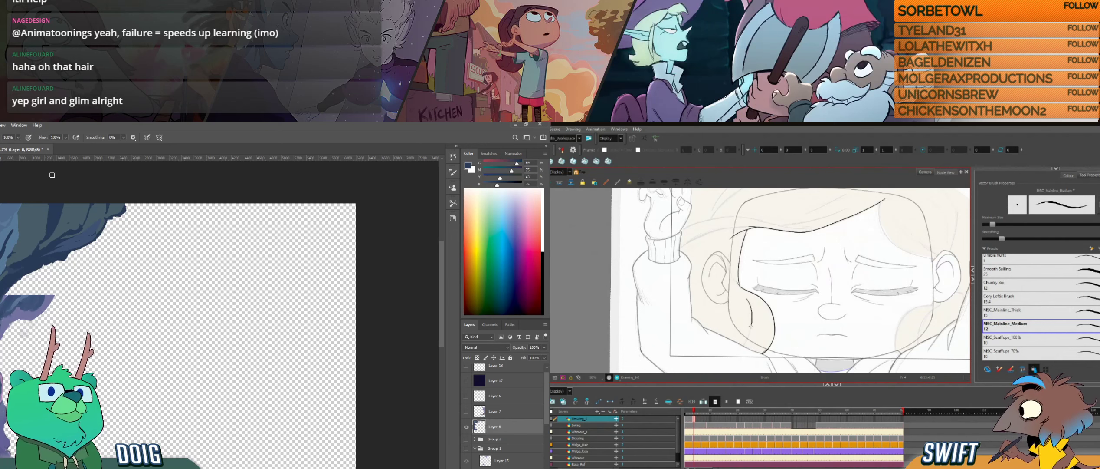
{"action": "left_click_drag", "start_coordinate": [751, 326], "coordinate": [746, 340]}
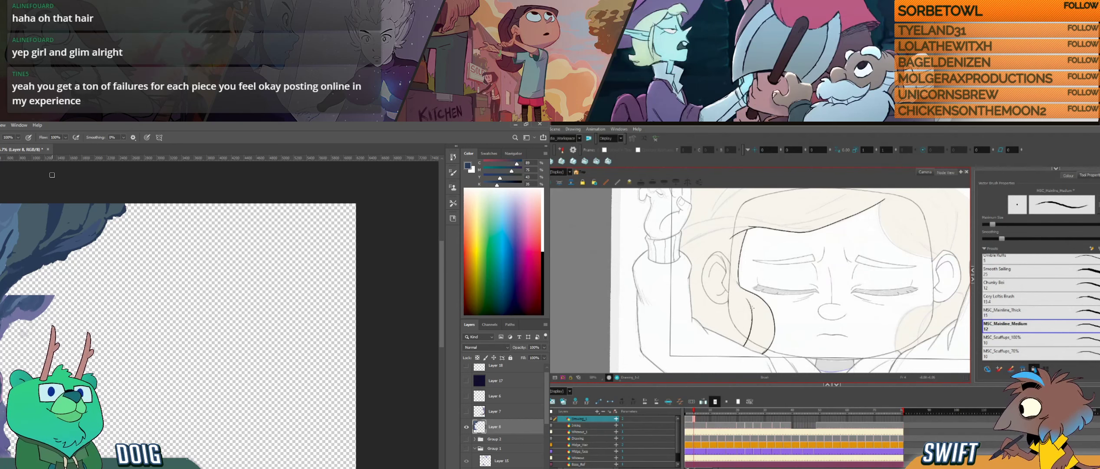
- Compare the current hair drawing with its neighbouring drawings around the temple and side lock
{"action": "left_click", "coordinate": [773, 305]}
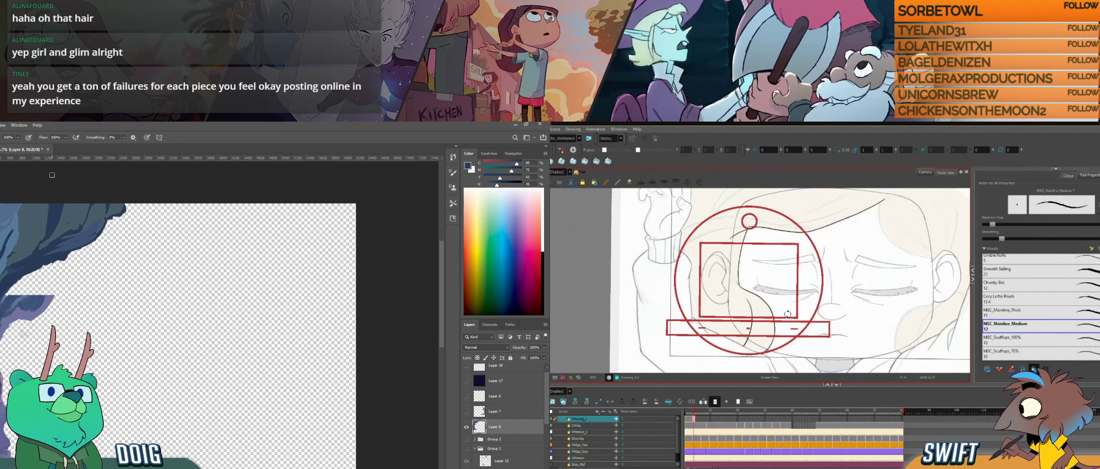
{"action": "left_click_drag", "start_coordinate": [788, 313], "coordinate": [781, 321]}
{"action": "key", "text": "comma"}
{"action": "key", "text": "period"}
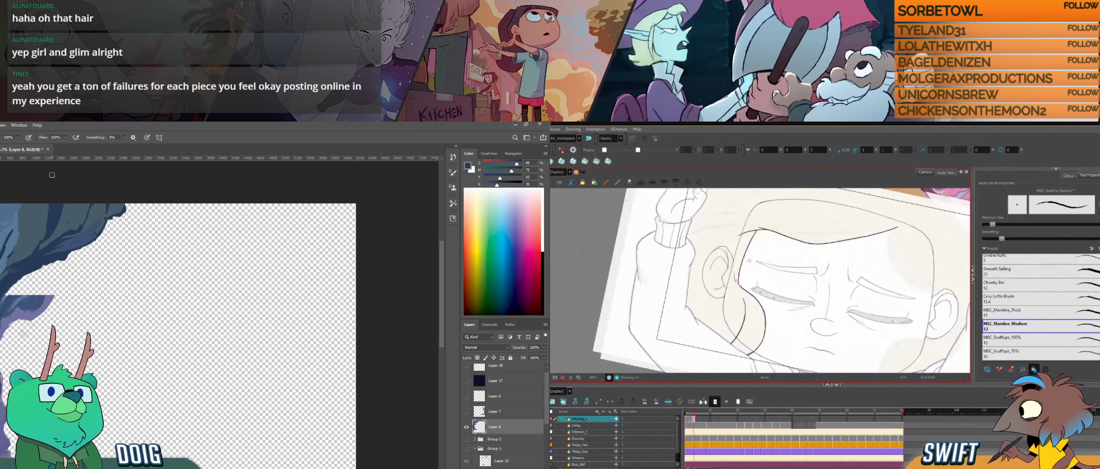
{"action": "key", "text": "f"}
{"action": "key", "text": "g"}
{"action": "left_click_drag", "start_coordinate": [754, 271], "coordinate": [761, 293]}
{"action": "key", "text": "f"}
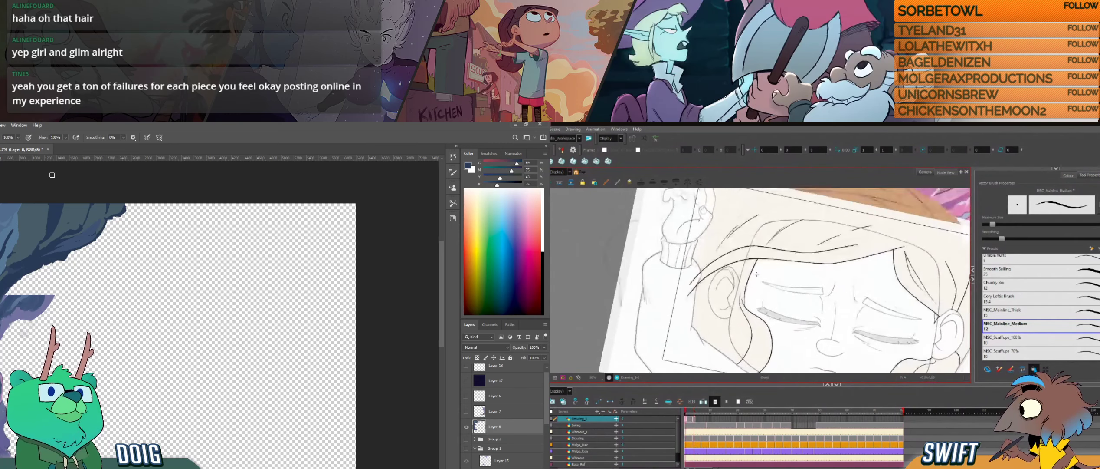
{"action": "key", "text": "g"}
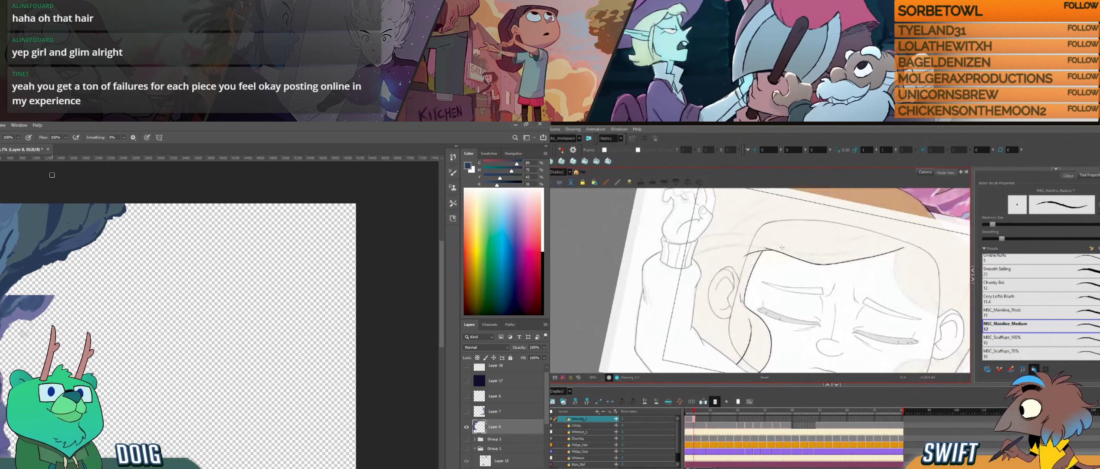
- Draw the hair lock line beside the opposite cheek below the ear and adjust its curve with the Select tool
{"action": "left_click_drag", "start_coordinate": [893, 292], "coordinate": [789, 233]}
{"action": "mouse_move", "coordinate": [841, 338]}
{"action": "left_mouse_down"}
{"action": "mouse_move", "coordinate": [853, 295]}
{"action": "mouse_move", "coordinate": [845, 324]}
{"action": "left_mouse_up"}
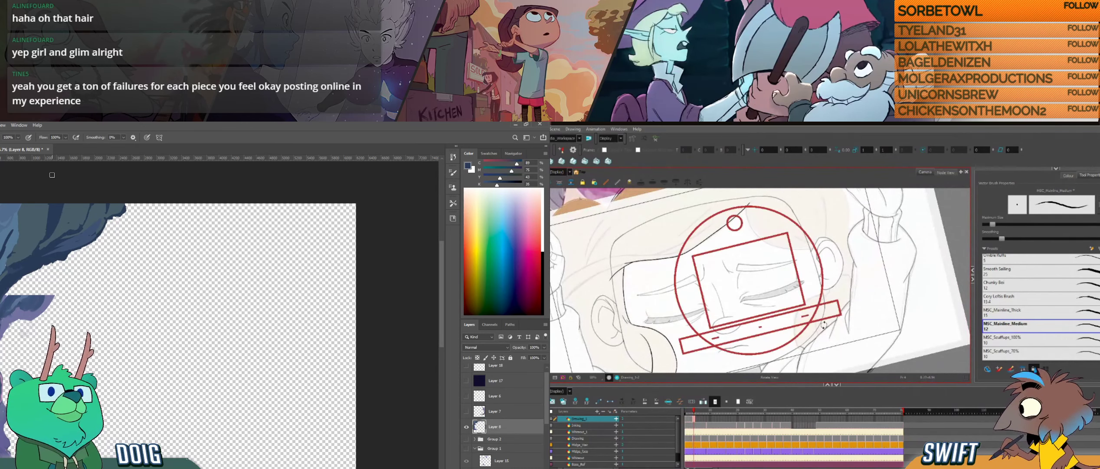
{"action": "left_click_drag", "start_coordinate": [823, 332], "coordinate": [835, 295]}
{"action": "left_click_drag", "start_coordinate": [834, 294], "coordinate": [833, 335]}
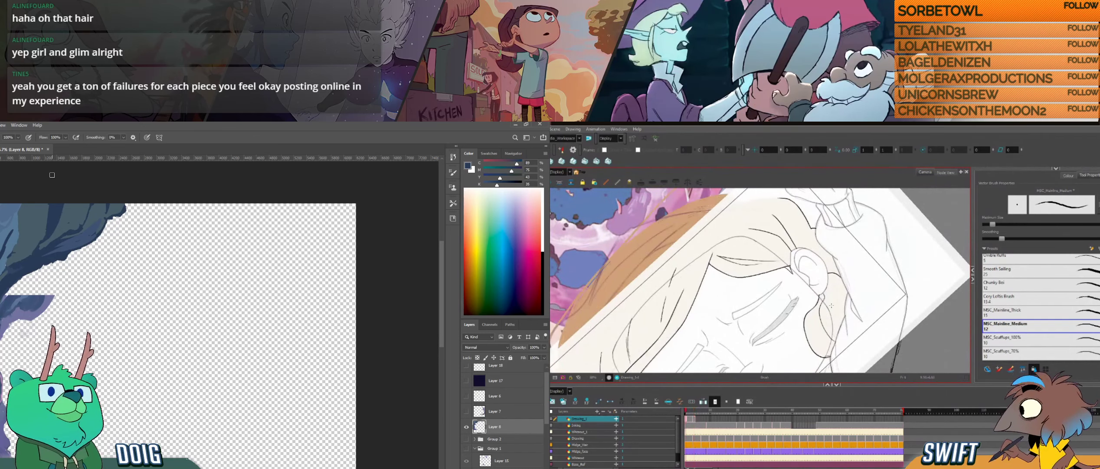
{"action": "mouse_move", "coordinate": [814, 335]}
{"action": "left_mouse_down"}
{"action": "mouse_move", "coordinate": [824, 310]}
{"action": "mouse_move", "coordinate": [818, 329]}
{"action": "left_mouse_up"}
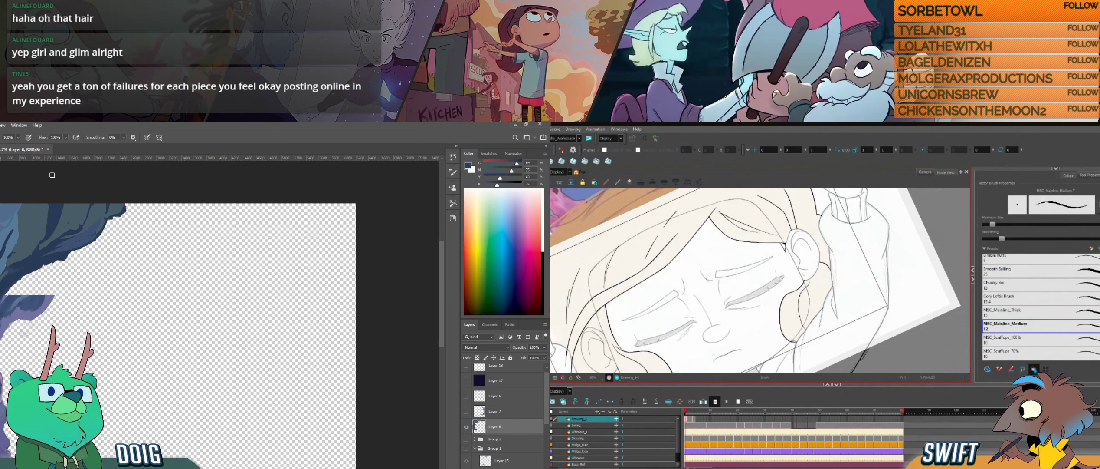
{"action": "key", "text": "alt+s"}
{"action": "left_click", "coordinate": [784, 310]}
{"action": "mouse_move", "coordinate": [785, 310]}
{"action": "left_mouse_down"}
{"action": "mouse_move", "coordinate": [811, 338]}
{"action": "mouse_move", "coordinate": [785, 332]}
{"action": "left_mouse_up"}
{"action": "key", "text": "alt+b"}
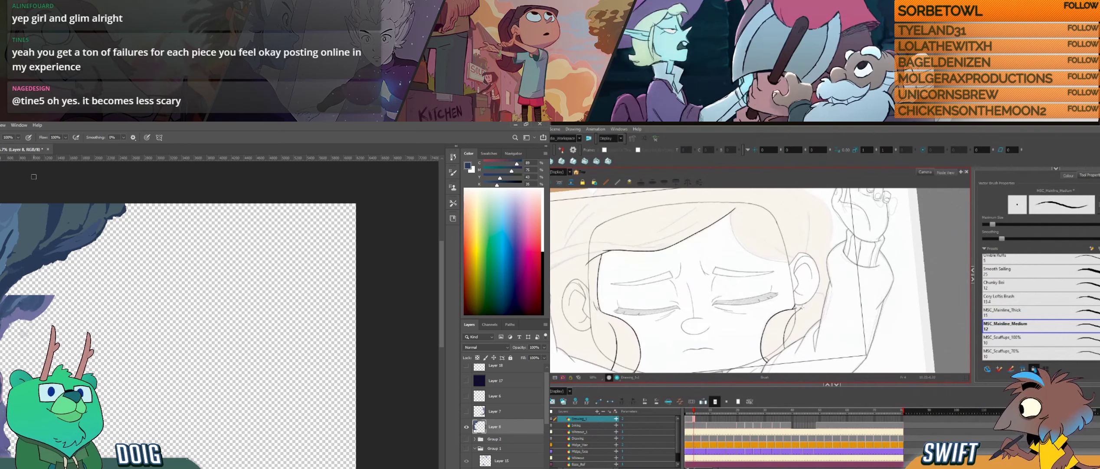
- Sample a lighter blue from the upper rock in Photoshop and compare the hair drawings around the newly inked lock in Harmony
{"action": "left_click", "coordinate": [50, 233], "text": "alt"}
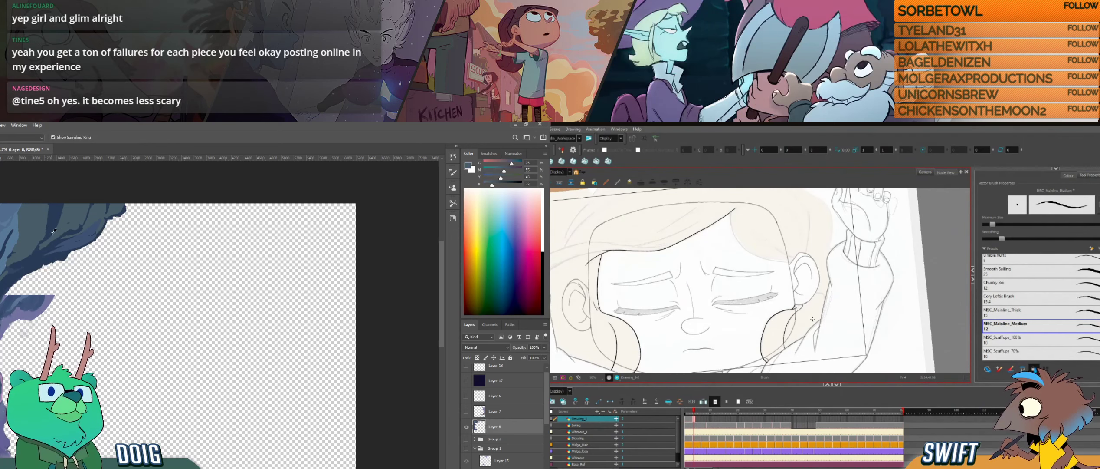
{"action": "key", "text": "f"}
{"action": "key", "text": "g"}
{"action": "key", "text": "f"}
{"action": "key", "text": "g"}
{"action": "key", "text": "f"}
{"action": "key", "text": "g"}
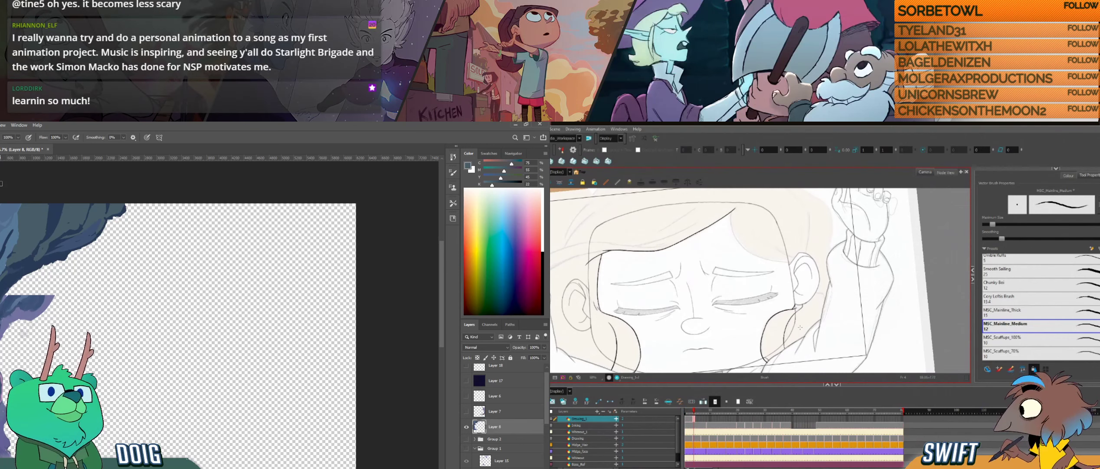
{"action": "mouse_move", "coordinate": [800, 327]}
{"action": "left_mouse_down"}
{"action": "mouse_move", "coordinate": [805, 302]}
{"action": "mouse_move", "coordinate": [761, 330]}
{"action": "left_mouse_up"}
{"action": "left_click_drag", "start_coordinate": [827, 299], "coordinate": [810, 320]}
{"action": "key", "text": "f"}
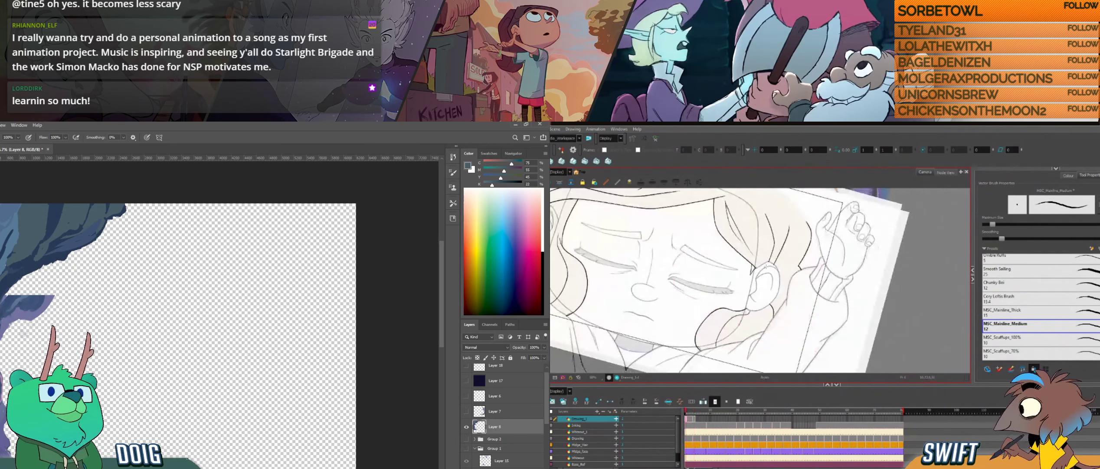
{"action": "key", "text": "g"}
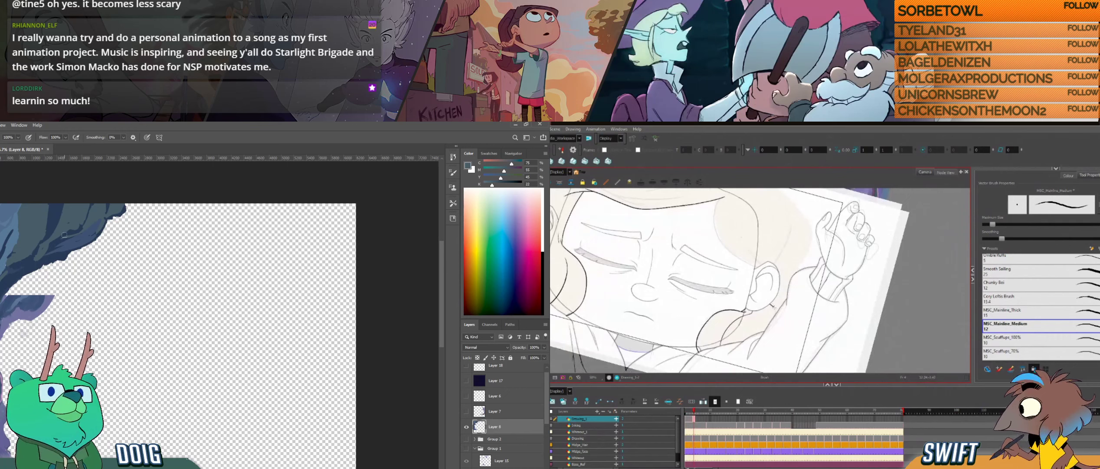
- Sample dark and lighter blues from the upper rock for the Photoshop brush while checking the cheek lock against the neighbouring Harmony drawing
{"action": "left_click", "coordinate": [47, 256], "text": "alt"}
{"action": "key", "text": "f"}
{"action": "key", "text": "g"}
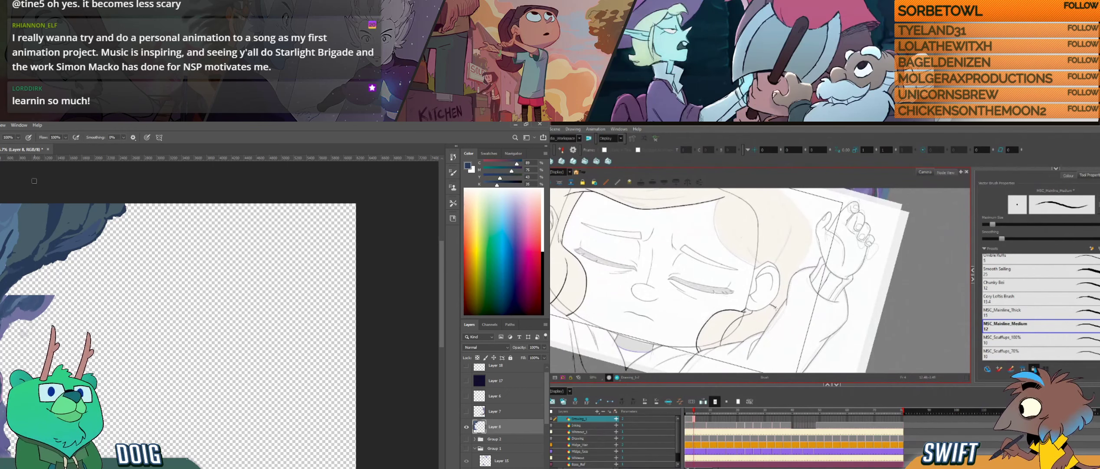
{"action": "key", "text": "f"}
{"action": "key", "text": "g"}
{"action": "key", "text": "f"}
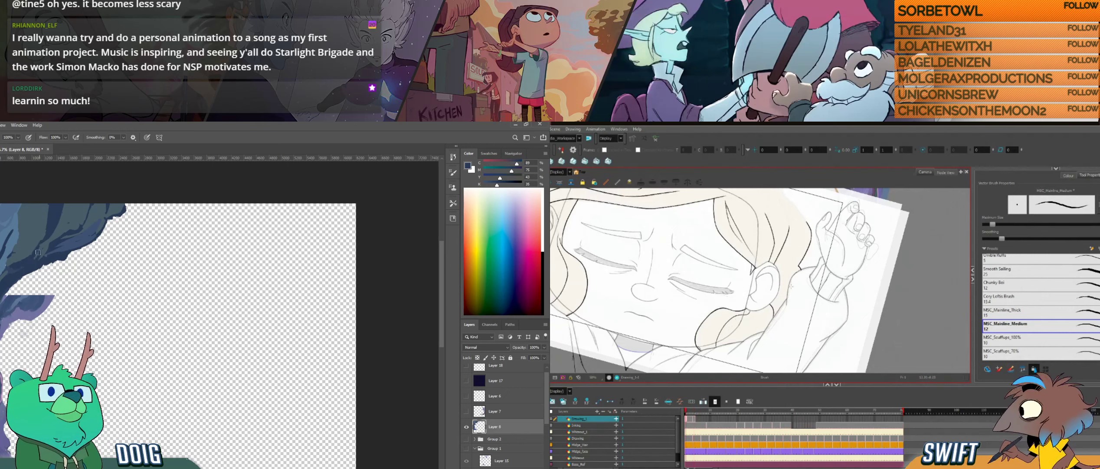
{"action": "key", "text": "g"}
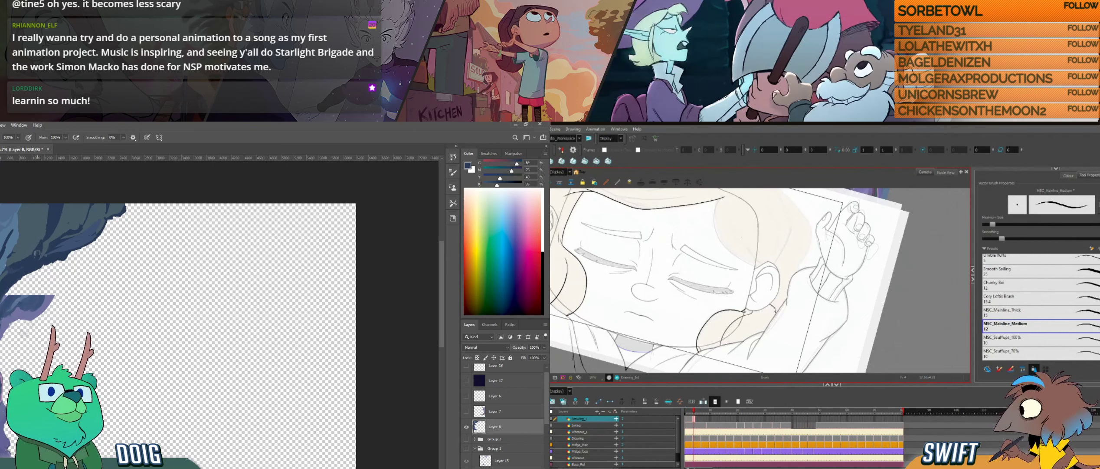
{"action": "key", "text": "i"}
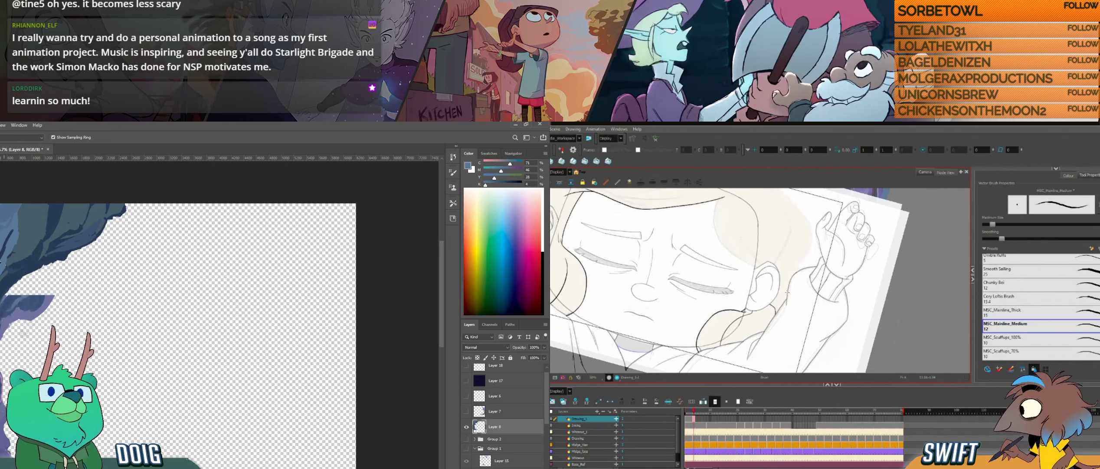
{"action": "key", "text": "b"}
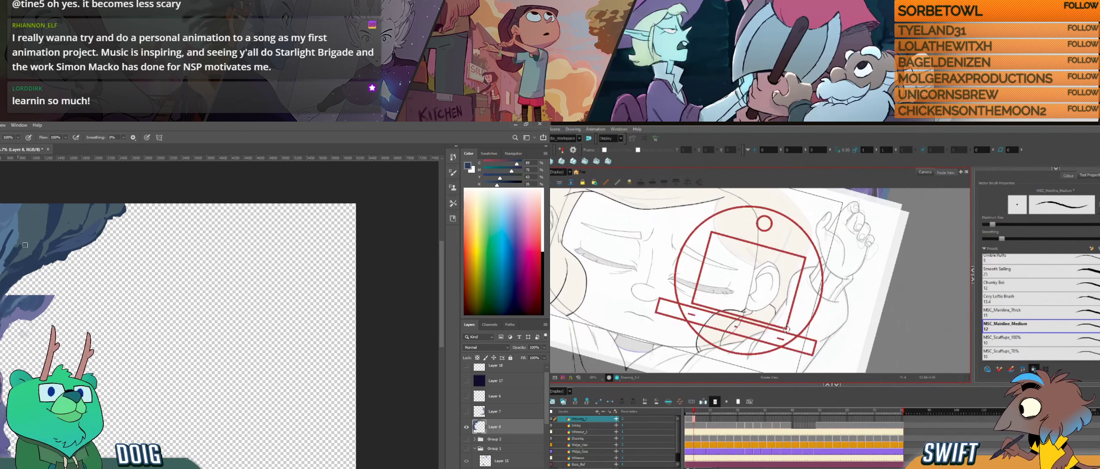
{"action": "mouse_move", "coordinate": [786, 338]}
{"action": "left_mouse_down"}
{"action": "mouse_move", "coordinate": [789, 320]}
{"action": "mouse_move", "coordinate": [790, 341]}
{"action": "mouse_move", "coordinate": [786, 326]}
{"action": "mouse_move", "coordinate": [796, 342]}
{"action": "mouse_move", "coordinate": [810, 329]}
{"action": "left_mouse_up"}
{"action": "left_click", "coordinate": [19, 250], "text": "alt"}
- Compare the parting across the hair drawings in Harmony and ink the hairline strand curving from the parting toward the ear
{"action": "key", "text": "f"}
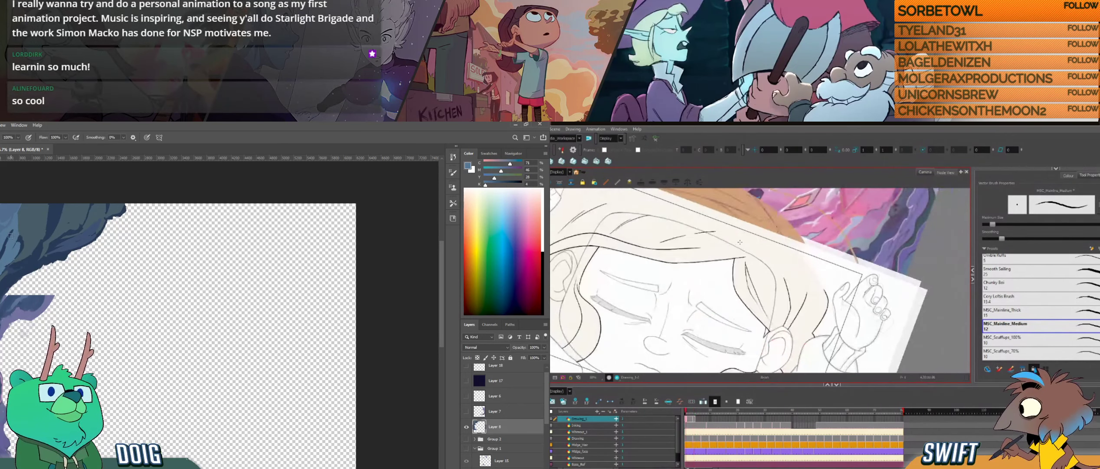
{"action": "key", "text": "g"}
{"action": "key", "text": "f"}
{"action": "key", "text": "g"}
{"action": "key", "text": "f"}
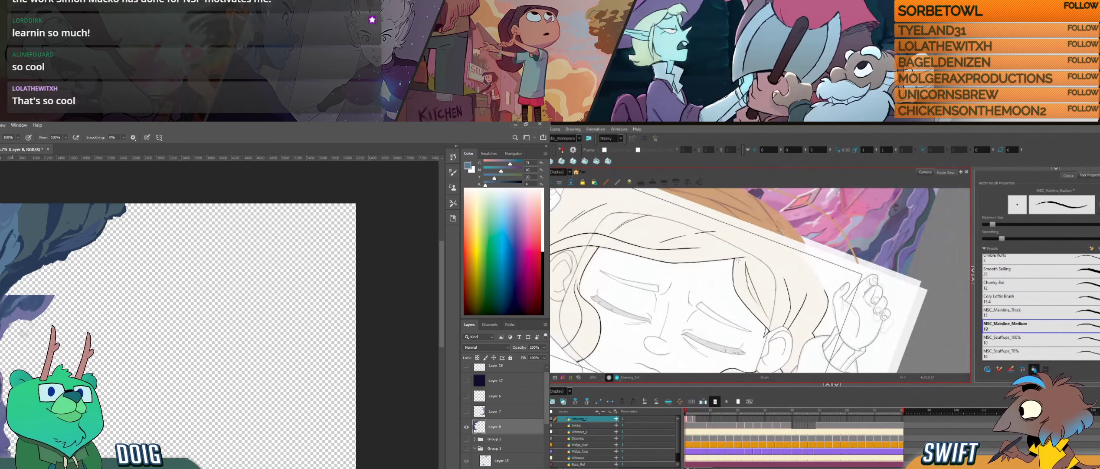
{"action": "key", "text": "g"}
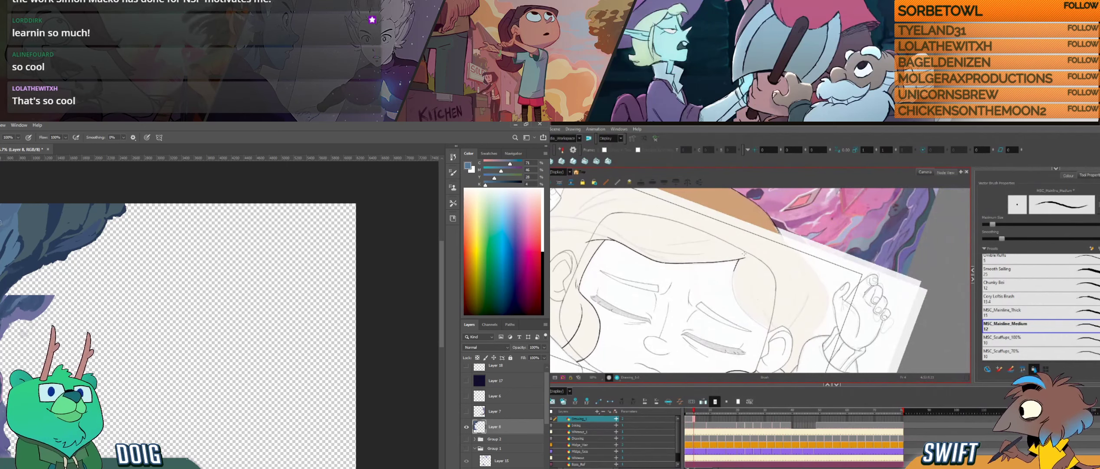
{"action": "key", "text": "f"}
{"action": "key", "text": "g"}
{"action": "key", "text": "f"}
{"action": "key", "text": "g"}
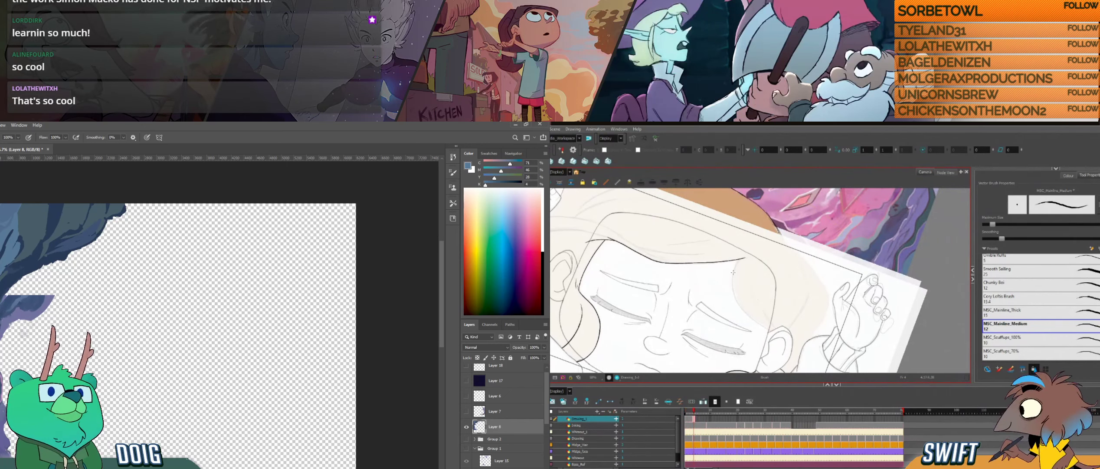
{"action": "key", "text": "f"}
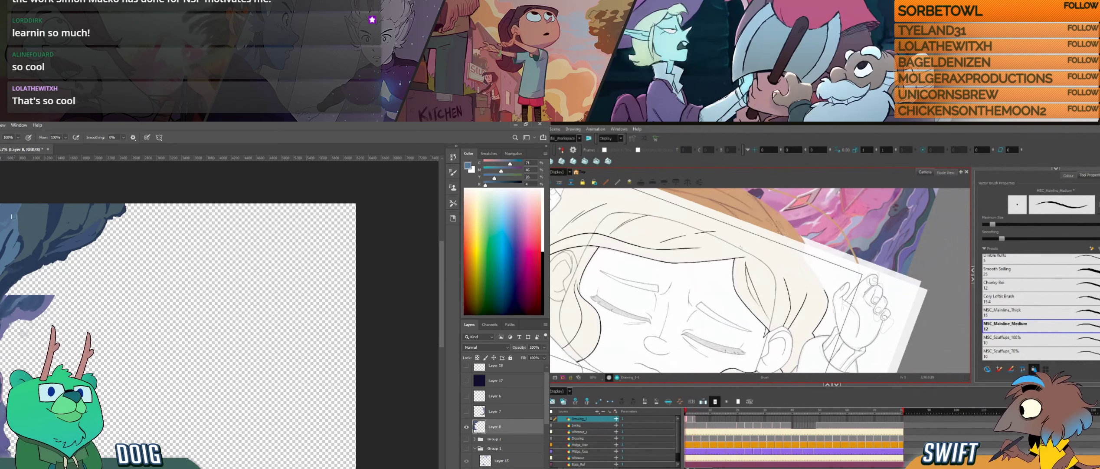
{"action": "key", "text": "g"}
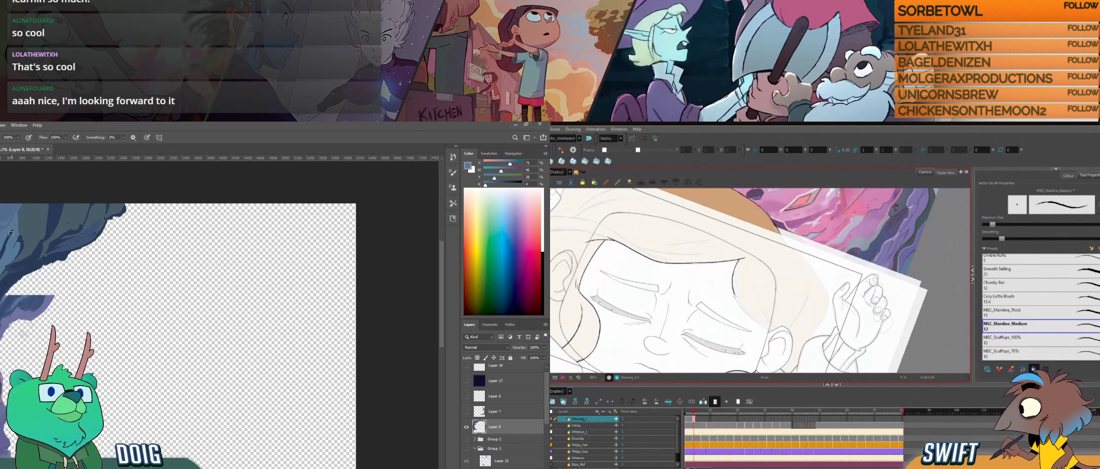
- Undo the last stroke on the hairline strand, rework its lower part, and adjust its curve with the Select tool
{"action": "key", "text": "ctrl+alt"}
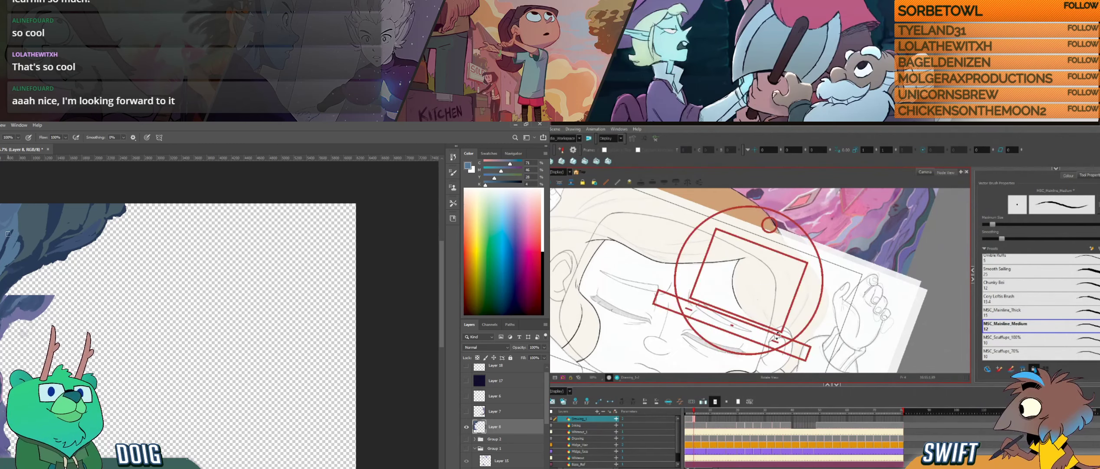
{"action": "mouse_move", "coordinate": [777, 337]}
{"action": "left_mouse_down"}
{"action": "mouse_move", "coordinate": [738, 364]}
{"action": "mouse_move", "coordinate": [713, 339]}
{"action": "mouse_move", "coordinate": [716, 322]}
{"action": "mouse_move", "coordinate": [713, 355]}
{"action": "mouse_move", "coordinate": [724, 306]}
{"action": "left_mouse_up"}
{"action": "key", "text": "ctrl+z"}
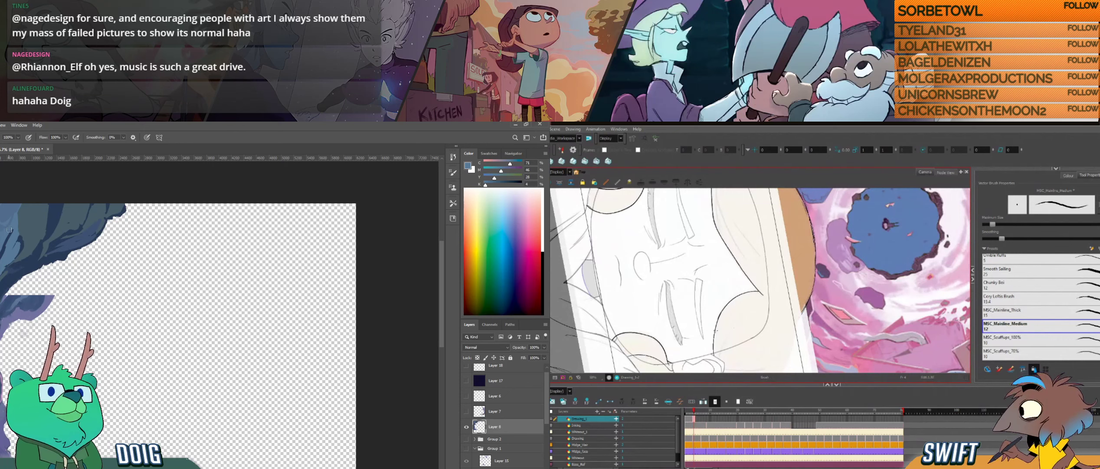
{"action": "left_click", "coordinate": [724, 313], "text": "ctrl"}
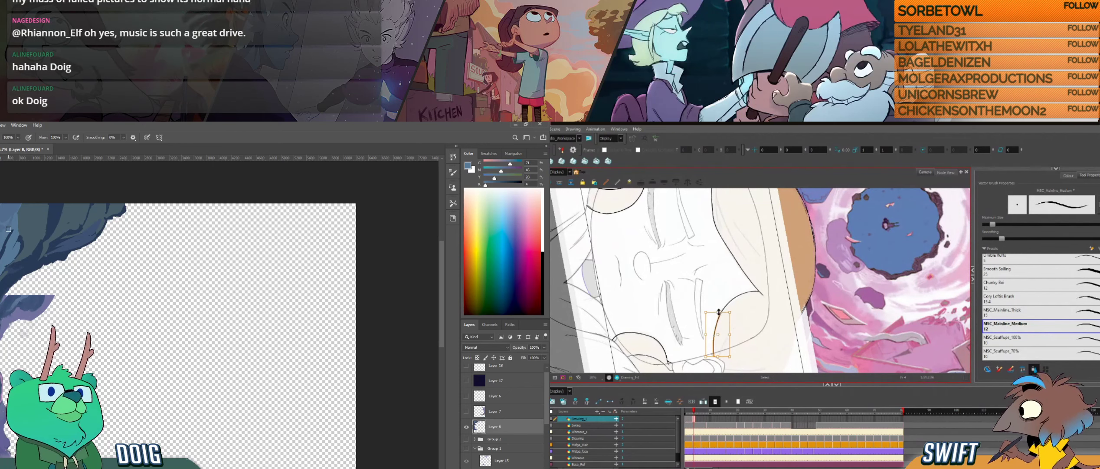
{"action": "left_click_drag", "start_coordinate": [719, 312], "coordinate": [719, 309]}
{"action": "left_click_drag", "start_coordinate": [721, 310], "coordinate": [723, 309]}
{"action": "key", "text": "alt"}
{"action": "left_click", "coordinate": [755, 327]}
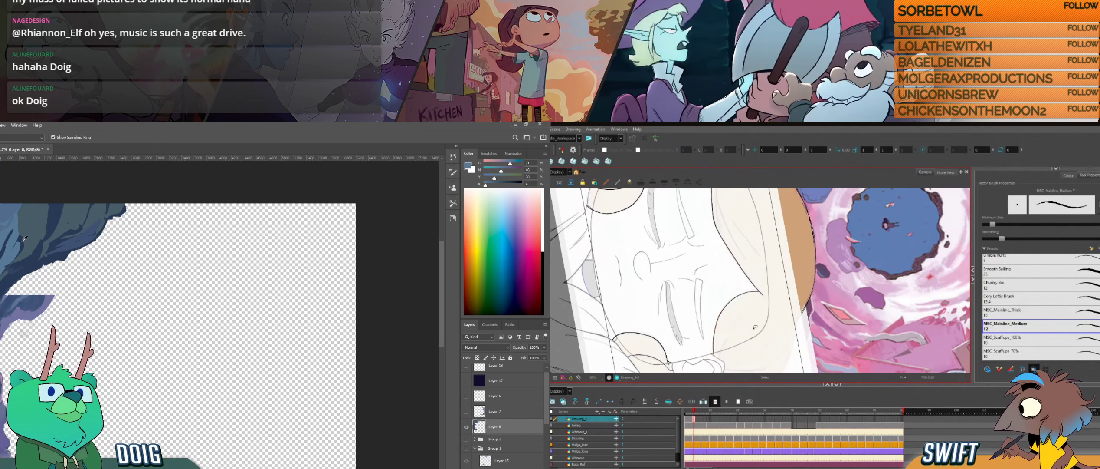
- Sample blues from the upper rock in Photoshop and compare the hairline strand near the ear with the neighbouring Harmony drawing
{"action": "left_click", "coordinate": [22, 241], "text": "alt"}
{"action": "mouse_move", "coordinate": [805, 343]}
{"action": "left_mouse_down"}
{"action": "mouse_move", "coordinate": [838, 268]}
{"action": "mouse_move", "coordinate": [820, 230]}
{"action": "left_mouse_up"}
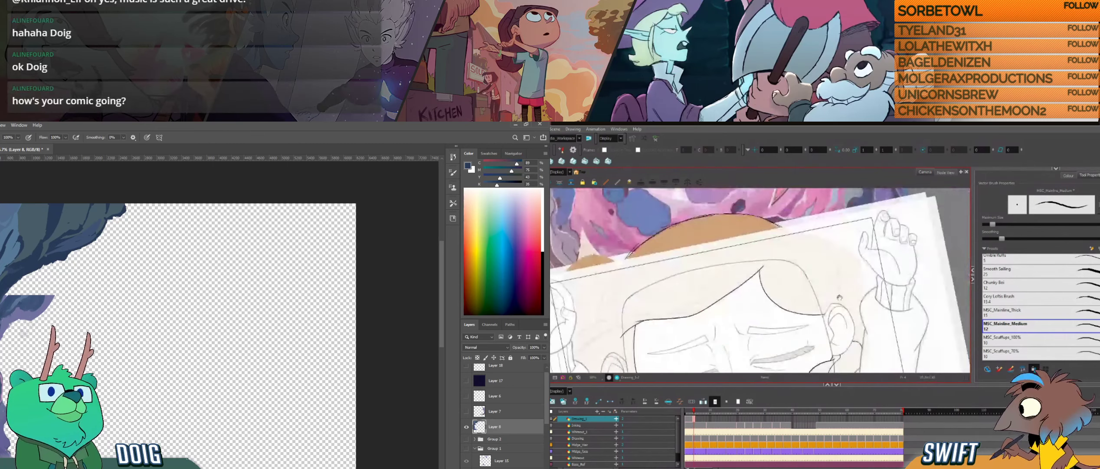
{"action": "mouse_move", "coordinate": [840, 297]}
{"action": "left_mouse_down"}
{"action": "mouse_move", "coordinate": [800, 283]}
{"action": "mouse_move", "coordinate": [795, 313]}
{"action": "mouse_move", "coordinate": [757, 344]}
{"action": "left_mouse_up"}
{"action": "key", "text": "alt"}
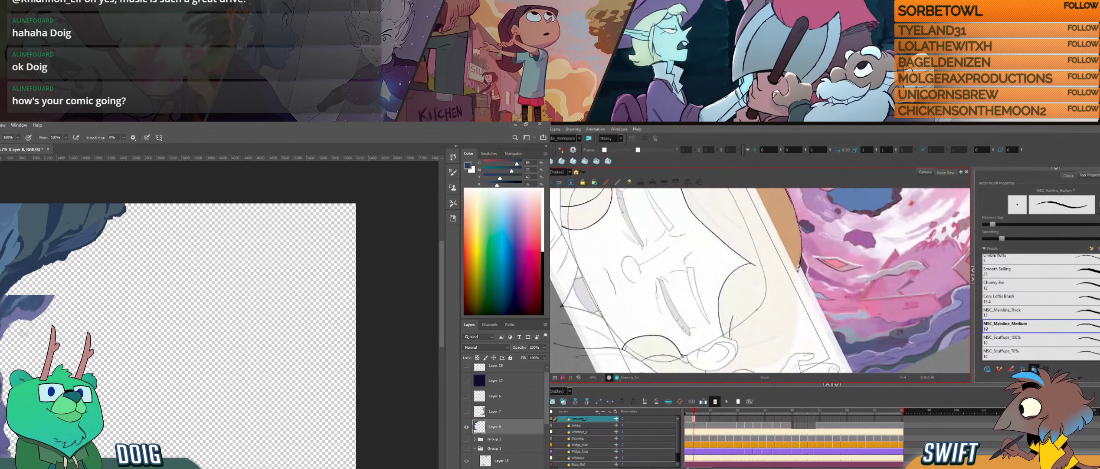
{"action": "left_click_drag", "start_coordinate": [745, 341], "coordinate": [806, 304]}
{"action": "key", "text": "comma"}
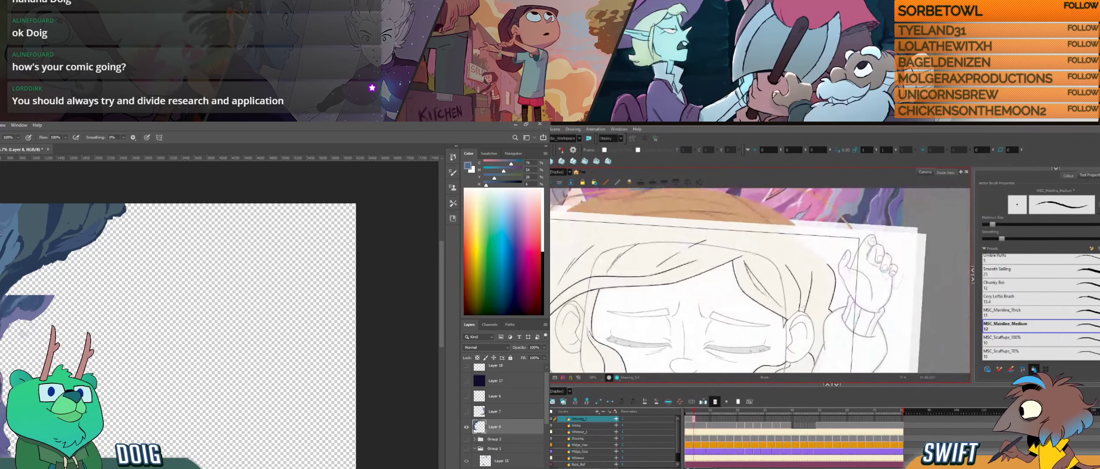
{"action": "key", "text": "period"}
{"action": "key", "text": "comma"}
{"action": "key", "text": "period"}
{"action": "left_click_drag", "start_coordinate": [799, 317], "coordinate": [769, 319]}
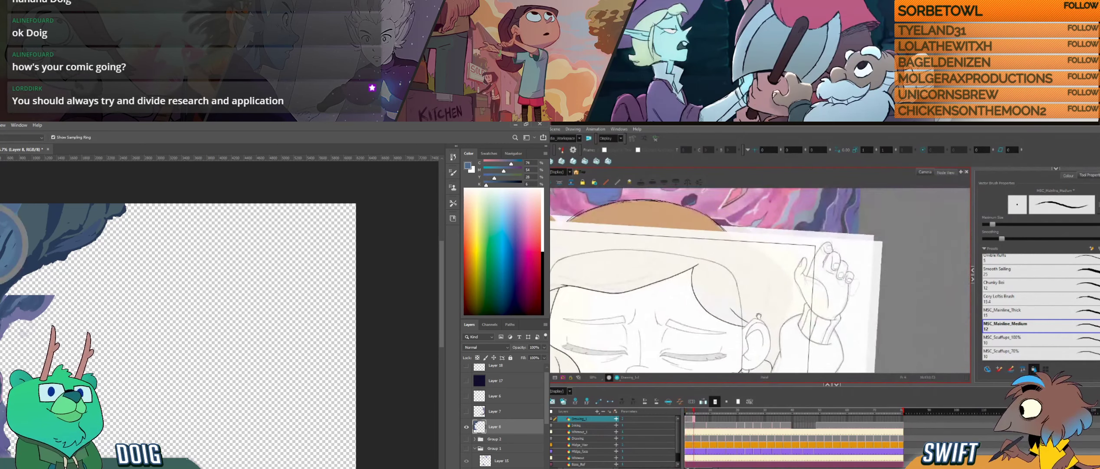
- Compare the hair drawing with its neighbour in Harmony and extend the upper rock's top edge in Photoshop using sampled blues
{"action": "key", "text": "comma"}
{"action": "key", "text": "period"}
{"action": "key", "text": "comma"}
{"action": "key", "text": "period"}
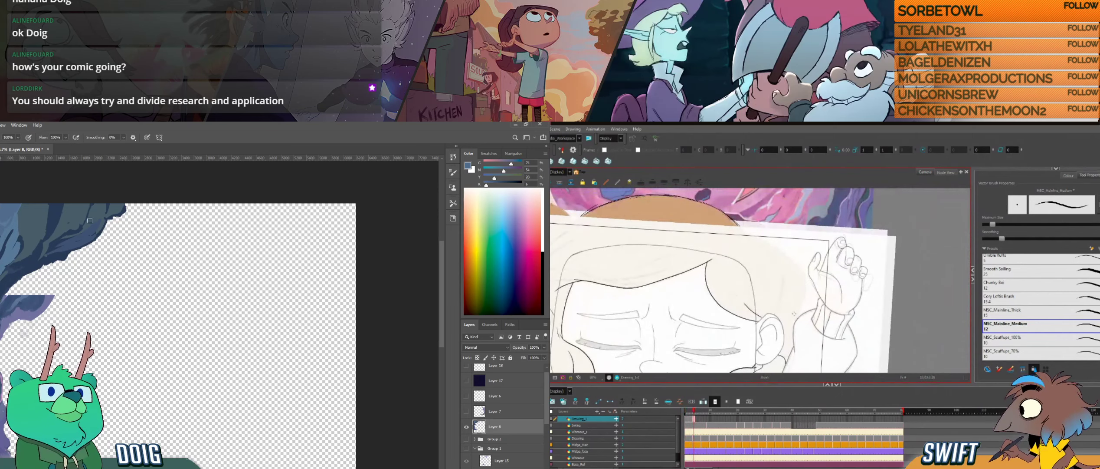
{"action": "left_click_drag", "start_coordinate": [753, 221], "coordinate": [752, 305]}
{"action": "left_click", "coordinate": [123, 208], "text": "alt"}
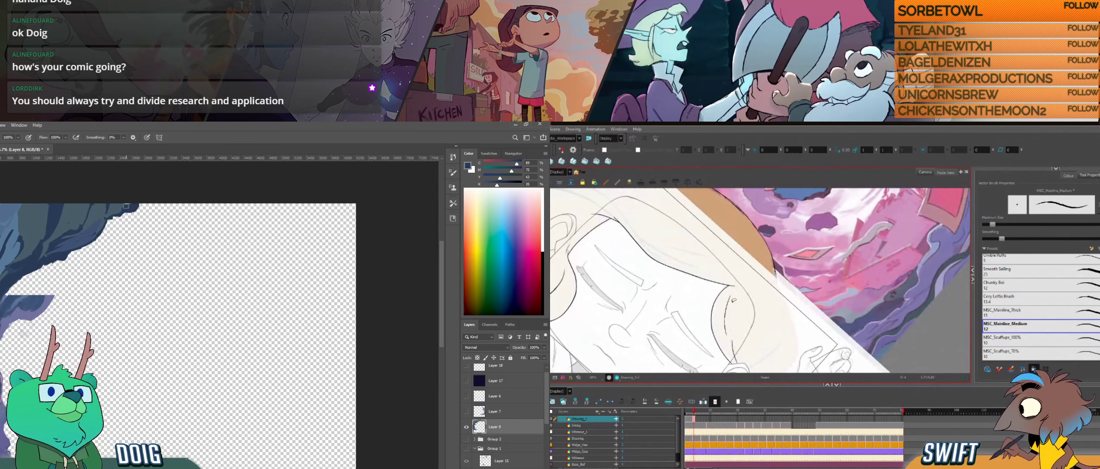
{"action": "left_click", "coordinate": [127, 205], "text": "alt"}
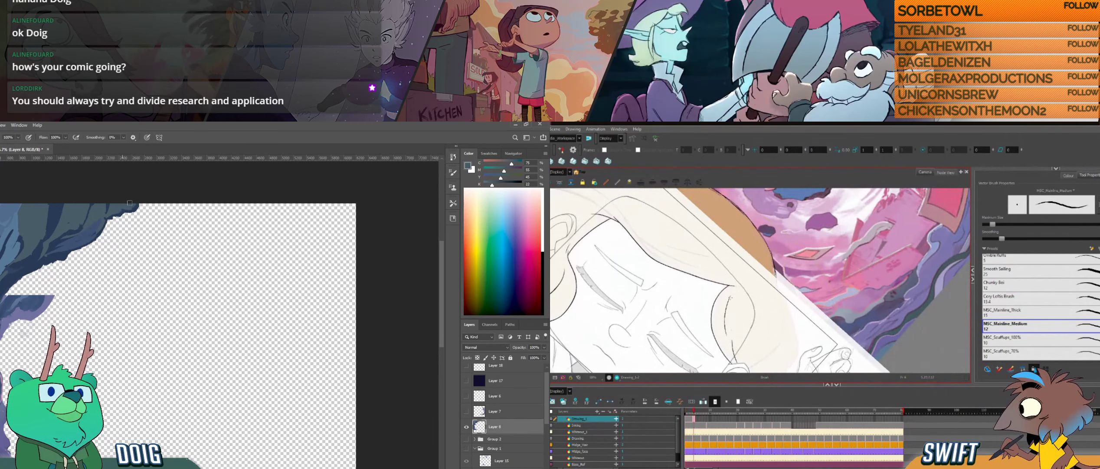
{"action": "left_click", "coordinate": [75, 208], "text": "alt"}
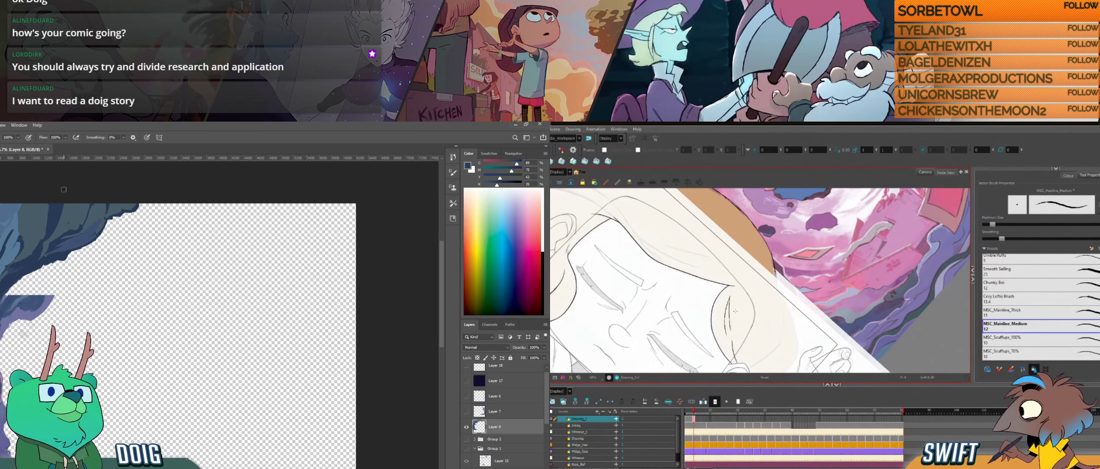
- Compare the short strand inside the side lock with the neighbouring drawing and refine its lower end near the ear
{"action": "key", "text": "f"}
{"action": "key", "text": "g"}
{"action": "left_click_drag", "start_coordinate": [742, 340], "coordinate": [741, 312]}
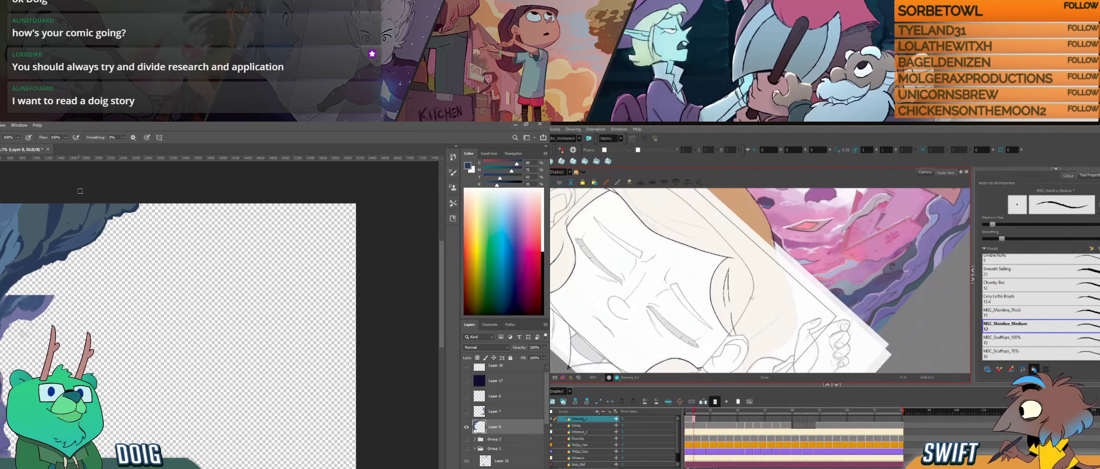
{"action": "key", "text": "f"}
{"action": "key", "text": "g"}
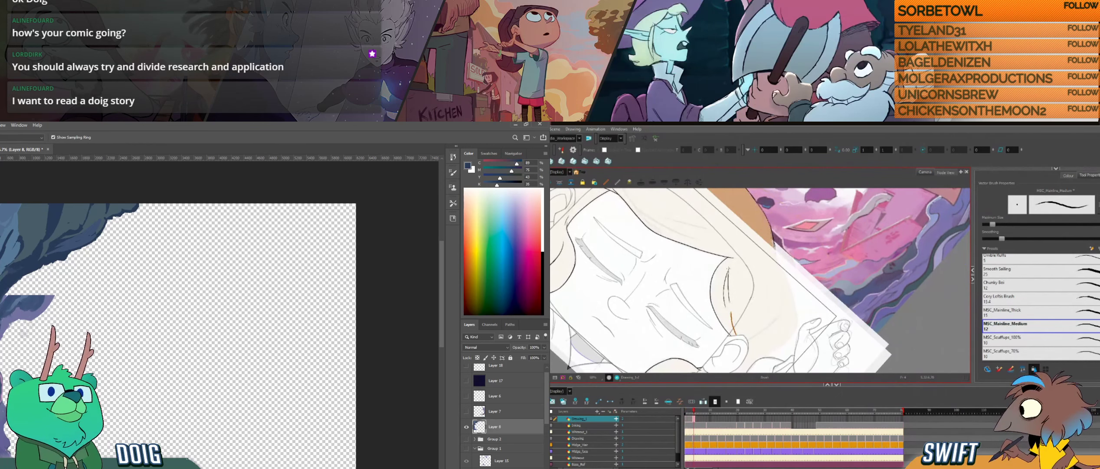
{"action": "left_click_drag", "start_coordinate": [728, 292], "coordinate": [734, 333]}
- Lasso the upper rock in Photoshop and try another hair strand above the ear in Harmony, undoing the stroke
{"action": "key", "text": "l"}
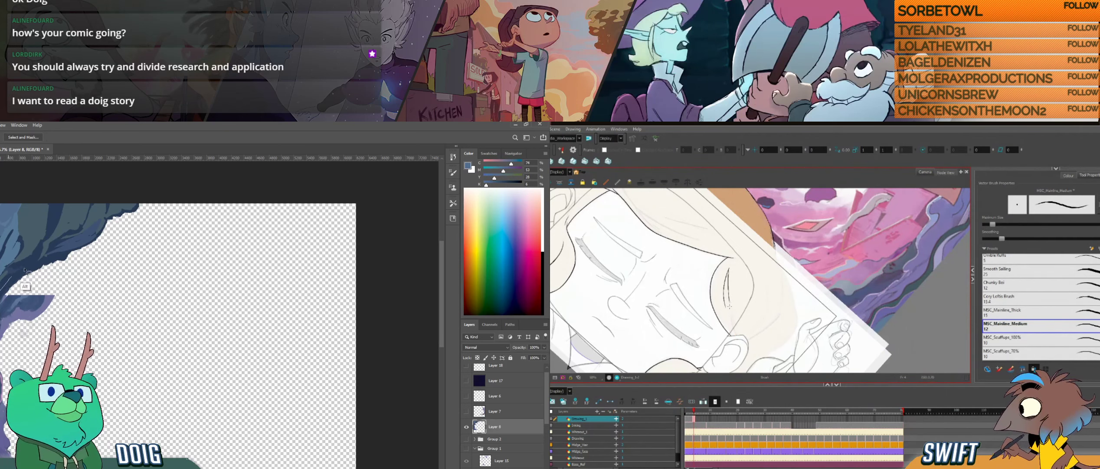
{"action": "mouse_move", "coordinate": [25, 270]}
{"action": "left_mouse_down"}
{"action": "mouse_move", "coordinate": [69, 257]}
{"action": "mouse_move", "coordinate": [140, 206]}
{"action": "mouse_move", "coordinate": [138, 194]}
{"action": "mouse_move", "coordinate": [65, 176]}
{"action": "left_mouse_up"}
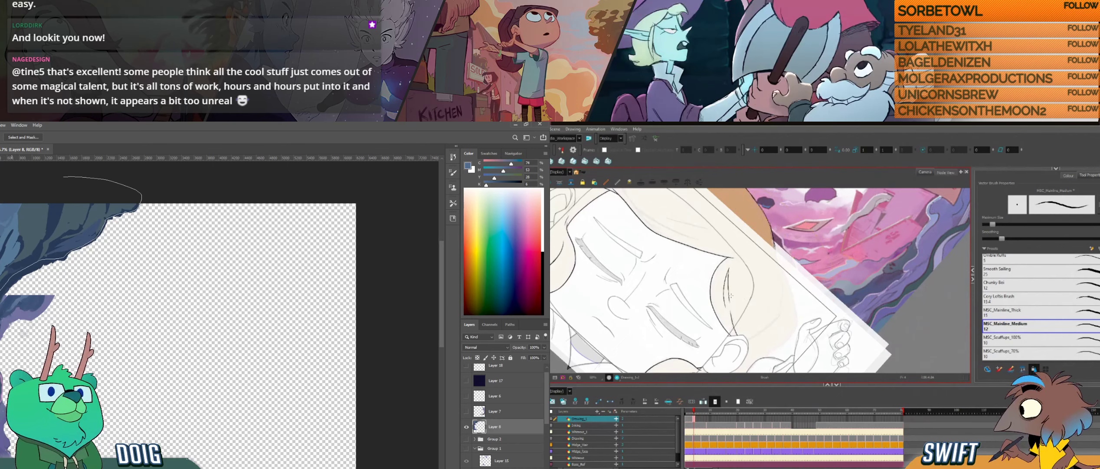
{"action": "mouse_move", "coordinate": [731, 295]}
{"action": "left_mouse_down"}
{"action": "mouse_move", "coordinate": [750, 312]}
{"action": "mouse_move", "coordinate": [814, 296]}
{"action": "mouse_move", "coordinate": [770, 326]}
{"action": "mouse_move", "coordinate": [779, 311]}
{"action": "left_mouse_up"}
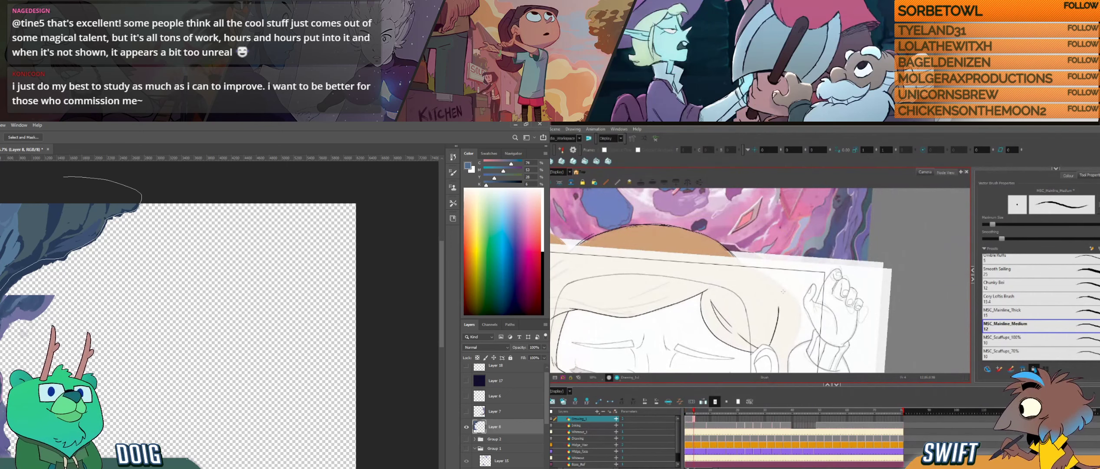
{"action": "key", "text": "comma"}
{"action": "key", "text": "period"}
{"action": "key", "text": "comma"}
{"action": "key", "text": "period"}
{"action": "key", "text": "comma"}
{"action": "key", "text": "period"}
{"action": "key", "text": "ctrl+z"}
{"action": "key", "text": "b"}
- Sample a dark blue from the upper rock and apply a gradient across the lassoed area in Photoshop
{"action": "left_click", "coordinate": [21, 265], "text": "alt"}
{"action": "mouse_move", "coordinate": [754, 293]}
{"action": "left_mouse_down"}
{"action": "mouse_move", "coordinate": [797, 334]}
{"action": "mouse_move", "coordinate": [757, 360]}
{"action": "left_mouse_up"}
{"action": "key", "text": "g"}
{"action": "key", "text": "ctrl+z"}
{"action": "left_click_drag", "start_coordinate": [1, 191], "coordinate": [36, 334]}
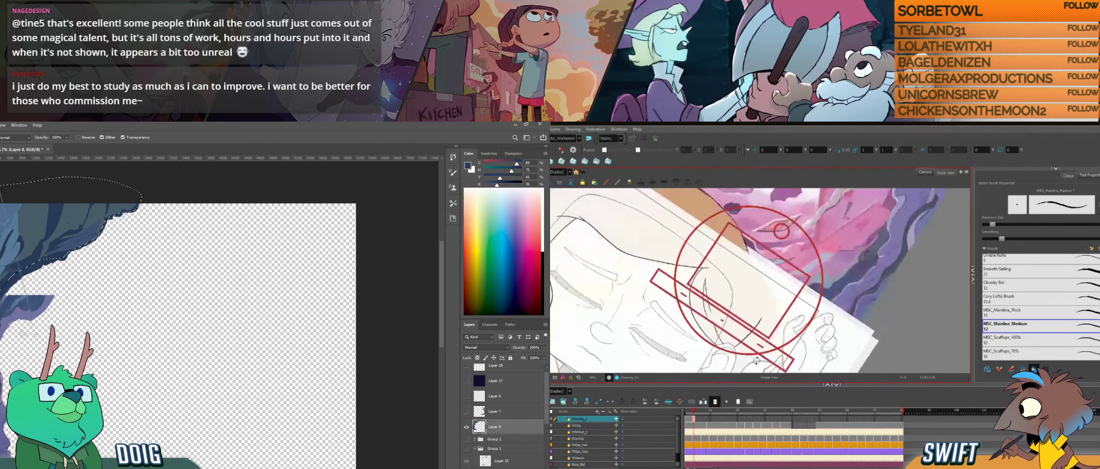
{"action": "left_click_drag", "start_coordinate": [756, 360], "coordinate": [739, 360]}
{"action": "left_click_drag", "start_coordinate": [36, 334], "coordinate": [36, 336]}
- Add another gradient down the selected upper rock in Photoshop and ink a short strand above the ear in Harmony
{"action": "left_click_drag", "start_coordinate": [741, 317], "coordinate": [739, 334]}
{"action": "key", "text": "comma"}
{"action": "key", "text": "period"}
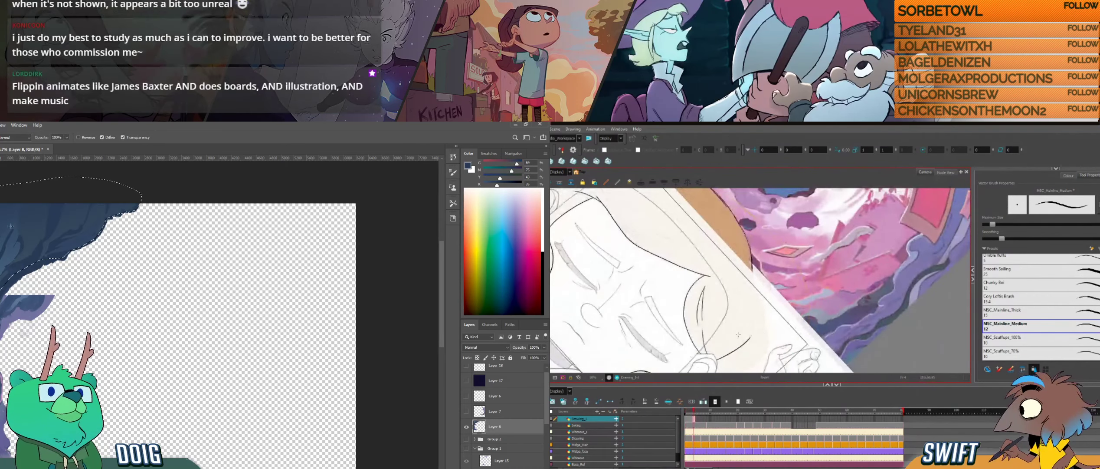
{"action": "key", "text": "ctrl+z"}
{"action": "left_click_drag", "start_coordinate": [18, 195], "coordinate": [46, 269]}
{"action": "mouse_move", "coordinate": [741, 306]}
{"action": "left_mouse_down"}
{"action": "mouse_move", "coordinate": [738, 335]}
{"action": "mouse_move", "coordinate": [780, 313]}
{"action": "mouse_move", "coordinate": [766, 283]}
{"action": "left_mouse_up"}
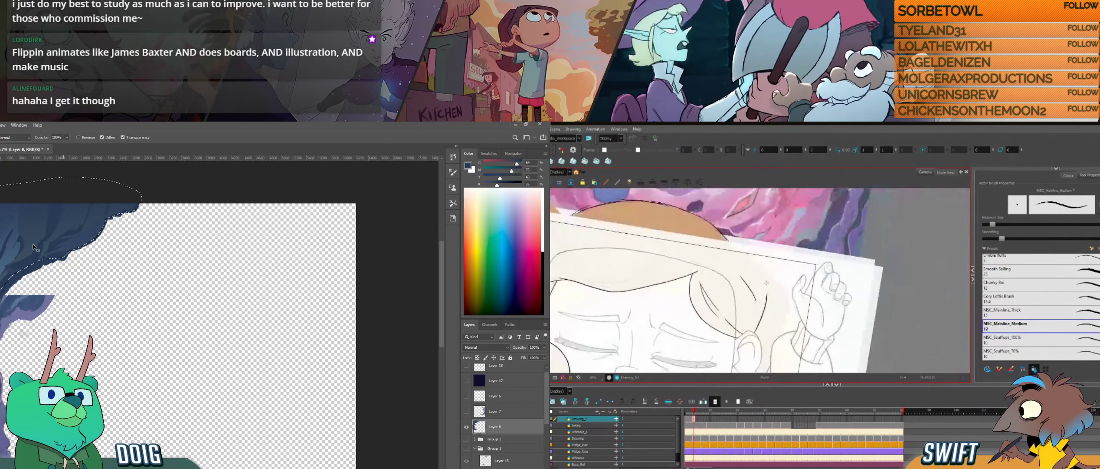
- Select the short strand just above the ear and adjust its position and shape toward the ear
{"action": "left_click", "coordinate": [756, 309]}
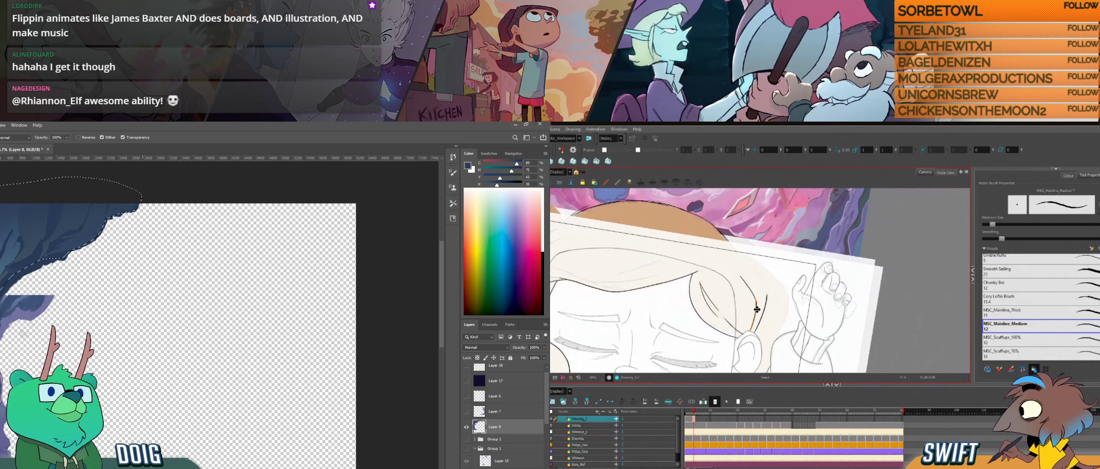
{"action": "left_click_drag", "start_coordinate": [775, 336], "coordinate": [783, 327]}
{"action": "left_click", "coordinate": [762, 319]}
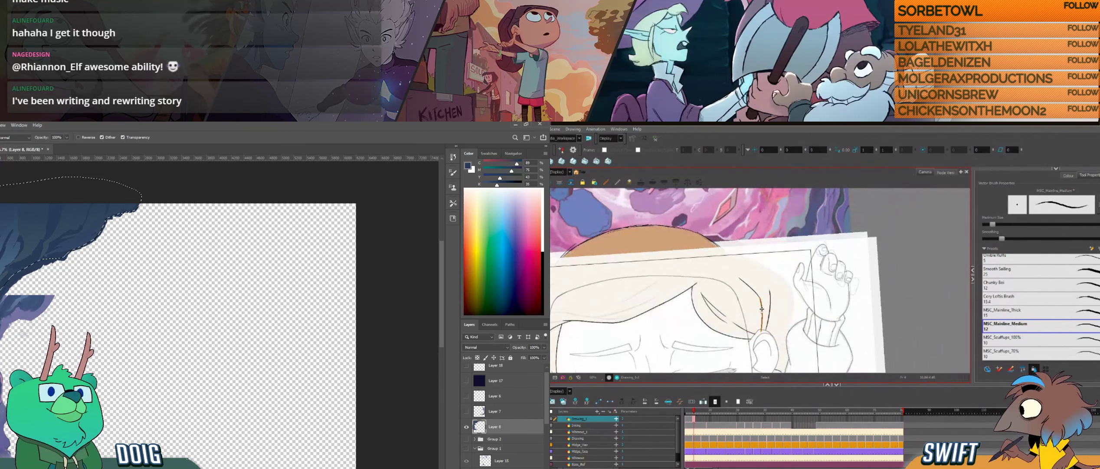
{"action": "left_click", "coordinate": [774, 335]}
{"action": "left_click", "coordinate": [763, 326]}
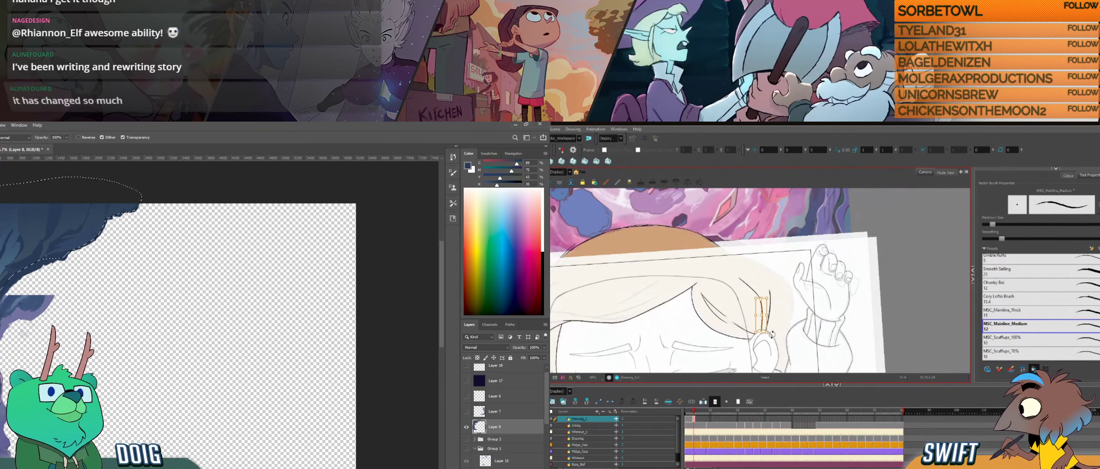
{"action": "left_click", "coordinate": [781, 326]}
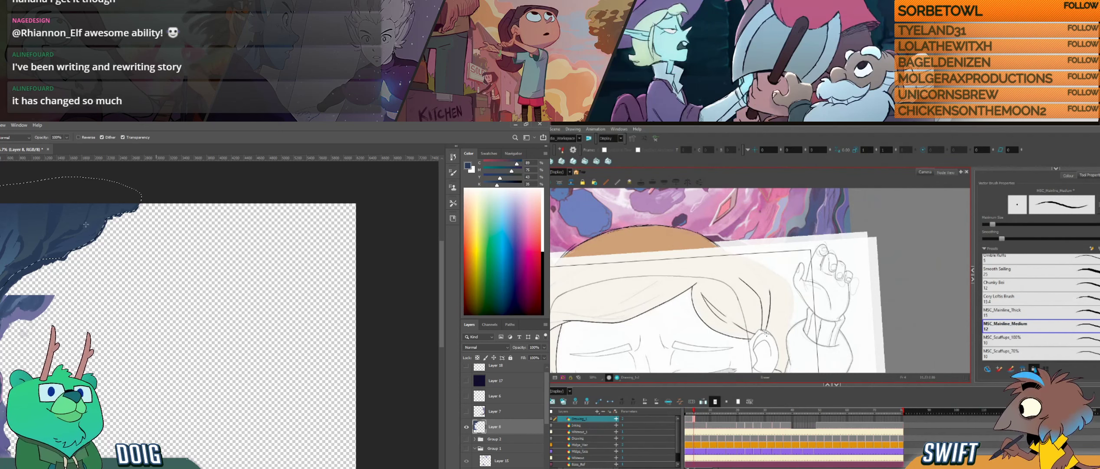
- Compare the hair strands above the ear with the neighbouring Harmony drawings
{"action": "key", "text": "f"}
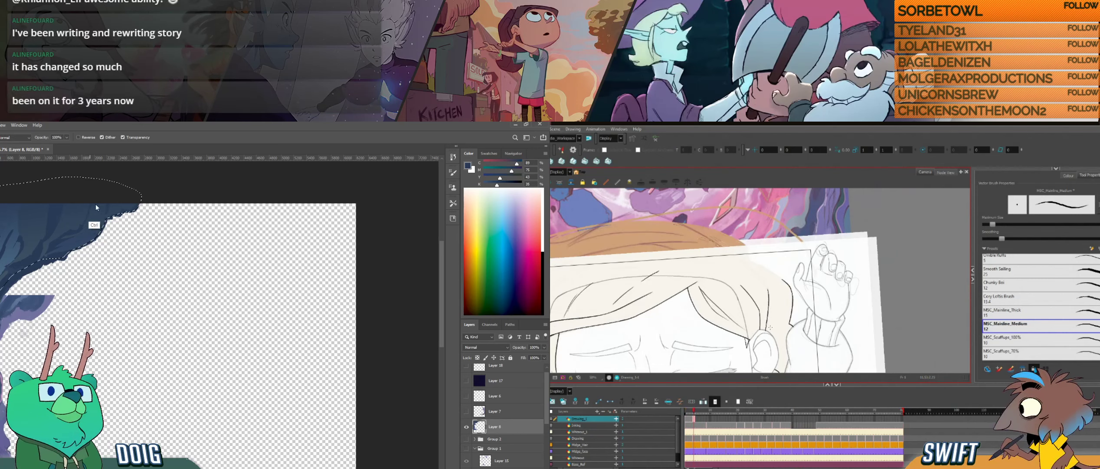
{"action": "key", "text": "g"}
{"action": "key", "text": "f"}
{"action": "key", "text": "g"}
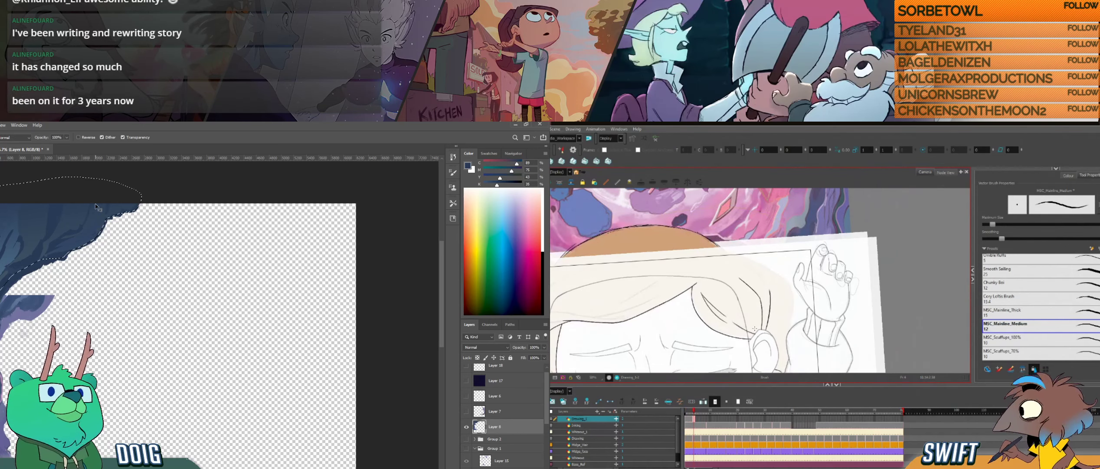
{"action": "left_click_drag", "start_coordinate": [703, 341], "coordinate": [771, 282]}
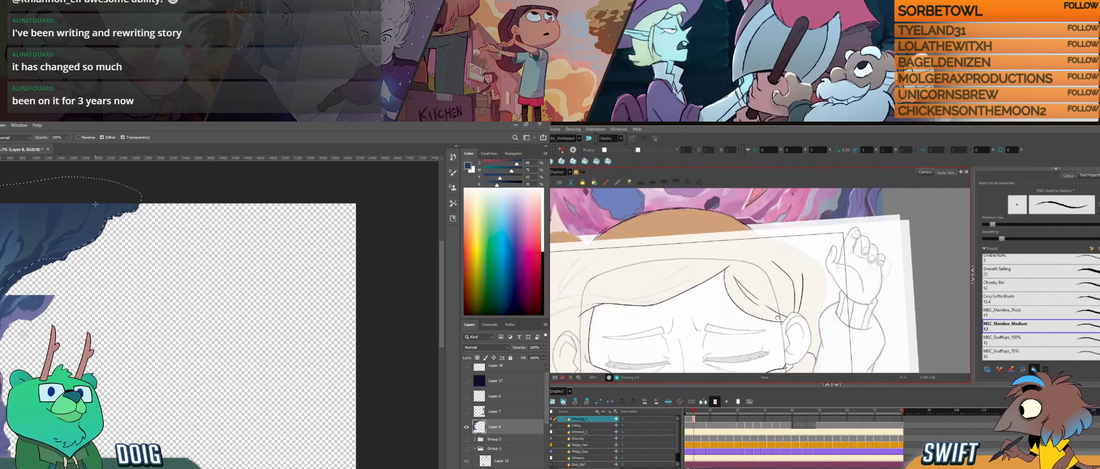
{"action": "mouse_move", "coordinate": [745, 321]}
{"action": "left_mouse_down"}
{"action": "mouse_move", "coordinate": [757, 295]}
{"action": "mouse_move", "coordinate": [755, 308]}
{"action": "left_mouse_up"}
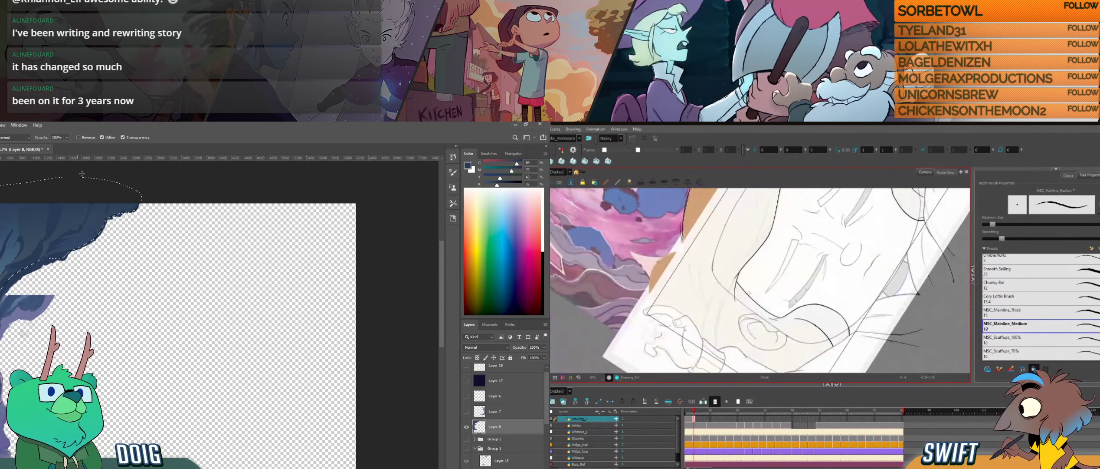
{"action": "key", "text": "f"}
{"action": "key", "text": "g"}
- Ink the strand curving from the ear toward the hairline, adjust its upper end, and clear the rock selection in Photoshop
{"action": "left_click_drag", "start_coordinate": [718, 354], "coordinate": [729, 279]}
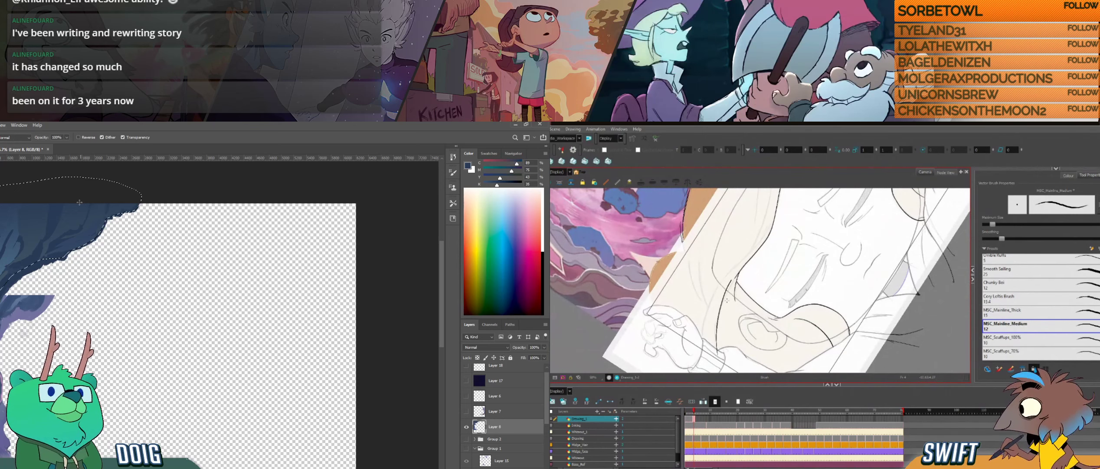
{"action": "key", "text": "ctrl+z"}
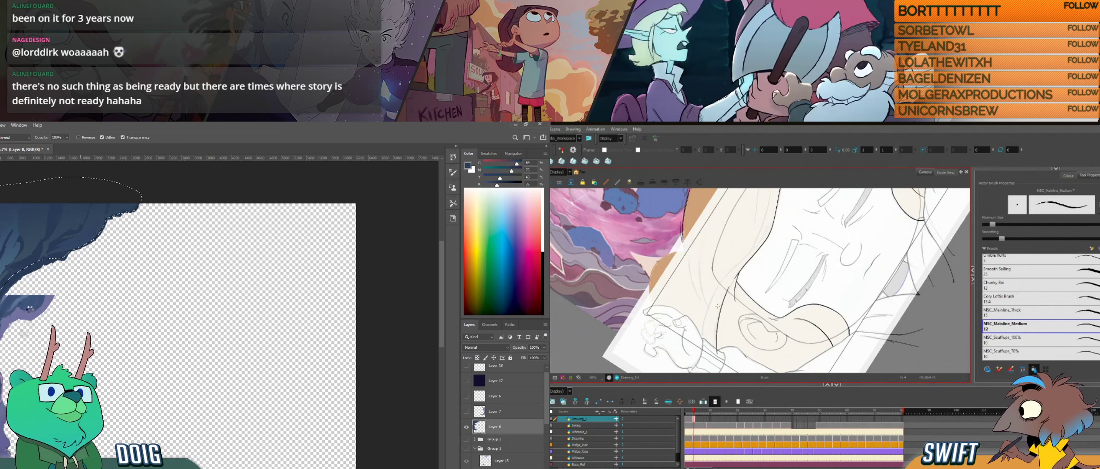
{"action": "key", "text": "ctrl+d"}
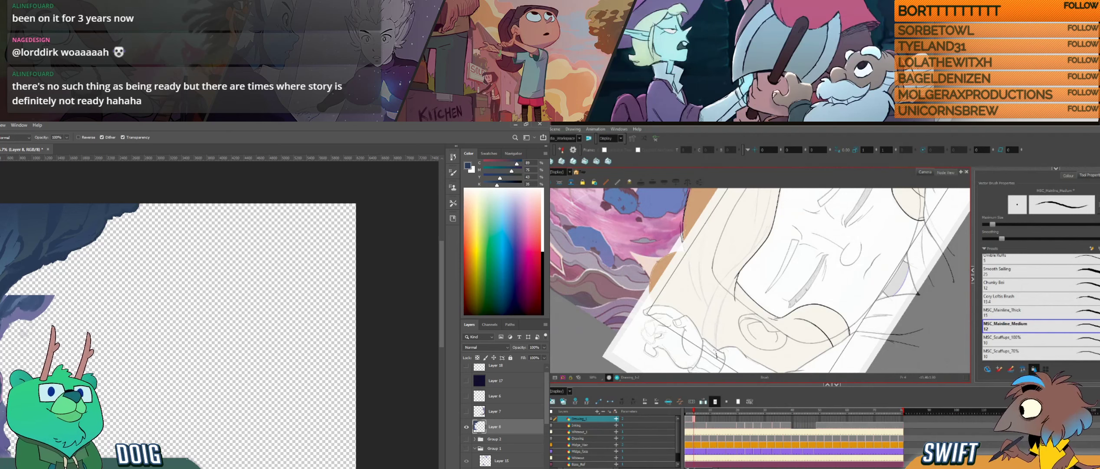
{"action": "left_click_drag", "start_coordinate": [716, 355], "coordinate": [739, 274]}
{"action": "key", "text": "i"}
{"action": "key", "text": "ctrl+z"}
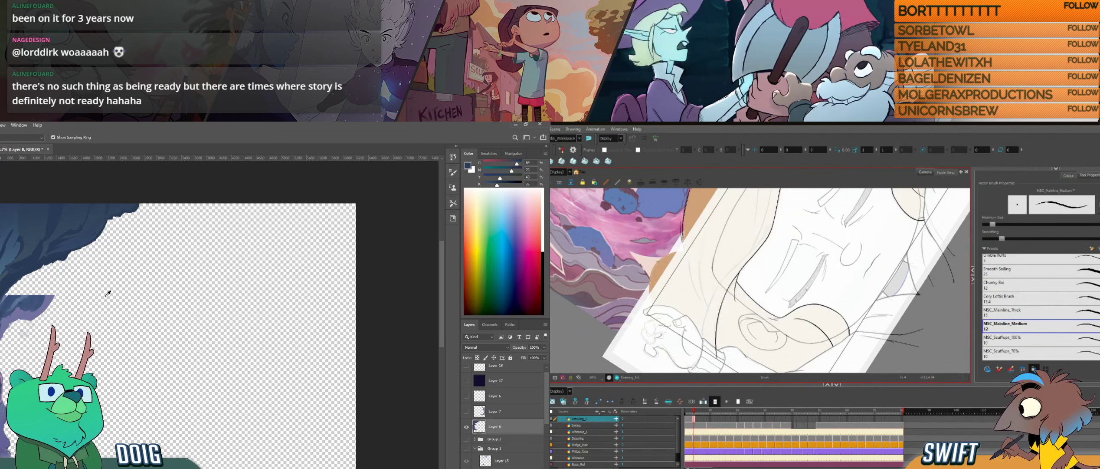
{"action": "key", "text": "ctrl"}
{"action": "left_click_drag", "start_coordinate": [741, 272], "coordinate": [744, 271]}
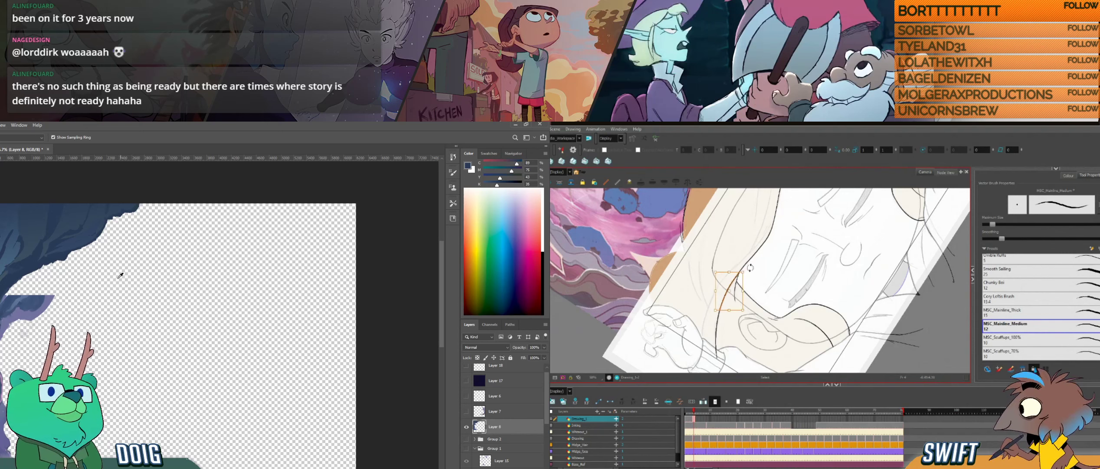
{"action": "left_click", "coordinate": [754, 264]}
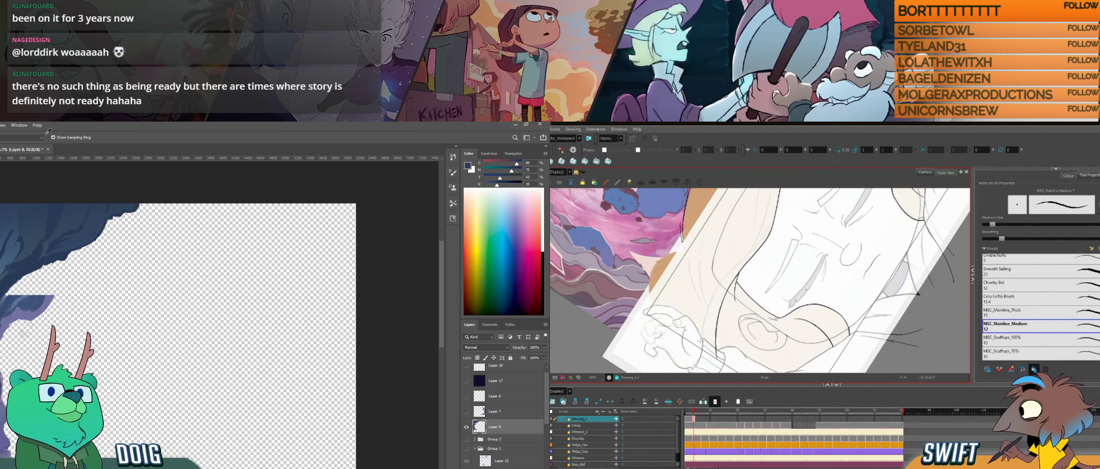
- Try alternative strokes for the outer strand beside the ear, undo them, and adjust the line with the Select tool
{"action": "left_click_drag", "start_coordinate": [700, 347], "coordinate": [710, 307]}
{"action": "key", "text": "ctrl+z"}
{"action": "mouse_move", "coordinate": [701, 344]}
{"action": "left_mouse_down"}
{"action": "mouse_move", "coordinate": [719, 278]}
{"action": "mouse_move", "coordinate": [712, 301]}
{"action": "left_mouse_up"}
{"action": "key", "text": "ctrl+z"}
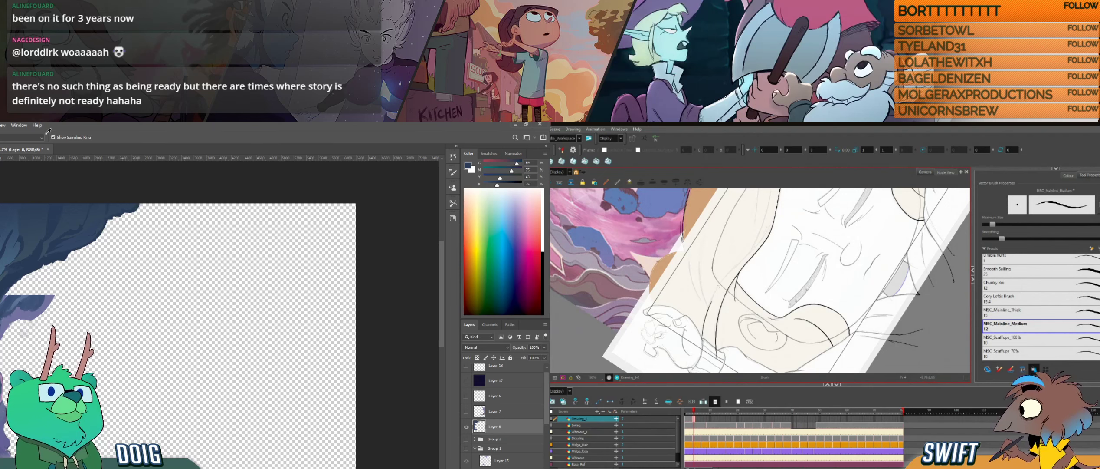
{"action": "key", "text": "alt+s"}
{"action": "left_click", "coordinate": [712, 301]}
{"action": "left_click", "coordinate": [717, 300]}
{"action": "left_click", "coordinate": [711, 303]}
{"action": "left_click", "coordinate": [721, 280]}
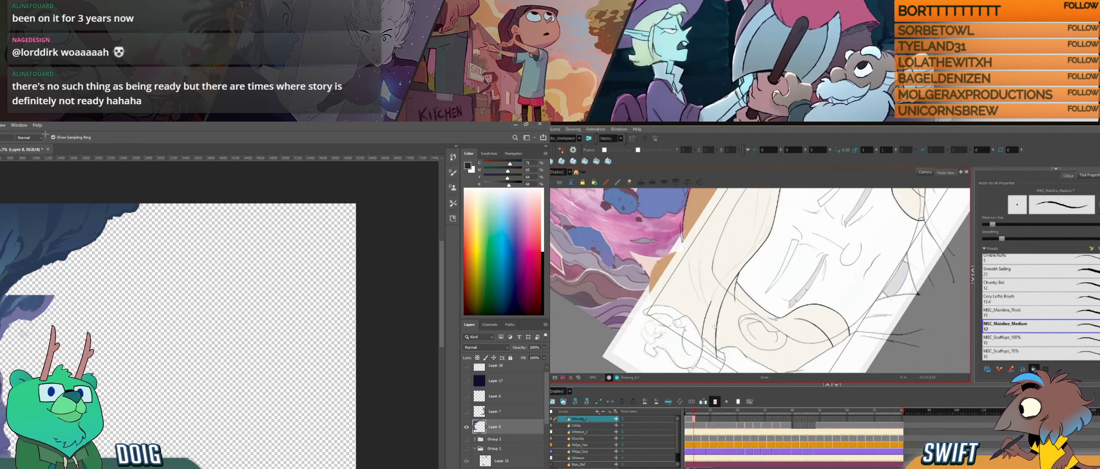
- Save the Photoshop background document and turn the Harmony canvas for inking the hairline
{"action": "key", "text": "ctrl+alt"}
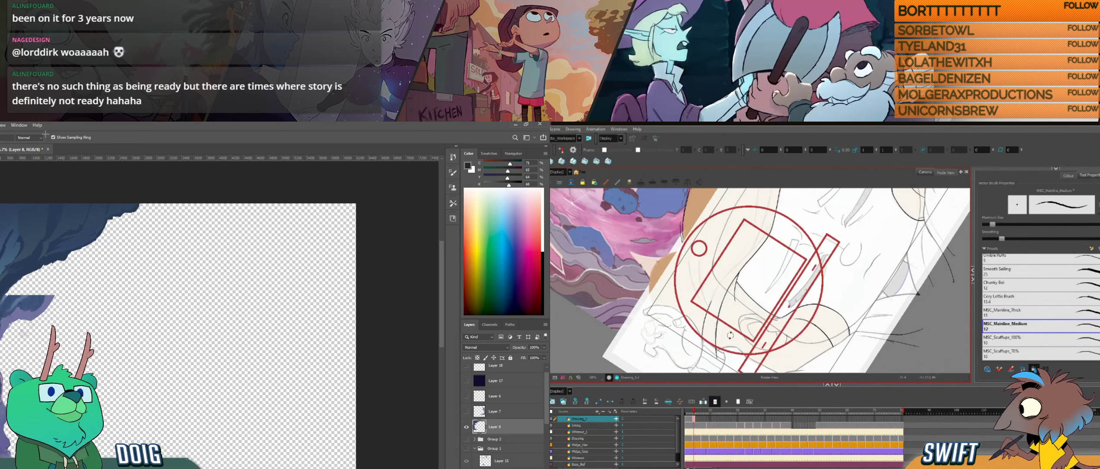
{"action": "left_click_drag", "start_coordinate": [731, 335], "coordinate": [746, 342]}
{"action": "key", "text": "ctrl+s"}
{"action": "key", "text": "space"}
{"action": "left_click_drag", "start_coordinate": [744, 283], "coordinate": [739, 323]}
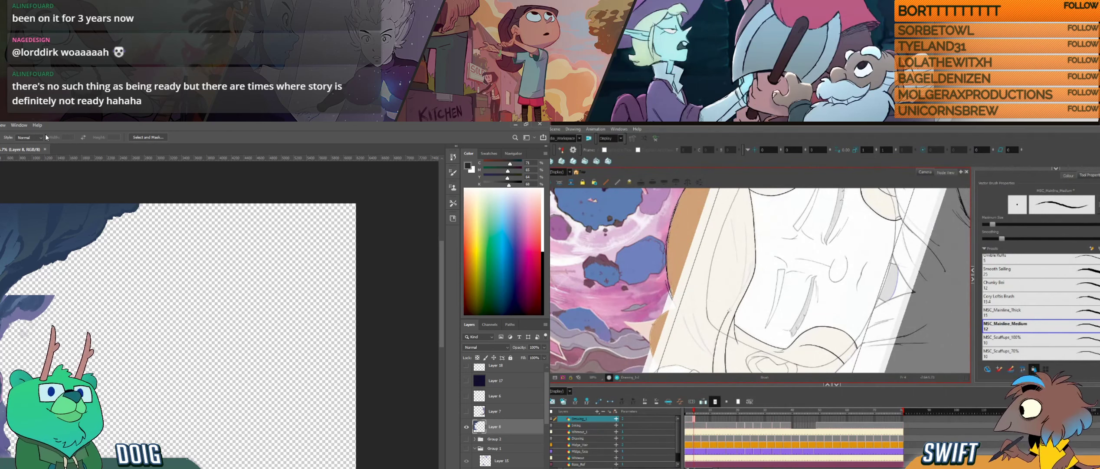
- Try to ink a strand down along the hairline beside the closed eye, undoing each stroke
{"action": "left_click_drag", "start_coordinate": [739, 292], "coordinate": [718, 234]}
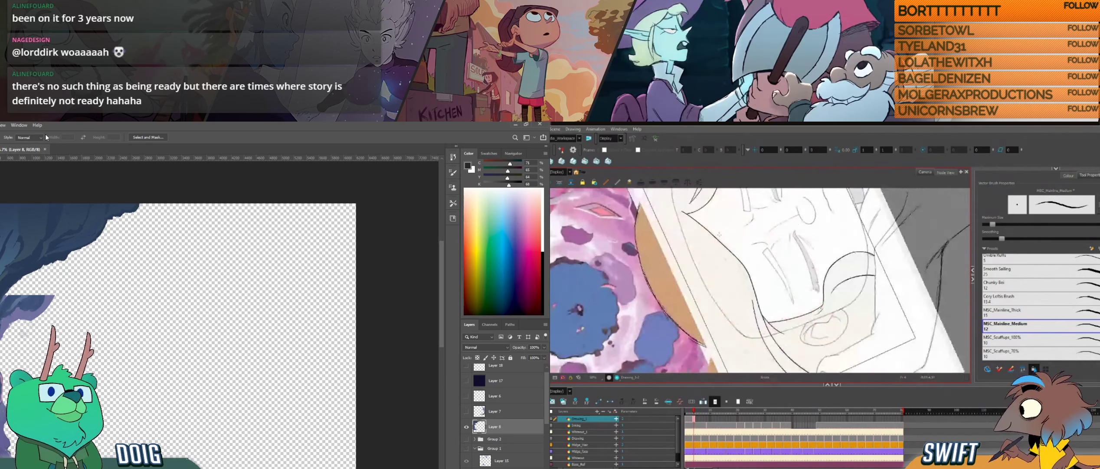
{"action": "left_click_drag", "start_coordinate": [741, 270], "coordinate": [746, 281]}
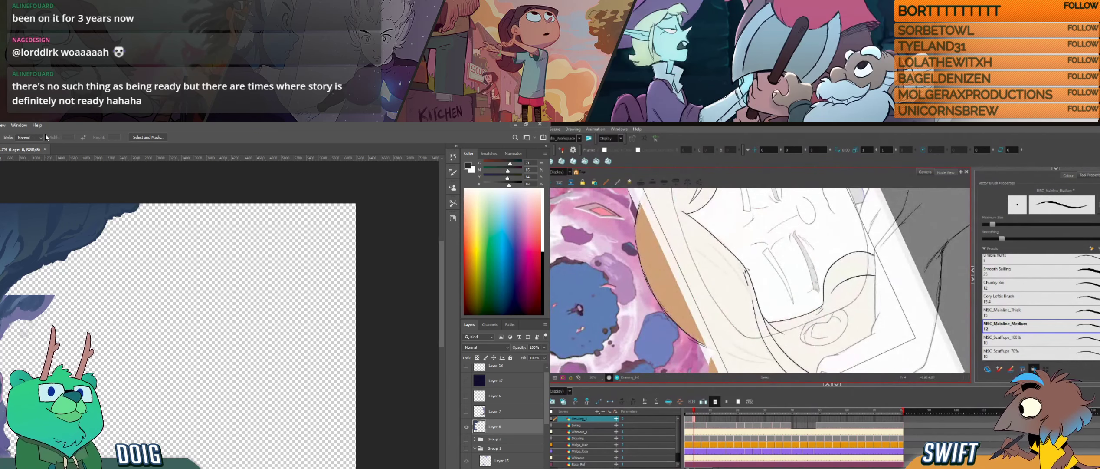
{"action": "key", "text": "ctrl+z"}
{"action": "key", "text": "alt+b"}
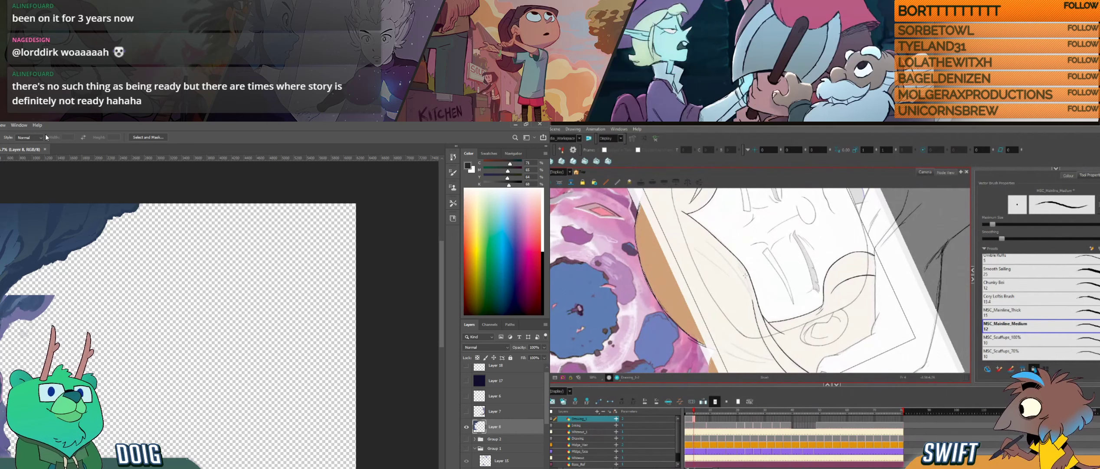
{"action": "mouse_move", "coordinate": [745, 275]}
{"action": "left_mouse_down"}
{"action": "mouse_move", "coordinate": [750, 295]}
{"action": "mouse_move", "coordinate": [787, 300]}
{"action": "mouse_move", "coordinate": [763, 371]}
{"action": "left_mouse_up"}
{"action": "key", "text": "ctrl+z"}
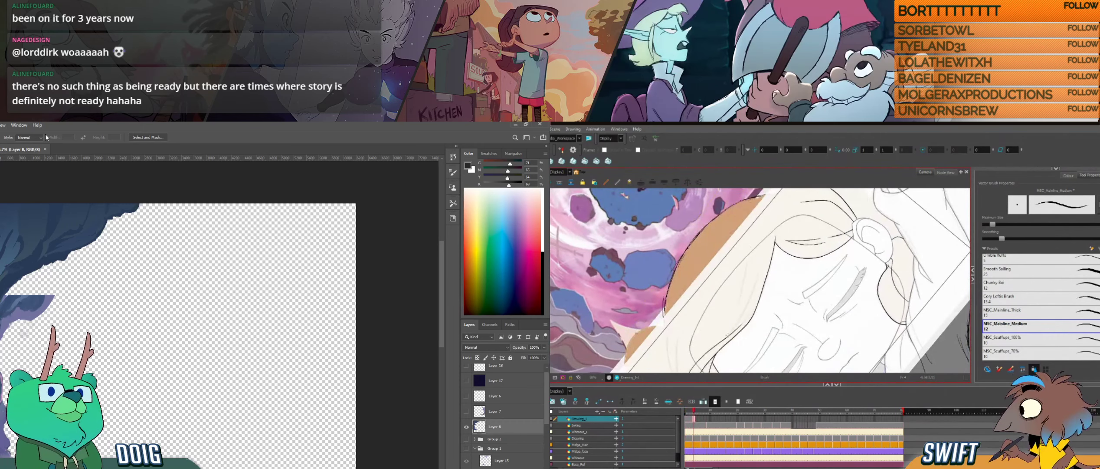
- Rework the long hair edge running down from the parting beside the forehead, undoing and redrawing its stroke
{"action": "left_click_drag", "start_coordinate": [730, 334], "coordinate": [753, 293]}
{"action": "key", "text": "ctrl+z"}
{"action": "left_click_drag", "start_coordinate": [729, 336], "coordinate": [754, 292]}
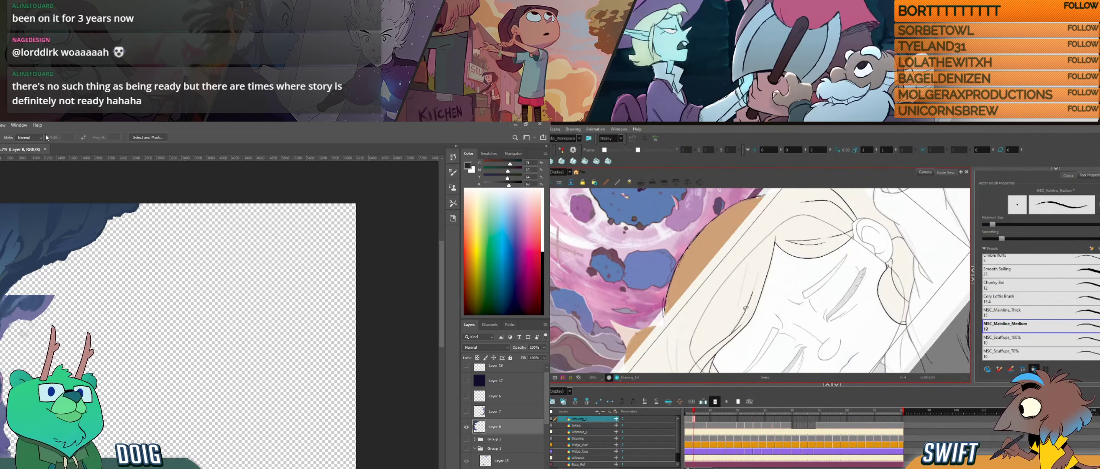
{"action": "key", "text": "ctrl+z"}
{"action": "left_click_drag", "start_coordinate": [741, 333], "coordinate": [727, 239]}
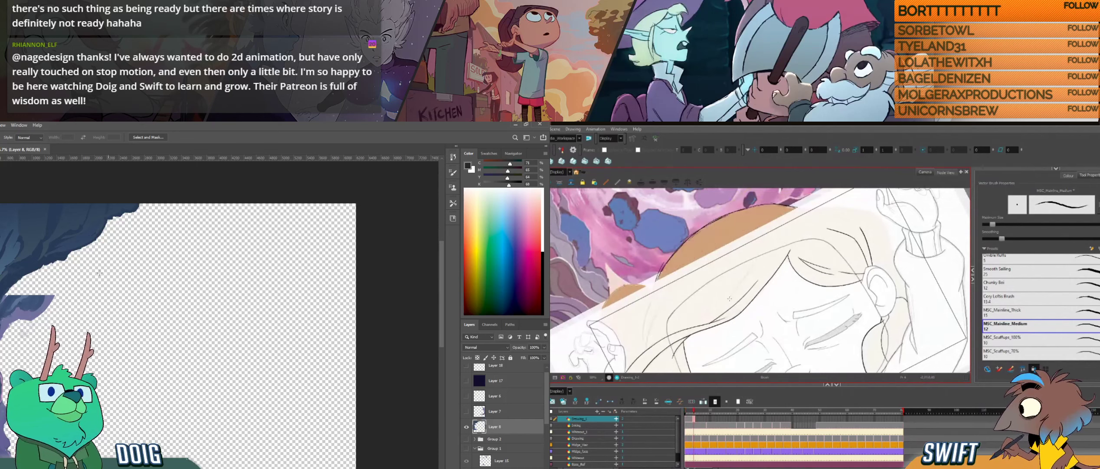
- Sample blue and lavender tones from the cave rocks and brush them along the lower edge of the overhang in Photoshop
{"action": "key", "text": "i"}
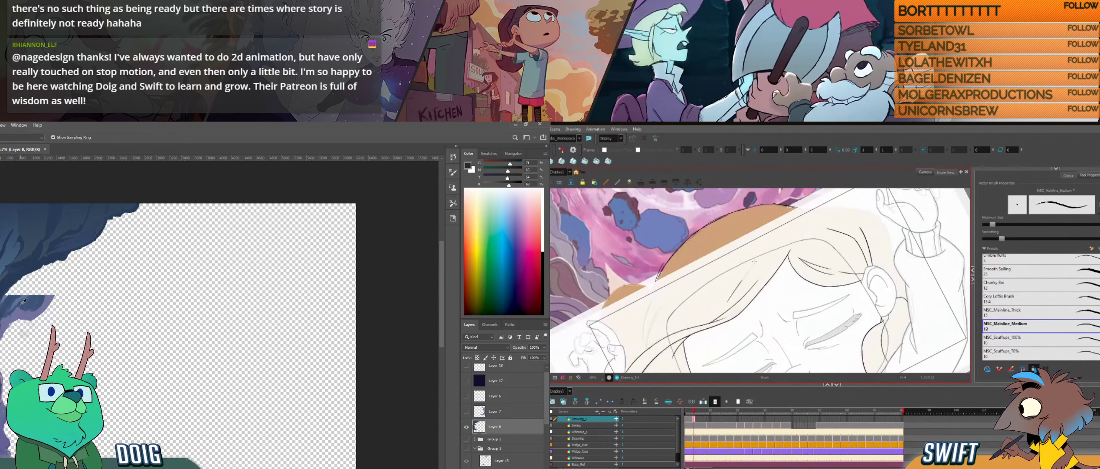
{"action": "left_click", "coordinate": [5, 302]}
{"action": "key", "text": "b"}
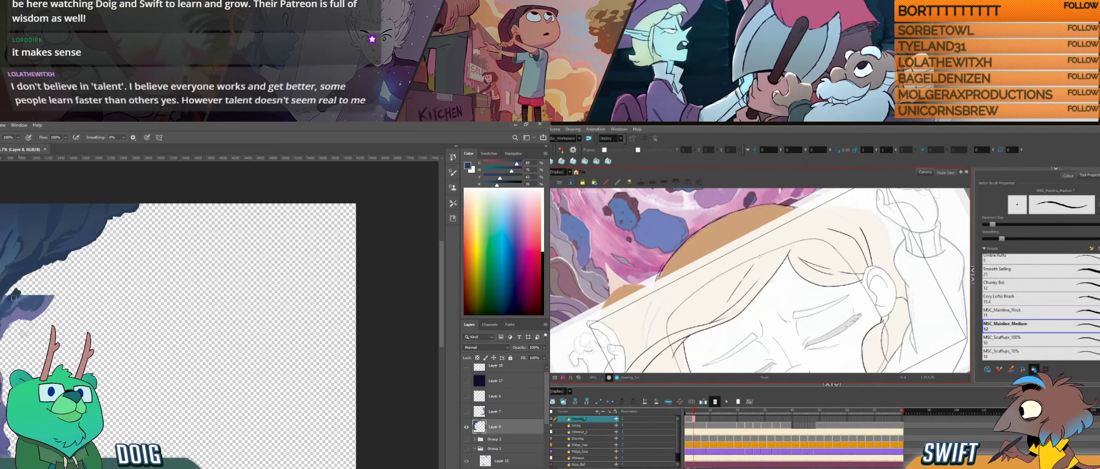
{"action": "left_click_drag", "start_coordinate": [21, 288], "coordinate": [6, 298]}
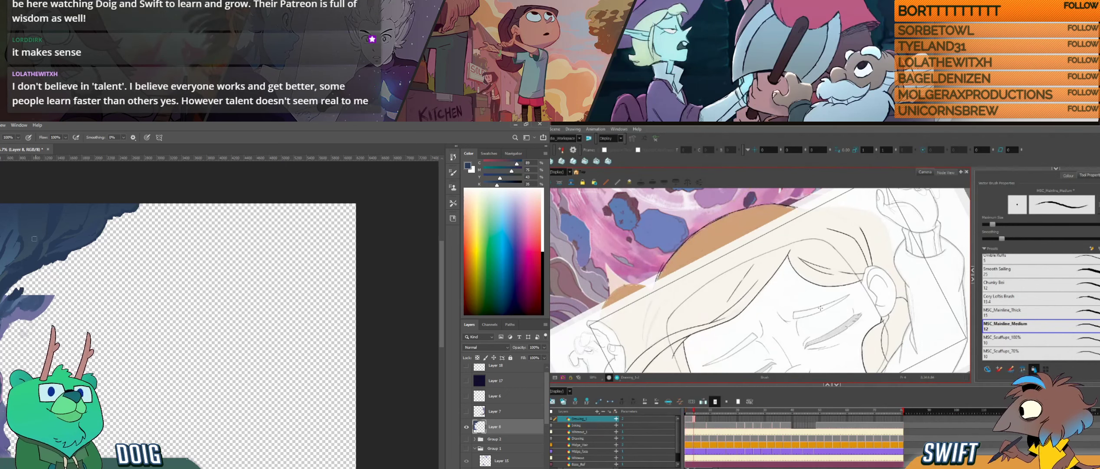
{"action": "left_click", "coordinate": [6, 290], "text": "alt"}
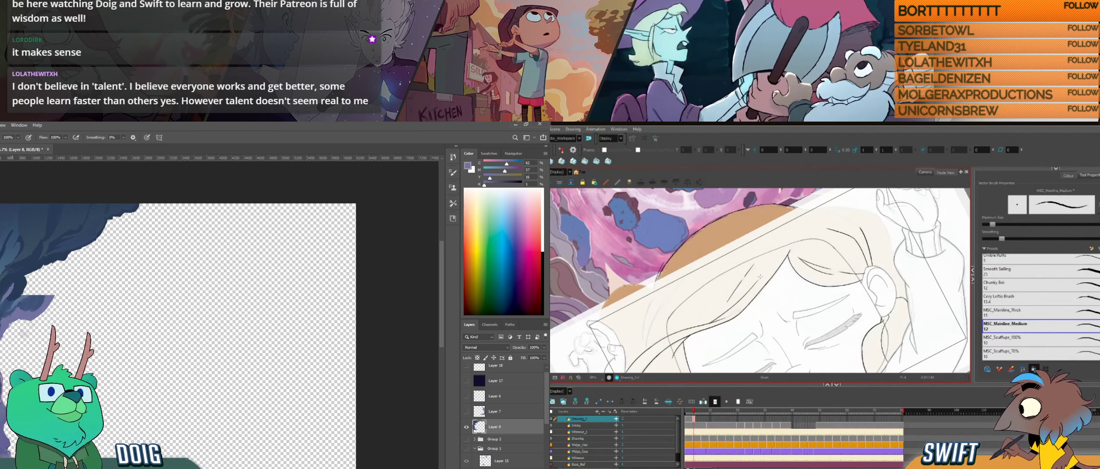
{"action": "left_click", "coordinate": [12, 289], "text": "alt"}
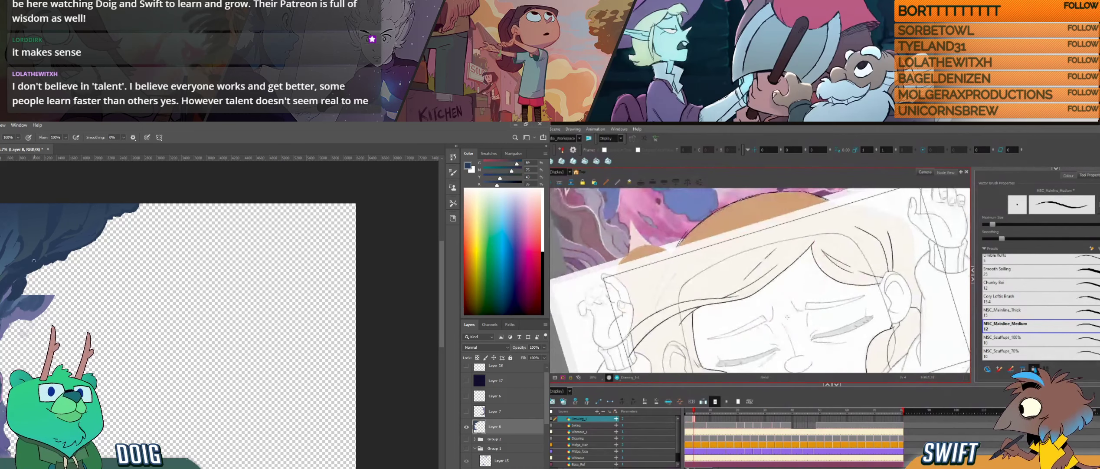
- Paint additional blue shading strokes across the dark rock mass of the upper overhang
{"action": "left_click_drag", "start_coordinate": [17, 258], "coordinate": [25, 240]}
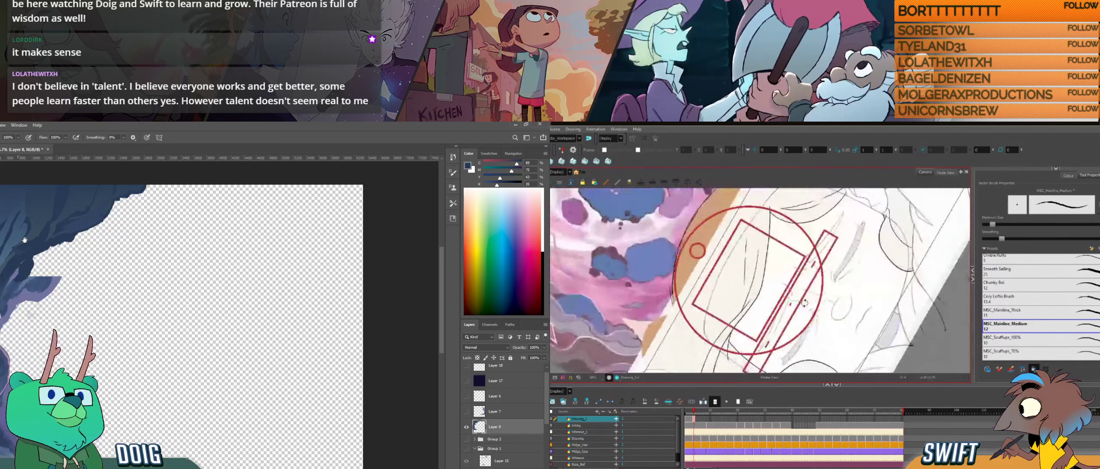
{"action": "left_click", "coordinate": [52, 228], "text": "alt"}
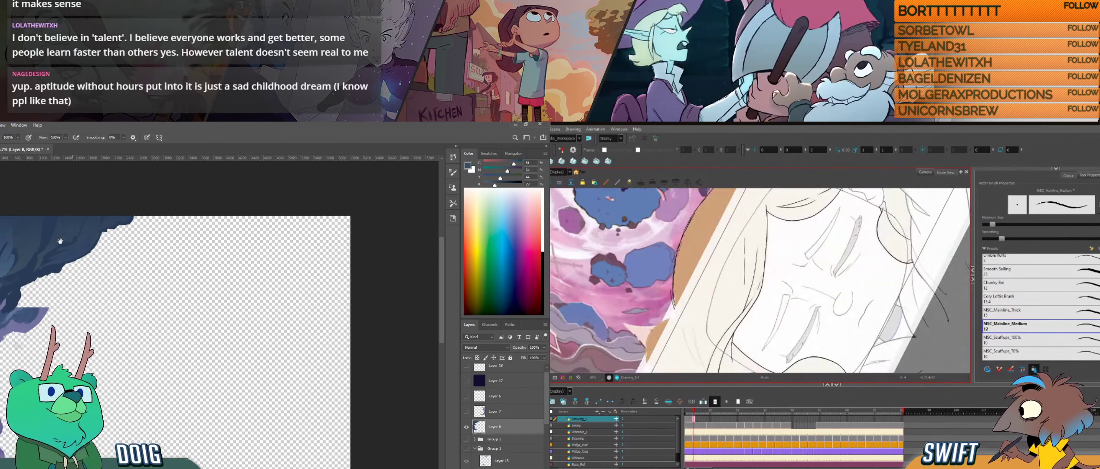
{"action": "left_click_drag", "start_coordinate": [68, 195], "coordinate": [56, 226]}
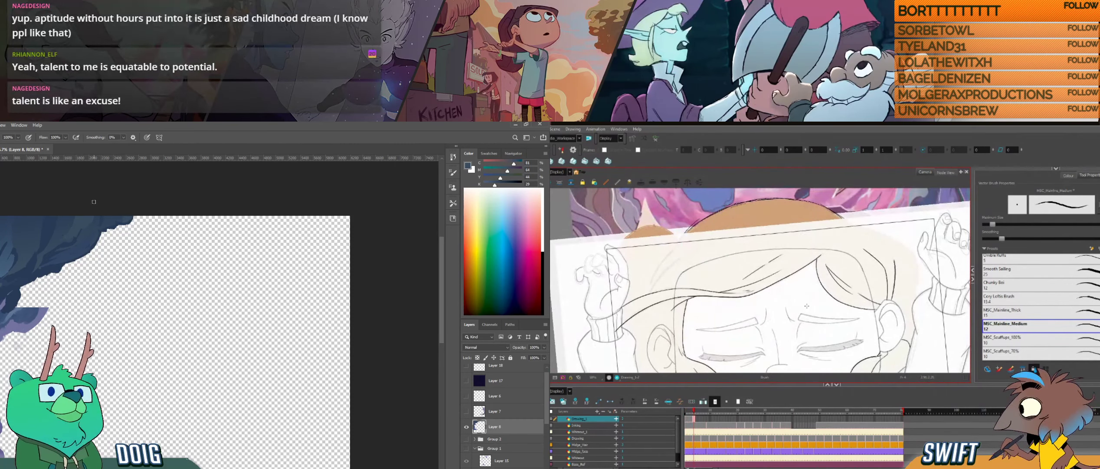
{"action": "left_click_drag", "start_coordinate": [58, 249], "coordinate": [106, 243]}
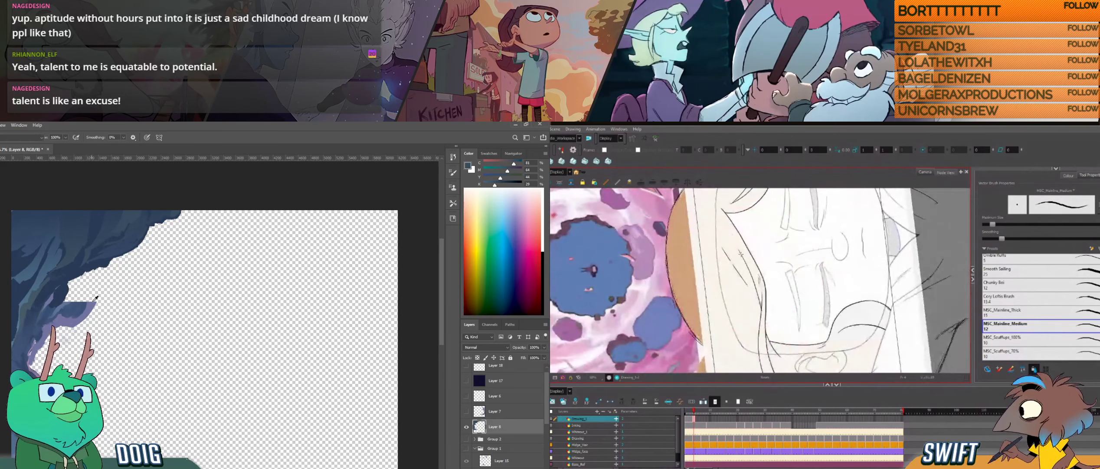
- Paint a curved lavender rock edge below the overhang and fill the gap behind it with sampled blue tones
{"action": "left_click", "coordinate": [87, 297], "text": "alt"}
{"action": "left_click_drag", "start_coordinate": [88, 297], "coordinate": [98, 271]}
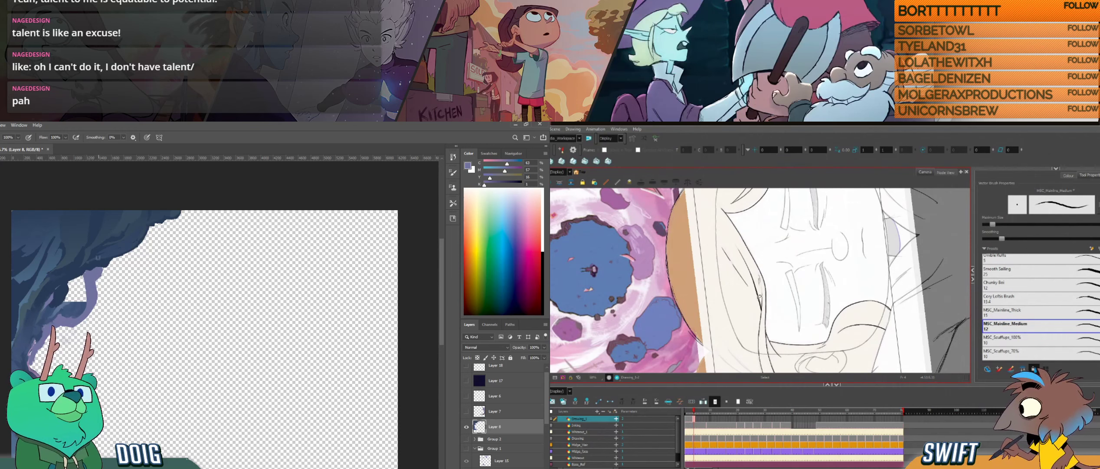
{"action": "left_click_drag", "start_coordinate": [65, 303], "coordinate": [86, 291]}
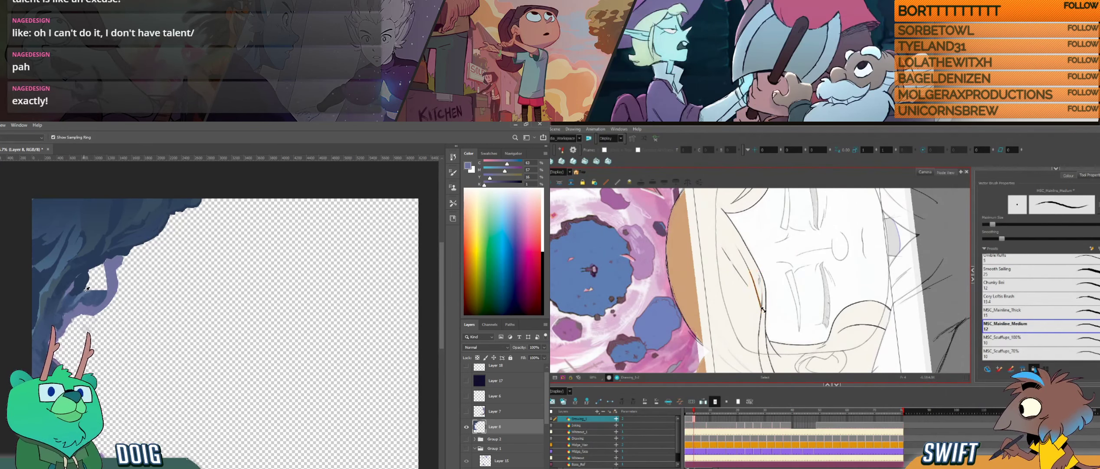
{"action": "left_click", "coordinate": [85, 290], "text": "alt"}
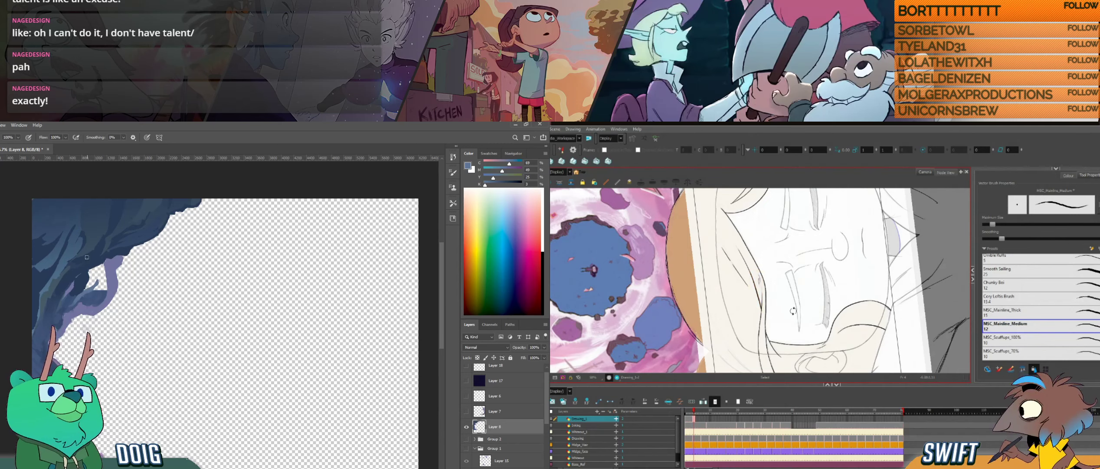
{"action": "left_click_drag", "start_coordinate": [793, 311], "coordinate": [766, 332]}
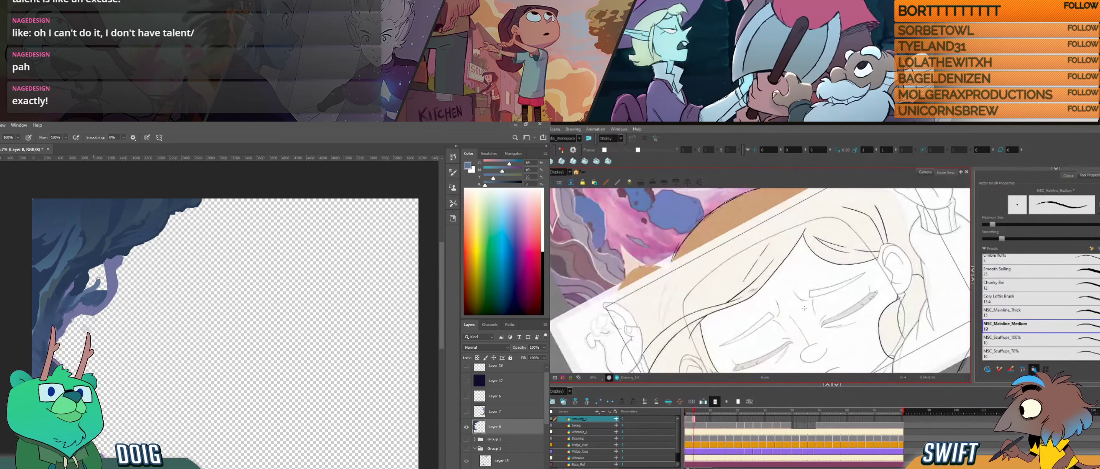
{"action": "left_click", "coordinate": [99, 278], "text": "alt"}
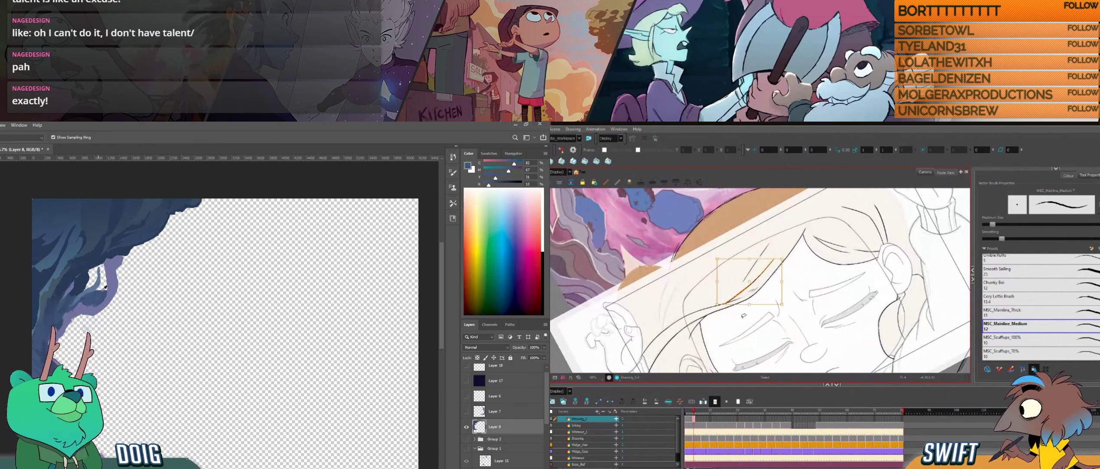
- Reshape the hair-edge stroke beside the forehead in Harmony from a rotated view and check it against the neighbouring drawing
{"action": "key", "text": "ctrl+alt"}
{"action": "left_click_drag", "start_coordinate": [736, 334], "coordinate": [765, 315]}
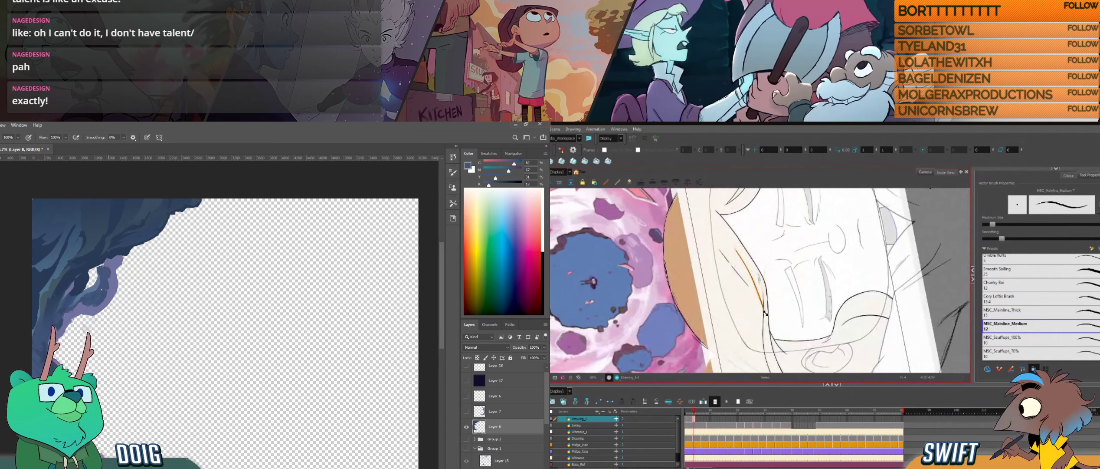
{"action": "key", "text": "ctrl+alt"}
{"action": "left_click_drag", "start_coordinate": [805, 315], "coordinate": [770, 349]}
{"action": "key", "text": "ctrl+alt"}
{"action": "key", "text": "ctrl+alt"}
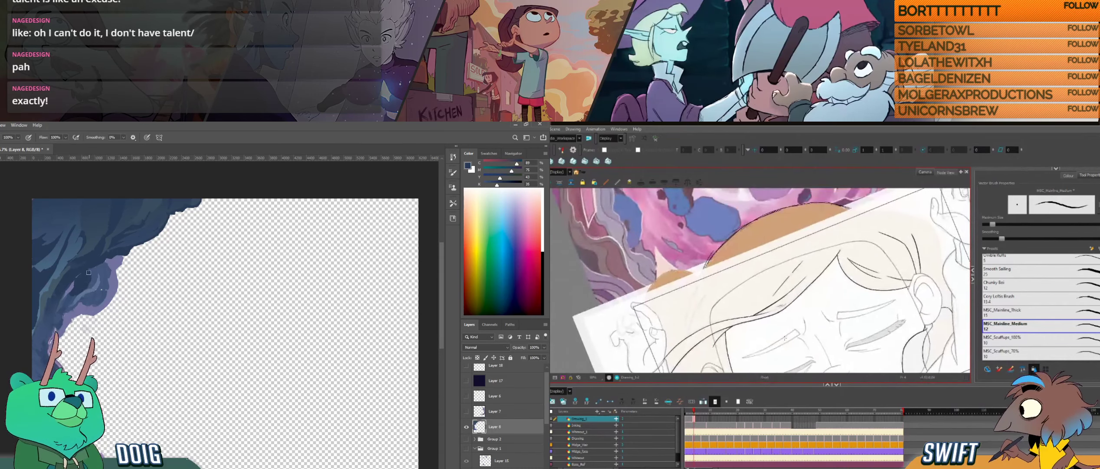
{"action": "key", "text": "ctrl+alt"}
{"action": "key", "text": "f"}
{"action": "key", "text": "g"}
{"action": "key", "text": "f"}
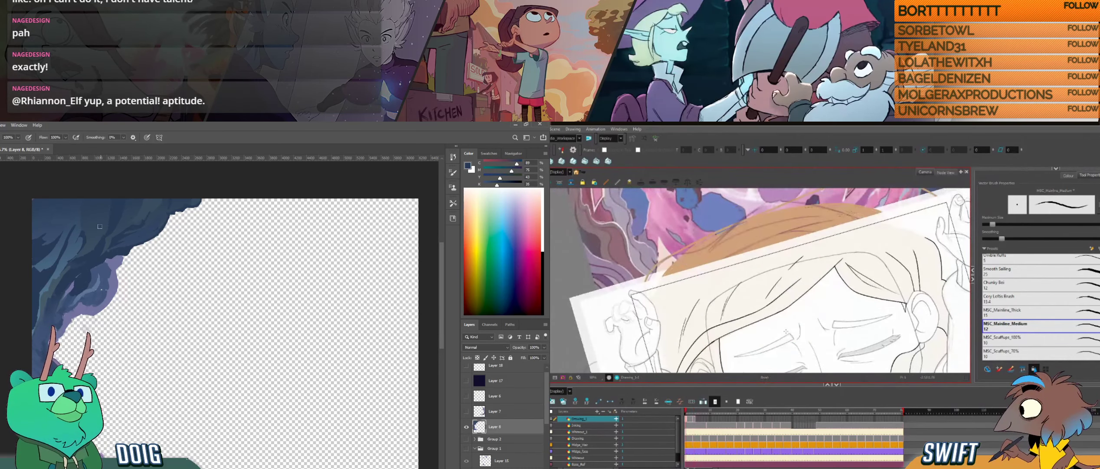
{"action": "key", "text": "g"}
{"action": "key", "text": "f"}
{"action": "key", "text": "g"}
- Adjust the strand running down from the parting with the Select tool, compare adjacent drawings, and shade the Photoshop rock wall
{"action": "key", "text": "alt+s"}
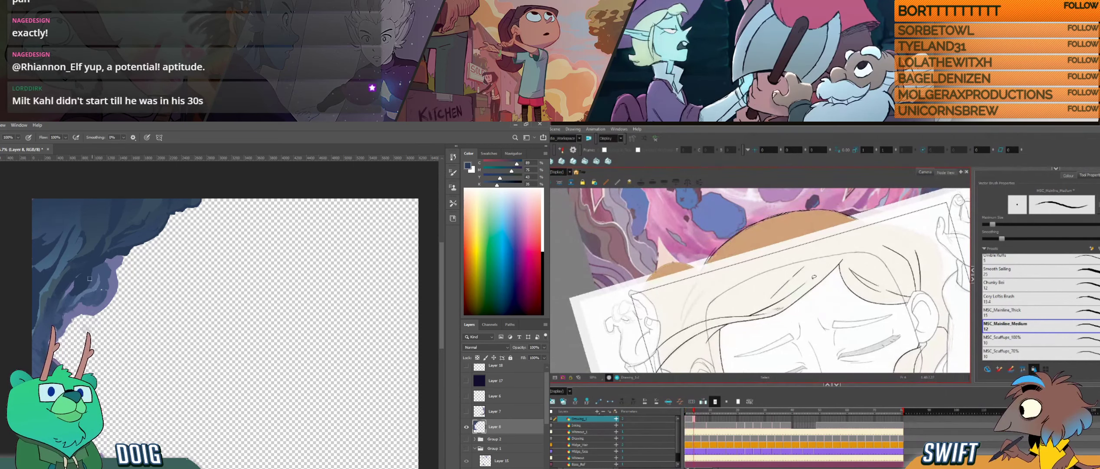
{"action": "left_click", "coordinate": [810, 281]}
{"action": "left_click_drag", "start_coordinate": [75, 237], "coordinate": [82, 260]}
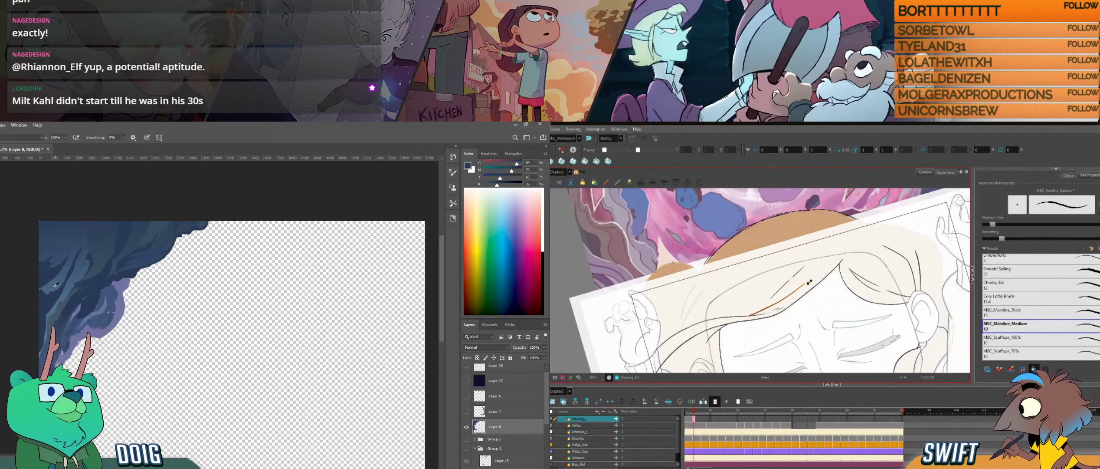
{"action": "left_click", "coordinate": [50, 288], "text": "alt"}
{"action": "left_click", "coordinate": [821, 273]}
{"action": "key", "text": "f"}
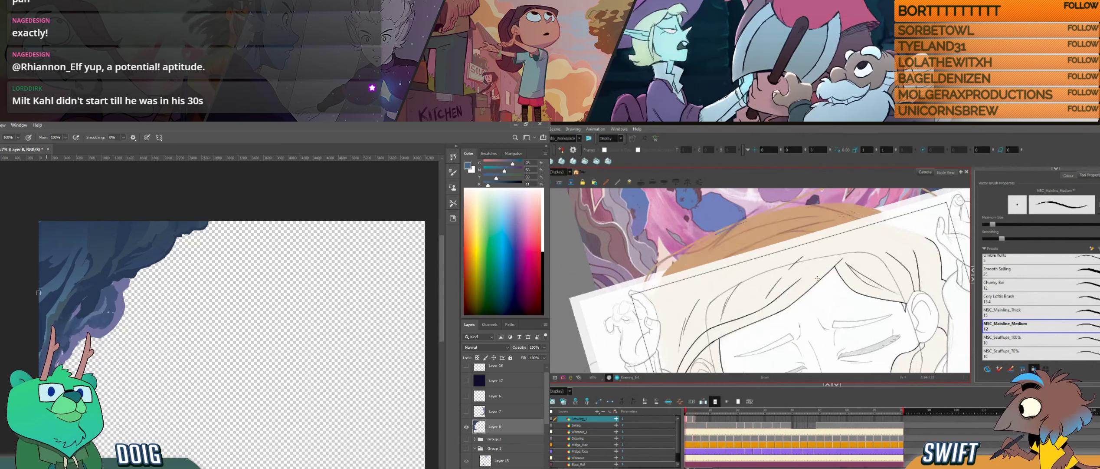
{"action": "key", "text": "g"}
{"action": "key", "text": "f"}
{"action": "key", "text": "g"}
{"action": "key", "text": "f"}
{"action": "key", "text": "g"}
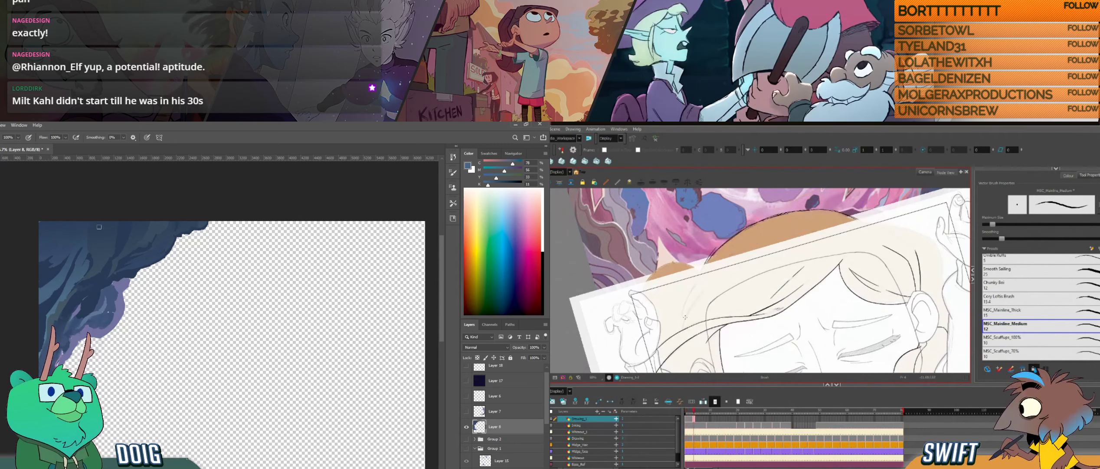
- Brush more shading on the Photoshop overhang, sample dark blue from the lower rocks, and compare the Harmony hair drawings
{"action": "left_click_drag", "start_coordinate": [174, 270], "coordinate": [103, 221]}
{"action": "left_click_drag", "start_coordinate": [708, 286], "coordinate": [684, 322]}
{"action": "left_click_drag", "start_coordinate": [103, 221], "coordinate": [100, 220]}
{"action": "left_click_drag", "start_coordinate": [38, 344], "coordinate": [35, 260]}
{"action": "left_click", "coordinate": [42, 367], "text": "alt"}
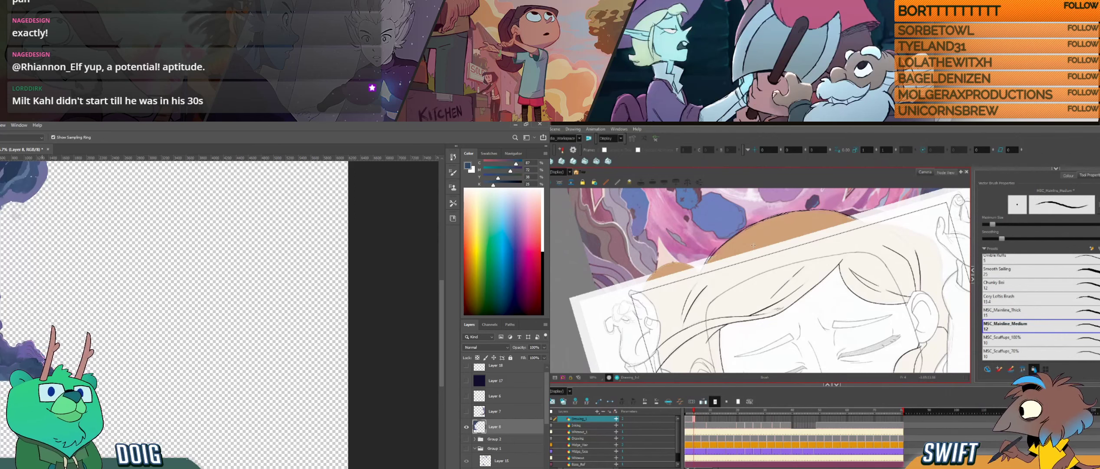
{"action": "key", "text": "f"}
{"action": "key", "text": "g"}
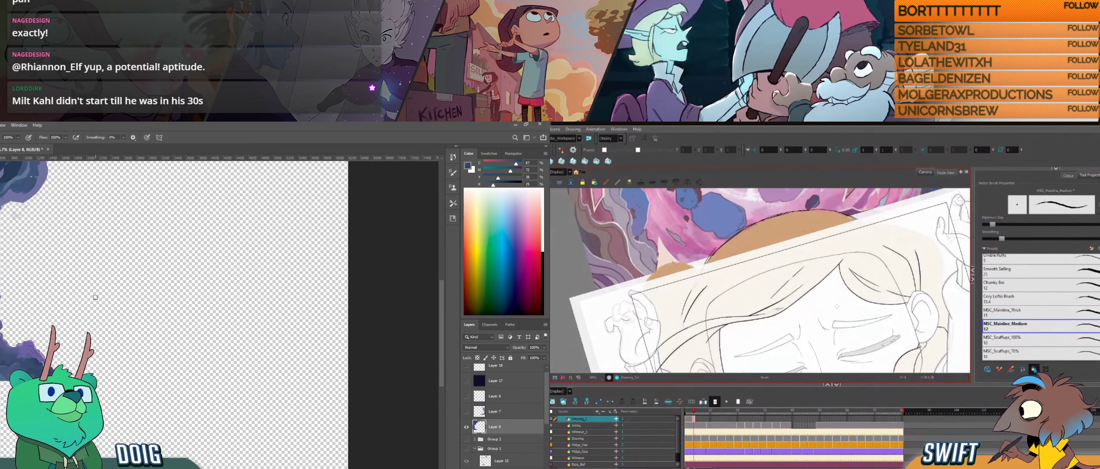
{"action": "mouse_move", "coordinate": [852, 315]}
{"action": "left_mouse_down"}
{"action": "mouse_move", "coordinate": [807, 257]}
{"action": "mouse_move", "coordinate": [862, 302]}
{"action": "mouse_move", "coordinate": [841, 325]}
{"action": "left_mouse_up"}
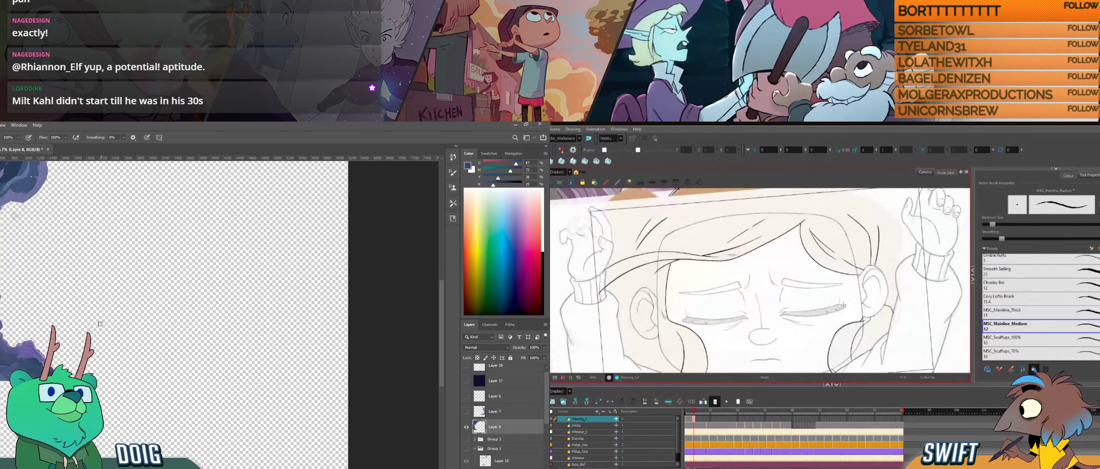
- Lasso a jagged ground-rock outline sloping down from the cave wall in Photoshop while flipping through the Harmony drawings
{"action": "key", "text": "l"}
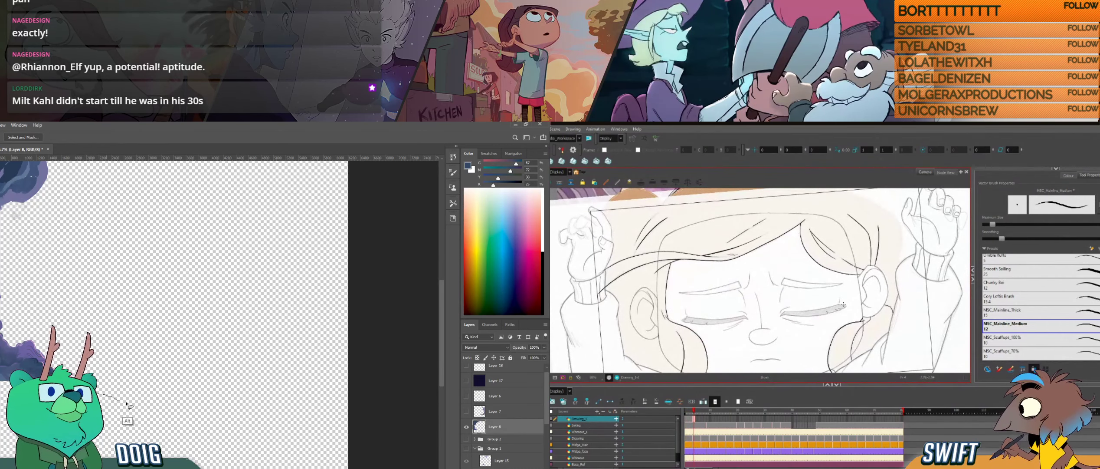
{"action": "mouse_move", "coordinate": [127, 404]}
{"action": "left_mouse_down"}
{"action": "mouse_move", "coordinate": [178, 443]}
{"action": "mouse_move", "coordinate": [275, 459]}
{"action": "mouse_move", "coordinate": [297, 442]}
{"action": "left_mouse_up"}
{"action": "left_click_drag", "start_coordinate": [708, 251], "coordinate": [752, 312]}
{"action": "key", "text": "alt+e"}
{"action": "mouse_move", "coordinate": [103, 404]}
{"action": "left_mouse_down"}
{"action": "mouse_move", "coordinate": [193, 433]}
{"action": "mouse_move", "coordinate": [232, 468]}
{"action": "mouse_move", "coordinate": [297, 468]}
{"action": "left_mouse_up"}
{"action": "key", "text": "comma"}
{"action": "key", "text": "comma"}
{"action": "key", "text": "comma"}
{"action": "key", "text": "alt+b"}
{"action": "key", "text": "comma"}
{"action": "key", "text": "period"}
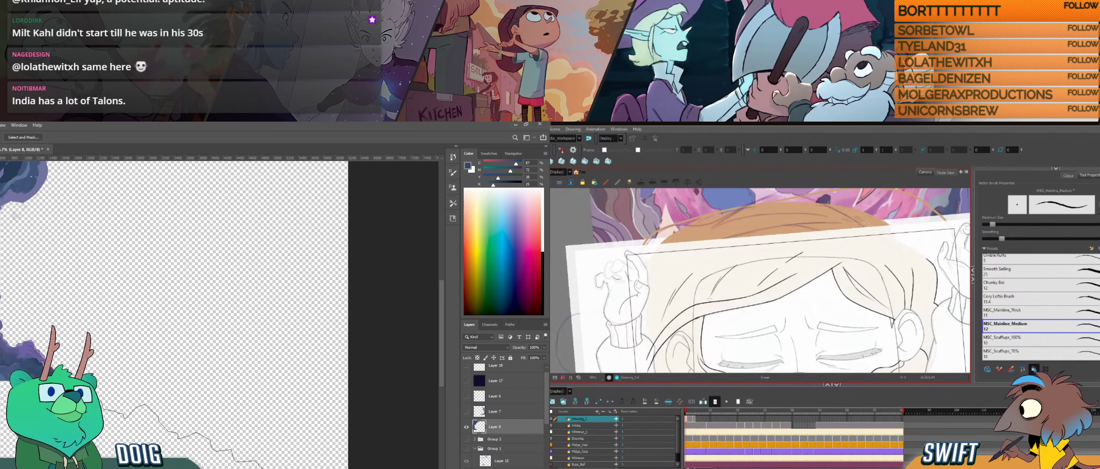
{"action": "left_click_drag", "start_coordinate": [297, 468], "coordinate": [78, 391]}
- Fill the lassoed ground-rock shape with a sampled dark blue using the Paint Bucket and clear the selection
{"action": "key", "text": "i"}
{"action": "key", "text": "comma"}
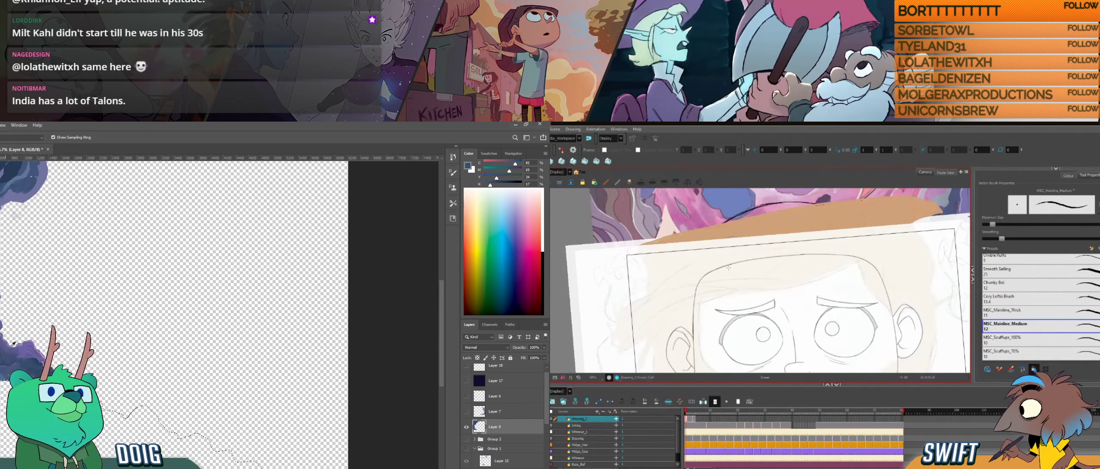
{"action": "key", "text": "period"}
{"action": "key", "text": "g"}
{"action": "key", "text": "alt+b"}
{"action": "key", "text": "shift+g"}
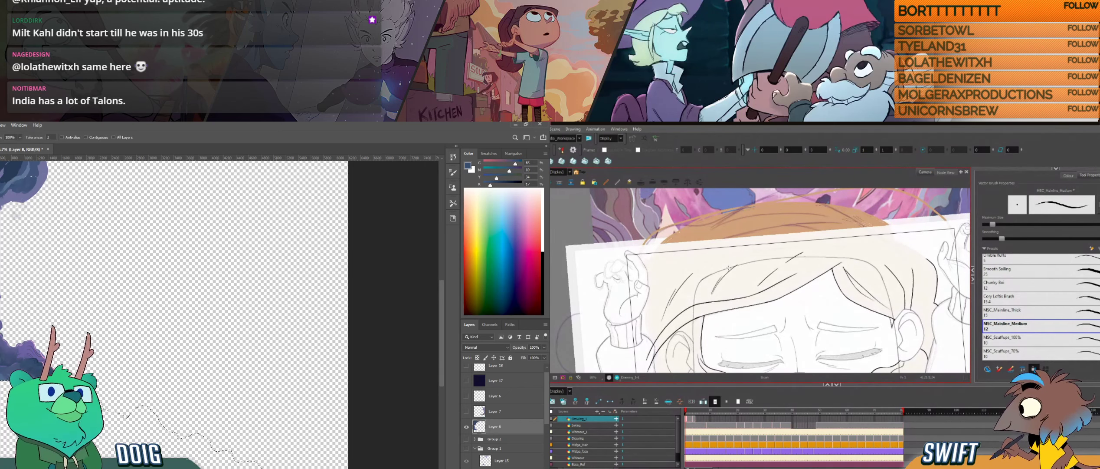
{"action": "left_click", "coordinate": [22, 419]}
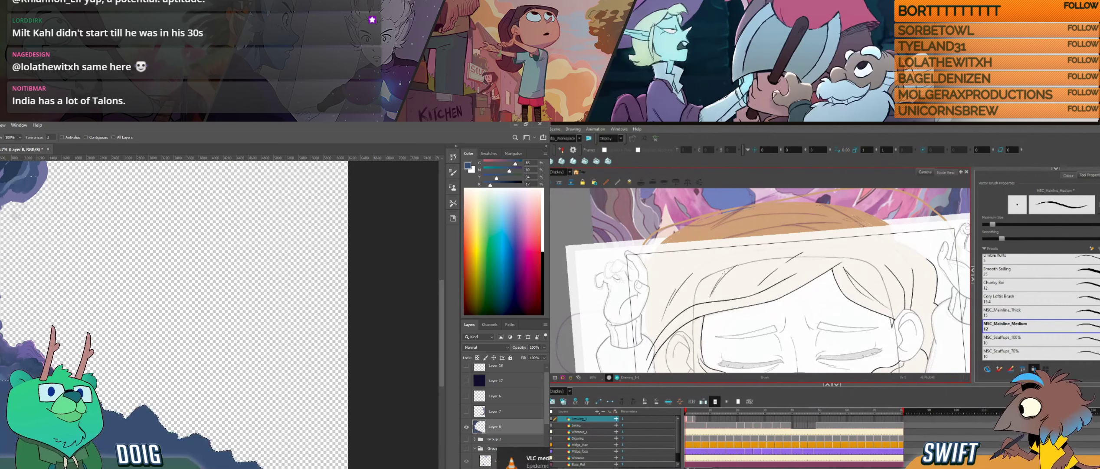
{"action": "key", "text": "ctrl+z"}
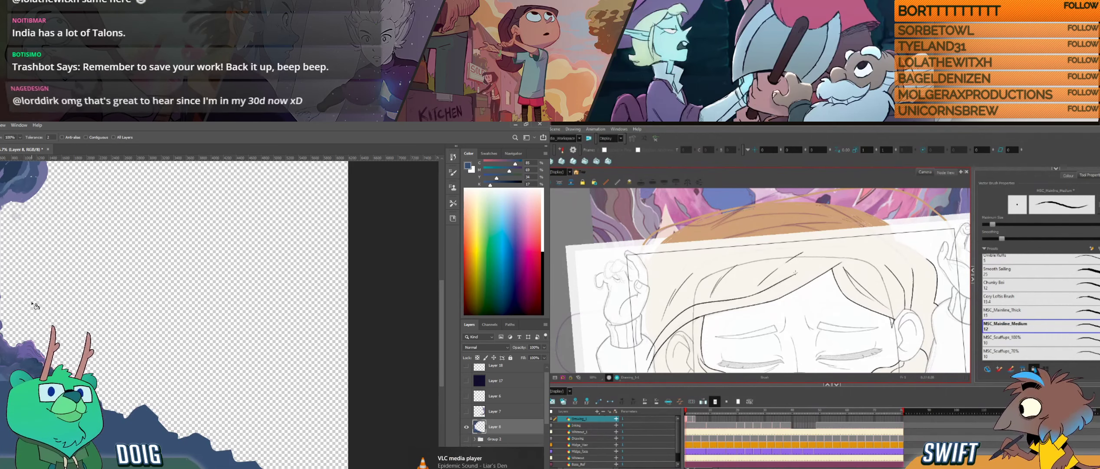
- Sample a rock blue for the Photoshop brush, flip between the Harmony head drawings, and go to the next closed-eyes drawing
{"action": "left_click_drag", "start_coordinate": [828, 326], "coordinate": [820, 259]}
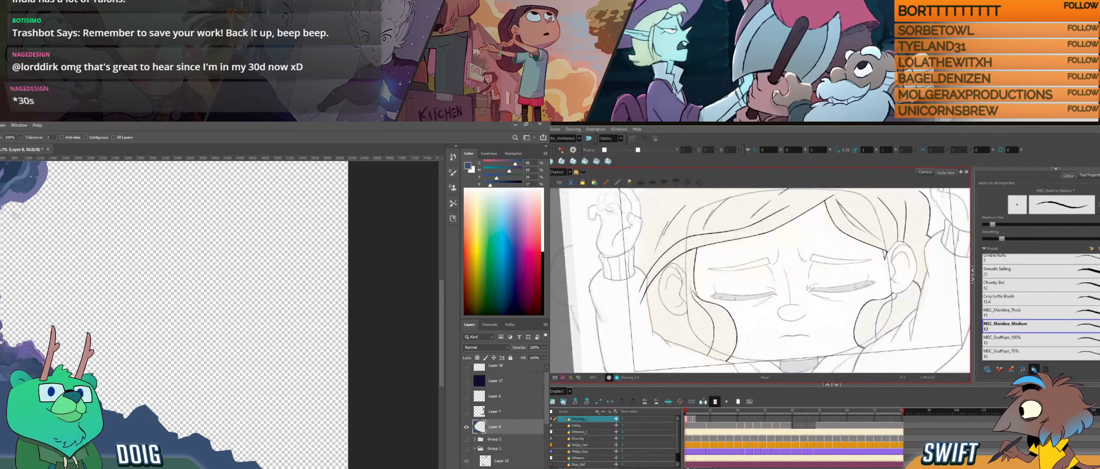
{"action": "key", "text": "i"}
{"action": "left_click", "coordinate": [1, 373]}
{"action": "key", "text": "b"}
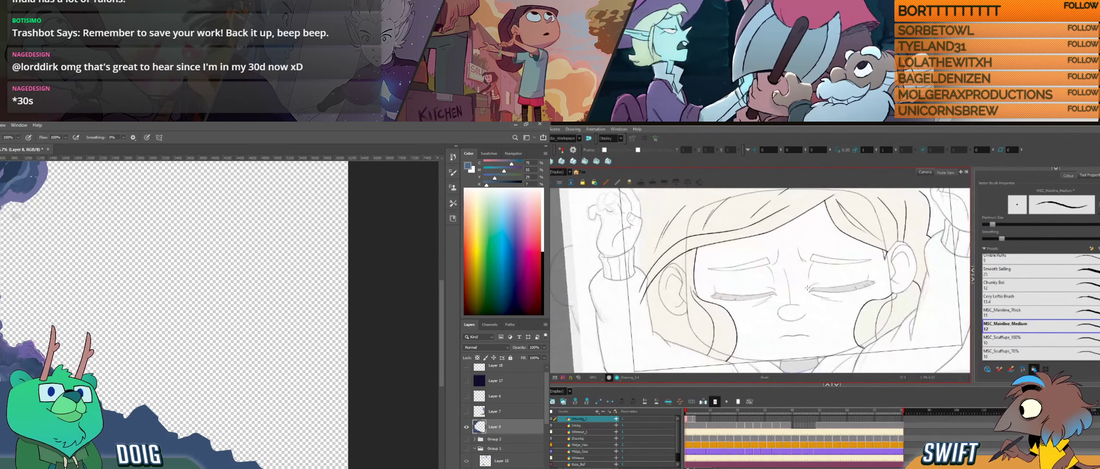
{"action": "left_click_drag", "start_coordinate": [804, 270], "coordinate": [734, 272]}
{"action": "key", "text": "comma"}
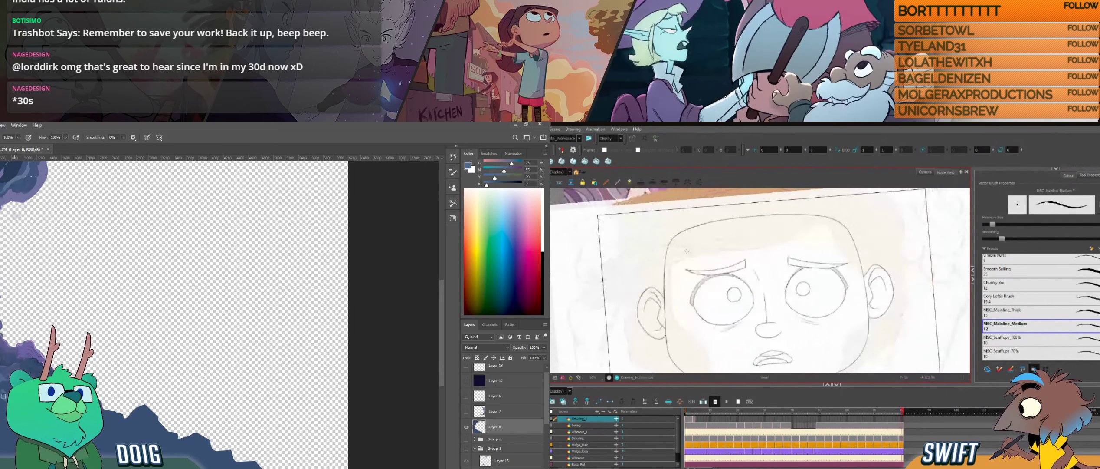
{"action": "key", "text": "period"}
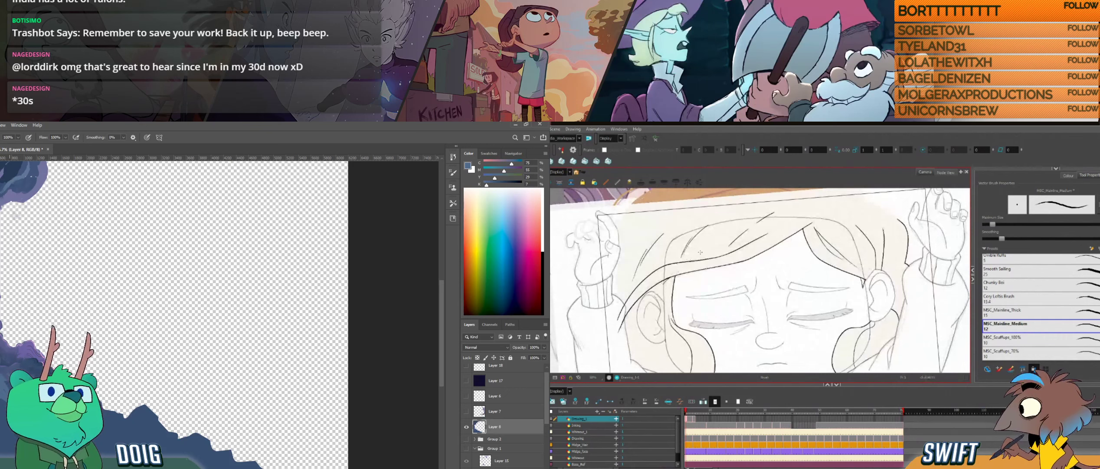
{"action": "key", "text": "comma"}
{"action": "key", "text": "period"}
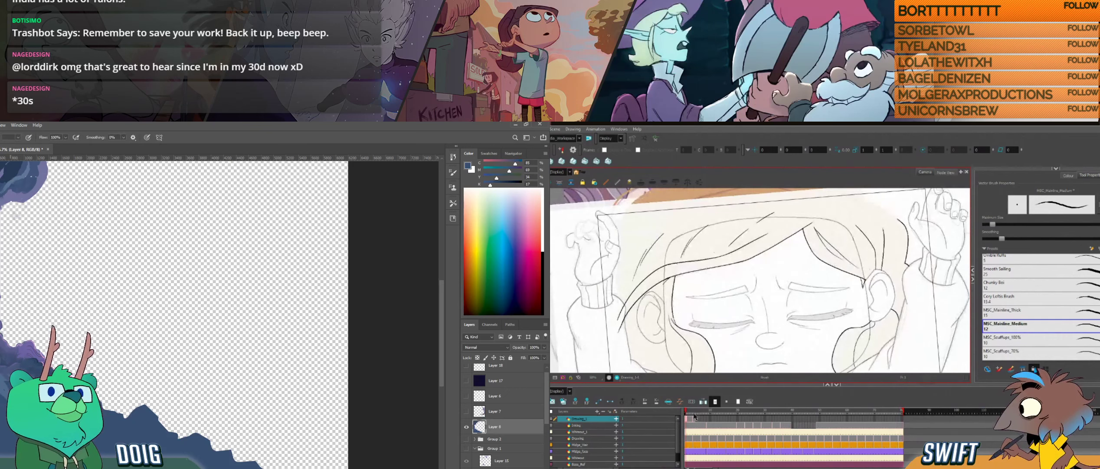
{"action": "left_click", "coordinate": [694, 416]}
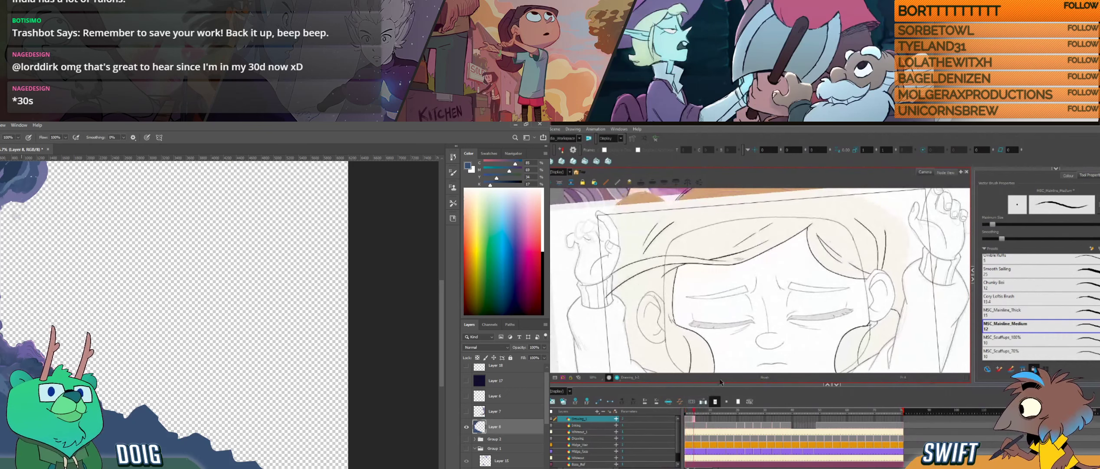
- Sample a lighter rock blue for the Photoshop brush and flip between the neighbouring closed-eyes hair drawings in Harmony
{"action": "key", "text": "f"}
{"action": "key", "text": "g"}
{"action": "key", "text": "f"}
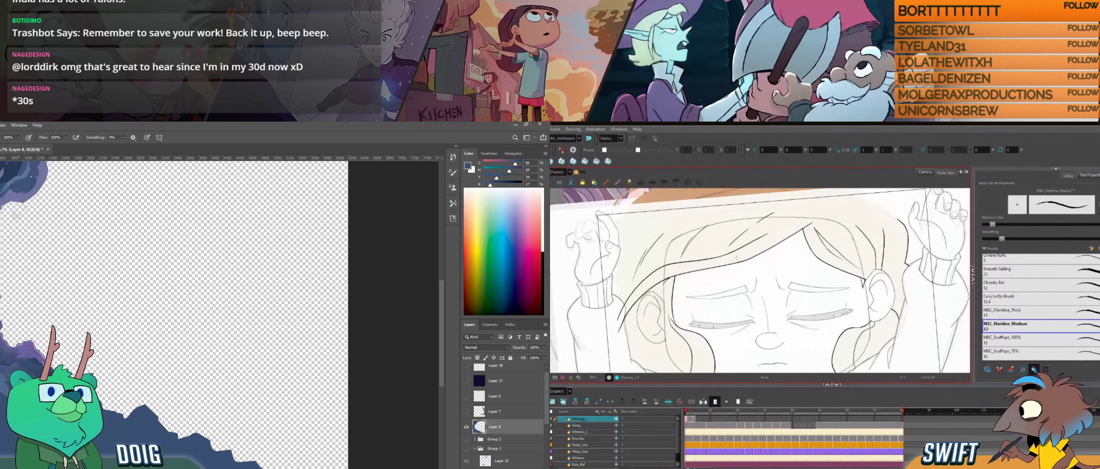
{"action": "left_click", "coordinate": [30, 378], "text": "alt"}
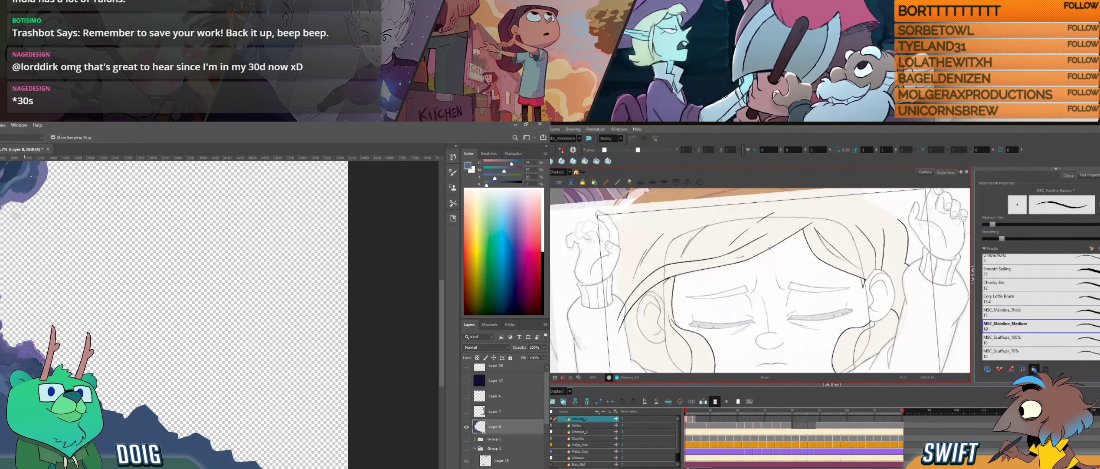
{"action": "key", "text": "g"}
{"action": "left_click_drag", "start_coordinate": [28, 380], "coordinate": [17, 343]}
{"action": "key", "text": "f"}
{"action": "key", "text": "g"}
{"action": "key", "text": "f"}
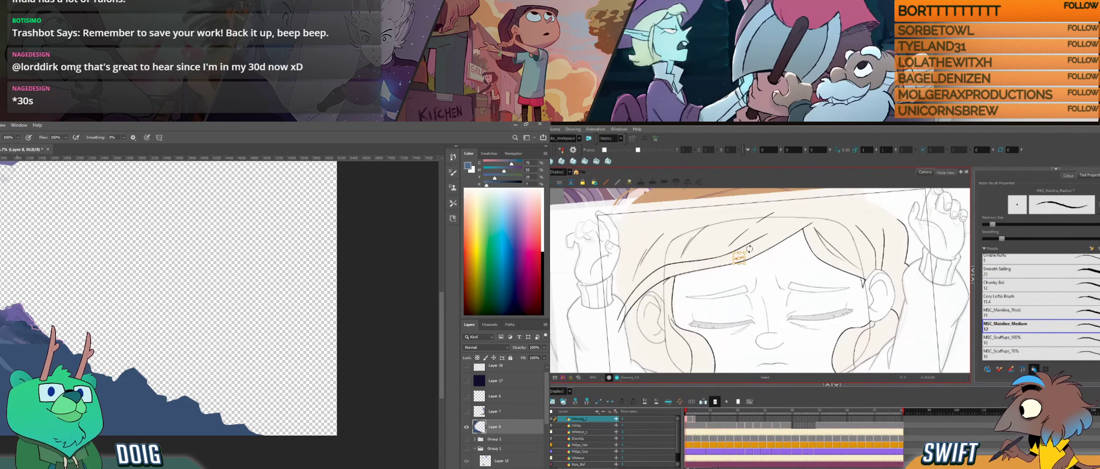
{"action": "key", "text": "alt+b"}
{"action": "key", "text": "g"}
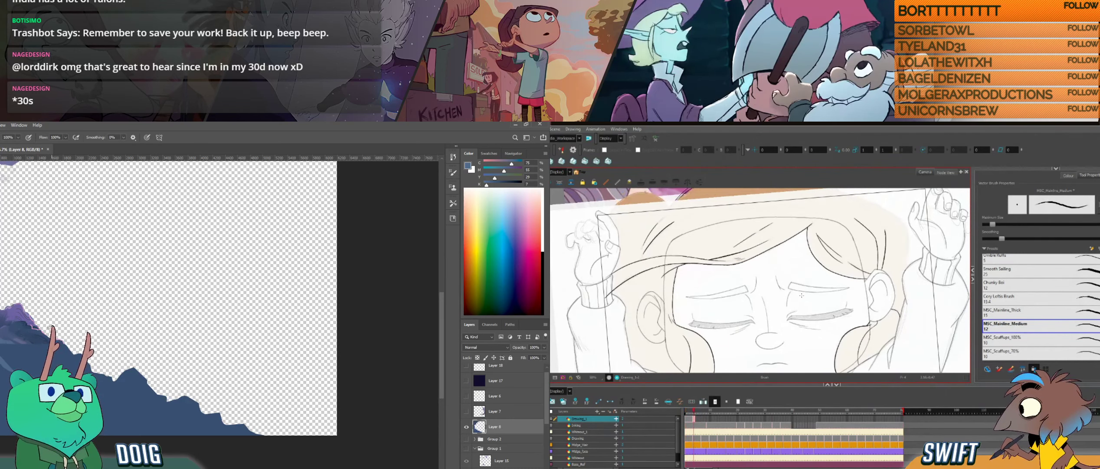
- Flip back and forth between the two closed-eyes head drawings in Harmony to examine the hairline and strand movement
{"action": "key", "text": "f"}
{"action": "key", "text": "g"}
{"action": "key", "text": "f"}
{"action": "key", "text": "g"}
{"action": "key", "text": "f"}
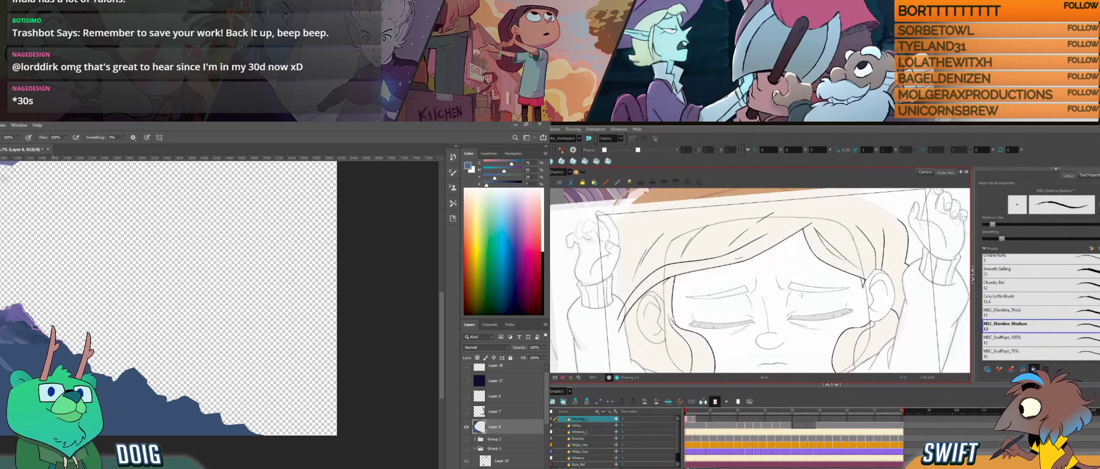
{"action": "key", "text": "g"}
{"action": "key", "text": "f"}
{"action": "key", "text": "g"}
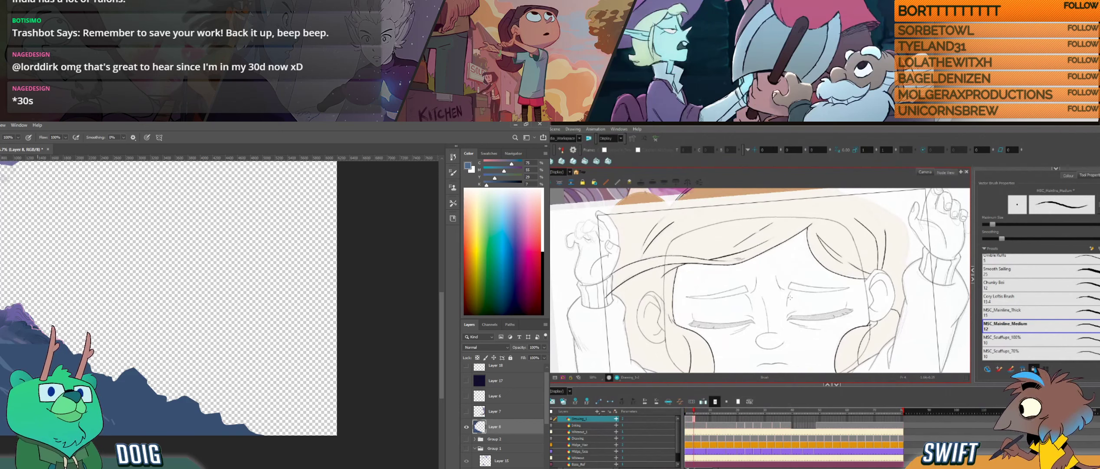
{"action": "key", "text": "f"}
{"action": "key", "text": "g"}
{"action": "key", "text": "f"}
{"action": "key", "text": "g"}
{"action": "key", "text": "f"}
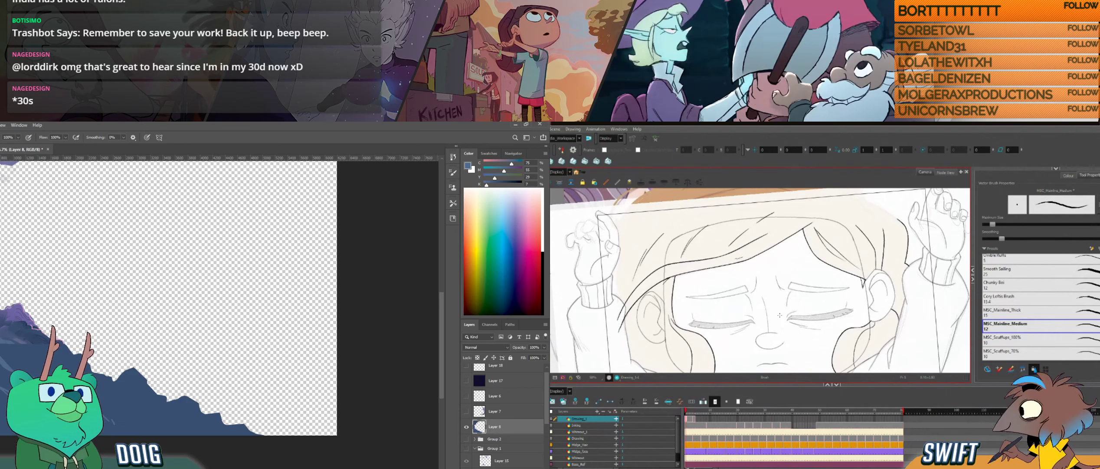
{"action": "key", "text": "g"}
{"action": "key", "text": "f"}
{"action": "key", "text": "g"}
{"action": "key", "text": "f"}
{"action": "key", "text": "g"}
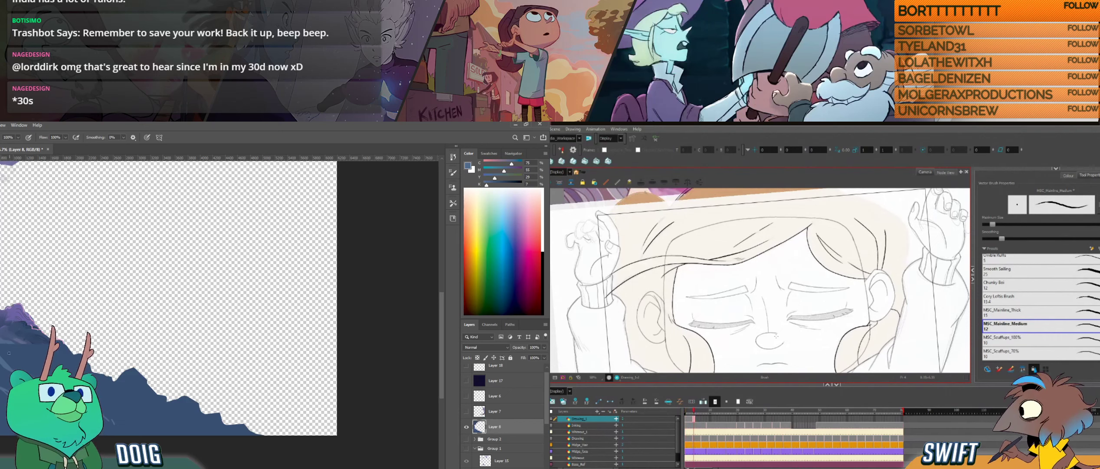
{"action": "key", "text": "f"}
{"action": "key", "text": "g"}
{"action": "key", "text": "f"}
{"action": "key", "text": "g"}
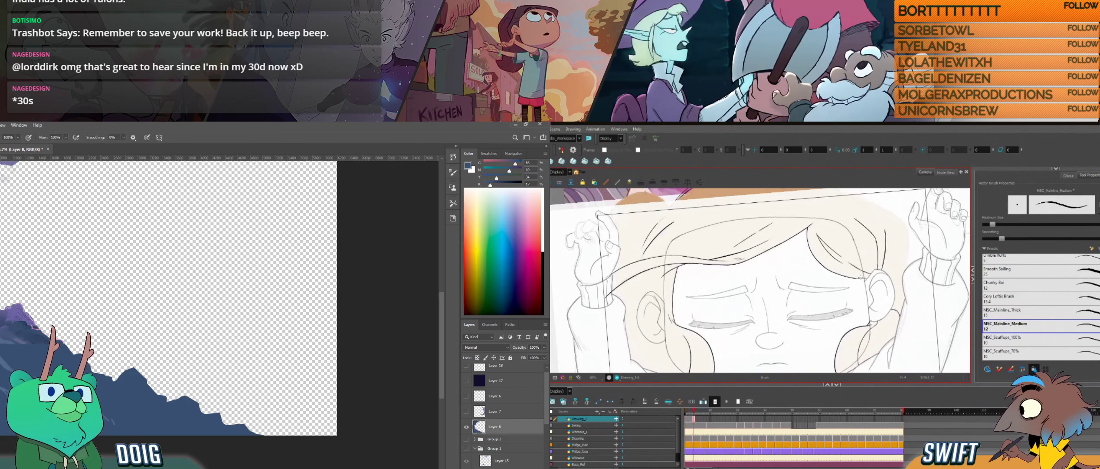
{"action": "key", "text": "f"}
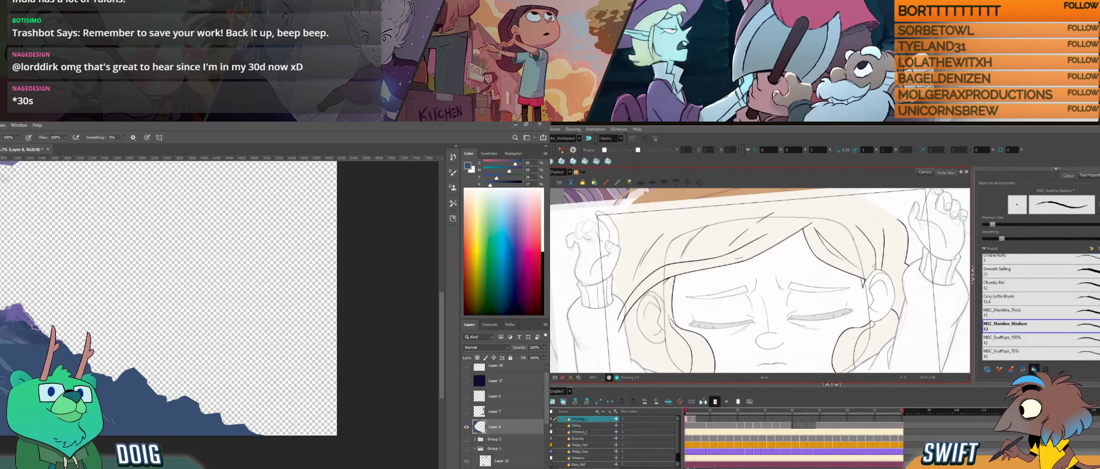
{"action": "key", "text": "g"}
{"action": "key", "text": "f"}
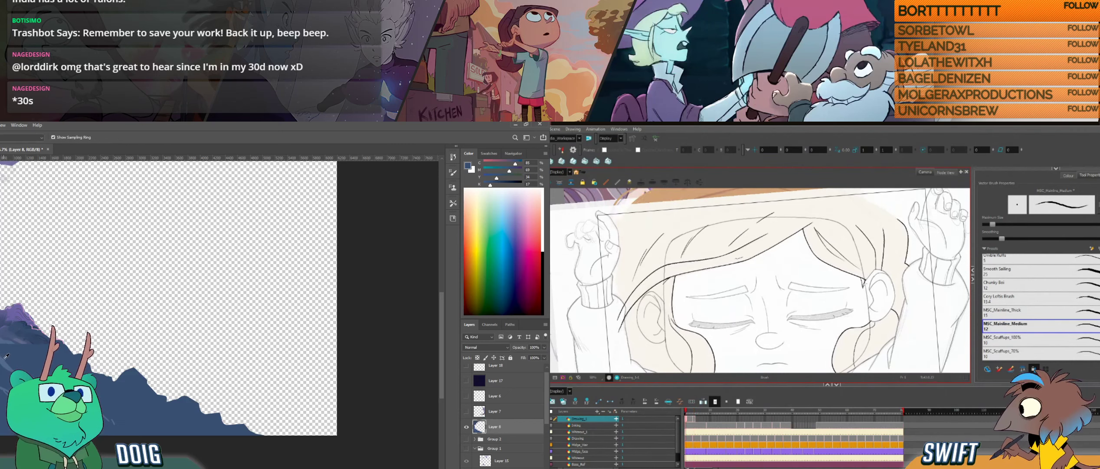
- Sample the rock blue for the Photoshop brush and select the end of the hairline beside the ear in Harmony
{"action": "key", "text": "super"}
{"action": "key", "text": "super"}
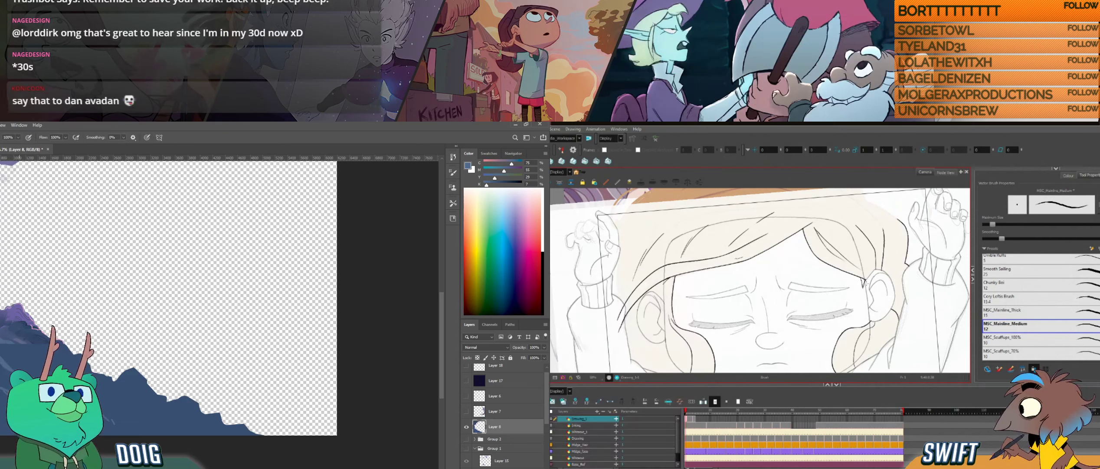
{"action": "left_click_drag", "start_coordinate": [859, 290], "coordinate": [874, 275]}
{"action": "key", "text": "alt+b"}
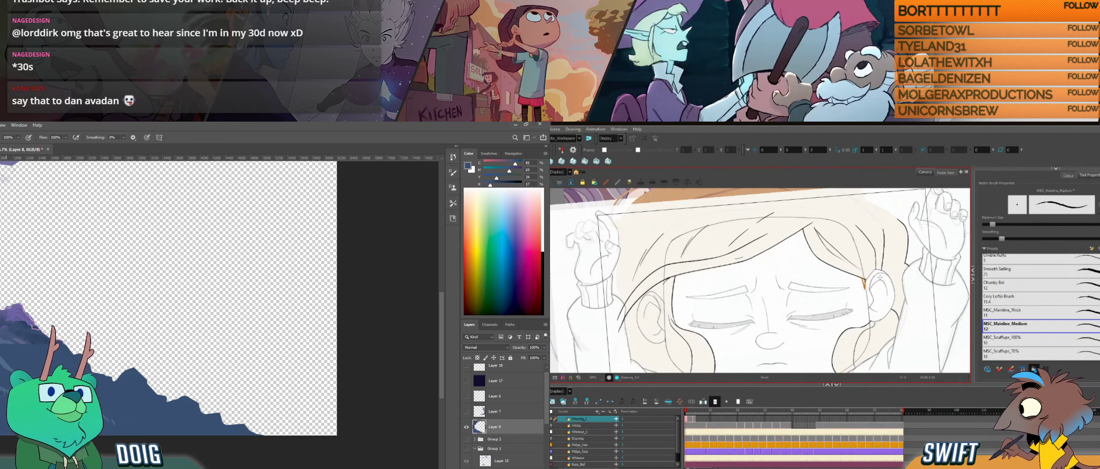
- Compare the neighbouring Harmony head drawings to check how the hairline meets the ear and parting
{"action": "key", "text": "f"}
{"action": "key", "text": "g"}
{"action": "key", "text": "g"}
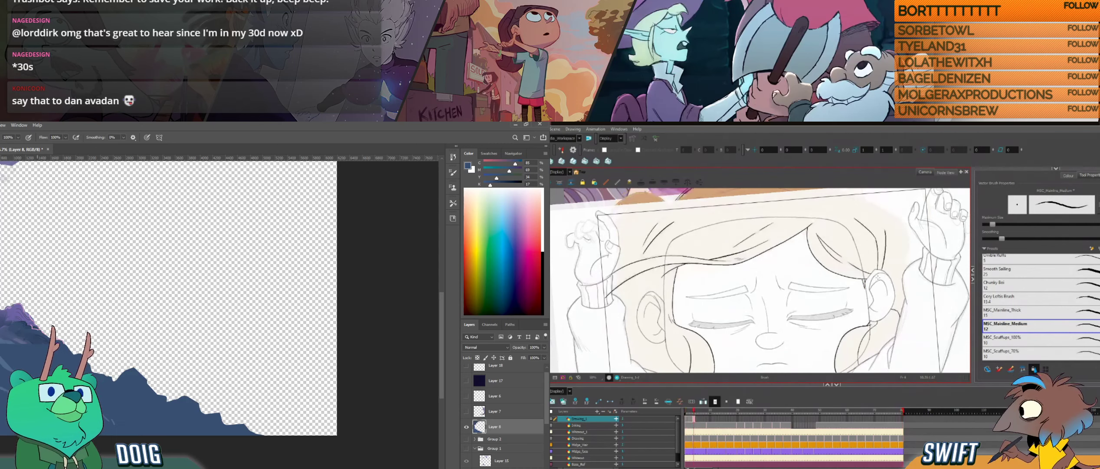
{"action": "key", "text": "f"}
{"action": "key", "text": "g"}
{"action": "key", "text": "f"}
{"action": "key", "text": "g"}
{"action": "key", "text": "f"}
{"action": "key", "text": "g"}
{"action": "key", "text": "f"}
{"action": "key", "text": "g"}
- Select the forehead hairline below the parting in Harmony, brush over its curve, and trim the excess with the Cutter
{"action": "left_click_drag", "start_coordinate": [788, 261], "coordinate": [786, 295]}
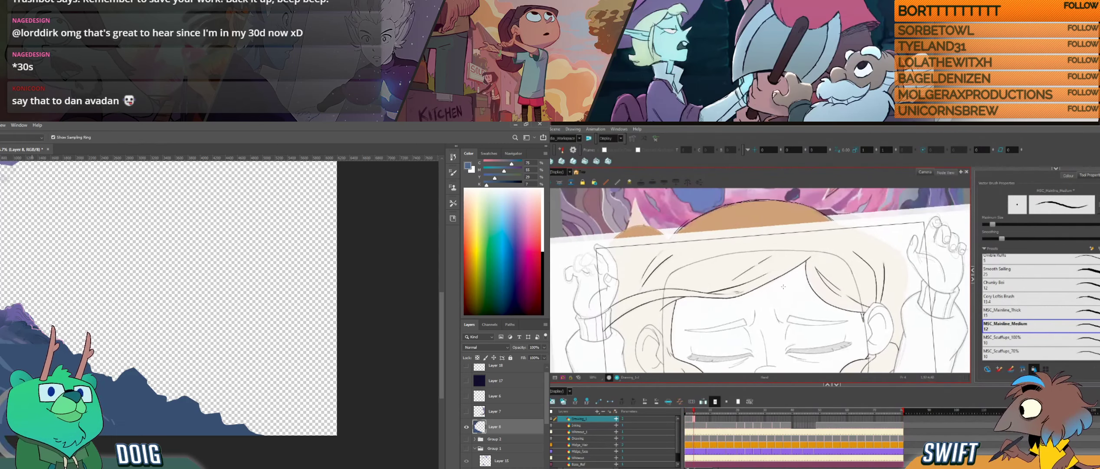
{"action": "key", "text": "alt+s"}
{"action": "left_click", "coordinate": [772, 276]}
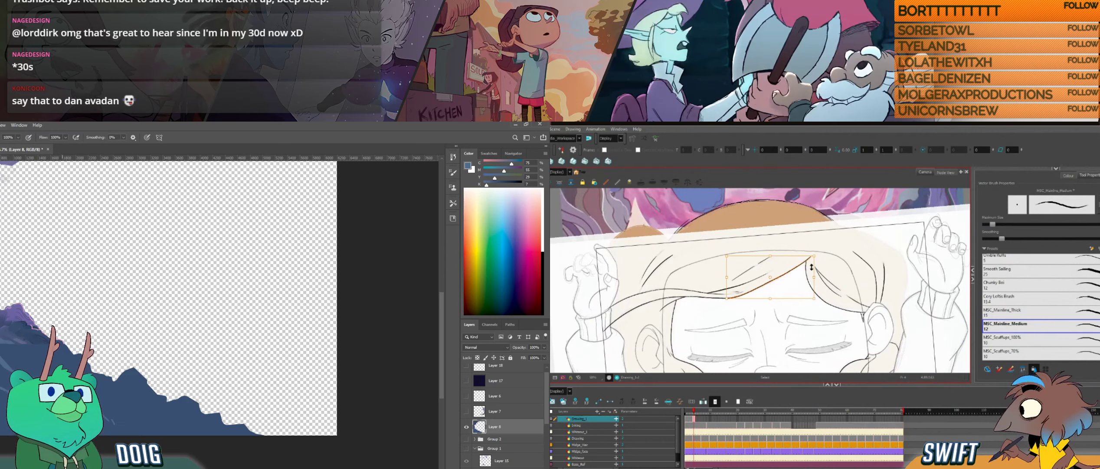
{"action": "mouse_move", "coordinate": [771, 321]}
{"action": "left_mouse_down", "text": "ctrl+alt"}
{"action": "mouse_move", "coordinate": [793, 283]}
{"action": "mouse_move", "coordinate": [809, 327]}
{"action": "left_mouse_up", "text": "ctrl+alt"}
{"action": "key", "text": "alt+b"}
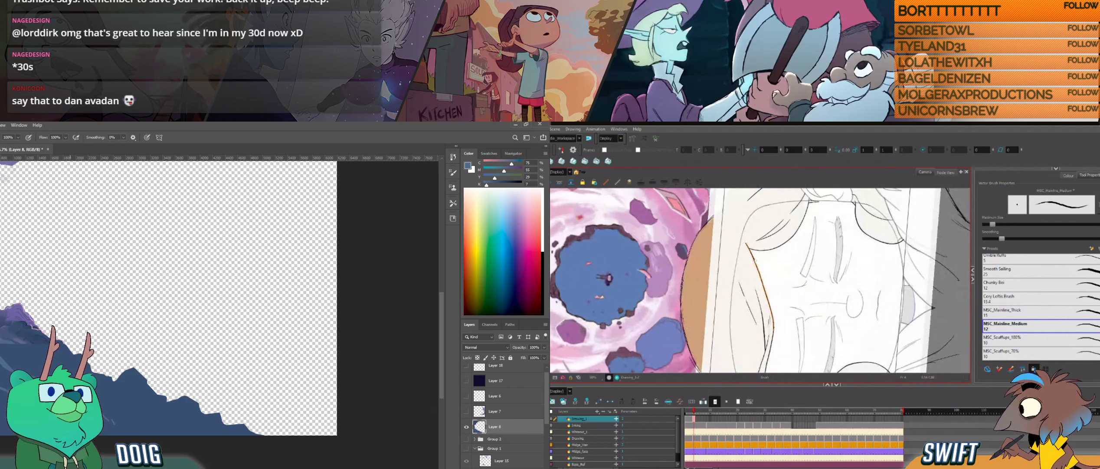
{"action": "left_click_drag", "start_coordinate": [755, 261], "coordinate": [771, 309]}
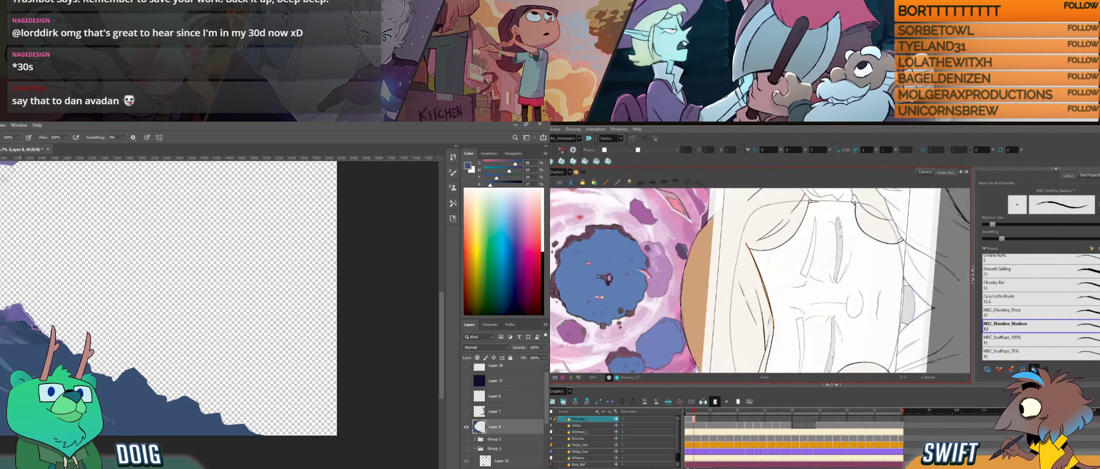
{"action": "key", "text": "alt+t"}
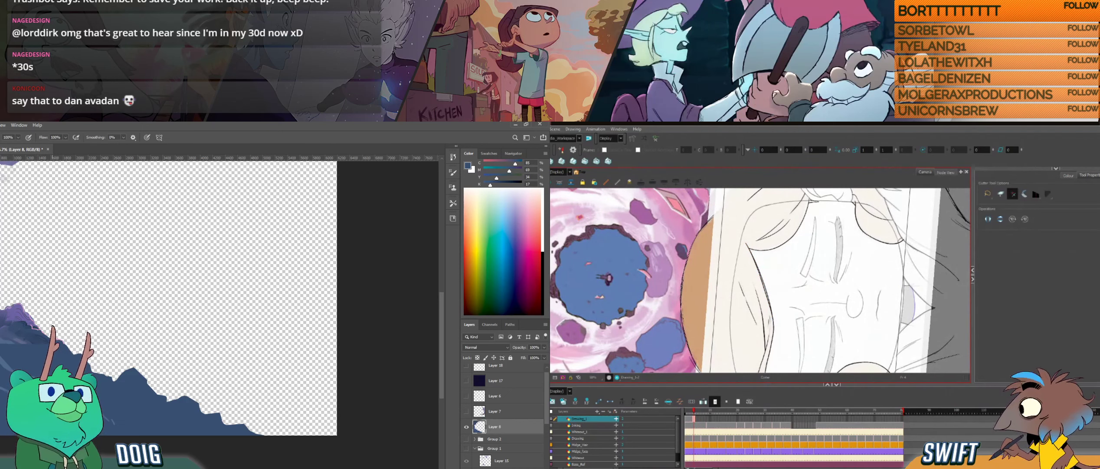
{"action": "mouse_move", "coordinate": [766, 282]}
{"action": "left_mouse_down"}
{"action": "mouse_move", "coordinate": [774, 315]}
{"action": "mouse_move", "coordinate": [764, 282]}
{"action": "left_mouse_up"}
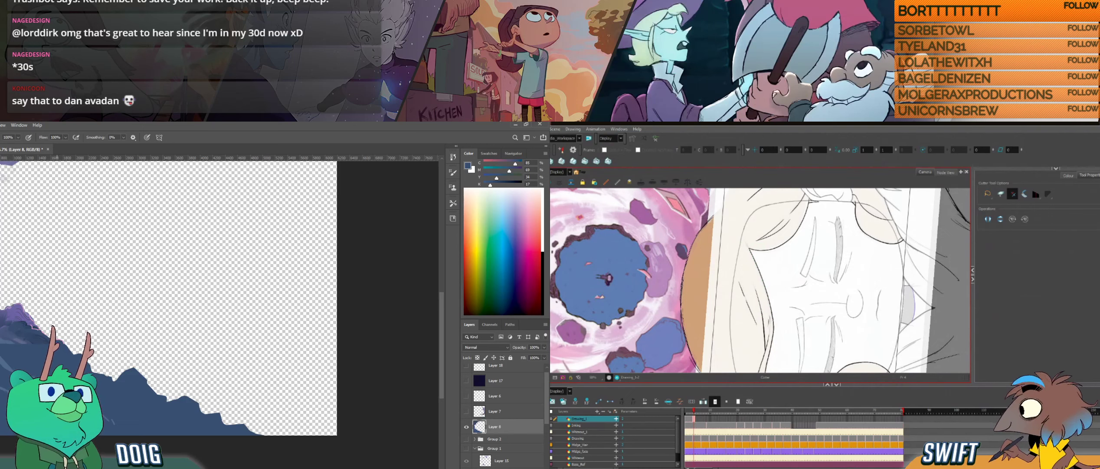
- Ink a short hair stroke at the parting in Harmony, trim it with the Cutter, and brush lighter blue marks on the Photoshop ground rocks
{"action": "key", "text": "alt+b"}
{"action": "left_click_drag", "start_coordinate": [737, 220], "coordinate": [780, 220]}
{"action": "left_click_drag", "start_coordinate": [772, 237], "coordinate": [760, 285]}
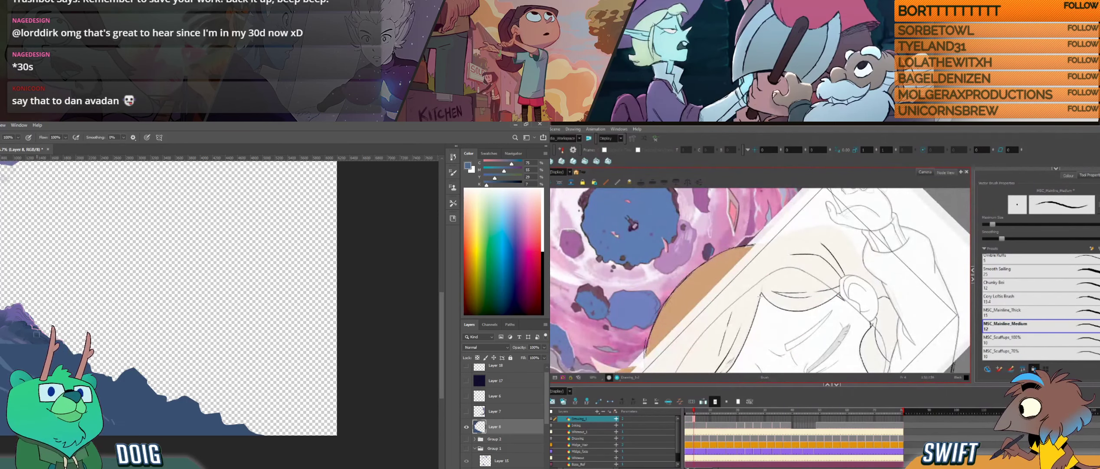
{"action": "left_click_drag", "start_coordinate": [782, 319], "coordinate": [802, 296]}
{"action": "left_click_drag", "start_coordinate": [168, 356], "coordinate": [150, 343]}
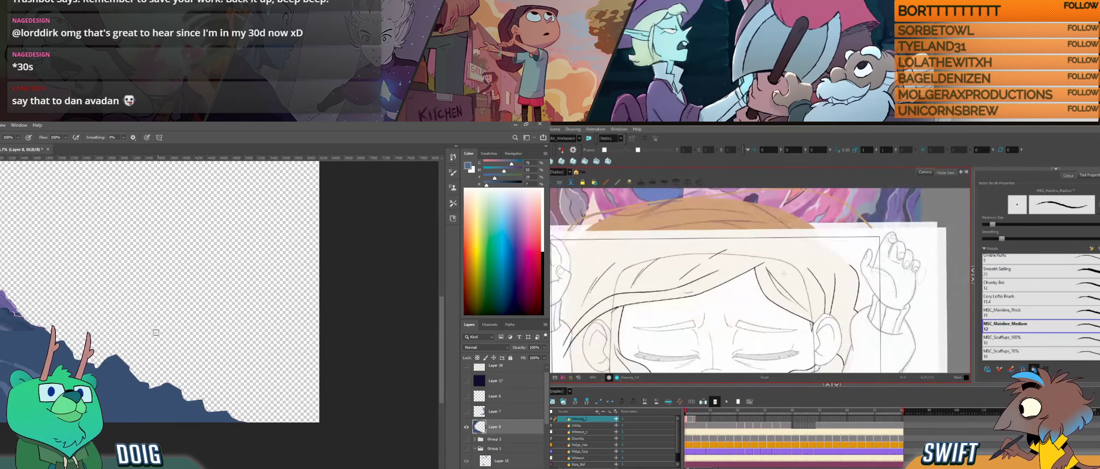
{"action": "left_click_drag", "start_coordinate": [758, 268], "coordinate": [759, 287]}
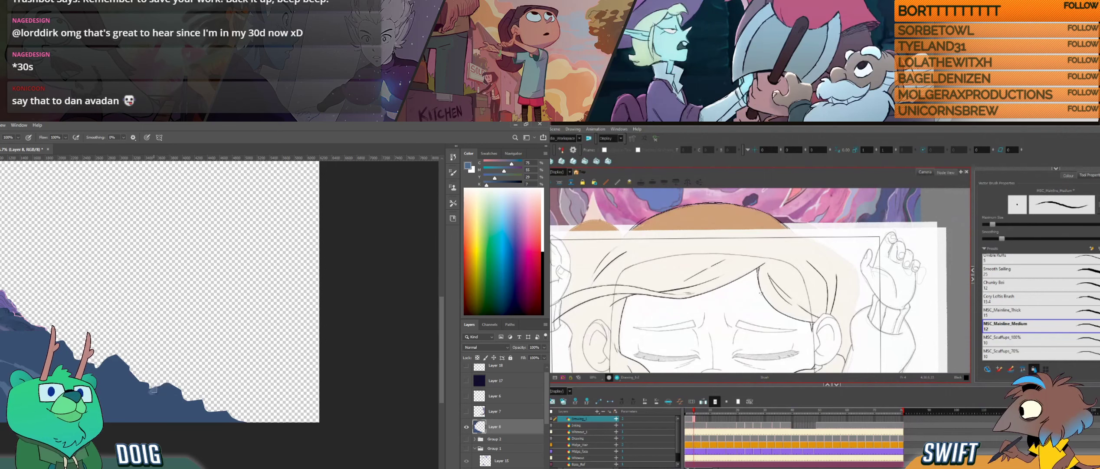
{"action": "key", "text": "alt+t"}
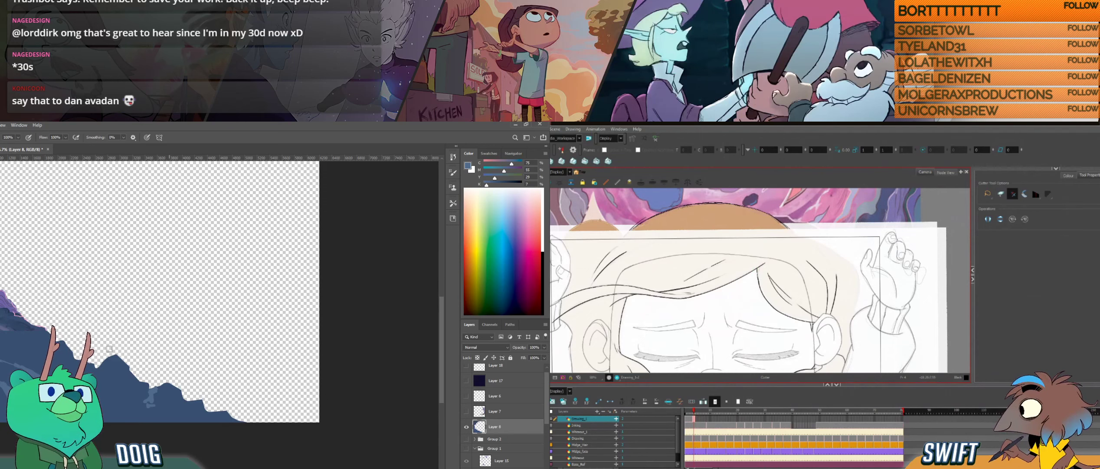
{"action": "key", "text": "alt+b"}
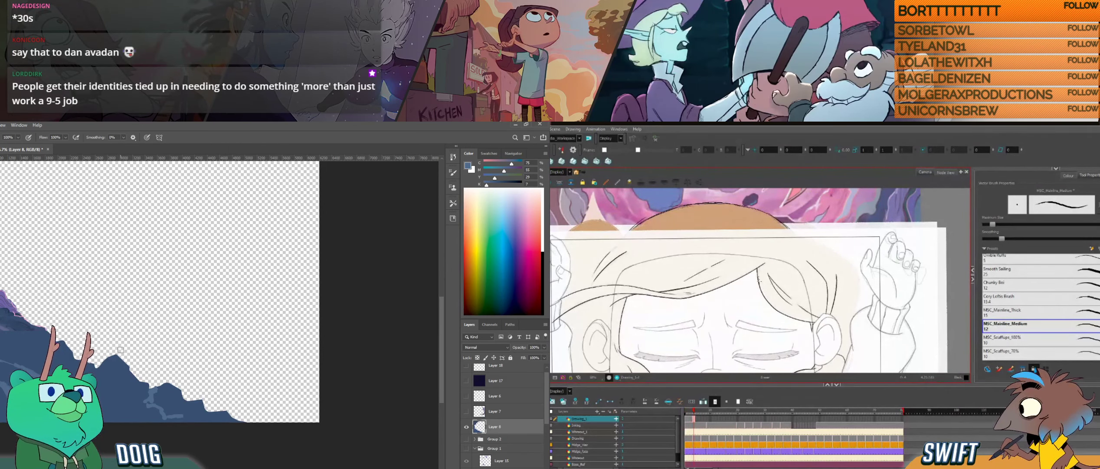
- Compare the adjacent Harmony hair drawings and redo the short strand just below the parting
{"action": "key", "text": "f"}
{"action": "key", "text": "g"}
{"action": "key", "text": "f"}
{"action": "key", "text": "g"}
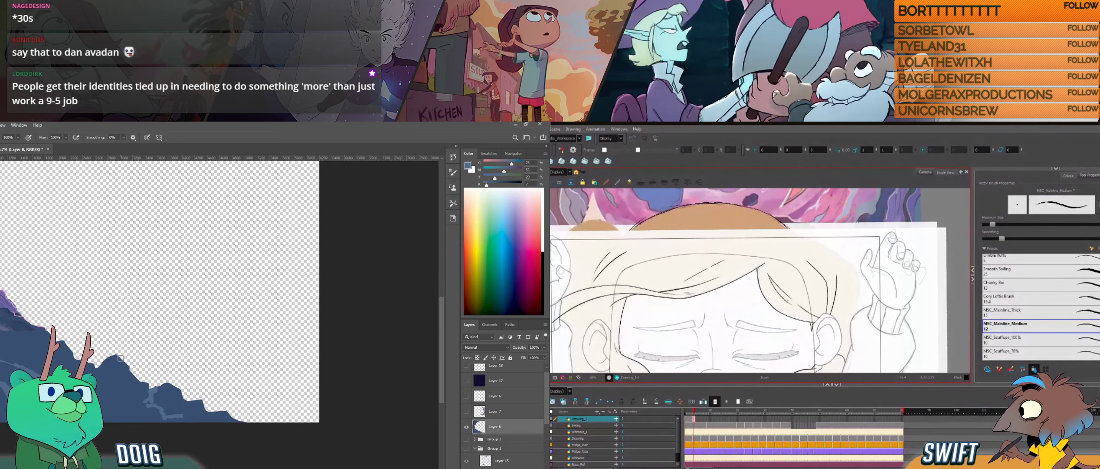
{"action": "key", "text": "f"}
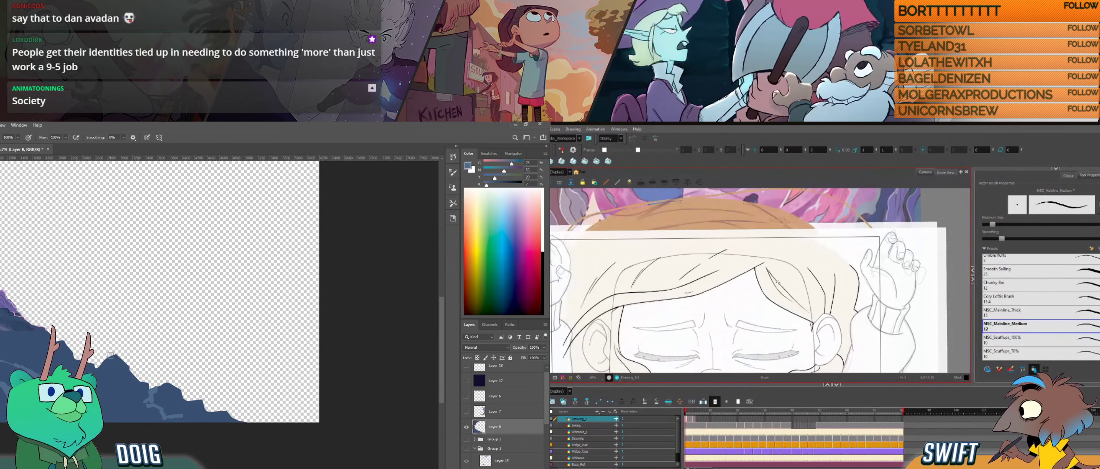
{"action": "key", "text": "g"}
{"action": "left_click_drag", "start_coordinate": [768, 284], "coordinate": [766, 266]}
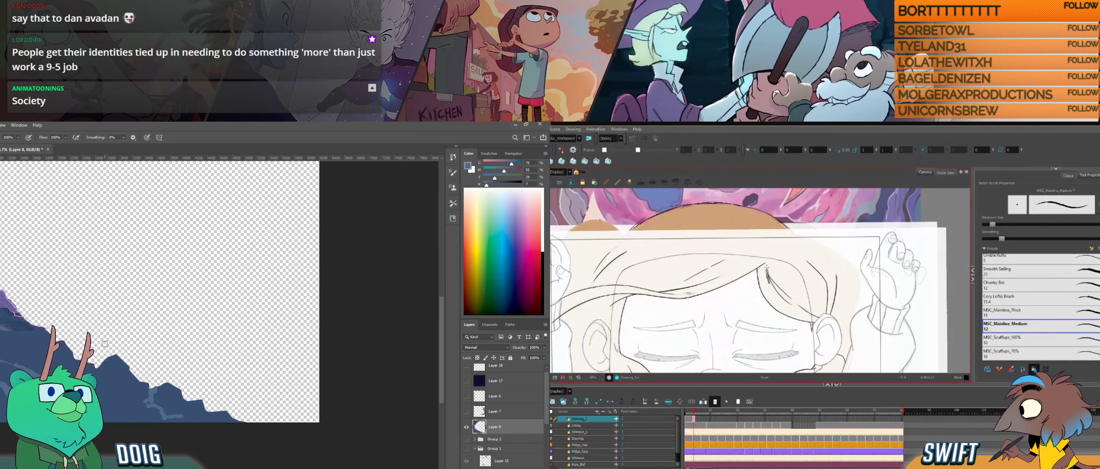
{"action": "key", "text": "ctrl+z"}
{"action": "left_click_drag", "start_coordinate": [769, 281], "coordinate": [773, 288]}
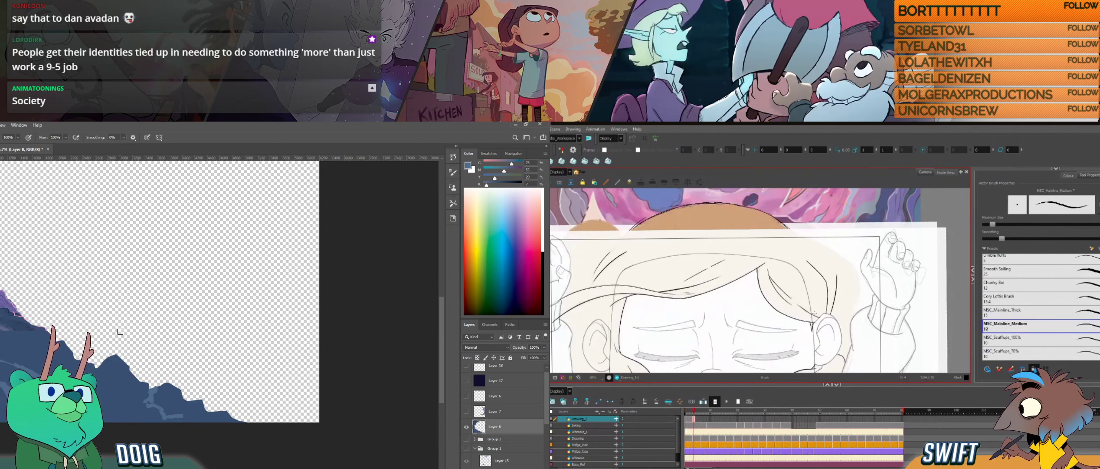
- Delete the selected hair line near the ear in Harmony and brush dark-blue shading along the lower Photoshop ground rocks
{"action": "left_click", "coordinate": [817, 316]}
{"action": "key", "text": "Delete"}
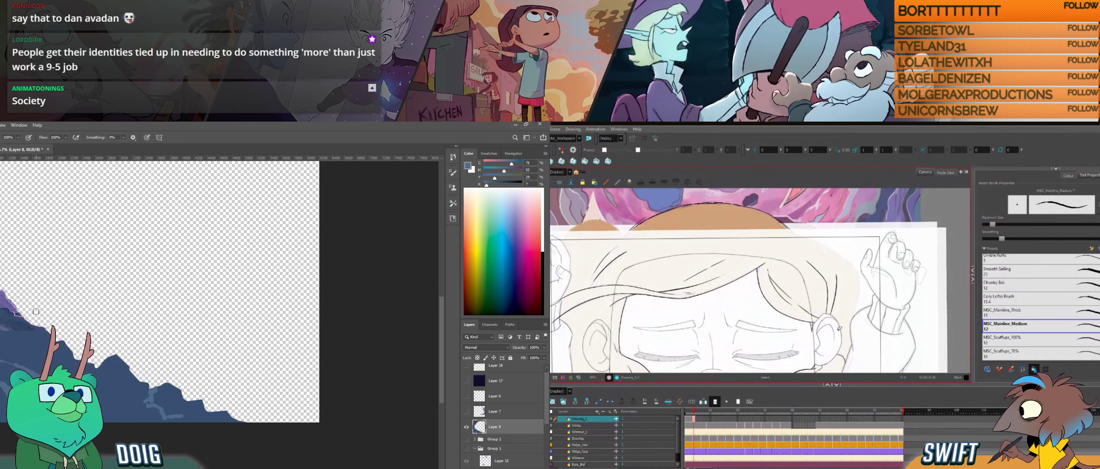
{"action": "left_click", "coordinate": [3, 306], "text": "alt"}
{"action": "mouse_move", "coordinate": [840, 329]}
{"action": "left_mouse_down"}
{"action": "mouse_move", "coordinate": [839, 296]}
{"action": "mouse_move", "coordinate": [833, 325]}
{"action": "mouse_move", "coordinate": [833, 311]}
{"action": "left_mouse_up"}
{"action": "left_click_drag", "start_coordinate": [155, 394], "coordinate": [161, 403]}
{"action": "mouse_move", "coordinate": [833, 311]}
{"action": "left_mouse_down"}
{"action": "mouse_move", "coordinate": [827, 303]}
{"action": "mouse_move", "coordinate": [811, 313]}
{"action": "left_mouse_up"}
{"action": "left_click_drag", "start_coordinate": [161, 403], "coordinate": [167, 409]}
{"action": "left_click_drag", "start_coordinate": [811, 313], "coordinate": [808, 295]}
{"action": "left_click_drag", "start_coordinate": [167, 409], "coordinate": [187, 420]}
{"action": "left_click_drag", "start_coordinate": [840, 300], "coordinate": [824, 311]}
{"action": "left_click_drag", "start_coordinate": [187, 420], "coordinate": [202, 416]}
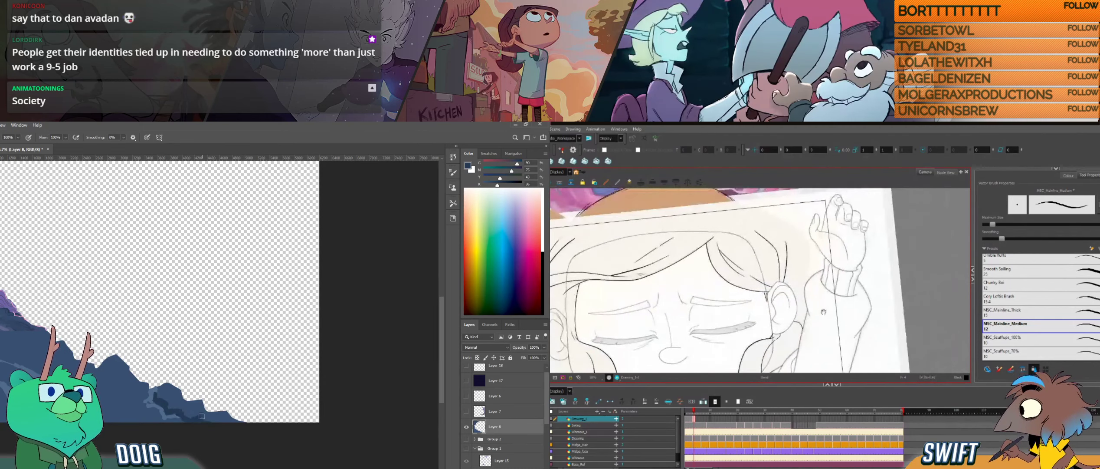
{"action": "left_click_drag", "start_coordinate": [824, 311], "coordinate": [821, 317]}
{"action": "mouse_move", "coordinate": [201, 415]}
{"action": "left_mouse_down"}
{"action": "mouse_move", "coordinate": [245, 420]}
{"action": "mouse_move", "coordinate": [211, 417]}
{"action": "mouse_move", "coordinate": [220, 379]}
{"action": "mouse_move", "coordinate": [247, 397]}
{"action": "mouse_move", "coordinate": [244, 420]}
{"action": "left_mouse_up"}
- Erase and re-ink the outer hair line beside the ear in Harmony while extending the dark shading on the Photoshop ground rocks
{"action": "key", "text": "e"}
{"action": "left_click_drag", "start_coordinate": [796, 294], "coordinate": [796, 306]}
{"action": "key", "text": "b"}
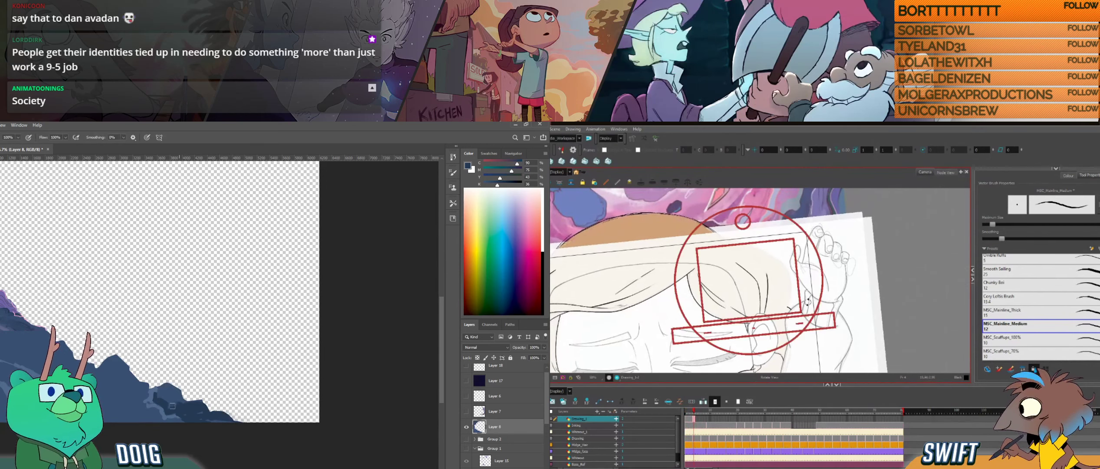
{"action": "left_click_drag", "start_coordinate": [177, 407], "coordinate": [164, 397]}
{"action": "mouse_move", "coordinate": [808, 304]}
{"action": "left_mouse_down"}
{"action": "mouse_move", "coordinate": [804, 320]}
{"action": "mouse_move", "coordinate": [778, 330]}
{"action": "left_mouse_up"}
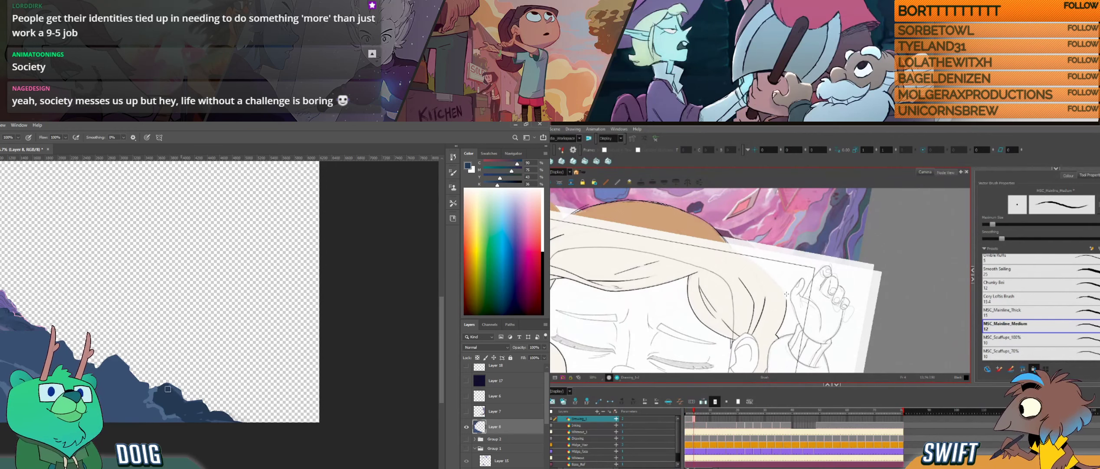
- Flip between the Harmony drawings to examine the outer hair line beside the ear and raised hand
{"action": "key", "text": "f"}
{"action": "key", "text": "g"}
{"action": "key", "text": "f"}
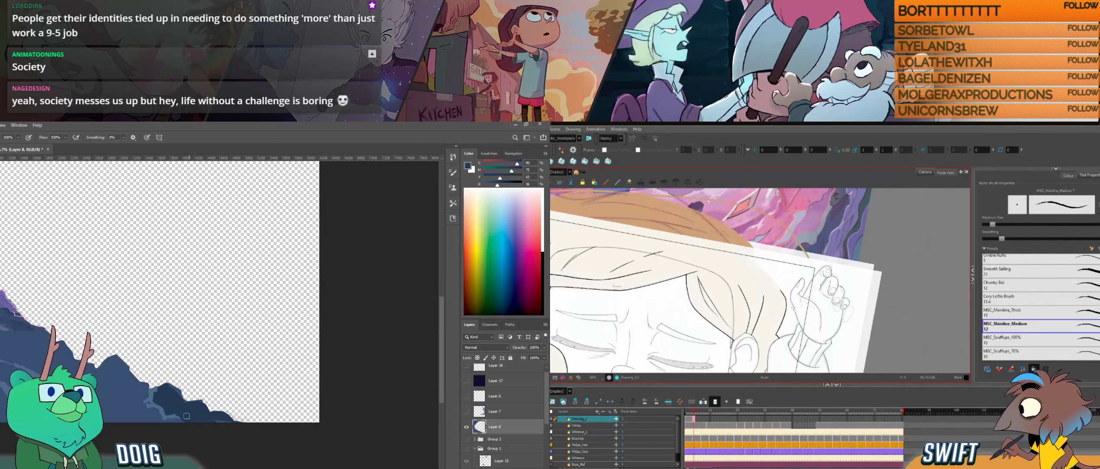
{"action": "key", "text": "g"}
{"action": "key", "text": "f"}
{"action": "key", "text": "g"}
{"action": "key", "text": "f"}
{"action": "key", "text": "g"}
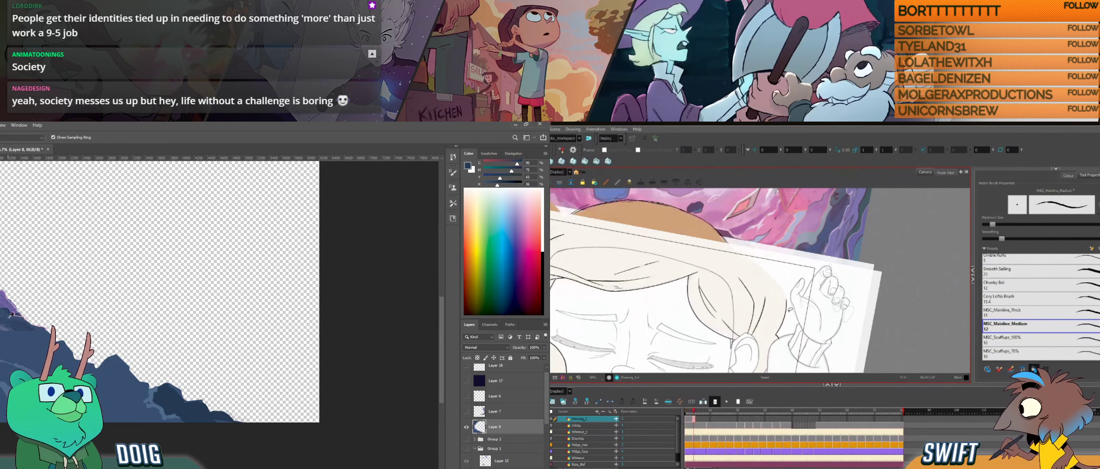
- Re-ink the outer hair line beside the ear in Harmony and compare it with the adjacent drawings
{"action": "left_click", "coordinate": [10, 314], "text": "alt"}
{"action": "left_click_drag", "start_coordinate": [777, 337], "coordinate": [788, 296]}
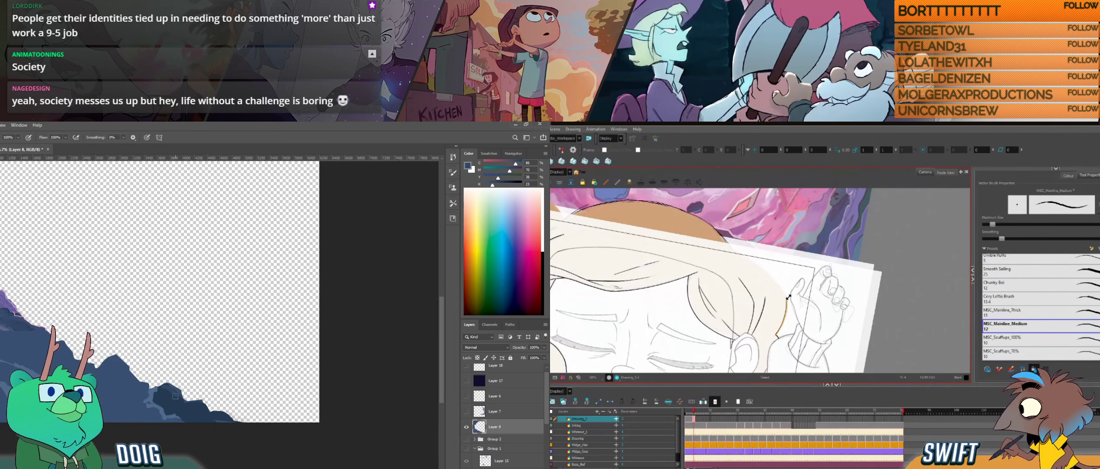
{"action": "key", "text": "ctrl+alt"}
{"action": "mouse_move", "coordinate": [799, 333]}
{"action": "left_mouse_down"}
{"action": "mouse_move", "coordinate": [811, 321]}
{"action": "mouse_move", "coordinate": [794, 343]}
{"action": "mouse_move", "coordinate": [795, 321]}
{"action": "left_mouse_up"}
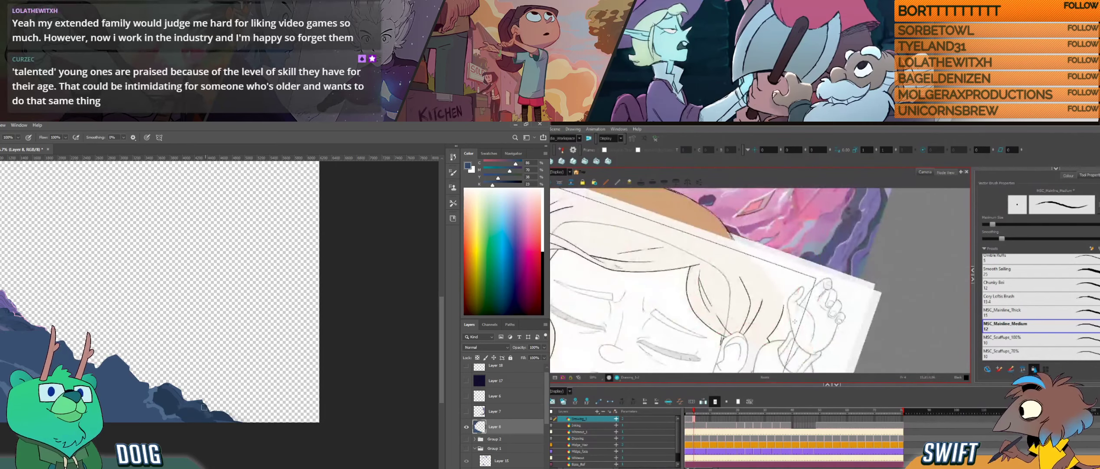
{"action": "key", "text": "comma"}
{"action": "key", "text": "period"}
{"action": "key", "text": "comma"}
{"action": "key", "text": "period"}
{"action": "key", "text": "comma"}
{"action": "key", "text": "period"}
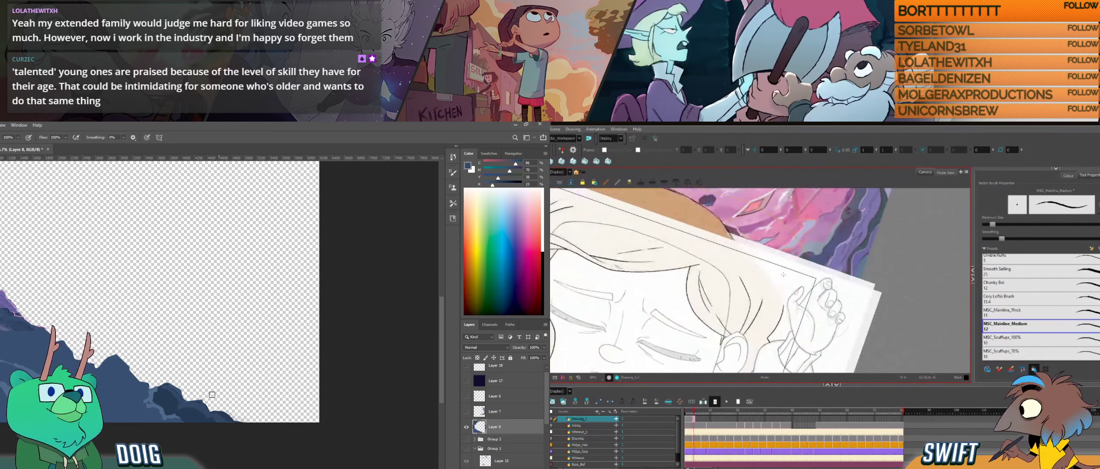
- Sample the dark blue and dab shading onto the lower Photoshop ground rocks while stepping through the Harmony hair drawings
{"action": "left_click", "coordinate": [190, 415], "text": "alt"}
{"action": "key", "text": "f"}
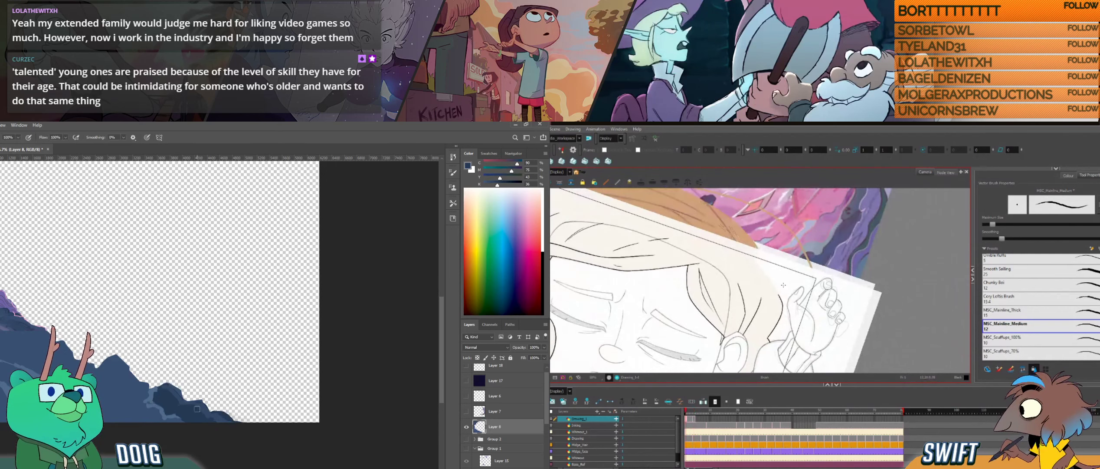
{"action": "key", "text": "period"}
{"action": "key", "text": "period"}
{"action": "key", "text": "period"}
{"action": "key", "text": "i"}
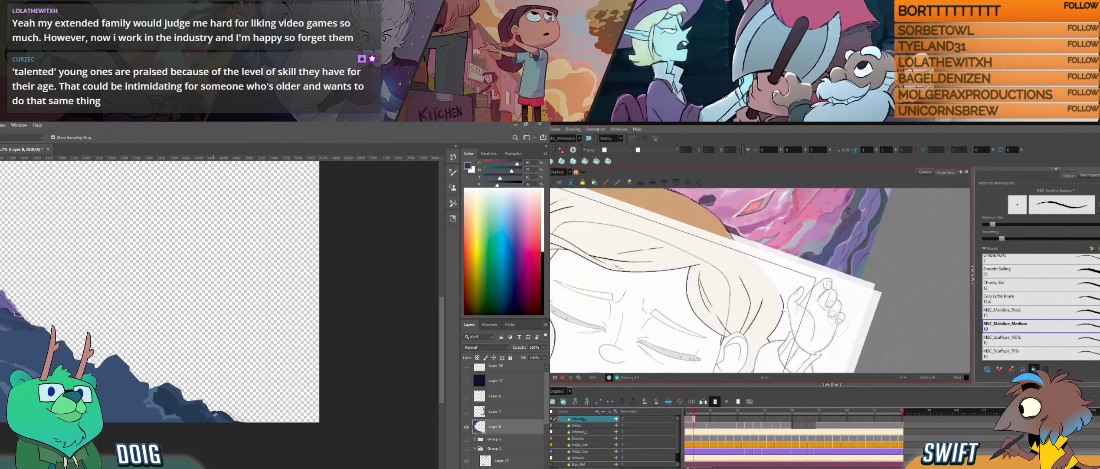
{"action": "left_click", "coordinate": [214, 414]}
{"action": "key", "text": "b"}
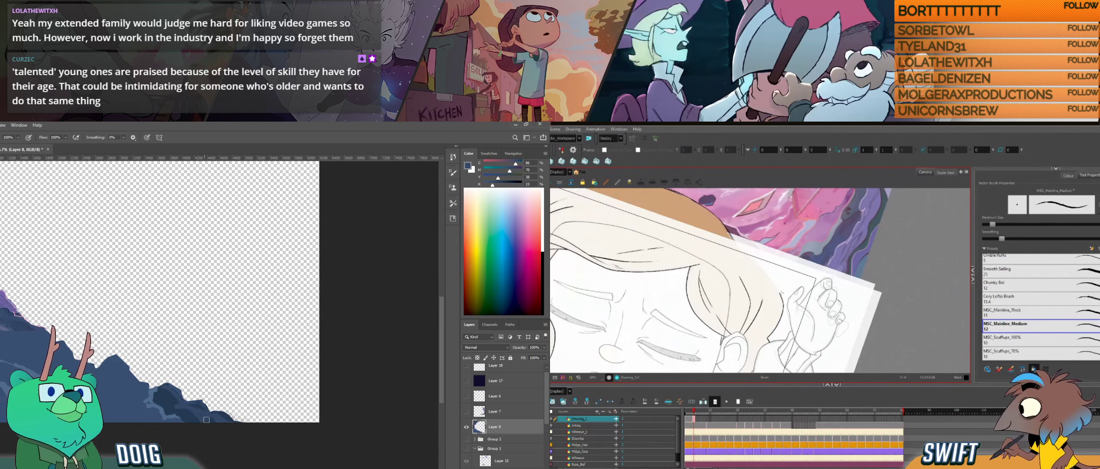
{"action": "left_click", "coordinate": [183, 409], "text": "alt"}
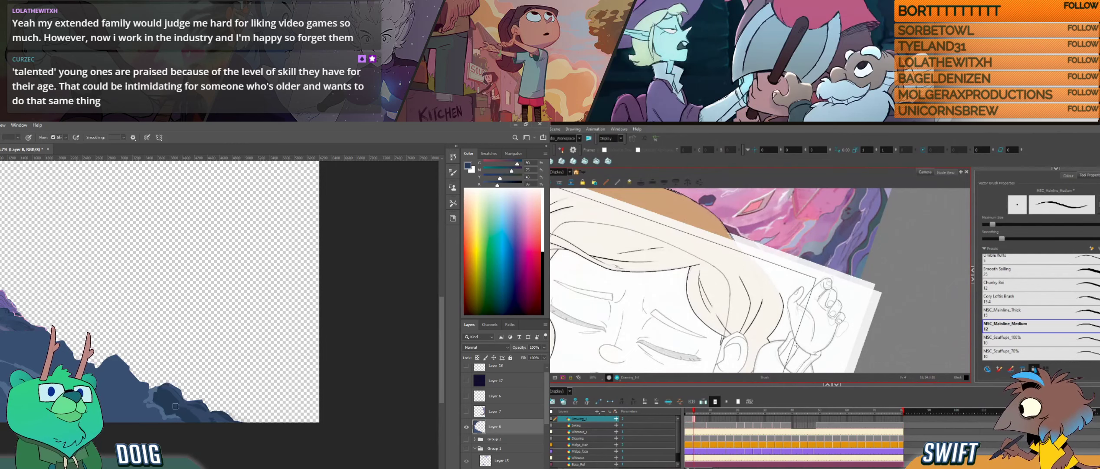
- Compare the adjacent Harmony hair drawings and brush the edge of the small boulders on the Photoshop slope
{"action": "key", "text": "comma"}
{"action": "key", "text": "period"}
{"action": "key", "text": "comma"}
{"action": "key", "text": "period"}
{"action": "left_click_drag", "start_coordinate": [155, 394], "coordinate": [156, 391]}
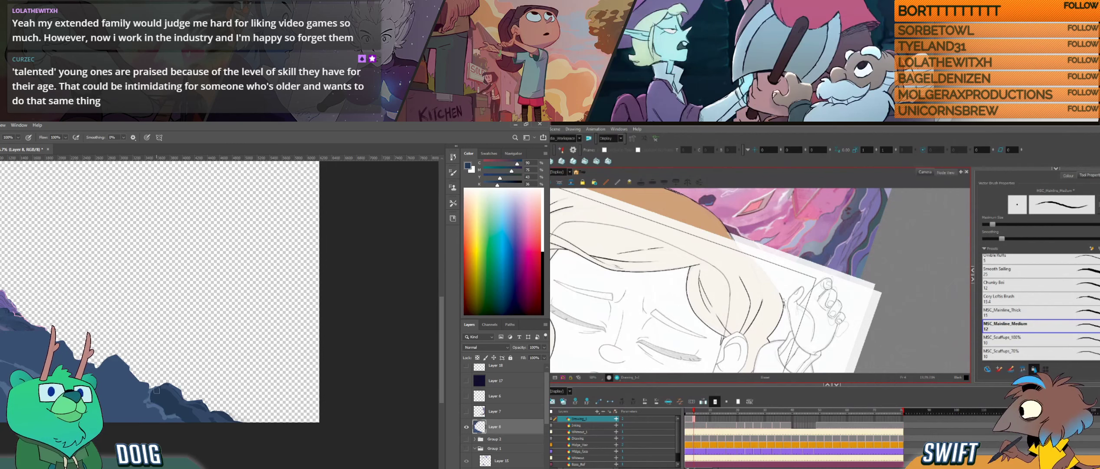
{"action": "key", "text": "alt"}
{"action": "left_click", "coordinate": [162, 404]}
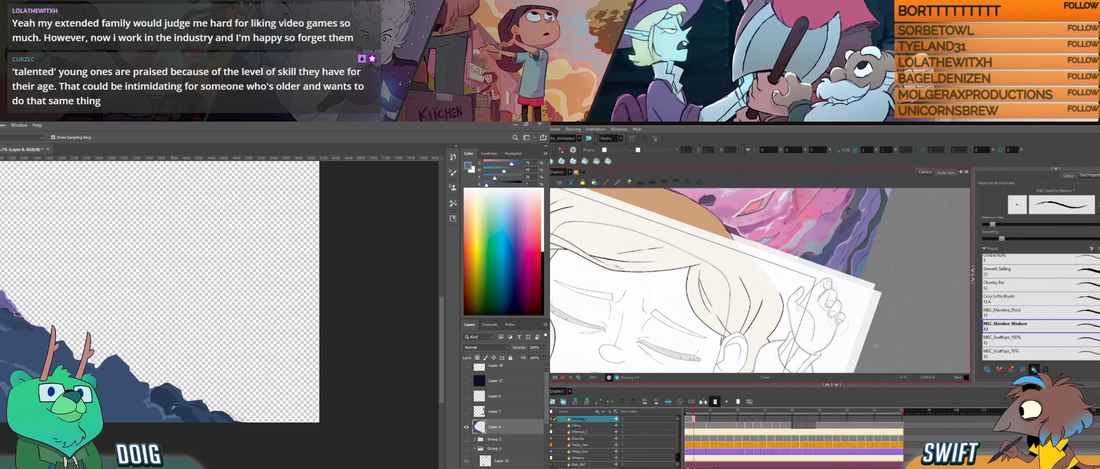
- Touch up the outer hair line beside the ear in Harmony and sample blue from the upper Photoshop slope for the brush
{"action": "left_click", "coordinate": [783, 307]}
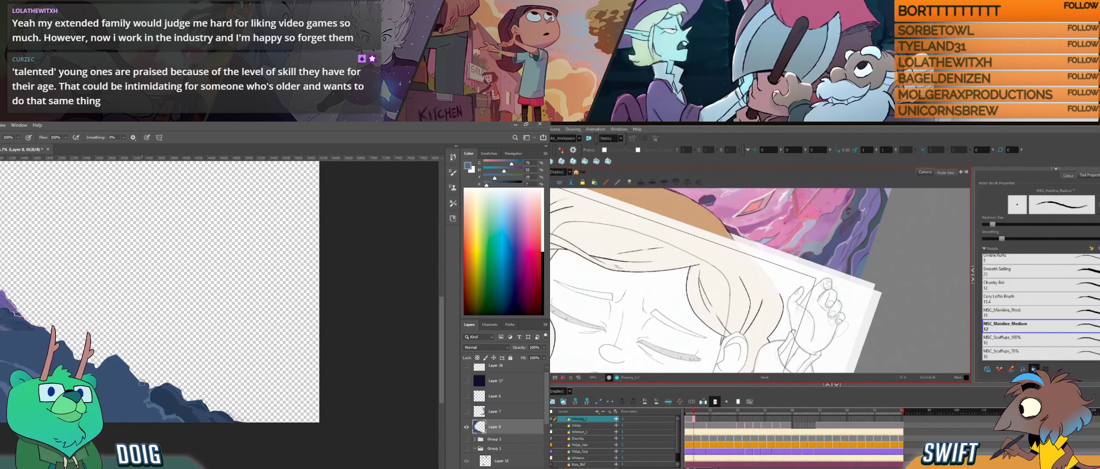
{"action": "mouse_move", "coordinate": [793, 331]}
{"action": "left_mouse_down"}
{"action": "mouse_move", "coordinate": [833, 292]}
{"action": "mouse_move", "coordinate": [804, 329]}
{"action": "left_mouse_up"}
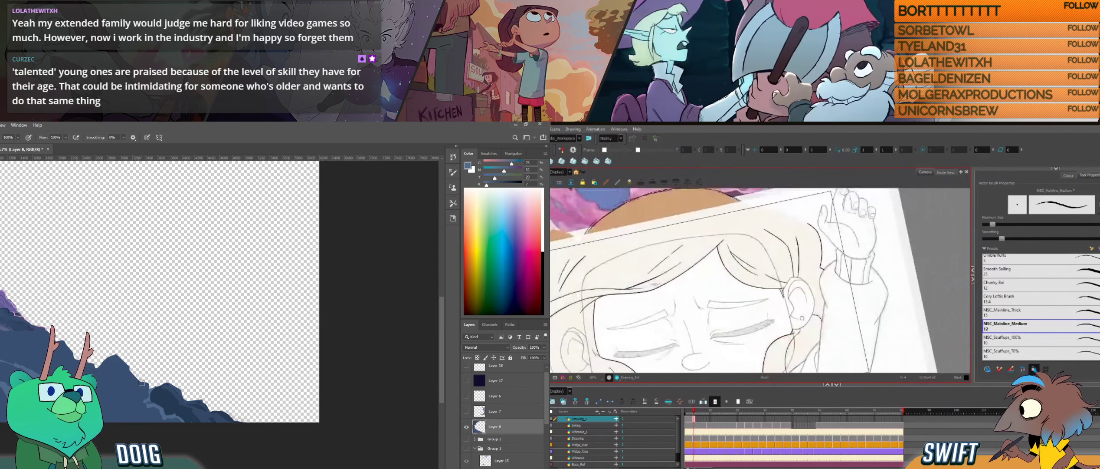
{"action": "left_click_drag", "start_coordinate": [796, 249], "coordinate": [803, 288]}
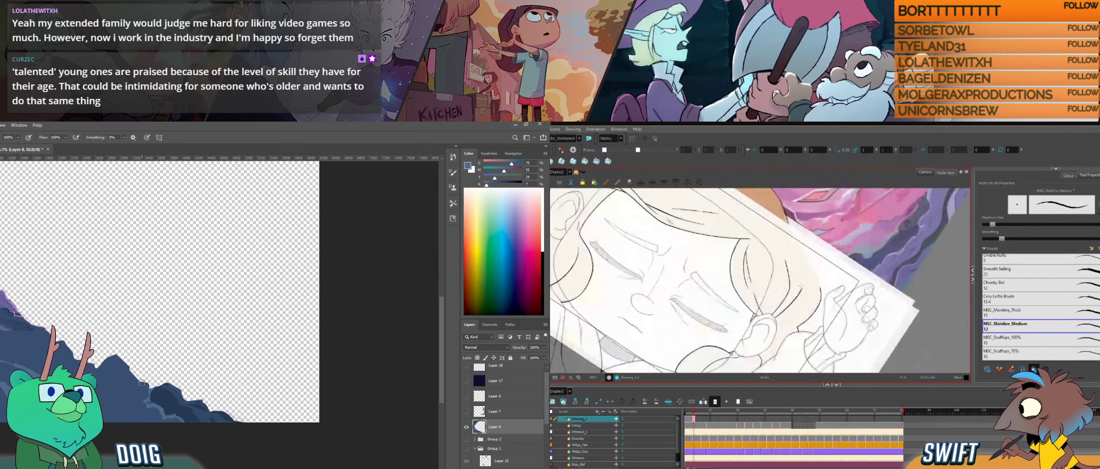
{"action": "left_click_drag", "start_coordinate": [799, 330], "coordinate": [859, 293]}
{"action": "left_click", "coordinate": [17, 311]}
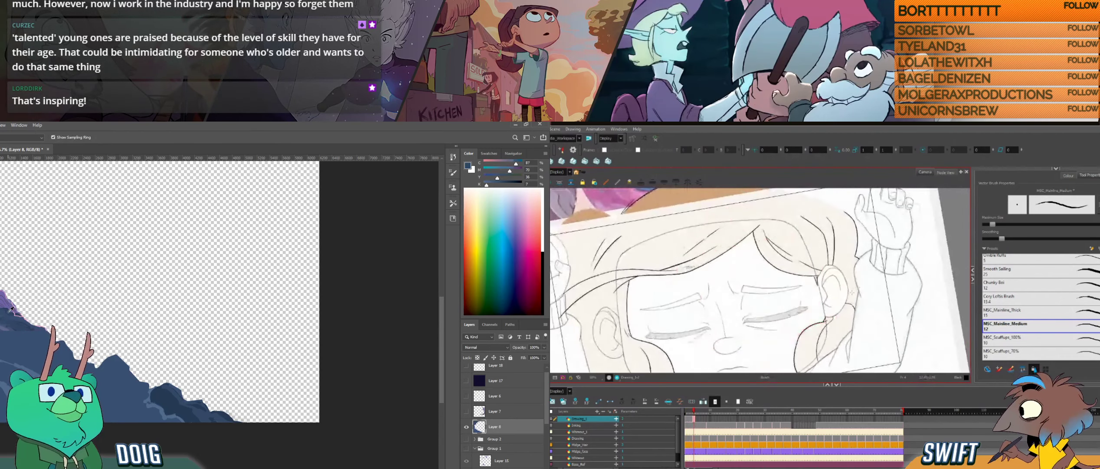
{"action": "left_click", "coordinate": [9, 308]}
{"action": "key", "text": "b"}
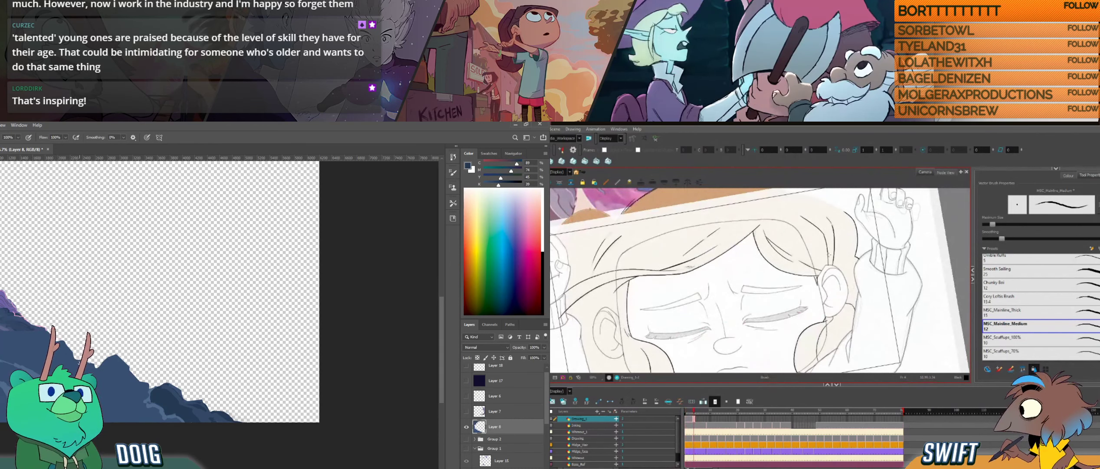
{"action": "left_click_drag", "start_coordinate": [79, 363], "coordinate": [73, 339]}
- Select the short hair strand above the ear for rework in Harmony, and paint the Photoshop ridge rock with a blue containing less black
{"action": "key", "text": "alt+s"}
{"action": "left_click", "coordinate": [842, 260]}
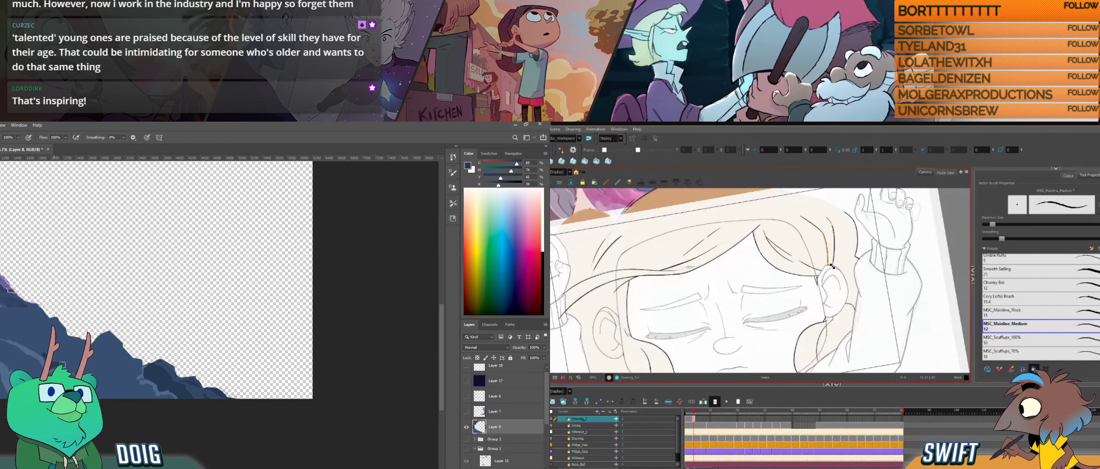
{"action": "left_click", "coordinate": [828, 259]}
{"action": "left_click", "coordinate": [845, 257]}
{"action": "left_click", "coordinate": [76, 354], "text": "alt"}
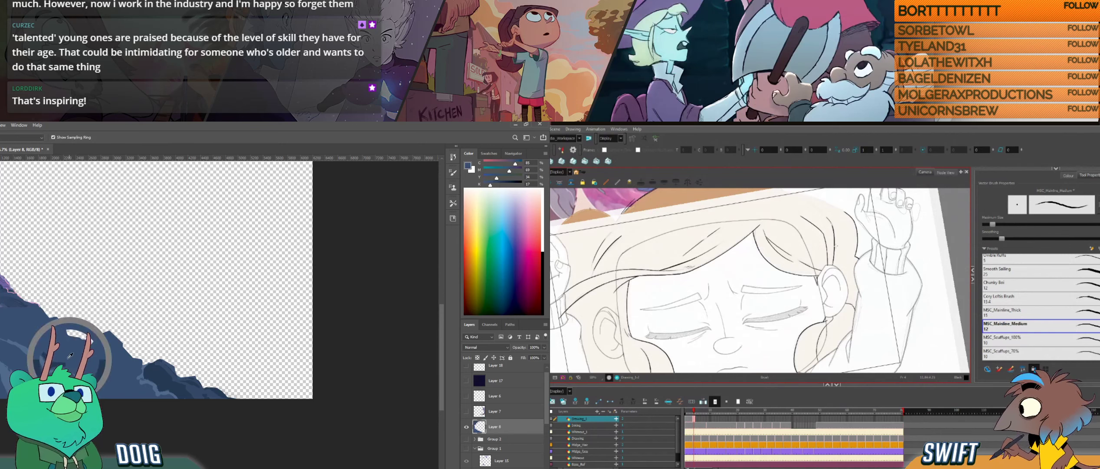
{"action": "left_click", "coordinate": [830, 257]}
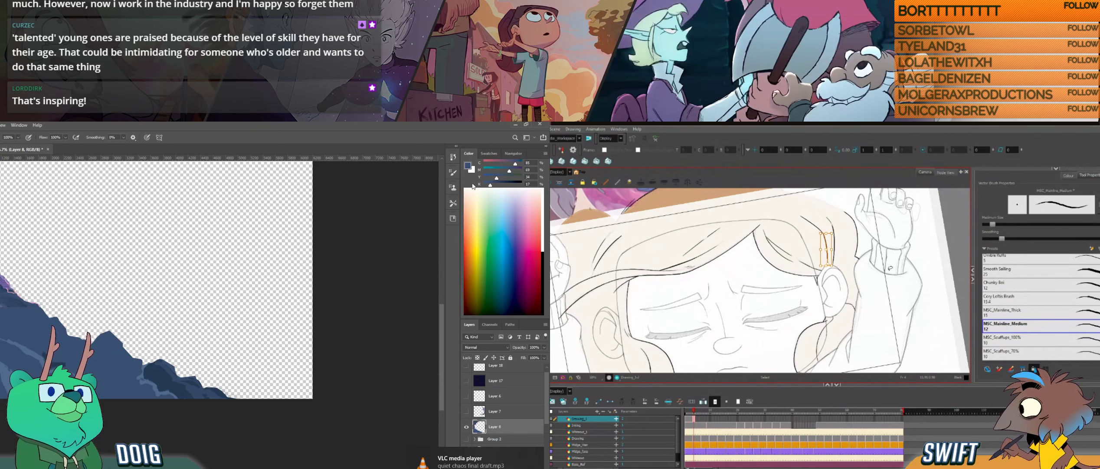
{"action": "key", "text": "alt+b"}
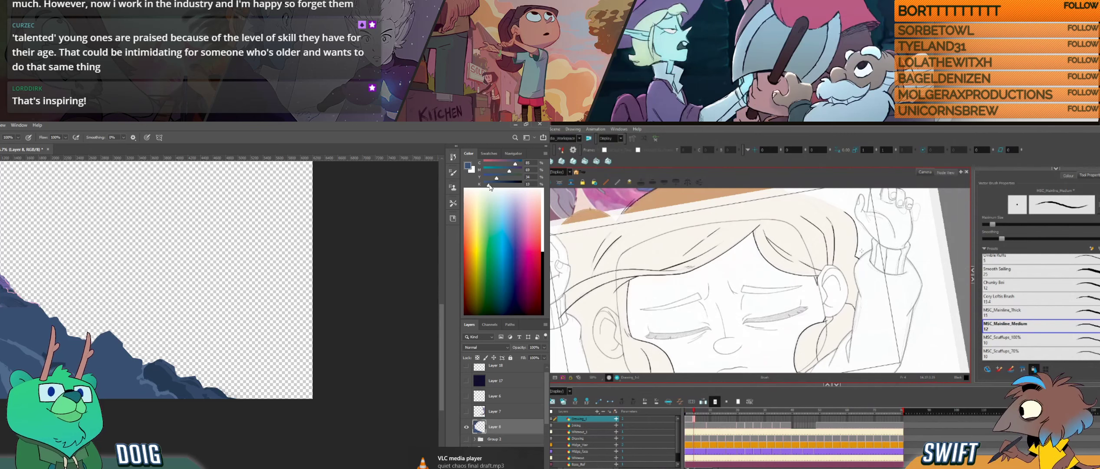
{"action": "left_click_drag", "start_coordinate": [490, 187], "coordinate": [487, 187]}
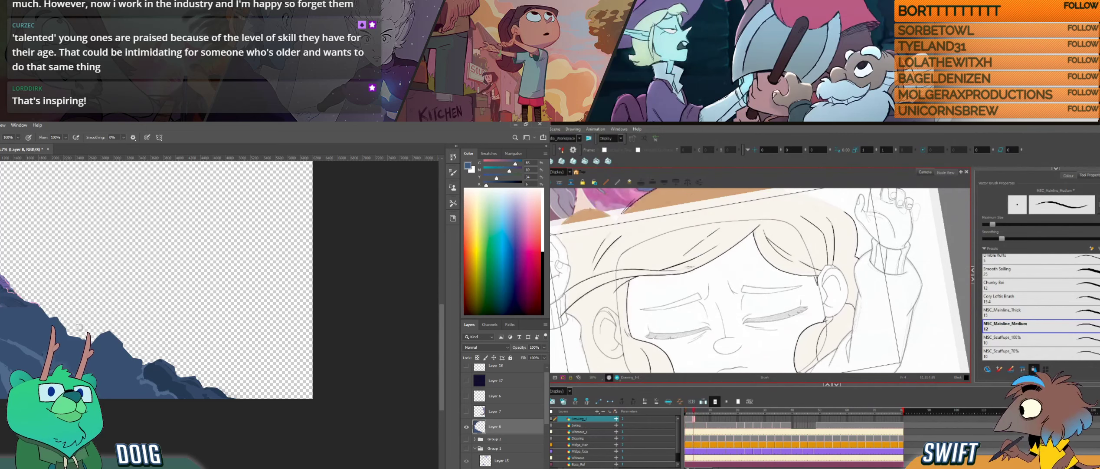
{"action": "left_click_drag", "start_coordinate": [105, 334], "coordinate": [102, 338]}
- Rework the short hair strand running into the top of the ear in Harmony, undoing the unwanted changes
{"action": "key", "text": "alt+s"}
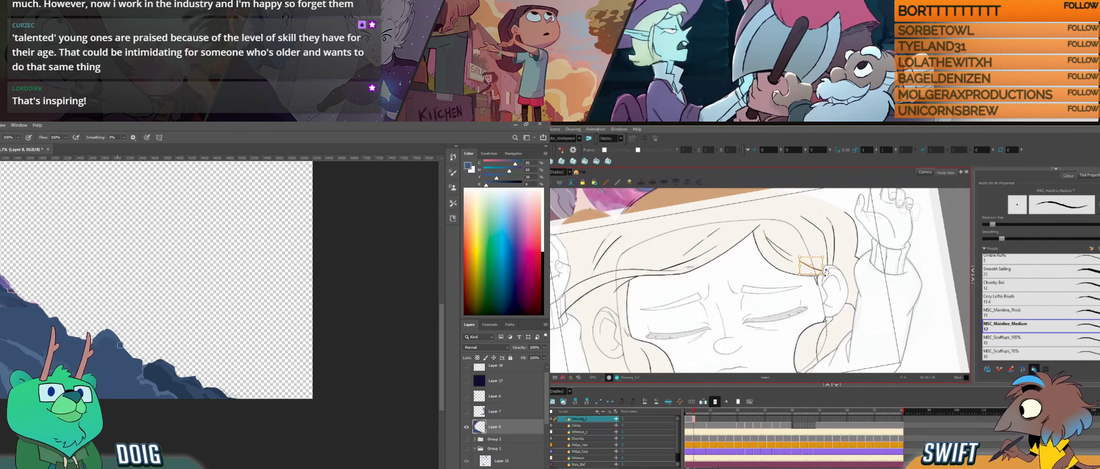
{"action": "key", "text": "alt+b"}
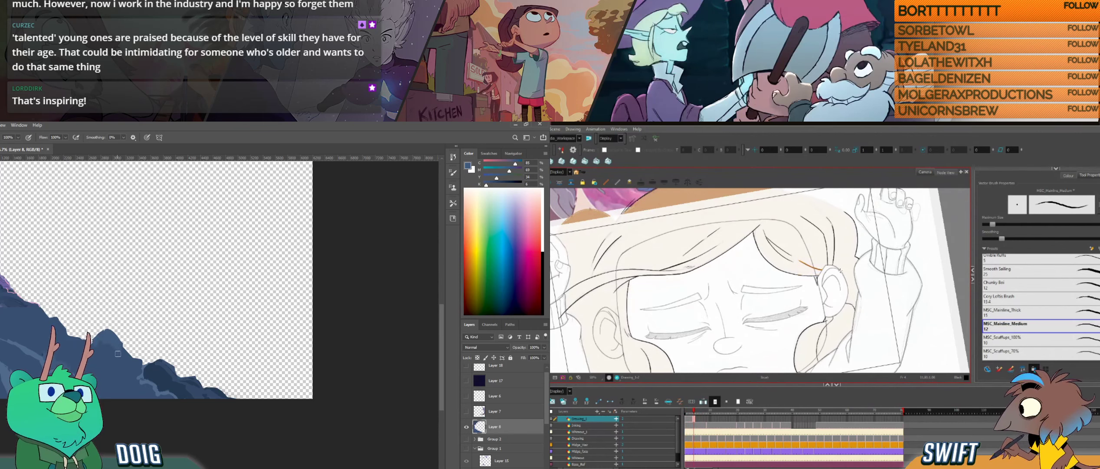
{"action": "key", "text": "ctrl+z"}
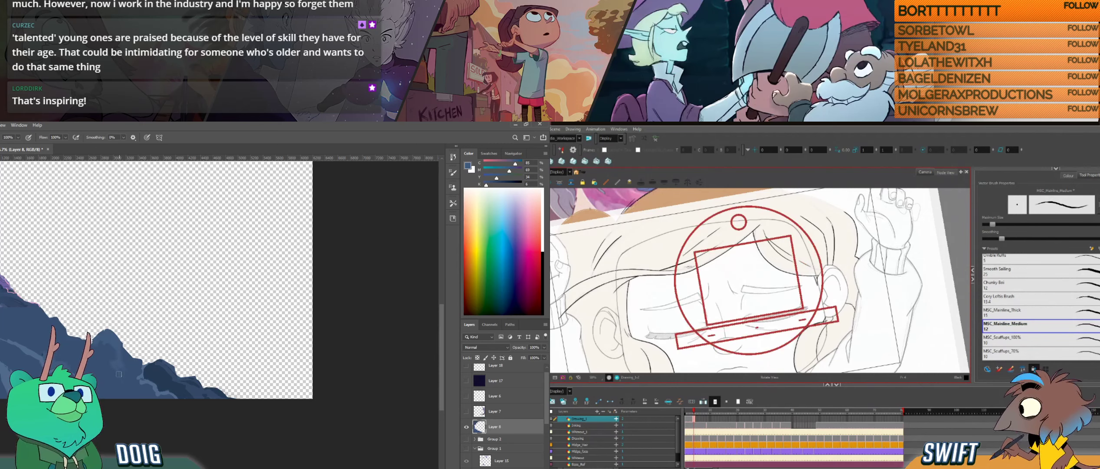
{"action": "left_click_drag", "start_coordinate": [747, 241], "coordinate": [786, 270]}
{"action": "left_click_drag", "start_coordinate": [803, 334], "coordinate": [738, 324]}
{"action": "key", "text": "ctrl+z"}
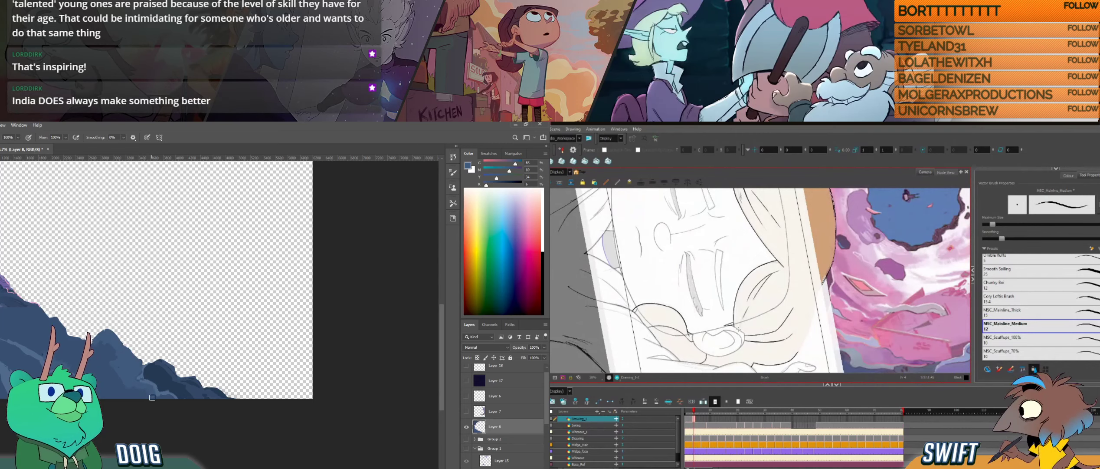
{"action": "left_click_drag", "start_coordinate": [747, 309], "coordinate": [817, 306]}
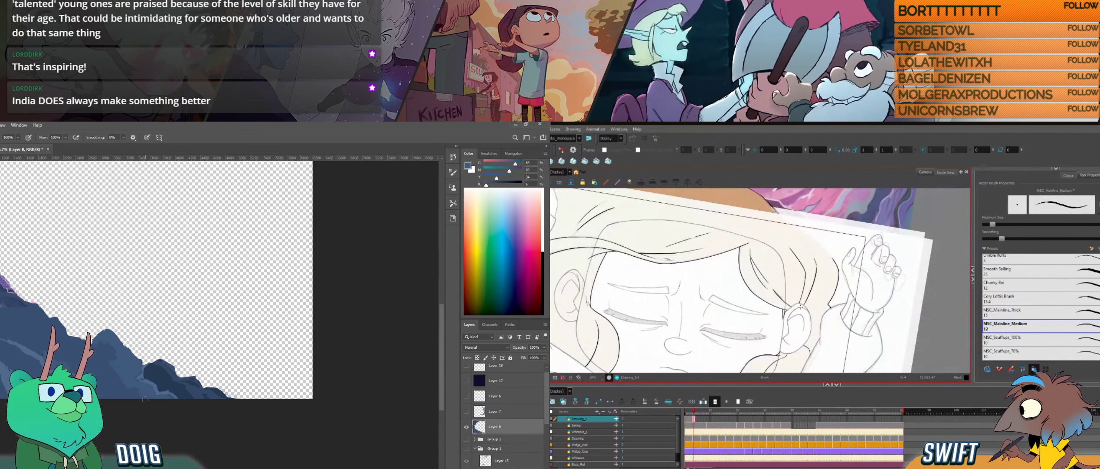
{"action": "key", "text": "alt+e"}
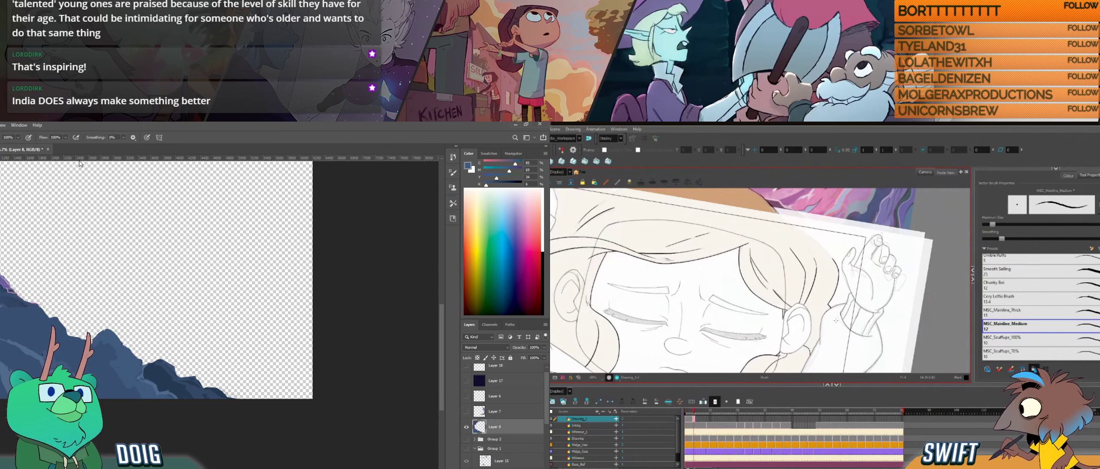
{"action": "left_click_drag", "start_coordinate": [797, 326], "coordinate": [830, 301]}
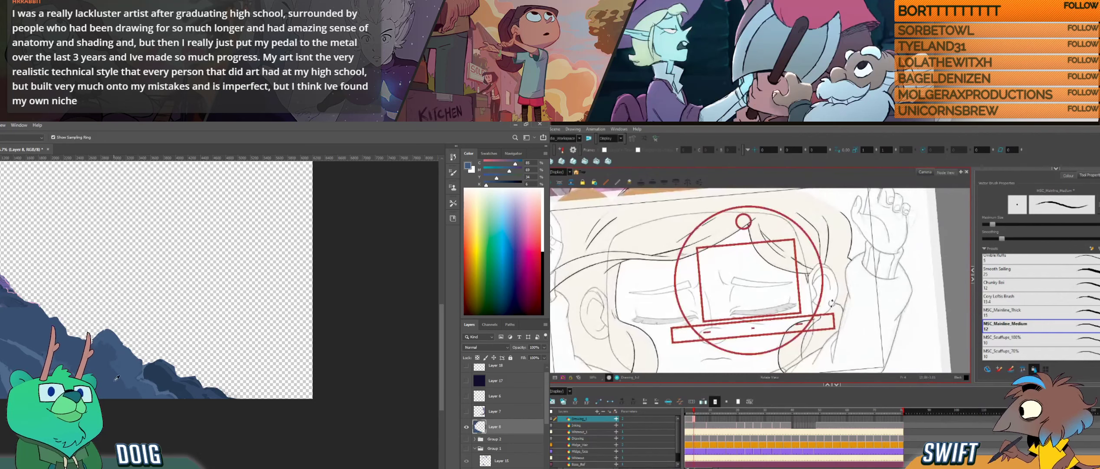
- Advance to the next drawing on the Harmony hair layer, paste into its timeline cell, and sample rock blue in Photoshop
{"action": "left_click", "coordinate": [122, 381], "text": "alt"}
{"action": "key", "text": "g"}
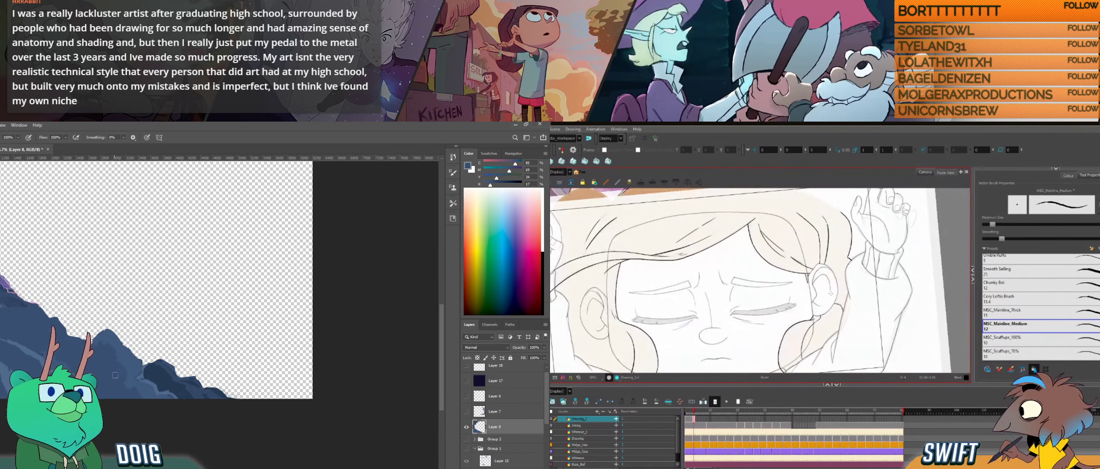
{"action": "key", "text": "period"}
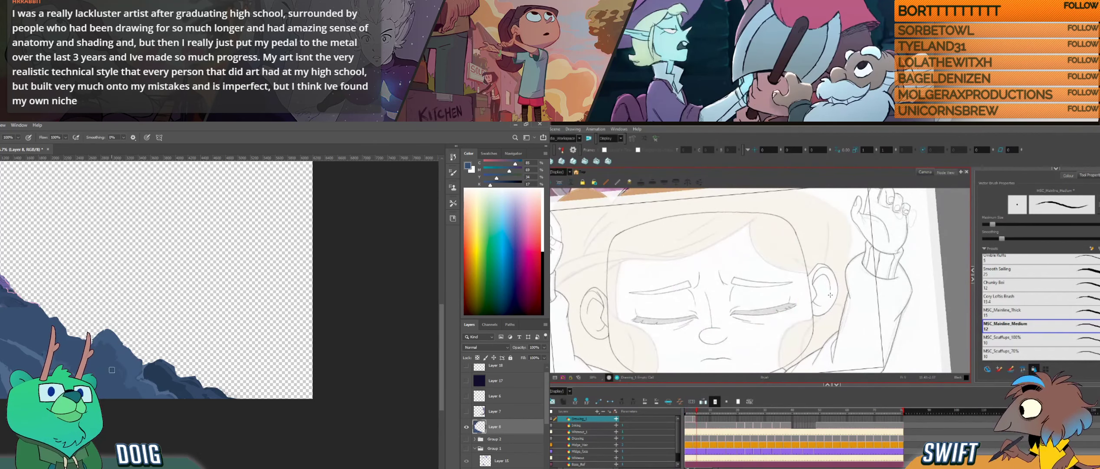
{"action": "left_click", "coordinate": [700, 419]}
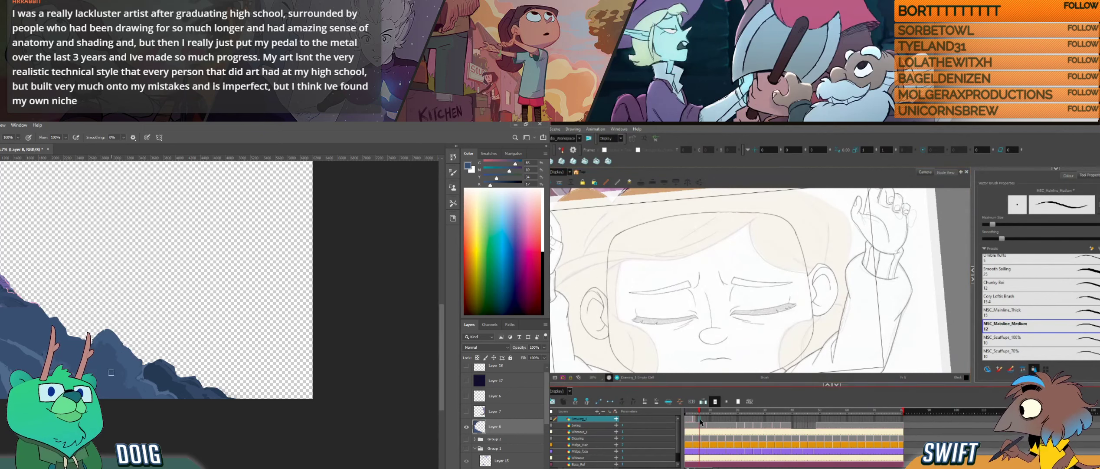
{"action": "key", "text": "ctrl+v"}
{"action": "left_click", "coordinate": [702, 419]}
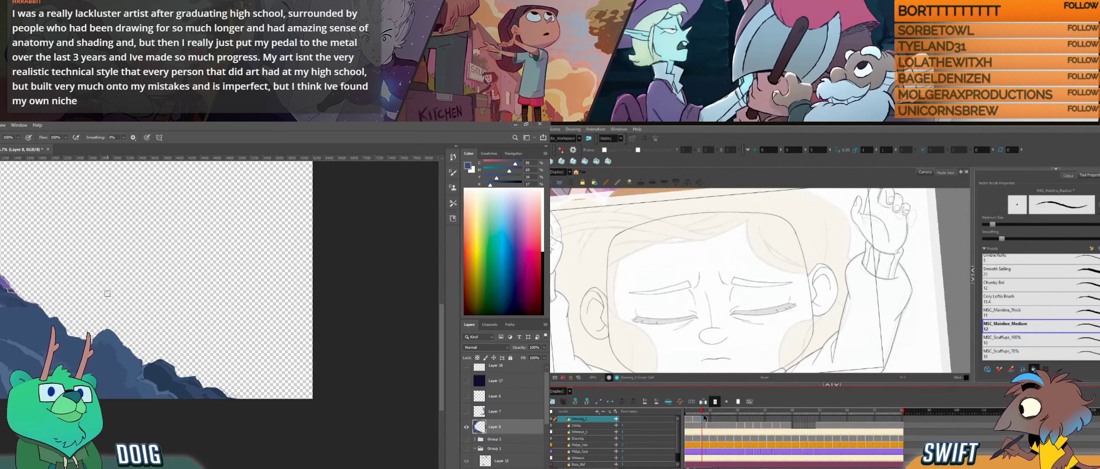
{"action": "key", "text": "f"}
{"action": "key", "text": "g"}
{"action": "left_click_drag", "start_coordinate": [797, 333], "coordinate": [792, 311]}
{"action": "key", "text": "alt"}
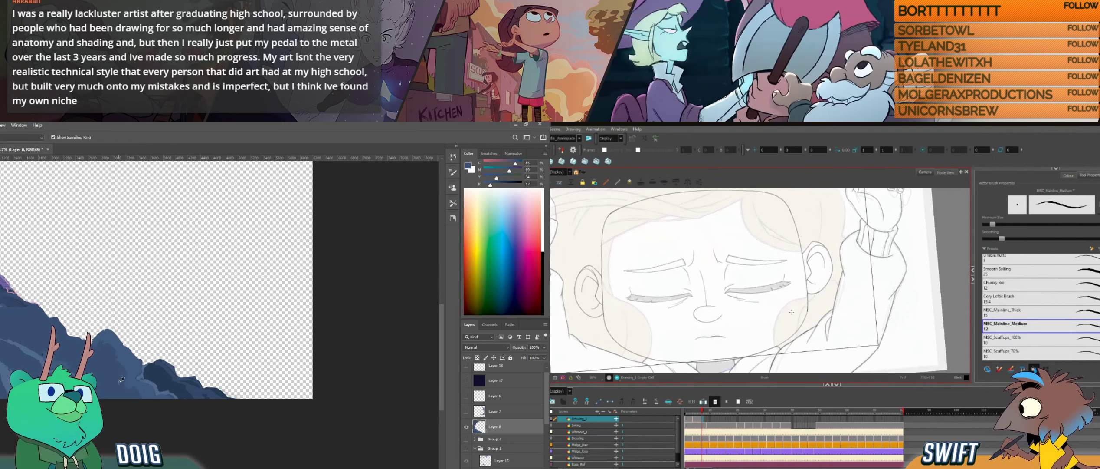
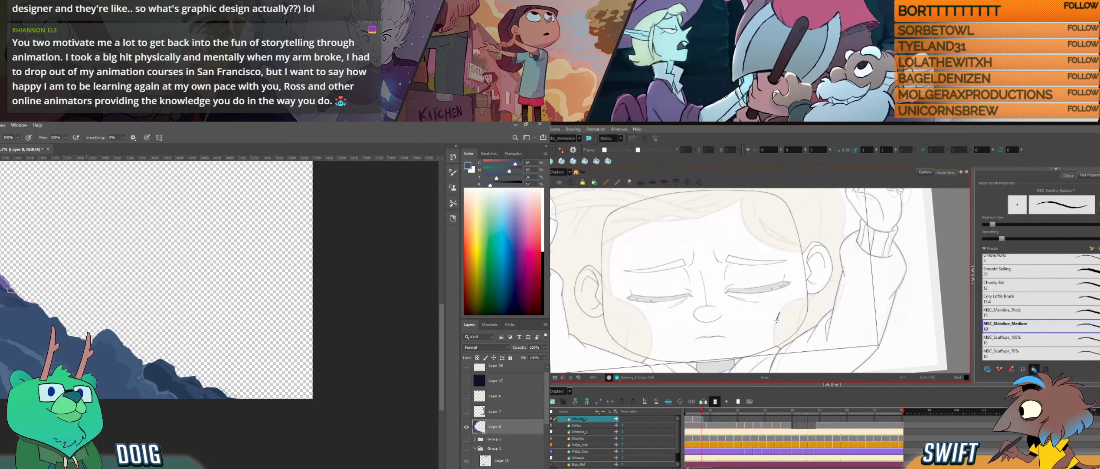
- Redraw the lower hair curve beside the cheek in Harmony with a longer stroke and check it against the neighbouring drawings
{"action": "left_click_drag", "start_coordinate": [775, 337], "coordinate": [777, 347]}
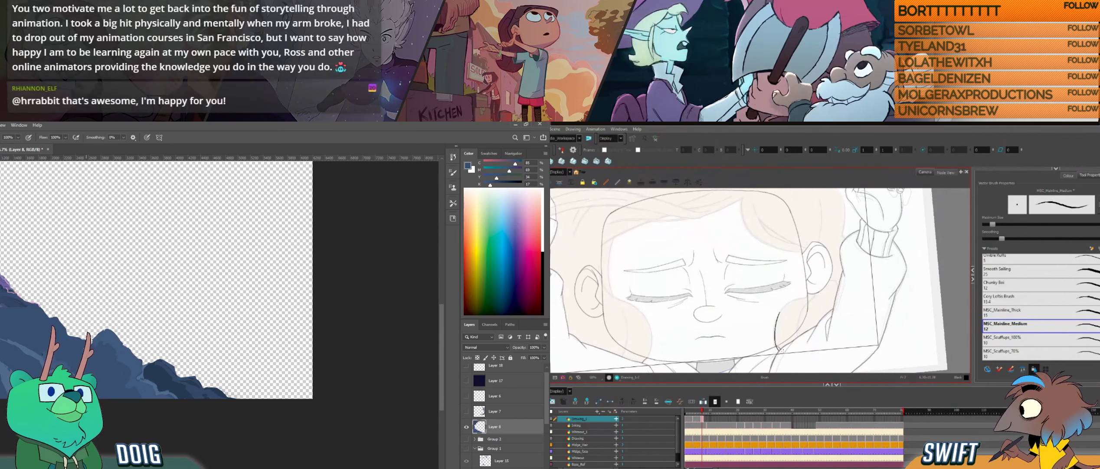
{"action": "key", "text": "ctrl+z"}
{"action": "left_click_drag", "start_coordinate": [780, 308], "coordinate": [776, 347]}
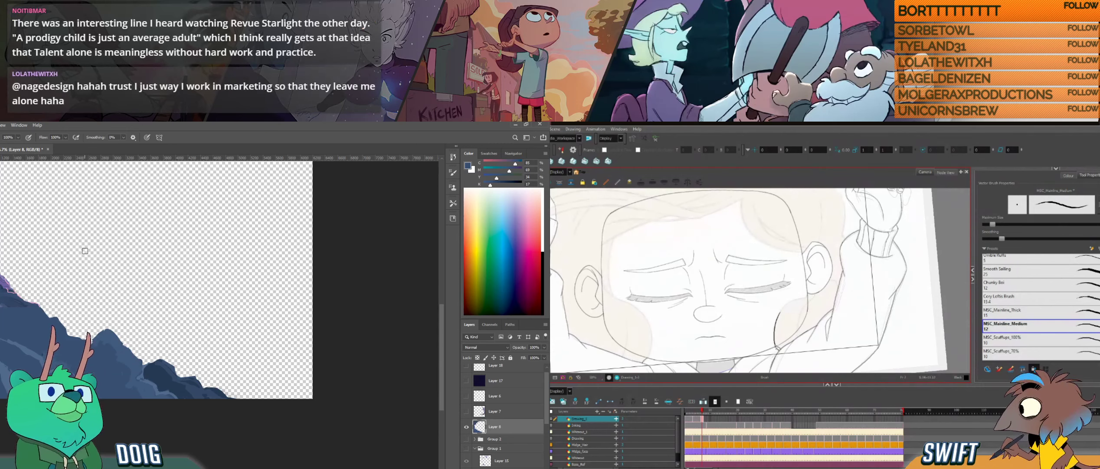
{"action": "key", "text": "f"}
{"action": "key", "text": "g"}
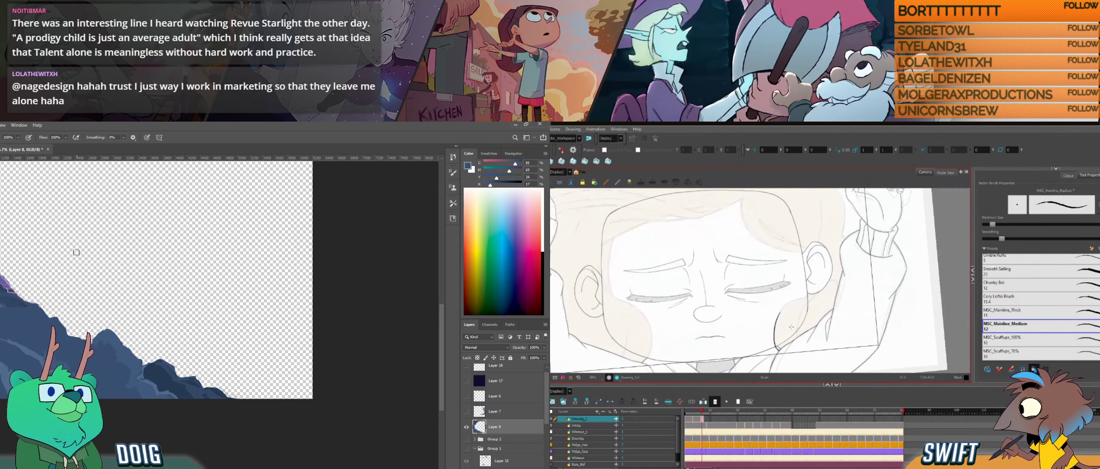
{"action": "key", "text": "f"}
{"action": "key", "text": "g"}
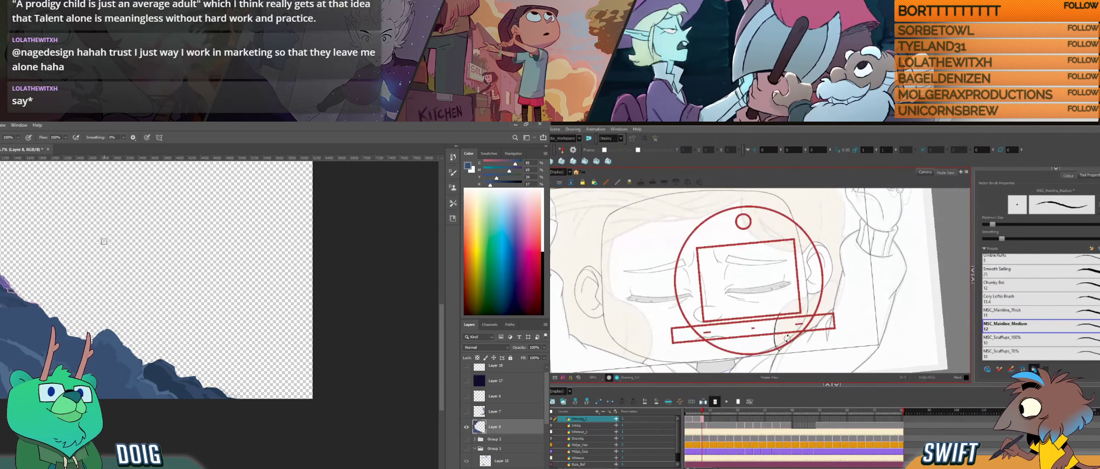
- Compare the cheek hair curve with the adjacent Harmony drawings and sample a darker blue from the lower Photoshop rock for the brush
{"action": "mouse_move", "coordinate": [793, 338]}
{"action": "left_mouse_down"}
{"action": "mouse_move", "coordinate": [811, 319]}
{"action": "mouse_move", "coordinate": [796, 324]}
{"action": "left_mouse_up"}
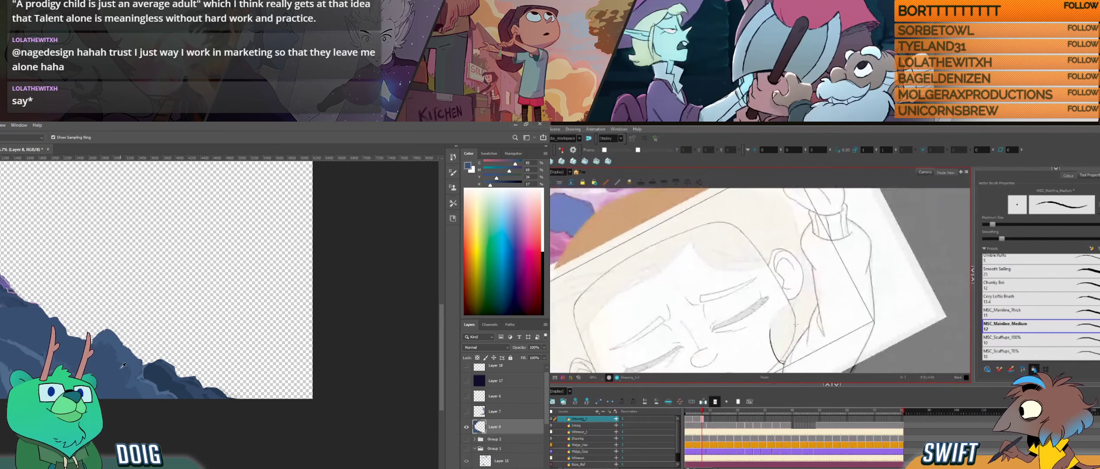
{"action": "key", "text": "f"}
{"action": "key", "text": "g"}
{"action": "key", "text": "i"}
{"action": "left_click", "coordinate": [196, 381]}
{"action": "key", "text": "b"}
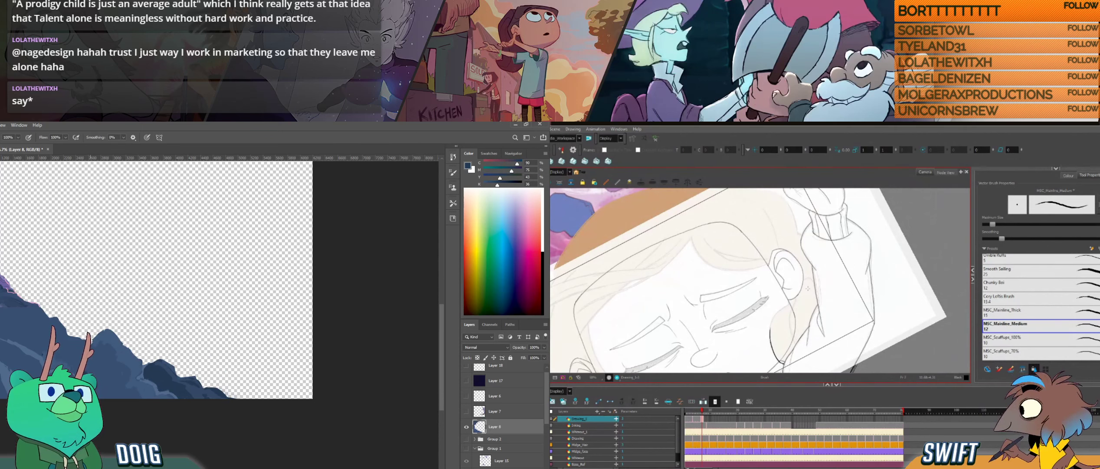
{"action": "key", "text": "f"}
{"action": "key", "text": "g"}
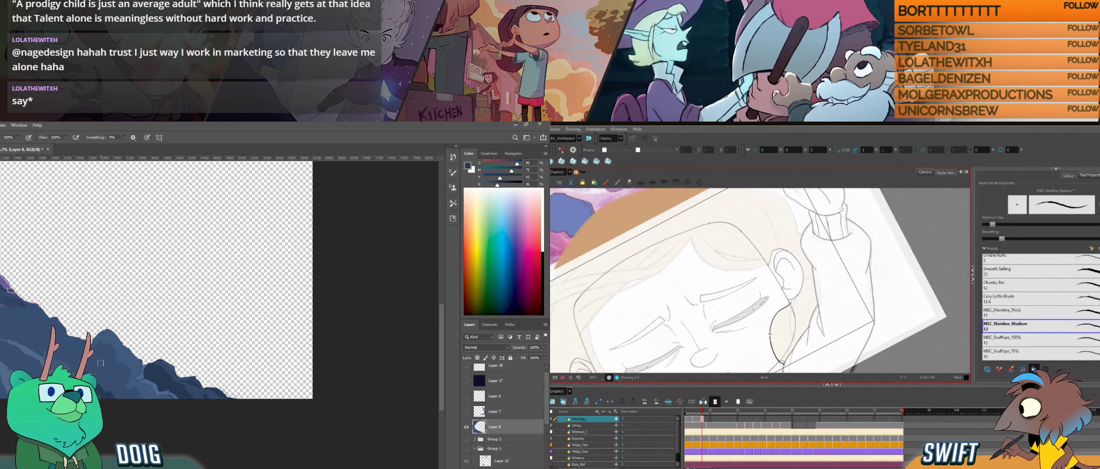
- Lasso the blue rock slope along its ridge in Photoshop and restroke the upper part of the cheek hair curve in Harmony
{"action": "key", "text": "l"}
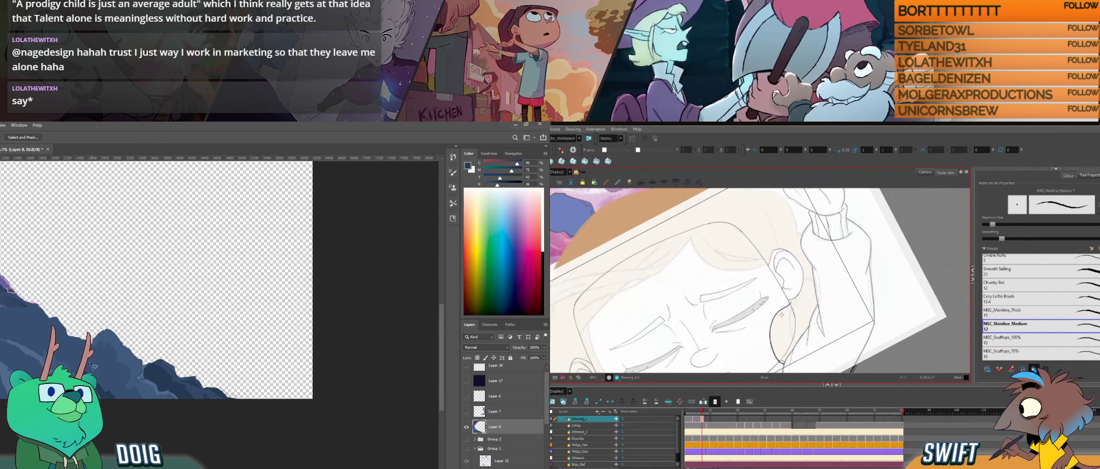
{"action": "left_click_drag", "start_coordinate": [19, 342], "coordinate": [42, 355]}
{"action": "left_click_drag", "start_coordinate": [771, 328], "coordinate": [781, 309]}
{"action": "mouse_move", "coordinate": [108, 404]}
{"action": "left_mouse_down"}
{"action": "mouse_move", "coordinate": [177, 408]}
{"action": "mouse_move", "coordinate": [174, 392]}
{"action": "mouse_move", "coordinate": [134, 358]}
{"action": "left_mouse_up"}
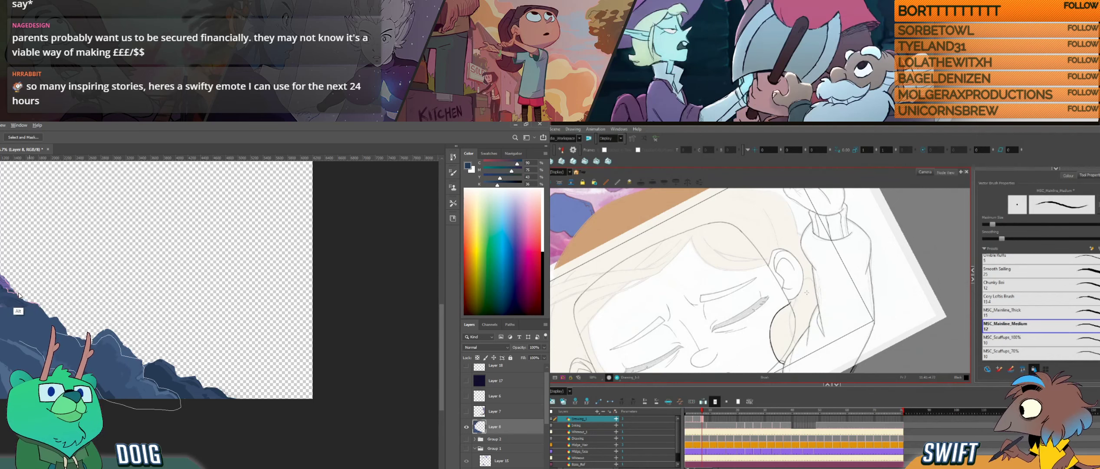
{"action": "left_click_drag", "start_coordinate": [24, 301], "coordinate": [16, 308]}
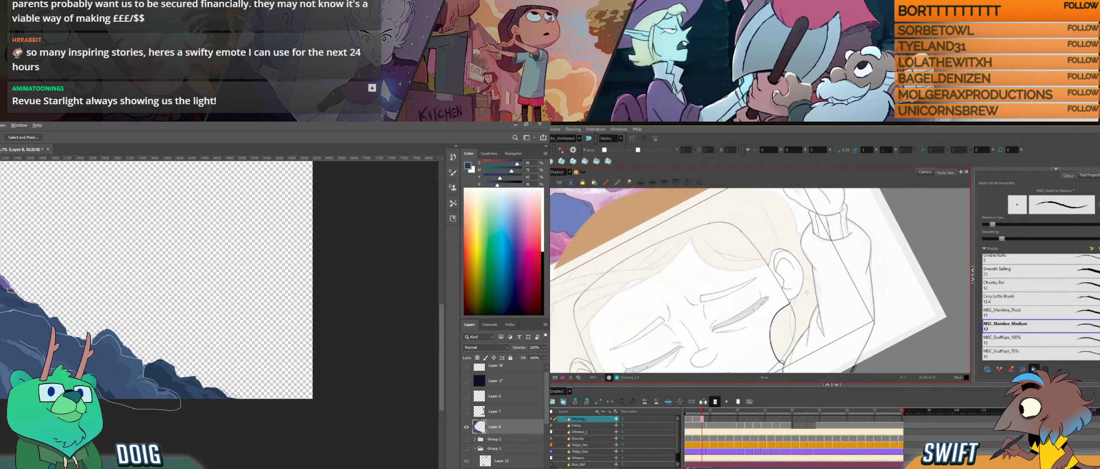
{"action": "left_click_drag", "start_coordinate": [0, 339], "coordinate": [20, 343]}
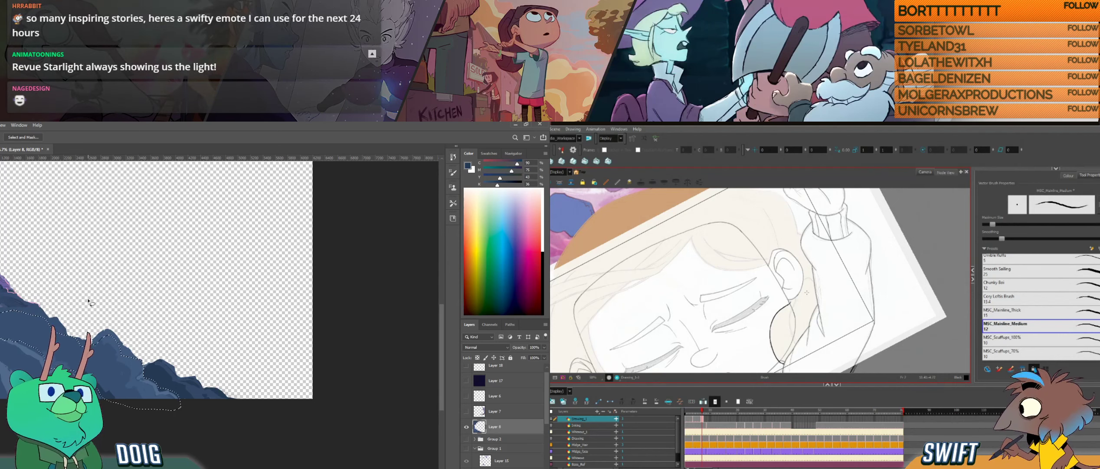
- Switch to the Gradient tool and clear the rock selection in Photoshop, and delete the stray line below the ear in Harmony
{"action": "key", "text": "g"}
{"action": "key", "text": "shift+g"}
{"action": "key", "text": "shift+g"}
{"action": "key", "text": "shift+g"}
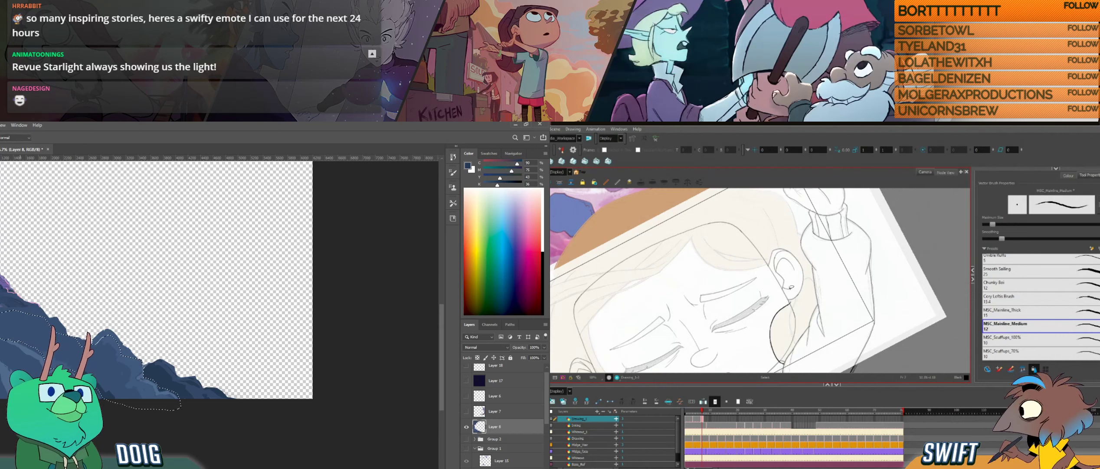
{"action": "left_click", "coordinate": [790, 303]}
{"action": "key", "text": "Delete"}
{"action": "key", "text": "alt+b"}
{"action": "key", "text": "shift+g"}
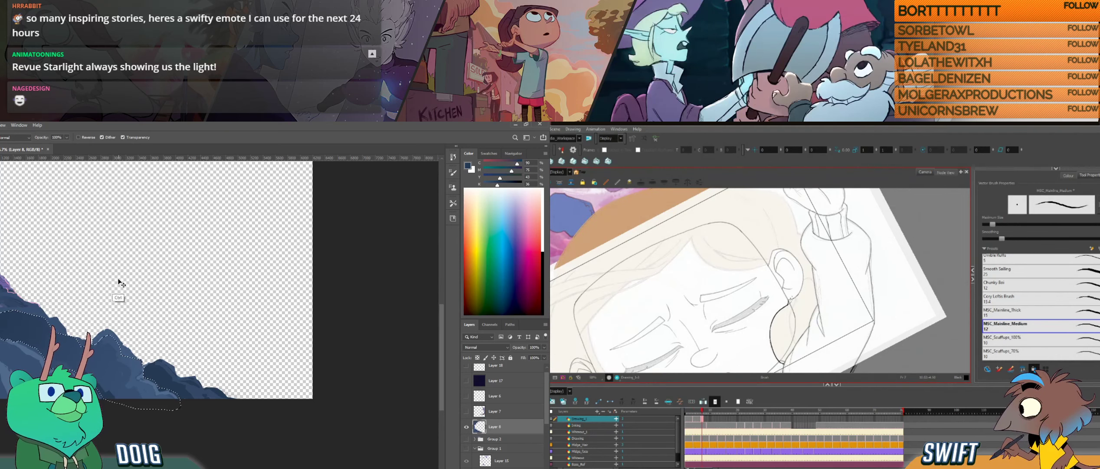
{"action": "key", "text": "ctrl+d"}
- Sample blue from the upper Photoshop slope for painting the rock, and compare the Harmony hair drawing with its neighbours
{"action": "key", "text": "i"}
{"action": "left_click", "coordinate": [1, 322]}
{"action": "key", "text": "f"}
{"action": "key", "text": "b"}
{"action": "key", "text": "g"}
{"action": "key", "text": "f"}
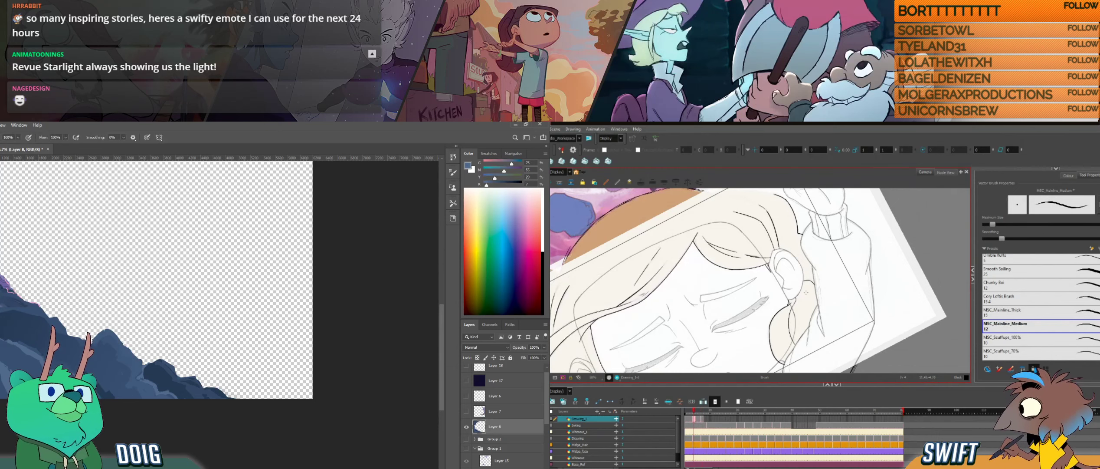
{"action": "key", "text": "g"}
{"action": "key", "text": "f"}
{"action": "key", "text": "g"}
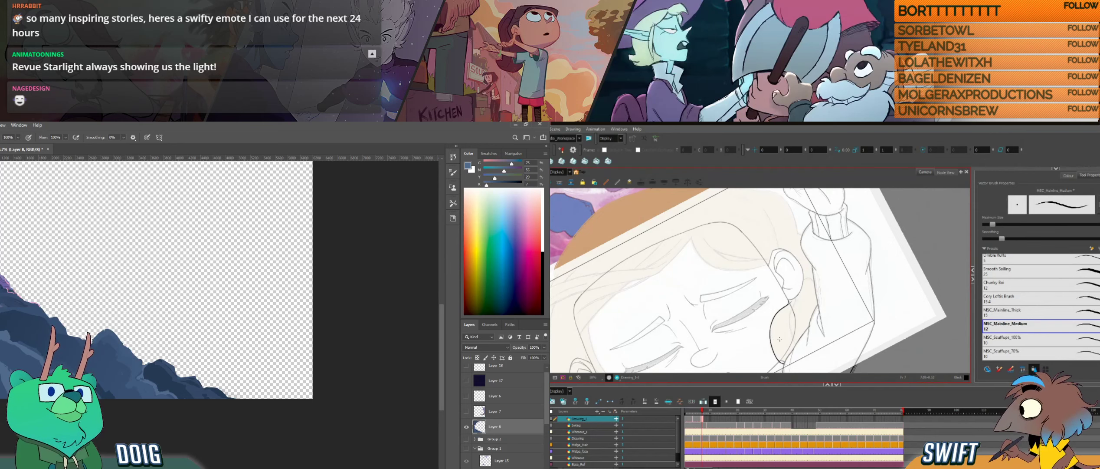
{"action": "left_click", "coordinate": [17, 340], "text": "alt"}
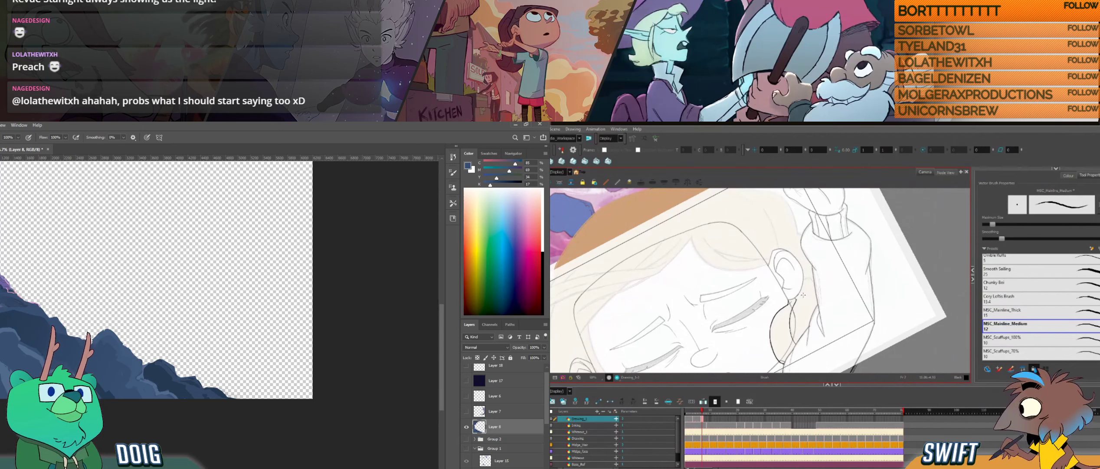
- Undo the last change to the Harmony hair line below the ear and resample rock blues for the Photoshop brush
{"action": "key", "text": "i"}
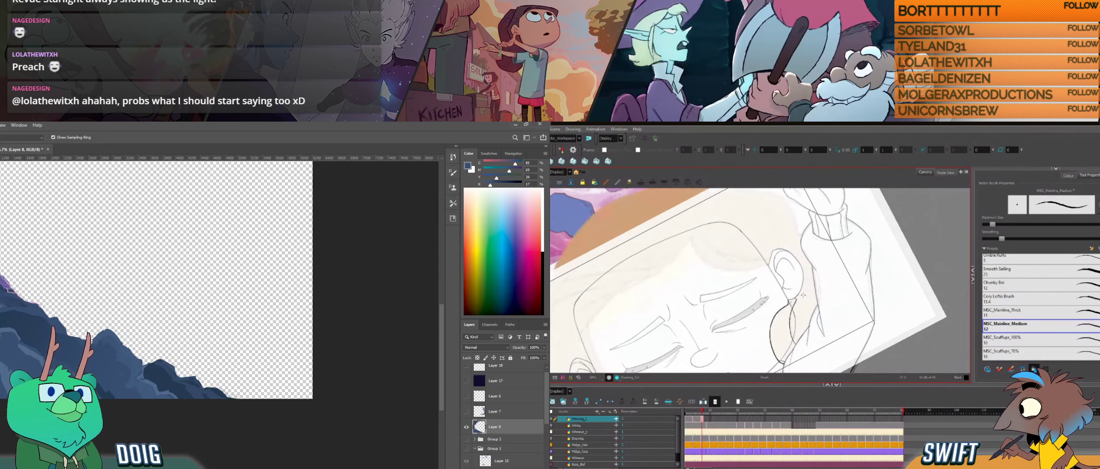
{"action": "key", "text": "ctrl+z"}
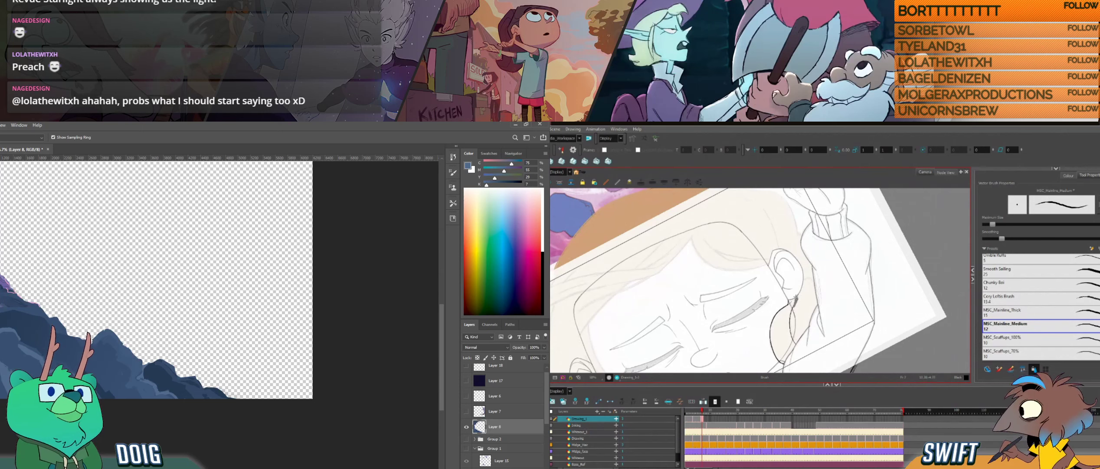
{"action": "key", "text": "b"}
{"action": "key", "text": "alt+e"}
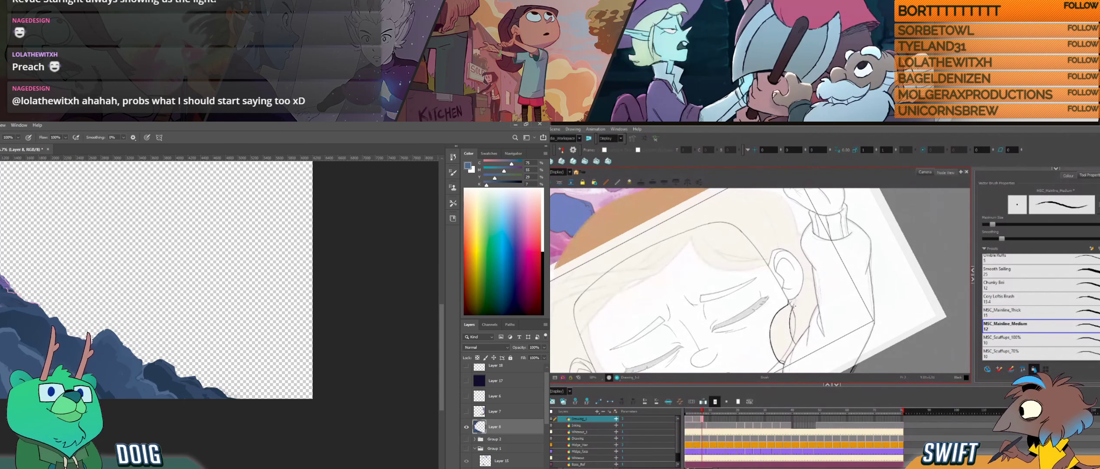
{"action": "key", "text": "i"}
{"action": "key", "text": "b"}
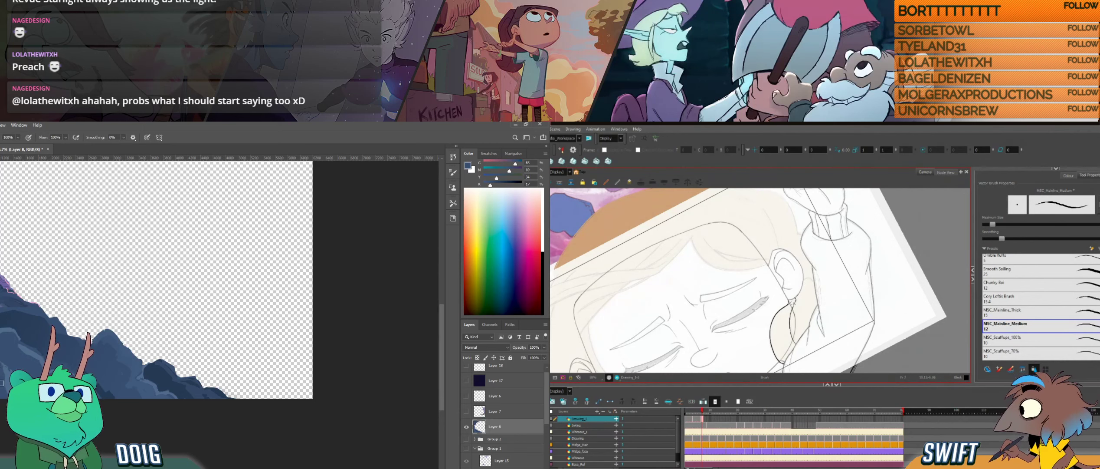
- Compare the neighbouring hair drawings and delete the excess line piece below the ear in Harmony, and touch up the Photoshop rock
{"action": "key", "text": "f"}
{"action": "key", "text": "g"}
{"action": "key", "text": "f"}
{"action": "key", "text": "g"}
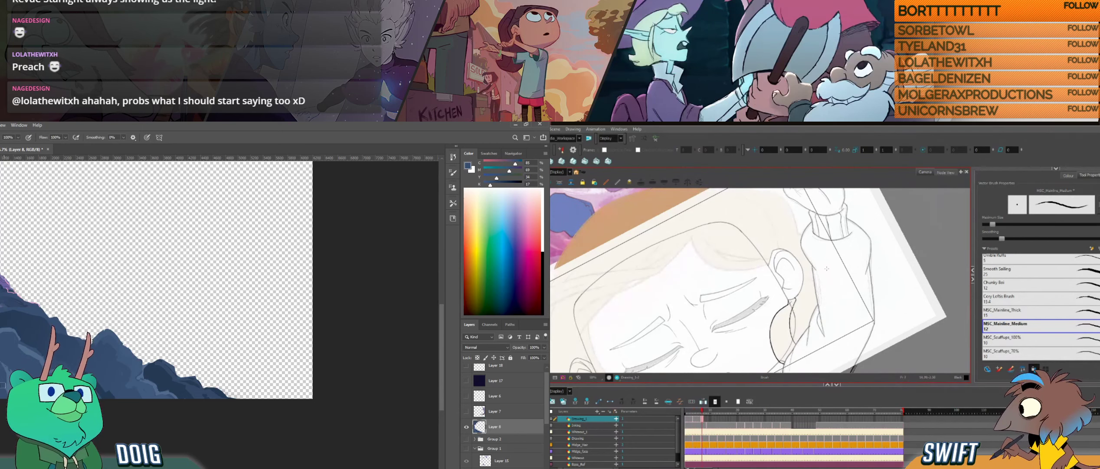
{"action": "key", "text": "f"}
{"action": "key", "text": "g"}
{"action": "key", "text": "f"}
{"action": "mouse_move", "coordinate": [796, 295]}
{"action": "left_mouse_down"}
{"action": "mouse_move", "coordinate": [813, 292]}
{"action": "mouse_move", "coordinate": [806, 323]}
{"action": "mouse_move", "coordinate": [802, 311]}
{"action": "left_mouse_up"}
{"action": "key", "text": "Delete"}
{"action": "left_click", "coordinate": [4, 374], "text": "alt"}
{"action": "key", "text": "Delete"}
{"action": "key", "text": "alt+b"}
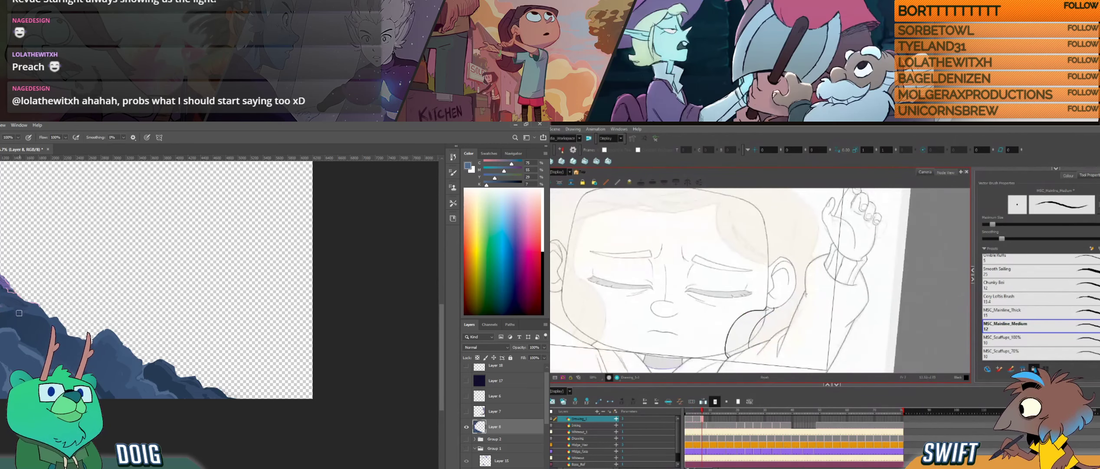
- Check the cheek hair curve across adjacent Harmony drawings, and touch up the rock at the Photoshop slope's lower edge
{"action": "key", "text": "f"}
{"action": "key", "text": "g"}
{"action": "key", "text": "f"}
{"action": "key", "text": "g"}
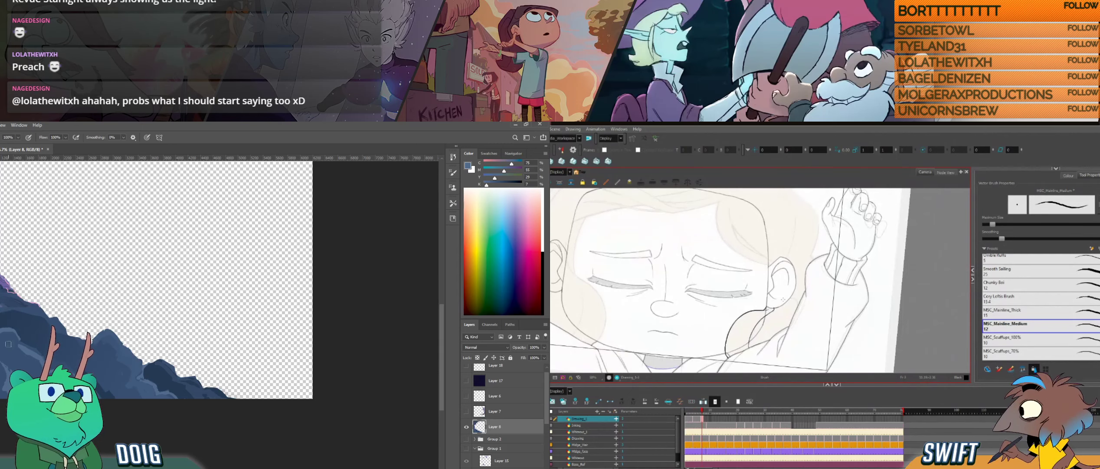
{"action": "key", "text": "f"}
{"action": "key", "text": "g"}
{"action": "left_click", "coordinate": [8, 382], "text": "alt"}
{"action": "key", "text": "f"}
{"action": "key", "text": "g"}
{"action": "left_click_drag", "start_coordinate": [16, 294], "coordinate": [30, 318]}
{"action": "key", "text": "alt+e"}
{"action": "key", "text": "alt+b"}
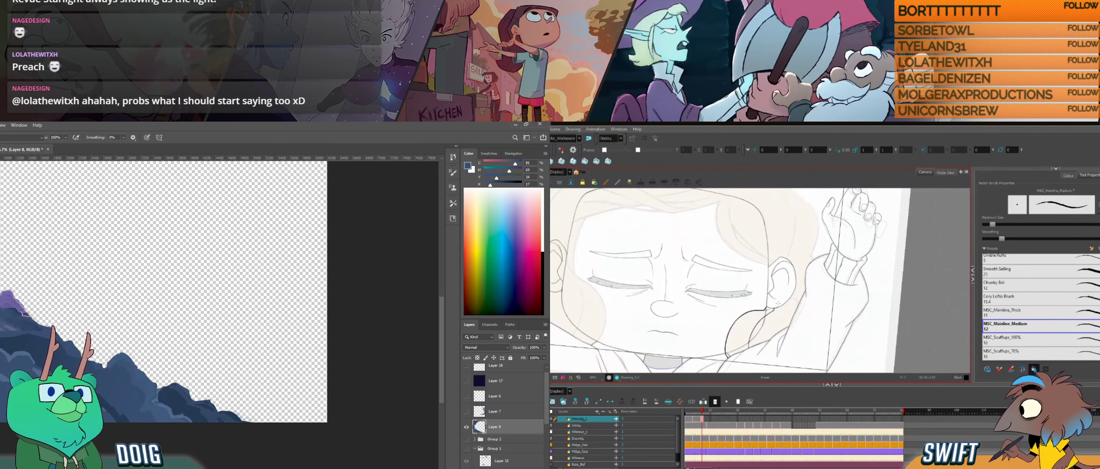
- Touch up the hair line just below the ear in Harmony, comparing it with the adjacent drawing
{"action": "key", "text": "f"}
{"action": "key", "text": "g"}
{"action": "key", "text": "f"}
{"action": "key", "text": "g"}
{"action": "left_click_drag", "start_coordinate": [795, 298], "coordinate": [796, 300]}
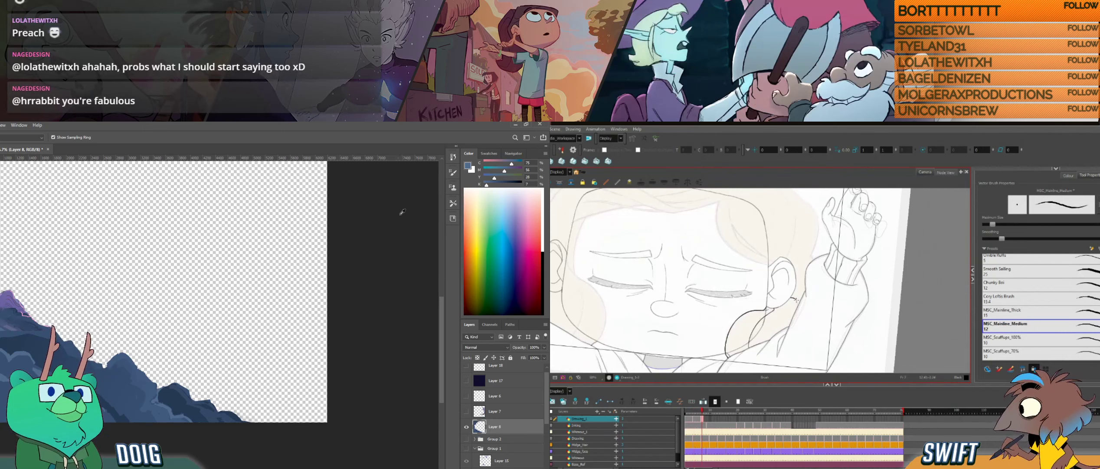
- Mix a lighter Photoshop brush blue with less magenta and cyan, and compare the Harmony hair drawing with its neighbour
{"action": "left_click", "coordinate": [498, 170]}
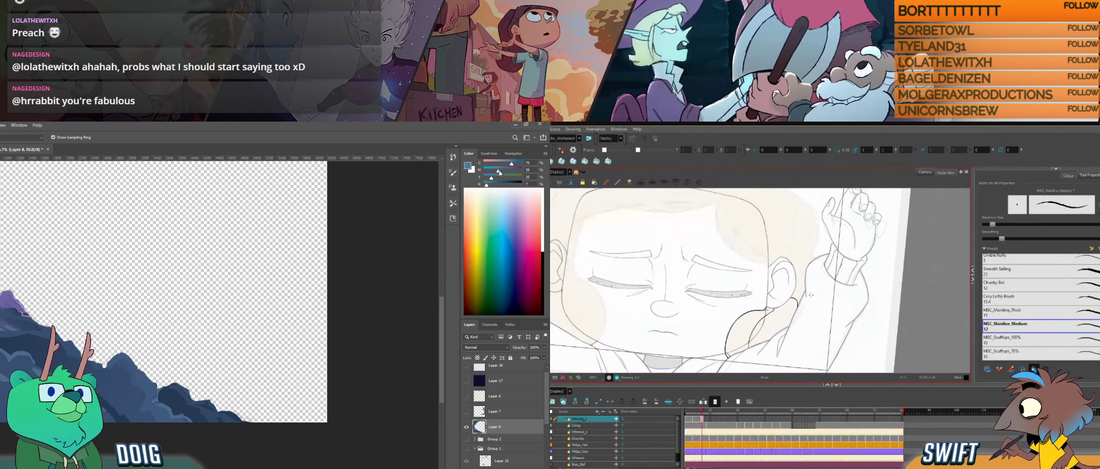
{"action": "key", "text": "f"}
{"action": "key", "text": "g"}
{"action": "left_click", "coordinate": [504, 162]}
{"action": "key", "text": "f"}
{"action": "key", "text": "g"}
{"action": "key", "text": "b"}
- Resample the rock blue and reduce its black for the Photoshop brush, and check the Harmony hair line below the ear
{"action": "key", "text": "ctrl+alt"}
{"action": "left_click_drag", "start_coordinate": [771, 339], "coordinate": [805, 292]}
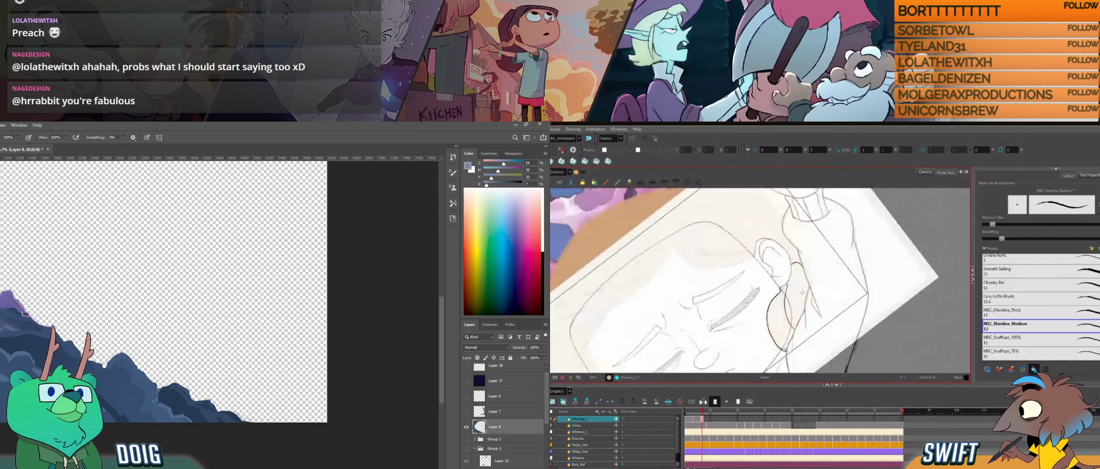
{"action": "key", "text": "f"}
{"action": "key", "text": "g"}
{"action": "key", "text": "i"}
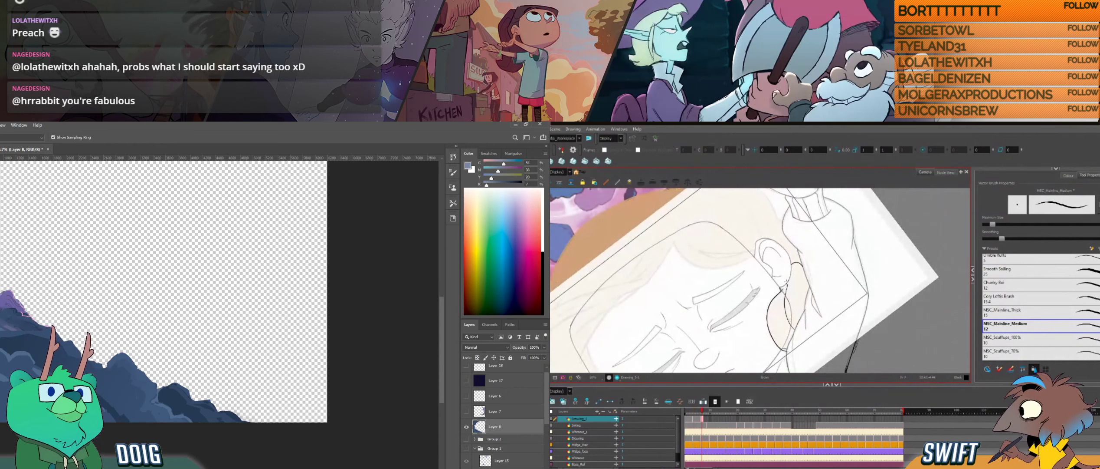
{"action": "key", "text": "b"}
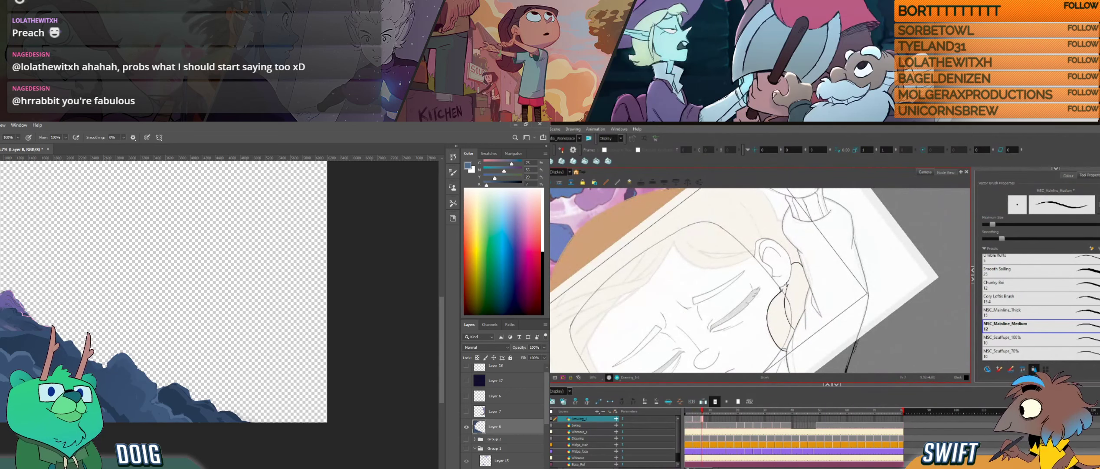
{"action": "left_click_drag", "start_coordinate": [485, 187], "coordinate": [481, 186]}
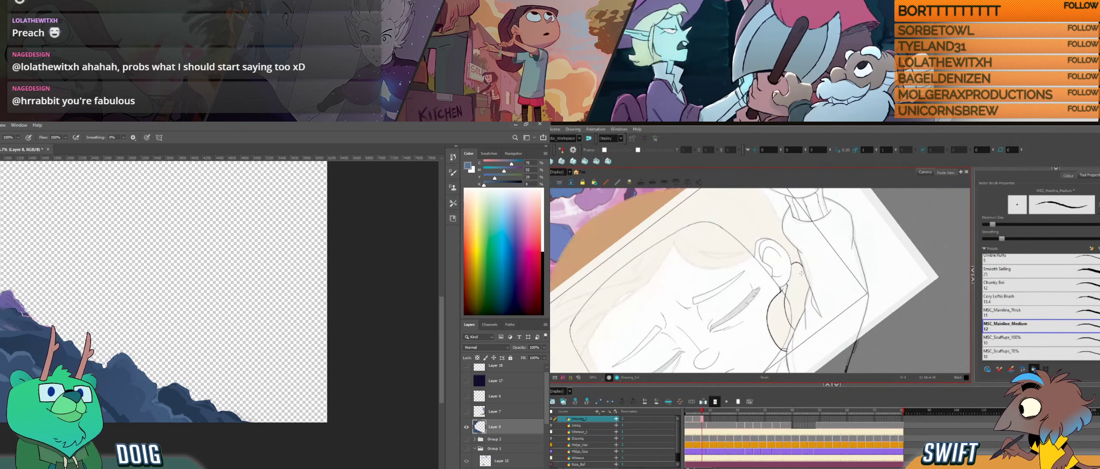
- Examine the hair line below the ear in Harmony against the adjacent drawing
{"action": "key", "text": "comma"}
{"action": "key", "text": "period"}
{"action": "key", "text": "comma"}
{"action": "key", "text": "period"}
{"action": "key", "text": "comma"}
{"action": "key", "text": "period"}
{"action": "left_click_drag", "start_coordinate": [815, 290], "coordinate": [795, 304]}
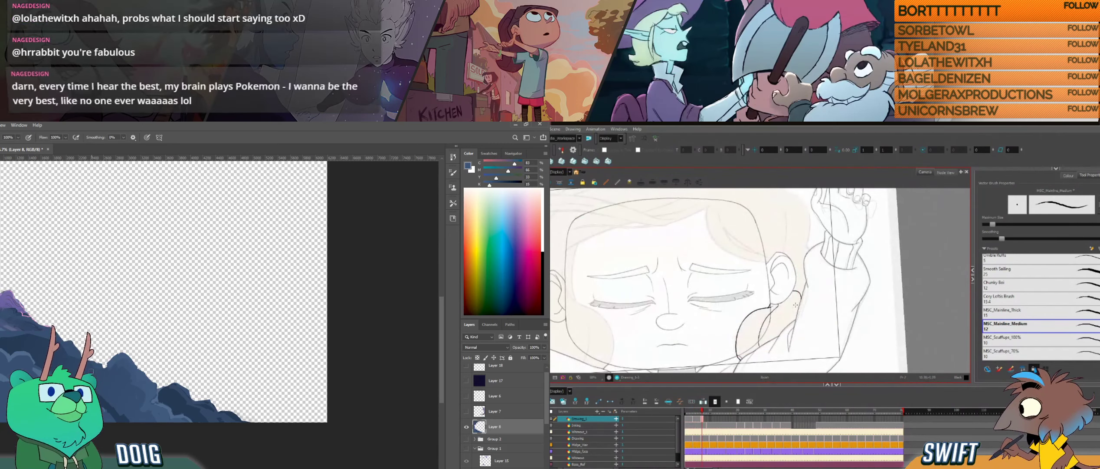
{"action": "left_click_drag", "start_coordinate": [795, 304], "coordinate": [800, 282]}
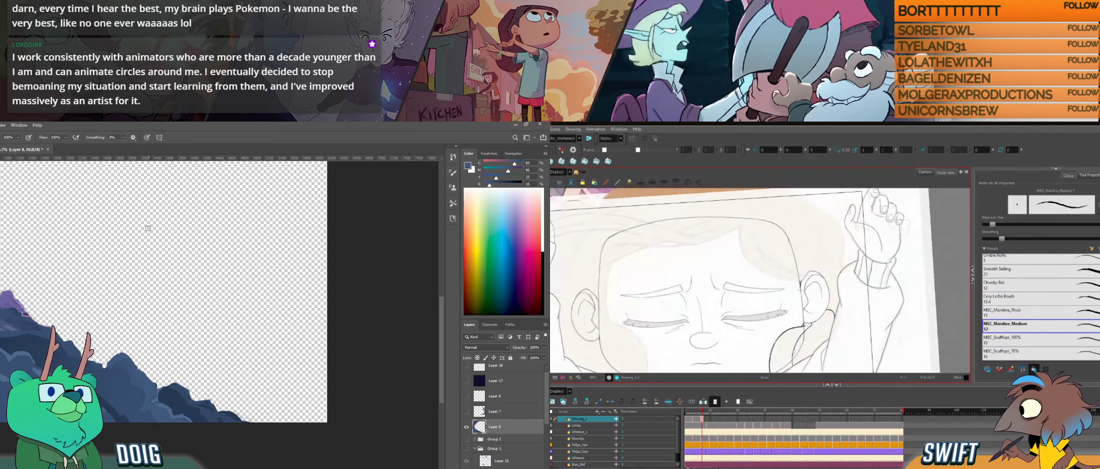
- Ink a short hair strand in front of the ear in Harmony and compare it with the neighbouring drawings
{"action": "left_click_drag", "start_coordinate": [797, 280], "coordinate": [800, 289]}
{"action": "key", "text": "f"}
{"action": "key", "text": "g"}
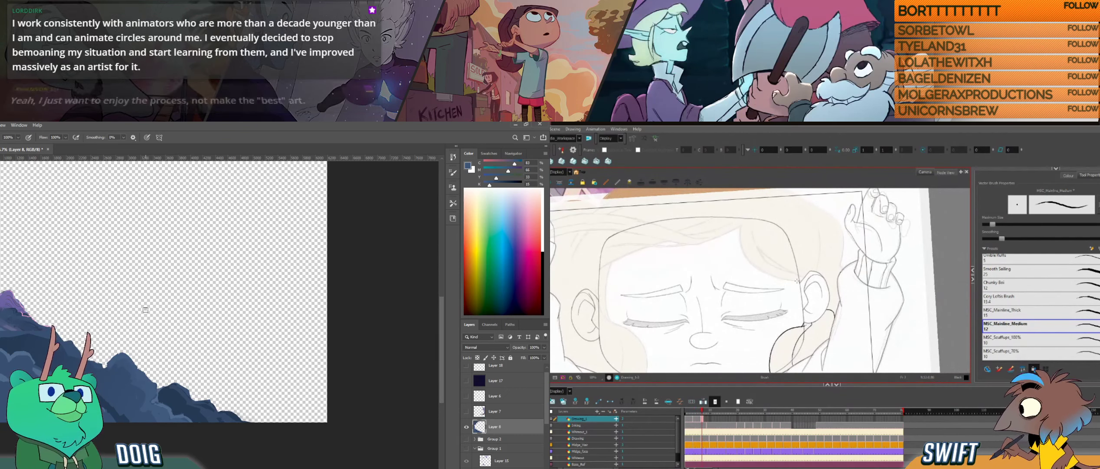
{"action": "key", "text": "f"}
{"action": "key", "text": "g"}
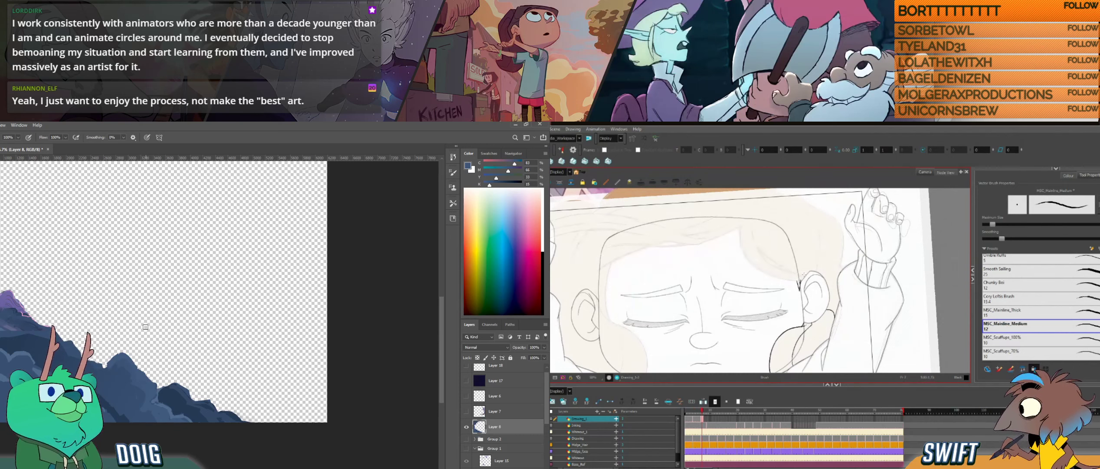
{"action": "key", "text": "f"}
{"action": "key", "text": "g"}
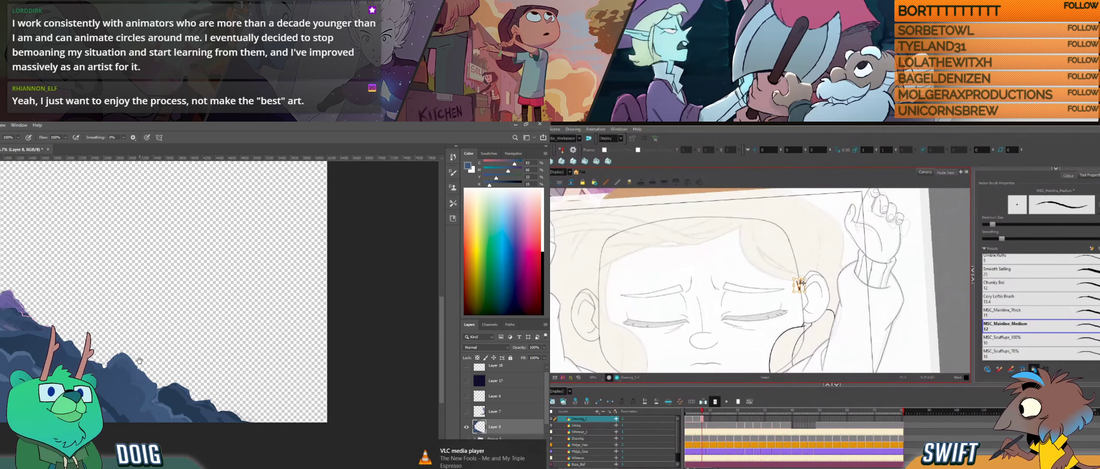
- Adjust the short hair strand in front of the ear in Harmony, and sample the rock blue for the Photoshop brush
{"action": "left_click_drag", "start_coordinate": [140, 356], "coordinate": [133, 340]}
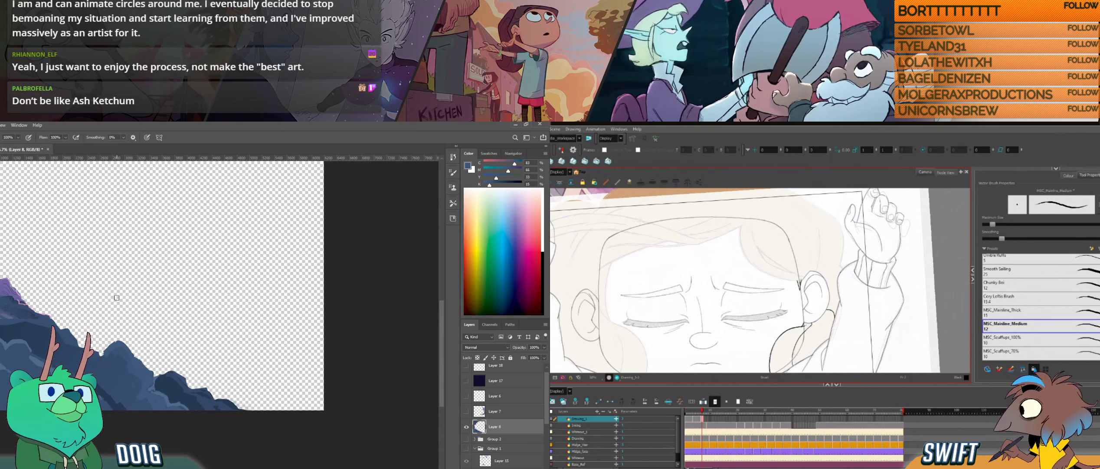
{"action": "key", "text": "alt+e"}
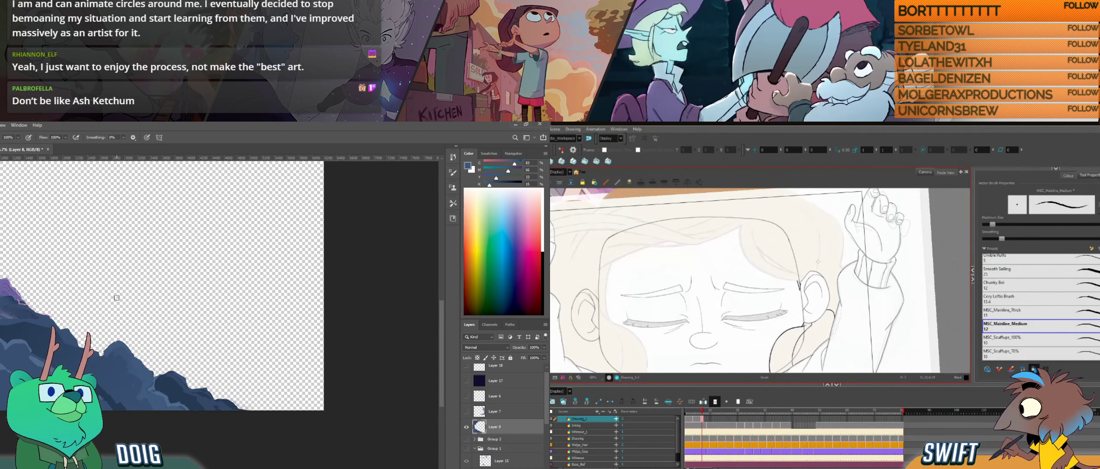
{"action": "key", "text": "alt+s"}
{"action": "left_click_drag", "start_coordinate": [800, 278], "coordinate": [801, 290]}
{"action": "left_click", "coordinate": [105, 381], "text": "alt"}
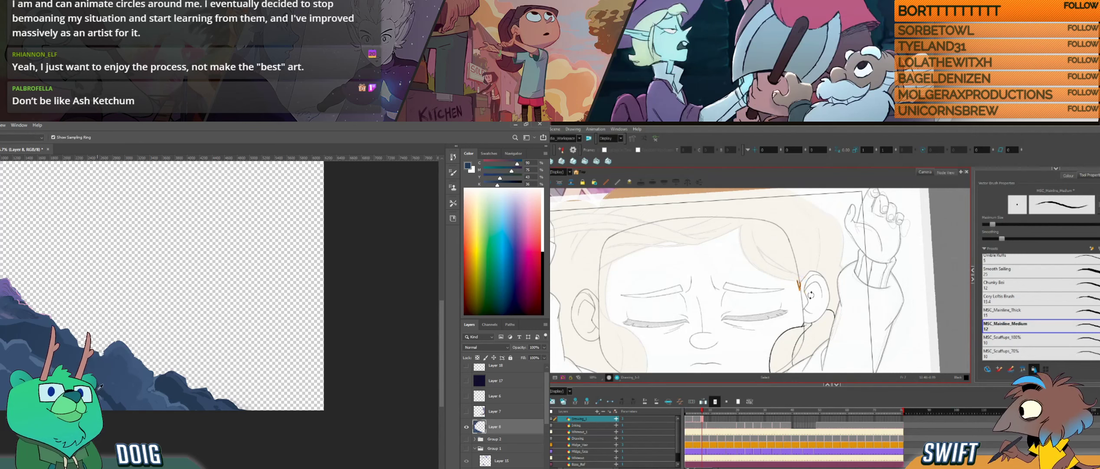
{"action": "left_click", "coordinate": [49, 352], "text": "alt"}
{"action": "key", "text": "alt+b"}
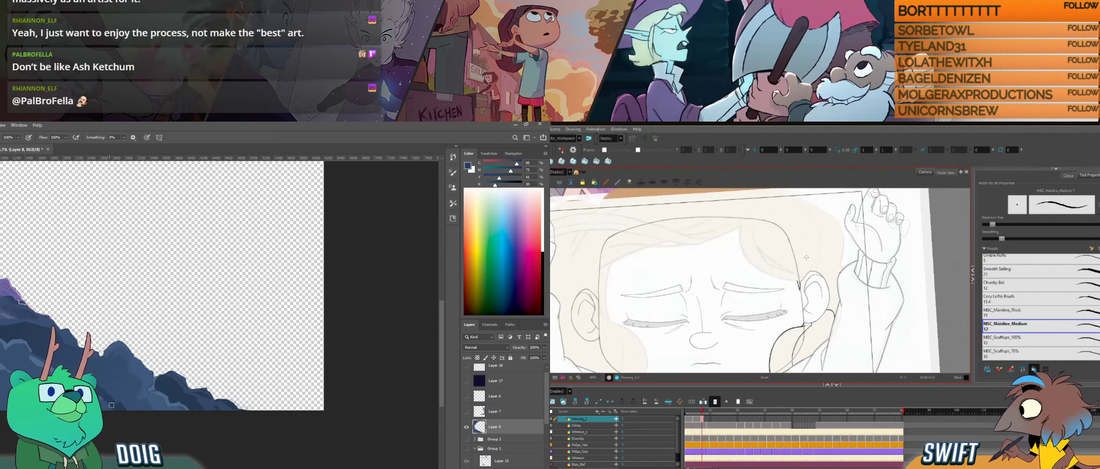
{"action": "key", "text": "alt+s"}
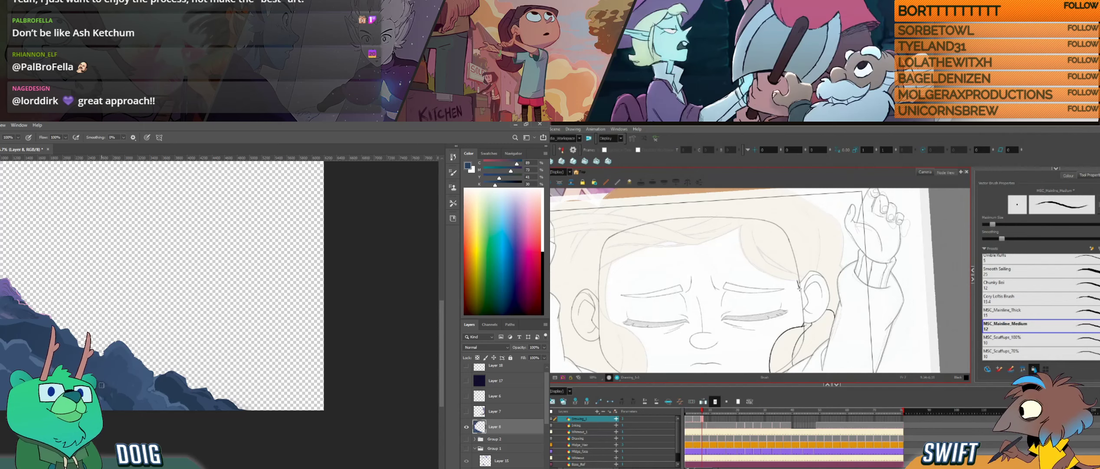
- Touch up the shading of the rounded rock on the ridge in Photoshop and resample its blue for the brush
{"action": "left_click_drag", "start_coordinate": [127, 321], "coordinate": [153, 304]}
{"action": "left_click", "coordinate": [140, 365], "text": "alt"}
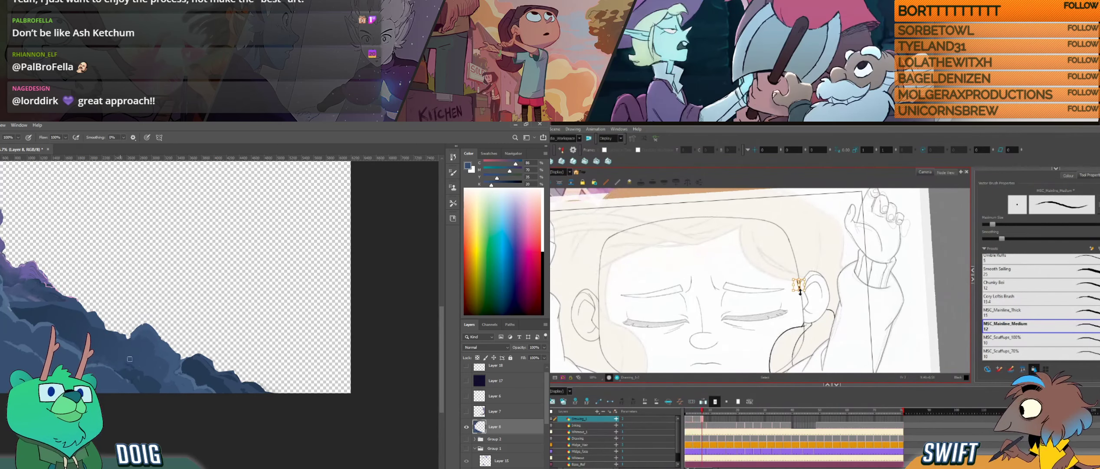
{"action": "left_click", "coordinate": [128, 339], "text": "alt"}
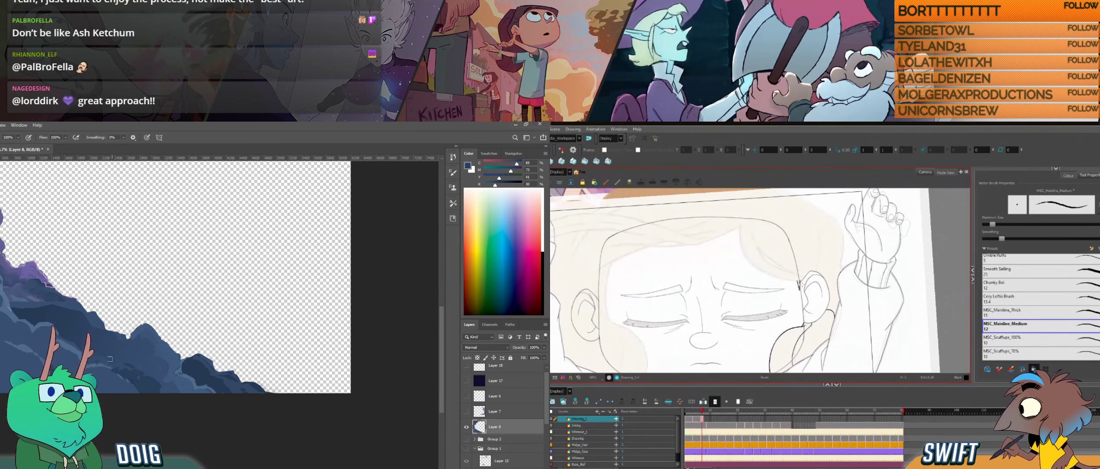
{"action": "key", "text": "i"}
{"action": "left_click", "coordinate": [105, 337]}
{"action": "key", "text": "b"}
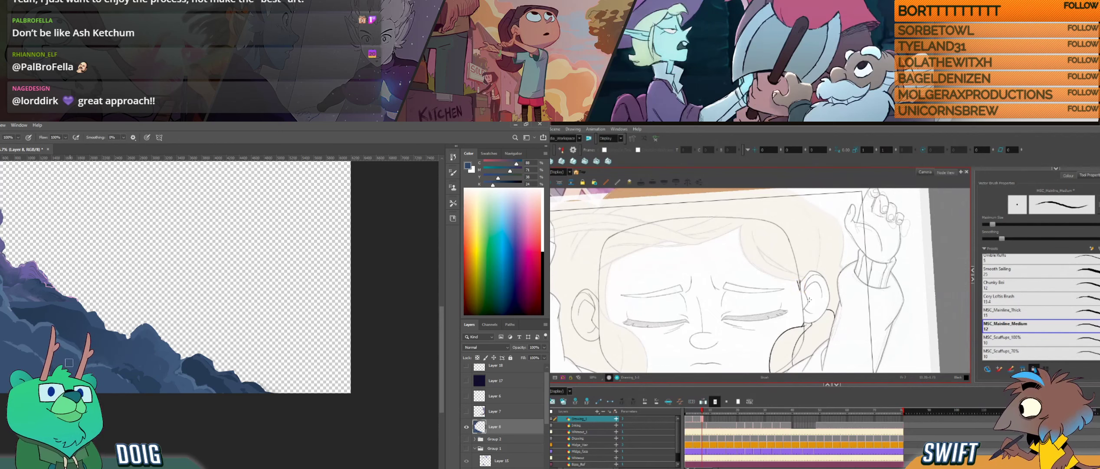
- Examine the hair strand in front of the ear in Harmony against the neighbouring drawings
{"action": "key", "text": "f"}
{"action": "key", "text": "g"}
{"action": "key", "text": "f"}
{"action": "key", "text": "g"}
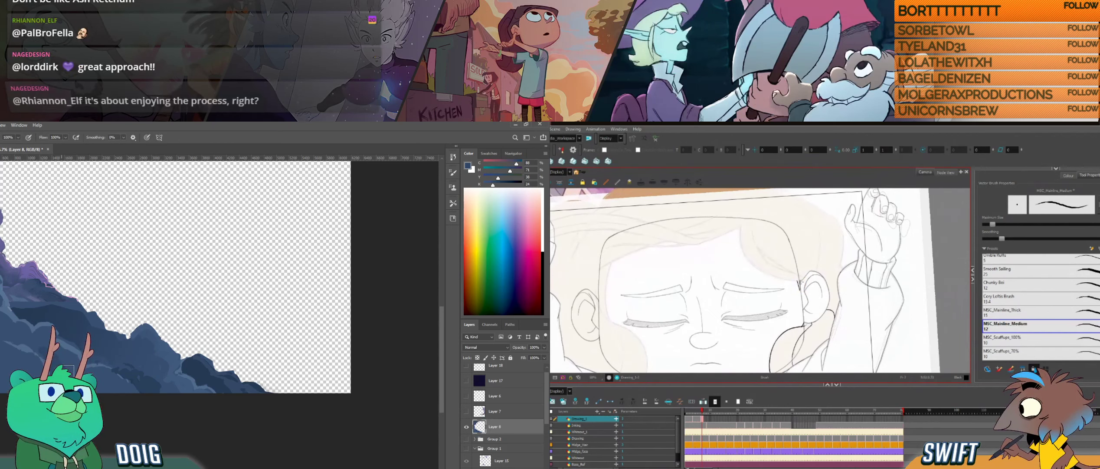
{"action": "key", "text": "alt+s"}
{"action": "left_click", "coordinate": [800, 284]}
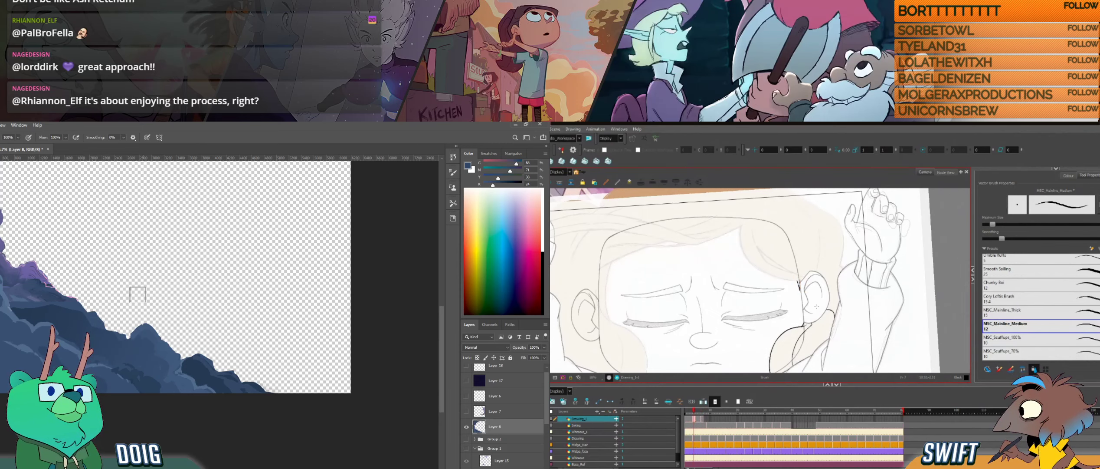
{"action": "mouse_move", "coordinate": [138, 227]}
{"action": "left_mouse_down"}
{"action": "mouse_move", "coordinate": [138, 326]}
{"action": "mouse_move", "coordinate": [104, 410]}
{"action": "mouse_move", "coordinate": [105, 273]}
{"action": "mouse_move", "coordinate": [108, 336]}
{"action": "mouse_move", "coordinate": [92, 286]}
{"action": "left_mouse_up"}
{"action": "key", "text": "alt+s"}
{"action": "left_click", "coordinate": [800, 284]}
{"action": "key", "text": "alt+b"}
{"action": "key", "text": "f"}
{"action": "key", "text": "i"}
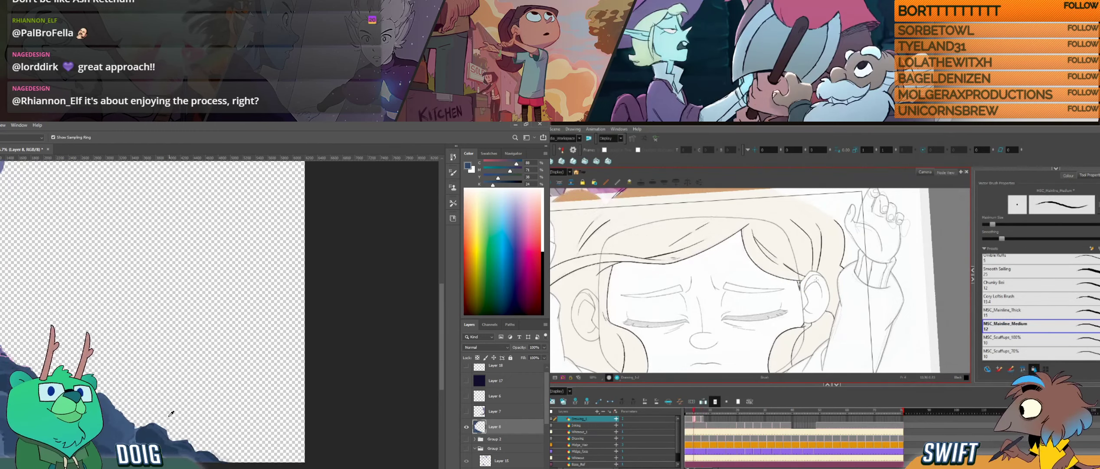
- Paint a dark blue rock arm extending the Photoshop ridge towards the canvas's lower-right corner
{"action": "key", "text": "g"}
{"action": "left_click", "coordinate": [154, 436]}
{"action": "key", "text": "b"}
{"action": "mouse_move", "coordinate": [223, 431]}
{"action": "left_mouse_down"}
{"action": "mouse_move", "coordinate": [197, 443]}
{"action": "mouse_move", "coordinate": [243, 442]}
{"action": "mouse_move", "coordinate": [278, 409]}
{"action": "left_mouse_up"}
- Start inking the curved front hairline above the ear in Harmony, and fill out the dark rock's base in Photoshop
{"action": "key", "text": "ctrl+alt"}
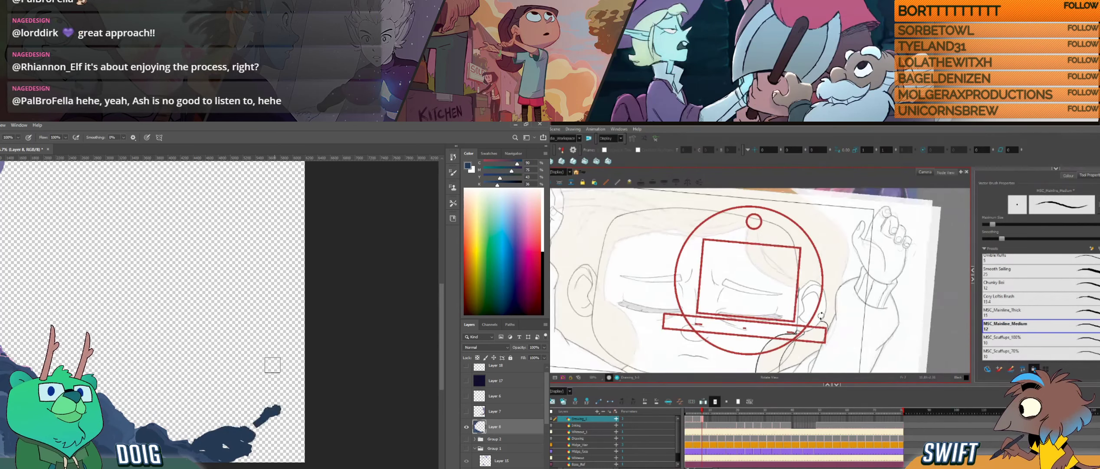
{"action": "mouse_move", "coordinate": [821, 316]}
{"action": "left_mouse_down"}
{"action": "mouse_move", "coordinate": [805, 319]}
{"action": "mouse_move", "coordinate": [807, 329]}
{"action": "left_mouse_up"}
{"action": "key", "text": "space"}
{"action": "key", "text": "ctrl+alt"}
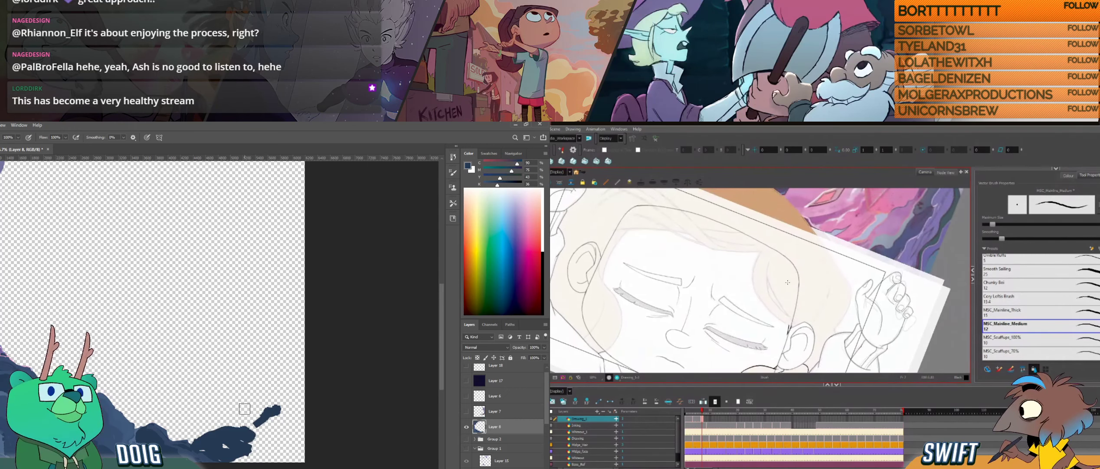
{"action": "key", "text": "f"}
{"action": "key", "text": "g"}
{"action": "mouse_move", "coordinate": [251, 436]}
{"action": "left_mouse_down"}
{"action": "mouse_move", "coordinate": [247, 426]}
{"action": "mouse_move", "coordinate": [219, 455]}
{"action": "mouse_move", "coordinate": [213, 437]}
{"action": "left_mouse_up"}
{"action": "mouse_move", "coordinate": [760, 252]}
{"action": "left_mouse_down"}
{"action": "mouse_move", "coordinate": [754, 286]}
{"action": "mouse_move", "coordinate": [764, 250]}
{"action": "mouse_move", "coordinate": [798, 292]}
{"action": "mouse_move", "coordinate": [778, 310]}
{"action": "mouse_move", "coordinate": [764, 271]}
{"action": "left_mouse_up"}
{"action": "left_click", "coordinate": [188, 440], "text": "alt"}
{"action": "key", "text": "f"}
{"action": "key", "text": "g"}
- Undo the last stroke, reduce the brush size and trim the upper edge of the dark rock in Photoshop
{"action": "key", "text": "["}
{"action": "key", "text": "["}
{"action": "key", "text": "["}
{"action": "key", "text": "["}
{"action": "key", "text": "ctrl+z"}
{"action": "key", "text": "ctrl+alt"}
{"action": "key", "text": "e"}
{"action": "left_click_drag", "start_coordinate": [204, 437], "coordinate": [244, 429]}
{"action": "key", "text": "b"}
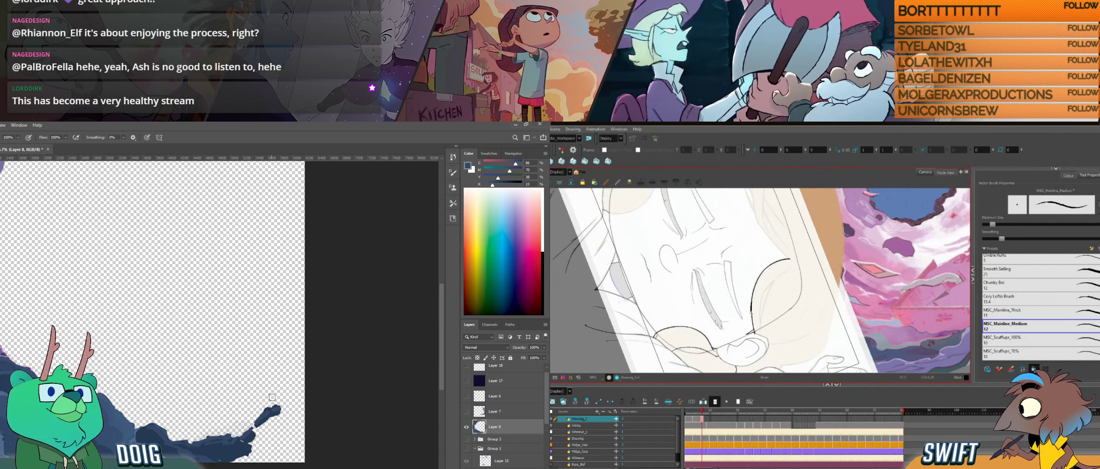
- Extend the rock arm's tip to a thin point in Photoshop, and refine the inked hair curve above the ear in Harmony
{"action": "left_click_drag", "start_coordinate": [289, 395], "coordinate": [290, 396]}
{"action": "left_click_drag", "start_coordinate": [752, 291], "coordinate": [763, 272]}
{"action": "key", "text": "alt+s"}
{"action": "mouse_move", "coordinate": [288, 396]}
{"action": "left_mouse_down"}
{"action": "mouse_move", "coordinate": [294, 384]}
{"action": "mouse_move", "coordinate": [294, 402]}
{"action": "left_mouse_up"}
{"action": "left_click", "coordinate": [761, 263]}
{"action": "key", "text": "e"}
{"action": "left_click", "coordinate": [767, 267]}
{"action": "left_click", "coordinate": [774, 250]}
{"action": "left_click_drag", "start_coordinate": [775, 302], "coordinate": [796, 296]}
- Paint a rock chunk beneath the thin arm in Photoshop
{"action": "key", "text": "alt+b"}
{"action": "key", "text": "b"}
{"action": "key", "text": "f"}
{"action": "key", "text": "g"}
{"action": "mouse_move", "coordinate": [281, 409]}
{"action": "left_mouse_down"}
{"action": "mouse_move", "coordinate": [290, 406]}
{"action": "mouse_move", "coordinate": [271, 431]}
{"action": "left_mouse_up"}
- Compare the inked hair curve above the ear with the neighbouring drawings in Harmony
{"action": "key", "text": "f"}
{"action": "key", "text": "f"}
{"action": "key", "text": "g"}
{"action": "key", "text": "g"}
{"action": "key", "text": "f"}
{"action": "key", "text": "f"}
{"action": "key", "text": "g"}
{"action": "key", "text": "g"}
{"action": "key", "text": "e"}
{"action": "key", "text": "f"}
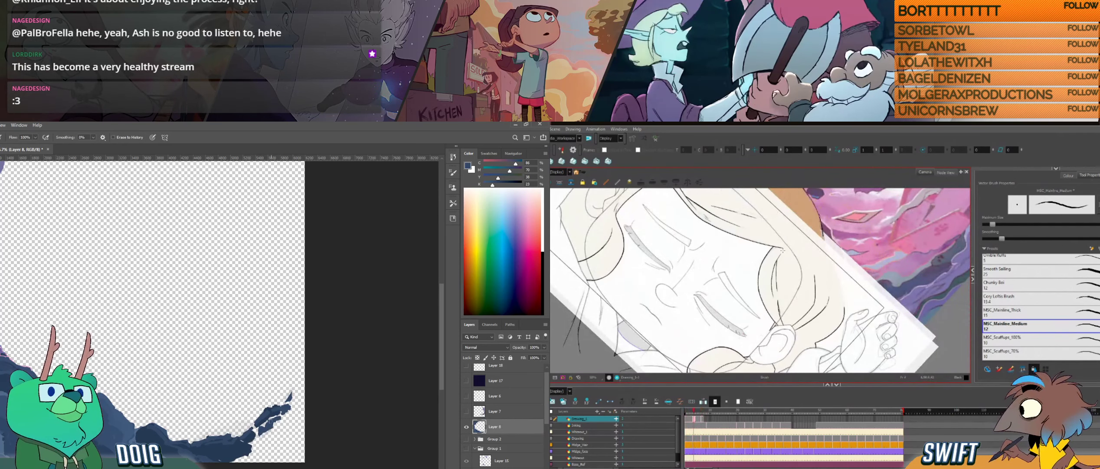
{"action": "key", "text": "f"}
{"action": "key", "text": "g"}
{"action": "key", "text": "g"}
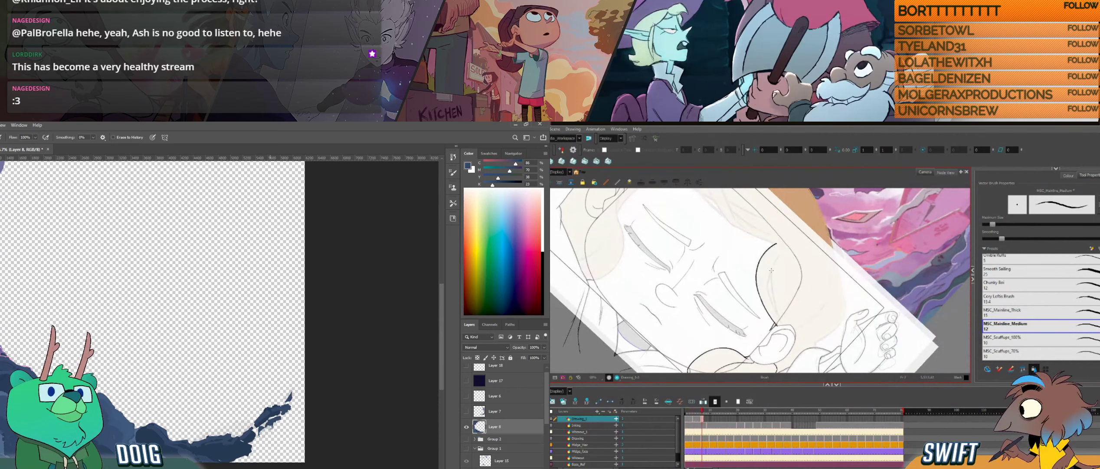
- Ink an inner hair strand beside the hair curve above the ear in Harmony, undoing and redrawing the first stroke
{"action": "left_click_drag", "start_coordinate": [801, 286], "coordinate": [755, 290]}
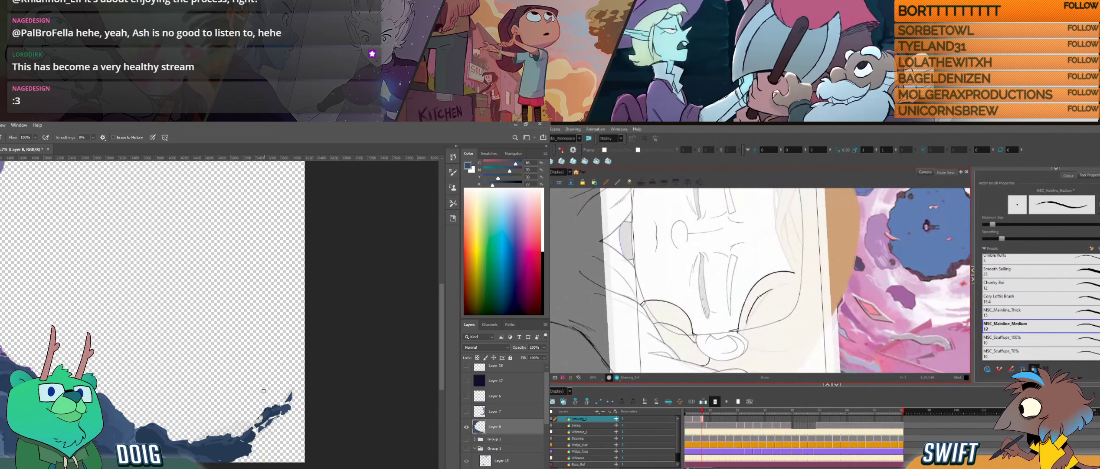
{"action": "left_click_drag", "start_coordinate": [746, 323], "coordinate": [766, 296]}
{"action": "key", "text": "ctrl+z"}
{"action": "mouse_move", "coordinate": [747, 322]}
{"action": "left_mouse_down"}
{"action": "mouse_move", "coordinate": [758, 305]}
{"action": "mouse_move", "coordinate": [788, 316]}
{"action": "mouse_move", "coordinate": [803, 289]}
{"action": "mouse_move", "coordinate": [790, 322]}
{"action": "left_mouse_up"}
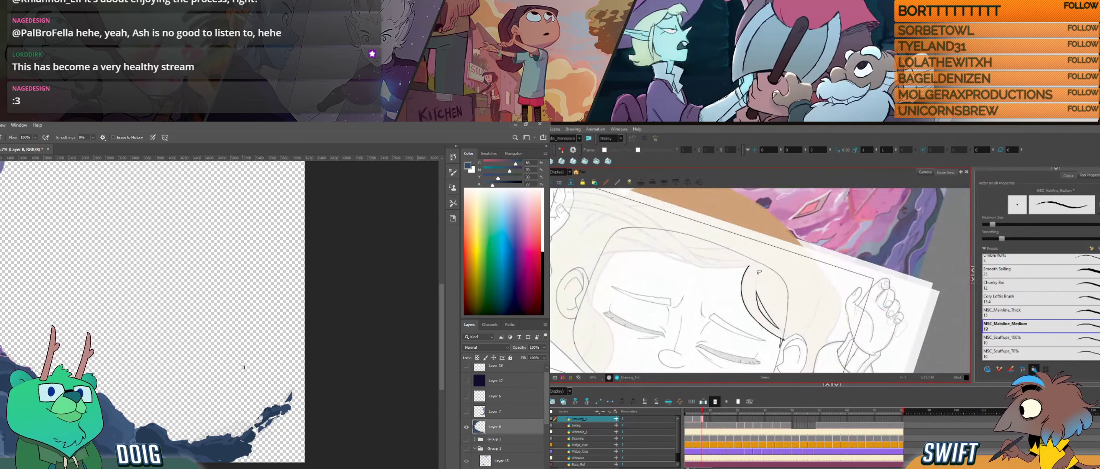
{"action": "left_click_drag", "start_coordinate": [767, 285], "coordinate": [823, 326]}
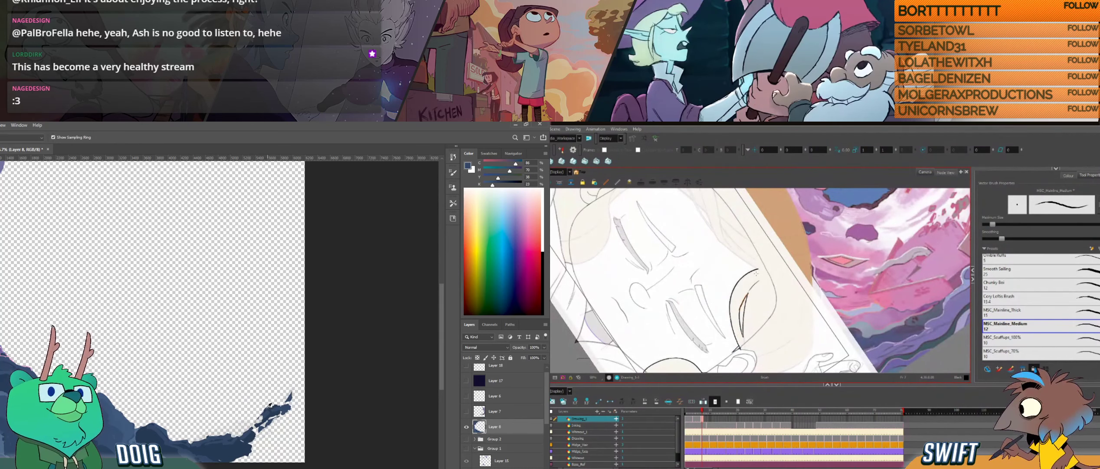
- Paint rock detail at the base of the thin arm in Photoshop, and refine the inner hair strand in Harmony
{"action": "key", "text": "b"}
{"action": "left_click_drag", "start_coordinate": [260, 415], "coordinate": [257, 422]}
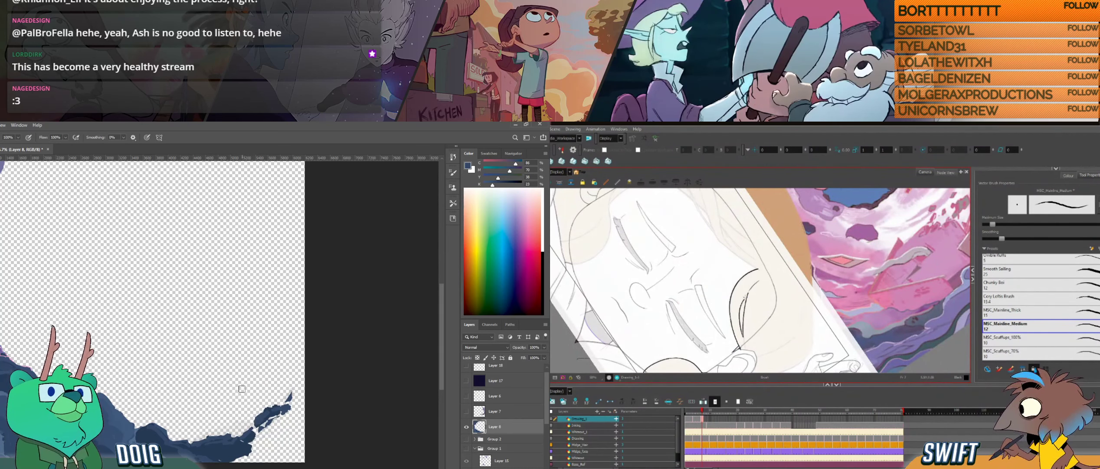
{"action": "left_click_drag", "start_coordinate": [740, 309], "coordinate": [748, 295]}
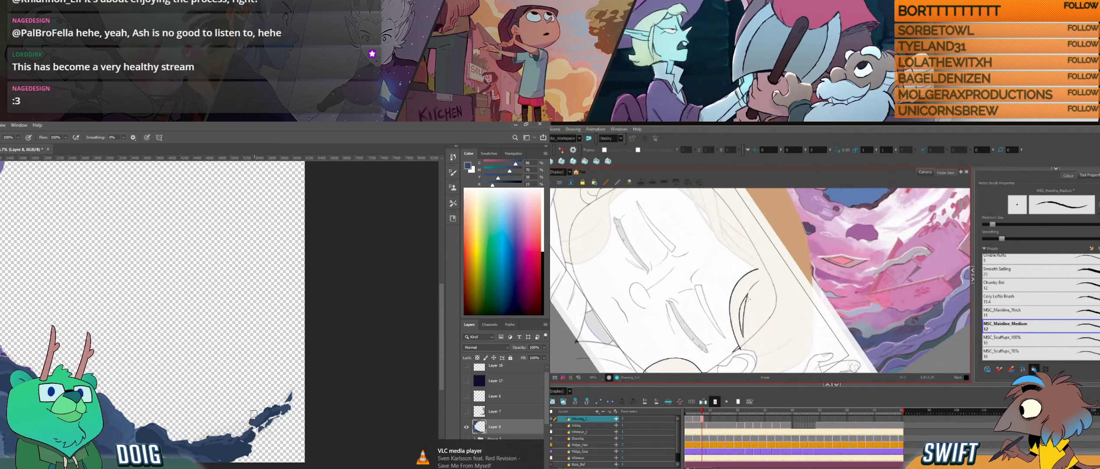
{"action": "left_click_drag", "start_coordinate": [254, 417], "coordinate": [247, 421]}
{"action": "key", "text": "e"}
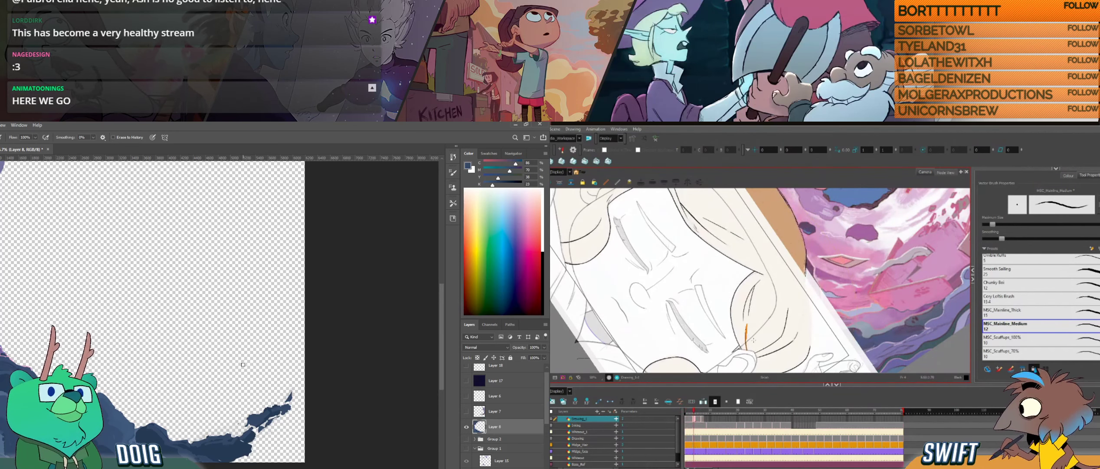
{"action": "key", "text": "b"}
{"action": "left_click", "coordinate": [253, 420], "text": "alt"}
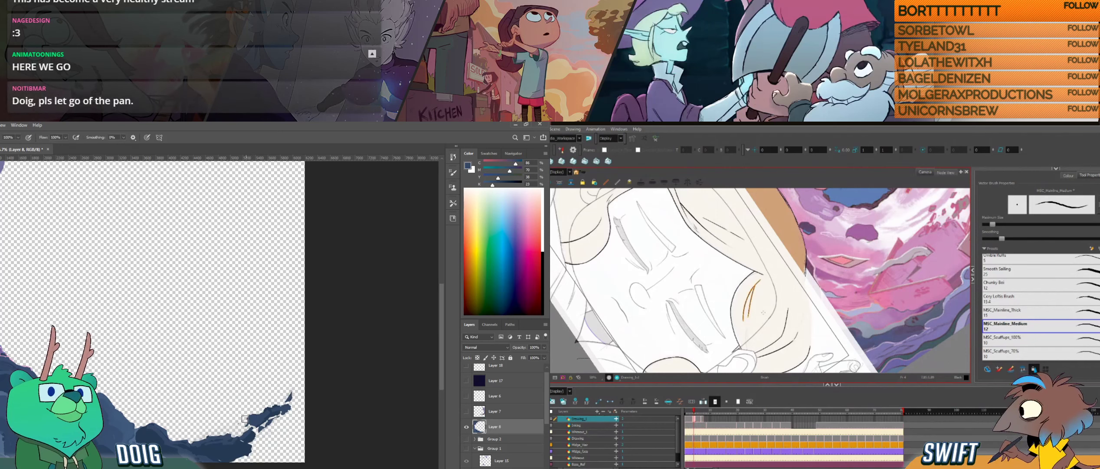
{"action": "left_click_drag", "start_coordinate": [246, 419], "coordinate": [247, 419]}
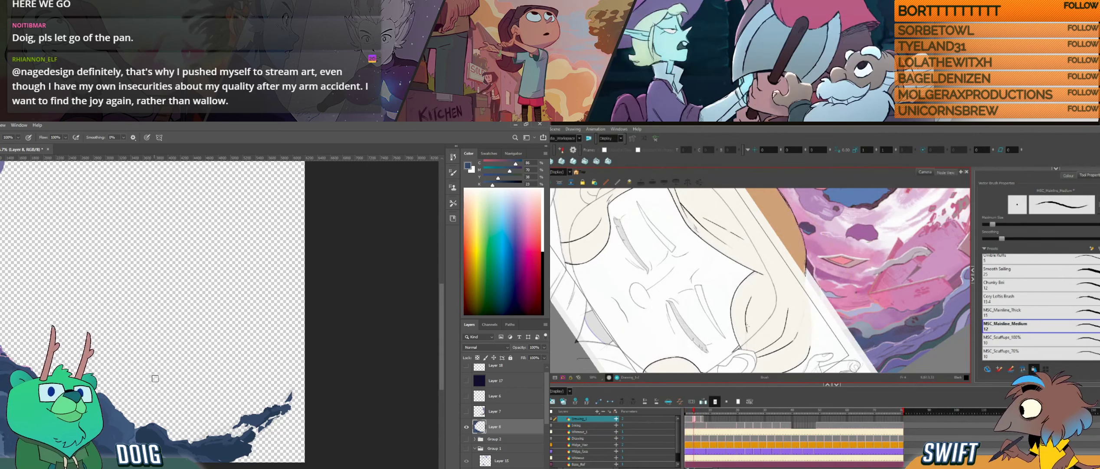
- Resample the foreground rock blue and dab shading onto the rounded rock on the ridge in Photoshop
{"action": "key", "text": "alt"}
{"action": "left_click", "coordinate": [65, 412], "text": "alt"}
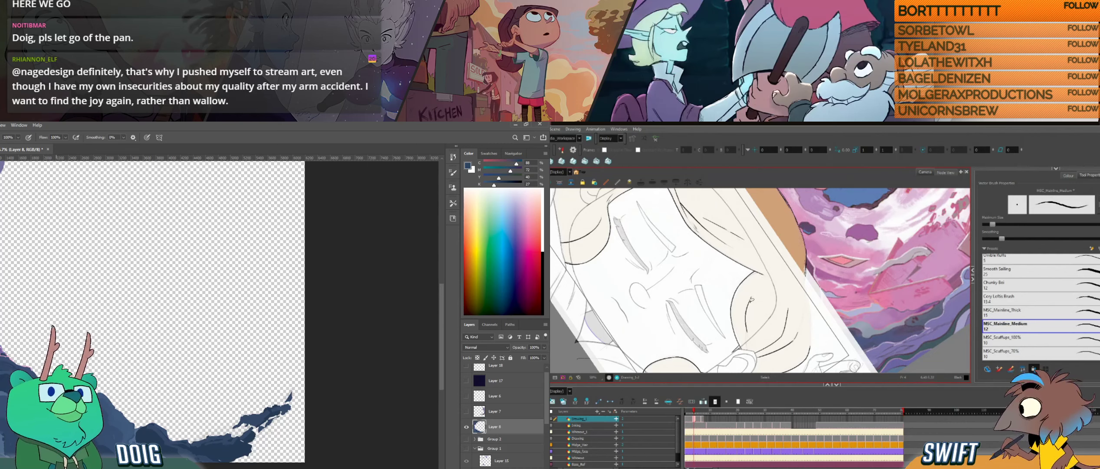
{"action": "left_click_drag", "start_coordinate": [186, 398], "coordinate": [196, 360]}
{"action": "left_click", "coordinate": [115, 380], "text": "alt"}
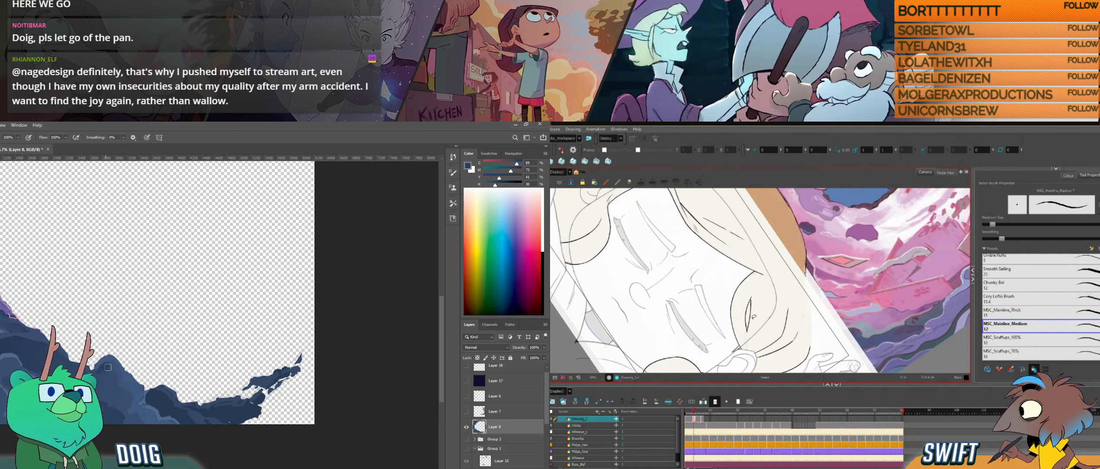
{"action": "left_click", "coordinate": [109, 375], "text": "alt"}
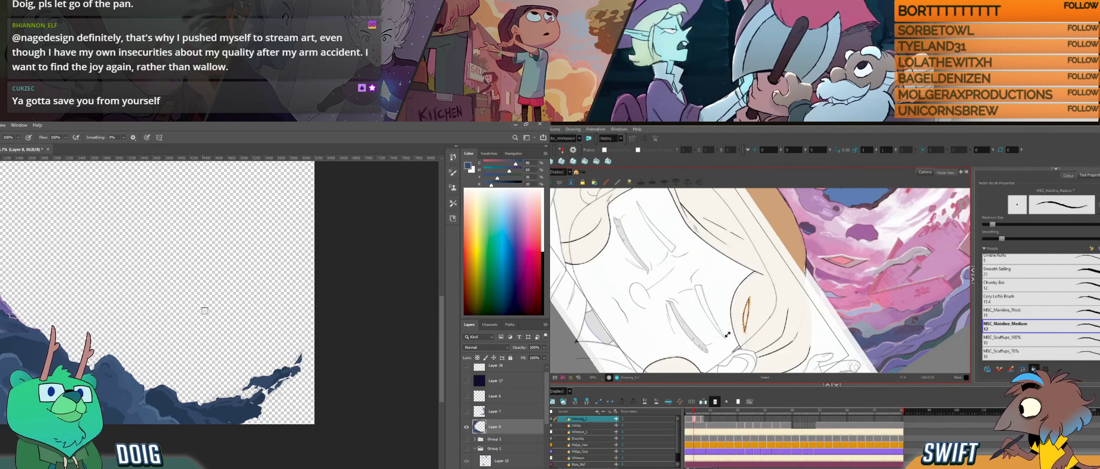
- Sample the rock arm's blue and erase a small gap beneath it in Photoshop
{"action": "key", "text": "alt"}
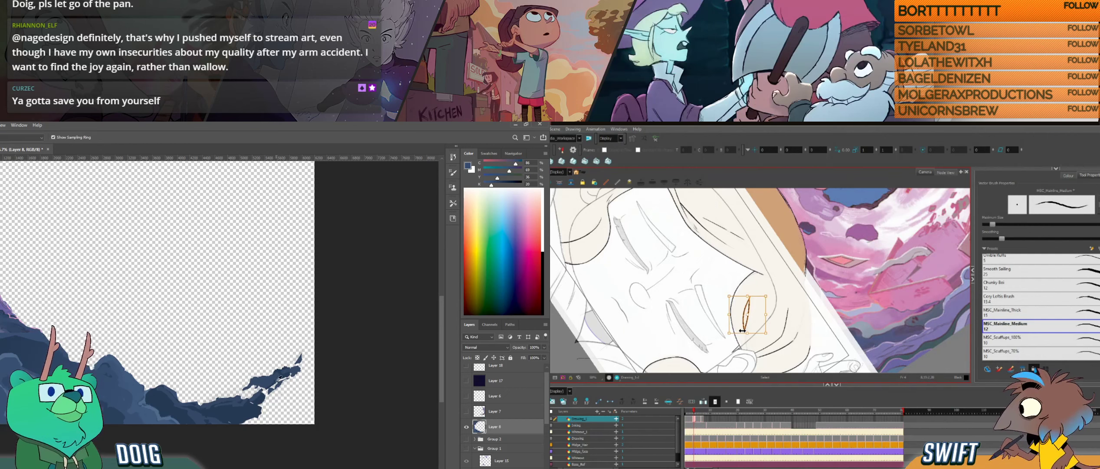
{"action": "left_click", "coordinate": [273, 379], "text": "alt"}
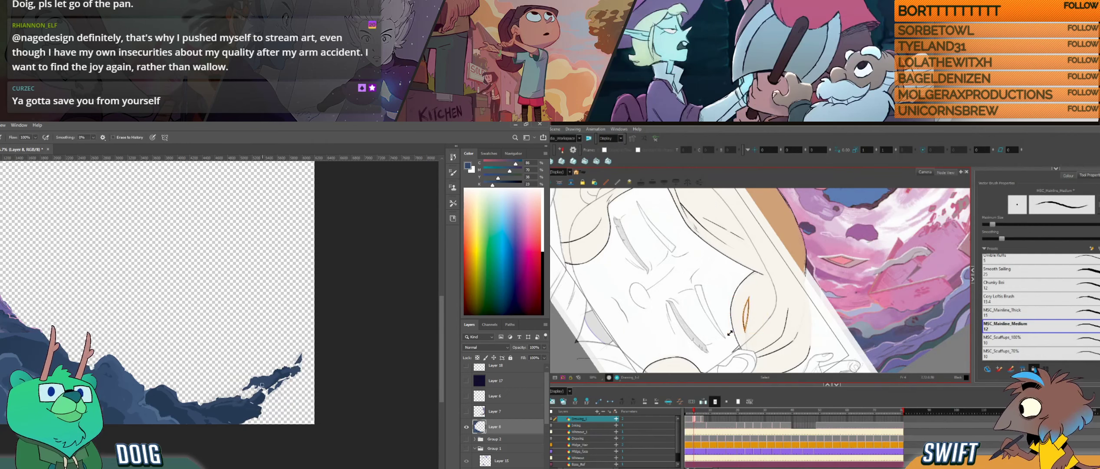
{"action": "left_click_drag", "start_coordinate": [266, 384], "coordinate": [270, 384]}
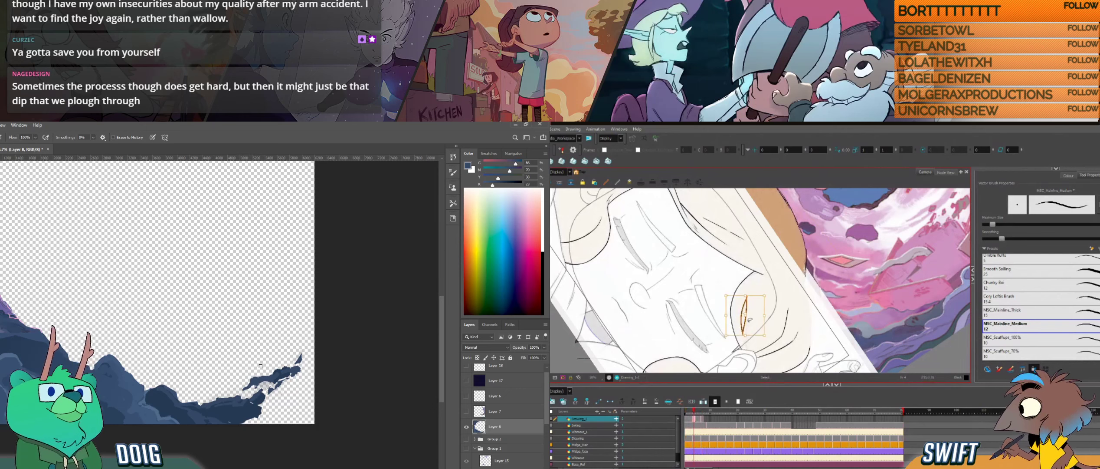
{"action": "key", "text": "i"}
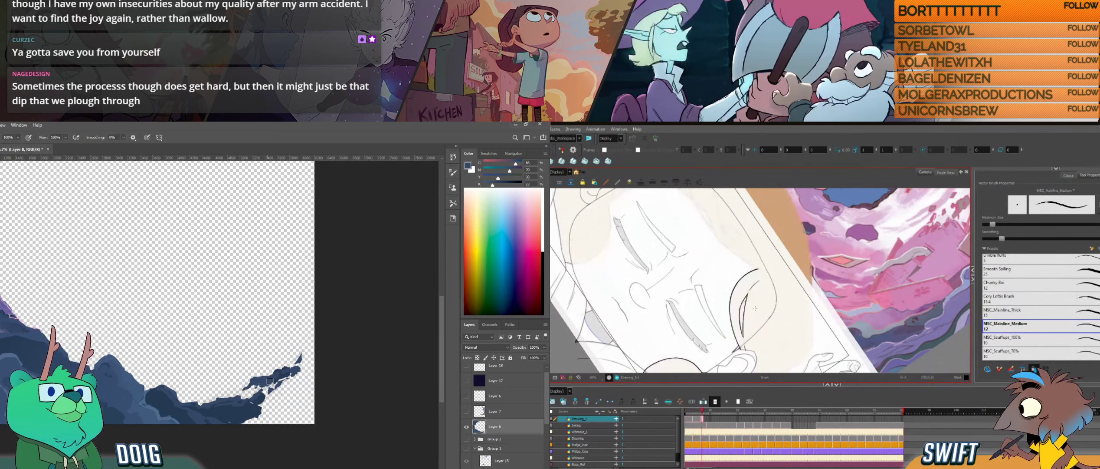
- Erase a small hole through the dark rock at the base of the ridge in Photoshop
{"action": "key", "text": "e"}
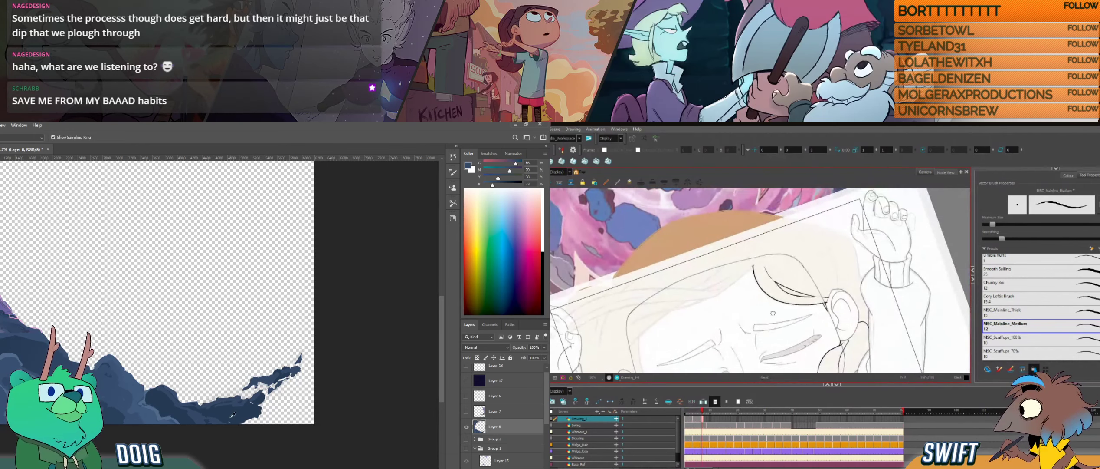
{"action": "key", "text": "b"}
{"action": "key", "text": "e"}
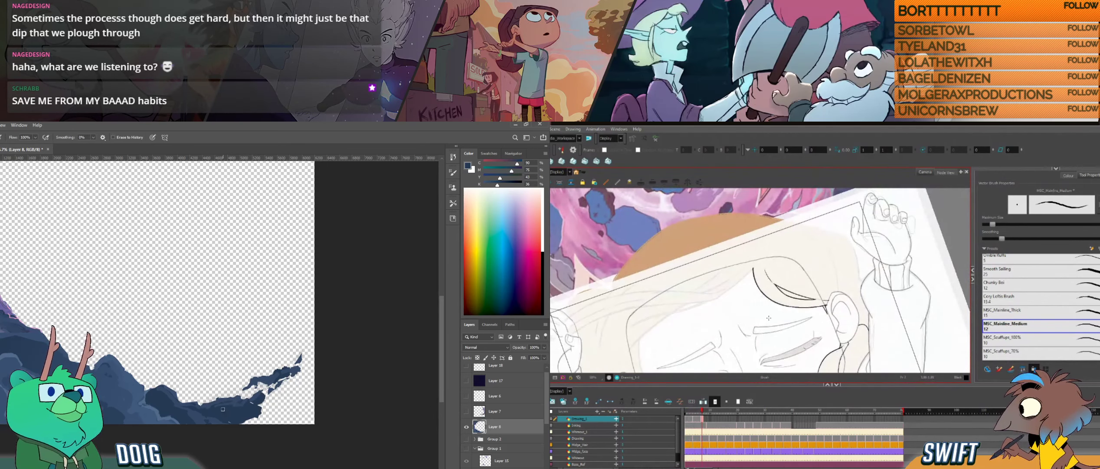
{"action": "left_click_drag", "start_coordinate": [226, 420], "coordinate": [216, 416]}
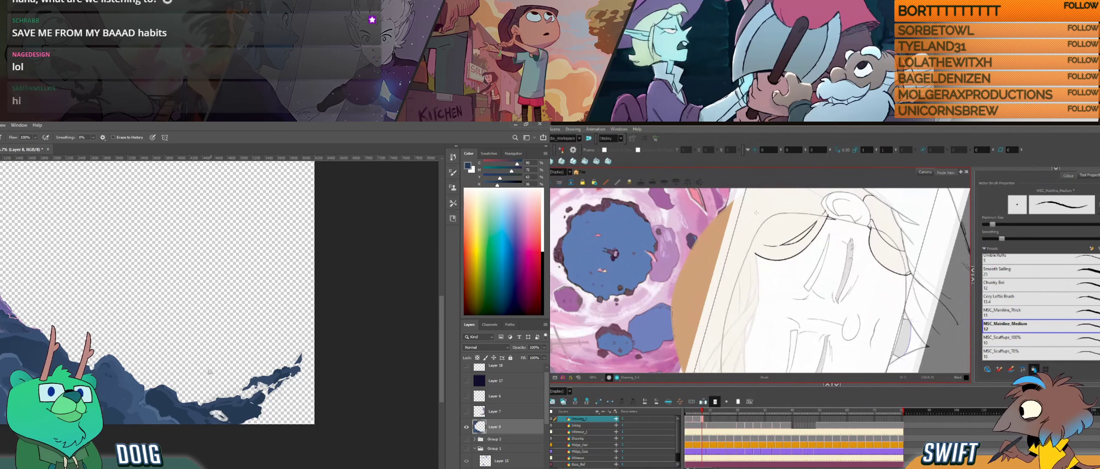
{"action": "key", "text": "b"}
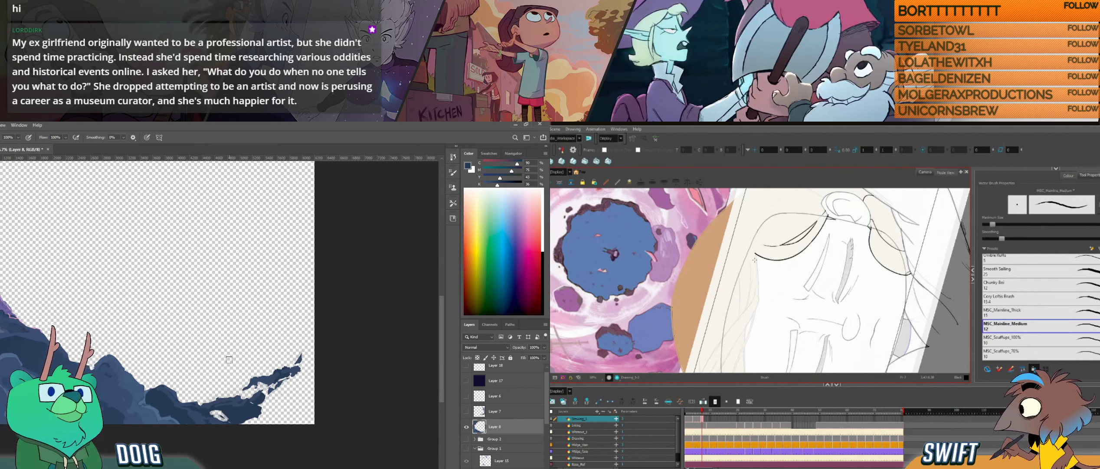
- Resample the rock blue and touch up the edges of the small hole at the ridge's base in Photoshop
{"action": "key", "text": "i"}
{"action": "left_click", "coordinate": [233, 415]}
{"action": "key", "text": "b"}
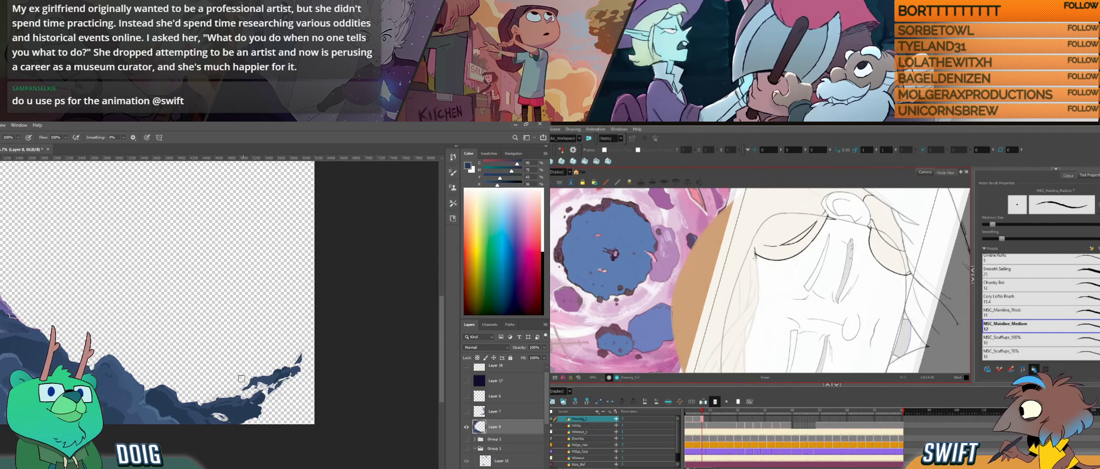
{"action": "left_click_drag", "start_coordinate": [225, 411], "coordinate": [230, 386]}
{"action": "key", "text": "e"}
{"action": "key", "text": "f"}
{"action": "key", "text": "g"}
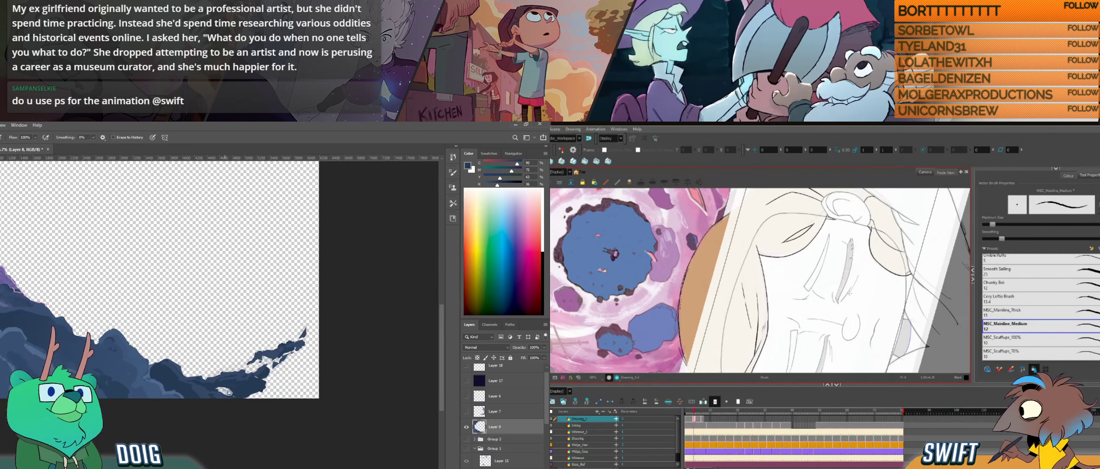
{"action": "key", "text": "f"}
{"action": "left_click_drag", "start_coordinate": [228, 392], "coordinate": [233, 392]}
{"action": "key", "text": "b"}
{"action": "left_click", "coordinate": [239, 394], "text": "alt"}
- Ink the hair line running down from the hairline's outer end beside the face in Harmony, redoing the stroke until it fits
{"action": "left_click_drag", "start_coordinate": [756, 254], "coordinate": [760, 299]}
{"action": "left_click_drag", "start_coordinate": [234, 394], "coordinate": [238, 395]}
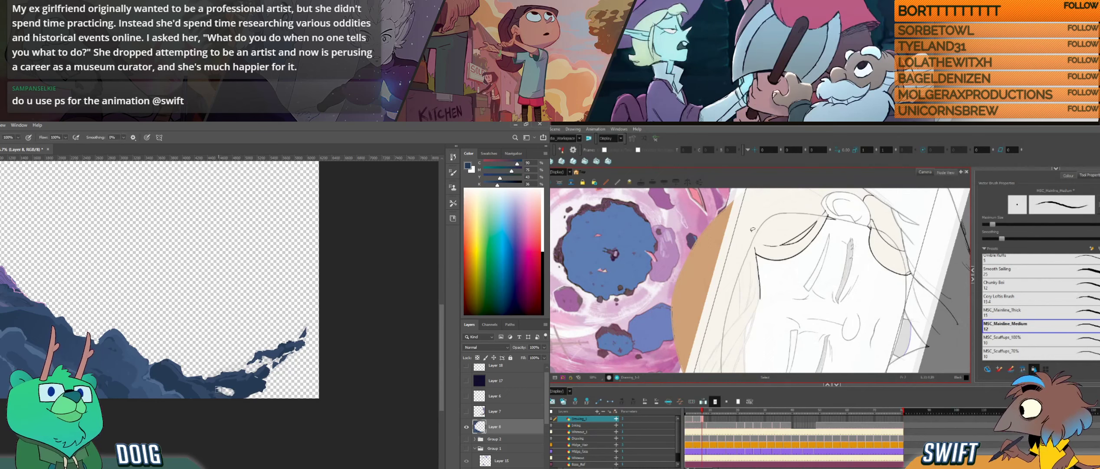
{"action": "key", "text": "ctrl+z"}
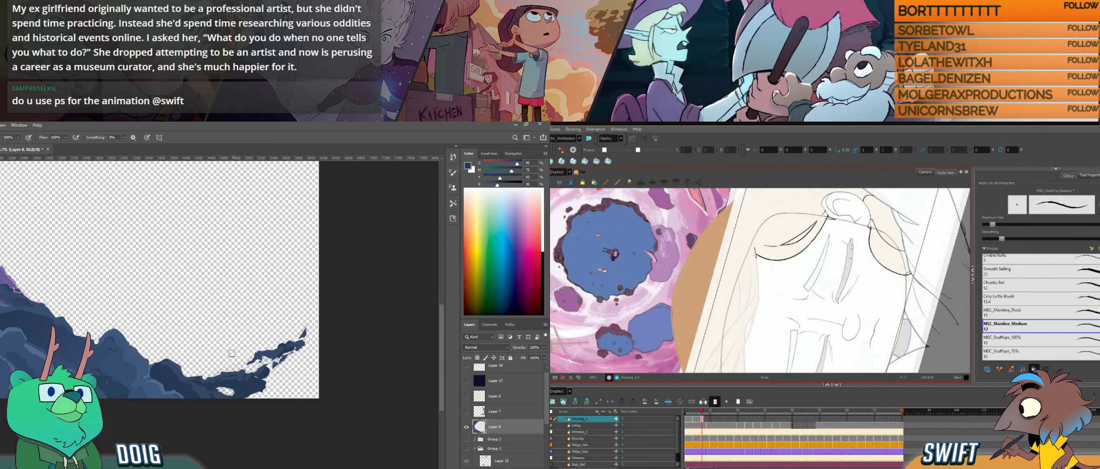
{"action": "left_click_drag", "start_coordinate": [755, 254], "coordinate": [760, 295]}
{"action": "key", "text": "i"}
{"action": "key", "text": "ctrl+z"}
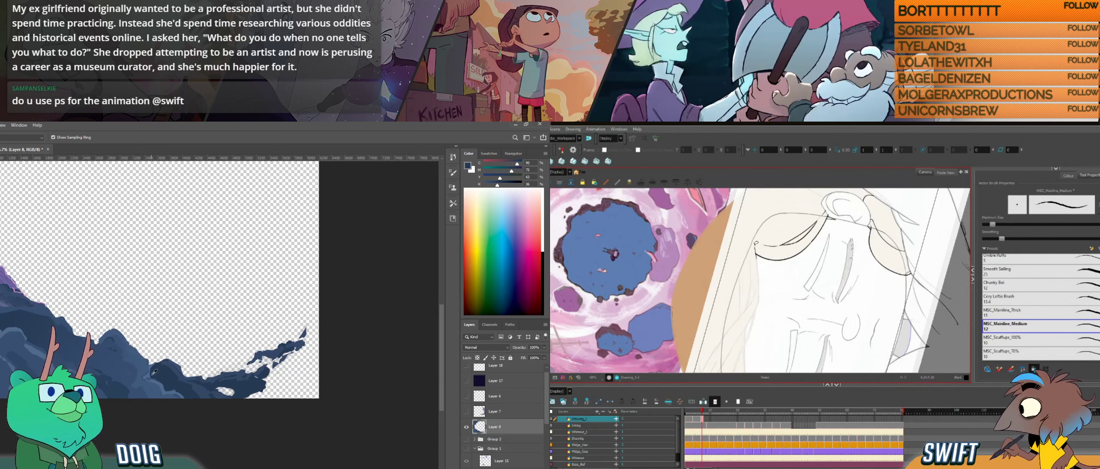
{"action": "key", "text": "b"}
{"action": "left_click_drag", "start_coordinate": [756, 255], "coordinate": [759, 303]}
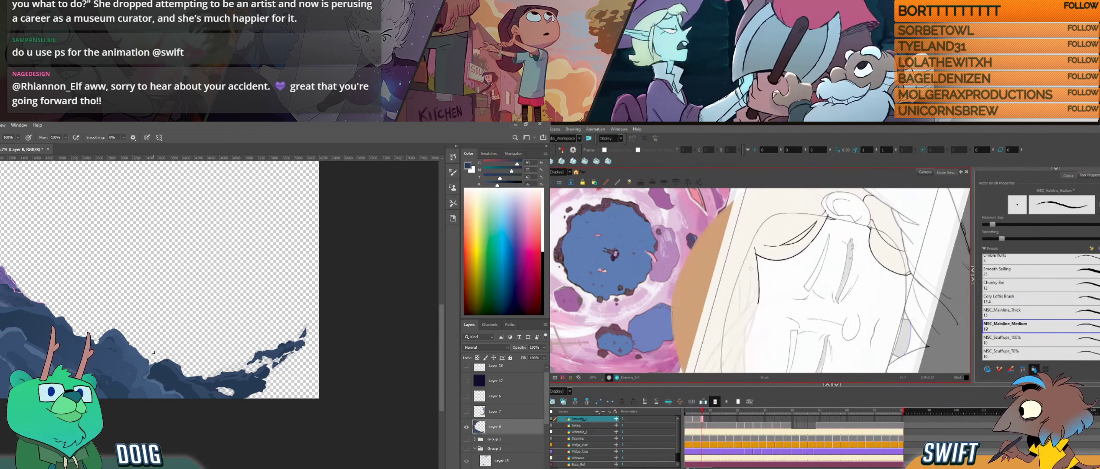
- Extend the inked hair line down past the cheek toward the jaw in Harmony
{"action": "mouse_move", "coordinate": [750, 275]}
{"action": "left_mouse_down"}
{"action": "mouse_move", "coordinate": [753, 309]}
{"action": "mouse_move", "coordinate": [727, 279]}
{"action": "left_mouse_up"}
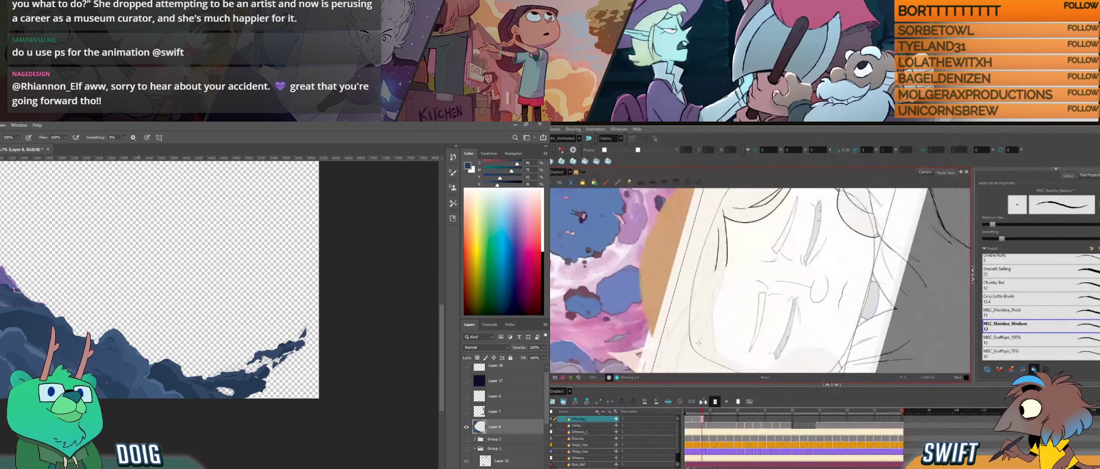
{"action": "mouse_move", "coordinate": [698, 346]}
{"action": "left_mouse_down"}
{"action": "mouse_move", "coordinate": [710, 308]}
{"action": "mouse_move", "coordinate": [751, 326]}
{"action": "mouse_move", "coordinate": [771, 310]}
{"action": "left_mouse_up"}
{"action": "key", "text": "ctrl+z"}
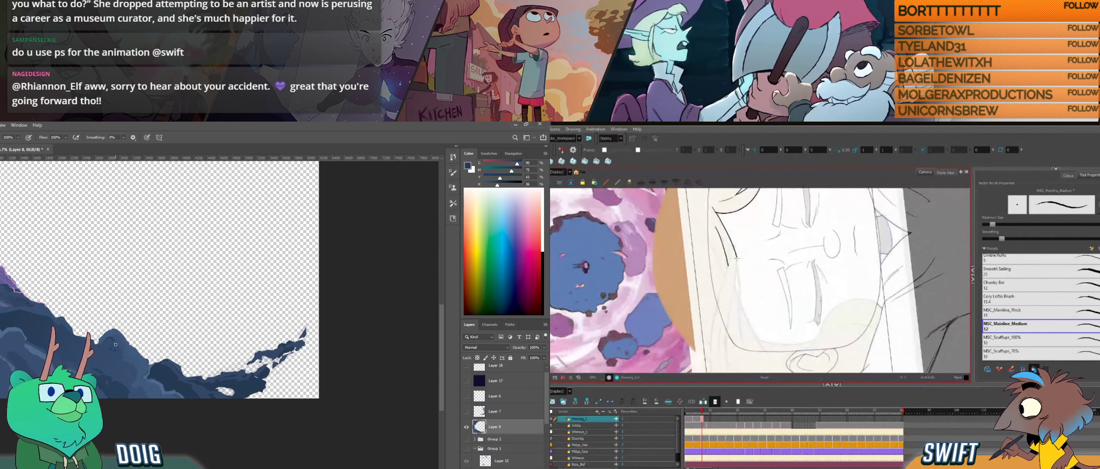
{"action": "left_click_drag", "start_coordinate": [732, 289], "coordinate": [726, 359]}
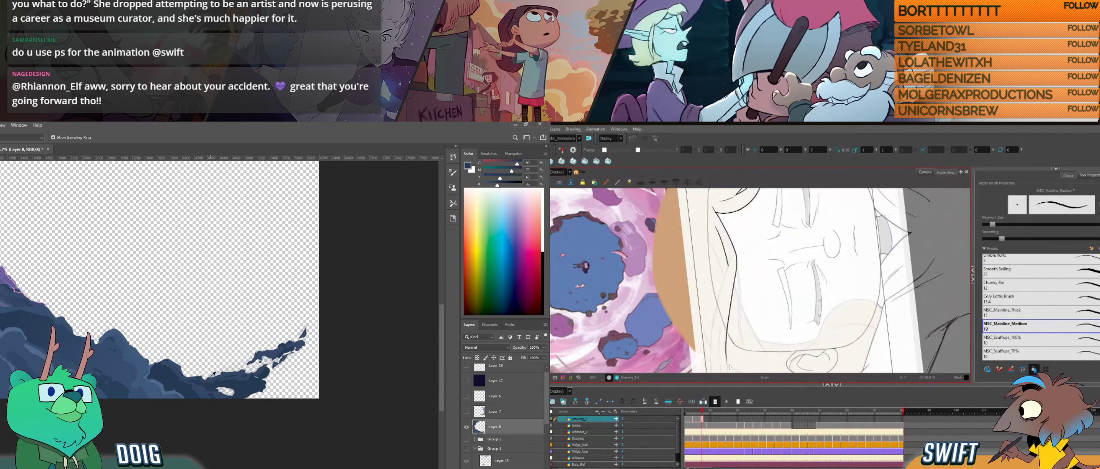
- Sample blues from the lower rocks in Photoshop, and redraw the hair line's lower end beside the cheek in Harmony
{"action": "left_click", "coordinate": [219, 384], "text": "alt"}
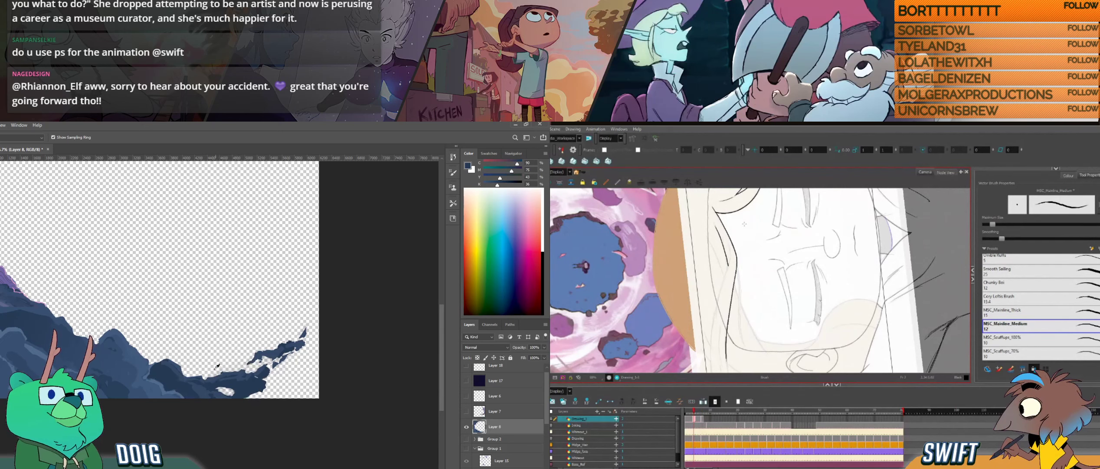
{"action": "left_click", "coordinate": [167, 392], "text": "alt"}
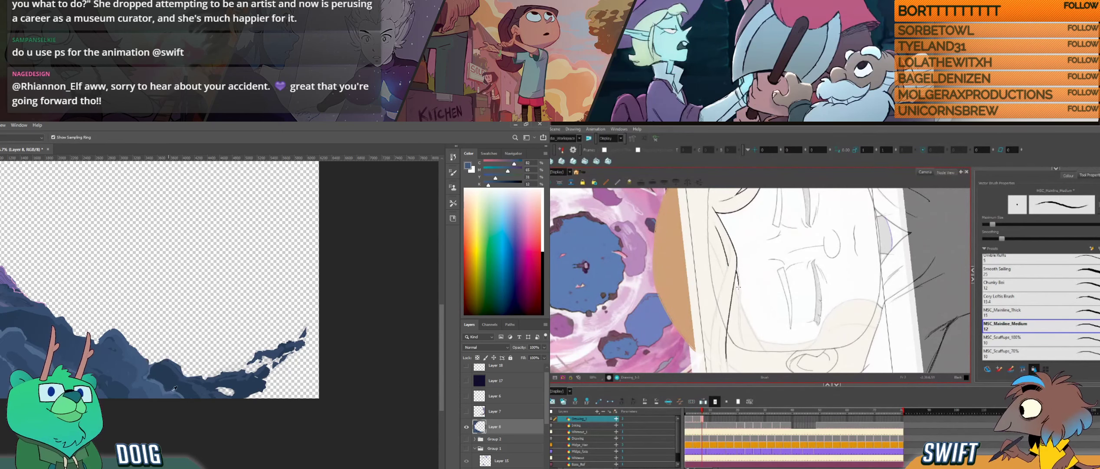
{"action": "left_click_drag", "start_coordinate": [736, 271], "coordinate": [739, 343]}
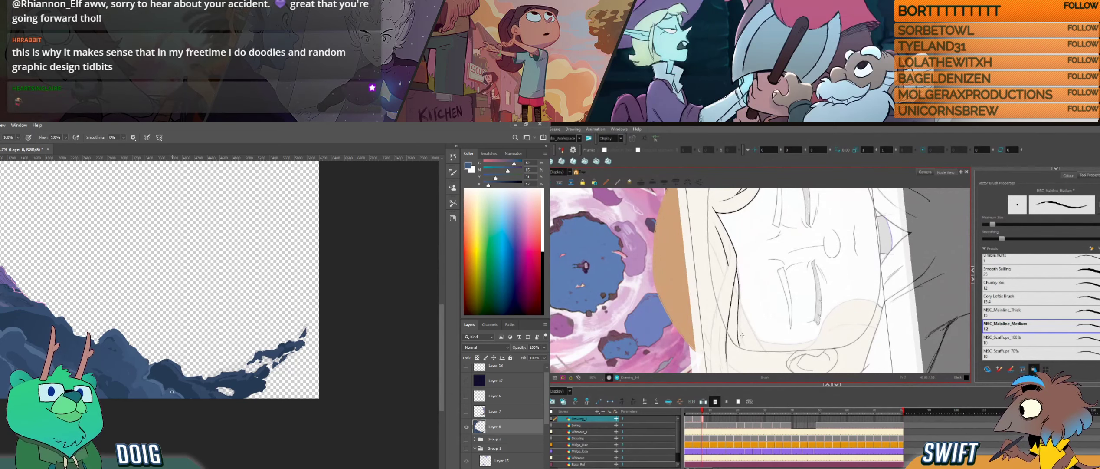
{"action": "key", "text": "ctrl+z"}
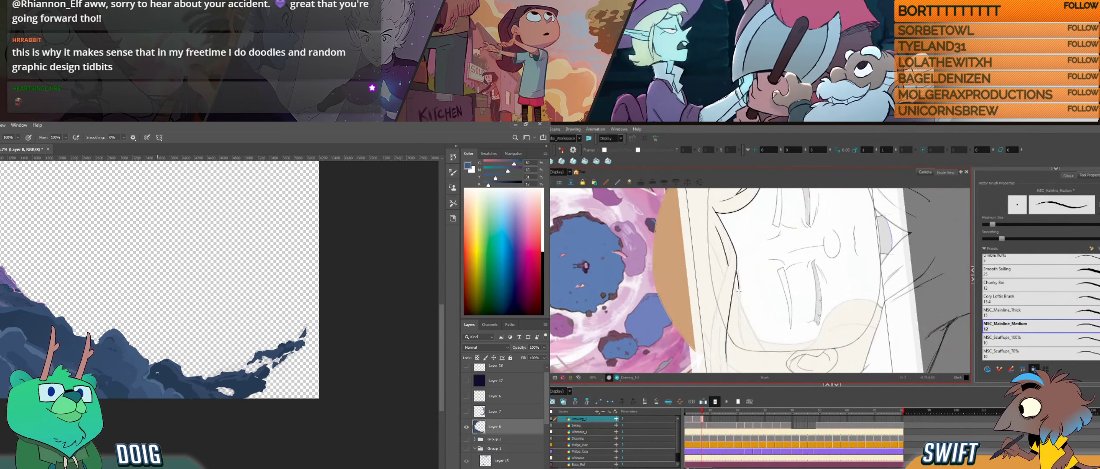
{"action": "left_click_drag", "start_coordinate": [739, 290], "coordinate": [739, 310]}
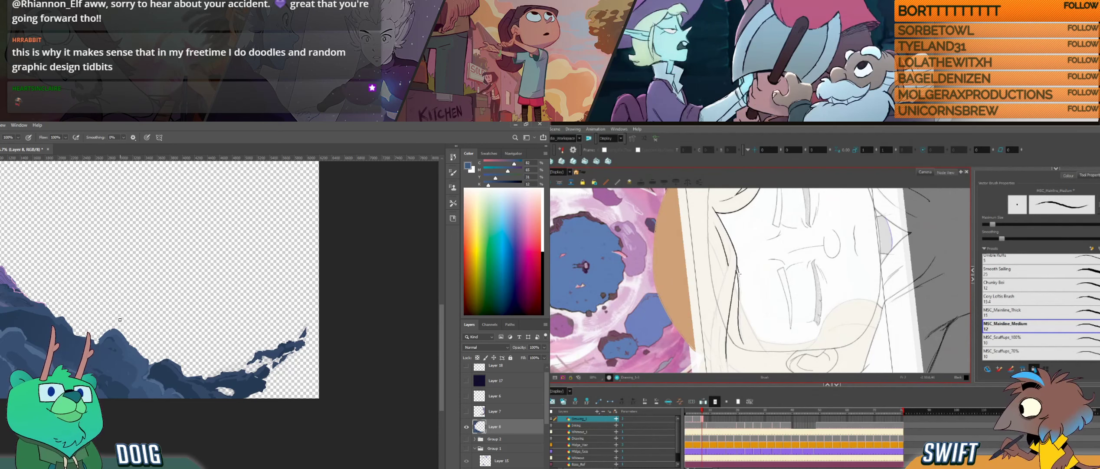
{"action": "left_click_drag", "start_coordinate": [739, 274], "coordinate": [740, 311]}
- Ink the loose strand sweeping outward from the hairline above the brow in Harmony, and undo the stray strokes
{"action": "key", "text": "ctrl+alt"}
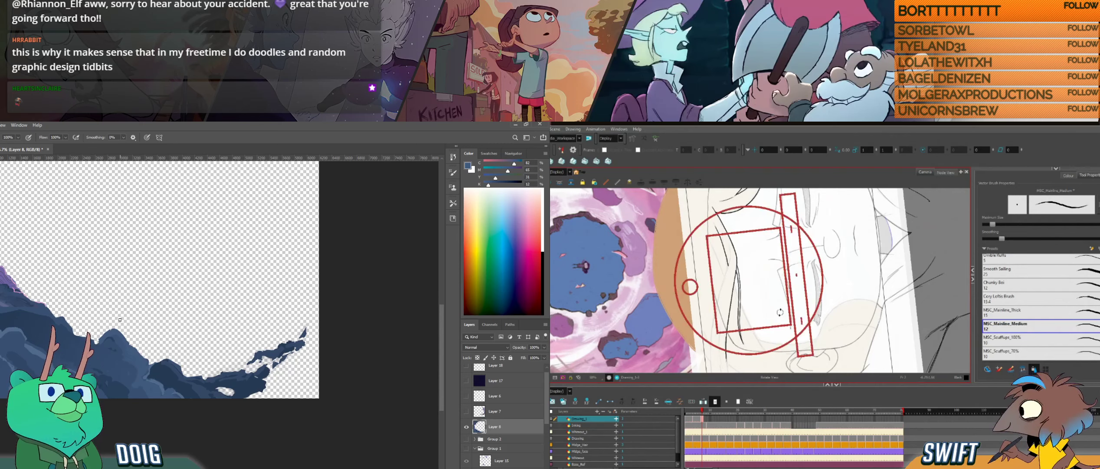
{"action": "left_click_drag", "start_coordinate": [780, 312], "coordinate": [772, 320]}
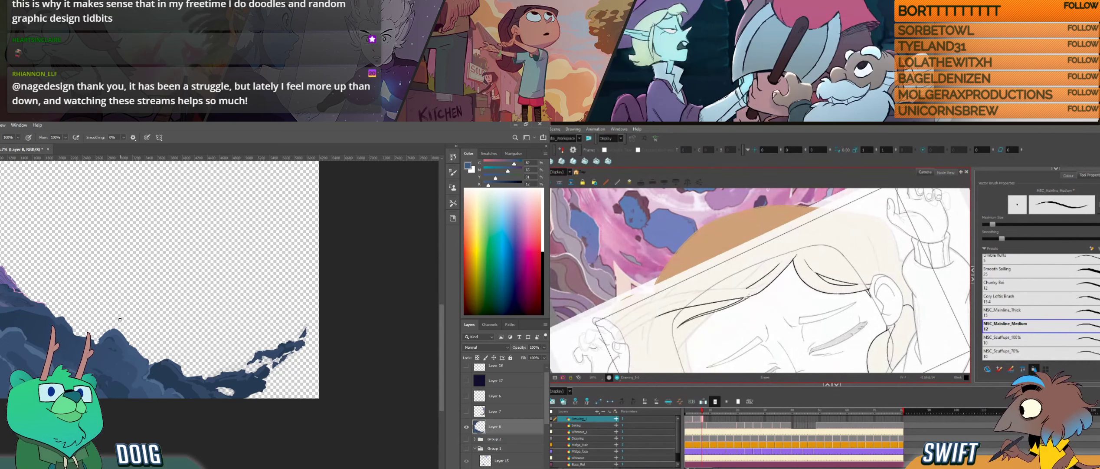
{"action": "key", "text": "alt+b"}
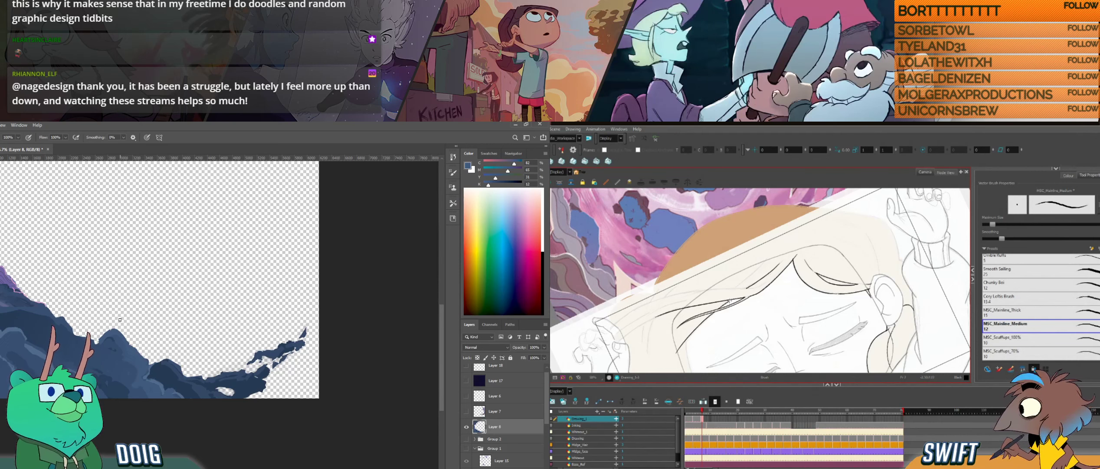
{"action": "key", "text": "ctrl+z"}
{"action": "left_click_drag", "start_coordinate": [718, 308], "coordinate": [732, 300]}
{"action": "key", "text": "ctrl+z"}
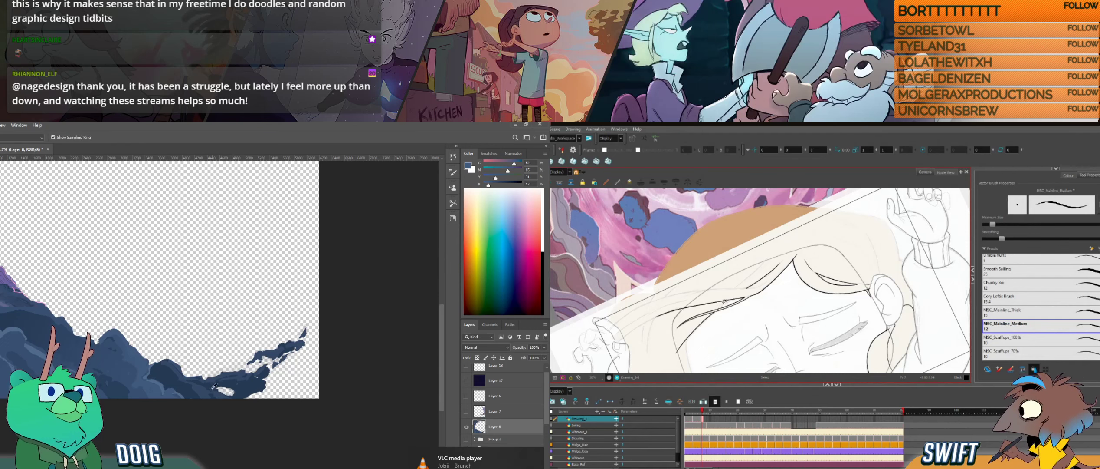
- Resample the rock blue and dab it onto the low rocks at the ridge's base in Photoshop
{"action": "left_click", "coordinate": [199, 383], "text": "alt"}
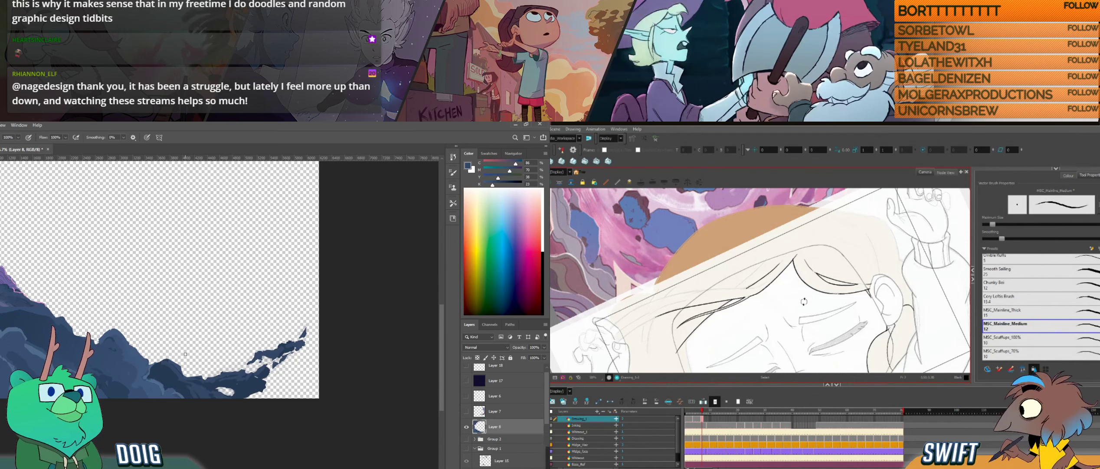
{"action": "left_click", "coordinate": [191, 391], "text": "alt"}
{"action": "left_click_drag", "start_coordinate": [794, 315], "coordinate": [787, 322]}
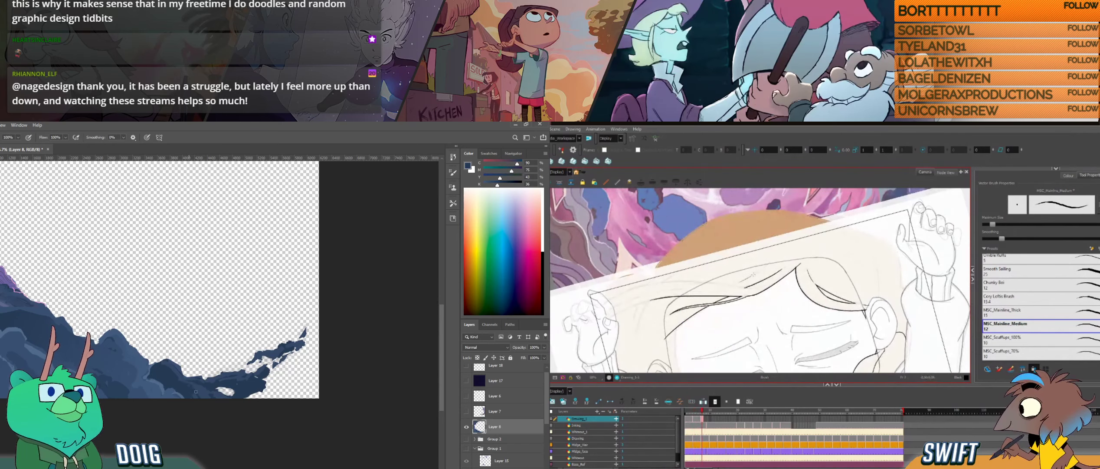
{"action": "key", "text": "ctrl+z"}
{"action": "key", "text": "g"}
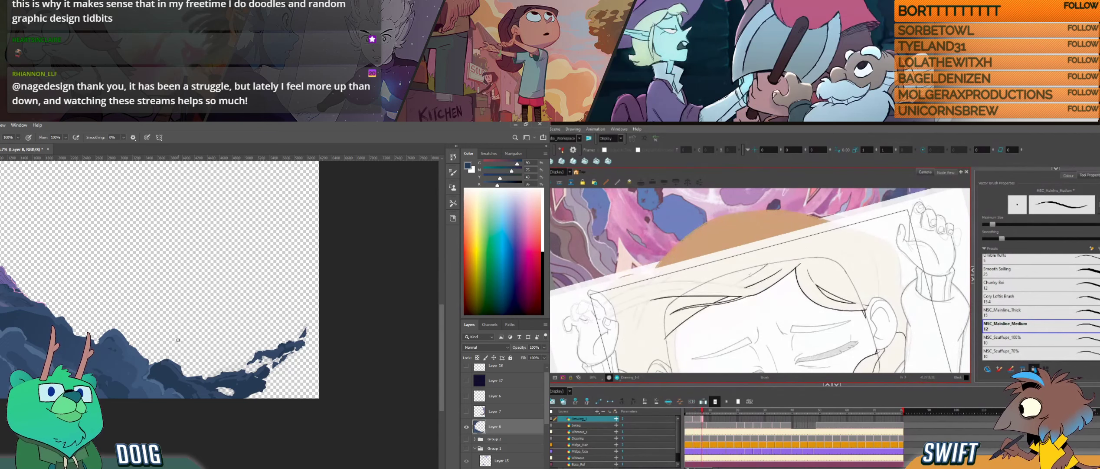
- Try a short connecting stroke from the loose strand toward the hairline's peak in Harmony
{"action": "key", "text": "ctrl+z"}
{"action": "left_click_drag", "start_coordinate": [739, 284], "coordinate": [760, 270]}
{"action": "key", "text": "f"}
{"action": "key", "text": "g"}
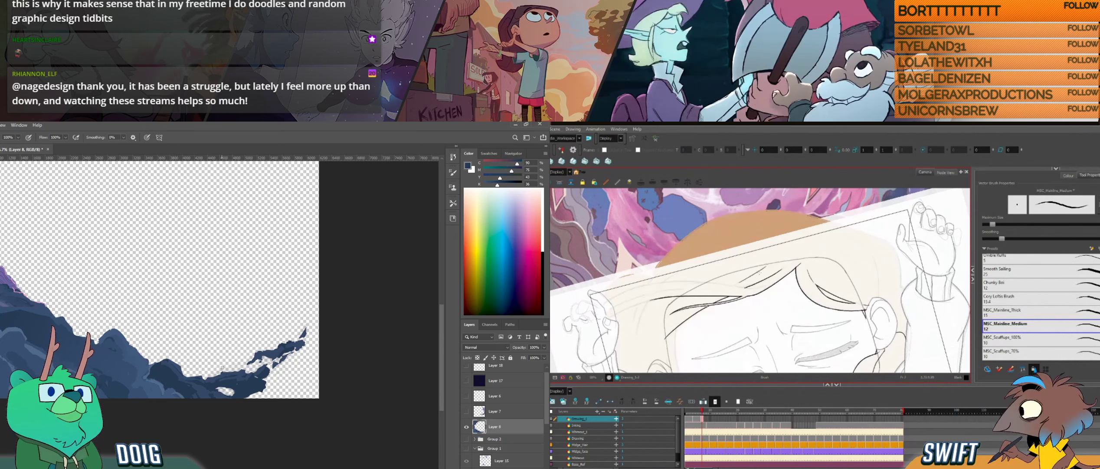
{"action": "key", "text": "ctrl+z"}
{"action": "left_click", "coordinate": [190, 386], "text": "alt"}
{"action": "left_click_drag", "start_coordinate": [739, 284], "coordinate": [770, 263]}
{"action": "key", "text": "ctrl+z"}
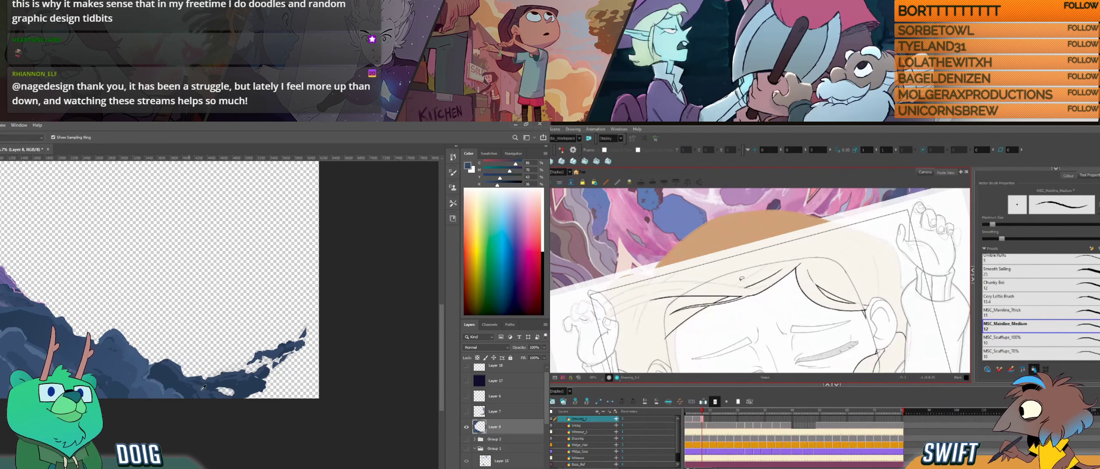
{"action": "left_click", "coordinate": [203, 386], "text": "alt"}
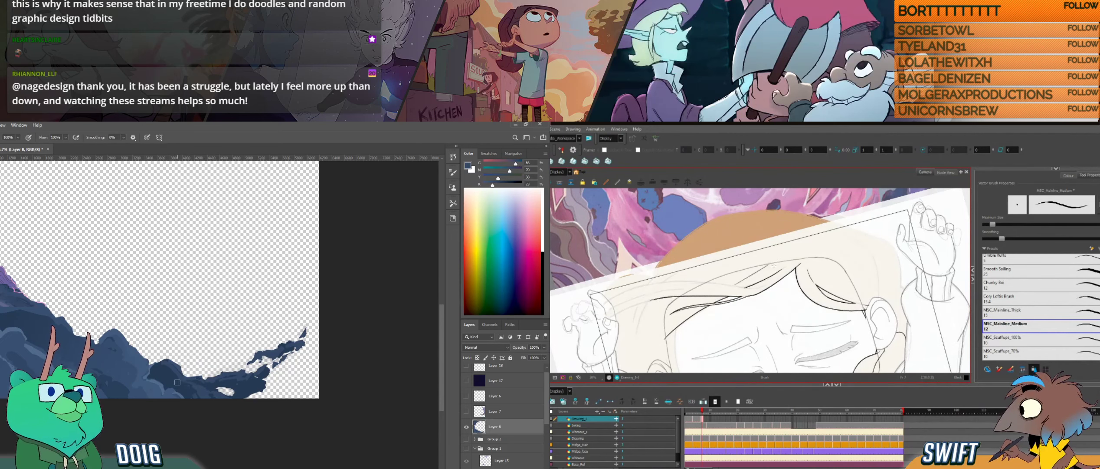
- Flip between the neighbouring drawings in Harmony to compare the hair strand positions
{"action": "key", "text": "g"}
{"action": "key", "text": "f"}
{"action": "key", "text": "f"}
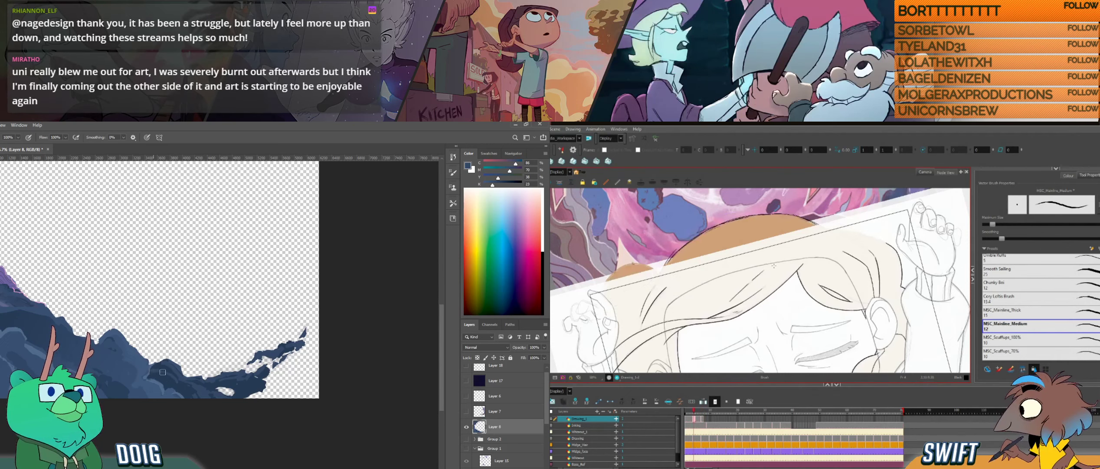
{"action": "key", "text": "g"}
{"action": "key", "text": "f"}
{"action": "key", "text": "g"}
{"action": "key", "text": "f"}
{"action": "key", "text": "g"}
{"action": "left_click", "coordinate": [168, 383], "text": "alt"}
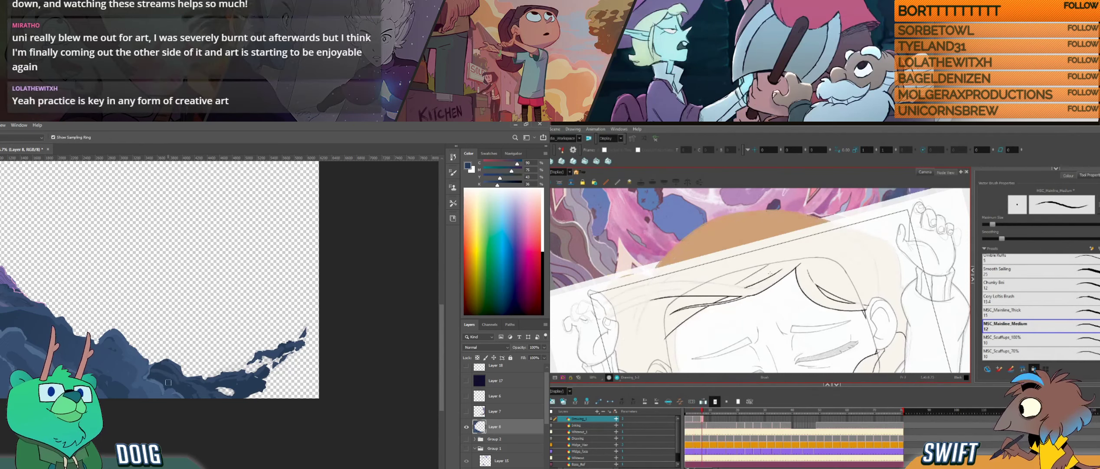
{"action": "key", "text": "f"}
{"action": "key", "text": "g"}
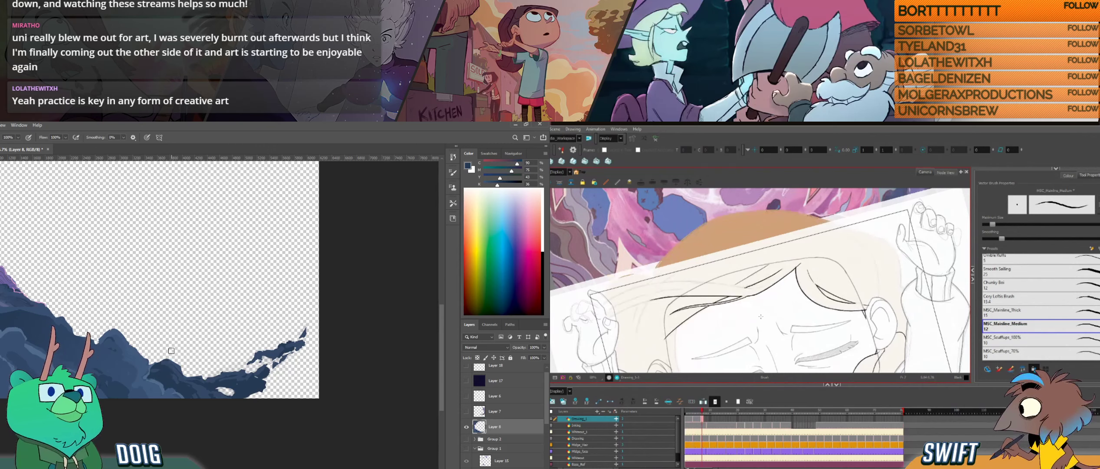
- Redraw the strand line where it falls beside the cheek in Harmony, and sample a lighter blue from the ridge slope in Photoshop
{"action": "left_click_drag", "start_coordinate": [739, 325], "coordinate": [756, 235], "text": "ctrl+alt"}
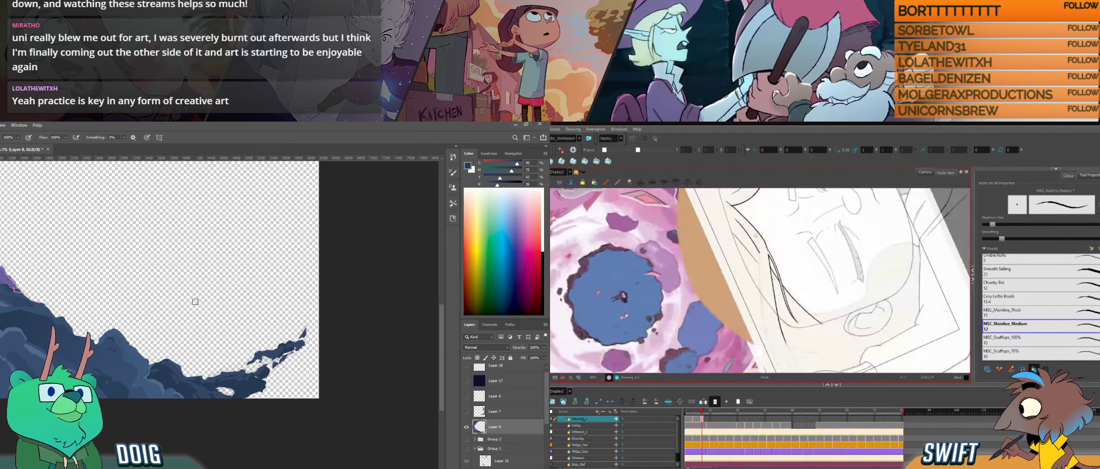
{"action": "left_click_drag", "start_coordinate": [214, 349], "coordinate": [226, 368]}
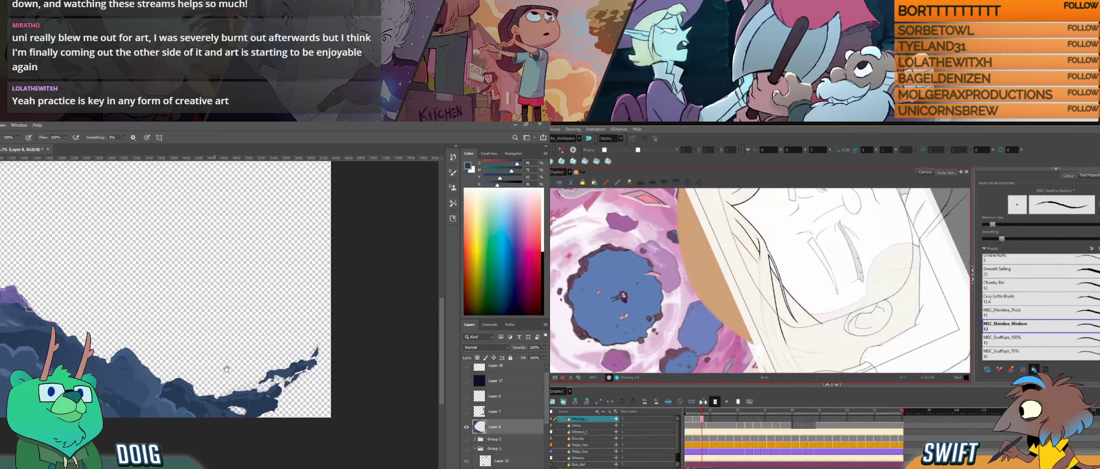
{"action": "left_click_drag", "start_coordinate": [760, 258], "coordinate": [762, 320]}
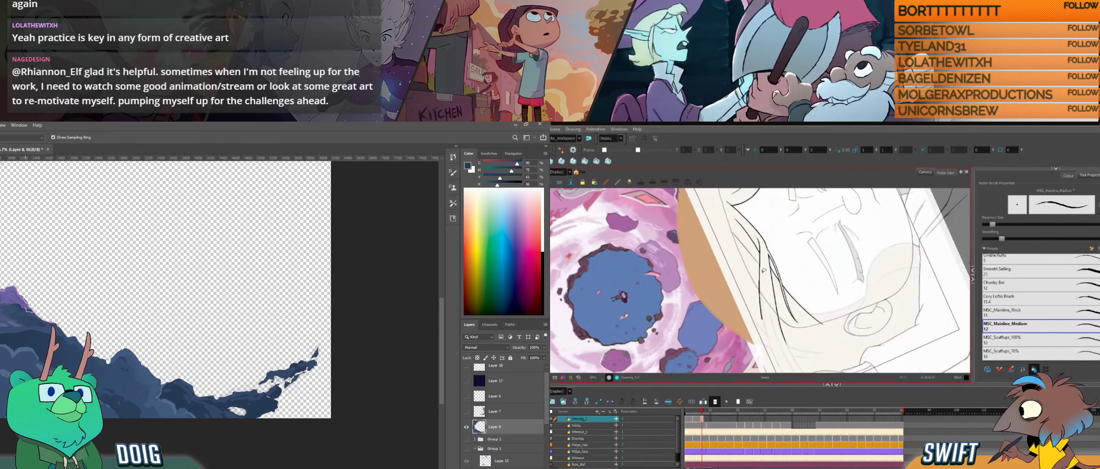
{"action": "key", "text": "ctrl+z"}
{"action": "left_click", "coordinate": [25, 355], "text": "alt"}
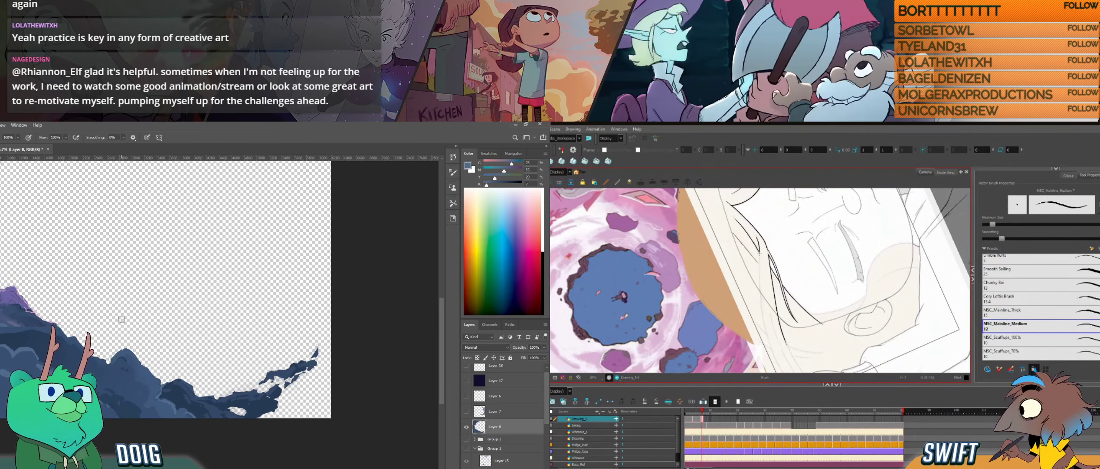
{"action": "mouse_move", "coordinate": [759, 253]}
{"action": "left_mouse_down"}
{"action": "mouse_move", "coordinate": [776, 356]}
{"action": "mouse_move", "coordinate": [796, 304]}
{"action": "mouse_move", "coordinate": [771, 255]}
{"action": "mouse_move", "coordinate": [769, 282]}
{"action": "left_mouse_up"}
{"action": "key", "text": "ctrl+alt"}
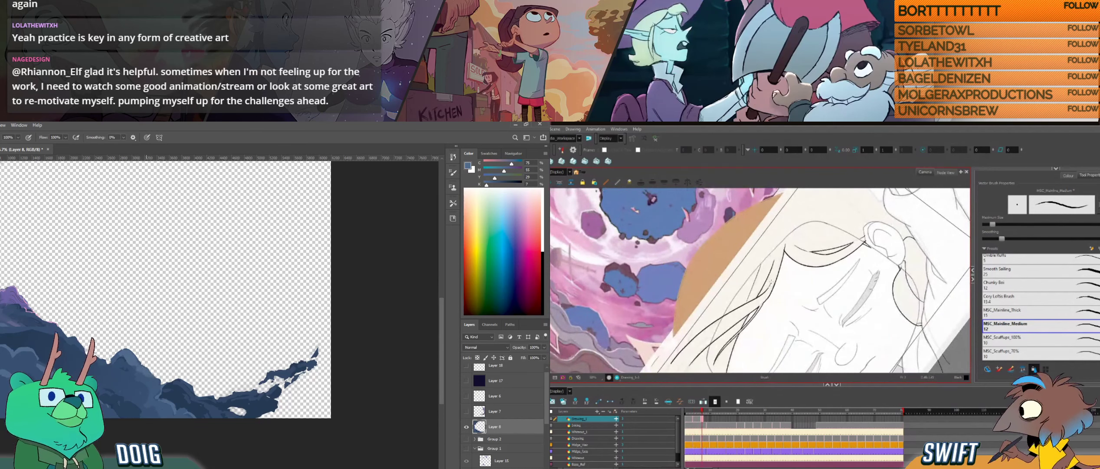
- Dab sampled rock colours along the ridge slope in Photoshop, and trim the loose strand line near the hairline with the Eraser in Harmony
{"action": "left_click", "coordinate": [153, 380], "text": "alt"}
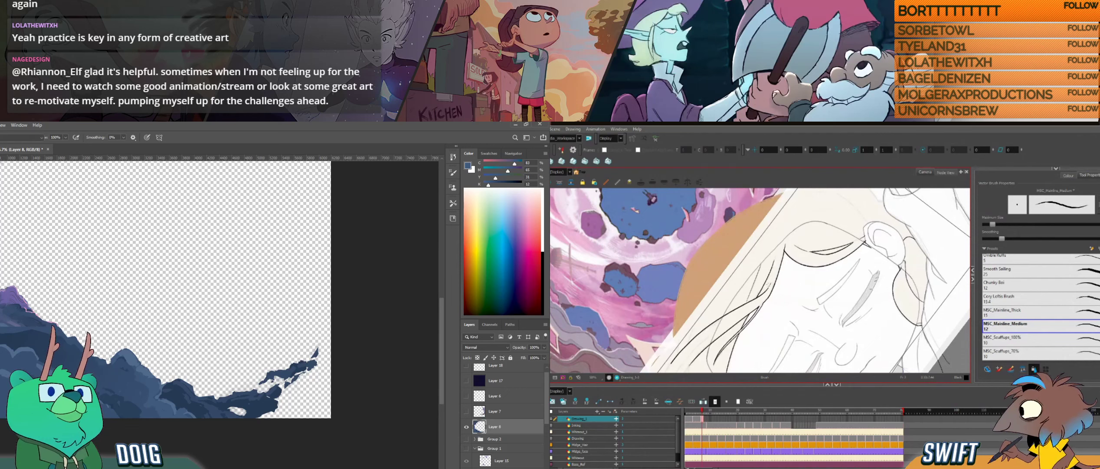
{"action": "left_click", "coordinate": [9, 309], "text": "alt"}
{"action": "key", "text": "e"}
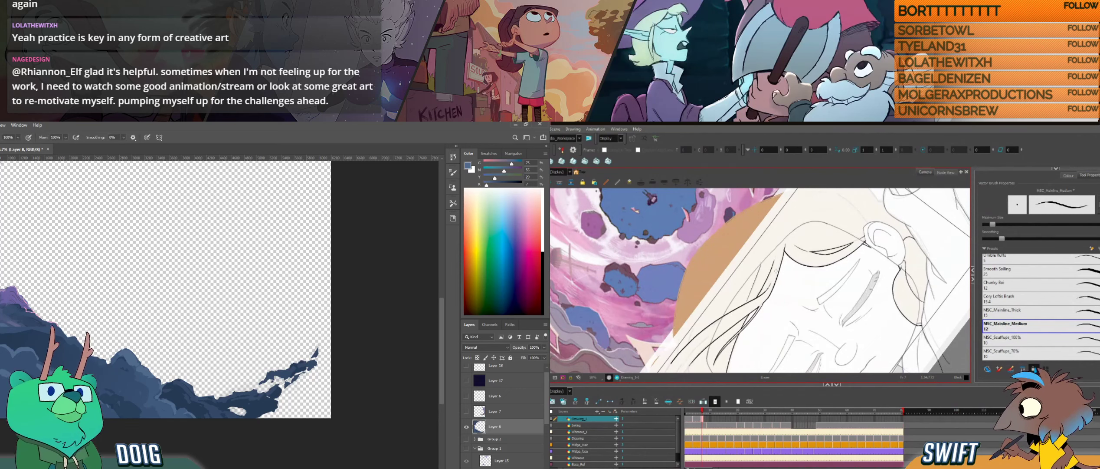
{"action": "left_click_drag", "start_coordinate": [10, 308], "coordinate": [27, 359]}
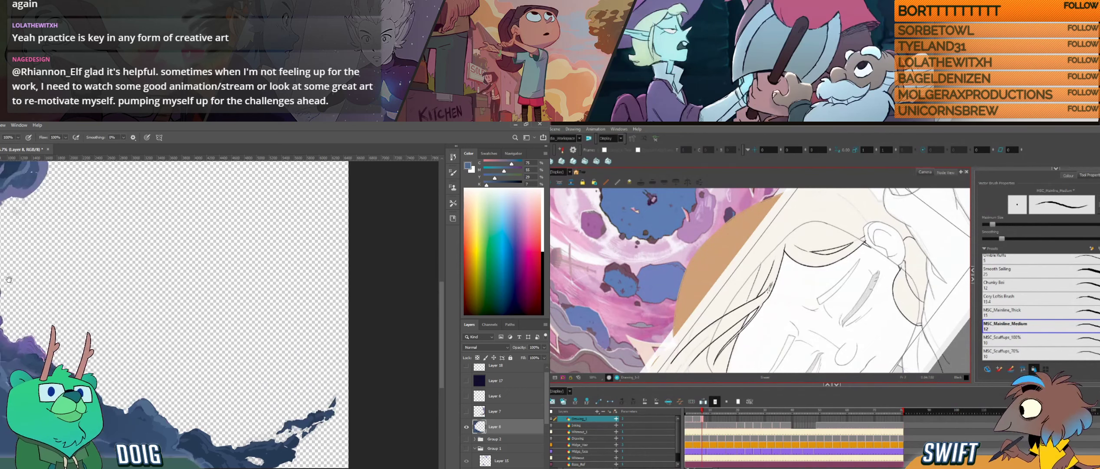
{"action": "left_click_drag", "start_coordinate": [772, 282], "coordinate": [767, 287]}
{"action": "left_click", "coordinate": [27, 358], "text": "alt"}
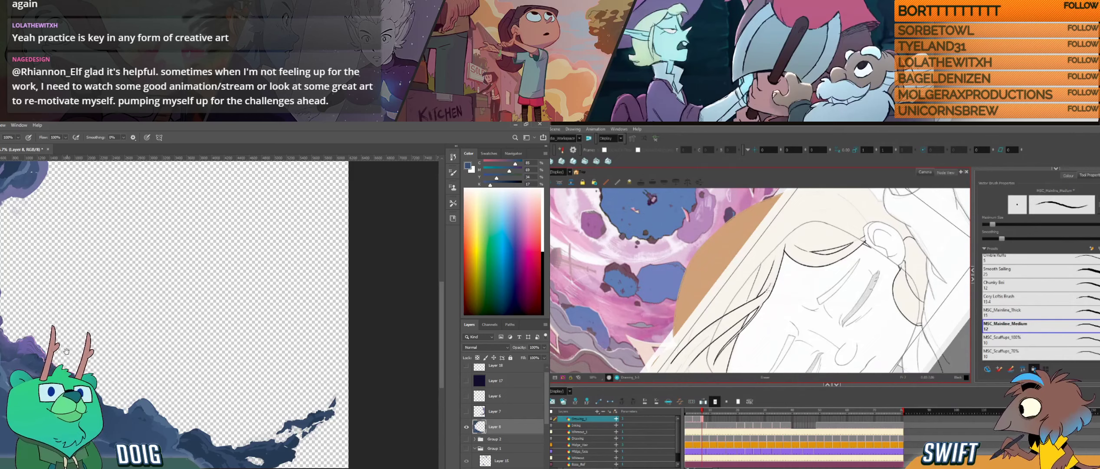
- Resample the rock blue from the ridge and dab it onto the shaded rocks of the slope in Photoshop
{"action": "left_click_drag", "start_coordinate": [66, 351], "coordinate": [74, 327]}
{"action": "key", "text": "alt"}
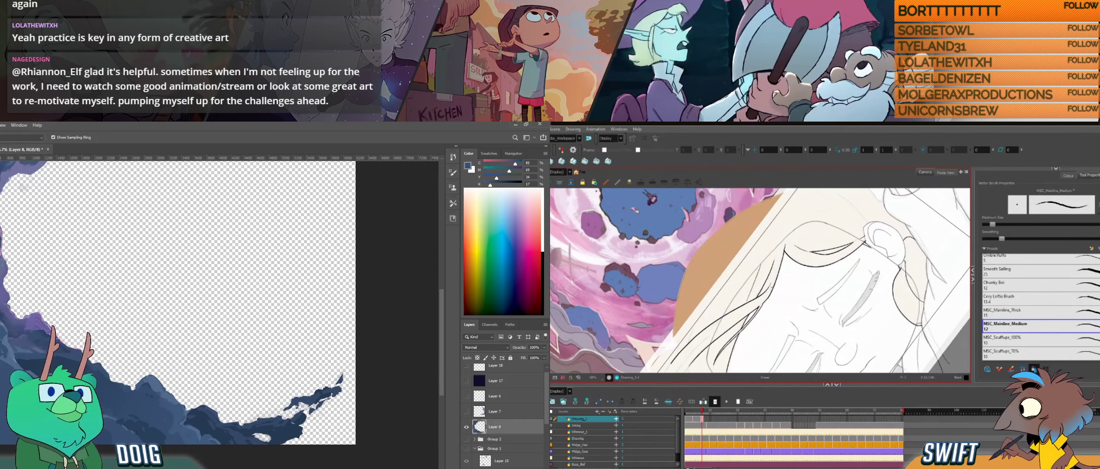
{"action": "left_click", "coordinate": [11, 358], "text": "alt"}
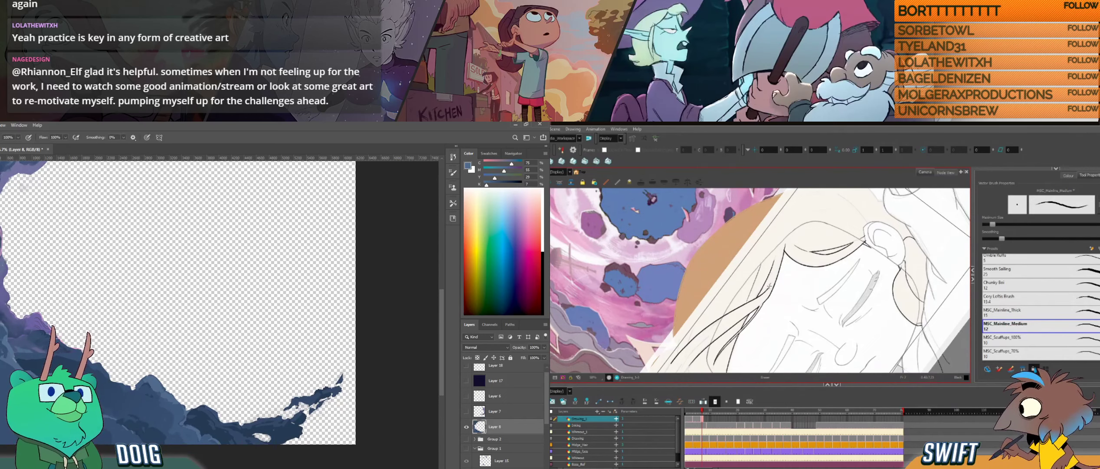
{"action": "left_click", "coordinate": [18, 364], "text": "alt"}
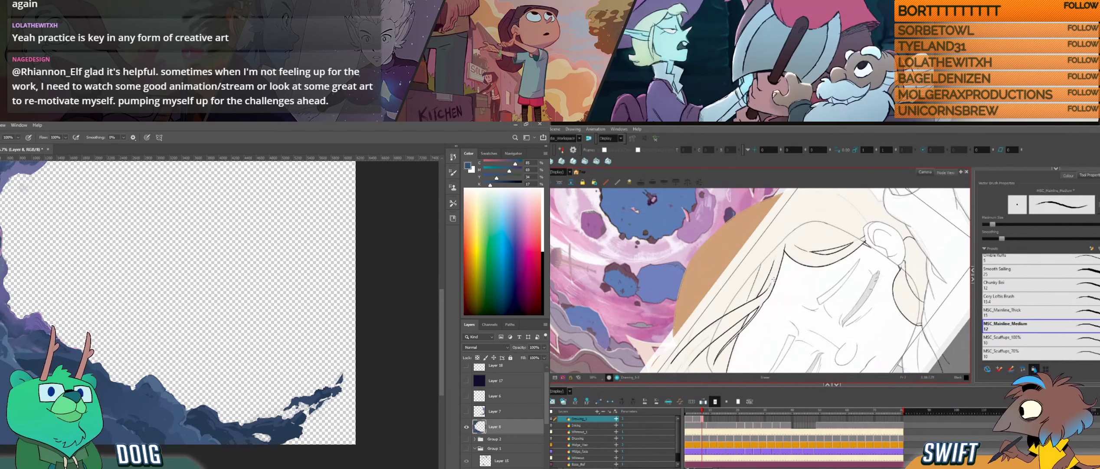
{"action": "left_click", "coordinate": [2, 383], "text": "alt"}
- Rotate the canvas along the loose strands and check the adjacent drawing in Harmony, and pick up the ridge's blue in Photoshop
{"action": "key", "text": "ctrl+alt"}
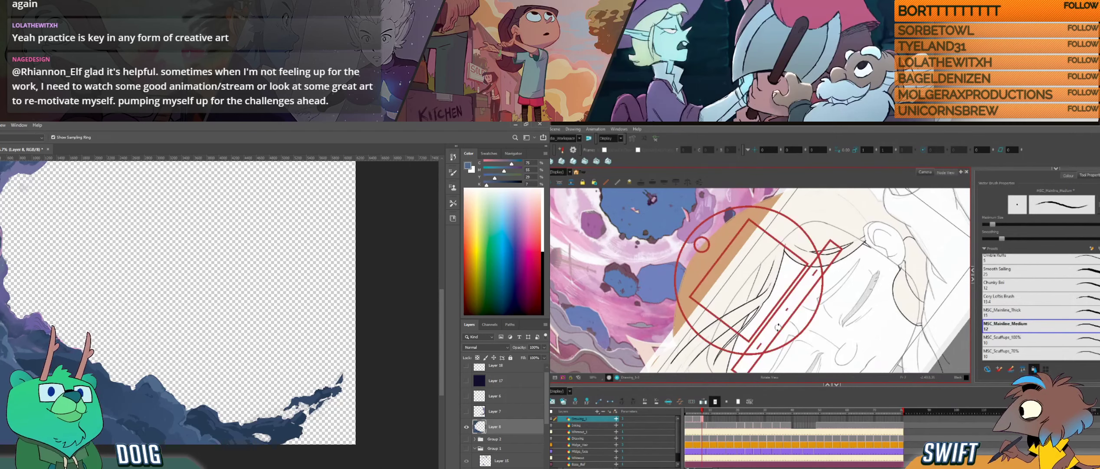
{"action": "mouse_move", "coordinate": [779, 328]}
{"action": "left_mouse_down"}
{"action": "mouse_move", "coordinate": [792, 320]}
{"action": "mouse_move", "coordinate": [784, 332]}
{"action": "left_mouse_up"}
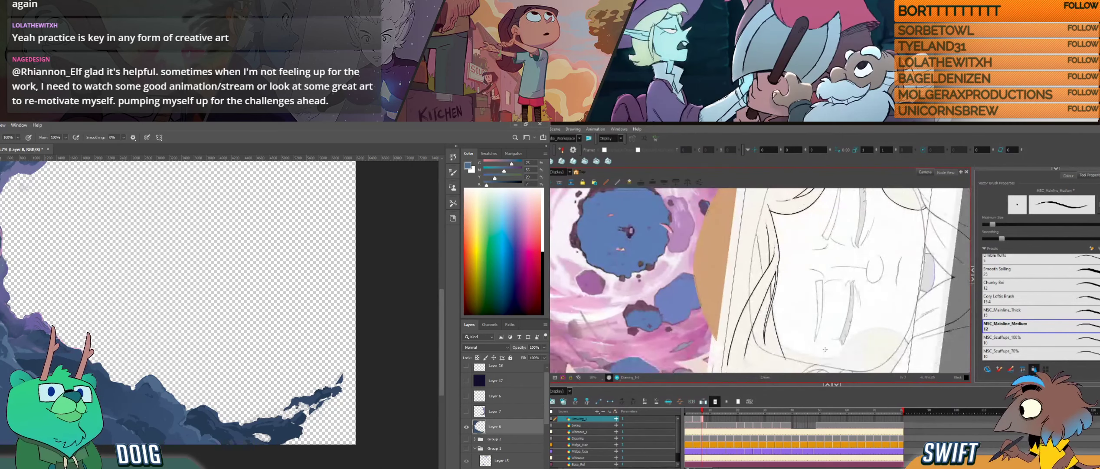
{"action": "key", "text": "f"}
{"action": "key", "text": "g"}
{"action": "left_click", "coordinate": [1, 365], "text": "alt"}
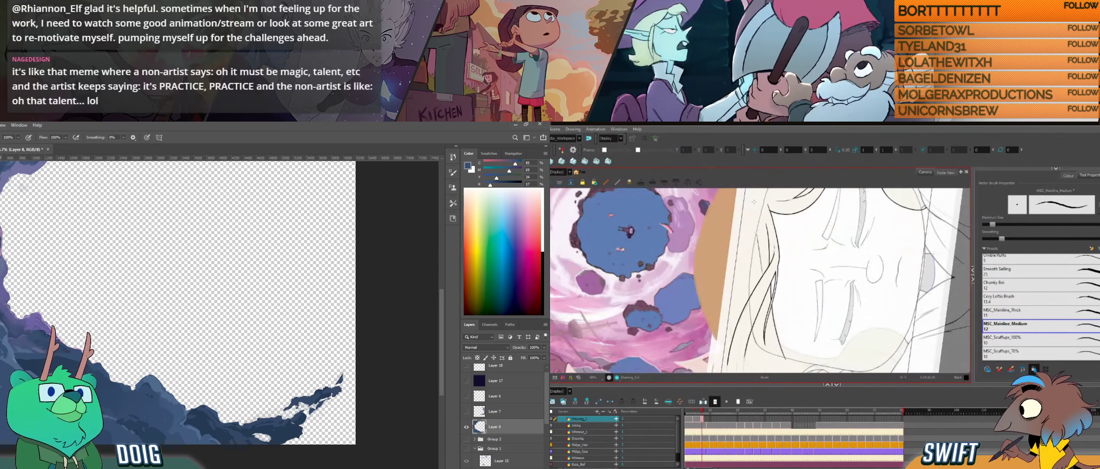
{"action": "left_click", "coordinate": [72, 372], "text": "alt"}
- Flip between the neighbouring drawings in Harmony to compare the loose strands falling beside the cheek
{"action": "key", "text": "f"}
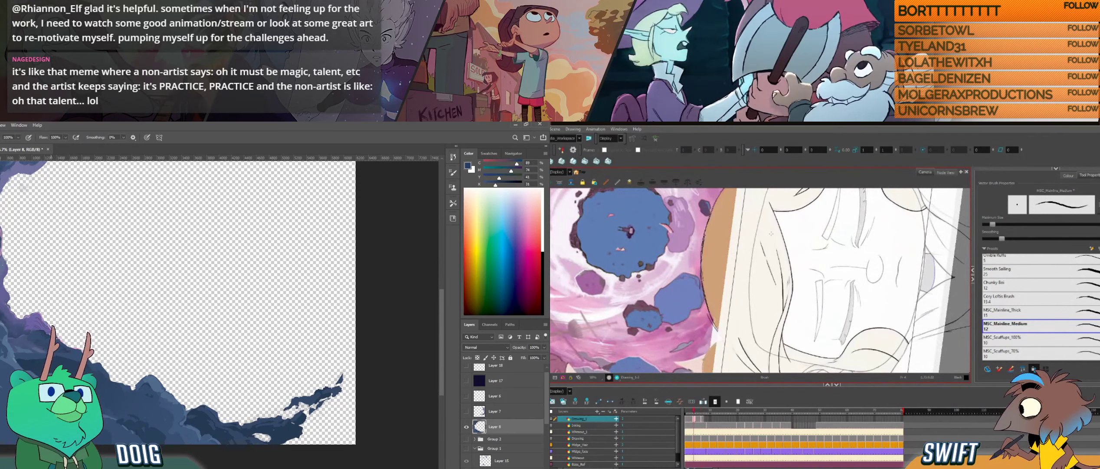
{"action": "key", "text": "l"}
{"action": "key", "text": "g"}
{"action": "key", "text": "f"}
{"action": "key", "text": "g"}
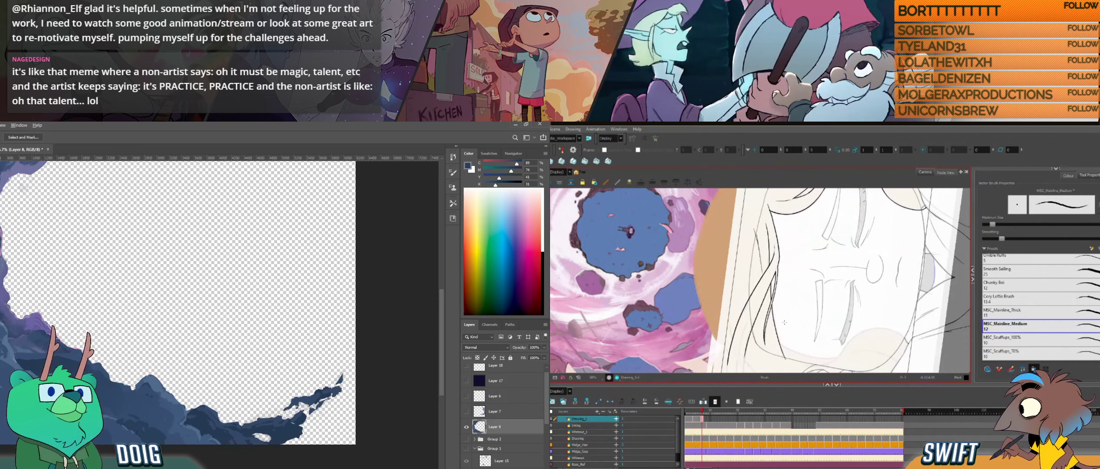
{"action": "left_click_drag", "start_coordinate": [787, 342], "coordinate": [742, 336]}
{"action": "key", "text": "f"}
{"action": "key", "text": "g"}
{"action": "key", "text": "f"}
{"action": "key", "text": "g"}
- Try short strokes at the outer ends of the swept hair strands in Harmony
{"action": "left_click_drag", "start_coordinate": [714, 253], "coordinate": [725, 285]}
{"action": "key", "text": "ctrl+z"}
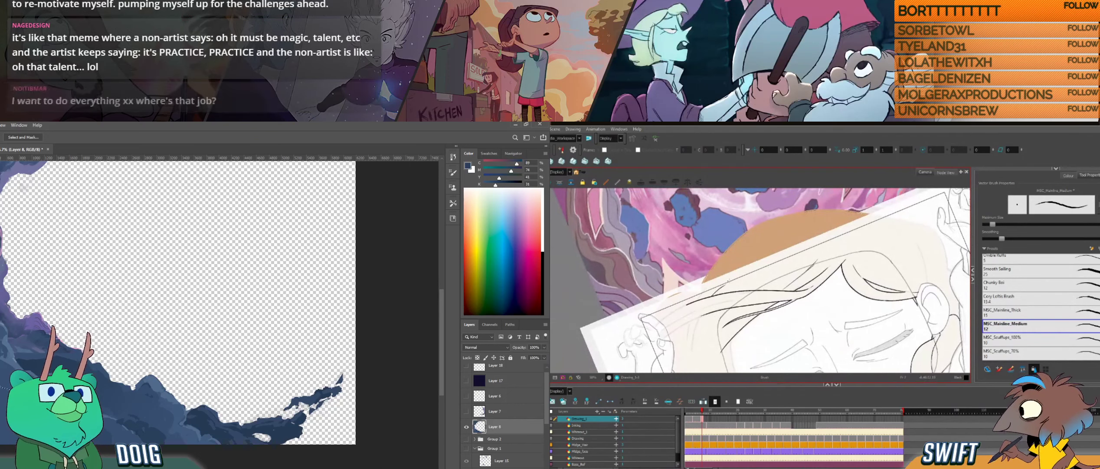
{"action": "key", "text": "i"}
{"action": "mouse_move", "coordinate": [695, 325]}
{"action": "left_mouse_down"}
{"action": "mouse_move", "coordinate": [691, 352]}
{"action": "mouse_move", "coordinate": [701, 316]}
{"action": "left_mouse_up"}
{"action": "key", "text": "ctrl+z"}
{"action": "left_click", "coordinate": [36, 374]}
{"action": "key", "text": "g"}
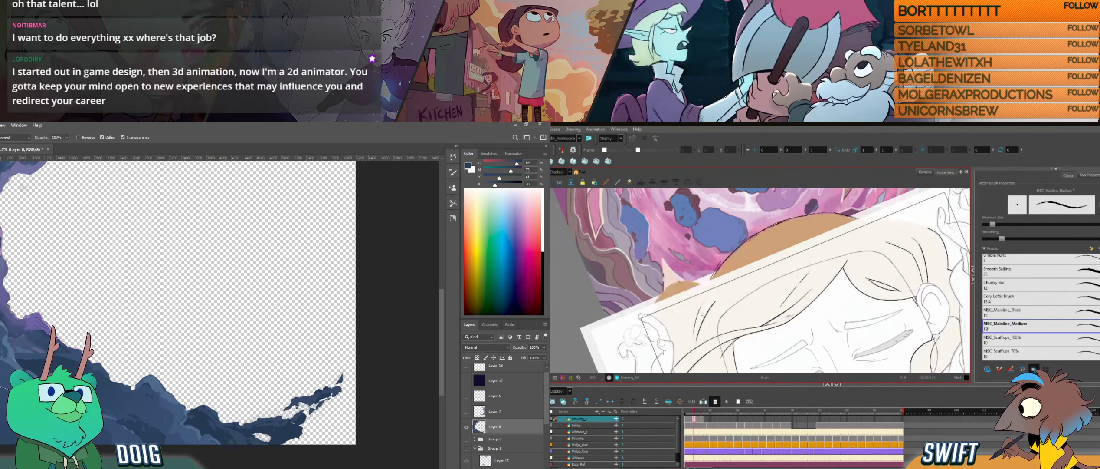
{"action": "key", "text": "ctrl+z"}
{"action": "left_click_drag", "start_coordinate": [693, 340], "coordinate": [699, 319]}
{"action": "key", "text": "ctrl+z"}
{"action": "key", "text": "ctrl+z"}
{"action": "key", "text": "ctrl+z"}
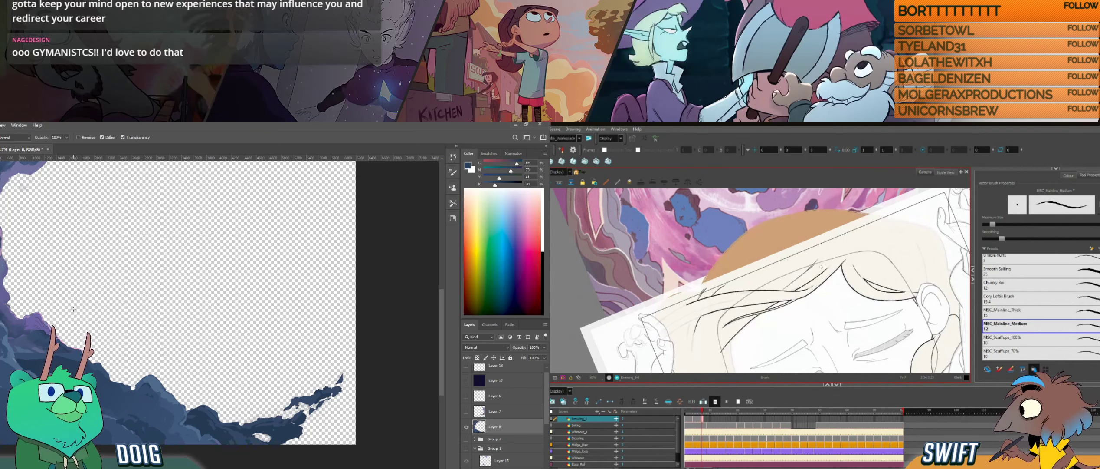
- Compare the swept strands and hairline peak across the neighbouring drawings in Harmony, and look over the ridge in Photoshop
{"action": "left_click_drag", "start_coordinate": [829, 328], "coordinate": [777, 313]}
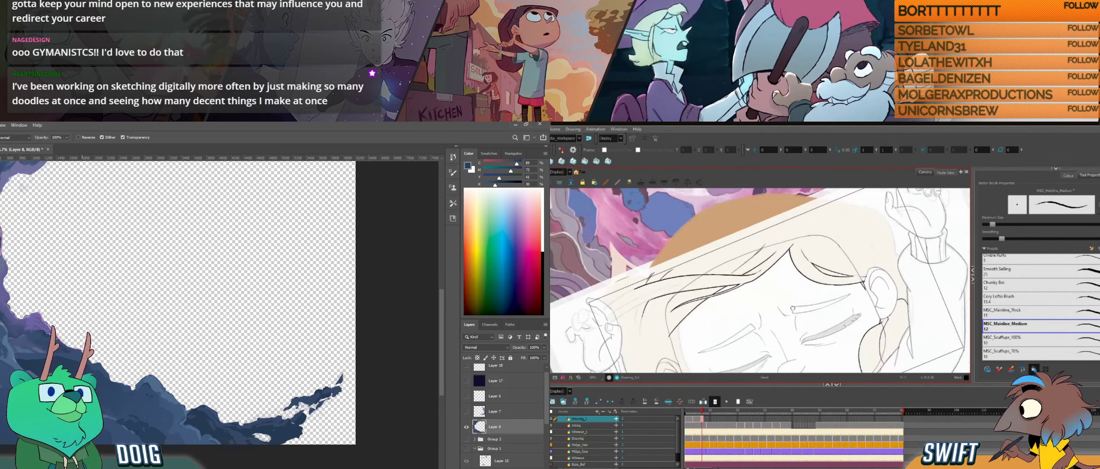
{"action": "key", "text": "comma"}
{"action": "key", "text": "comma"}
{"action": "key", "text": "comma"}
{"action": "key", "text": "g"}
{"action": "key", "text": "f"}
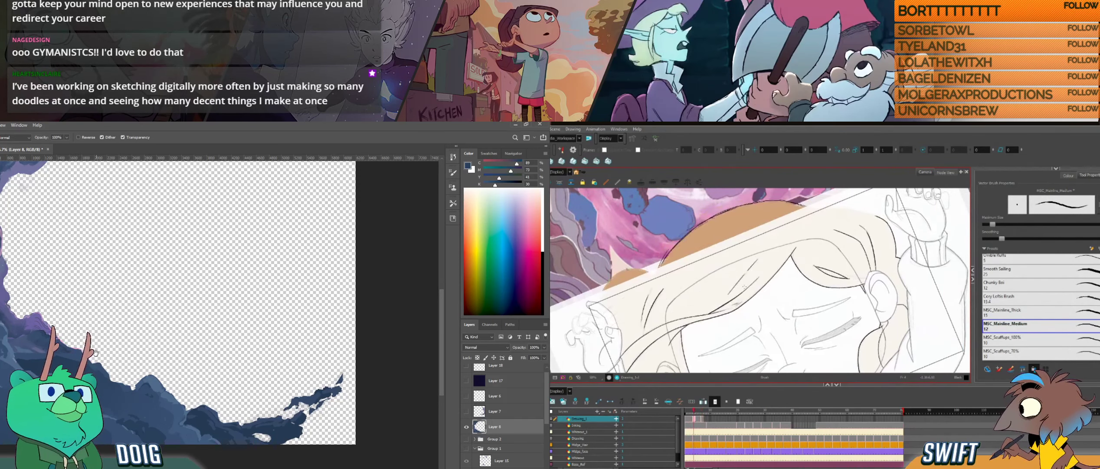
{"action": "key", "text": "g"}
{"action": "left_click_drag", "start_coordinate": [104, 308], "coordinate": [95, 312]}
{"action": "key", "text": "f"}
{"action": "key", "text": "g"}
{"action": "left_click_drag", "start_coordinate": [89, 353], "coordinate": [92, 384]}
{"action": "key", "text": "f"}
{"action": "key", "text": "g"}
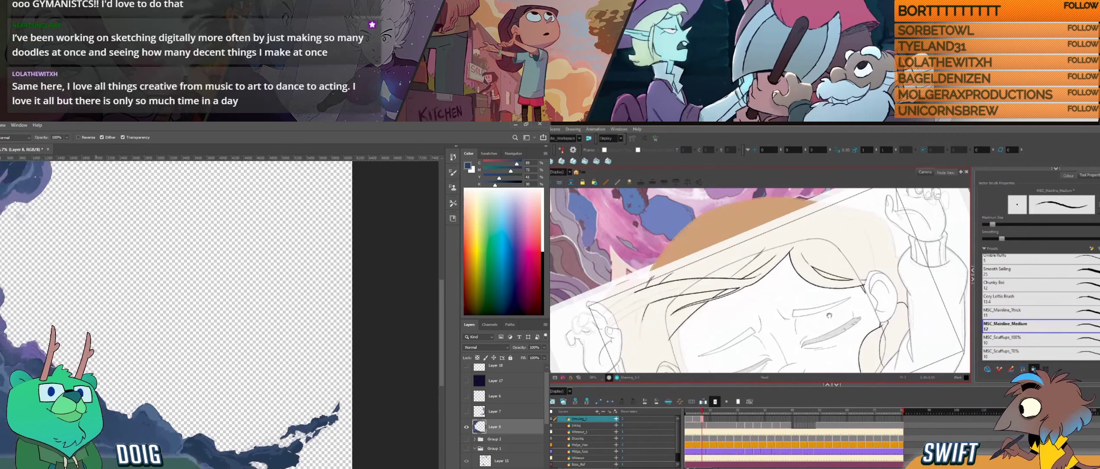
{"action": "left_click_drag", "start_coordinate": [898, 300], "coordinate": [801, 319]}
{"action": "left_click_drag", "start_coordinate": [94, 376], "coordinate": [89, 369]}
{"action": "key", "text": "f"}
{"action": "key", "text": "g"}
{"action": "key", "text": "f"}
{"action": "key", "text": "g"}
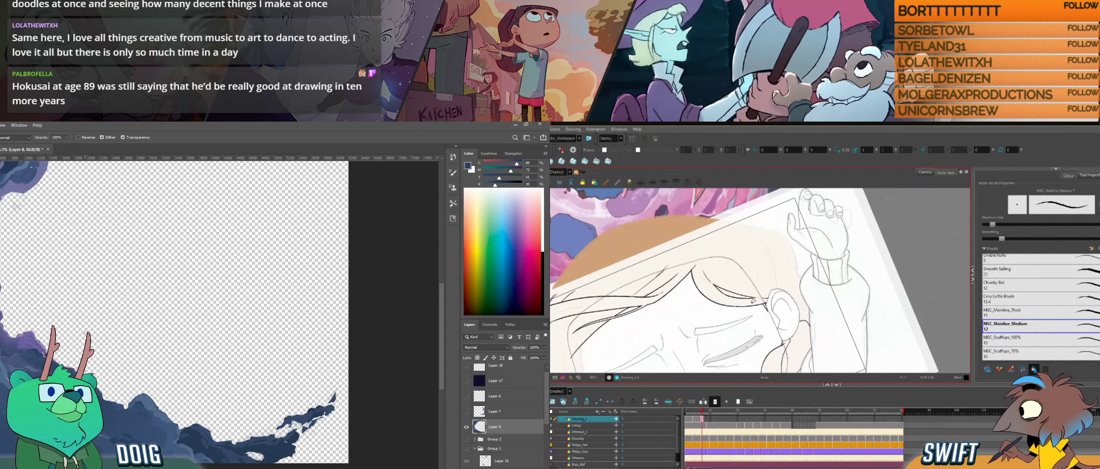
- Select the hairline's end beside the ear in Harmony and check it against the neighbouring drawing
{"action": "key", "text": "alt+s"}
{"action": "left_click", "coordinate": [755, 305]}
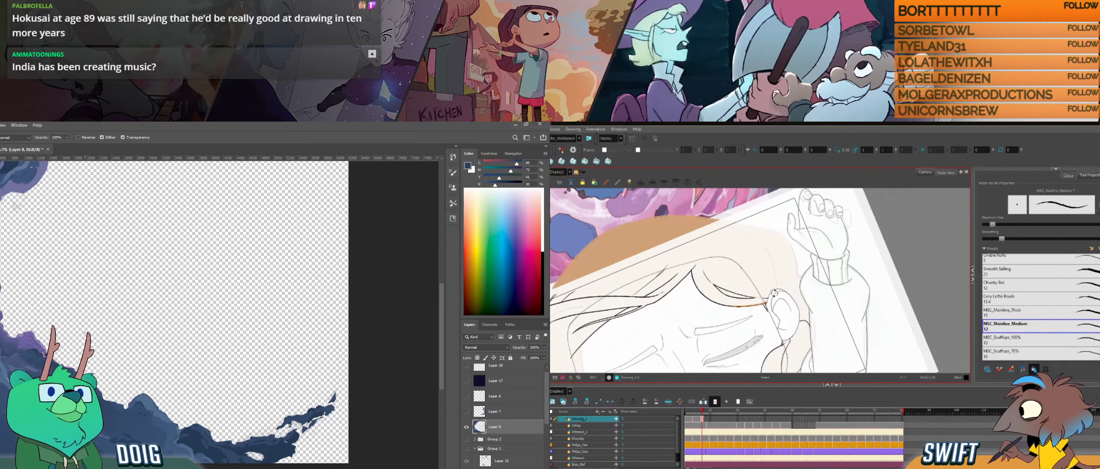
{"action": "key", "text": "f"}
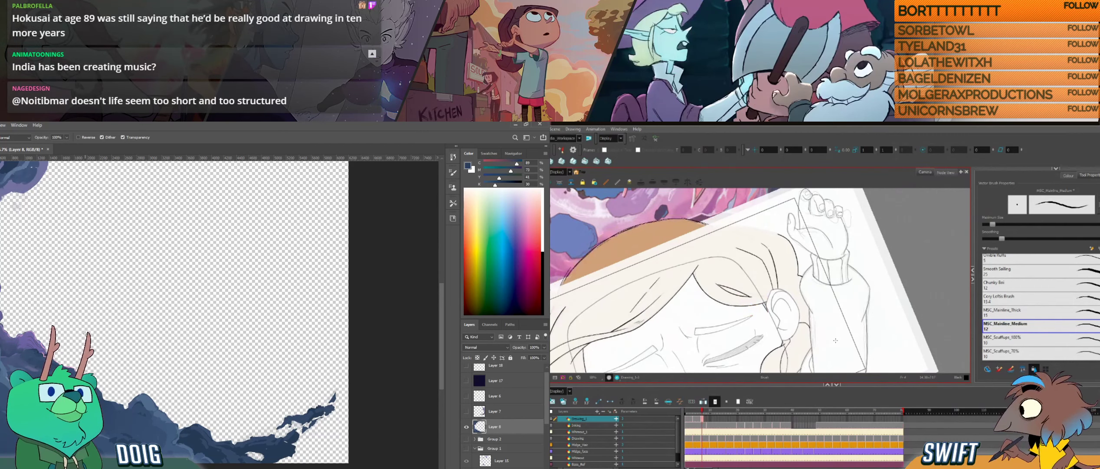
{"action": "key", "text": "g"}
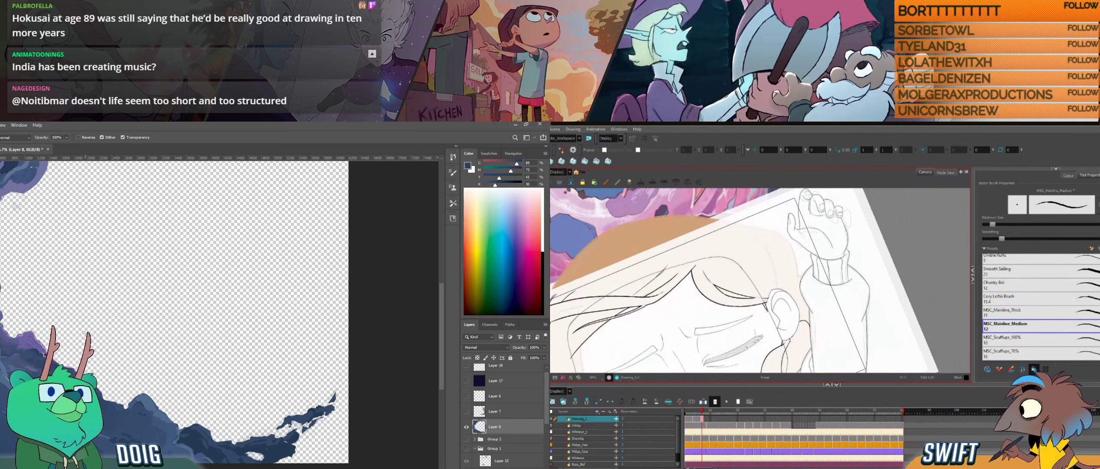
{"action": "key", "text": "f"}
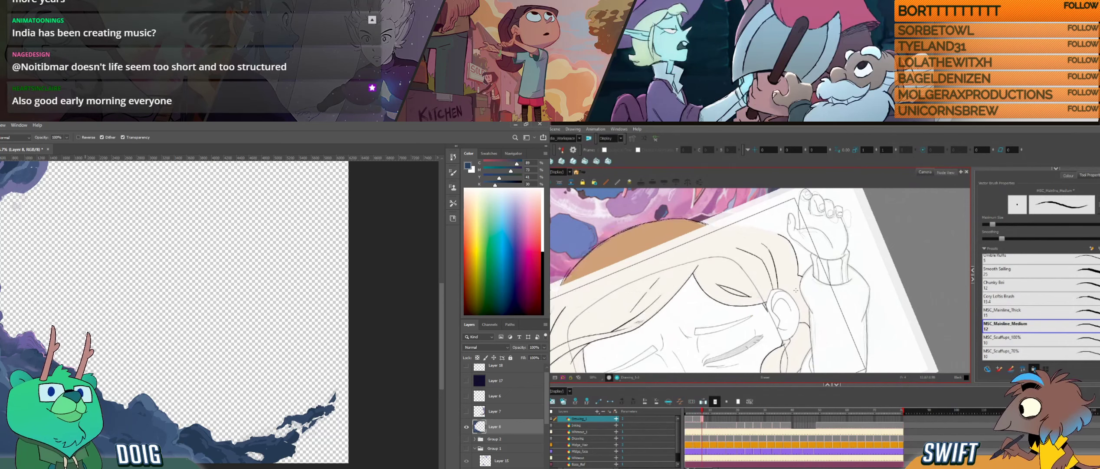
{"action": "key", "text": "g"}
{"action": "key", "text": "f"}
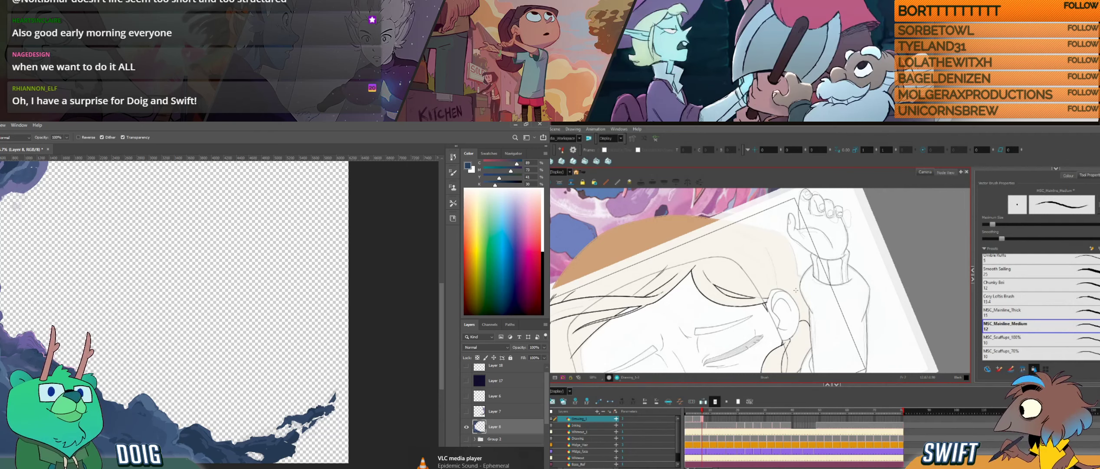
- Ink short strand lines in the hair above the ear in Harmony, and sample the rock edge's purple and dab it there in Photoshop
{"action": "mouse_move", "coordinate": [892, 282]}
{"action": "left_mouse_down"}
{"action": "mouse_move", "coordinate": [894, 300]}
{"action": "mouse_move", "coordinate": [877, 314]}
{"action": "mouse_move", "coordinate": [820, 340]}
{"action": "mouse_move", "coordinate": [853, 316]}
{"action": "mouse_move", "coordinate": [856, 292]}
{"action": "mouse_move", "coordinate": [845, 304]}
{"action": "left_mouse_up"}
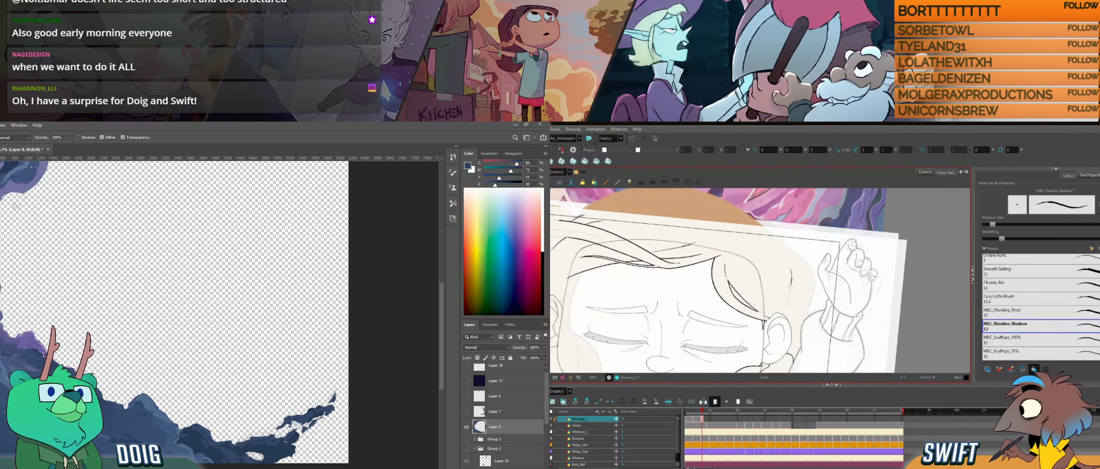
{"action": "key", "text": "ctrl+z"}
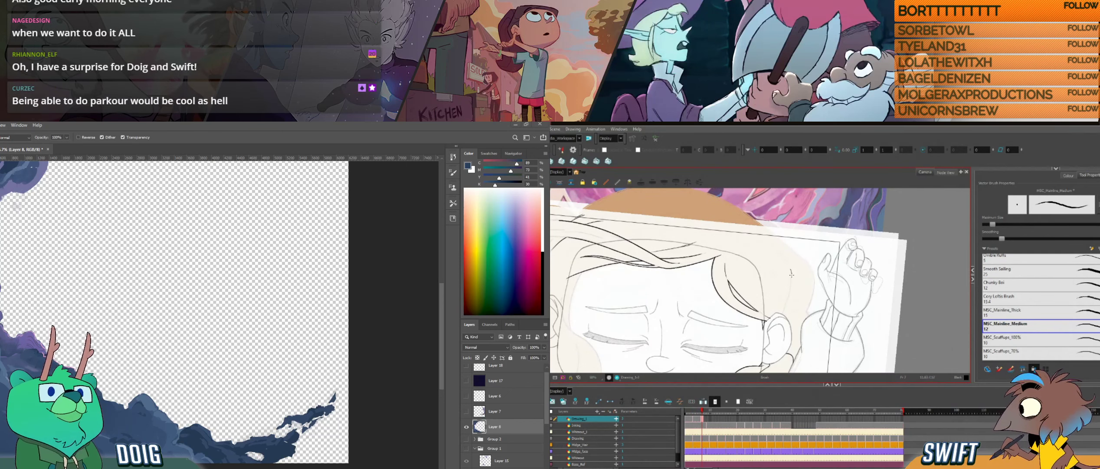
{"action": "left_click_drag", "start_coordinate": [790, 277], "coordinate": [783, 311]}
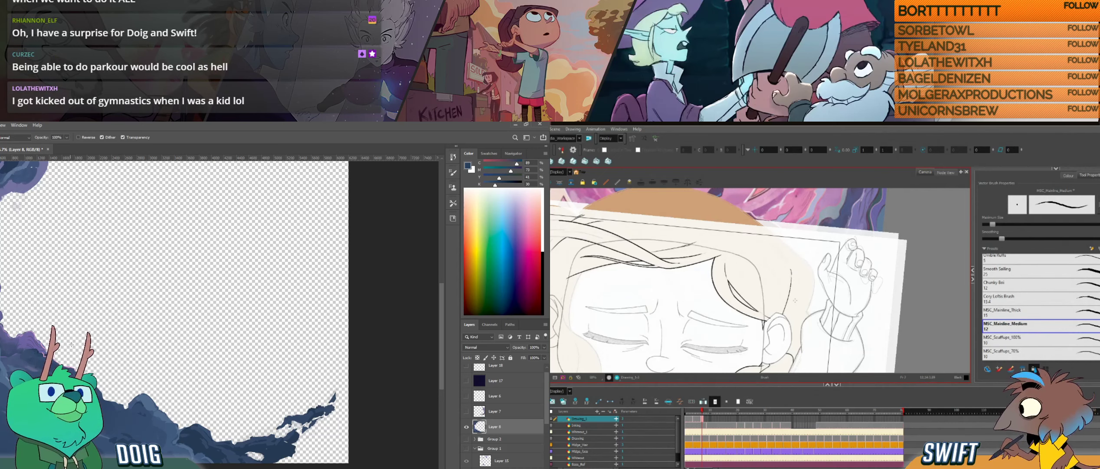
{"action": "left_click_drag", "start_coordinate": [66, 340], "coordinate": [104, 313]}
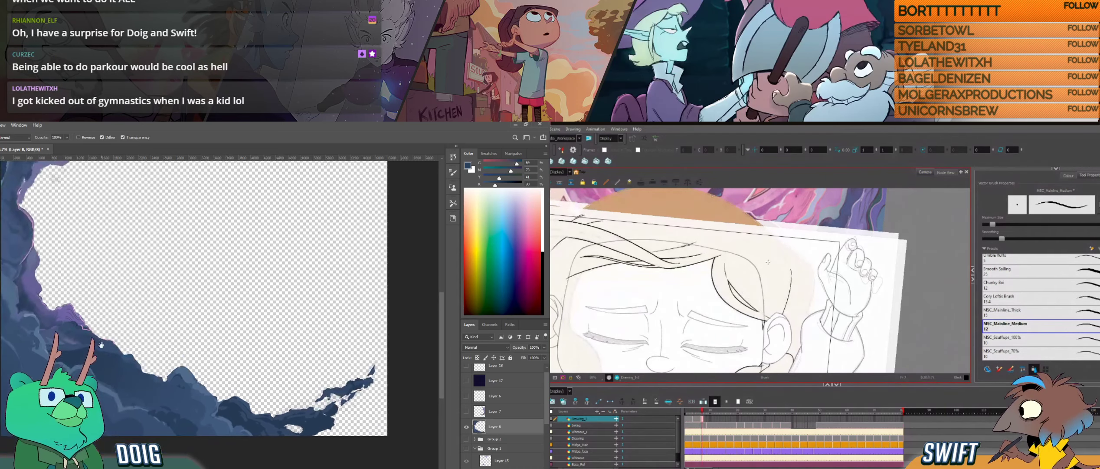
{"action": "left_click", "coordinate": [63, 314], "text": "alt"}
{"action": "left_click_drag", "start_coordinate": [801, 274], "coordinate": [794, 318]}
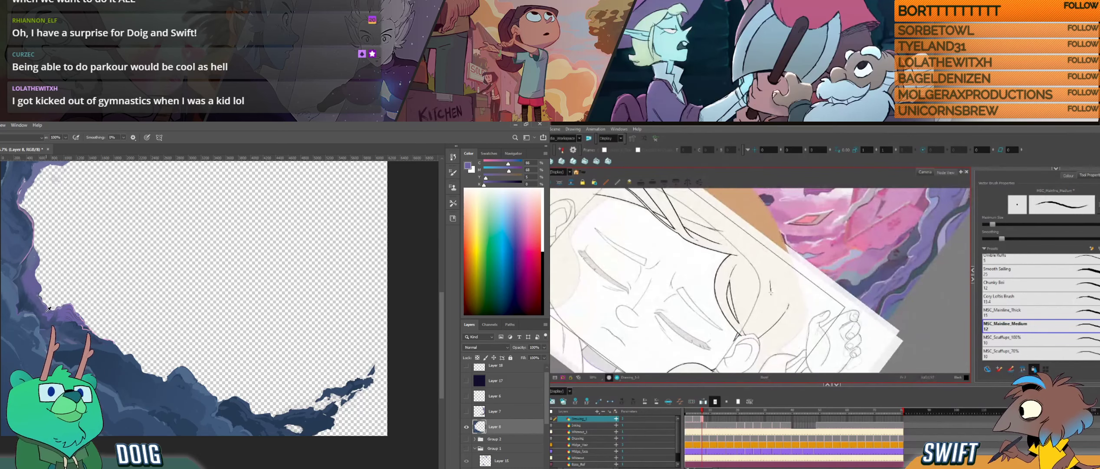
{"action": "left_click", "coordinate": [44, 313], "text": "alt"}
{"action": "left_click_drag", "start_coordinate": [770, 275], "coordinate": [772, 306]}
- Straighten the canvas around the strands above the ear in Harmony, and sample the blue of the cave's upper rocks in Photoshop
{"action": "left_click_drag", "start_coordinate": [109, 259], "coordinate": [79, 367]}
{"action": "left_click_drag", "start_coordinate": [771, 320], "coordinate": [773, 319]}
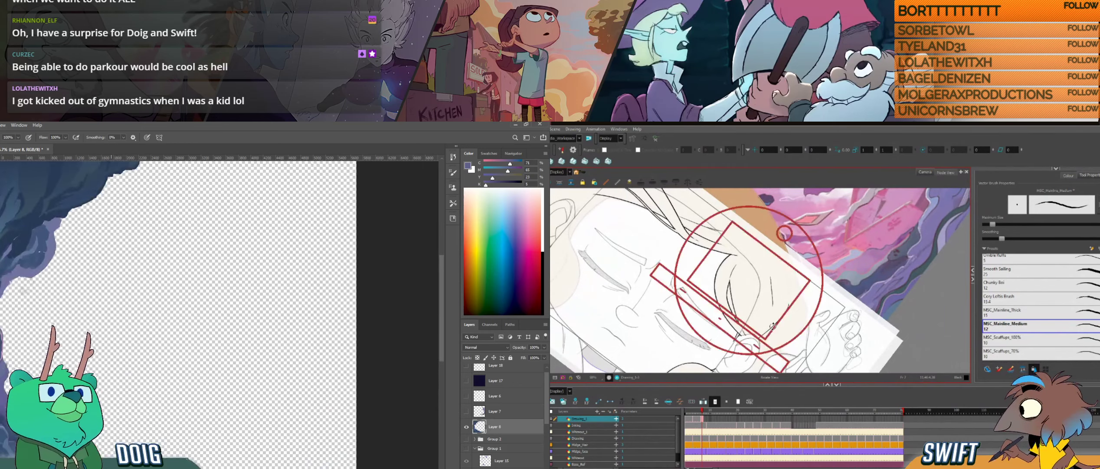
{"action": "left_click_drag", "start_coordinate": [80, 367], "coordinate": [80, 371]}
{"action": "left_click_drag", "start_coordinate": [773, 319], "coordinate": [792, 306]}
{"action": "left_click_drag", "start_coordinate": [40, 196], "coordinate": [35, 222]}
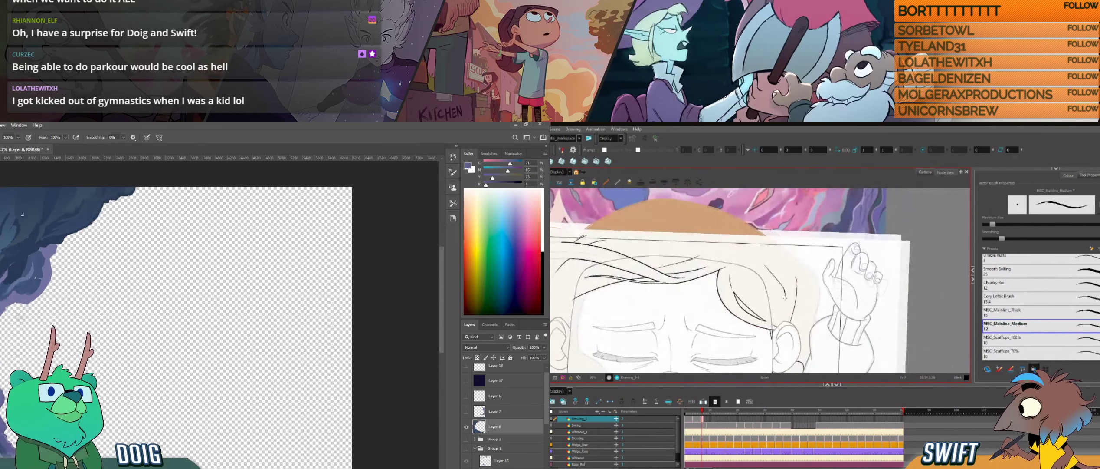
{"action": "left_click", "coordinate": [17, 220], "text": "alt"}
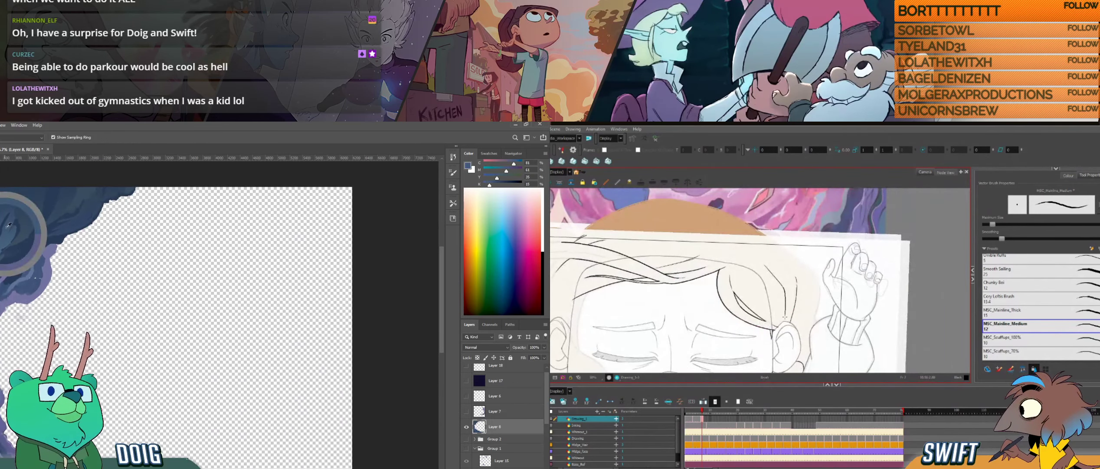
{"action": "mouse_move", "coordinate": [821, 308]}
{"action": "left_mouse_down"}
{"action": "mouse_move", "coordinate": [809, 292]}
{"action": "mouse_move", "coordinate": [811, 301]}
{"action": "left_mouse_up"}
{"action": "left_click", "coordinate": [13, 203], "text": "alt"}
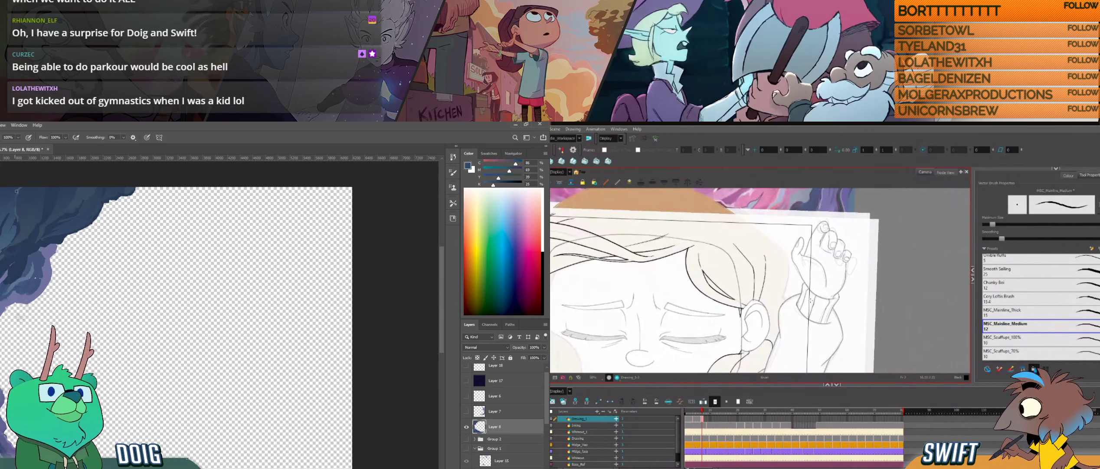
- Compare the strands above the ear with the neighbouring drawing in Harmony
{"action": "key", "text": "comma"}
{"action": "key", "text": "period"}
{"action": "key", "text": "comma"}
{"action": "key", "text": "period"}
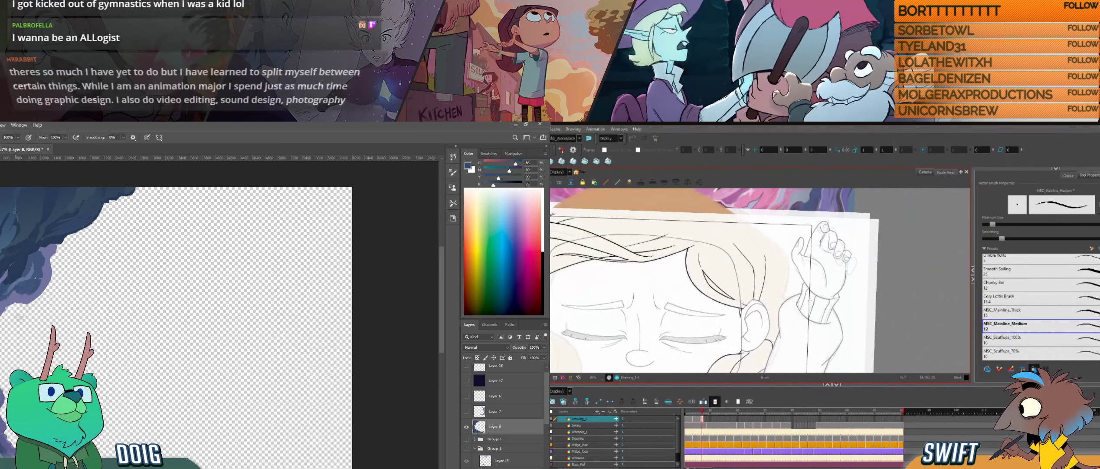
{"action": "key", "text": "comma"}
{"action": "key", "text": "period"}
- Select the short strand line above the ear in Harmony and refine its lower end
{"action": "key", "text": "alt+s"}
{"action": "left_click", "coordinate": [753, 265]}
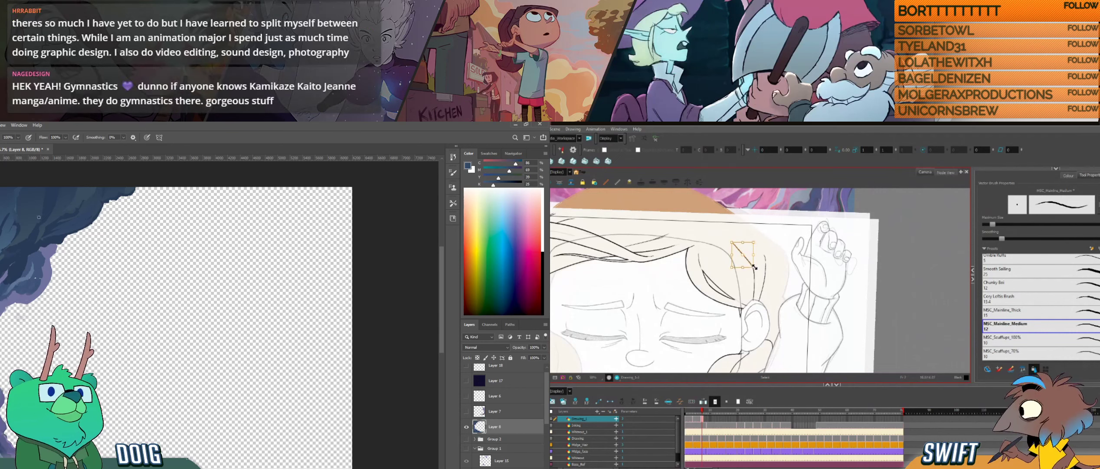
{"action": "left_click", "coordinate": [774, 261]}
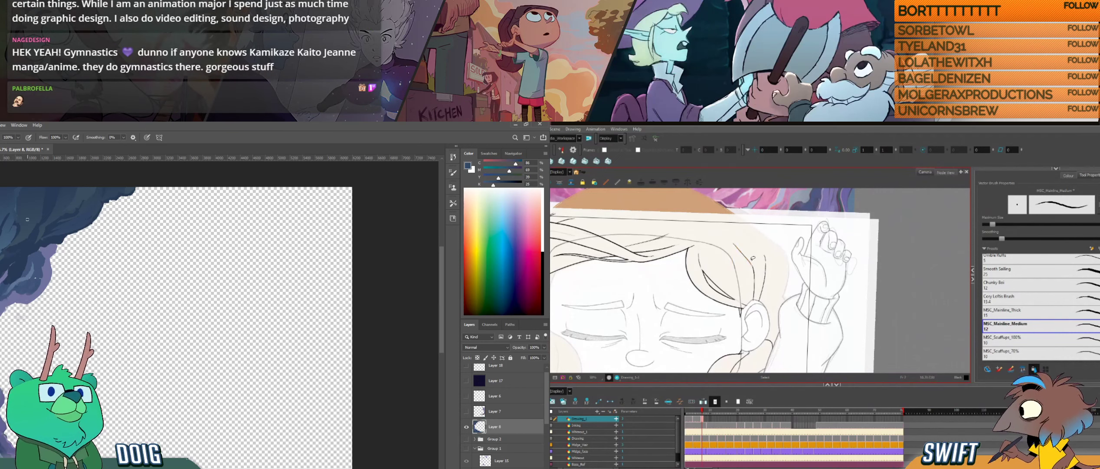
{"action": "left_click", "coordinate": [753, 260]}
{"action": "left_click", "coordinate": [774, 261]}
{"action": "left_click", "coordinate": [754, 266]}
{"action": "left_click", "coordinate": [790, 258]}
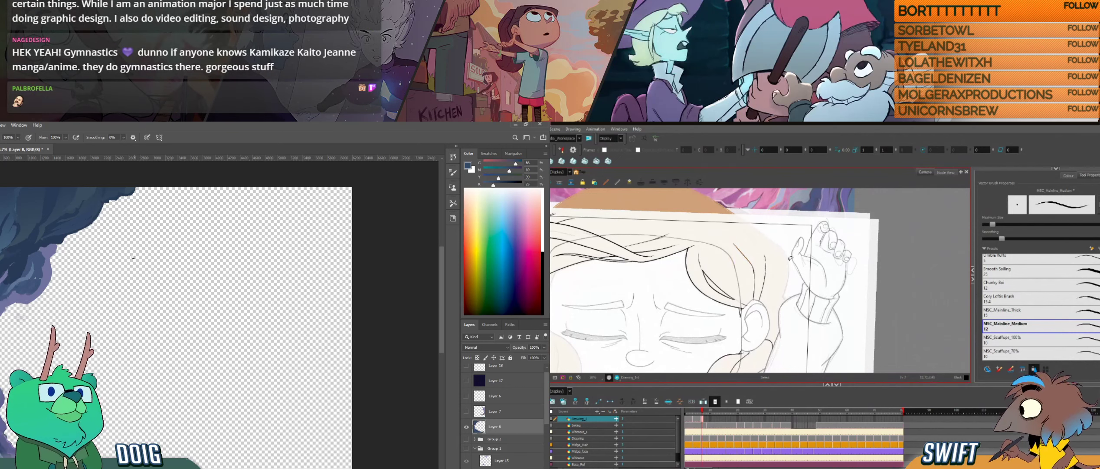
- Turn the canvas around the strands above the ear in Harmony, and sample a blue from the lower rocks and dab it there in Photoshop
{"action": "left_click_drag", "start_coordinate": [809, 282], "coordinate": [782, 282]}
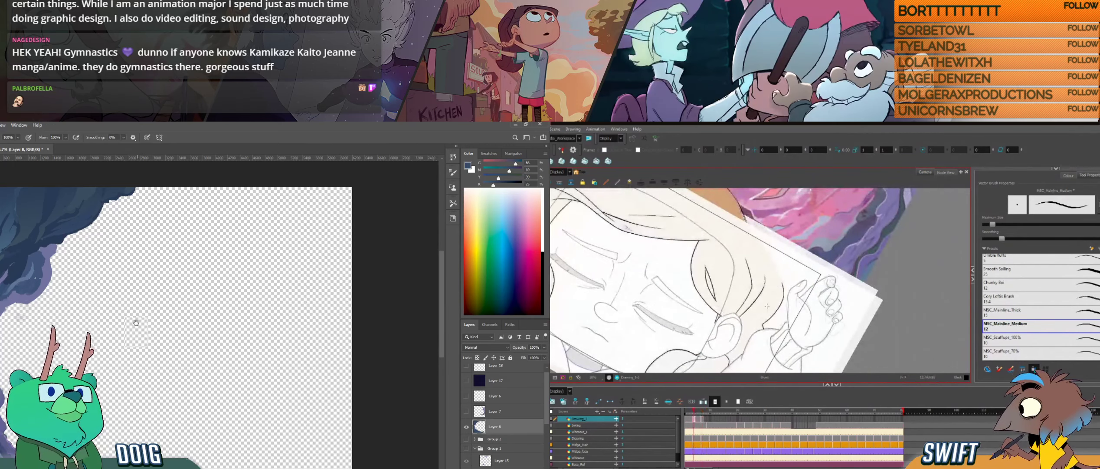
{"action": "left_click_drag", "start_coordinate": [136, 322], "coordinate": [106, 283]}
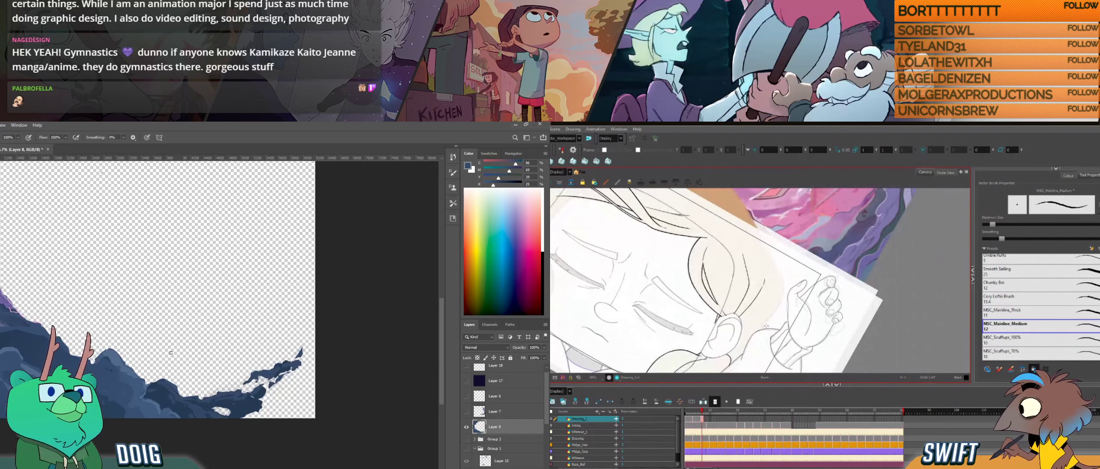
{"action": "key", "text": "i"}
{"action": "left_click", "coordinate": [115, 361]}
{"action": "key", "text": "b"}
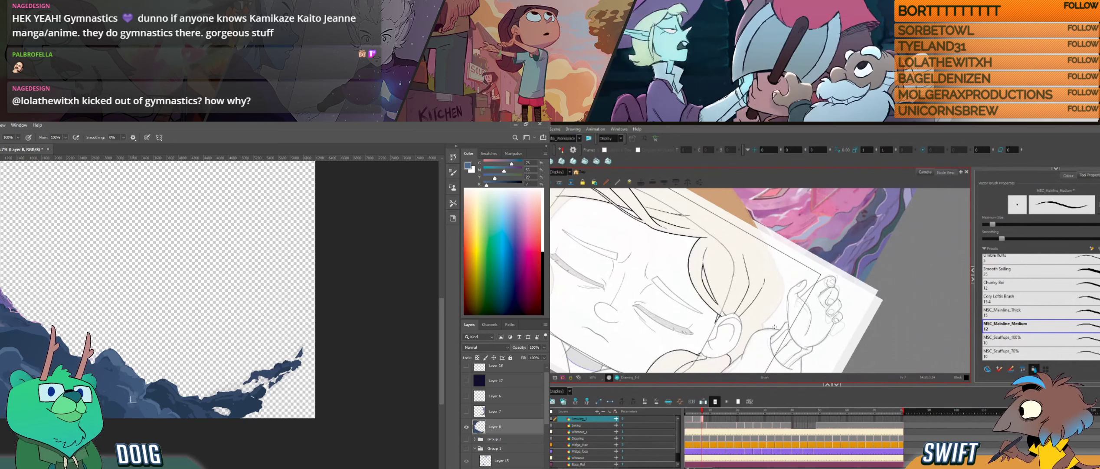
{"action": "left_click", "coordinate": [127, 385], "text": "alt"}
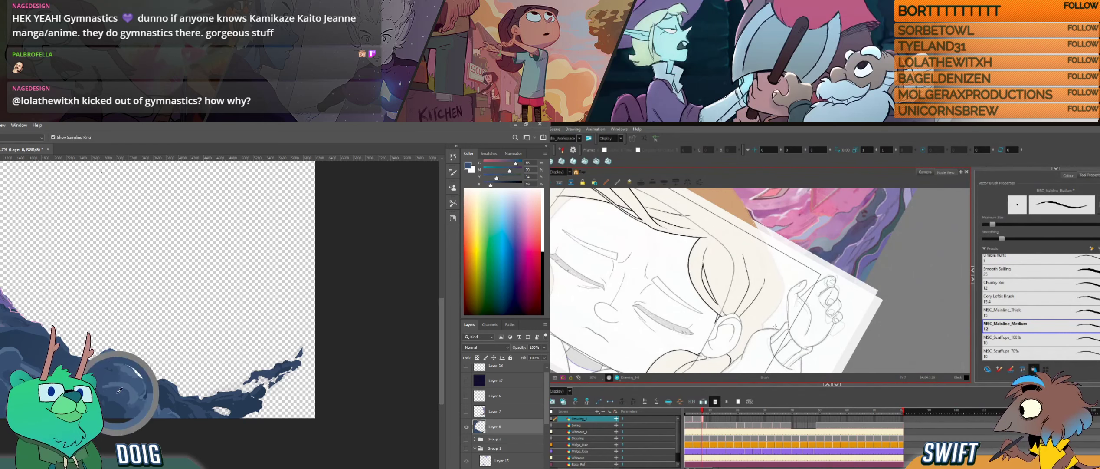
- Check the strands near the ear against the neighbouring drawing in Harmony and straighten the canvas around them
{"action": "key", "text": "f"}
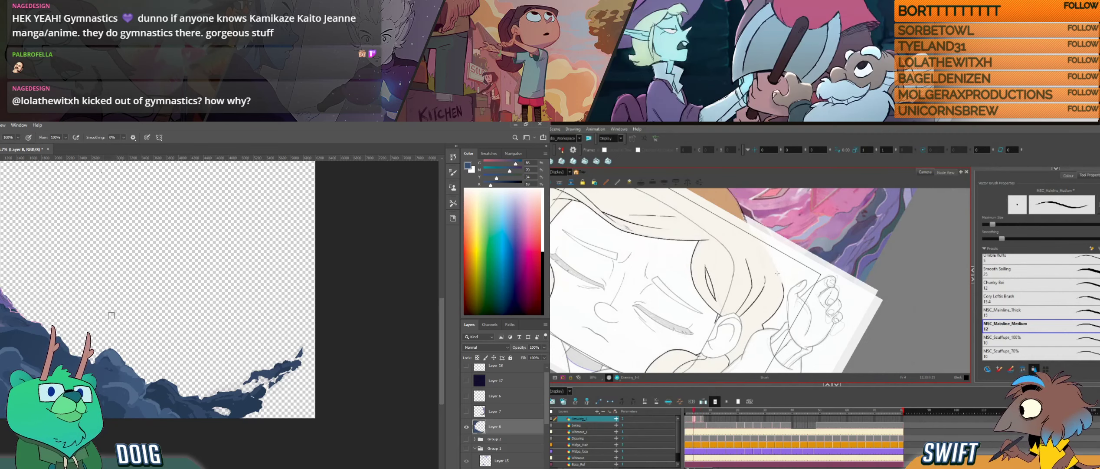
{"action": "key", "text": "g"}
{"action": "key", "text": "alt+s"}
{"action": "mouse_move", "coordinate": [772, 317]}
{"action": "left_mouse_down"}
{"action": "mouse_move", "coordinate": [789, 307]}
{"action": "mouse_move", "coordinate": [786, 320]}
{"action": "left_mouse_up"}
- Sample blues from the lower rocks in Photoshop and dab them onto the rock shapes
{"action": "left_click", "coordinate": [139, 372], "text": "alt"}
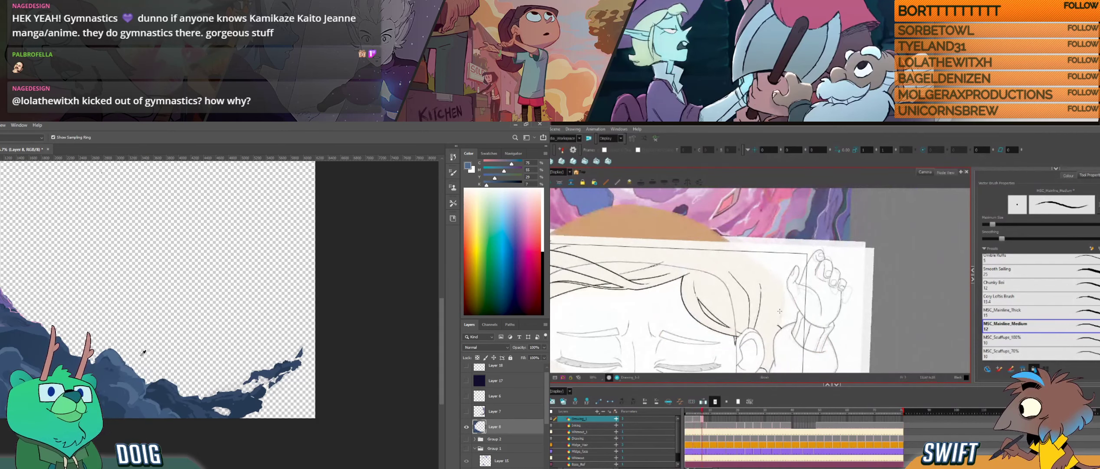
{"action": "left_click", "coordinate": [131, 403], "text": "alt"}
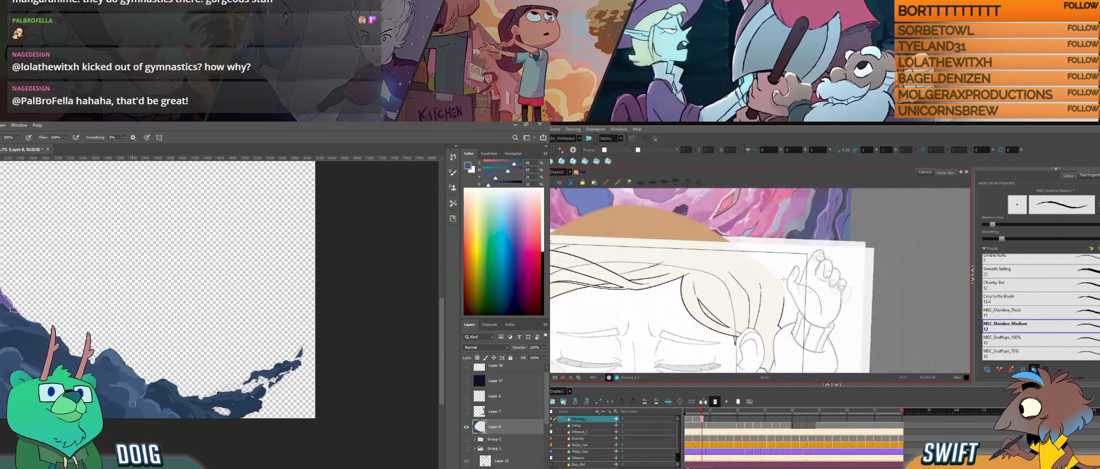
{"action": "key", "text": "alt"}
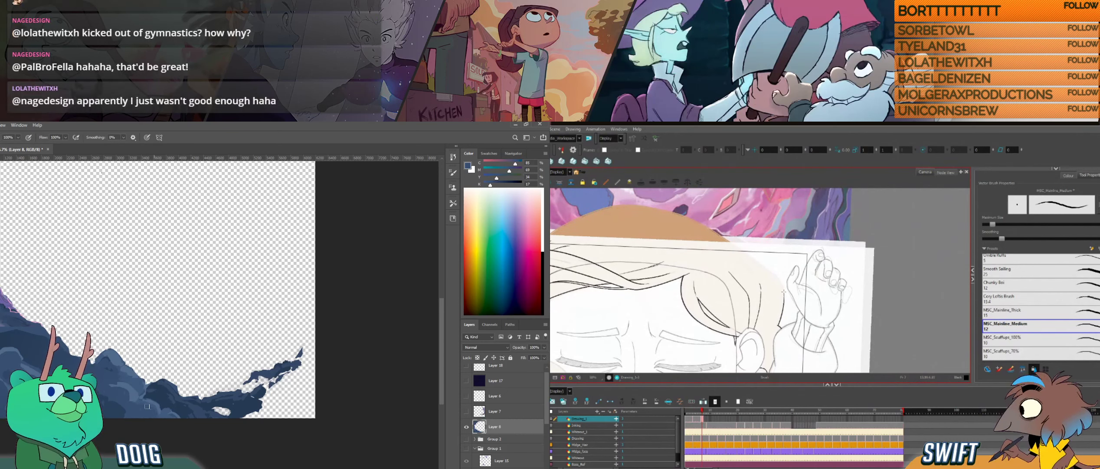
{"action": "left_click", "coordinate": [130, 388], "text": "alt"}
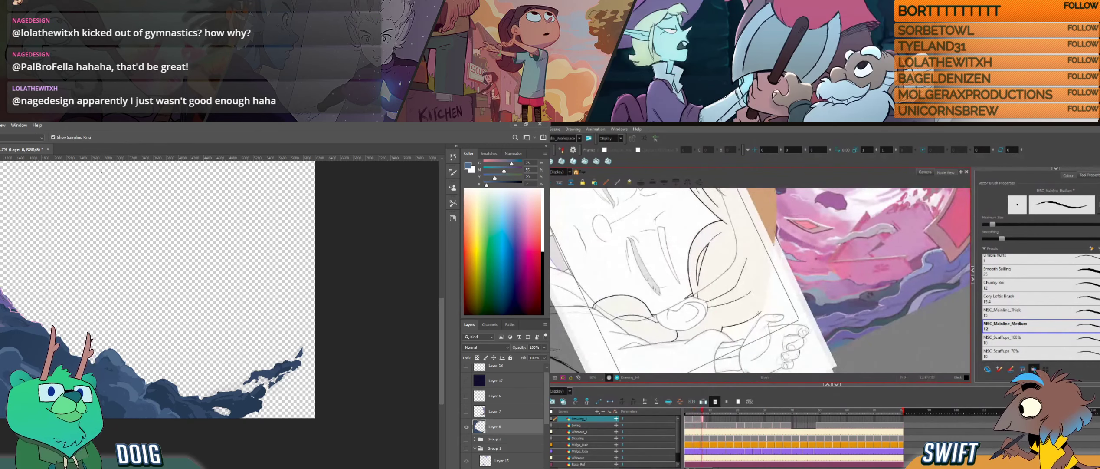
- Ink a strand line in the hair behind the ear in Harmony and check it against the neighbouring drawing
{"action": "left_click_drag", "start_coordinate": [759, 313], "coordinate": [768, 285]}
{"action": "key", "text": "f"}
{"action": "key", "text": "g"}
{"action": "key", "text": "f"}
{"action": "key", "text": "g"}
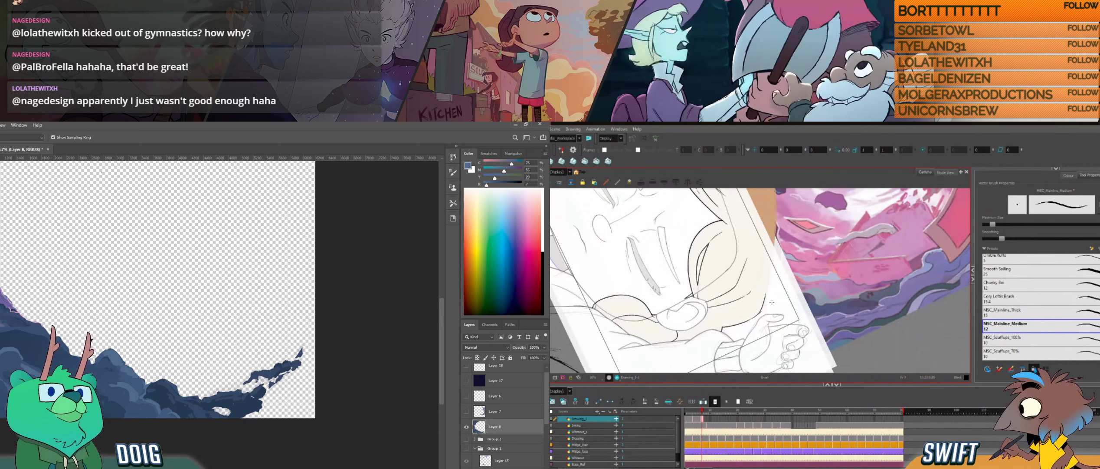
- Erase the excess of the strand line behind the ear and recheck it against the neighbouring drawing
{"action": "key", "text": "alt+e"}
{"action": "mouse_move", "coordinate": [761, 311]}
{"action": "left_mouse_down"}
{"action": "mouse_move", "coordinate": [752, 319]}
{"action": "mouse_move", "coordinate": [779, 288]}
{"action": "mouse_move", "coordinate": [796, 286]}
{"action": "left_mouse_up"}
{"action": "key", "text": "f"}
{"action": "key", "text": "g"}
- Compare the whole hairline around the face with the neighbouring drawing in Harmony
{"action": "key", "text": "alt+b"}
{"action": "left_click_drag", "start_coordinate": [743, 366], "coordinate": [847, 281]}
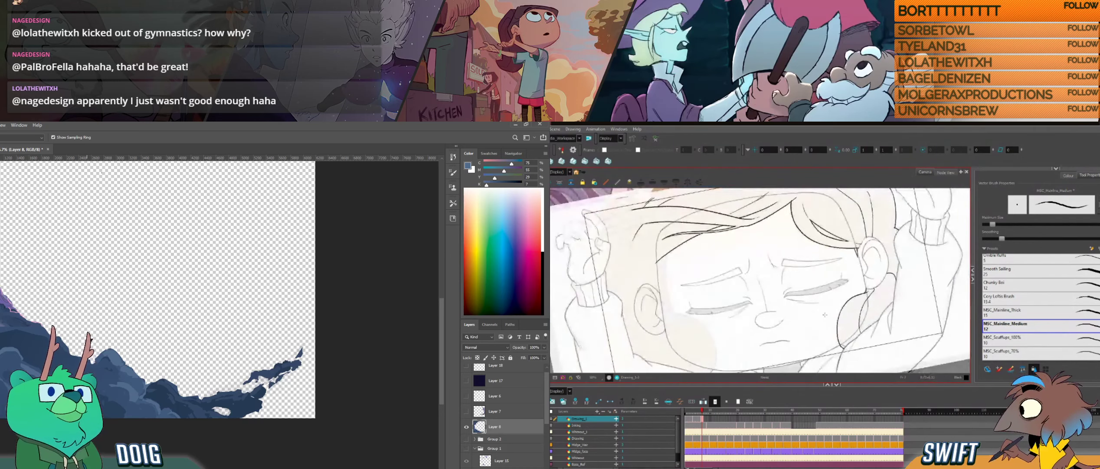
{"action": "left_click_drag", "start_coordinate": [787, 305], "coordinate": [789, 338]}
{"action": "key", "text": "comma"}
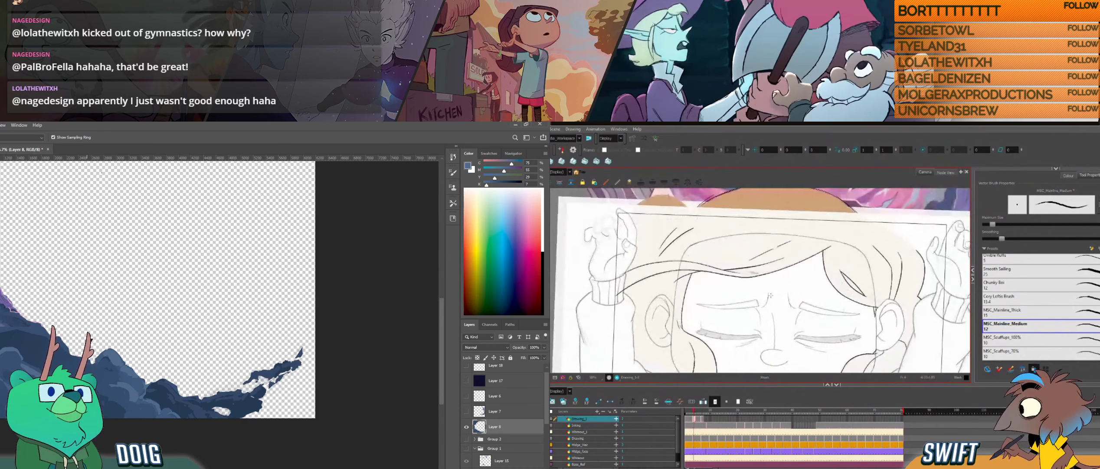
{"action": "key", "text": "period"}
{"action": "key", "text": "comma"}
{"action": "key", "text": "period"}
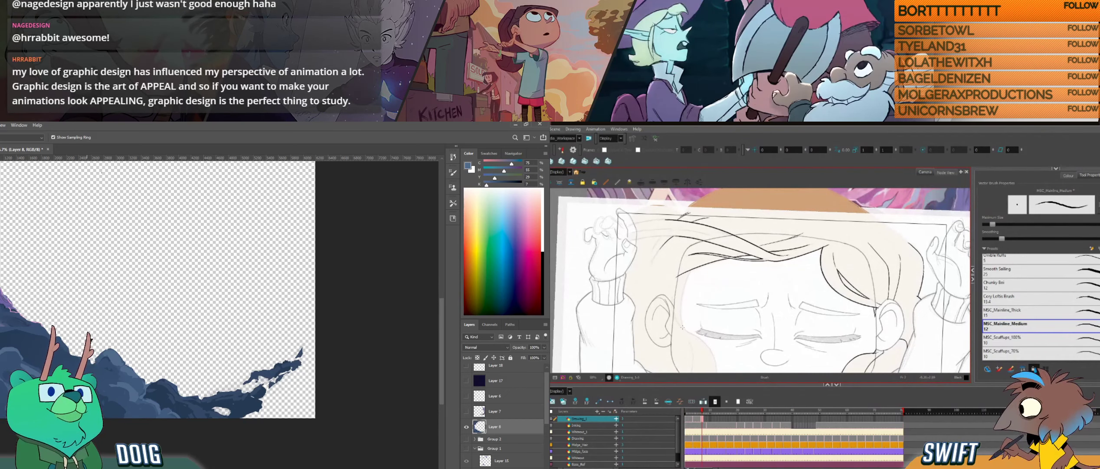
{"action": "left_click_drag", "start_coordinate": [683, 325], "coordinate": [689, 271]}
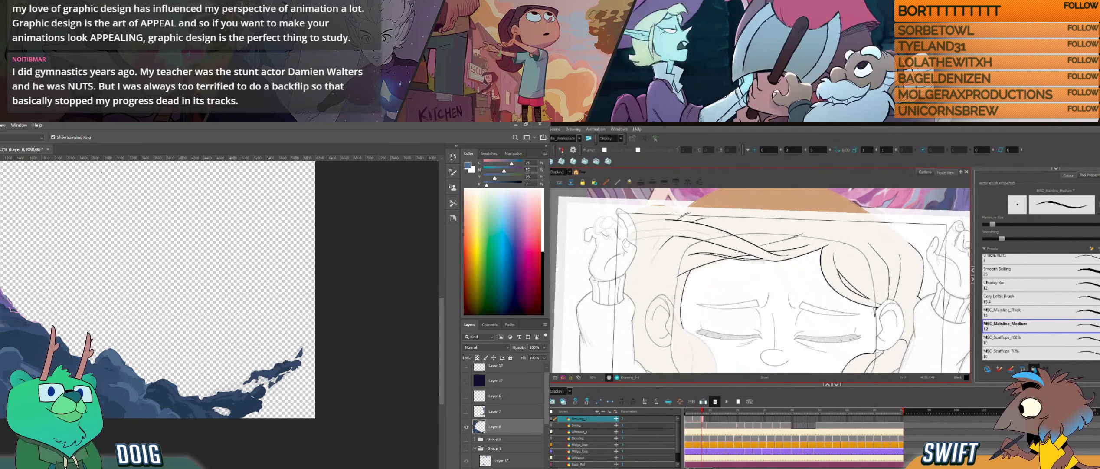
{"action": "key", "text": "comma"}
{"action": "key", "text": "period"}
{"action": "key", "text": "comma"}
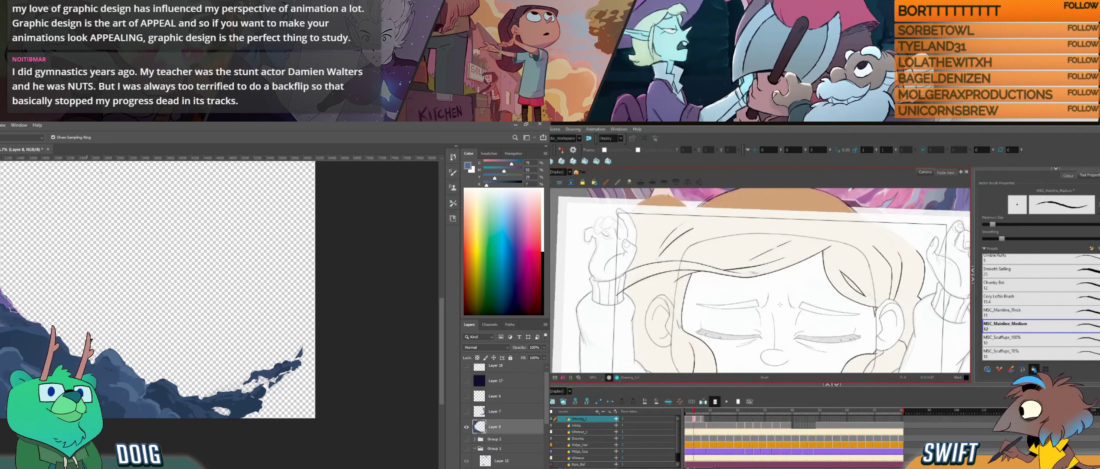
{"action": "key", "text": "period"}
- Ink the side hairline beside the opposite ear in Harmony, and sample and dab blues on the lower rocks in Photoshop
{"action": "mouse_move", "coordinate": [746, 338]}
{"action": "left_mouse_down"}
{"action": "mouse_move", "coordinate": [754, 325]}
{"action": "mouse_move", "coordinate": [764, 337]}
{"action": "mouse_move", "coordinate": [744, 340]}
{"action": "mouse_move", "coordinate": [747, 331]}
{"action": "left_mouse_up"}
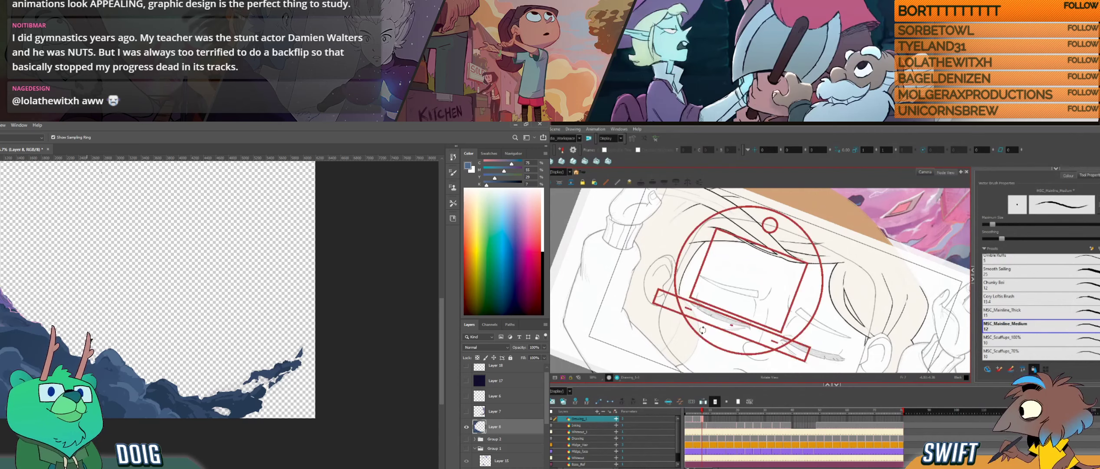
{"action": "left_click_drag", "start_coordinate": [700, 337], "coordinate": [696, 333]}
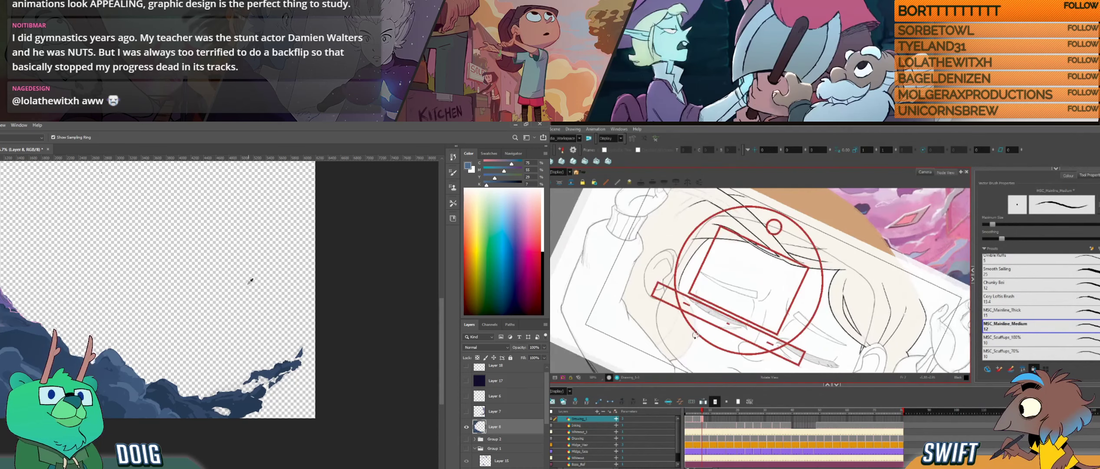
{"action": "left_click", "coordinate": [99, 397], "text": "alt"}
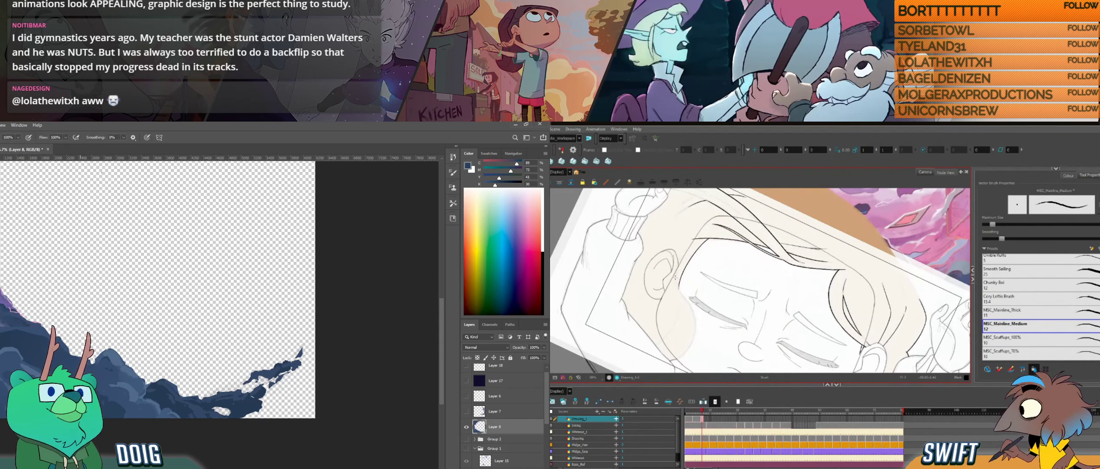
{"action": "left_click", "coordinate": [80, 364], "text": "alt"}
{"action": "left_click_drag", "start_coordinate": [105, 297], "coordinate": [107, 351]}
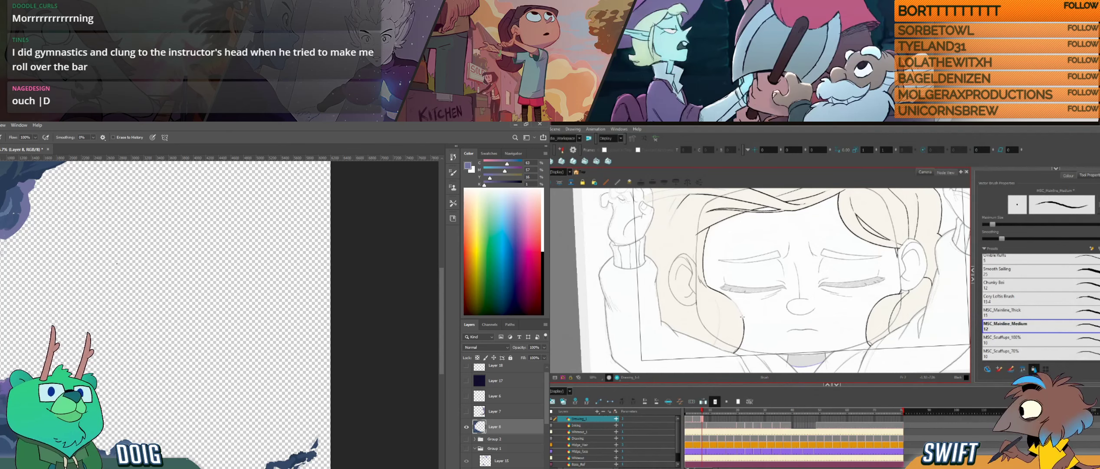
- Ink the curved hair edge running from the temple down around the cheek in Harmony
{"action": "mouse_move", "coordinate": [737, 300]}
{"action": "left_mouse_down"}
{"action": "mouse_move", "coordinate": [738, 285]}
{"action": "mouse_move", "coordinate": [741, 312]}
{"action": "left_mouse_up"}
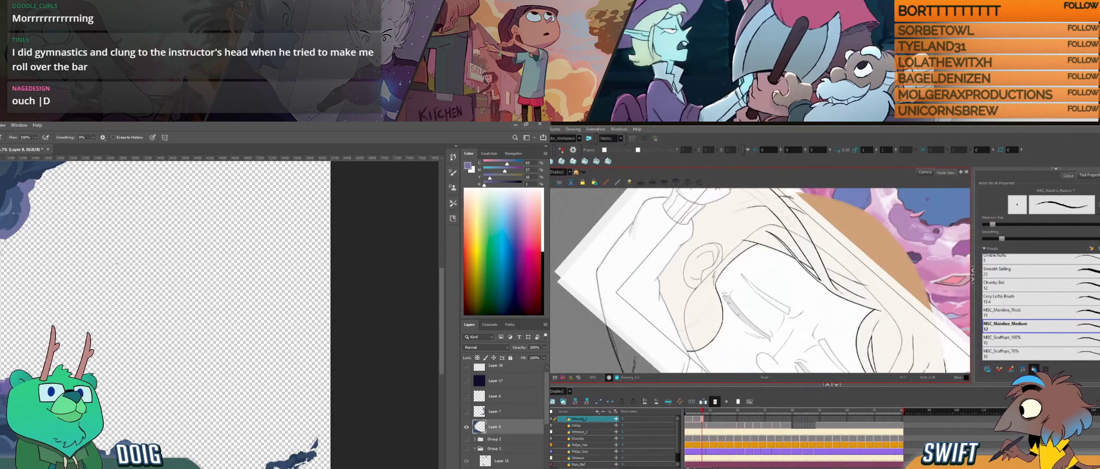
{"action": "left_click_drag", "start_coordinate": [724, 294], "coordinate": [735, 323]}
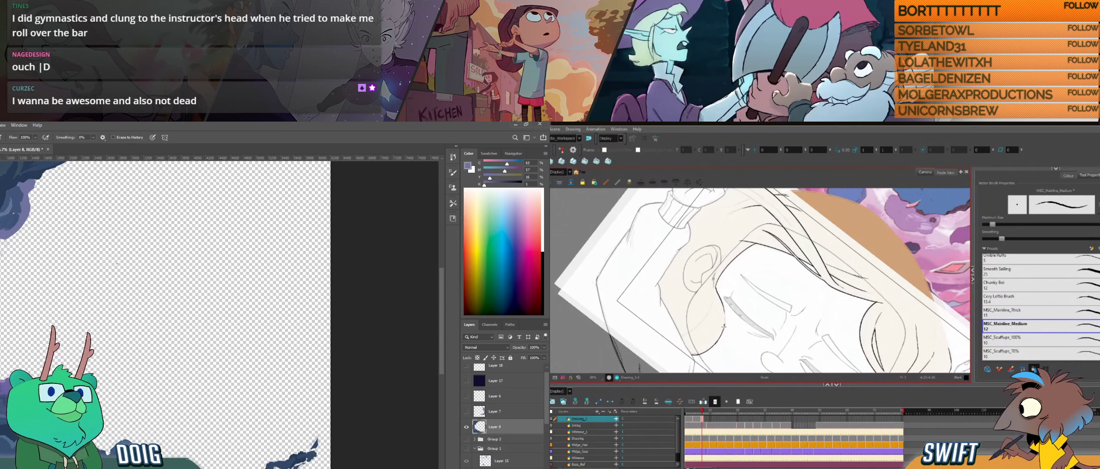
{"action": "left_click_drag", "start_coordinate": [730, 300], "coordinate": [765, 314]}
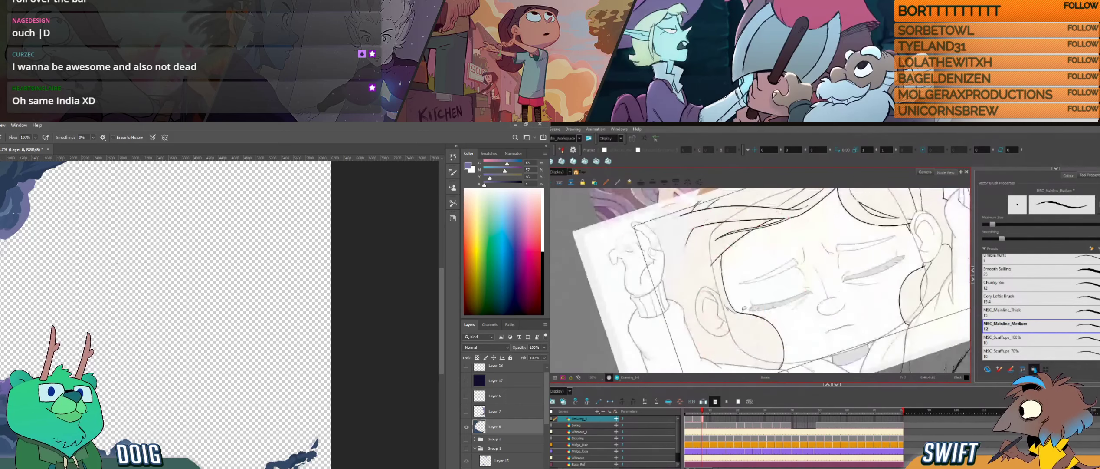
{"action": "left_click_drag", "start_coordinate": [796, 321], "coordinate": [789, 297]}
- Compare the curved hair edge beside the cheek with the neighbouring drawings in Harmony
{"action": "key", "text": "f"}
{"action": "key", "text": "g"}
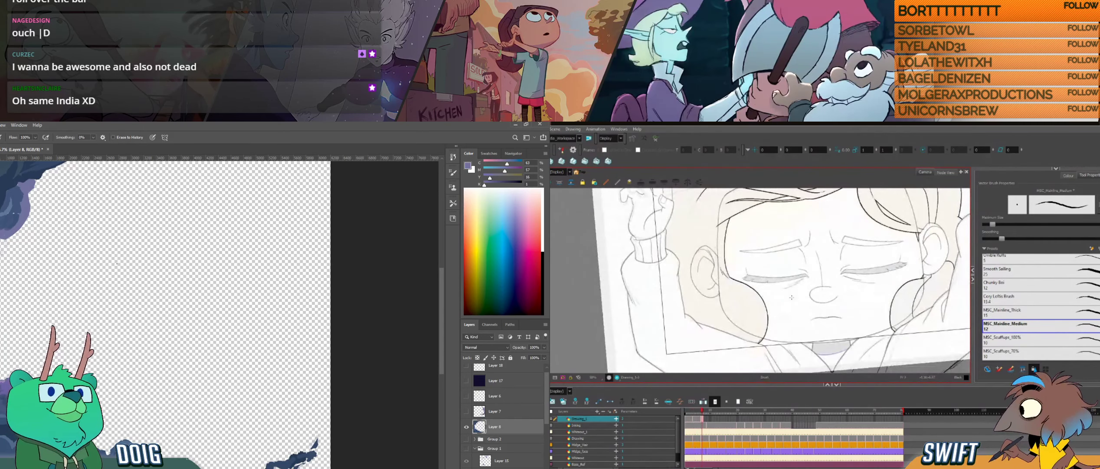
{"action": "key", "text": "f"}
{"action": "key", "text": "g"}
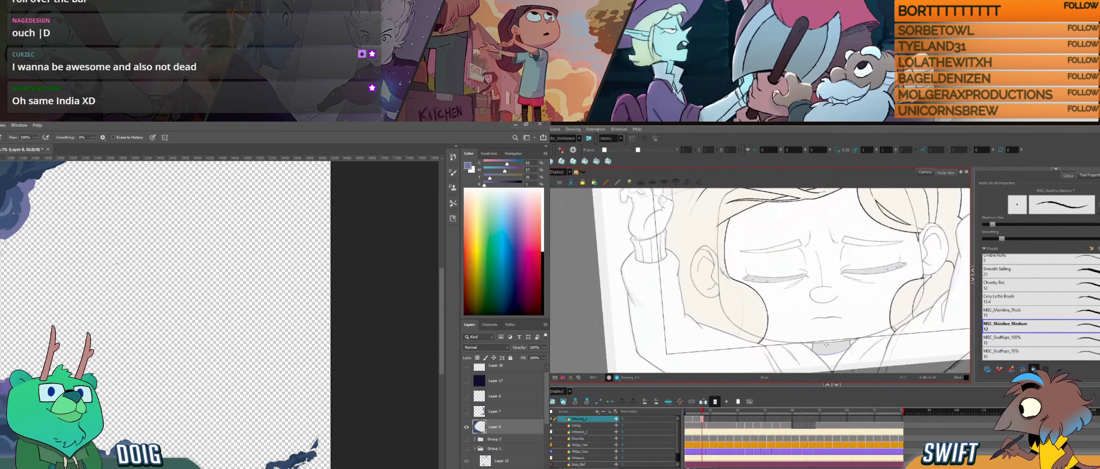
{"action": "key", "text": "f"}
{"action": "key", "text": "g"}
{"action": "key", "text": "f"}
{"action": "key", "text": "g"}
- Ink a short strand inside the hair below the ear in Harmony and select its lower part, and sample a rock blue in Photoshop
{"action": "left_click_drag", "start_coordinate": [736, 289], "coordinate": [741, 297]}
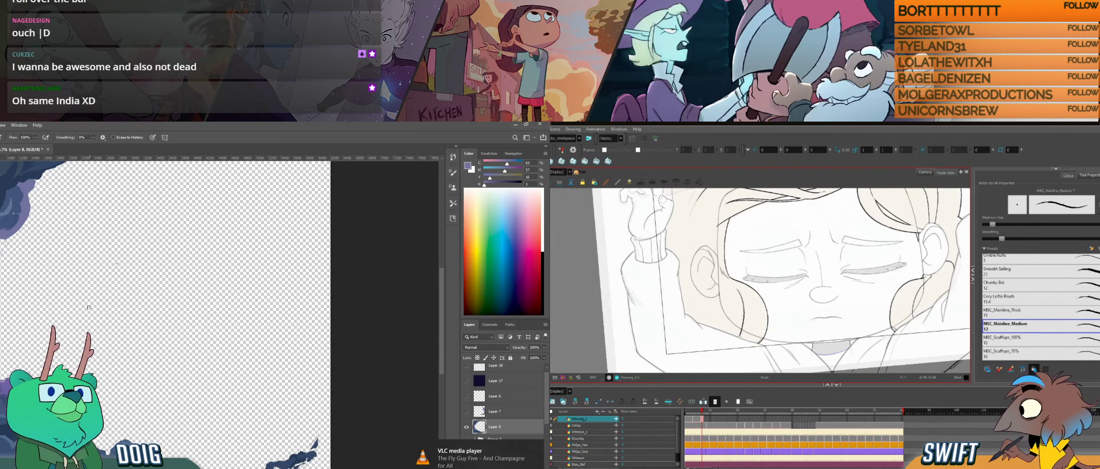
{"action": "key", "text": "i"}
{"action": "left_click", "coordinate": [746, 325]}
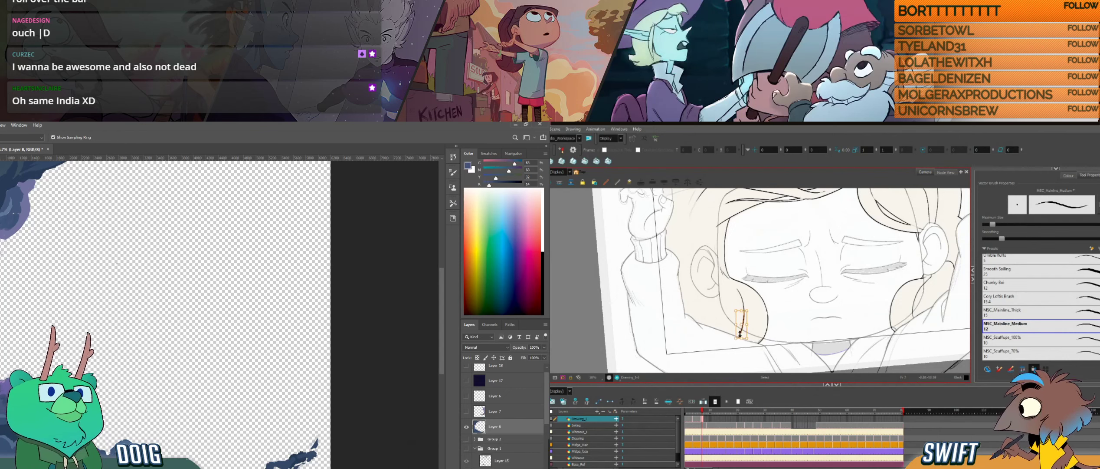
{"action": "key", "text": "alt+b"}
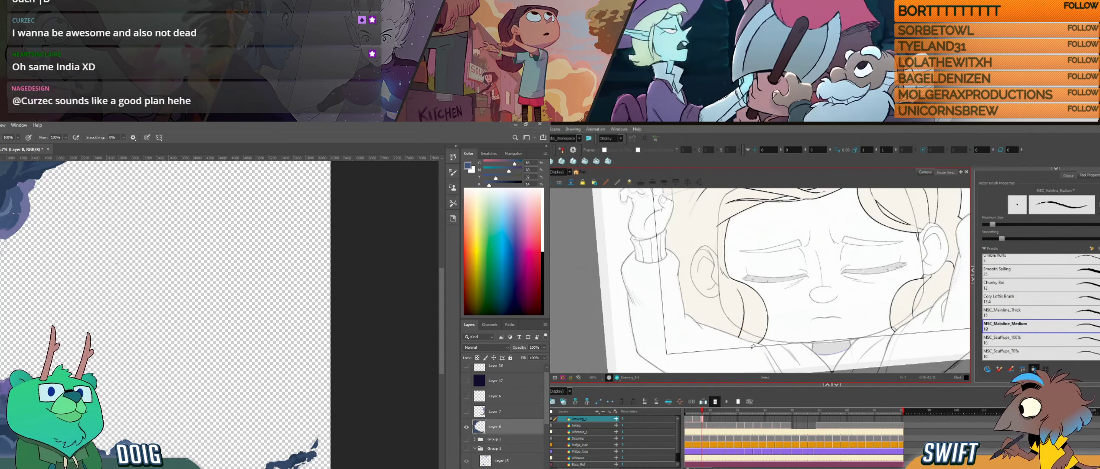
- Compare the inner strand below the ear and the swept strands above the forehead with the neighbouring drawings in Harmony
{"action": "key", "text": "f"}
{"action": "key", "text": "g"}
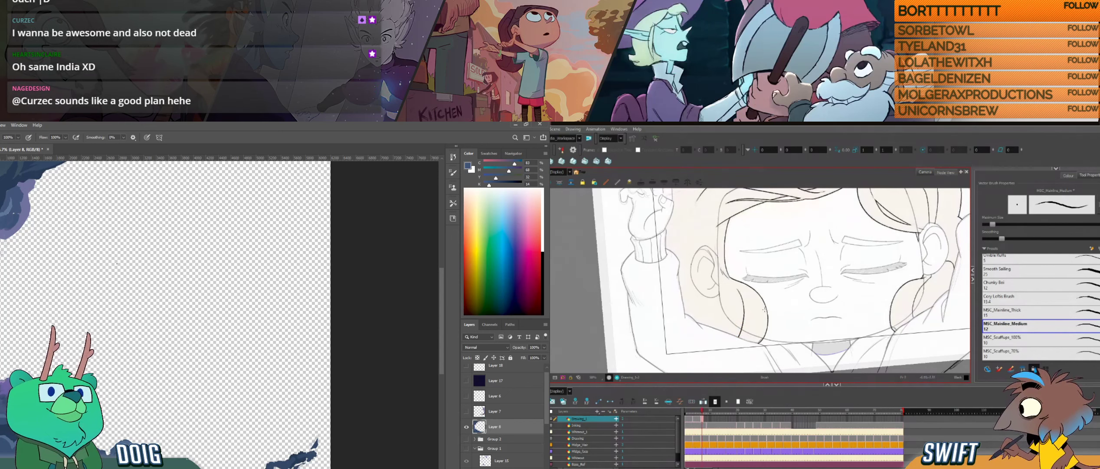
{"action": "key", "text": "f"}
{"action": "key", "text": "g"}
{"action": "key", "text": "f"}
{"action": "key", "text": "g"}
{"action": "key", "text": "f"}
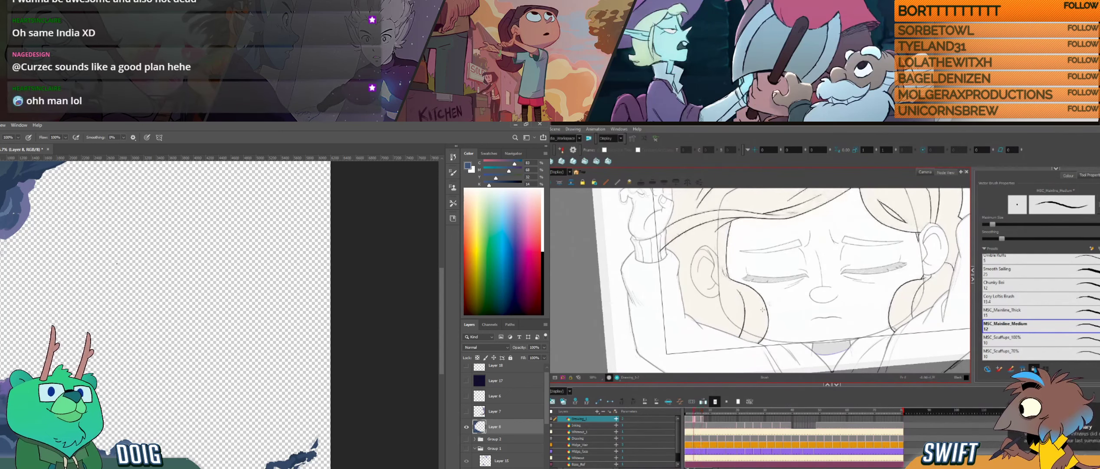
{"action": "key", "text": "g"}
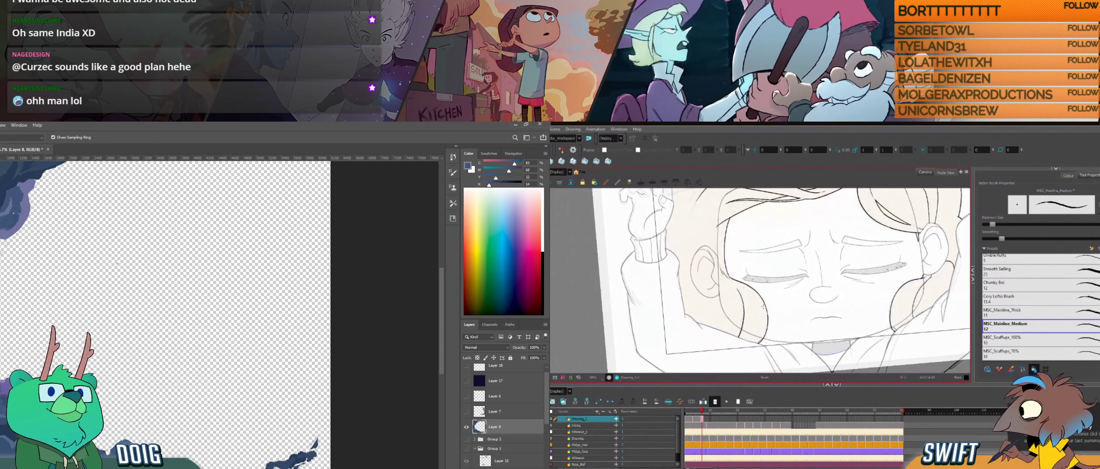
{"action": "key", "text": "space"}
{"action": "left_click_drag", "start_coordinate": [771, 309], "coordinate": [796, 415]}
{"action": "key", "text": "f"}
{"action": "key", "text": "g"}
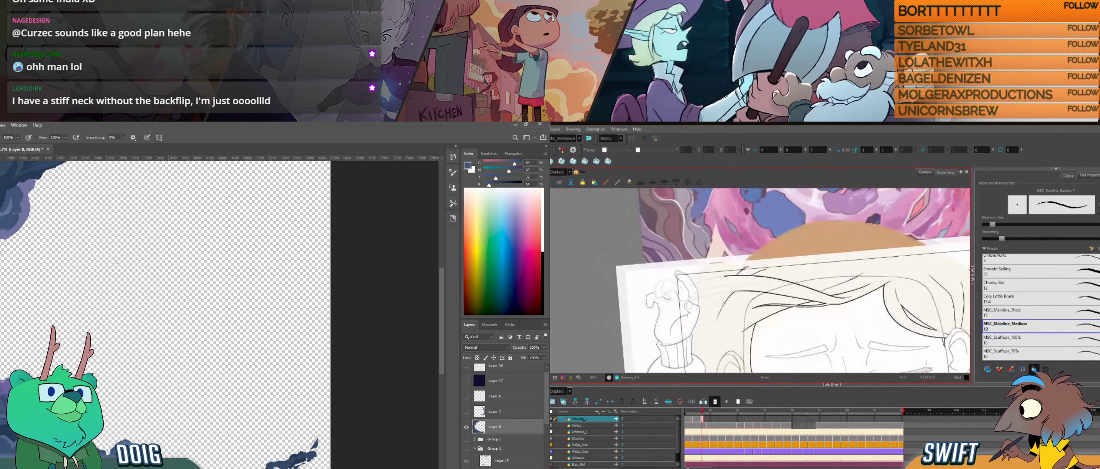
{"action": "key", "text": "ctrl+z"}
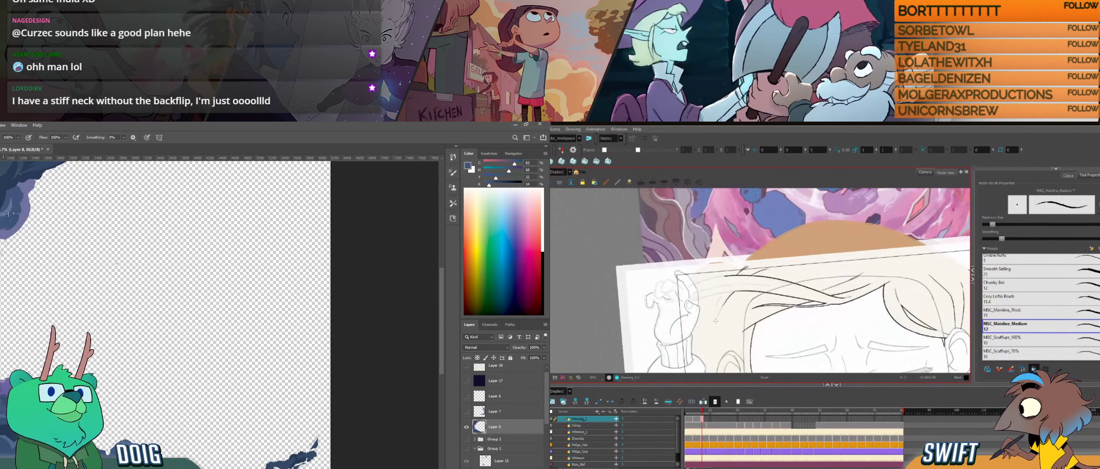
{"action": "left_click_drag", "start_coordinate": [729, 297], "coordinate": [715, 321]}
{"action": "key", "text": "ctrl+z"}
{"action": "key", "text": "ctrl+z"}
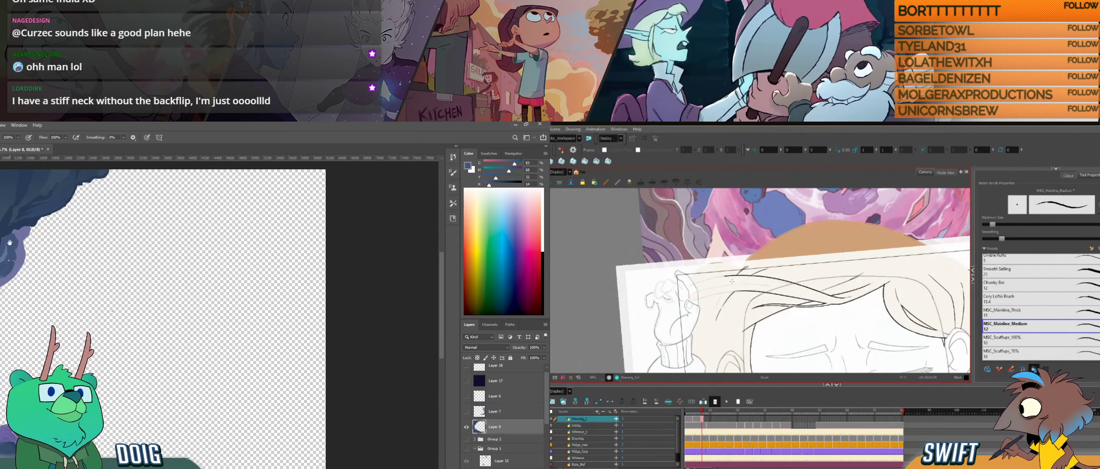
- Sample the purple and blue tones of the upper rock mass in Photoshop and touch up its edge
{"action": "left_click_drag", "start_coordinate": [10, 242], "coordinate": [1, 283]}
{"action": "left_click", "coordinate": [14, 272], "text": "alt"}
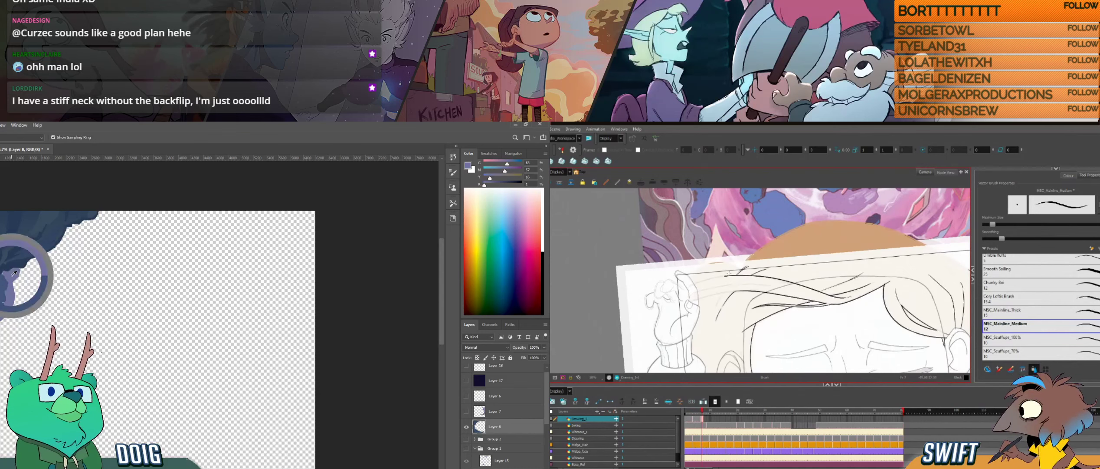
{"action": "left_click", "coordinate": [51, 222], "text": "alt"}
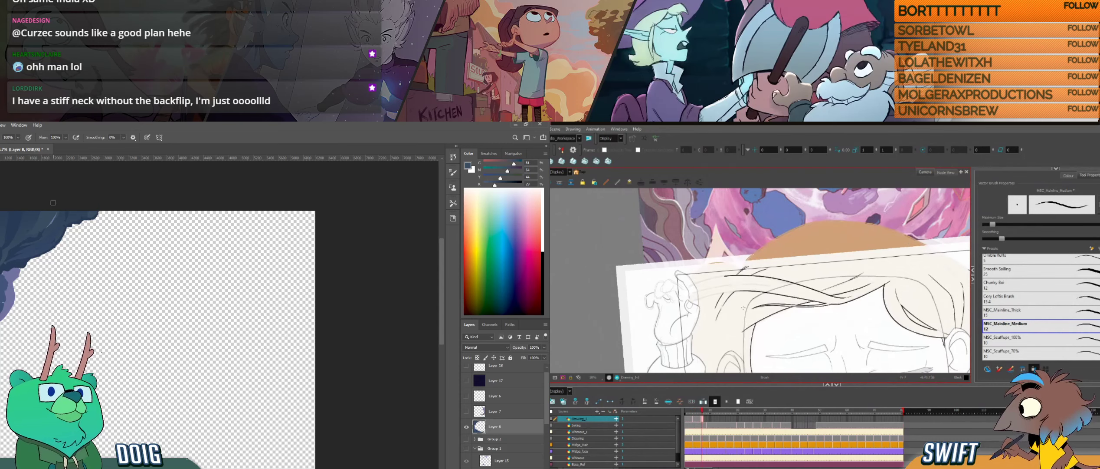
{"action": "left_click", "coordinate": [55, 223], "text": "alt"}
{"action": "mouse_move", "coordinate": [735, 329]}
{"action": "left_mouse_down"}
{"action": "mouse_move", "coordinate": [774, 323]}
{"action": "mouse_move", "coordinate": [792, 305]}
{"action": "mouse_move", "coordinate": [773, 322]}
{"action": "mouse_move", "coordinate": [729, 312]}
{"action": "mouse_move", "coordinate": [747, 294]}
{"action": "left_mouse_up"}
{"action": "key", "text": "ctrl+z"}
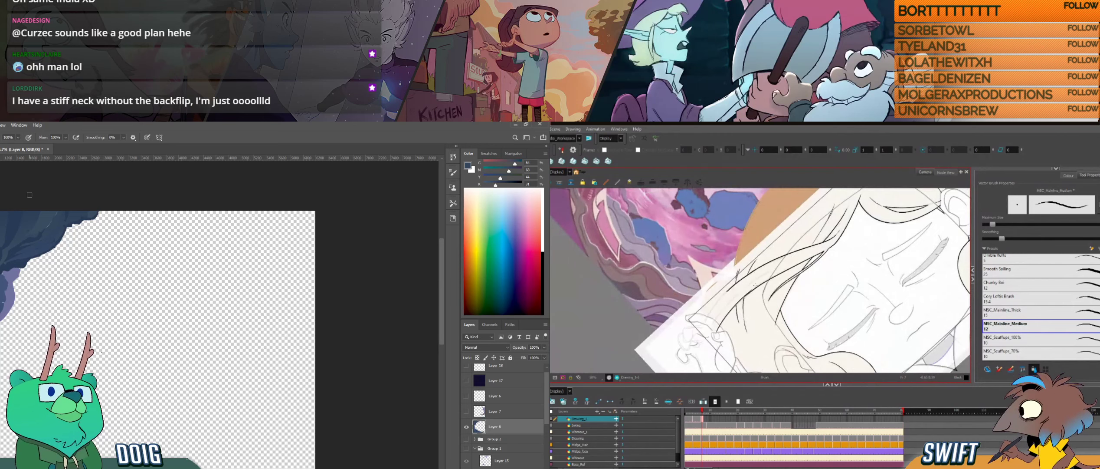
{"action": "key", "text": "ctrl+z"}
- Ink a long curved strand in the swept hair between the ear and the raised hand in Harmony
{"action": "left_click_drag", "start_coordinate": [718, 334], "coordinate": [759, 285]}
{"action": "left_click_drag", "start_coordinate": [705, 321], "coordinate": [753, 265]}
{"action": "key", "text": "ctrl+z"}
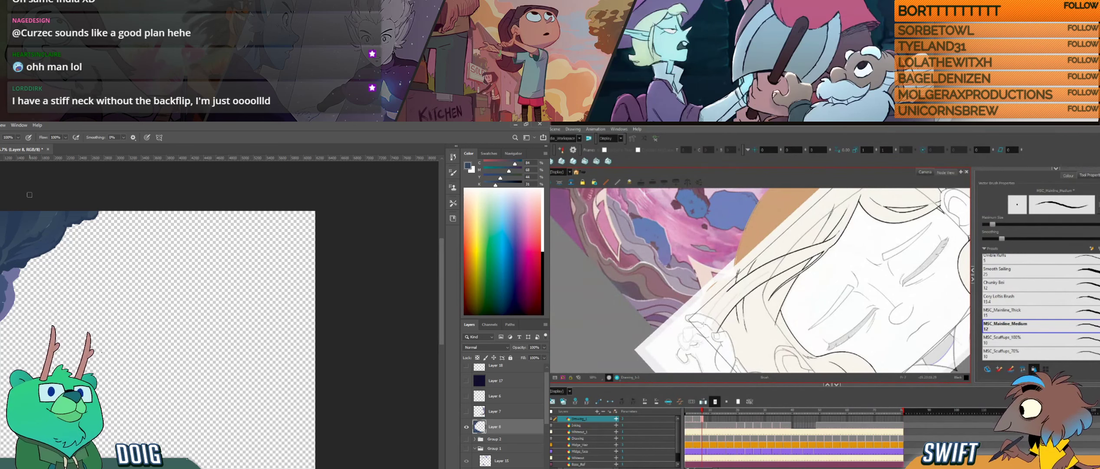
{"action": "left_click_drag", "start_coordinate": [703, 326], "coordinate": [753, 269]}
{"action": "key", "text": "ctrl+z"}
{"action": "left_click_drag", "start_coordinate": [704, 324], "coordinate": [753, 268]}
{"action": "key", "text": "ctrl+z"}
{"action": "left_click_drag", "start_coordinate": [702, 325], "coordinate": [760, 263]}
{"action": "key", "text": "ctrl+z"}
{"action": "left_click_drag", "start_coordinate": [702, 327], "coordinate": [753, 268]}
{"action": "left_click_drag", "start_coordinate": [65, 324], "coordinate": [67, 259]}
{"action": "key", "text": "ctrl+z"}
{"action": "left_click_drag", "start_coordinate": [704, 324], "coordinate": [754, 268]}
- Select the new curved strand in Harmony and nudge it slightly into place, and sample a rock purple in Photoshop
{"action": "key", "text": "alt"}
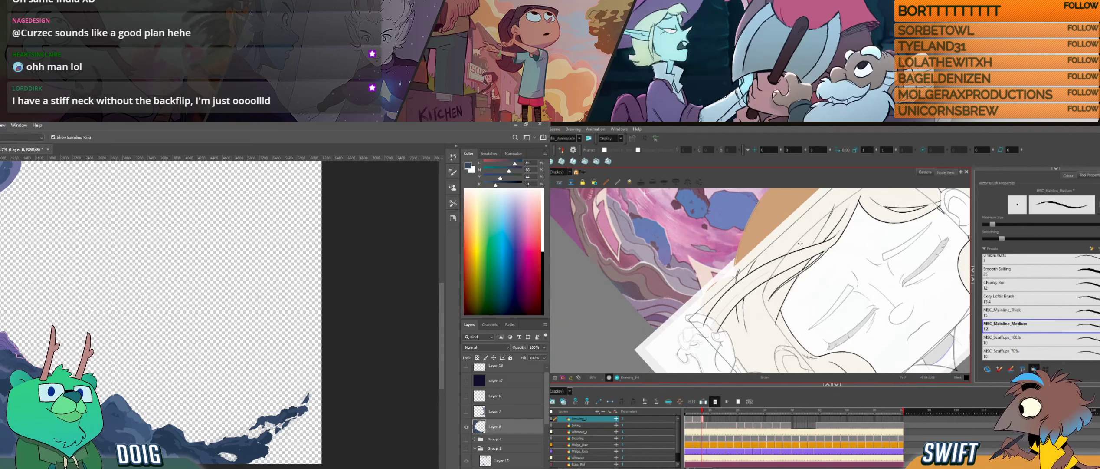
{"action": "left_click", "coordinate": [735, 287]}
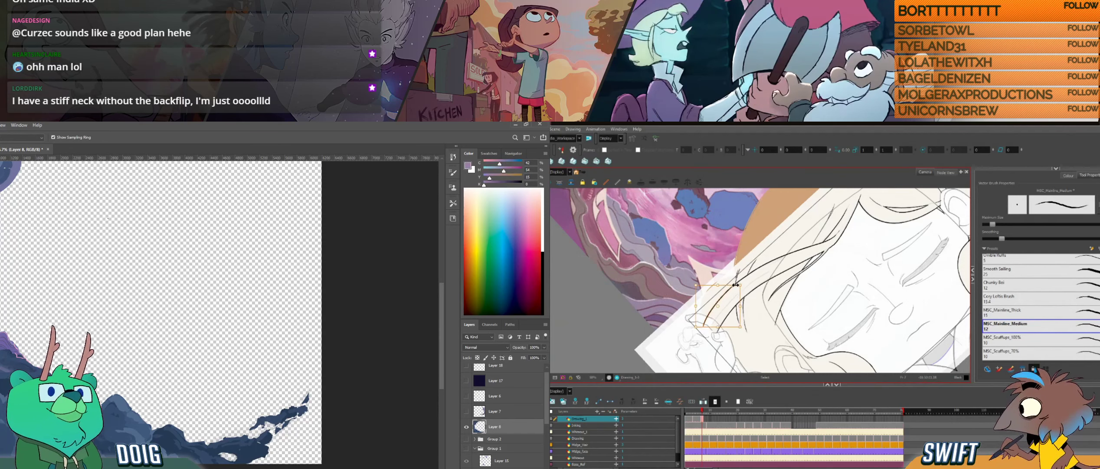
{"action": "left_click_drag", "start_coordinate": [108, 218], "coordinate": [106, 180]}
{"action": "key", "text": "Left"}
{"action": "left_click_drag", "start_coordinate": [738, 286], "coordinate": [736, 288]}
{"action": "key", "text": "Escape"}
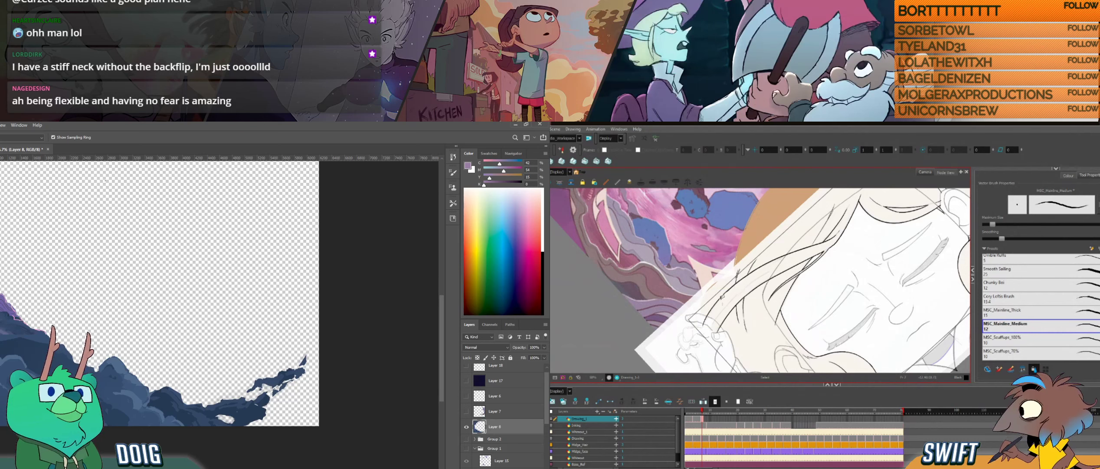
{"action": "left_click", "coordinate": [722, 296]}
{"action": "left_click_drag", "start_coordinate": [737, 286], "coordinate": [738, 286]}
{"action": "left_click", "coordinate": [776, 286]}
- Compare the new curved strand in the swept hair with the neighbouring drawings in Harmony
{"action": "key", "text": "comma"}
{"action": "key", "text": "period"}
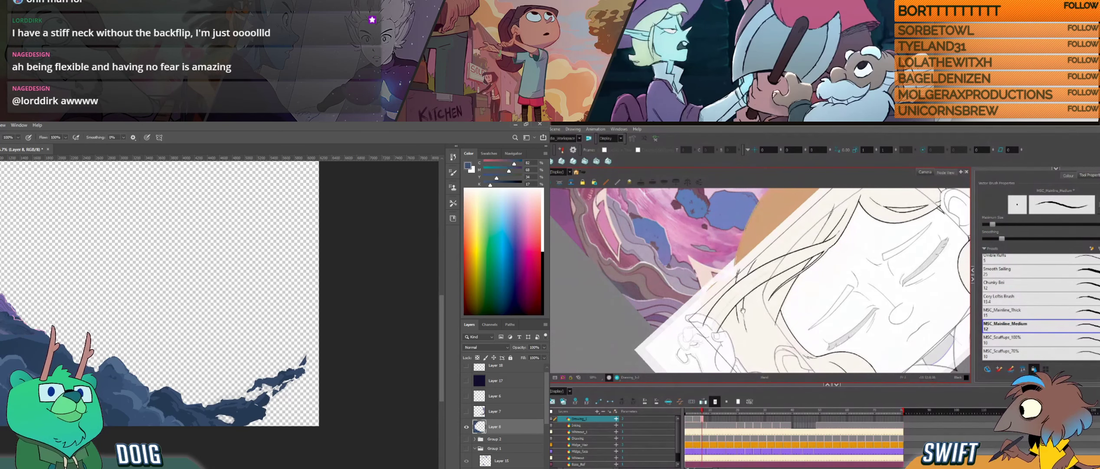
{"action": "key", "text": "comma"}
{"action": "key", "text": "comma"}
{"action": "key", "text": "comma"}
{"action": "key", "text": "period"}
{"action": "key", "text": "period"}
{"action": "key", "text": "period"}
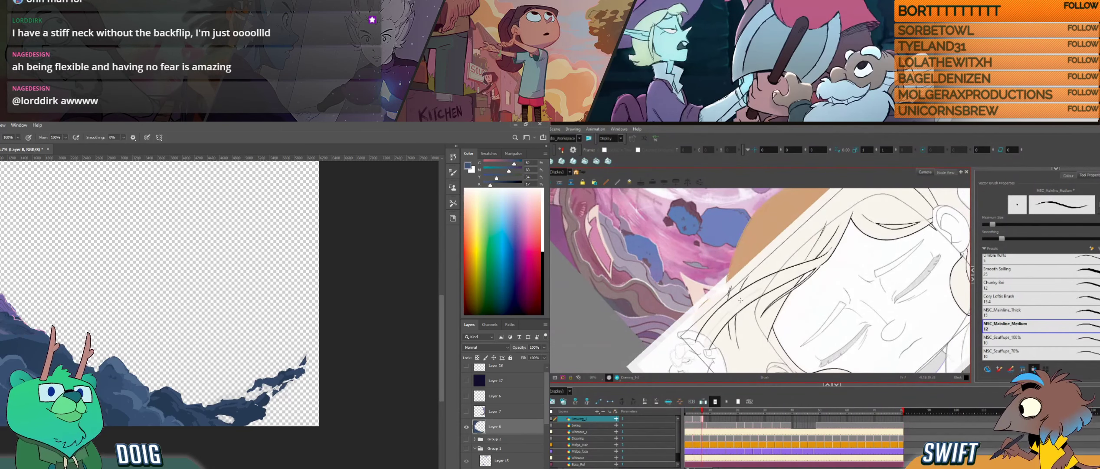
{"action": "key", "text": "comma"}
{"action": "key", "text": "comma"}
{"action": "key", "text": "comma"}
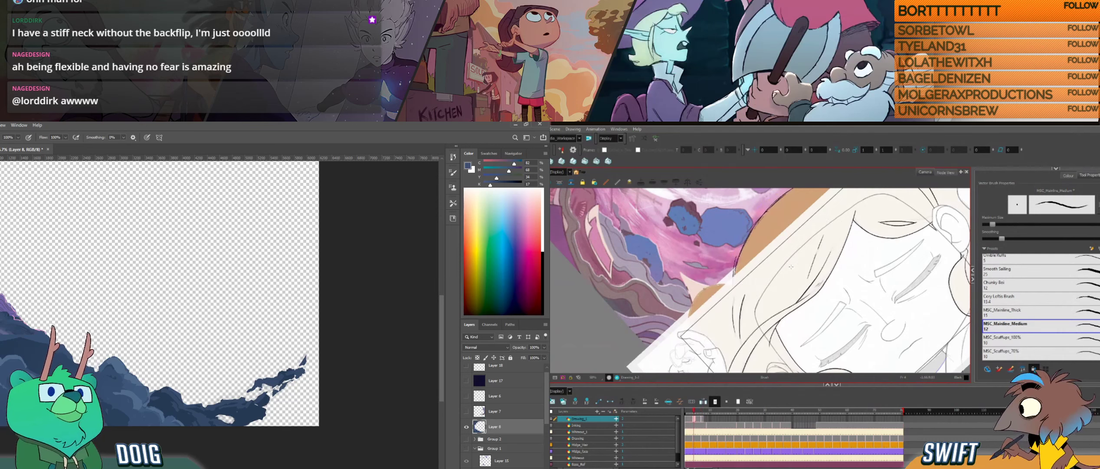
{"action": "key", "text": "g"}
{"action": "key", "text": "f"}
{"action": "key", "text": "g"}
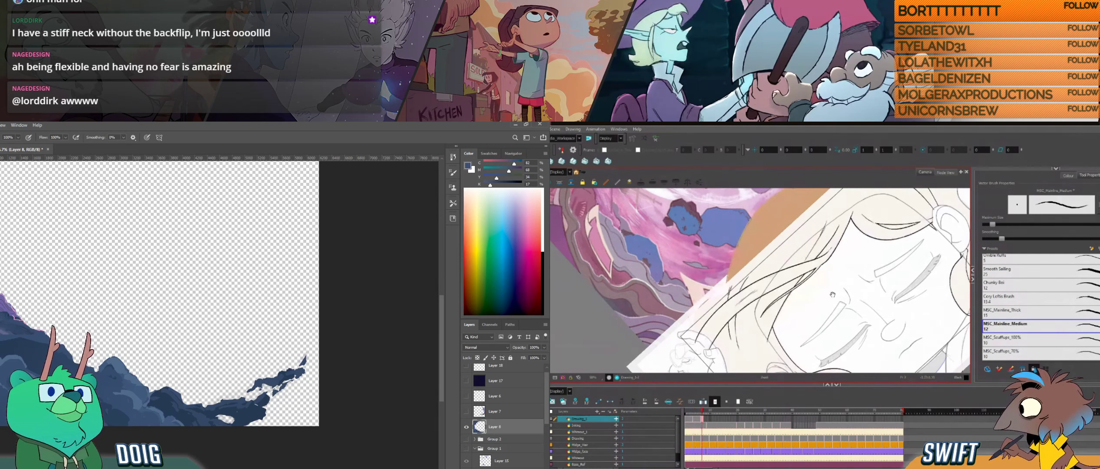
{"action": "left_click_drag", "start_coordinate": [819, 297], "coordinate": [731, 296]}
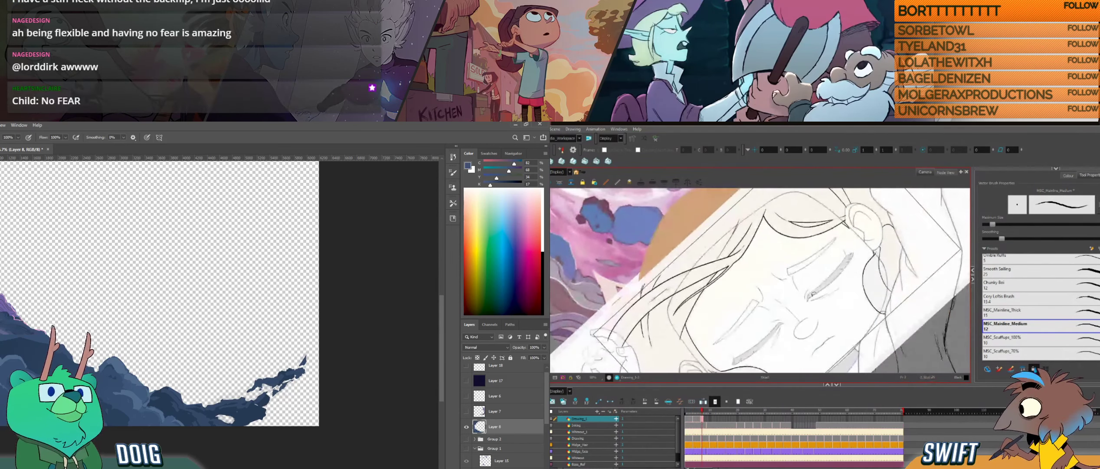
{"action": "mouse_move", "coordinate": [815, 299]}
{"action": "left_mouse_down"}
{"action": "mouse_move", "coordinate": [791, 324]}
{"action": "mouse_move", "coordinate": [770, 287]}
{"action": "mouse_move", "coordinate": [749, 290]}
{"action": "mouse_move", "coordinate": [842, 308]}
{"action": "left_mouse_up"}
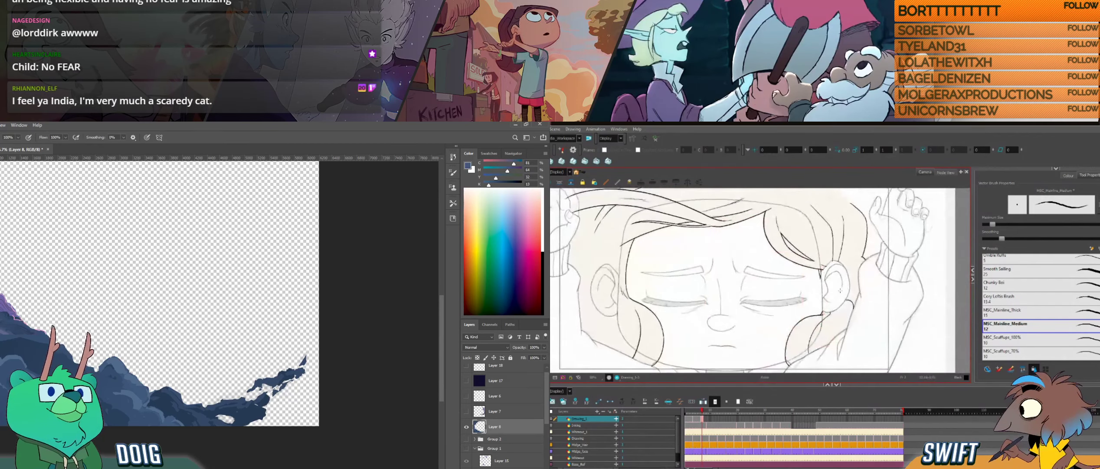
- Compare the hair line art around the whole face between neighbouring drawings in Harmony
{"action": "key", "text": "f"}
{"action": "key", "text": "g"}
{"action": "key", "text": "f"}
{"action": "key", "text": "g"}
{"action": "key", "text": "f"}
{"action": "key", "text": "g"}
{"action": "key", "text": "f"}
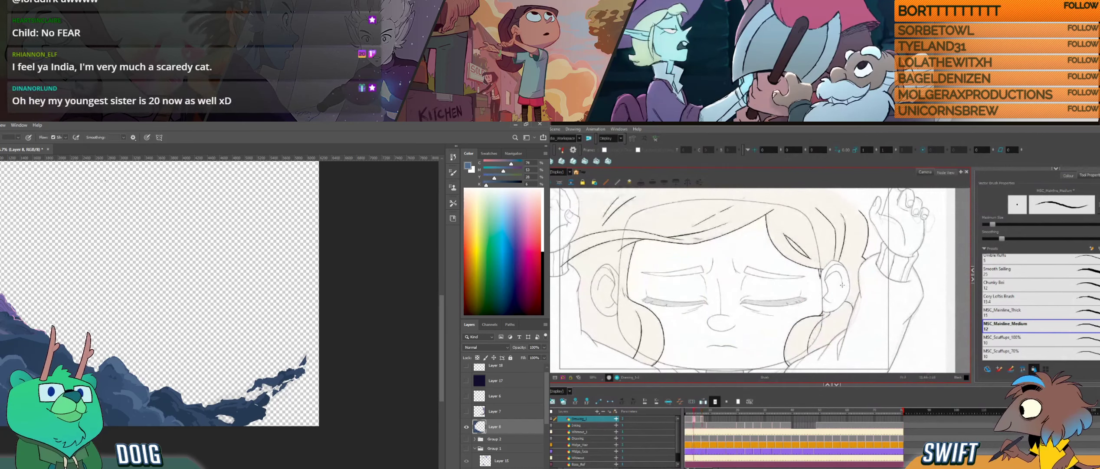
{"action": "key", "text": "g"}
{"action": "key", "text": "f"}
{"action": "key", "text": "g"}
{"action": "key", "text": "f"}
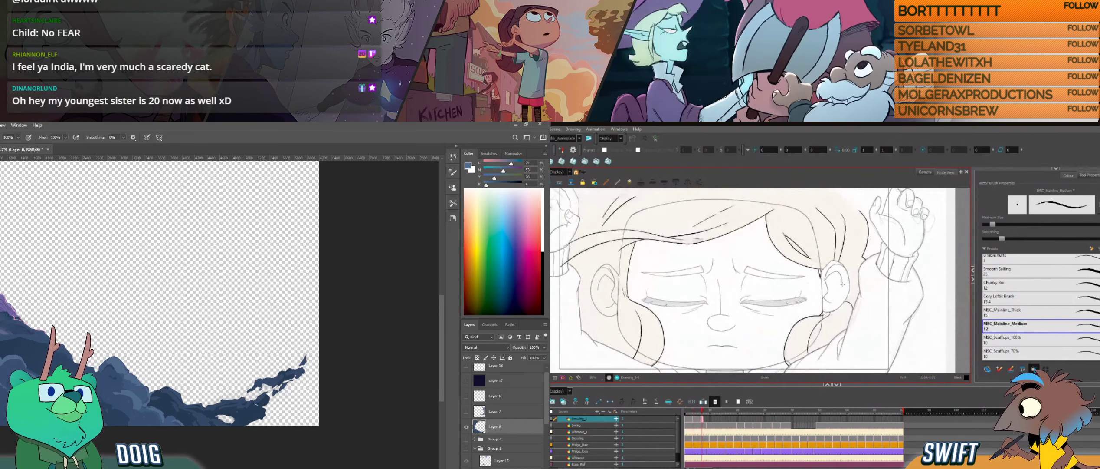
{"action": "key", "text": "g"}
- Go to the next uninked hair drawing in Harmony and ready the brush over the face
{"action": "left_click", "coordinate": [708, 419]}
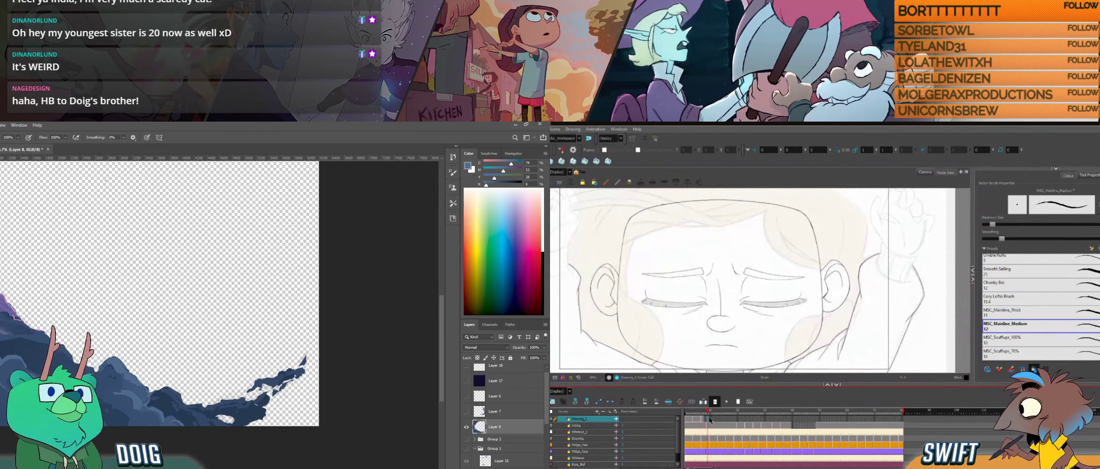
{"action": "left_click", "coordinate": [711, 419]}
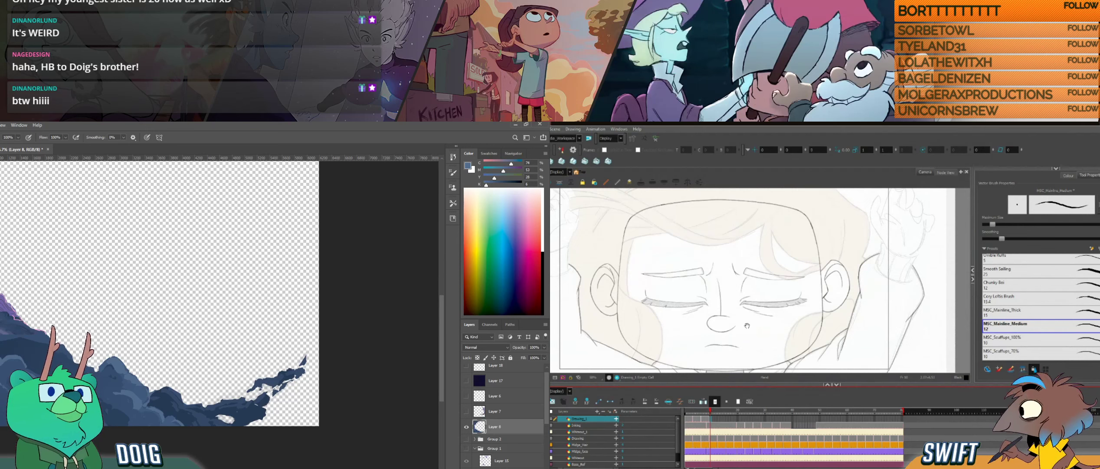
{"action": "mouse_move", "coordinate": [749, 329]}
{"action": "left_mouse_down"}
{"action": "mouse_move", "coordinate": [760, 341]}
{"action": "mouse_move", "coordinate": [767, 327]}
{"action": "left_mouse_up"}
{"action": "key", "text": "alt+s"}
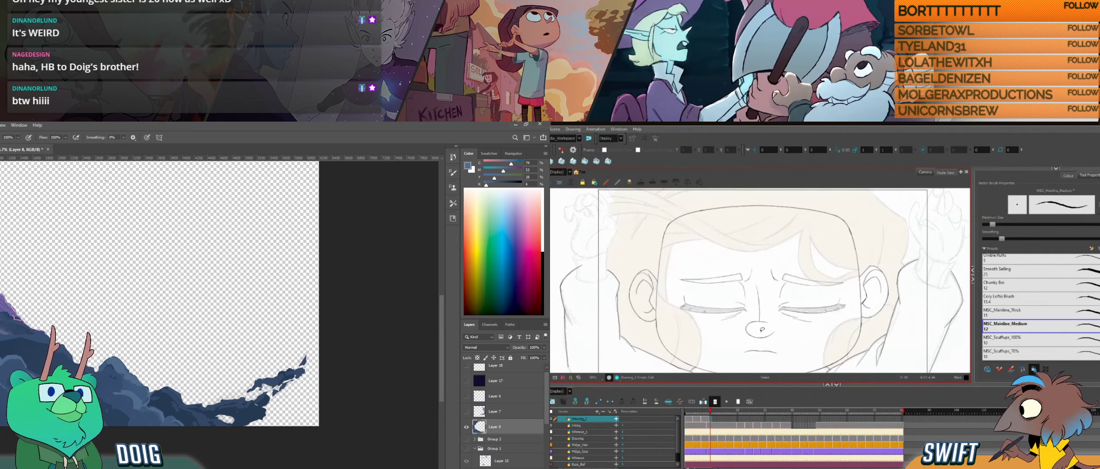
{"action": "key", "text": "alt+b"}
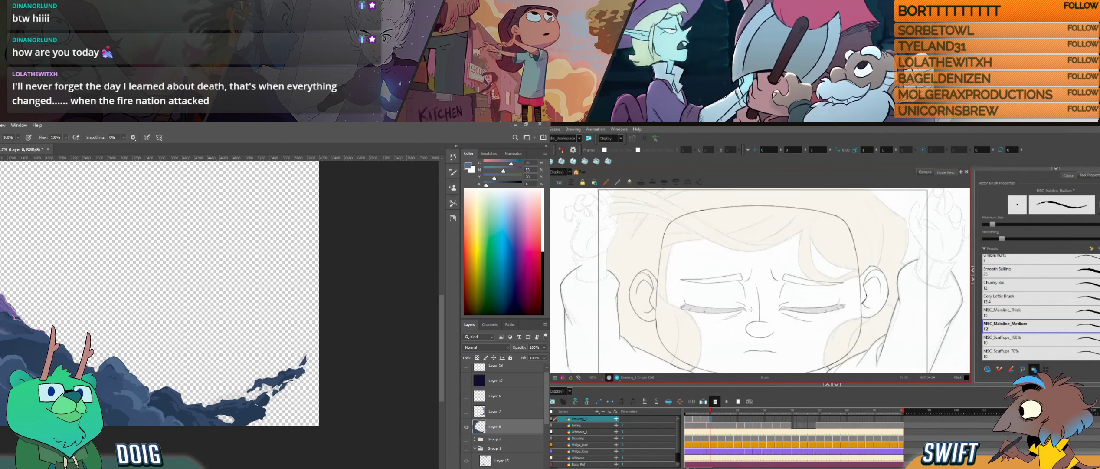
- Sample blue and purple tones from the lower rocks for painting in Photoshop
{"action": "left_click", "coordinate": [5, 356], "text": "alt"}
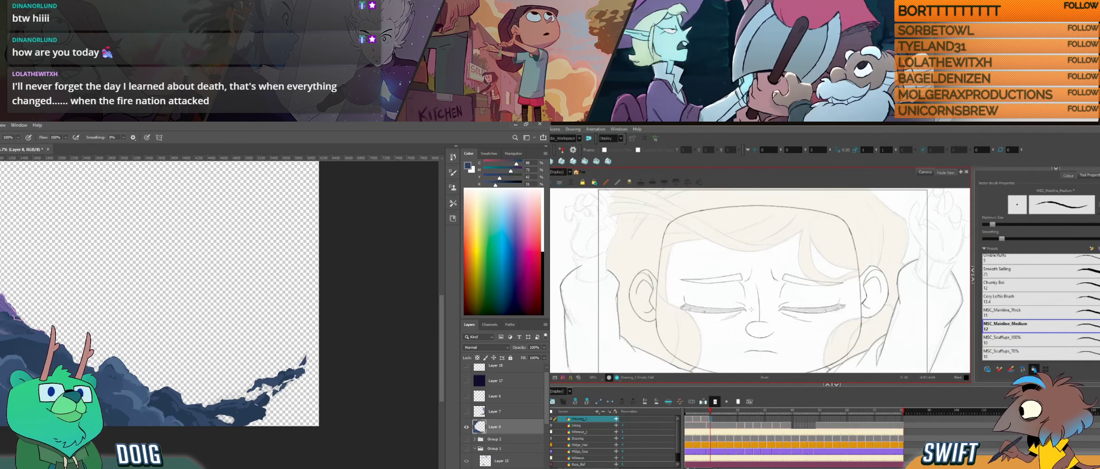
{"action": "left_click", "coordinate": [5, 314], "text": "alt"}
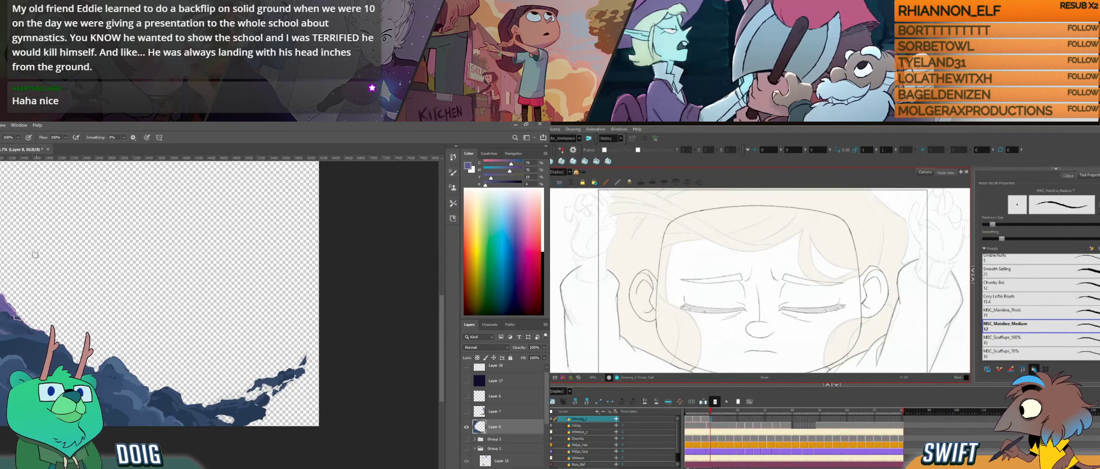
{"action": "key", "text": "i"}
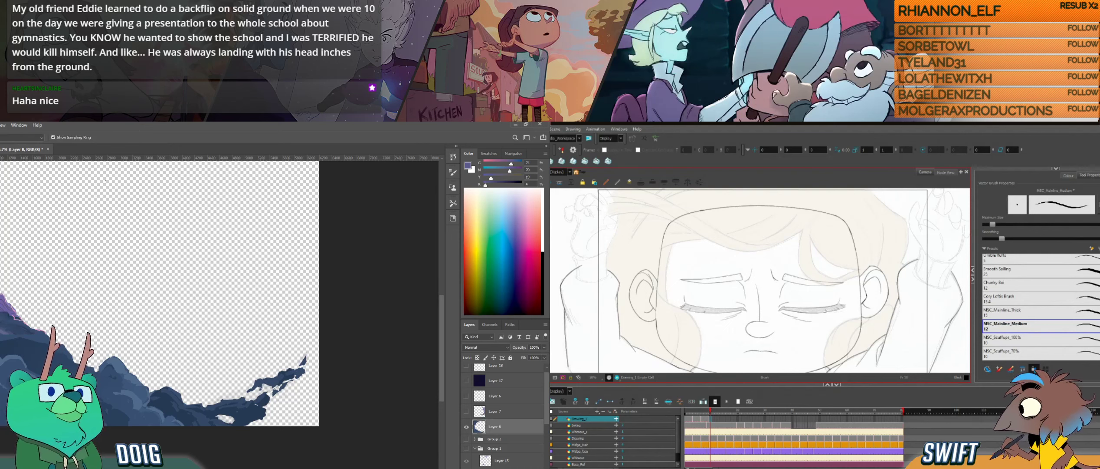
{"action": "left_click", "coordinate": [2, 310]}
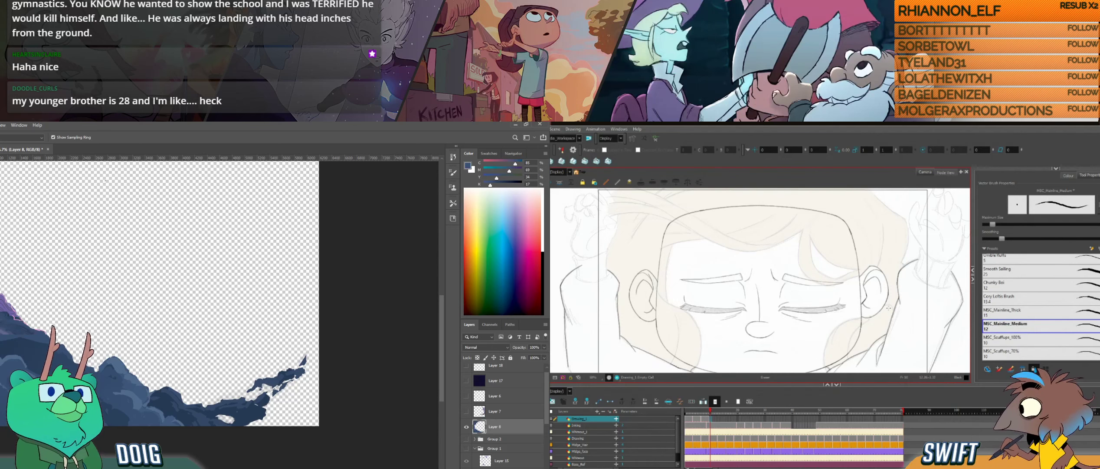
{"action": "key", "text": "b"}
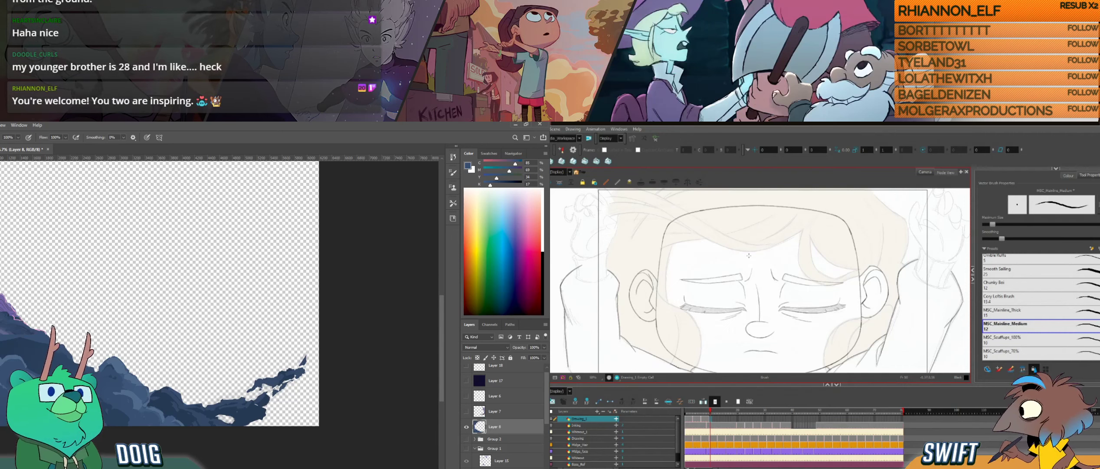
{"action": "key", "text": "i"}
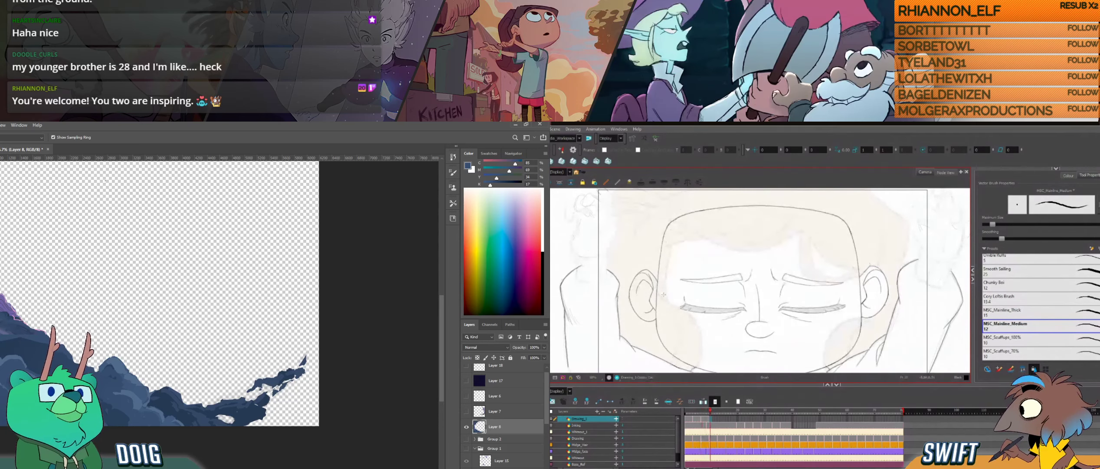
- Ink the hairline edge from the temple up the forehead in Harmony and compare it with the neighbouring drawings
{"action": "left_click_drag", "start_coordinate": [667, 298], "coordinate": [671, 249]}
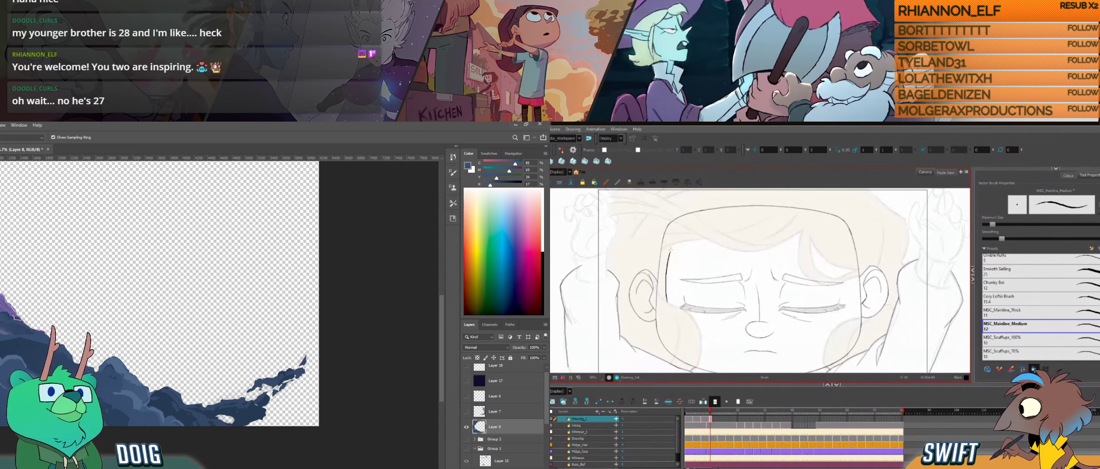
{"action": "key", "text": "f"}
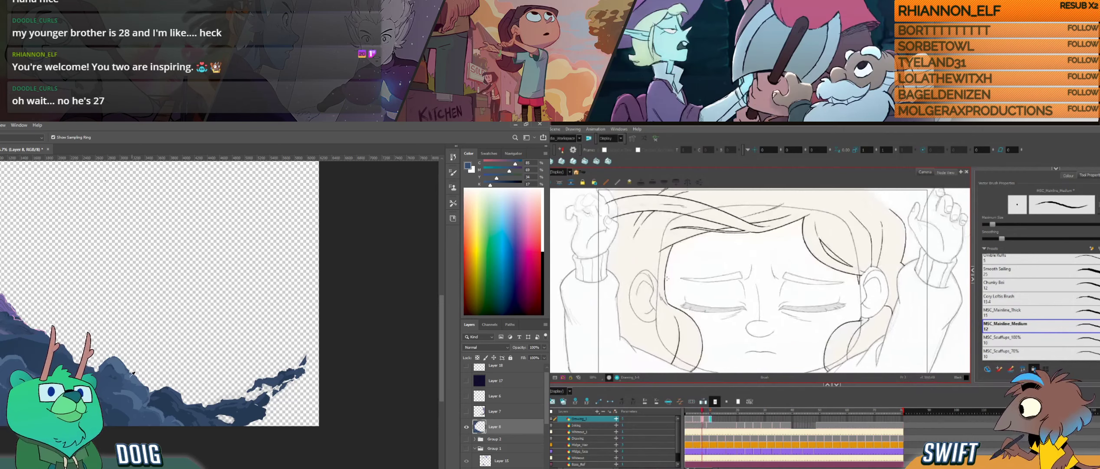
{"action": "key", "text": "g"}
{"action": "left_click", "coordinate": [123, 401]}
{"action": "key", "text": "f"}
{"action": "key", "text": "b"}
{"action": "key", "text": "g"}
{"action": "key", "text": "g"}
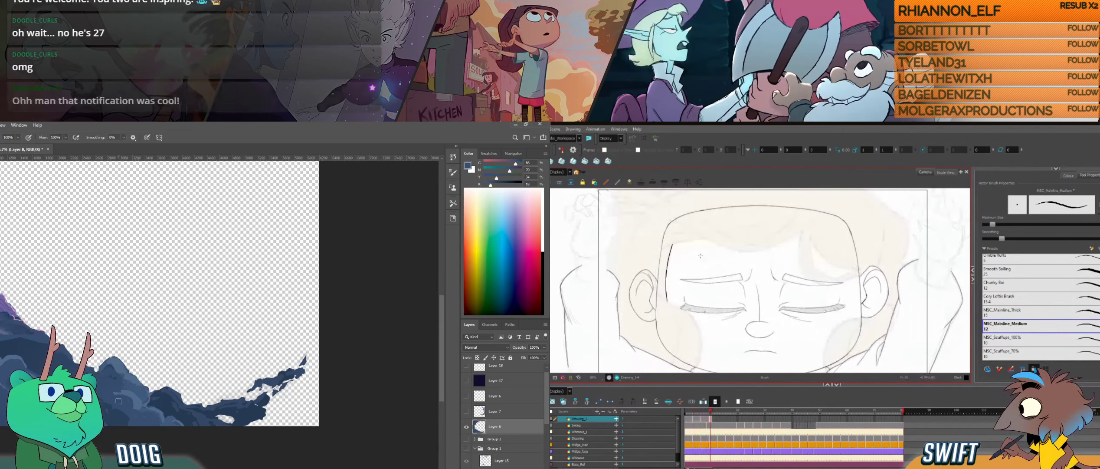
{"action": "key", "text": "f"}
{"action": "key", "text": "g"}
- Select the new temple hairline stroke in Harmony and shift it slightly outward toward the ear
{"action": "left_click_drag", "start_coordinate": [107, 315], "coordinate": [101, 414]}
{"action": "key", "text": "alt+s"}
{"action": "left_click", "coordinate": [667, 275]}
{"action": "left_click_drag", "start_coordinate": [80, 285], "coordinate": [73, 373]}
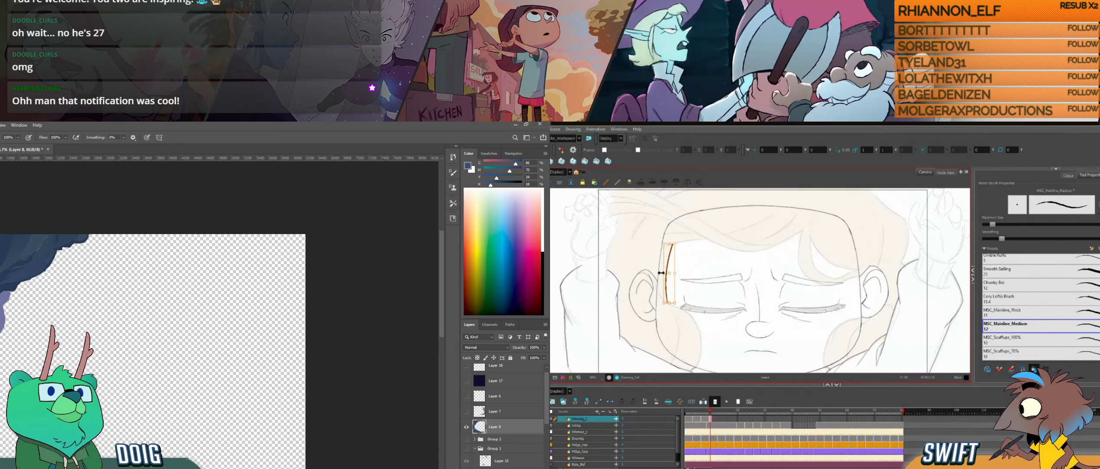
{"action": "left_click_drag", "start_coordinate": [661, 272], "coordinate": [661, 274]}
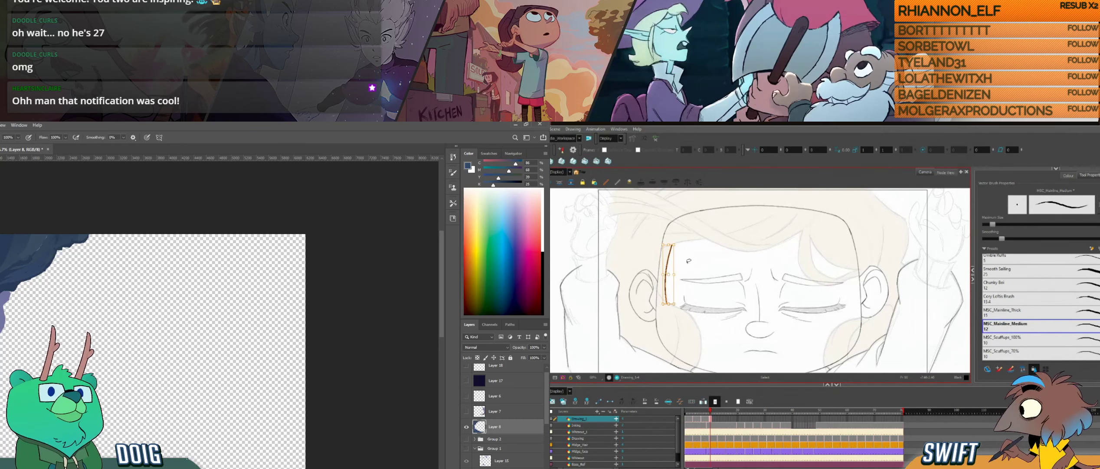
{"action": "left_click", "coordinate": [690, 260]}
{"action": "key", "text": "alt+s"}
- Rotate the drawing view in Harmony, and sample blues from the upper rock mass for painting in Photoshop
{"action": "left_click_drag", "start_coordinate": [703, 288], "coordinate": [682, 314]}
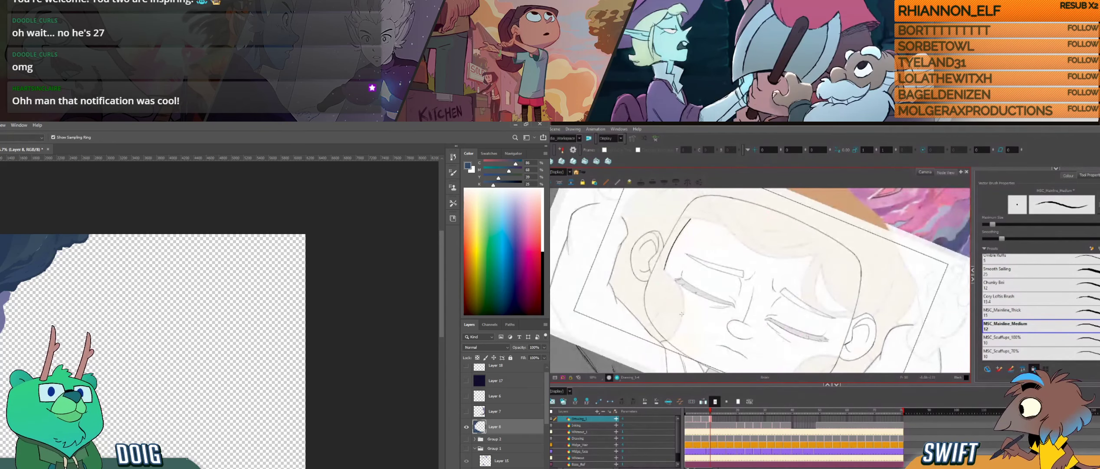
{"action": "key", "text": "b"}
{"action": "left_click", "coordinate": [40, 248], "text": "alt"}
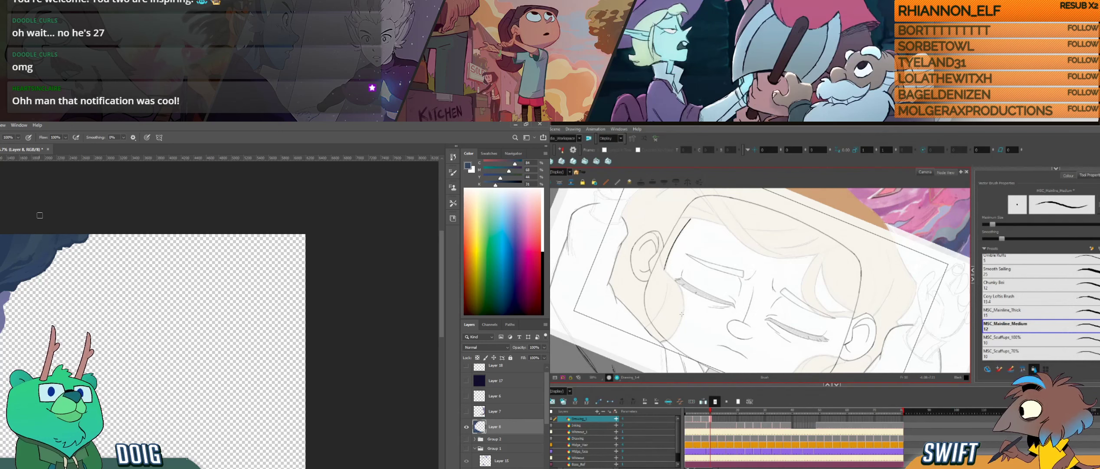
{"action": "key", "text": "alt"}
{"action": "left_click", "coordinate": [28, 250], "text": "alt"}
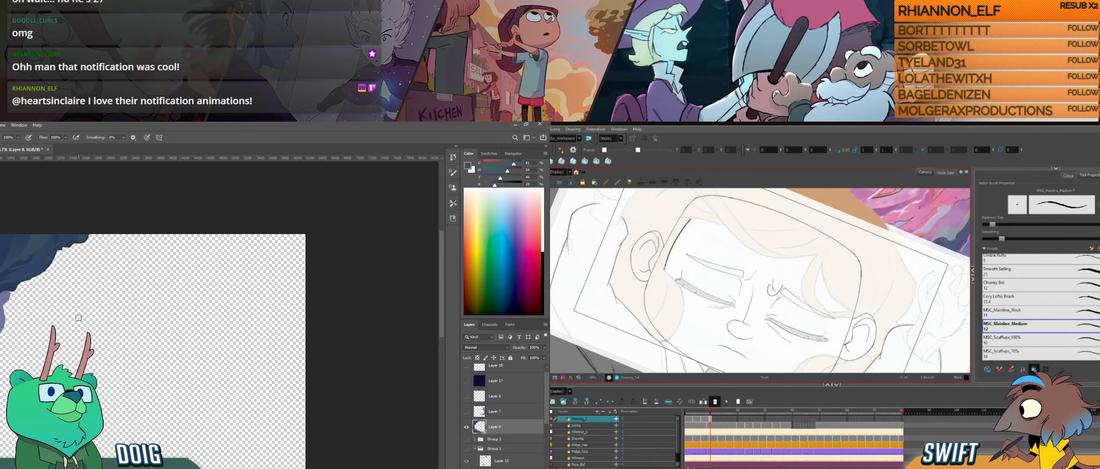
- Sample blues from the lower rocks in Photoshop and paint along their surface
{"action": "left_click_drag", "start_coordinate": [73, 379], "coordinate": [72, 300]}
{"action": "left_click_drag", "start_coordinate": [81, 358], "coordinate": [73, 257]}
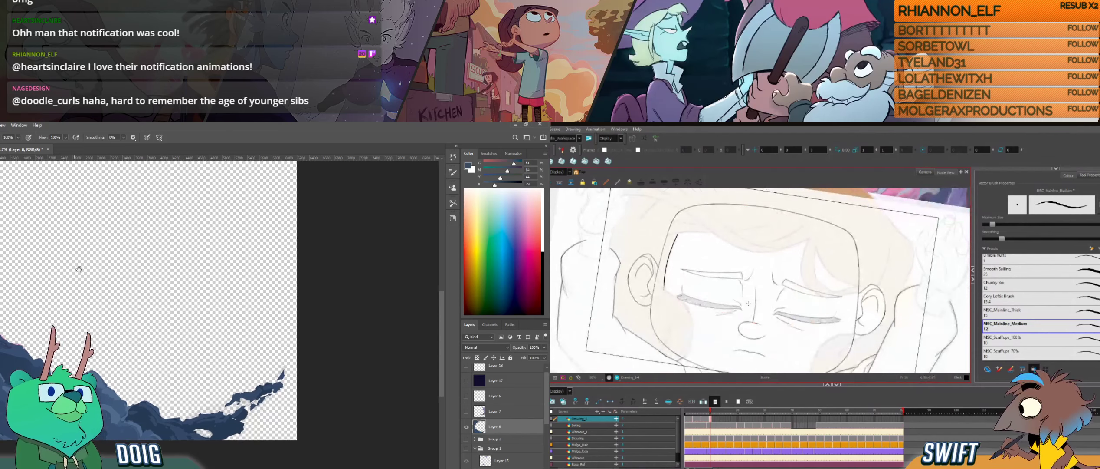
{"action": "left_click_drag", "start_coordinate": [79, 324], "coordinate": [78, 318]}
{"action": "key", "text": "i"}
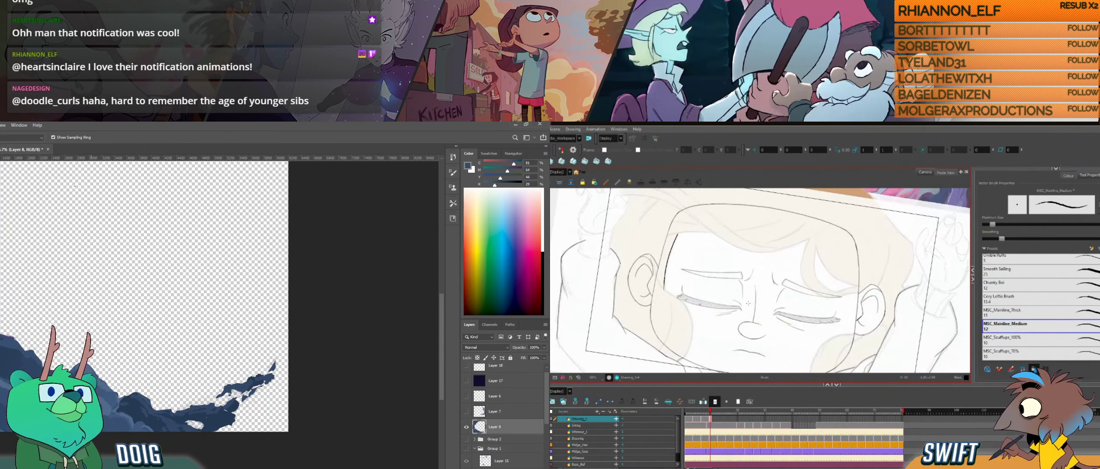
{"action": "left_click", "coordinate": [107, 406]}
{"action": "key", "text": "b"}
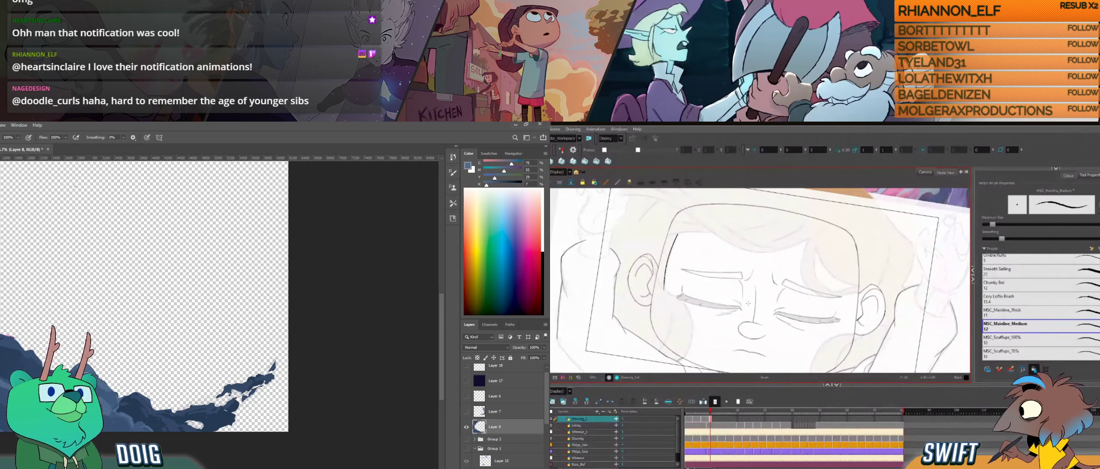
{"action": "left_click", "coordinate": [108, 418], "text": "alt"}
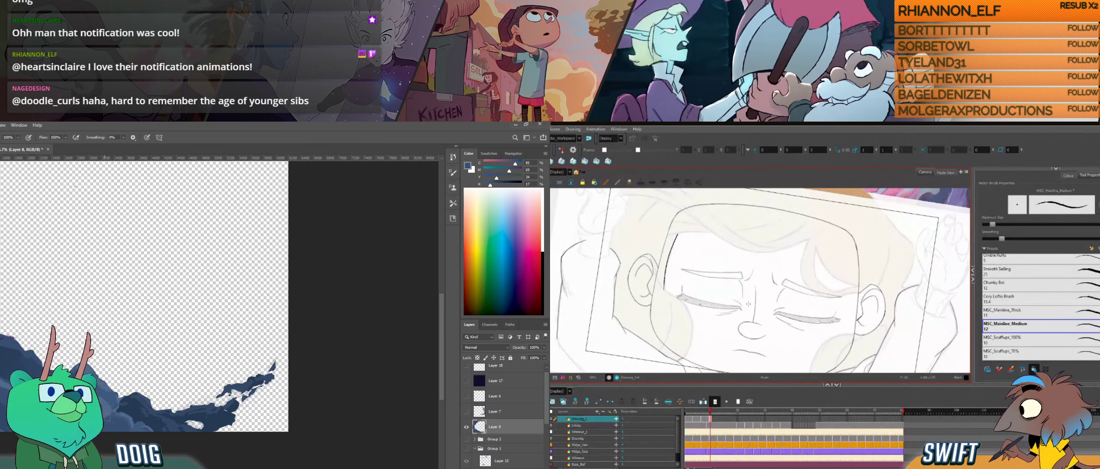
{"action": "key", "text": "alt"}
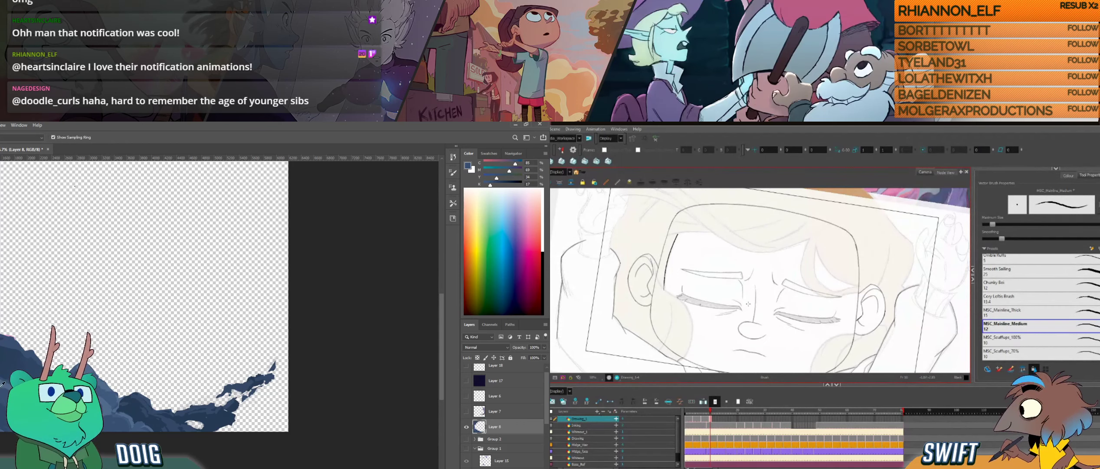
- Straighten the drawing view in Harmony and compare the temple hairline with the neighbouring drawings
{"action": "left_click_drag", "start_coordinate": [749, 303], "coordinate": [770, 317]}
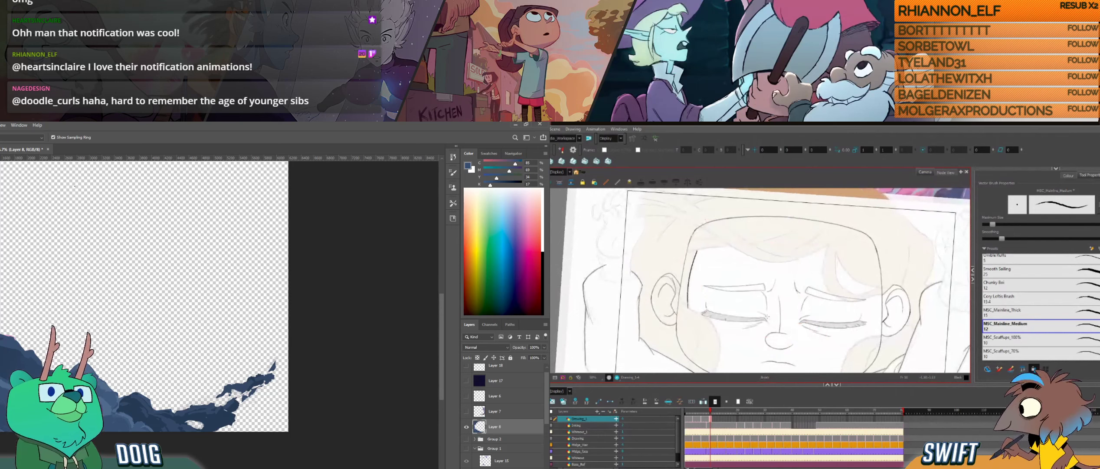
{"action": "key", "text": "f"}
{"action": "key", "text": "g"}
{"action": "key", "text": "f"}
{"action": "key", "text": "g"}
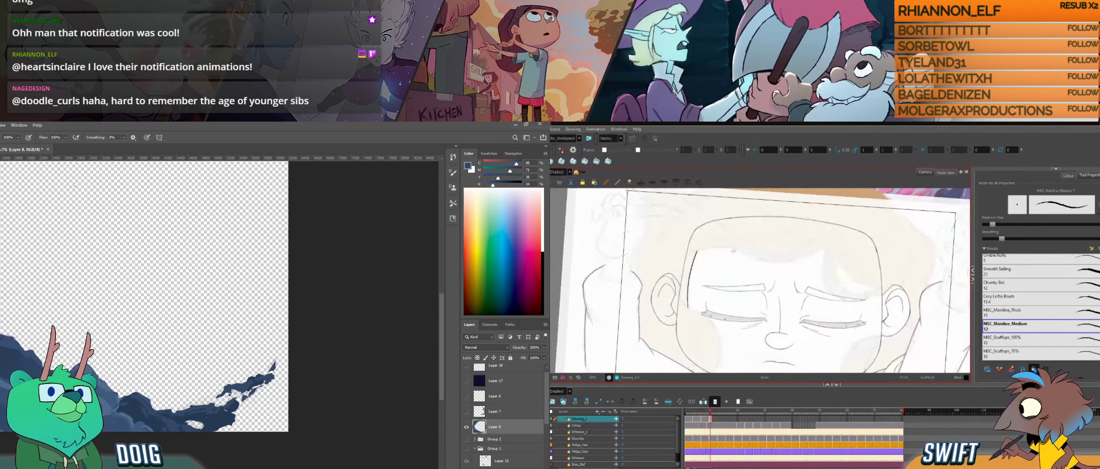
{"action": "key", "text": "f"}
{"action": "key", "text": "g"}
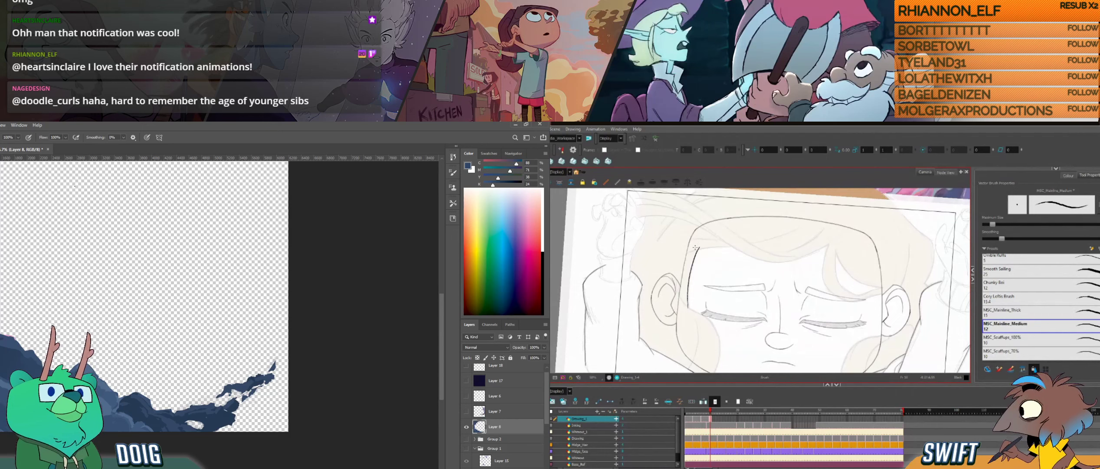
- Try a touch-up stroke at the upper end of the temple hairline, undo it, and check against the neighbouring drawings
{"action": "left_click_drag", "start_coordinate": [691, 261], "coordinate": [699, 243]}
{"action": "left_click", "coordinate": [18, 364], "text": "alt"}
{"action": "key", "text": "ctrl+z"}
{"action": "key", "text": "alt+e"}
{"action": "key", "text": "alt+b"}
{"action": "key", "text": "f"}
{"action": "key", "text": "g"}
{"action": "key", "text": "f"}
{"action": "key", "text": "g"}
{"action": "key", "text": "f"}
{"action": "key", "text": "g"}
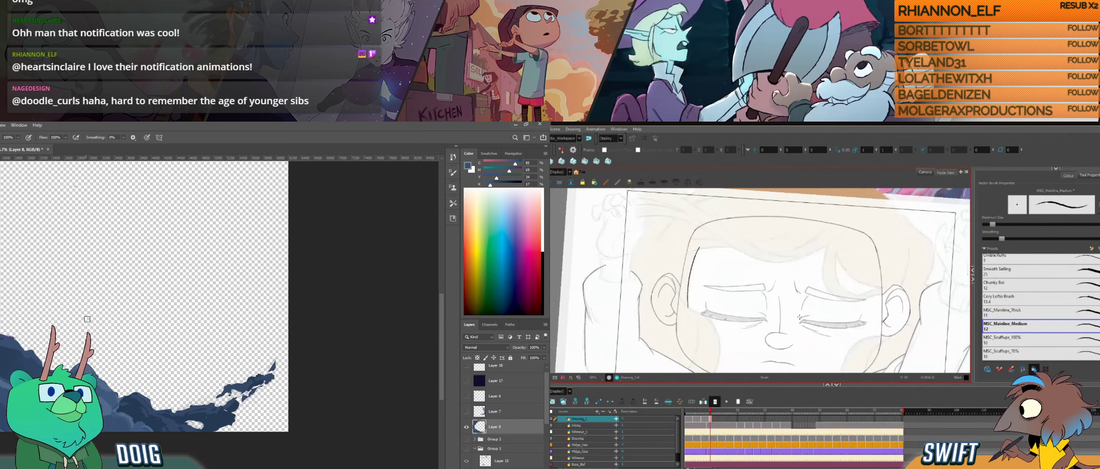
{"action": "key", "text": "f"}
{"action": "key", "text": "g"}
- Check the rock colour in Photoshop, and tilt the Harmony drawing view to compare the hair with an adjacent drawing
{"action": "key", "text": "i"}
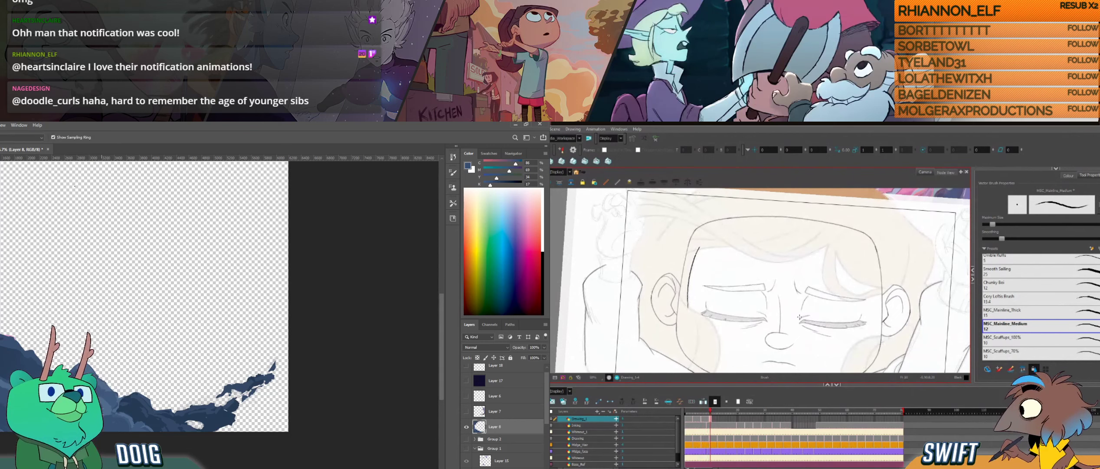
{"action": "key", "text": "b"}
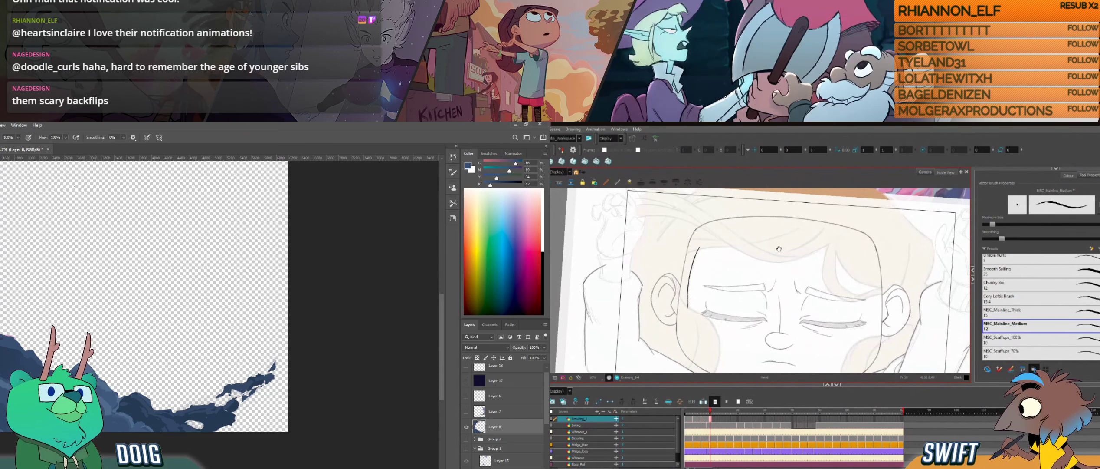
{"action": "left_click_drag", "start_coordinate": [779, 249], "coordinate": [780, 197]}
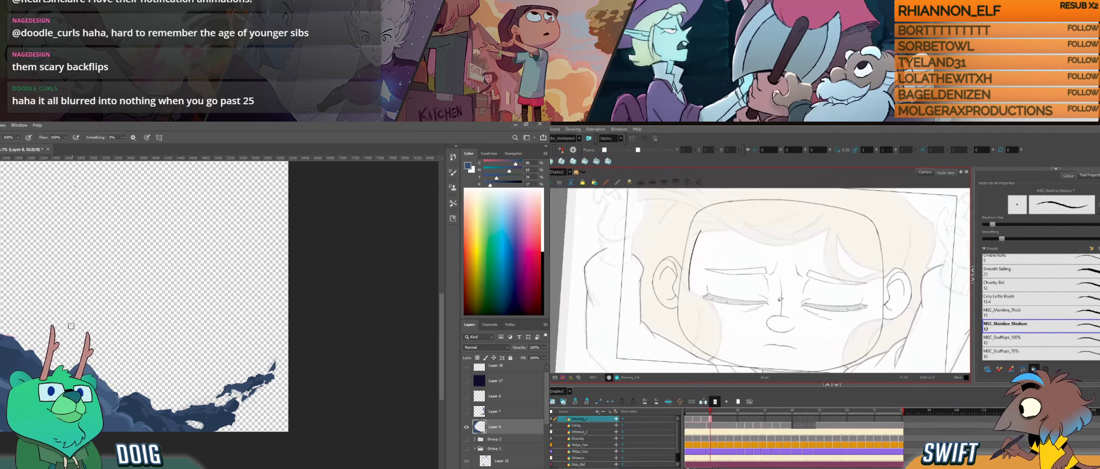
{"action": "mouse_move", "coordinate": [781, 302]}
{"action": "left_mouse_down"}
{"action": "mouse_move", "coordinate": [781, 321]}
{"action": "mouse_move", "coordinate": [763, 317]}
{"action": "left_mouse_up"}
{"action": "key", "text": "f"}
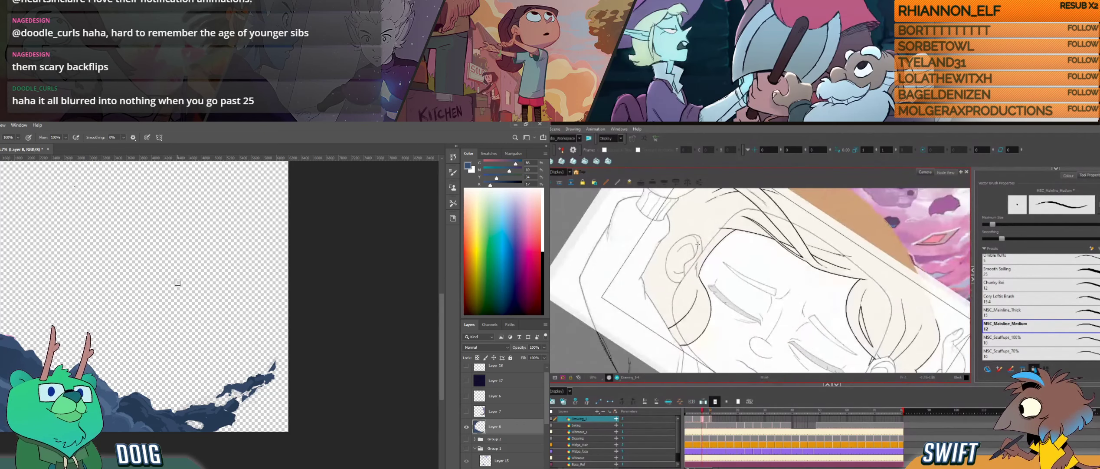
- Sketch two trial arch shapes in dark blue on the empty area above the lower rocks in Photoshop
{"action": "left_click_drag", "start_coordinate": [177, 283], "coordinate": [178, 289]}
{"action": "key", "text": "g"}
{"action": "left_click_drag", "start_coordinate": [180, 255], "coordinate": [178, 288]}
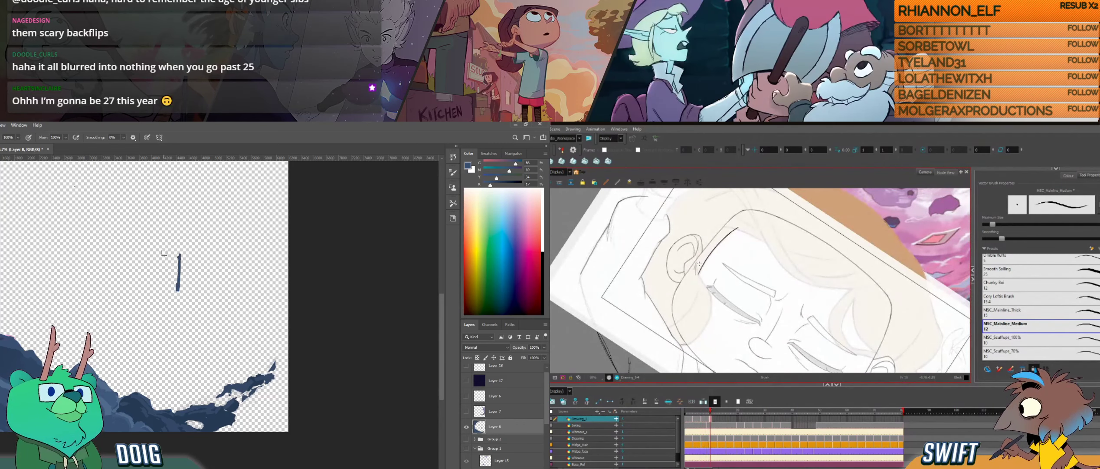
{"action": "left_click_drag", "start_coordinate": [178, 253], "coordinate": [138, 258]}
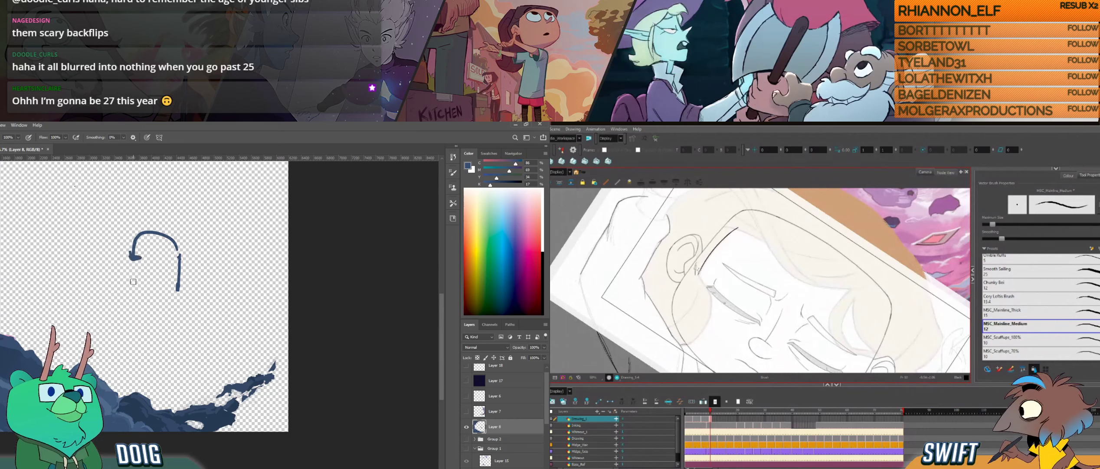
{"action": "left_click_drag", "start_coordinate": [128, 293], "coordinate": [141, 242]}
{"action": "mouse_move", "coordinate": [109, 290]}
{"action": "left_mouse_down"}
{"action": "mouse_move", "coordinate": [104, 272]}
{"action": "mouse_move", "coordinate": [70, 270]}
{"action": "mouse_move", "coordinate": [73, 287]}
{"action": "mouse_move", "coordinate": [77, 244]}
{"action": "left_mouse_up"}
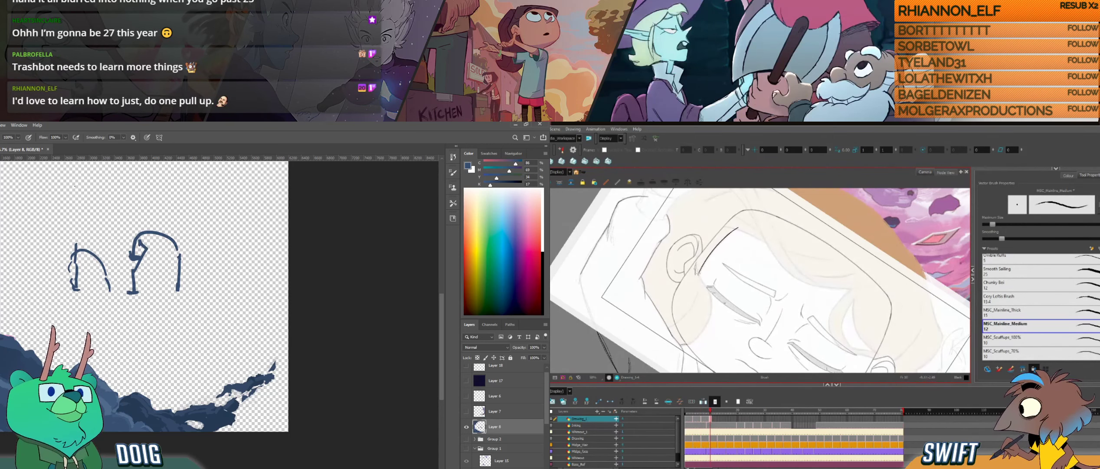
- Lasso the trial arch strokes above the rocks, delete them and deselect
{"action": "key", "text": "l"}
{"action": "mouse_move", "coordinate": [52, 200]}
{"action": "left_mouse_down"}
{"action": "mouse_move", "coordinate": [90, 222]}
{"action": "mouse_move", "coordinate": [146, 285]}
{"action": "left_mouse_up"}
{"action": "mouse_move", "coordinate": [127, 204]}
{"action": "left_mouse_down"}
{"action": "mouse_move", "coordinate": [44, 272]}
{"action": "mouse_move", "coordinate": [198, 225]}
{"action": "mouse_move", "coordinate": [117, 205]}
{"action": "left_mouse_up"}
{"action": "key", "text": "Delete"}
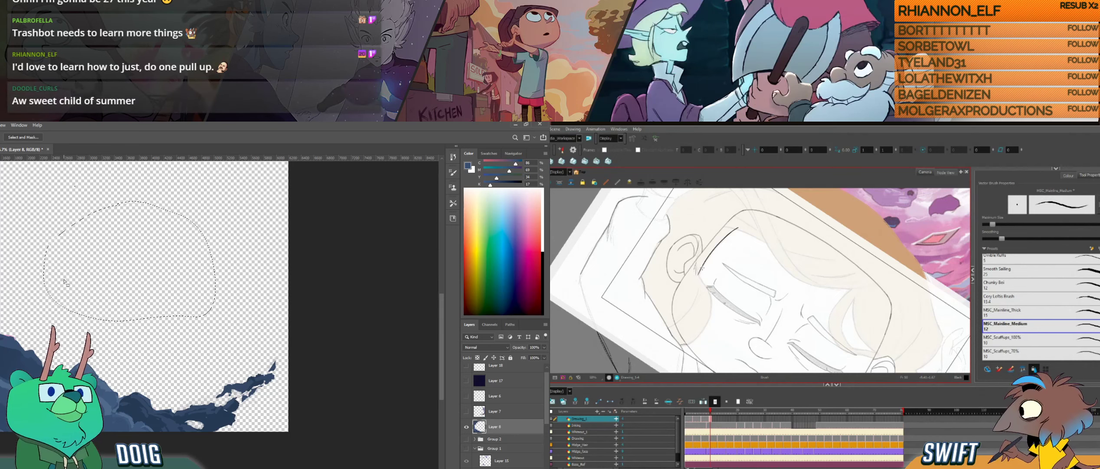
{"action": "key", "text": "ctrl+d"}
{"action": "key", "text": "b"}
- Rotate the Harmony drawing view back toward level, and reposition the Photoshop canvas to sample the left-hand rocks
{"action": "left_click_drag", "start_coordinate": [712, 293], "coordinate": [720, 311]}
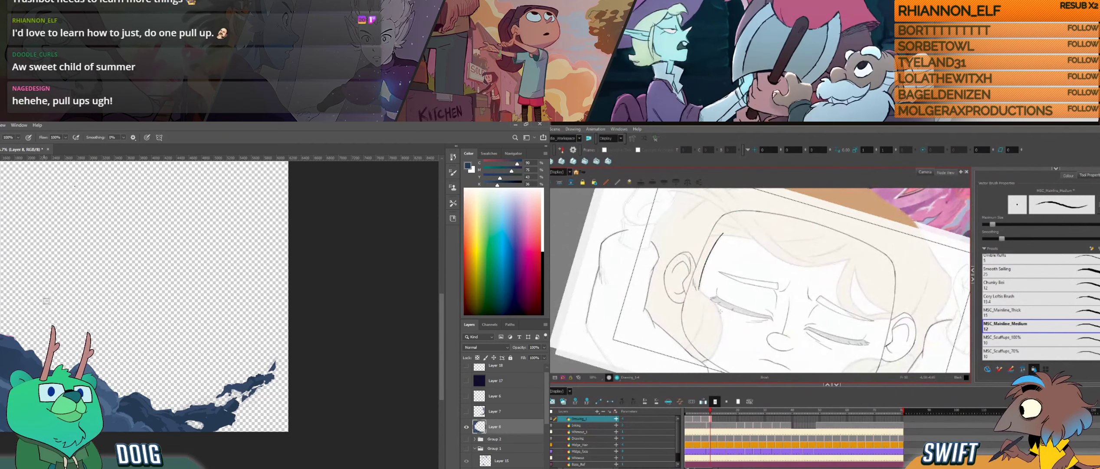
{"action": "left_click_drag", "start_coordinate": [29, 329], "coordinate": [38, 295]}
{"action": "left_click", "coordinate": [23, 315], "text": "alt"}
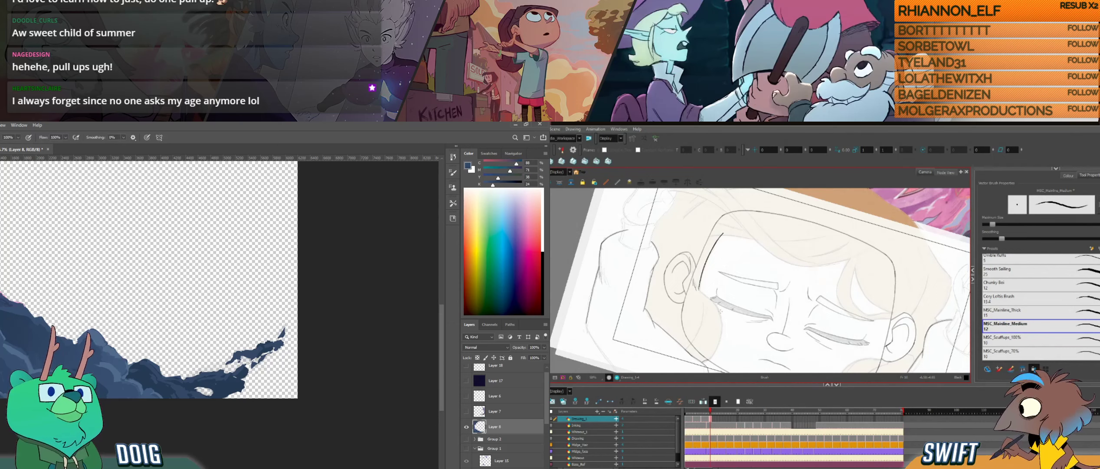
- Bring the character's cheek and side hair into view in Harmony and compare them with the neighbouring drawings
{"action": "left_click_drag", "start_coordinate": [720, 342], "coordinate": [776, 329]}
{"action": "key", "text": "f"}
{"action": "key", "text": "g"}
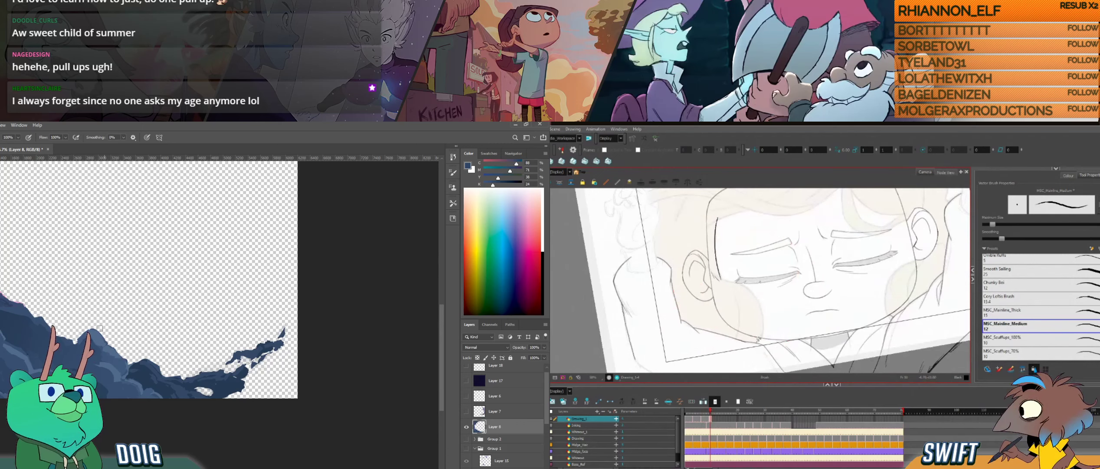
{"action": "key", "text": "f"}
{"action": "key", "text": "g"}
- Sample blues along the rock ridge in Photoshop and paint its upper edge
{"action": "mouse_move", "coordinate": [126, 328]}
{"action": "left_mouse_down"}
{"action": "mouse_move", "coordinate": [135, 314]}
{"action": "mouse_move", "coordinate": [141, 332]}
{"action": "left_mouse_up"}
{"action": "mouse_move", "coordinate": [757, 342]}
{"action": "left_mouse_down"}
{"action": "mouse_move", "coordinate": [764, 327]}
{"action": "mouse_move", "coordinate": [787, 333]}
{"action": "mouse_move", "coordinate": [776, 338]}
{"action": "left_mouse_up"}
{"action": "left_click", "coordinate": [98, 335], "text": "alt"}
{"action": "left_click_drag", "start_coordinate": [85, 340], "coordinate": [91, 334]}
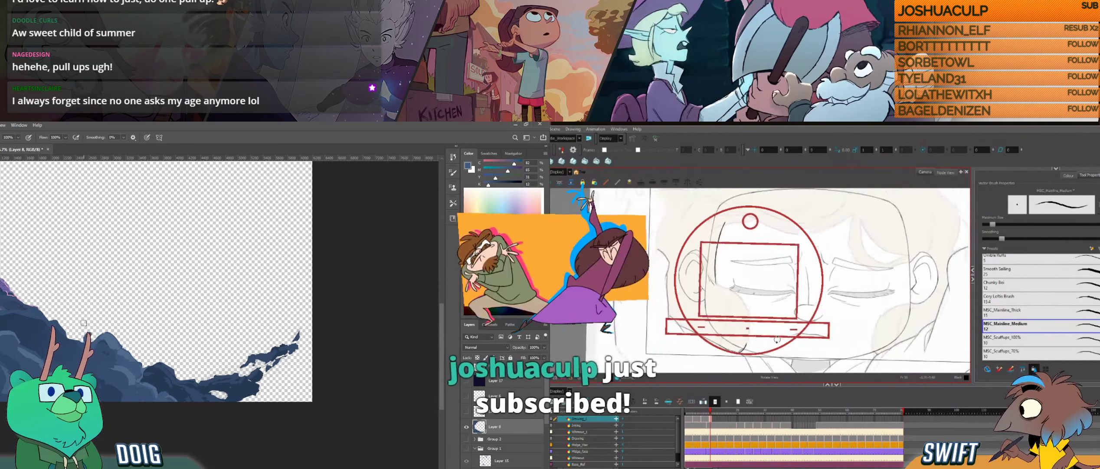
- Ink the curved edge of the side hair in front of the ear, down along the cheek, in Harmony
{"action": "left_click_drag", "start_coordinate": [777, 337], "coordinate": [773, 339]}
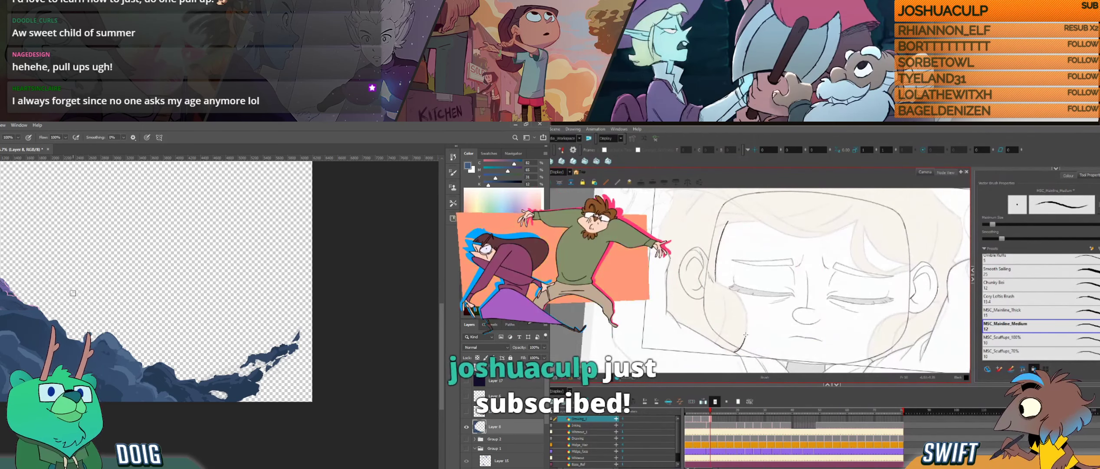
{"action": "left_click_drag", "start_coordinate": [742, 344], "coordinate": [759, 306]}
{"action": "key", "text": "alt+s"}
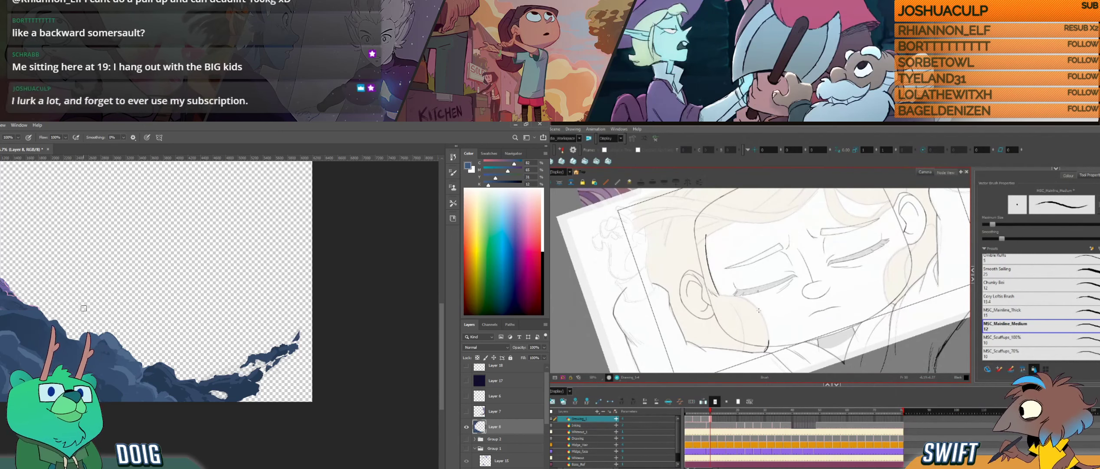
{"action": "left_click", "coordinate": [85, 358], "text": "alt"}
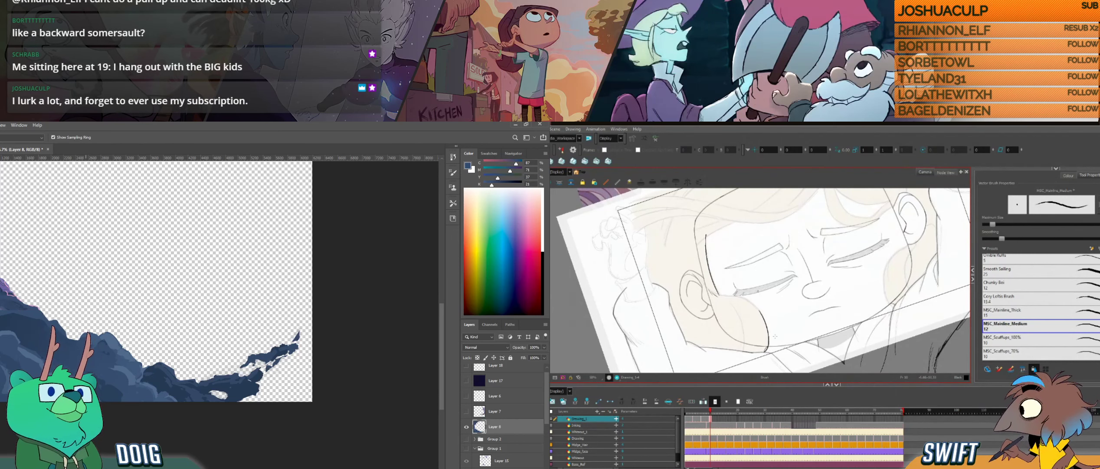
{"action": "left_click_drag", "start_coordinate": [786, 322], "coordinate": [740, 331]}
{"action": "left_click_drag", "start_coordinate": [764, 292], "coordinate": [771, 308]}
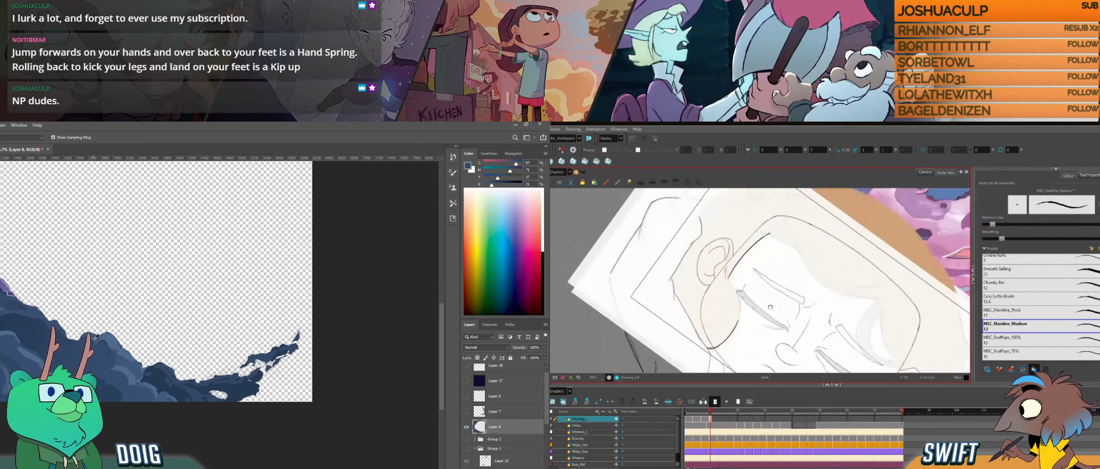
- Adjust the side-hair edge where it meets the temple hairline in Harmony, and sample rock blues in Photoshop
{"action": "left_click", "coordinate": [95, 336], "text": "alt"}
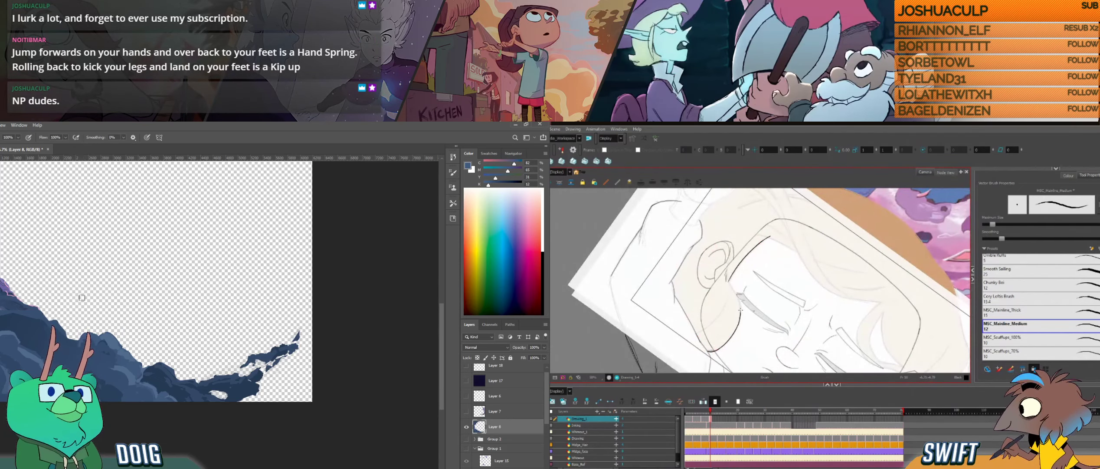
{"action": "key", "text": "alt+s"}
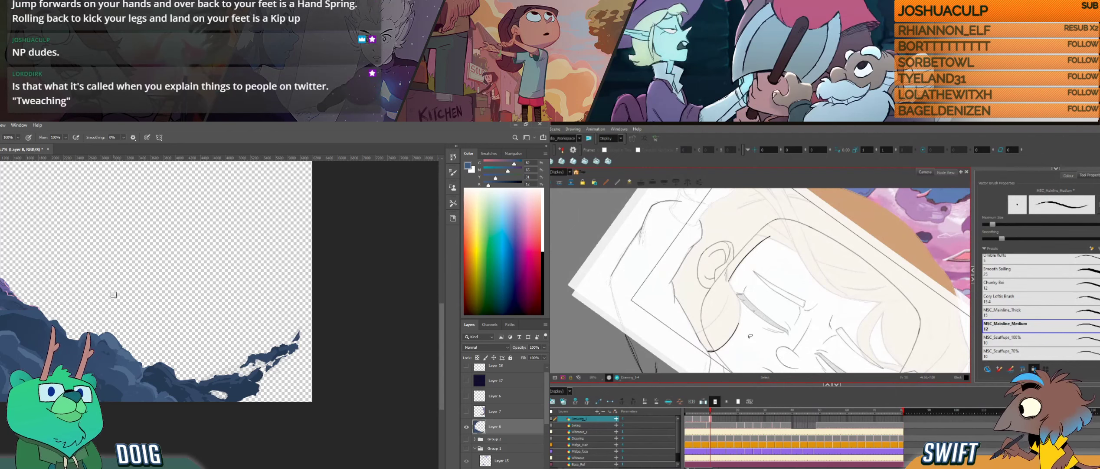
{"action": "left_click_drag", "start_coordinate": [751, 336], "coordinate": [731, 270]}
{"action": "left_click", "coordinate": [82, 346], "text": "alt"}
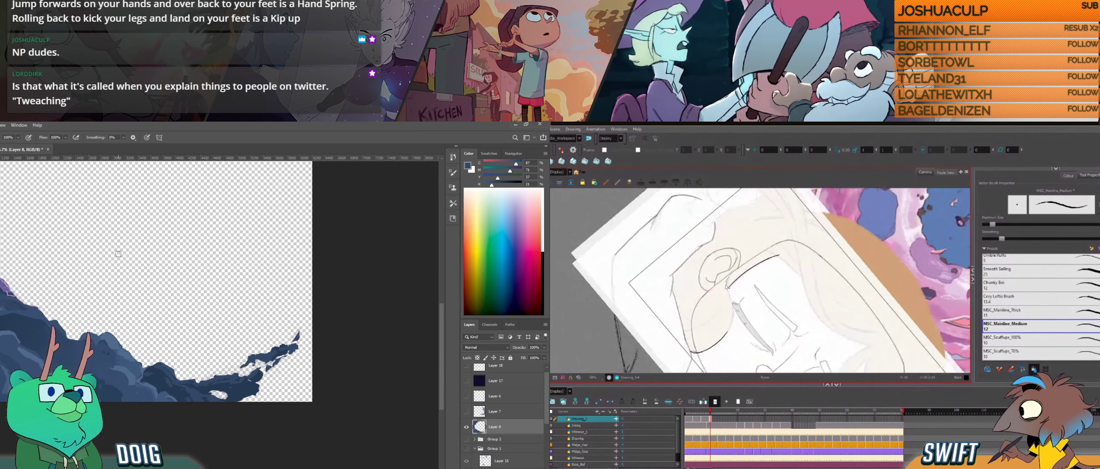
- Sample a blue from the lower rocks, move to the upper rock mass, and save the Photoshop document
{"action": "left_click_drag", "start_coordinate": [105, 312], "coordinate": [113, 328]}
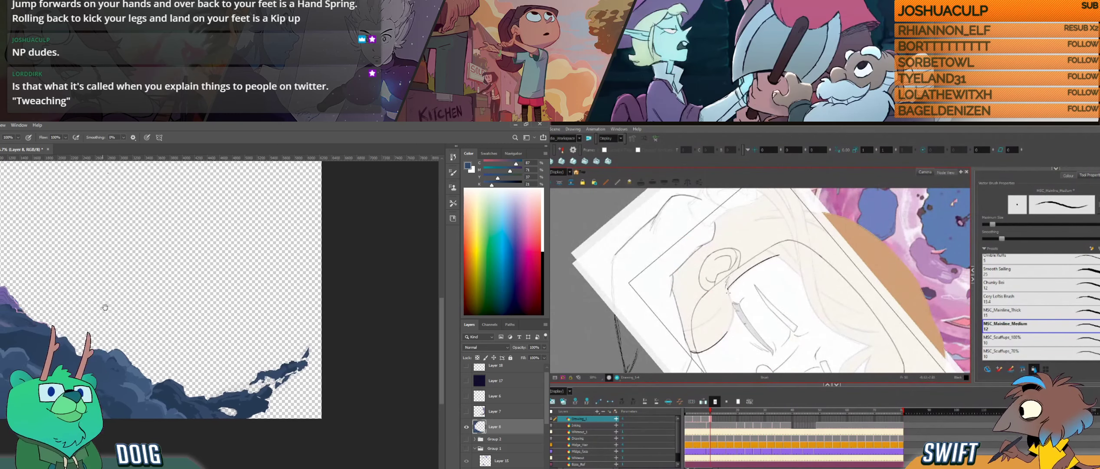
{"action": "key", "text": "i"}
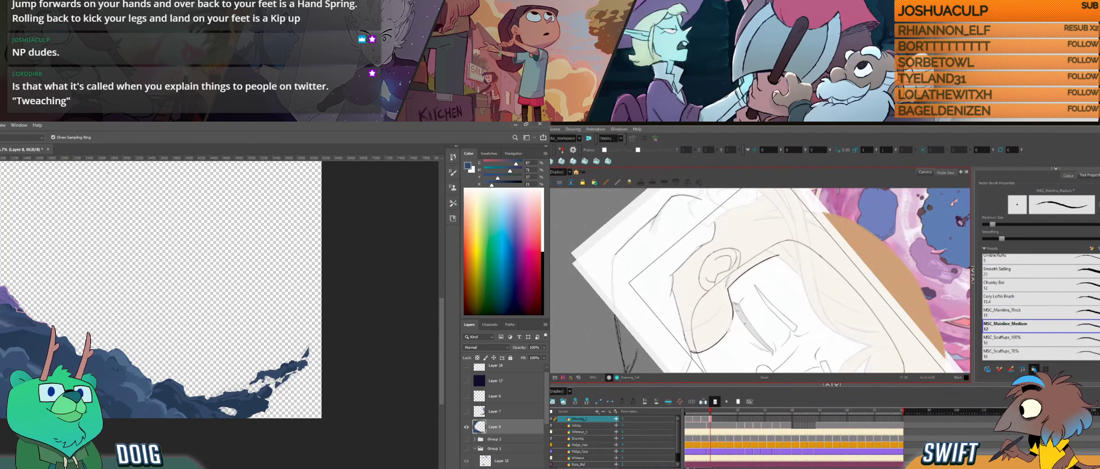
{"action": "key", "text": "b"}
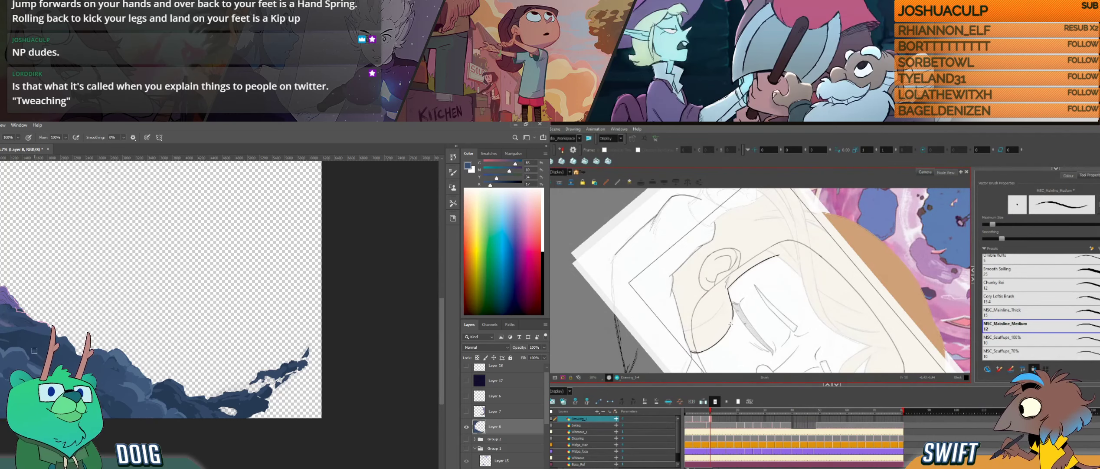
{"action": "left_click_drag", "start_coordinate": [62, 237], "coordinate": [49, 332]}
{"action": "key", "text": "ctrl+s"}
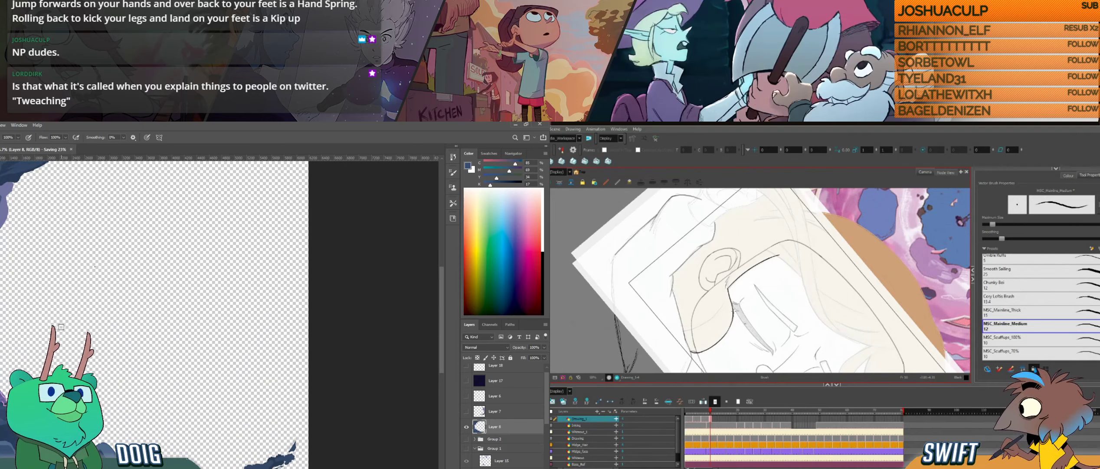
- Rotate and shift the drawing view in Harmony to check the side hair against the face
{"action": "left_click_drag", "start_coordinate": [739, 337], "coordinate": [777, 338]}
{"action": "left_click_drag", "start_coordinate": [779, 337], "coordinate": [788, 317]}
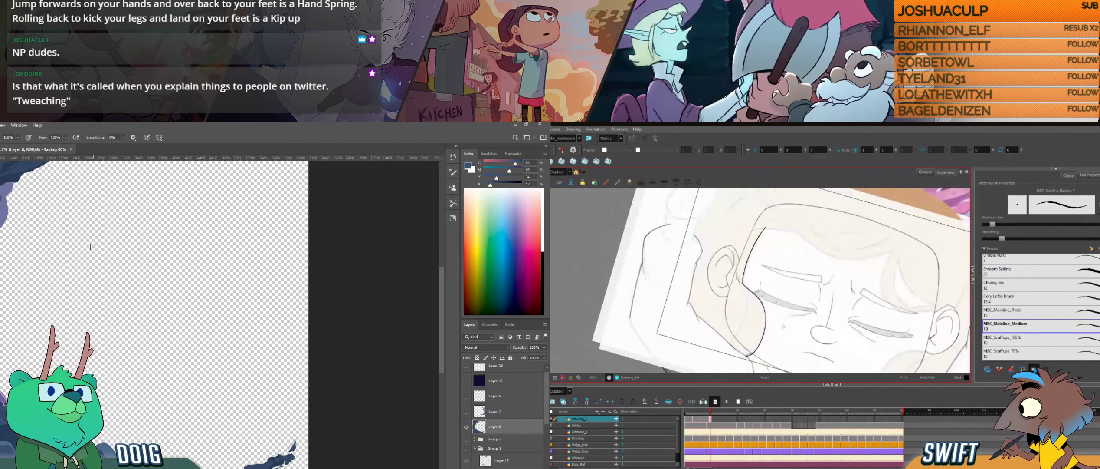
{"action": "key", "text": "space"}
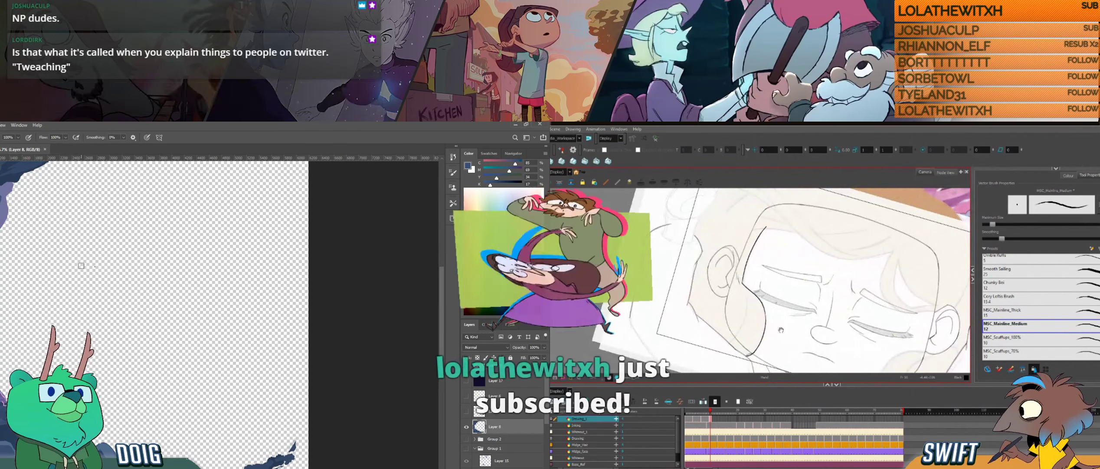
{"action": "left_click_drag", "start_coordinate": [783, 328], "coordinate": [787, 312]}
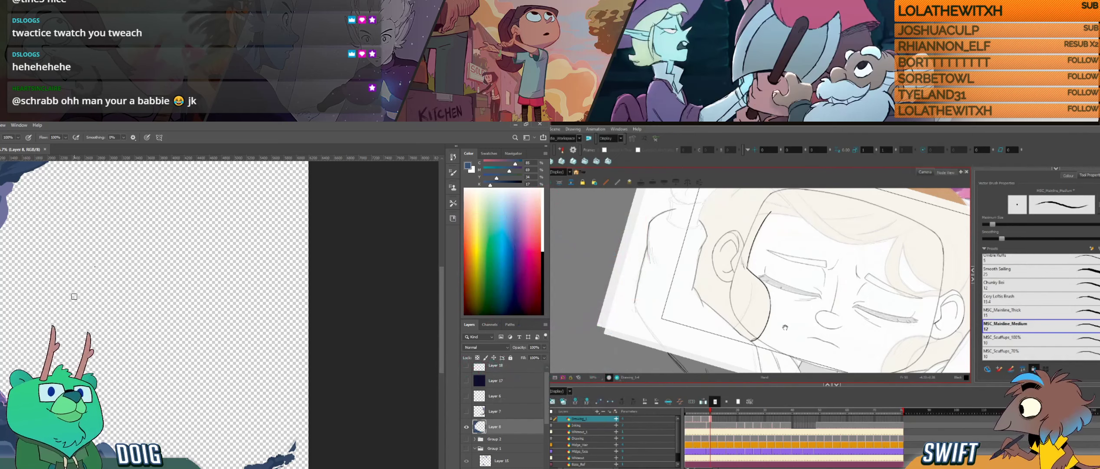
- Undo the last side-hair stroke in Harmony and redraw the hair line running from the ear down to the cheek
{"action": "left_click_drag", "start_coordinate": [789, 325], "coordinate": [779, 360]}
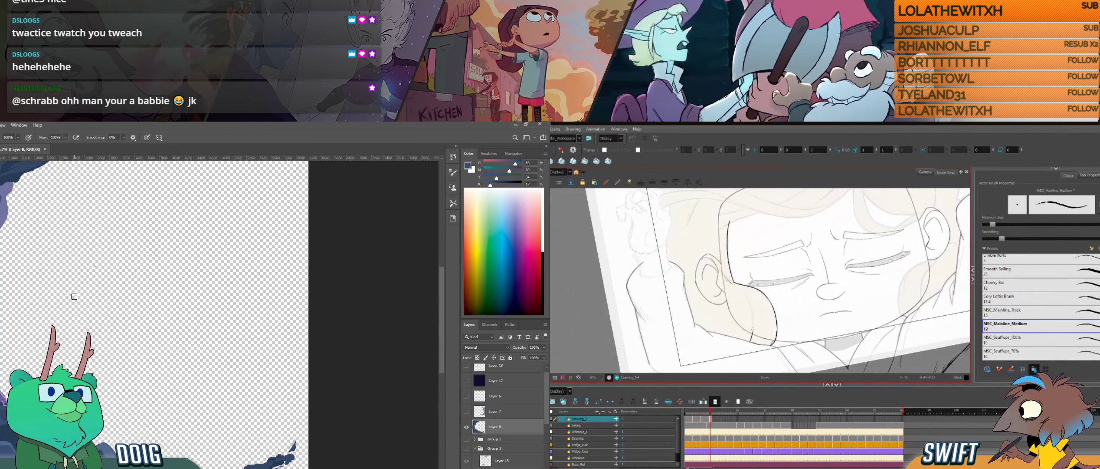
{"action": "left_click_drag", "start_coordinate": [781, 301], "coordinate": [732, 287]}
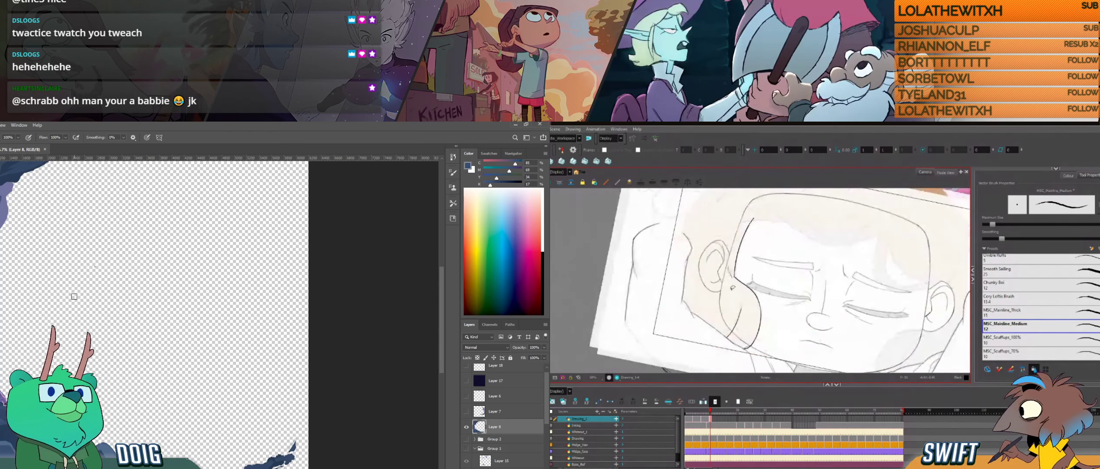
{"action": "key", "text": "ctrl+z"}
{"action": "mouse_move", "coordinate": [727, 338]}
{"action": "left_mouse_down"}
{"action": "mouse_move", "coordinate": [741, 309]}
{"action": "mouse_move", "coordinate": [750, 317]}
{"action": "left_mouse_up"}
{"action": "key", "text": "ctrl"}
{"action": "left_click", "coordinate": [763, 313]}
{"action": "left_click_drag", "start_coordinate": [737, 265], "coordinate": [741, 291]}
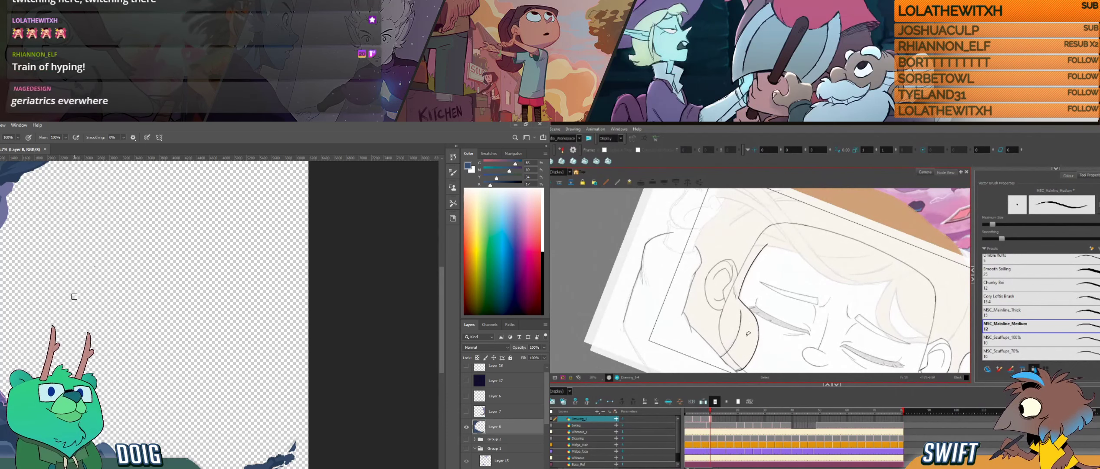
- Delete the short stray stroke inside the side hair beside the ear and rework the hair line down to the jaw
{"action": "left_click_drag", "start_coordinate": [747, 317], "coordinate": [755, 293]}
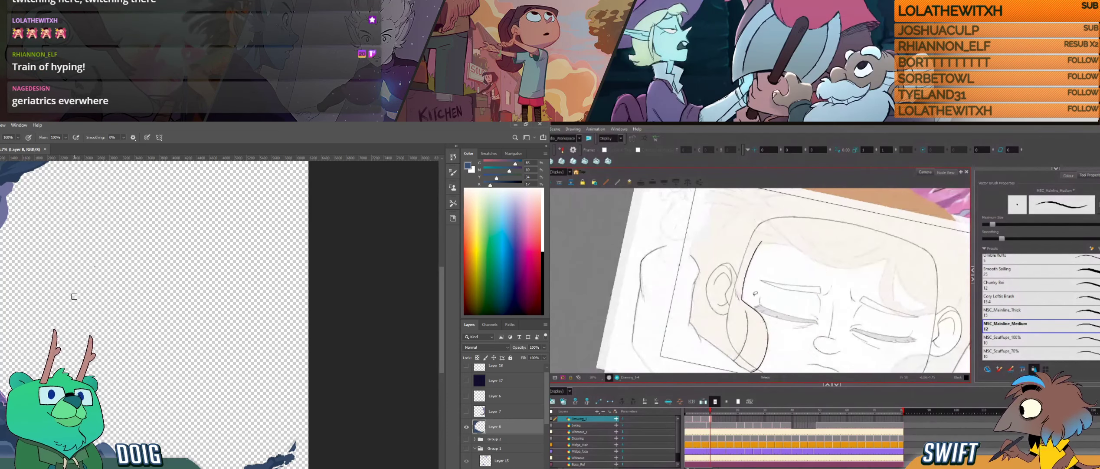
{"action": "left_click", "coordinate": [745, 320], "text": "ctrl"}
{"action": "left_click", "coordinate": [746, 320], "text": "ctrl"}
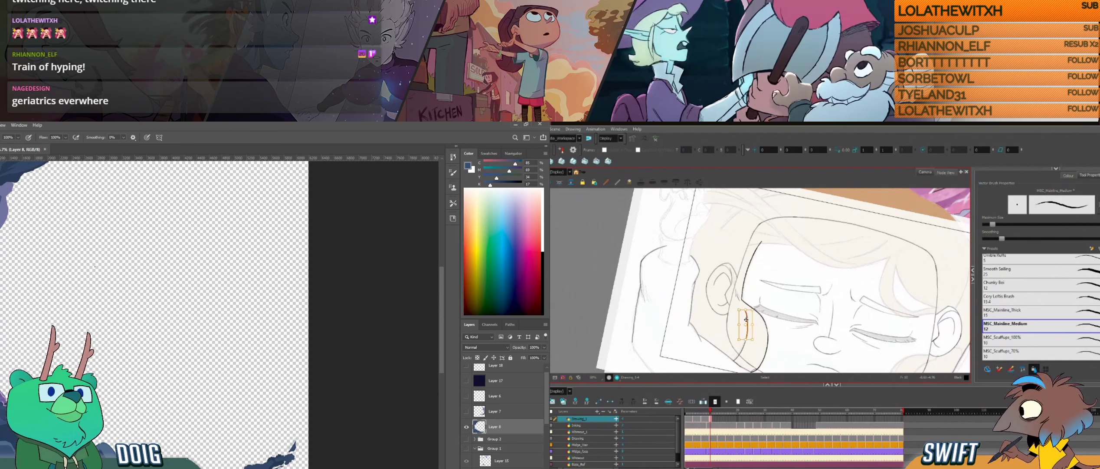
{"action": "key", "text": "Delete"}
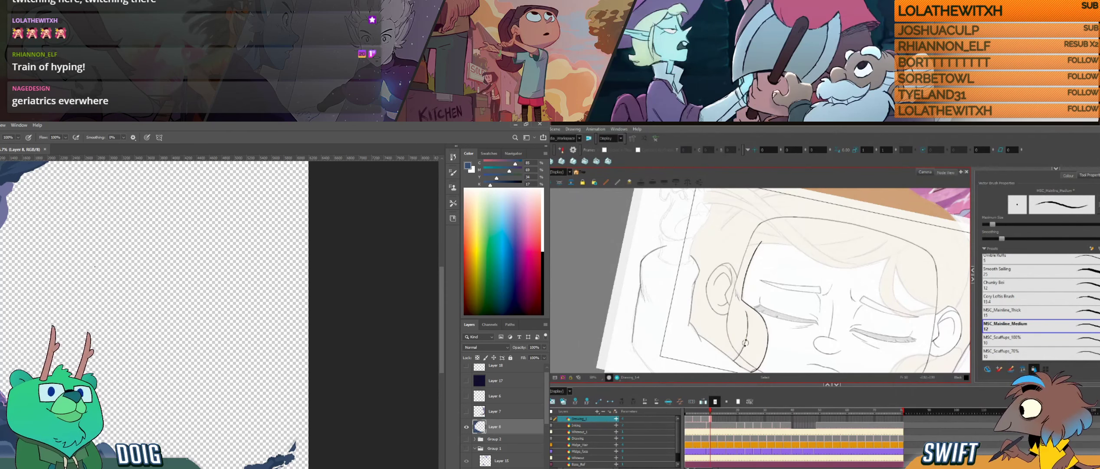
{"action": "left_click_drag", "start_coordinate": [745, 342], "coordinate": [757, 342]}
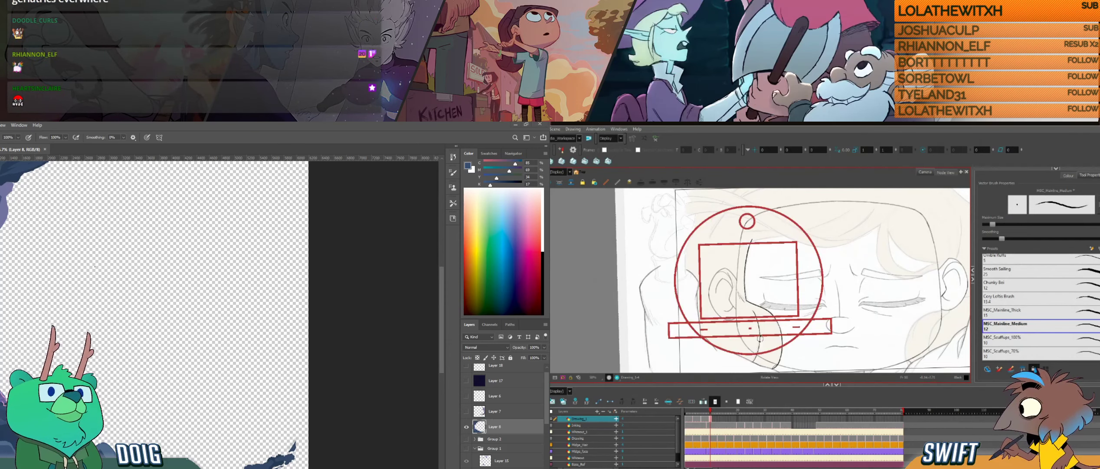
{"action": "left_click_drag", "start_coordinate": [762, 342], "coordinate": [768, 344]}
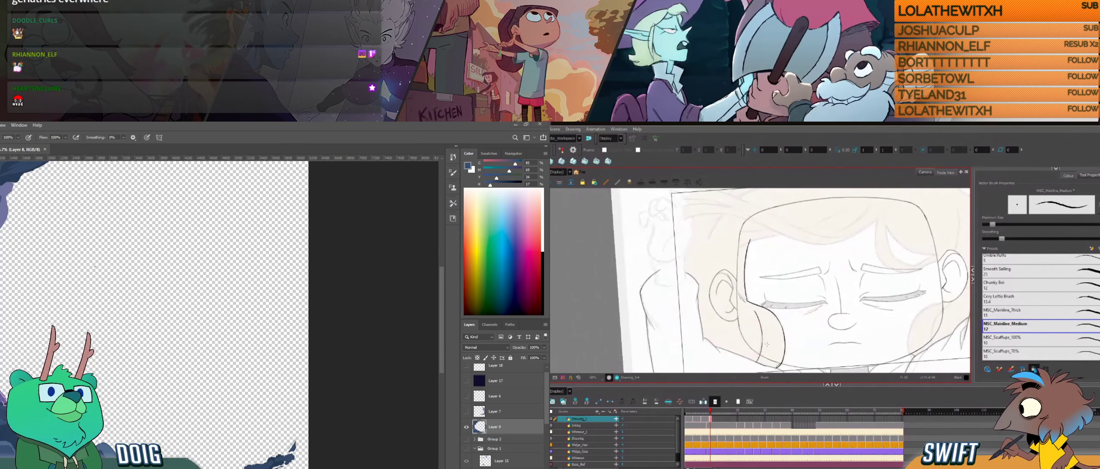
- Flip between the current and neighbouring drawings in Harmony to compare the side hair, and shift the cave canvas view in Photoshop
{"action": "key", "text": "f"}
{"action": "key", "text": "g"}
{"action": "key", "text": "f"}
{"action": "key", "text": "g"}
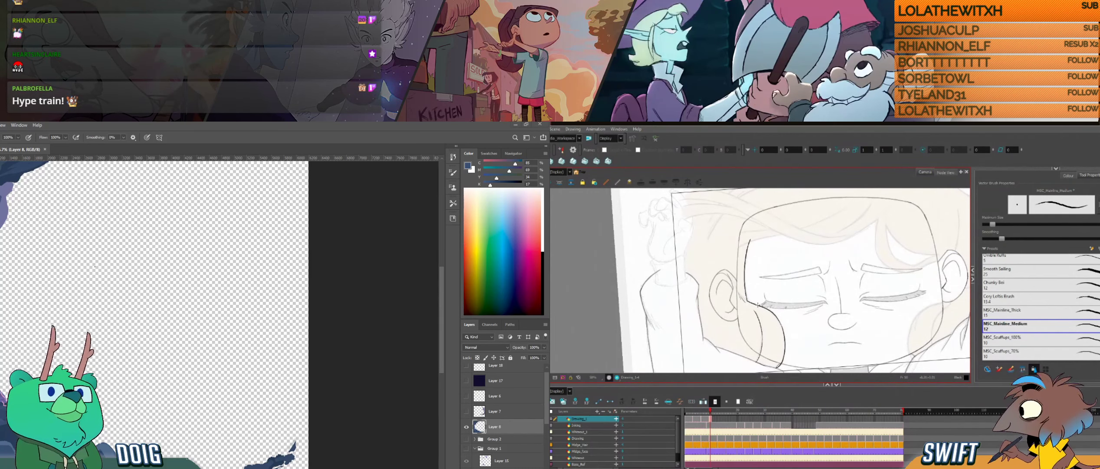
{"action": "key", "text": "f"}
{"action": "key", "text": "g"}
{"action": "key", "text": "f"}
{"action": "left_click_drag", "start_coordinate": [155, 354], "coordinate": [151, 327]}
{"action": "key", "text": "g"}
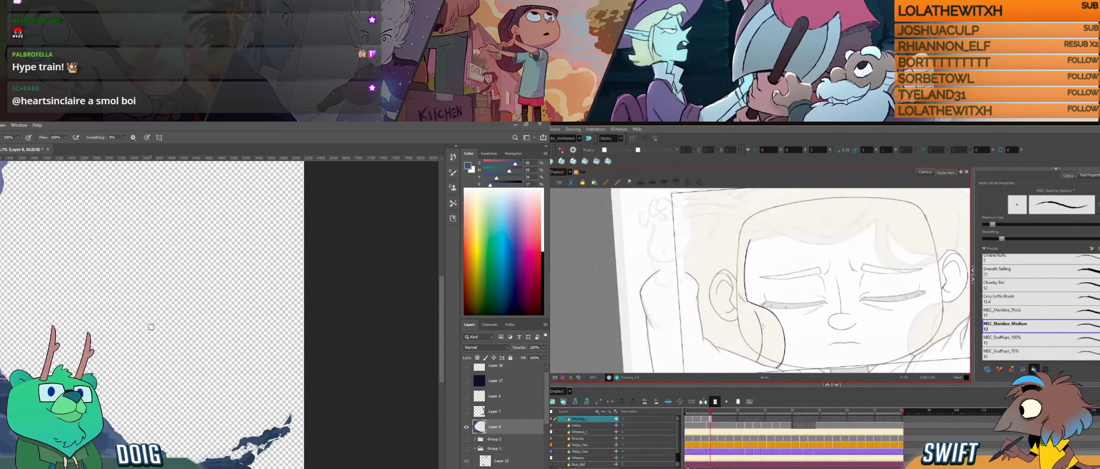
- Select and adjust the inner side-hair line below the ear in Harmony, and bring the whole cave canvas into view in Photoshop
{"action": "left_click_drag", "start_coordinate": [766, 327], "coordinate": [756, 330]}
{"action": "key", "text": "ctrl+minus"}
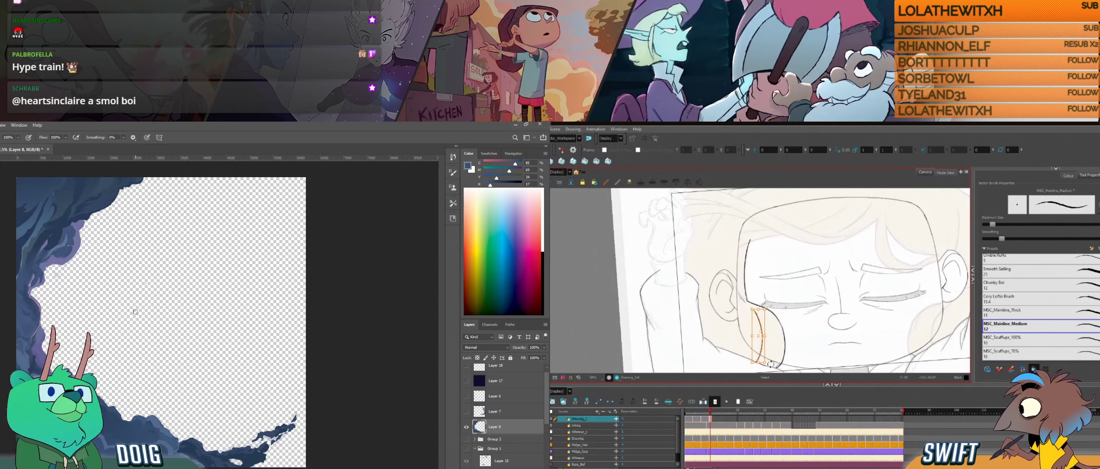
{"action": "left_click", "coordinate": [776, 345]}
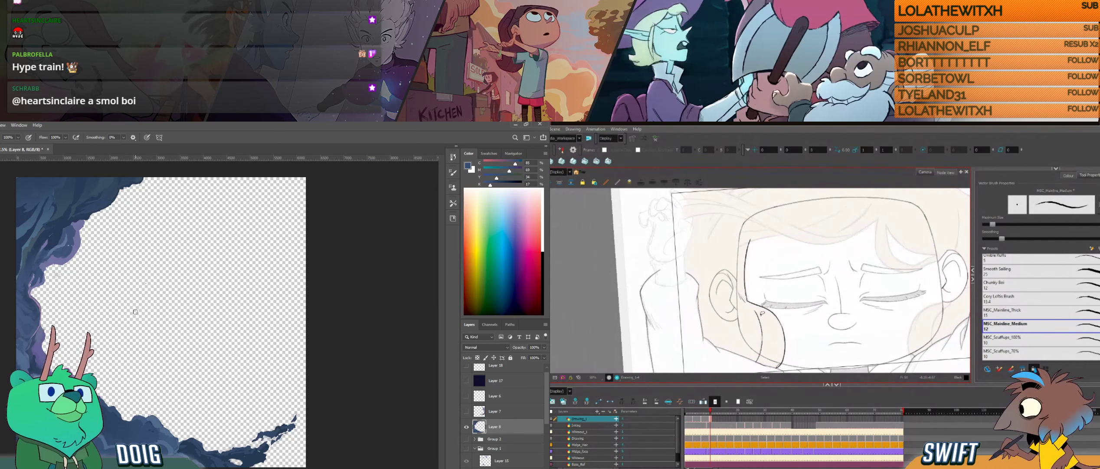
{"action": "left_click_drag", "start_coordinate": [753, 309], "coordinate": [755, 311]}
{"action": "key", "text": "alt+b"}
- Flip repeatedly between the current and neighbouring drawings to examine how the side hair and face outline move
{"action": "key", "text": "f"}
{"action": "key", "text": "f"}
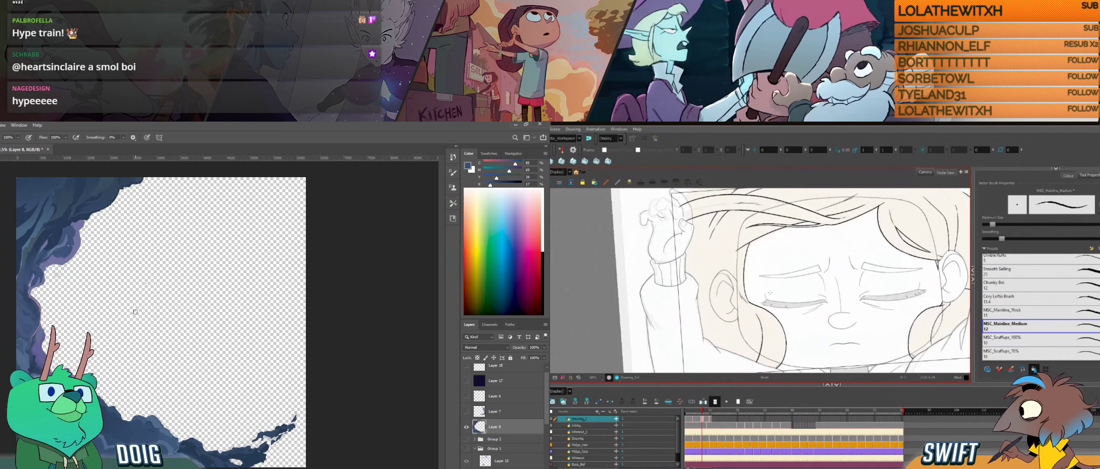
{"action": "key", "text": "g"}
{"action": "key", "text": "f"}
{"action": "key", "text": "g"}
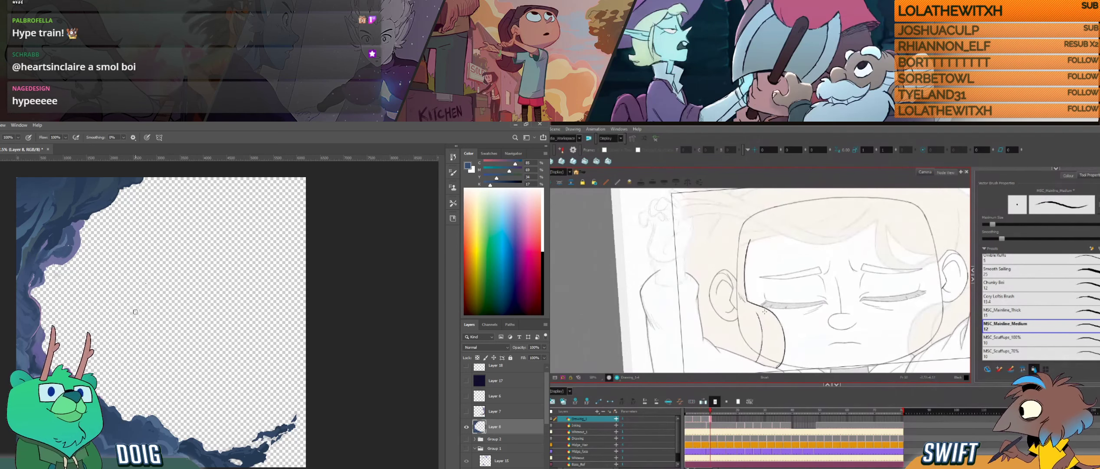
{"action": "key", "text": "f"}
{"action": "key", "text": "g"}
{"action": "key", "text": "f"}
{"action": "key", "text": "g"}
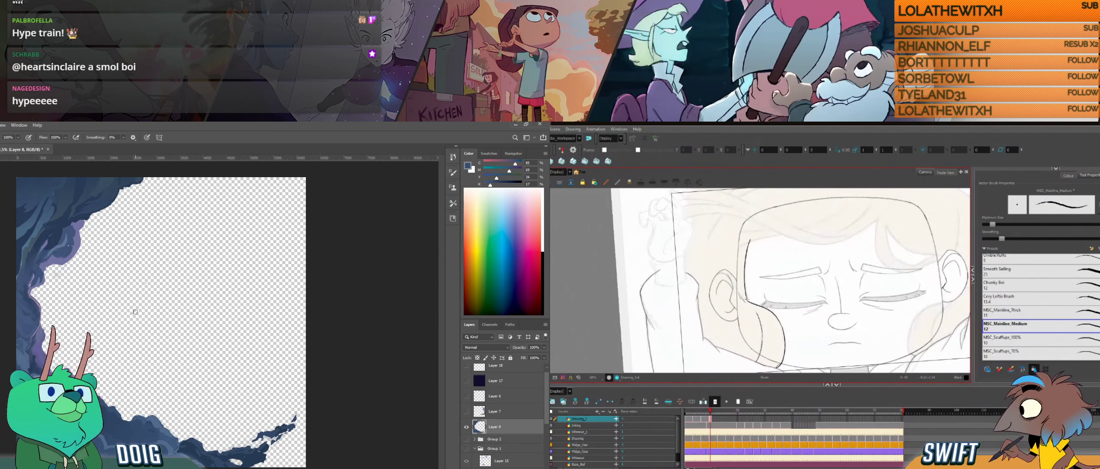
{"action": "key", "text": "f"}
{"action": "key", "text": "g"}
{"action": "key", "text": "f"}
{"action": "key", "text": "g"}
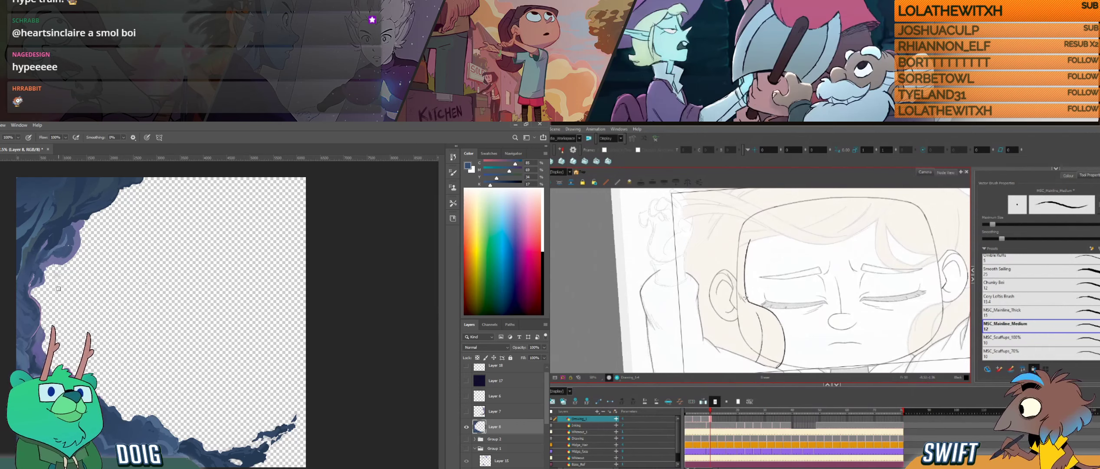
{"action": "key", "text": "f"}
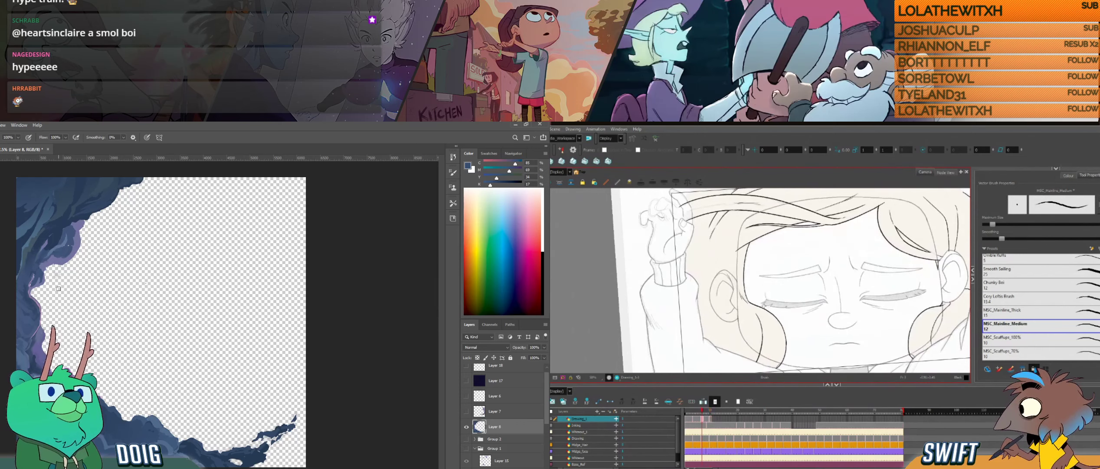
{"action": "key", "text": "g"}
{"action": "key", "text": "f"}
{"action": "key", "text": "g"}
{"action": "key", "text": "f"}
{"action": "key", "text": "g"}
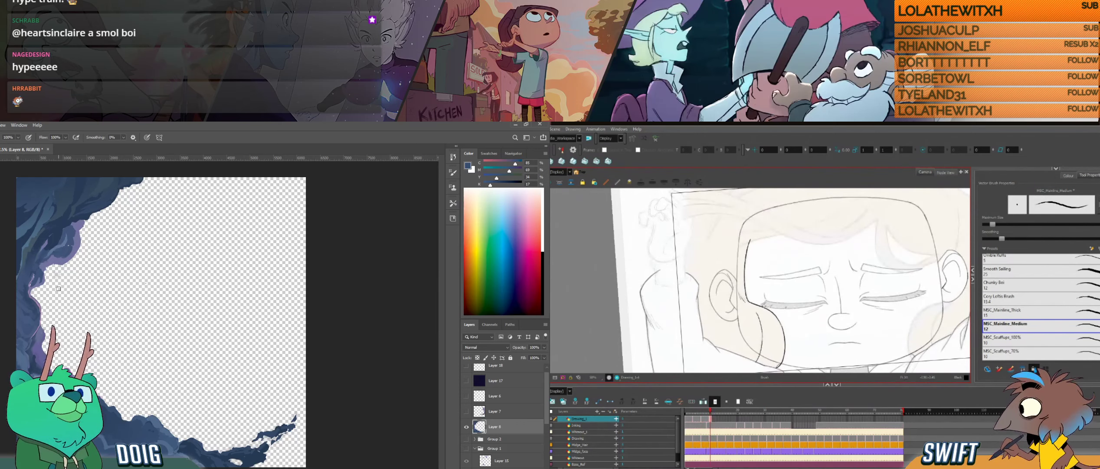
{"action": "key", "text": "f"}
{"action": "key", "text": "g"}
{"action": "key", "text": "f"}
{"action": "key", "text": "g"}
{"action": "key", "text": "f"}
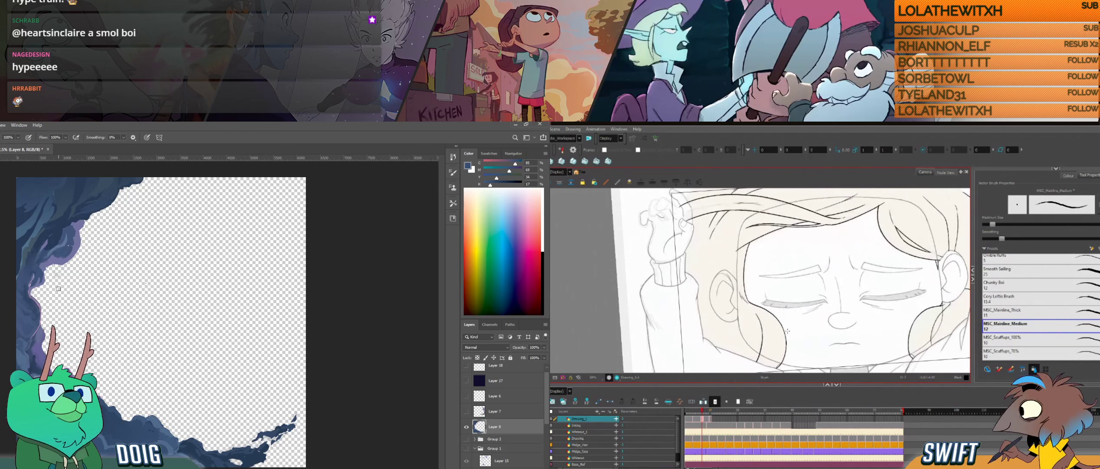
{"action": "key", "text": "g"}
{"action": "key", "text": "f"}
{"action": "key", "text": "g"}
{"action": "key", "text": "f"}
{"action": "key", "text": "g"}
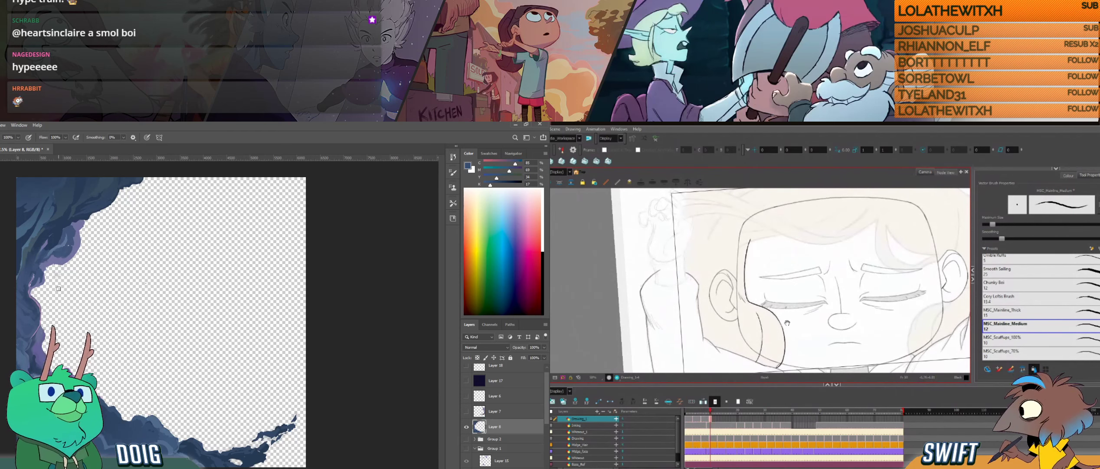
{"action": "left_click_drag", "start_coordinate": [787, 322], "coordinate": [789, 310]}
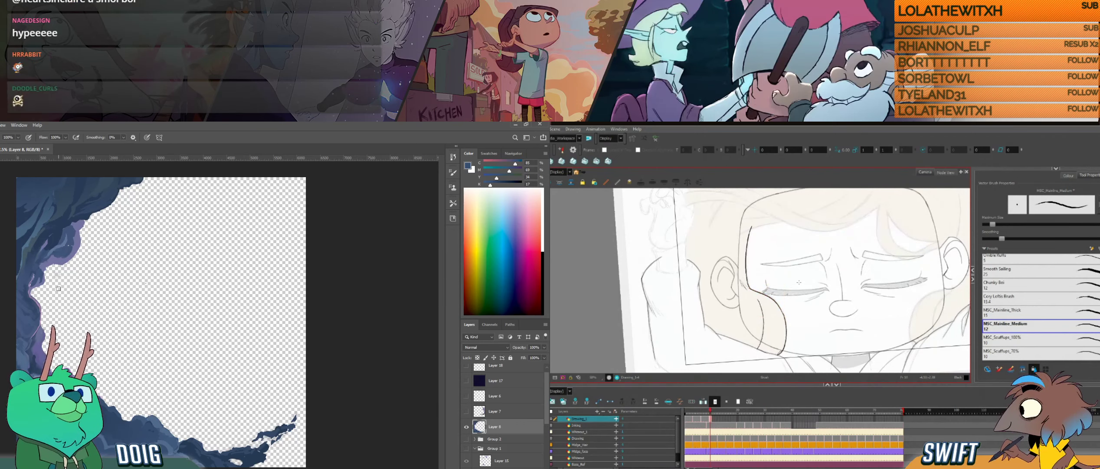
{"action": "key", "text": "alt+s"}
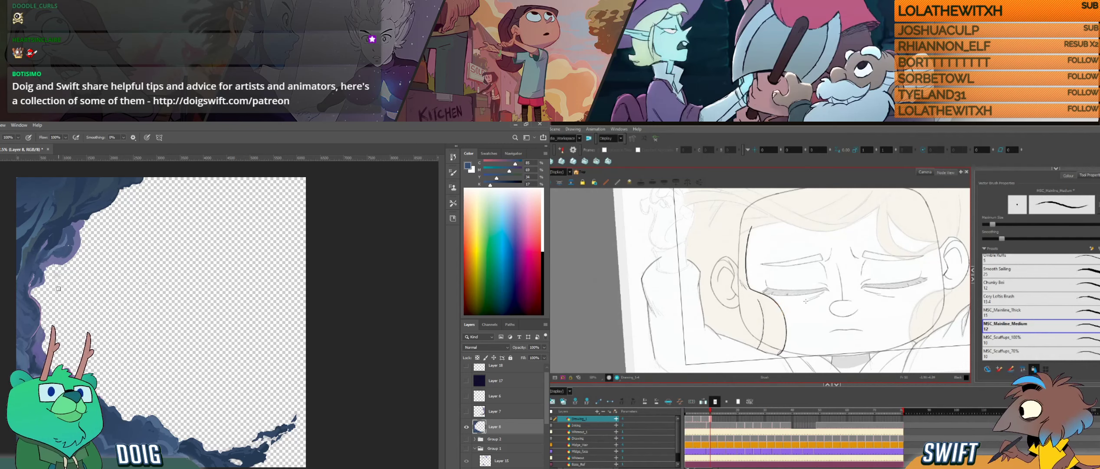
{"action": "key", "text": "f"}
{"action": "key", "text": "g"}
{"action": "key", "text": "f"}
{"action": "key", "text": "g"}
{"action": "key", "text": "f"}
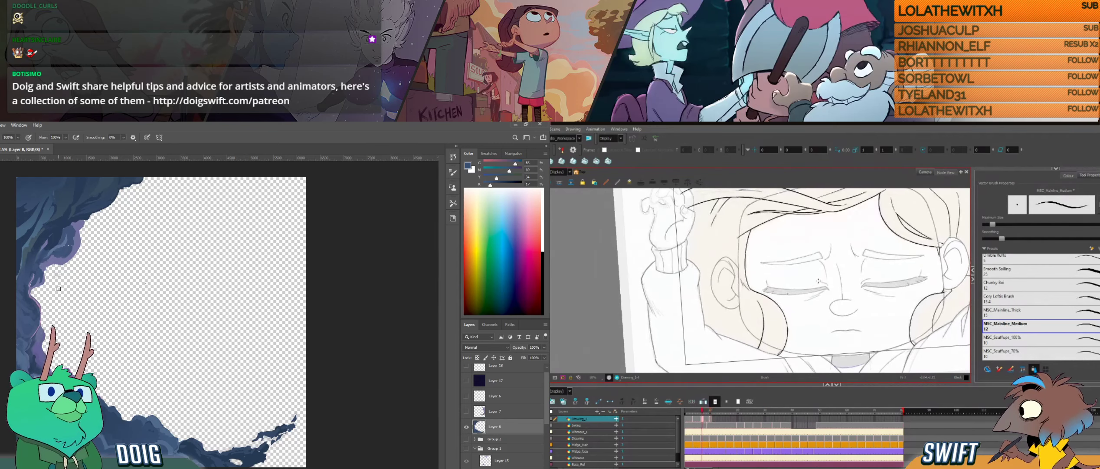
{"action": "key", "text": "g"}
- Compare the upper hairline above the forehead with the neighbouring drawing
{"action": "mouse_move", "coordinate": [814, 298]}
{"action": "left_mouse_down"}
{"action": "mouse_move", "coordinate": [805, 337]}
{"action": "mouse_move", "coordinate": [816, 350]}
{"action": "left_mouse_up"}
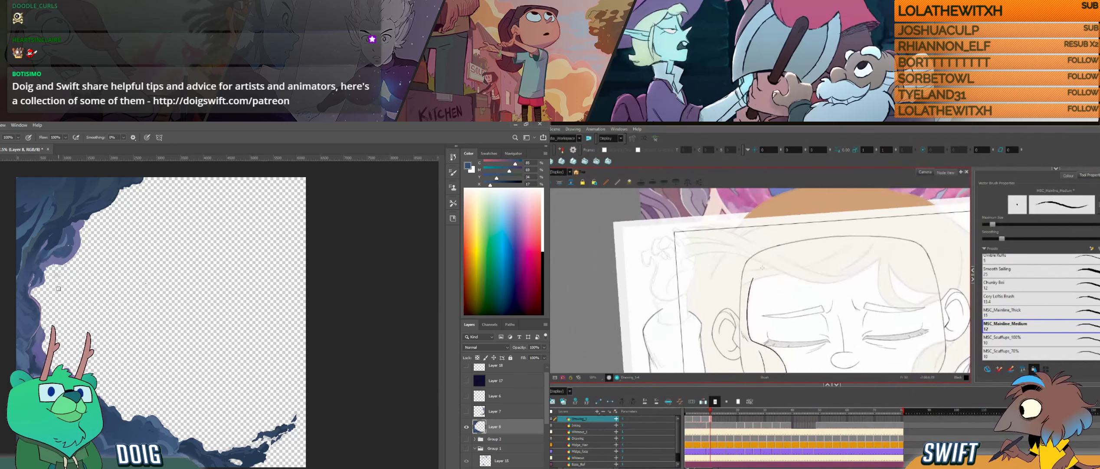
{"action": "left_click_drag", "start_coordinate": [762, 267], "coordinate": [764, 300]}
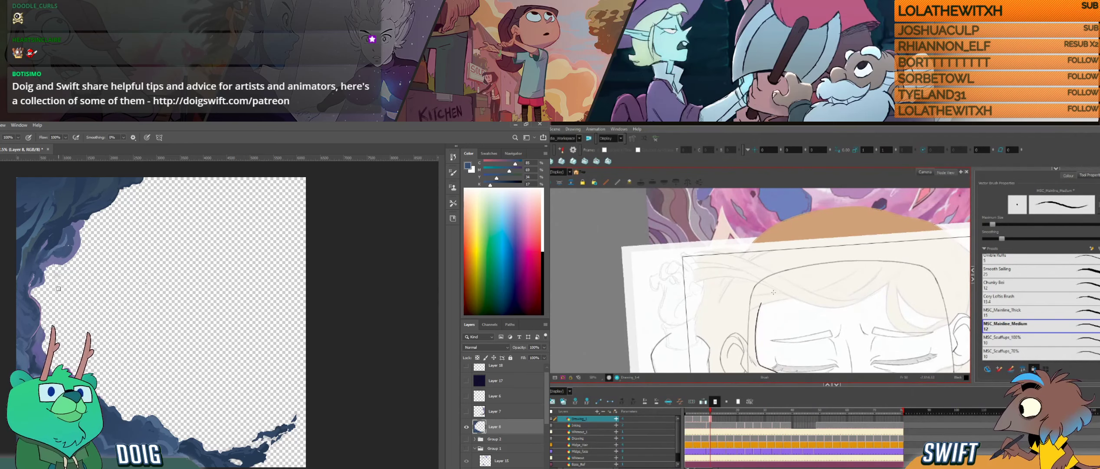
{"action": "key", "text": "f"}
{"action": "key", "text": "g"}
{"action": "key", "text": "f"}
{"action": "key", "text": "g"}
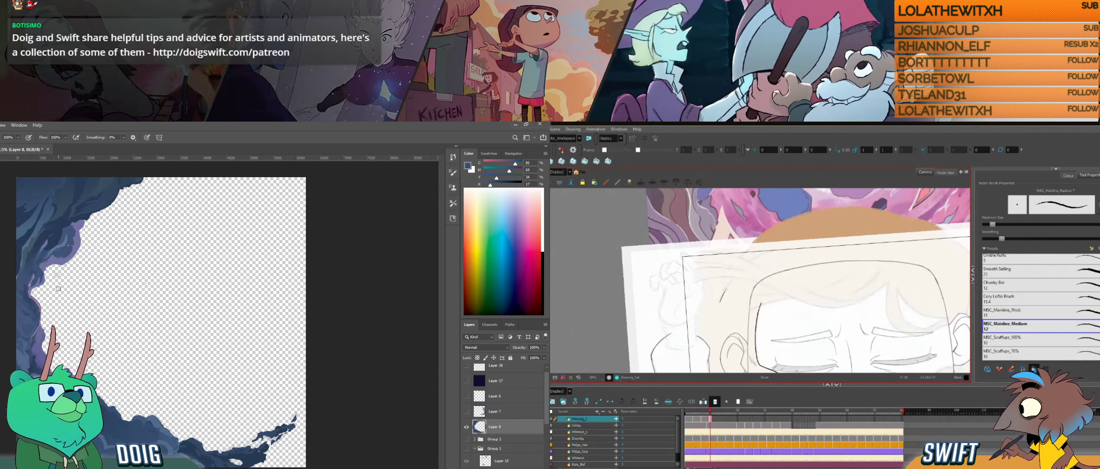
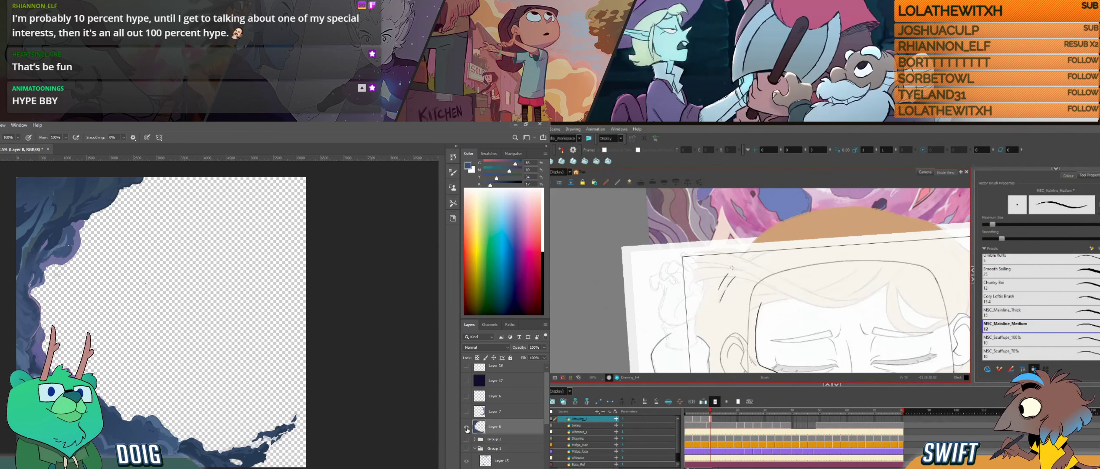
- Hide Layer 8, show and select Layer 7, and sample a brown from its rock ledge as the paint colour
{"action": "left_click", "coordinate": [467, 427]}
{"action": "left_click", "coordinate": [466, 411]}
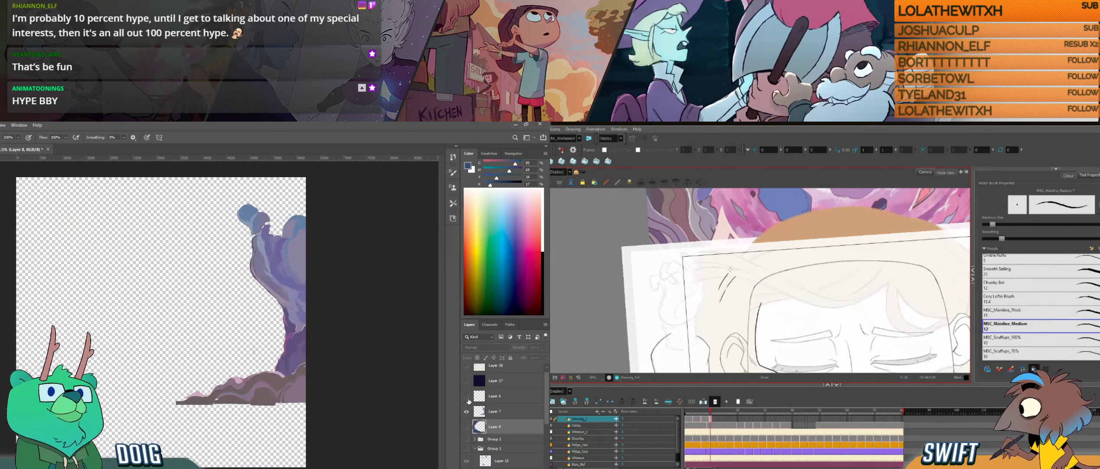
{"action": "key", "text": "g"}
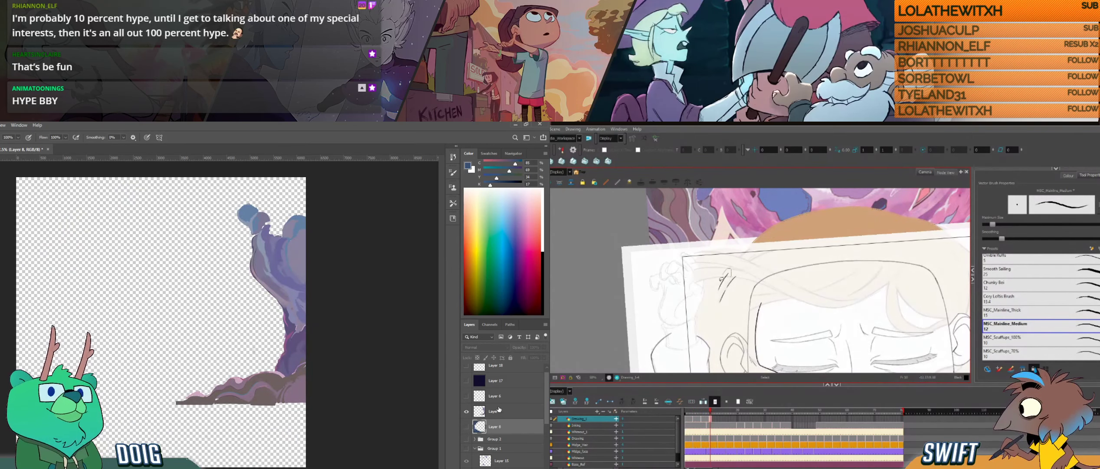
{"action": "key", "text": "i"}
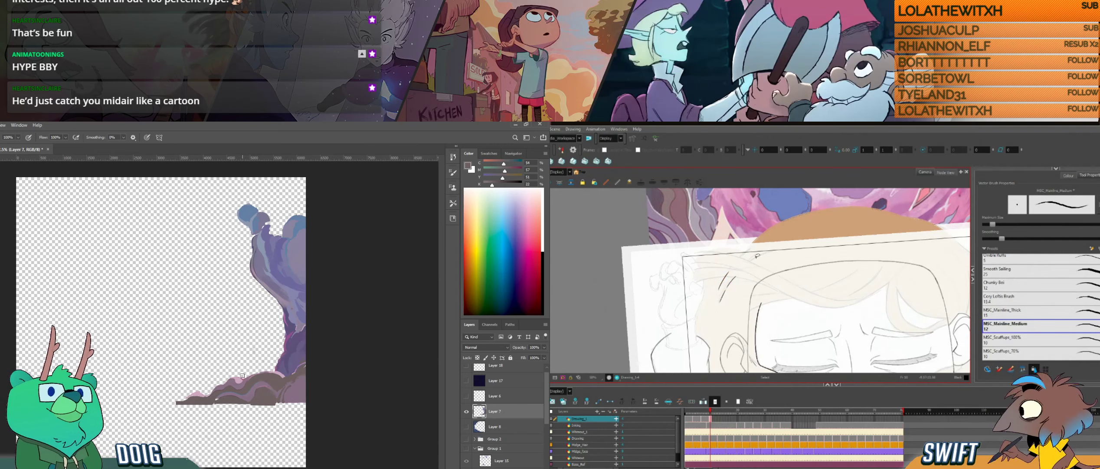
- Fill out the rock mass below the ledge in brown on Layer 7 and ink a curved hair strand over the girl's forehead
{"action": "left_click_drag", "start_coordinate": [780, 272], "coordinate": [699, 260]}
{"action": "mouse_move", "coordinate": [807, 290]}
{"action": "left_mouse_down"}
{"action": "mouse_move", "coordinate": [741, 272]}
{"action": "mouse_move", "coordinate": [751, 266]}
{"action": "left_mouse_up"}
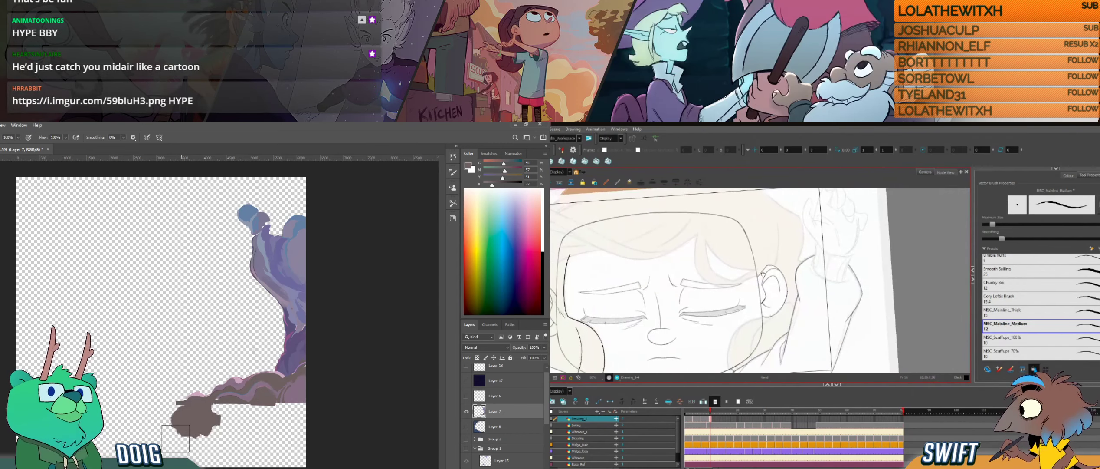
{"action": "mouse_move", "coordinate": [815, 273]}
{"action": "left_mouse_down"}
{"action": "mouse_move", "coordinate": [787, 263]}
{"action": "mouse_move", "coordinate": [774, 285]}
{"action": "mouse_move", "coordinate": [776, 272]}
{"action": "mouse_move", "coordinate": [751, 289]}
{"action": "left_mouse_up"}
{"action": "mouse_move", "coordinate": [739, 243]}
{"action": "left_mouse_down"}
{"action": "mouse_move", "coordinate": [788, 307]}
{"action": "mouse_move", "coordinate": [741, 318]}
{"action": "mouse_move", "coordinate": [766, 319]}
{"action": "mouse_move", "coordinate": [755, 330]}
{"action": "left_mouse_up"}
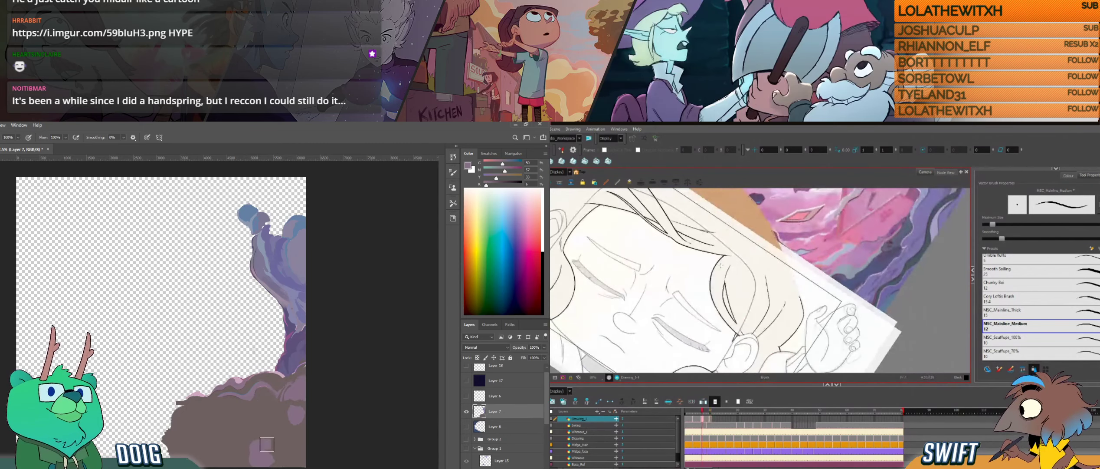
- Compare the neighbouring drawing and ink the hair lock's outer curve from the forehead toward the ear with MSC_Mainline_Medium
{"action": "key", "text": "."}
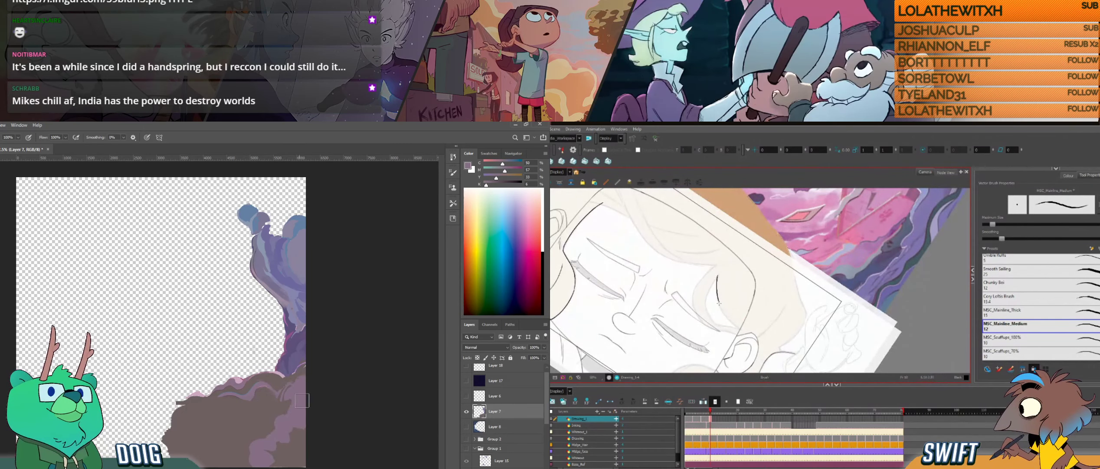
{"action": "key", "text": "space"}
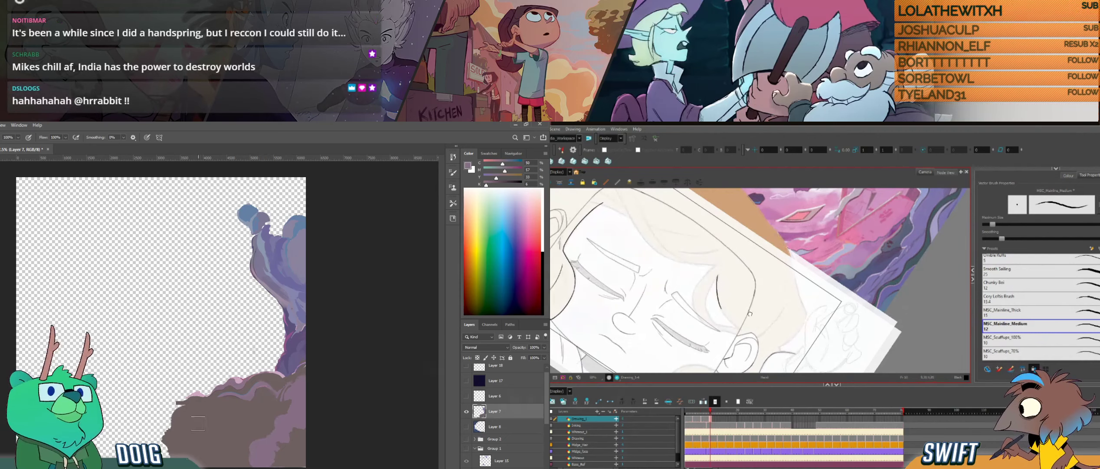
{"action": "mouse_move", "coordinate": [749, 313]}
{"action": "left_mouse_down"}
{"action": "mouse_move", "coordinate": [784, 326]}
{"action": "mouse_move", "coordinate": [724, 305]}
{"action": "mouse_move", "coordinate": [717, 325]}
{"action": "left_mouse_up"}
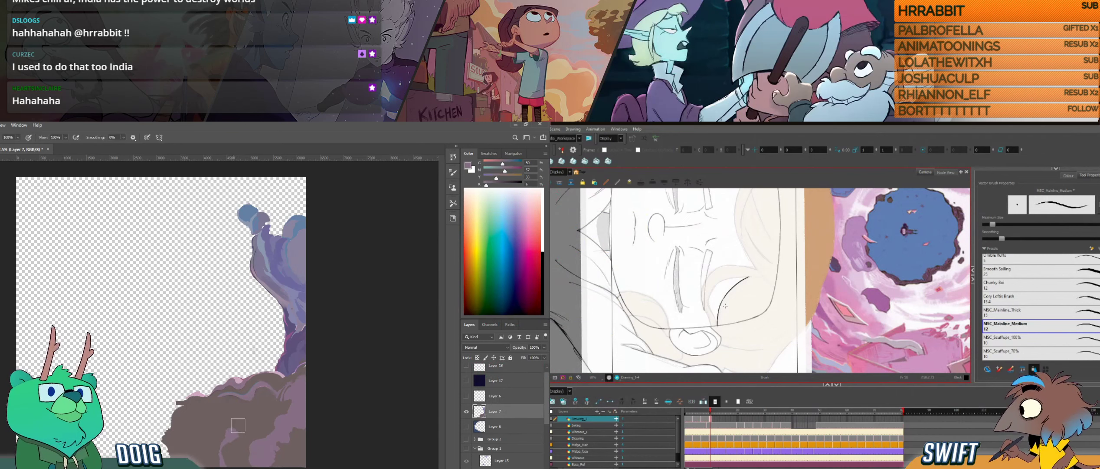
{"action": "key", "text": "i"}
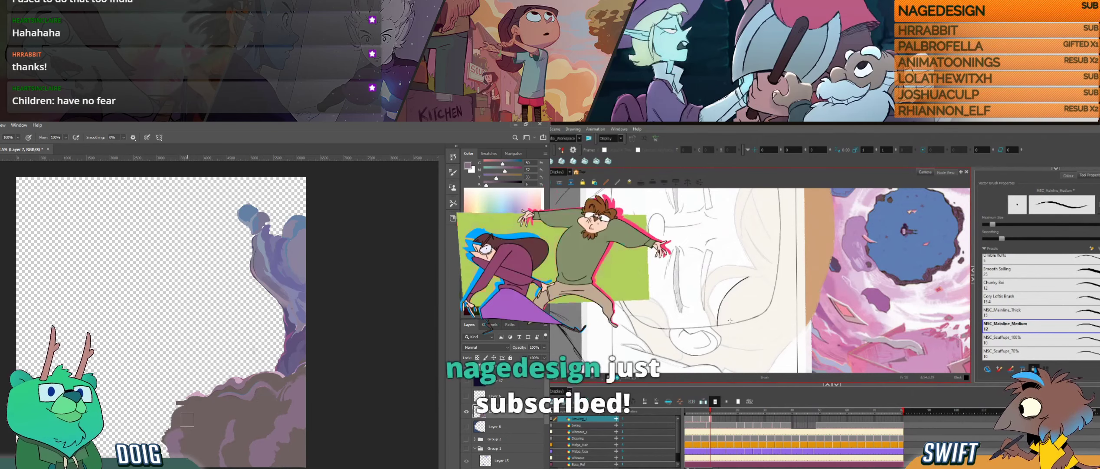
{"action": "left_click_drag", "start_coordinate": [731, 321], "coordinate": [754, 339]}
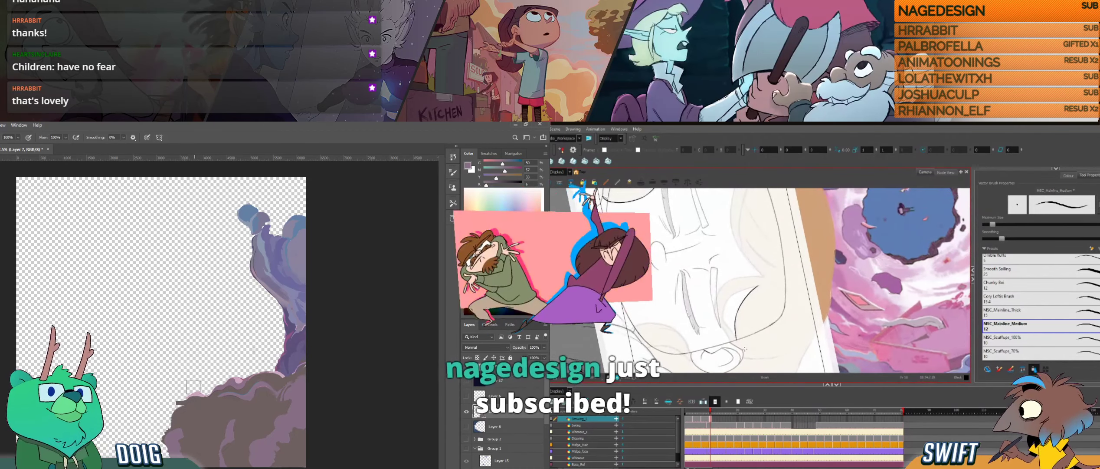
- Sample brown tones from the rock on Layer 7 and paint shading along its left side
{"action": "left_click", "coordinate": [187, 423], "text": "alt"}
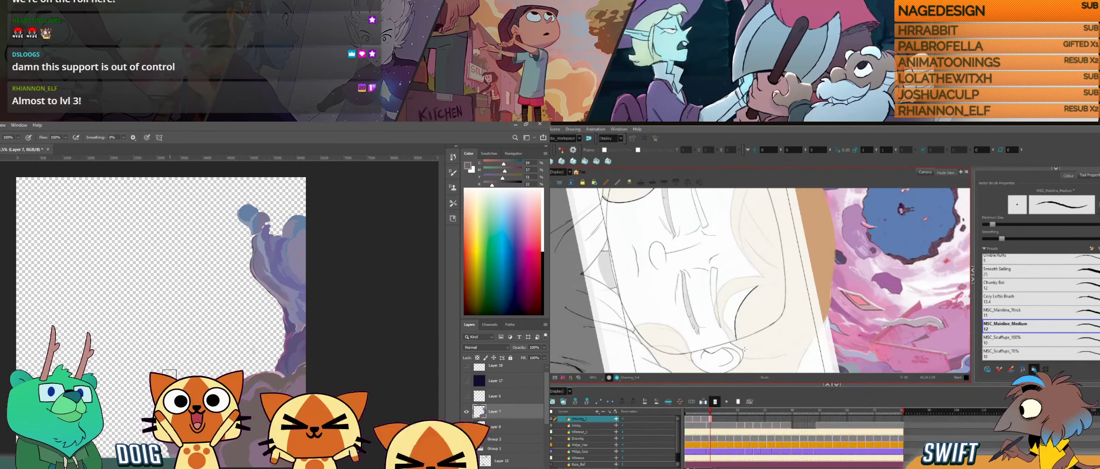
{"action": "key", "text": "i"}
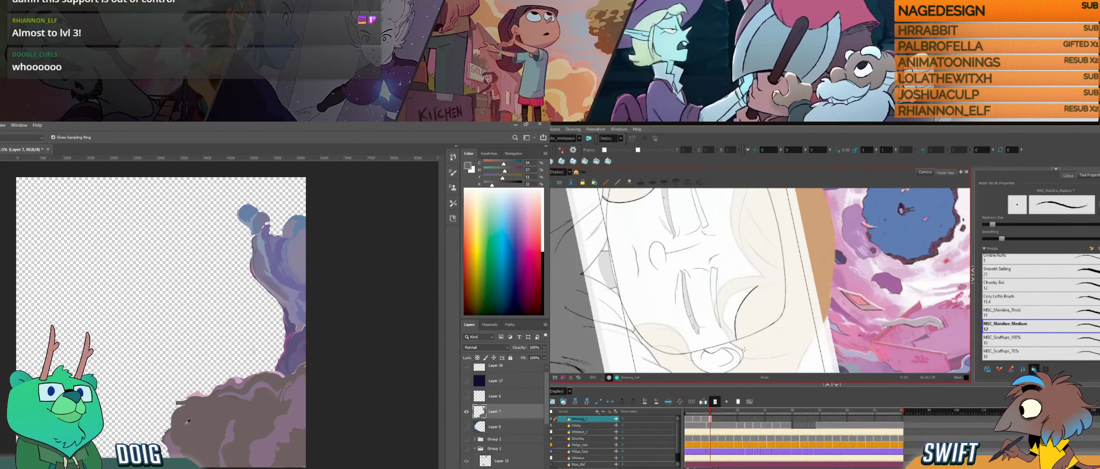
{"action": "left_click", "coordinate": [198, 433], "text": "alt"}
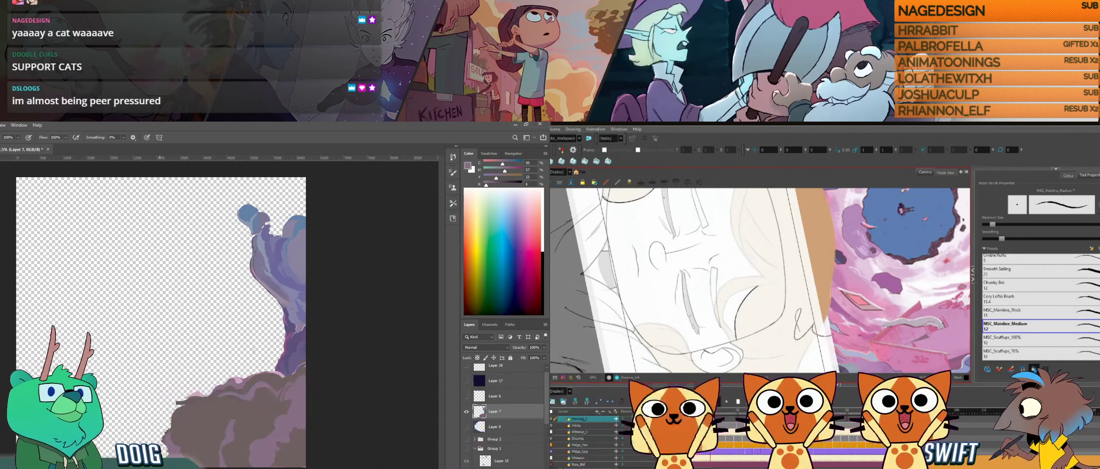
{"action": "key", "text": "e"}
{"action": "left_click_drag", "start_coordinate": [825, 266], "coordinate": [775, 215]}
{"action": "left_click", "coordinate": [209, 417], "text": "alt"}
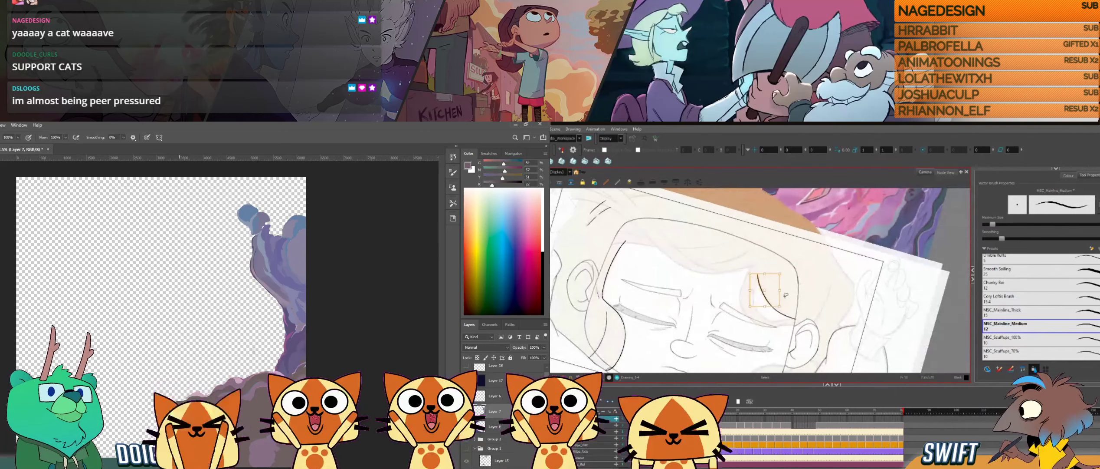
- Undo the last hair stroke, rework the lock's curve over the brow, and extend the rock's left edge with sampled brown
{"action": "mouse_move", "coordinate": [807, 300]}
{"action": "left_mouse_down"}
{"action": "mouse_move", "coordinate": [810, 282]}
{"action": "mouse_move", "coordinate": [790, 318]}
{"action": "mouse_move", "coordinate": [740, 320]}
{"action": "left_mouse_up"}
{"action": "key", "text": "ctrl+z"}
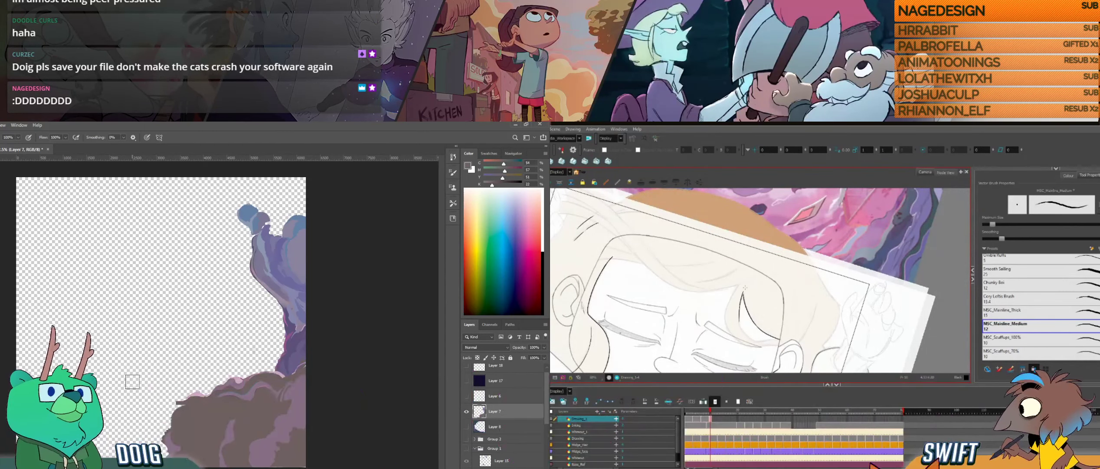
{"action": "left_click_drag", "start_coordinate": [744, 295], "coordinate": [740, 324]}
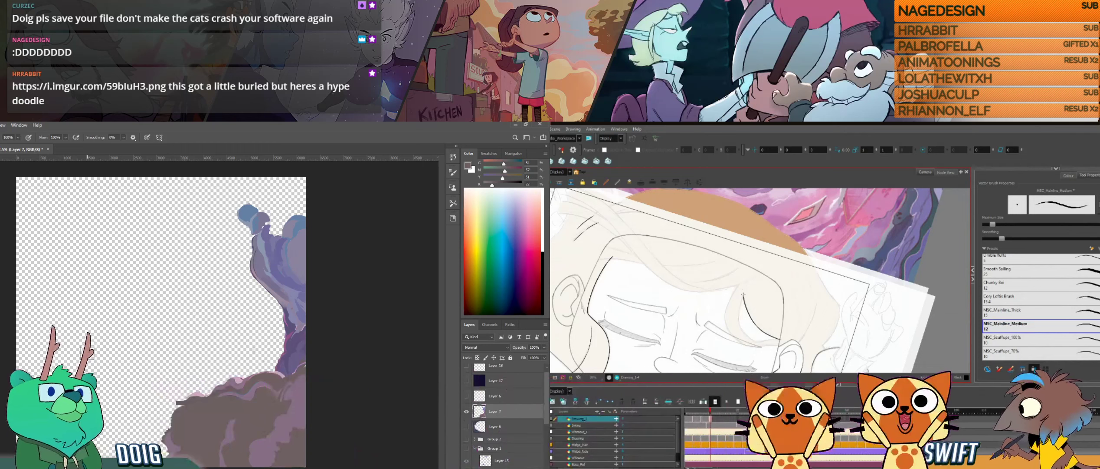
{"action": "key", "text": "alt"}
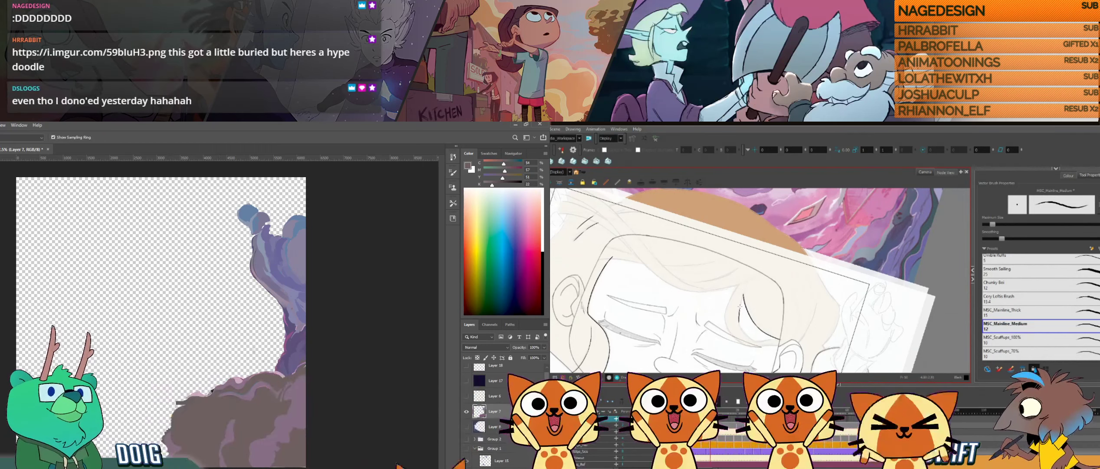
{"action": "mouse_move", "coordinate": [745, 290]}
{"action": "left_mouse_down"}
{"action": "mouse_move", "coordinate": [766, 243]}
{"action": "mouse_move", "coordinate": [781, 282]}
{"action": "left_mouse_up"}
{"action": "left_click_drag", "start_coordinate": [184, 405], "coordinate": [174, 407]}
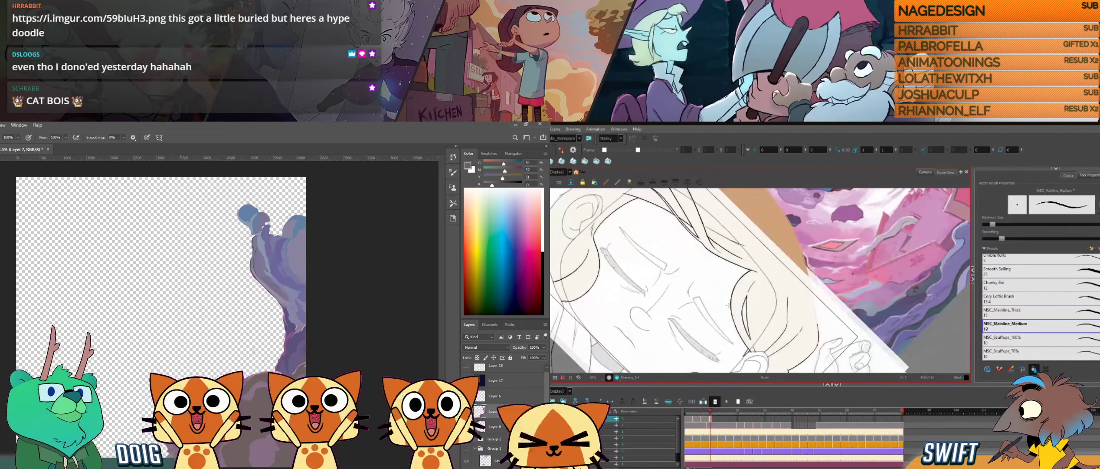
- Flip between drawings to compare the hair and ink the lock's second edge down to a tip near the ear
{"action": "left_click_drag", "start_coordinate": [725, 308], "coordinate": [728, 335]}
{"action": "key", "text": "f"}
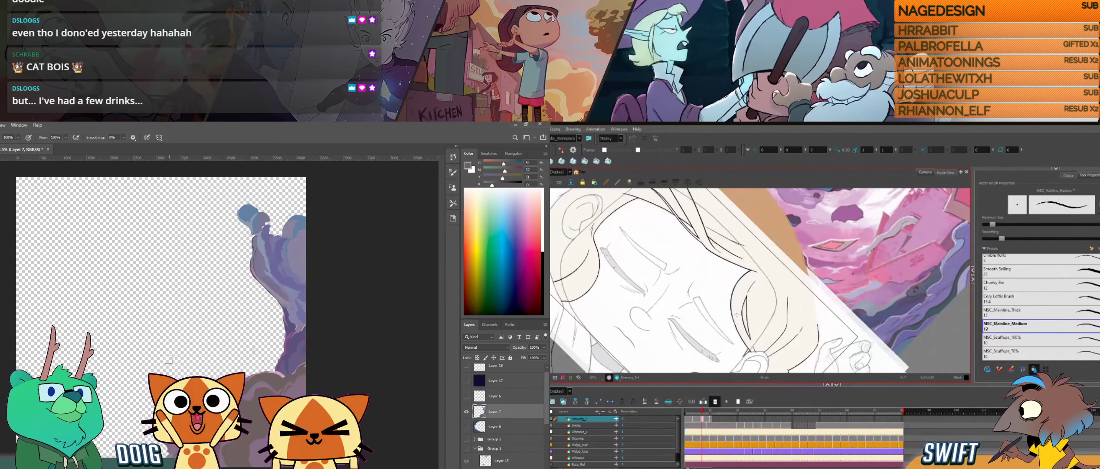
{"action": "key", "text": "g"}
{"action": "key", "text": "e"}
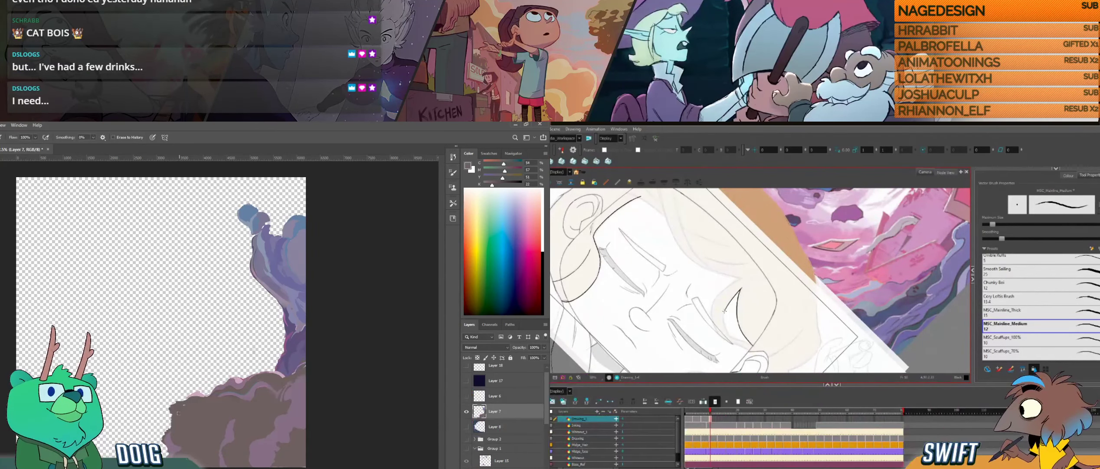
{"action": "mouse_move", "coordinate": [740, 288]}
{"action": "left_mouse_down"}
{"action": "mouse_move", "coordinate": [724, 320]}
{"action": "mouse_move", "coordinate": [730, 337]}
{"action": "left_mouse_up"}
{"action": "left_click_drag", "start_coordinate": [788, 233], "coordinate": [805, 298]}
{"action": "mouse_move", "coordinate": [719, 310]}
{"action": "left_mouse_down"}
{"action": "mouse_move", "coordinate": [732, 338]}
{"action": "mouse_move", "coordinate": [702, 319]}
{"action": "left_mouse_up"}
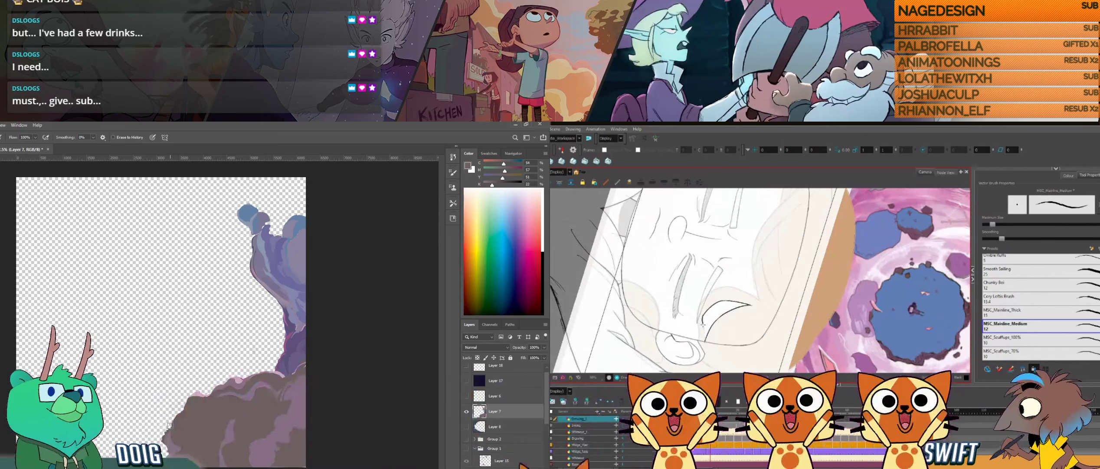
{"action": "left_click_drag", "start_coordinate": [705, 341], "coordinate": [702, 318]}
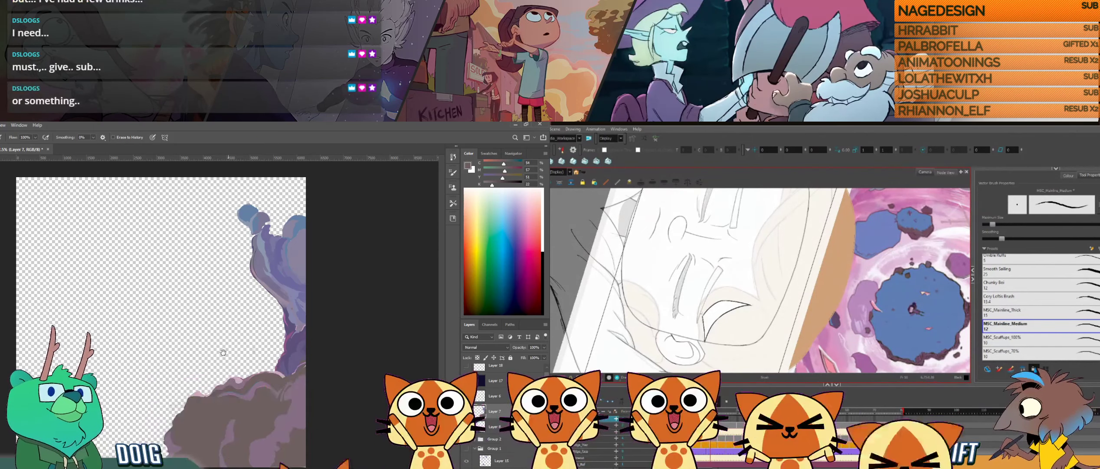
- Delete and redraw the short stroke at the hair lock's tip, and paint sampled tones onto the rock's lower part
{"action": "left_click", "coordinate": [230, 428], "text": "alt"}
{"action": "key", "text": "alt+b"}
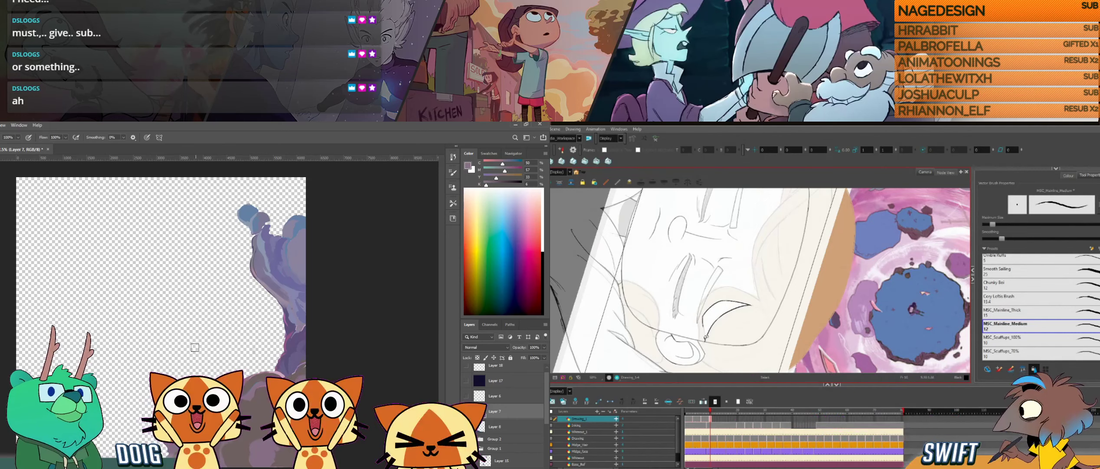
{"action": "key", "text": "alt"}
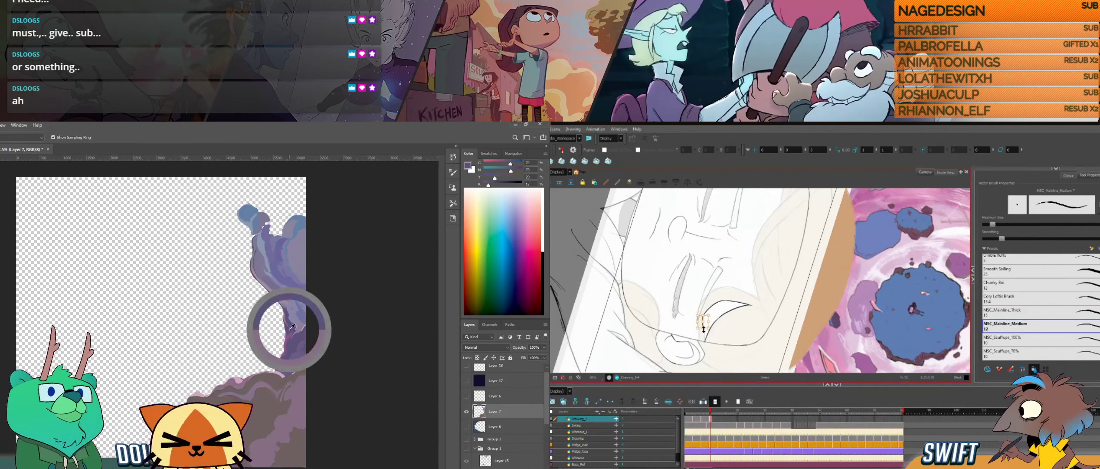
{"action": "key", "text": "Delete"}
{"action": "key", "text": "alt+b"}
{"action": "left_click_drag", "start_coordinate": [215, 440], "coordinate": [209, 463]}
{"action": "left_click_drag", "start_coordinate": [705, 341], "coordinate": [703, 316]}
{"action": "left_click", "coordinate": [220, 428], "text": "alt"}
{"action": "left_click_drag", "start_coordinate": [210, 440], "coordinate": [209, 464]}
- Ink further strokes along the hair lock's inner curve and sample a purple from the cliff above the rock
{"action": "mouse_move", "coordinate": [744, 345]}
{"action": "left_mouse_down"}
{"action": "mouse_move", "coordinate": [819, 273]}
{"action": "mouse_move", "coordinate": [822, 288]}
{"action": "left_mouse_up"}
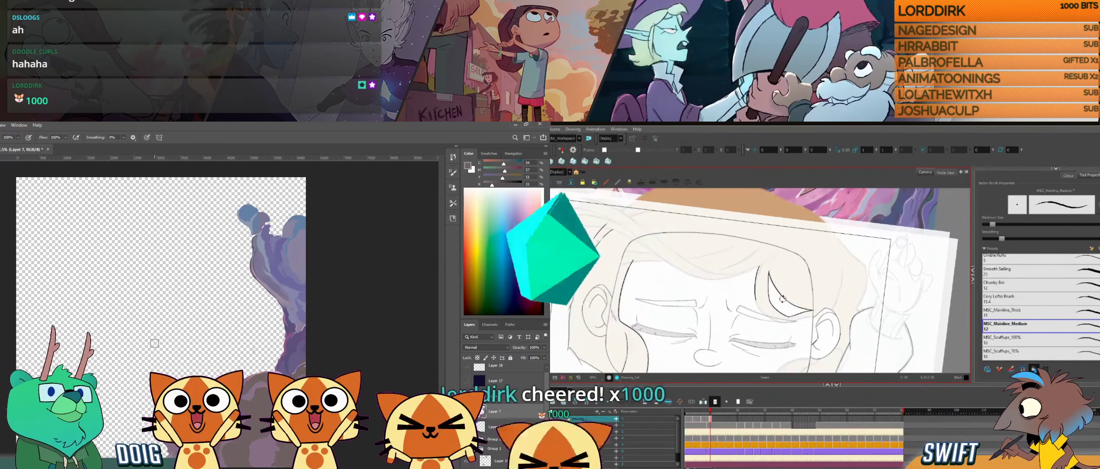
{"action": "mouse_move", "coordinate": [780, 294]}
{"action": "left_mouse_down"}
{"action": "mouse_move", "coordinate": [768, 327]}
{"action": "mouse_move", "coordinate": [770, 310]}
{"action": "mouse_move", "coordinate": [783, 312]}
{"action": "mouse_move", "coordinate": [753, 288]}
{"action": "left_mouse_up"}
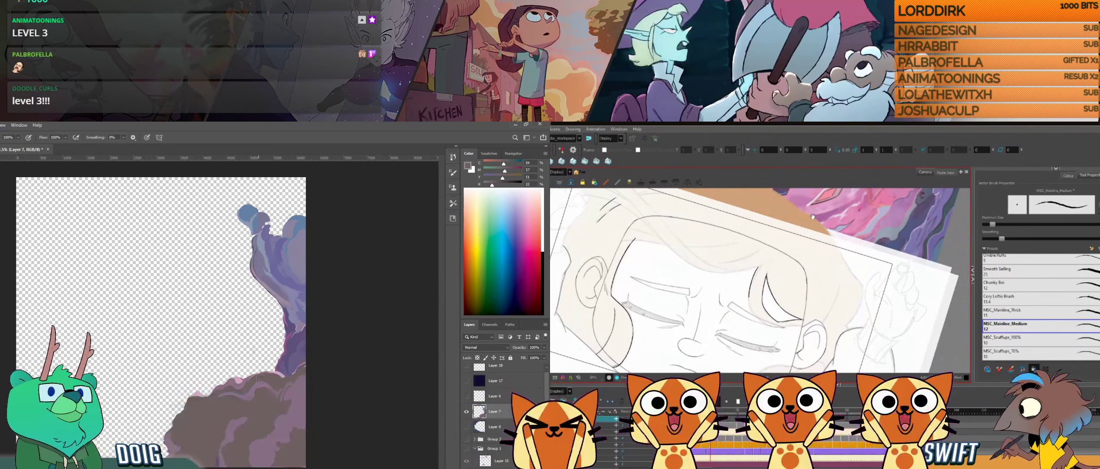
{"action": "mouse_move", "coordinate": [755, 315]}
{"action": "left_mouse_down"}
{"action": "mouse_move", "coordinate": [769, 305]}
{"action": "mouse_move", "coordinate": [764, 341]}
{"action": "mouse_move", "coordinate": [729, 347]}
{"action": "left_mouse_up"}
{"action": "left_click", "coordinate": [291, 329], "text": "alt"}
{"action": "left_click_drag", "start_coordinate": [729, 347], "coordinate": [774, 326]}
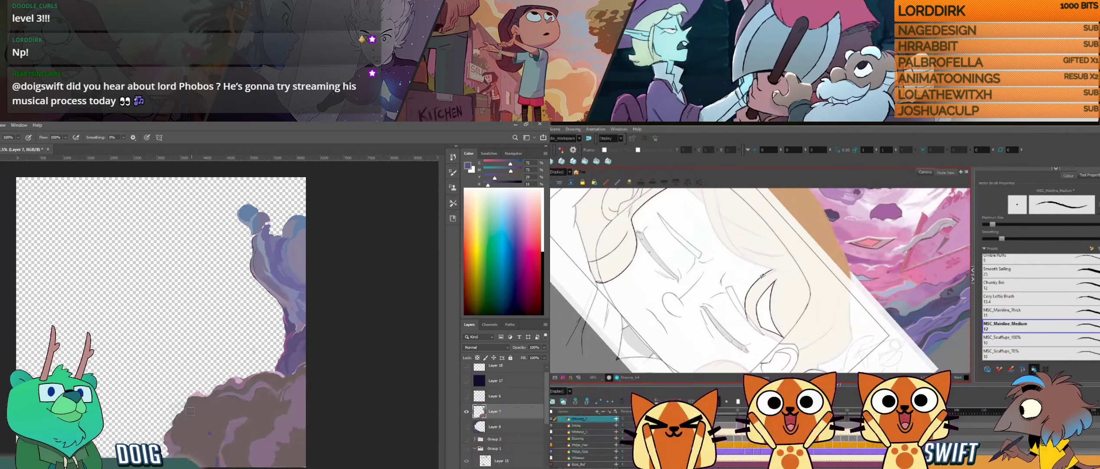
- Delete the selected hair stroke and redraw the lock's edge above the girl's eyebrow
{"action": "key", "text": "Delete"}
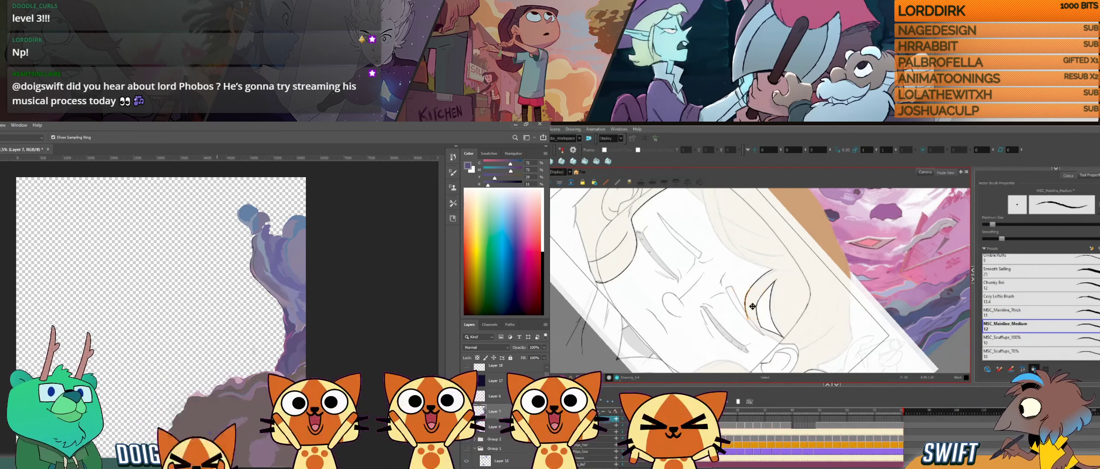
{"action": "left_click_drag", "start_coordinate": [751, 303], "coordinate": [752, 305]}
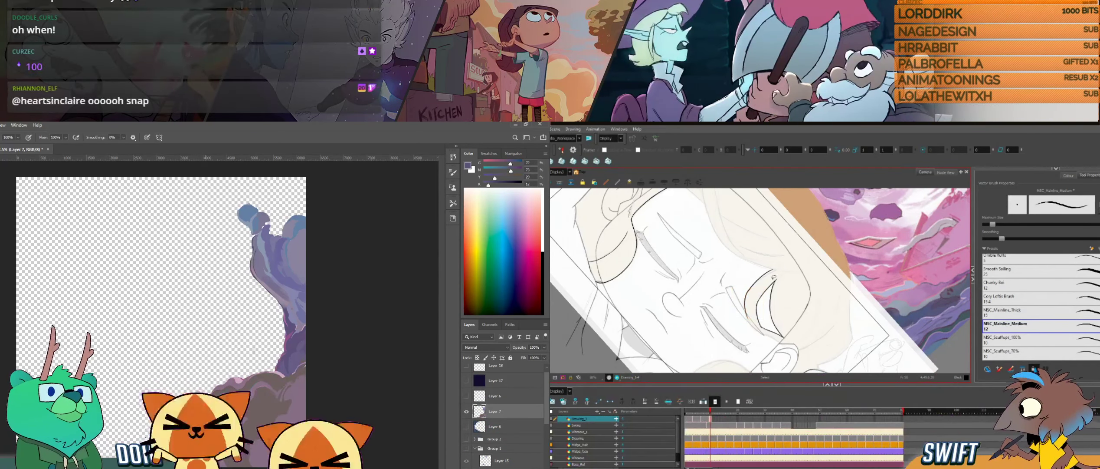
{"action": "mouse_move", "coordinate": [765, 326]}
{"action": "left_mouse_down"}
{"action": "mouse_move", "coordinate": [793, 289]}
{"action": "mouse_move", "coordinate": [768, 293]}
{"action": "mouse_move", "coordinate": [779, 304]}
{"action": "left_mouse_up"}
{"action": "left_click", "coordinate": [758, 288]}
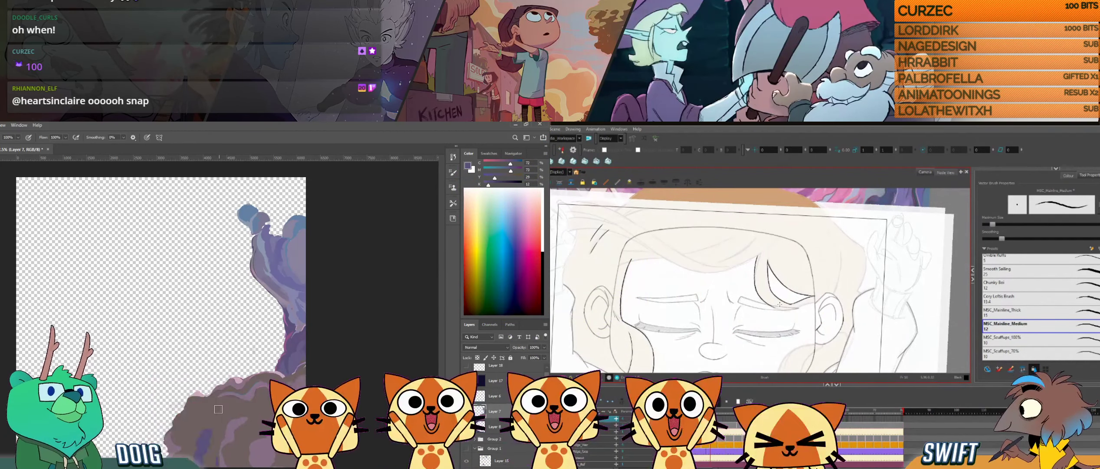
- Paint the rock's lower area with resampled brown, fine-tune the paint colour, and refine the hair lock's line by the ear
{"action": "key", "text": "alt"}
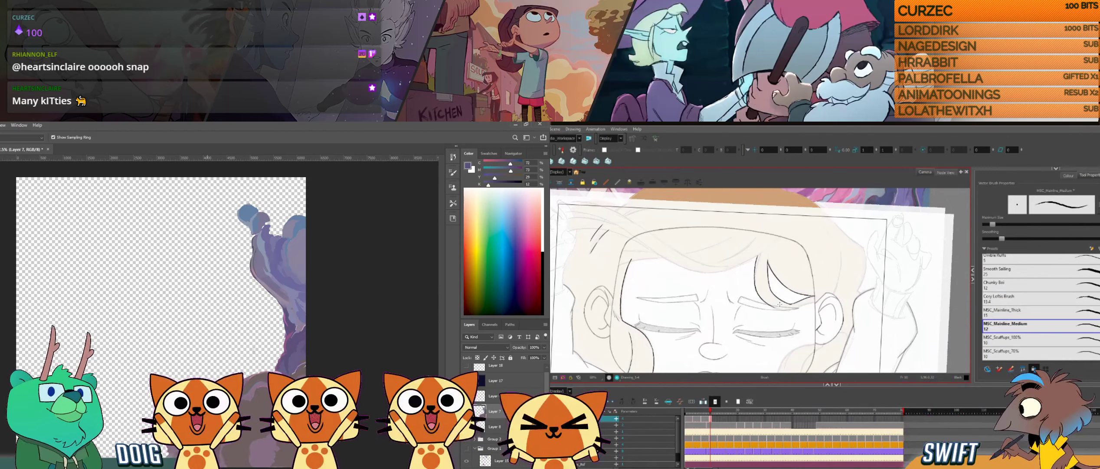
{"action": "left_click", "coordinate": [210, 454], "text": "alt"}
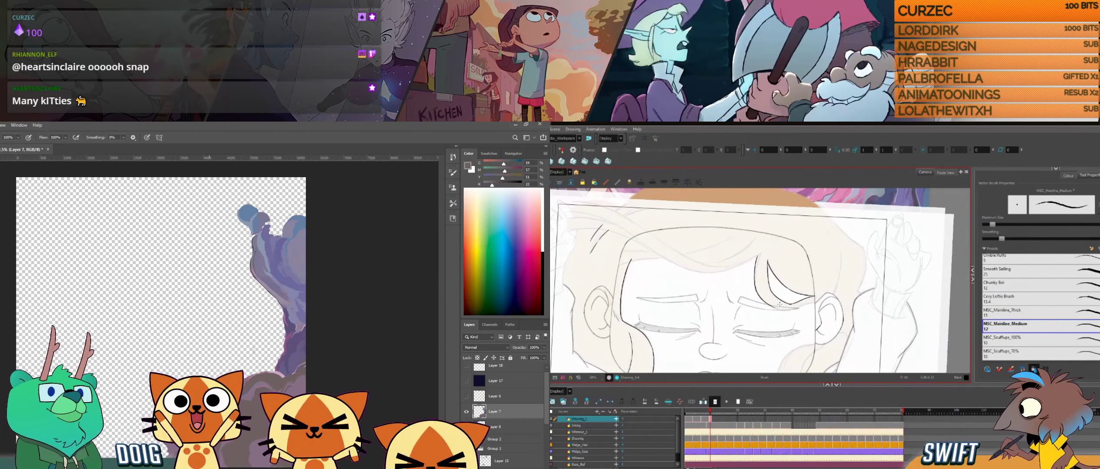
{"action": "left_click", "coordinate": [201, 452], "text": "alt"}
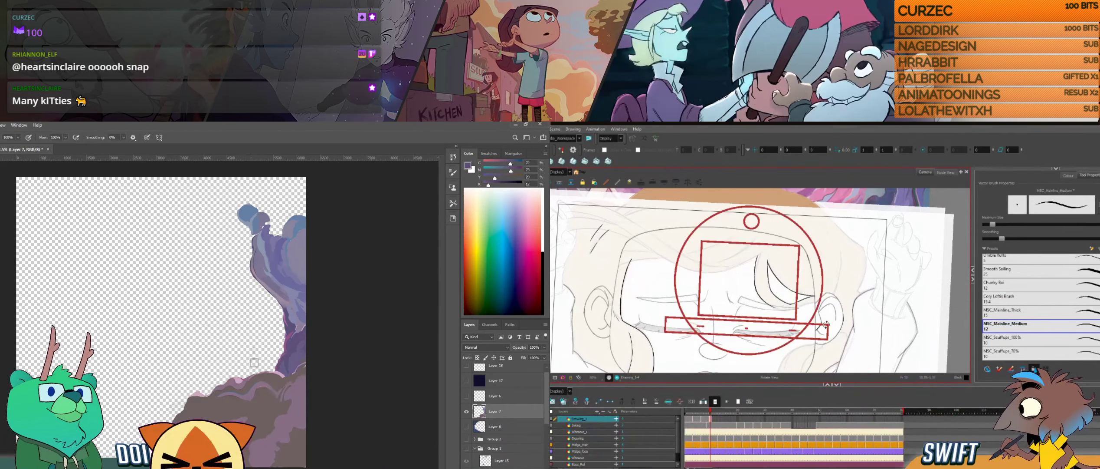
{"action": "left_click_drag", "start_coordinate": [826, 324], "coordinate": [712, 361]}
{"action": "left_click_drag", "start_coordinate": [724, 311], "coordinate": [731, 287]}
{"action": "left_click", "coordinate": [209, 451], "text": "alt"}
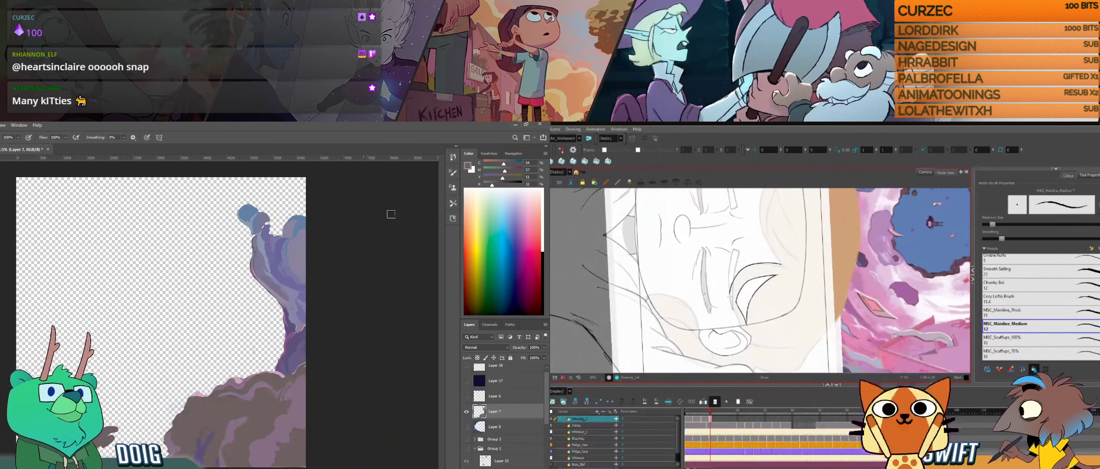
{"action": "left_click_drag", "start_coordinate": [490, 185], "coordinate": [488, 184]}
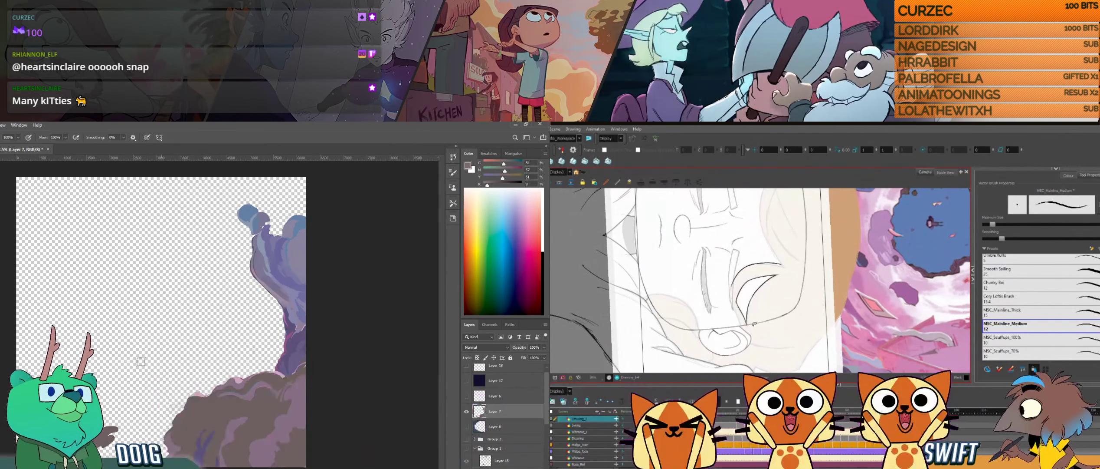
- Touch up the hair lock's tip by the ear, and delete the short stroke just beside the ear
{"action": "left_click_drag", "start_coordinate": [752, 336], "coordinate": [748, 334]}
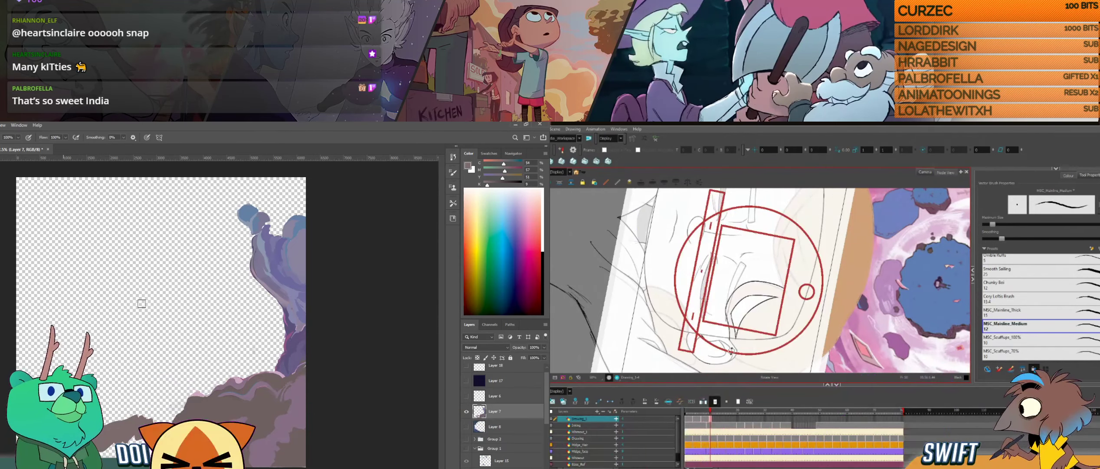
{"action": "mouse_move", "coordinate": [731, 350]}
{"action": "left_mouse_down"}
{"action": "mouse_move", "coordinate": [766, 342]}
{"action": "mouse_move", "coordinate": [812, 295]}
{"action": "mouse_move", "coordinate": [761, 311]}
{"action": "mouse_move", "coordinate": [784, 310]}
{"action": "left_mouse_up"}
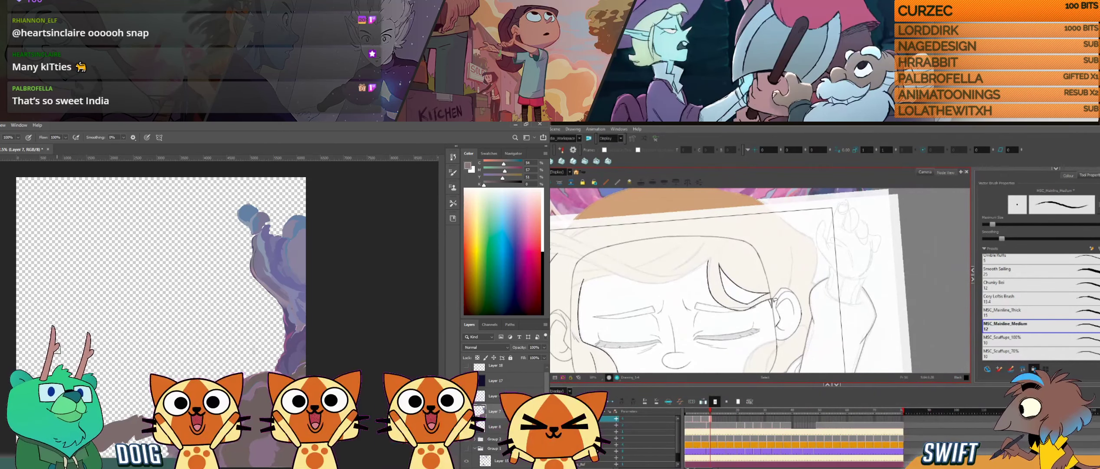
{"action": "key", "text": "alt+s"}
{"action": "left_click", "coordinate": [771, 305]}
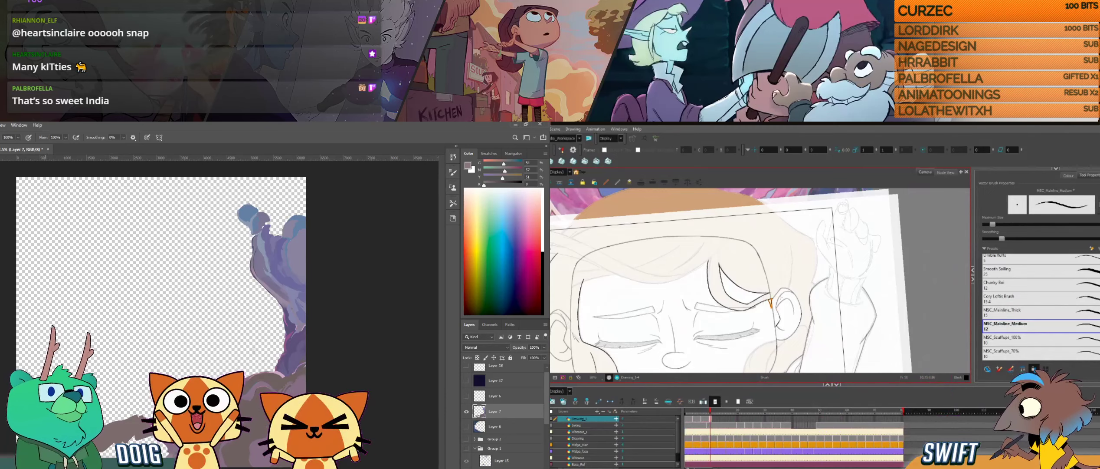
{"action": "key", "text": "Delete"}
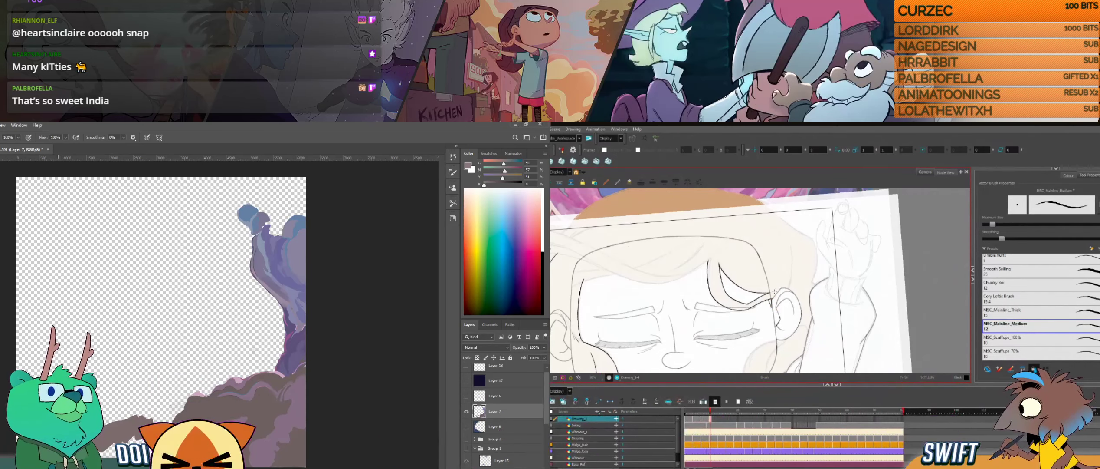
- Compare the drawing with the neighbouring one and ink the hair contour running from the crown toward the ear
{"action": "key", "text": "f"}
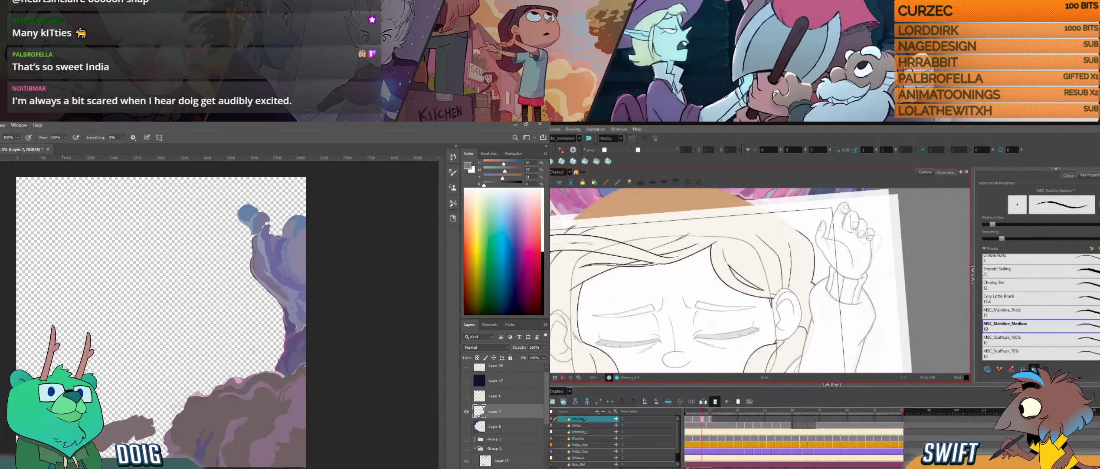
{"action": "key", "text": "g"}
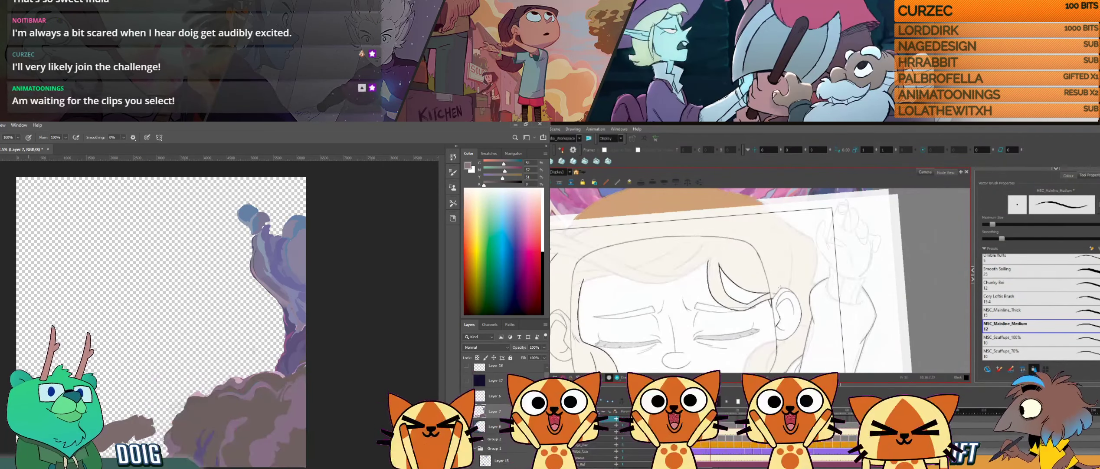
{"action": "key", "text": "g"}
{"action": "left_click_drag", "start_coordinate": [803, 274], "coordinate": [791, 331]}
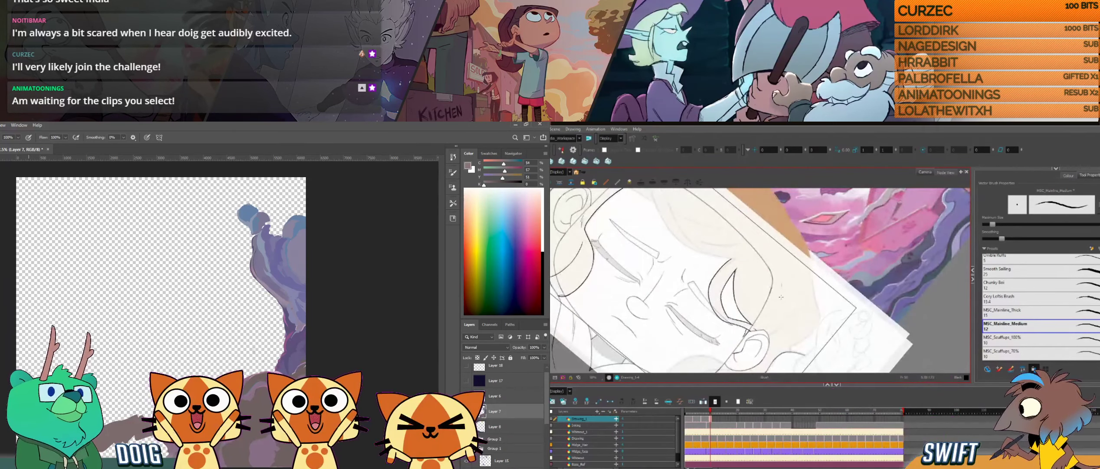
{"action": "mouse_move", "coordinate": [781, 285]}
{"action": "left_mouse_down"}
{"action": "mouse_move", "coordinate": [800, 299]}
{"action": "mouse_move", "coordinate": [791, 277]}
{"action": "left_mouse_up"}
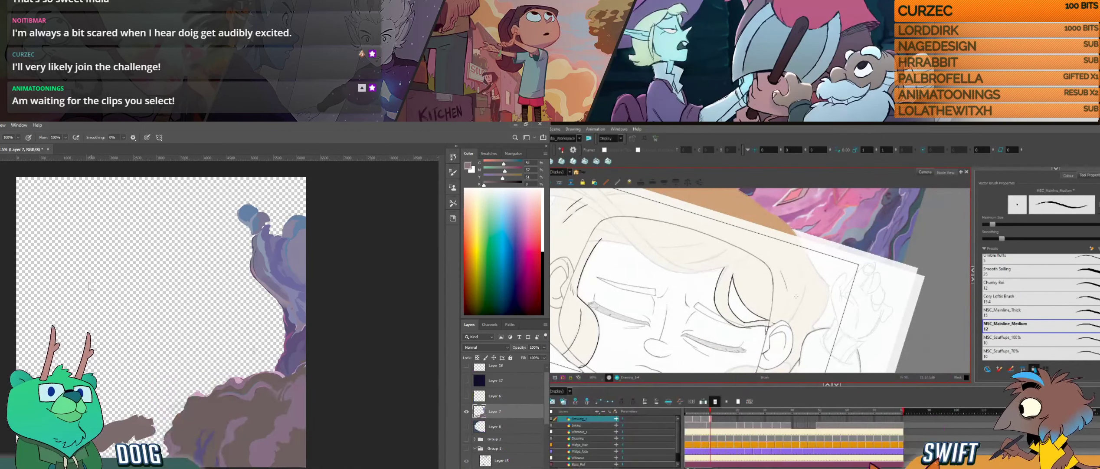
{"action": "left_click_drag", "start_coordinate": [797, 304], "coordinate": [796, 281]}
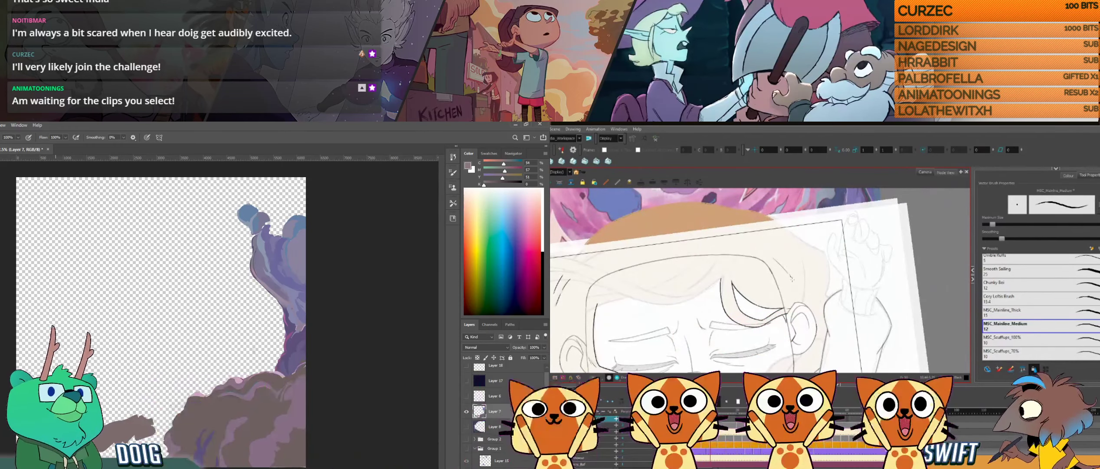
{"action": "left_click_drag", "start_coordinate": [798, 291], "coordinate": [782, 318]}
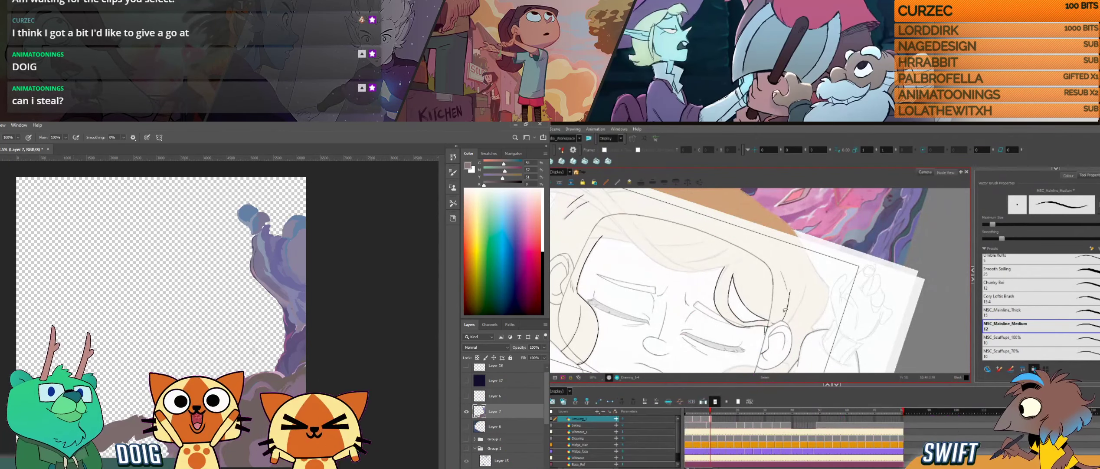
{"action": "left_click_drag", "start_coordinate": [797, 304], "coordinate": [801, 294]}
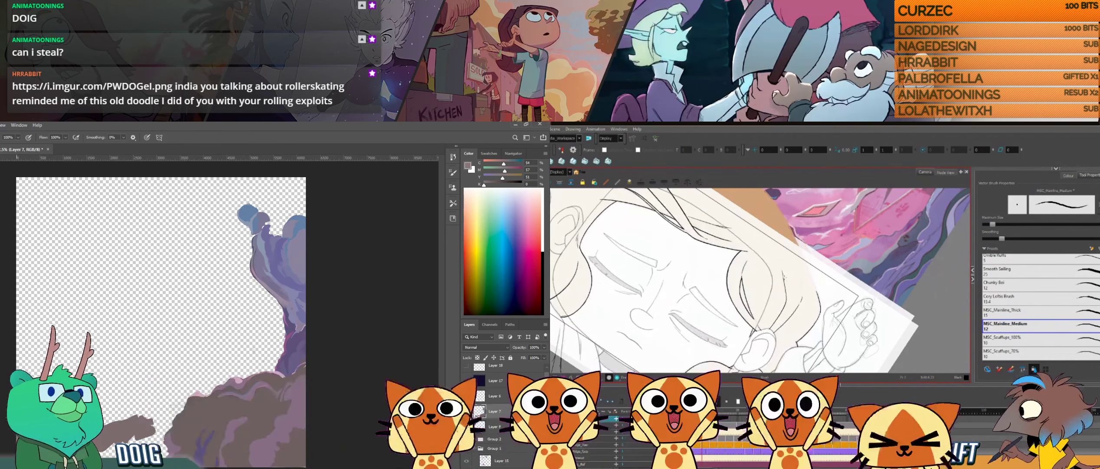
- Draw a short strand stroke in the hair above the ear and select it for checking
{"action": "key", "text": "alt"}
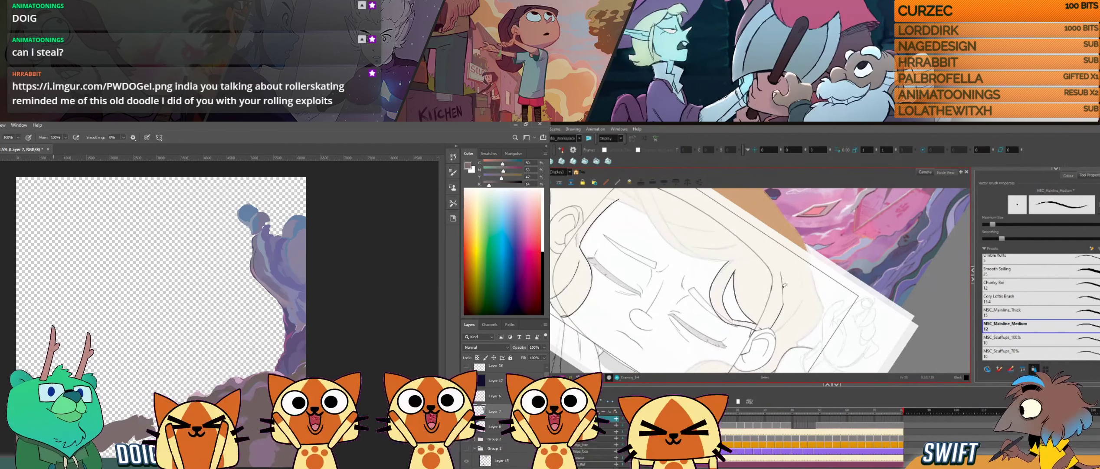
{"action": "left_click_drag", "start_coordinate": [781, 273], "coordinate": [783, 298]}
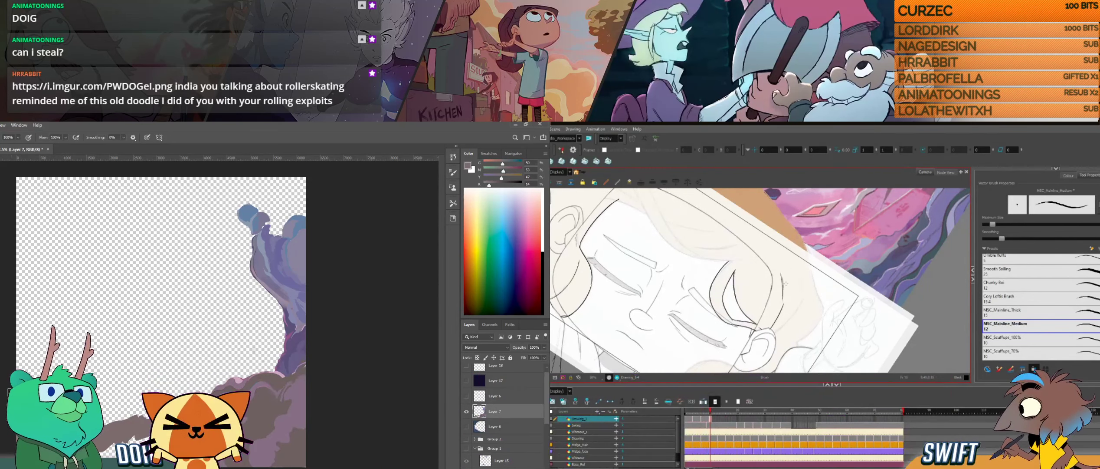
{"action": "key", "text": "alt+s"}
{"action": "left_click", "coordinate": [783, 287]}
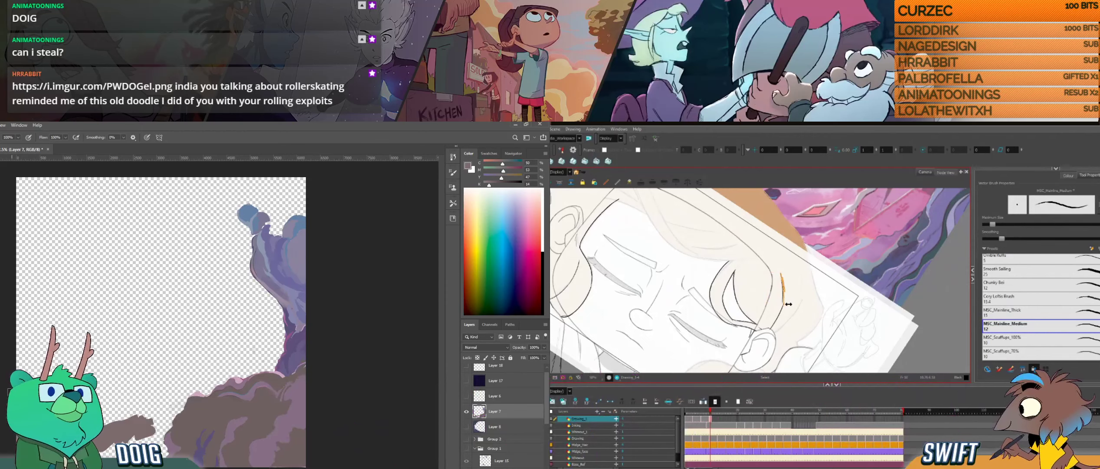
{"action": "key", "text": "alt+b"}
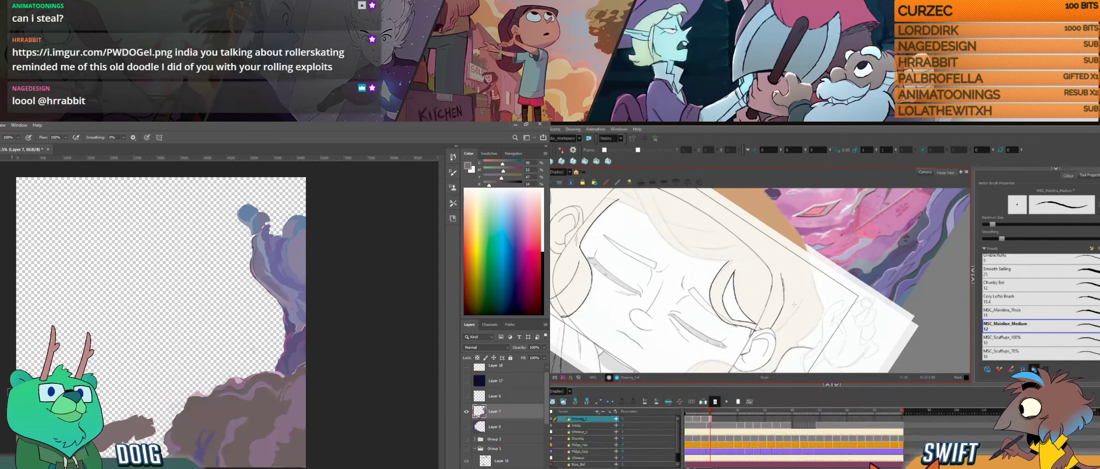
{"action": "key", "text": "period"}
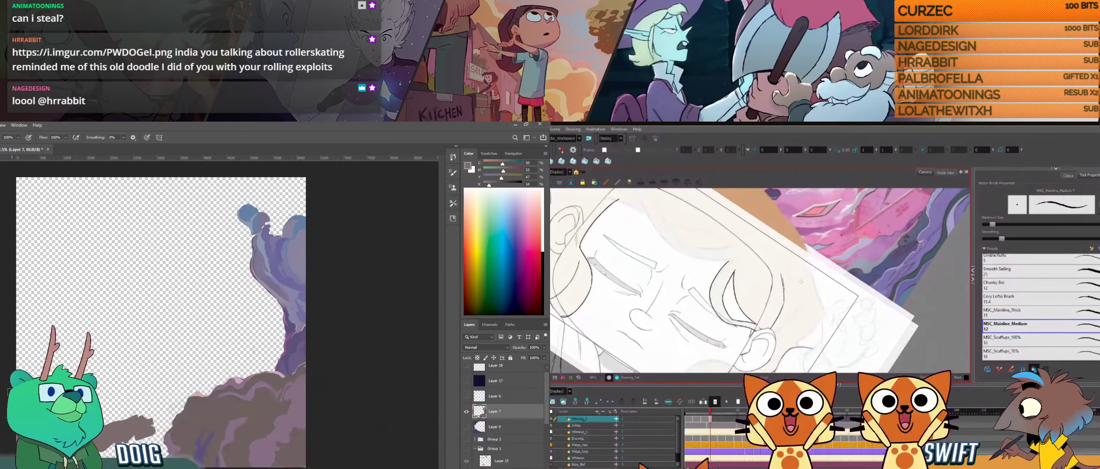
- Ink further strands in the side hair above the ear and compare them with the neighbouring drawing
{"action": "mouse_move", "coordinate": [803, 288]}
{"action": "left_mouse_down"}
{"action": "mouse_move", "coordinate": [796, 341]}
{"action": "mouse_move", "coordinate": [812, 325]}
{"action": "left_mouse_up"}
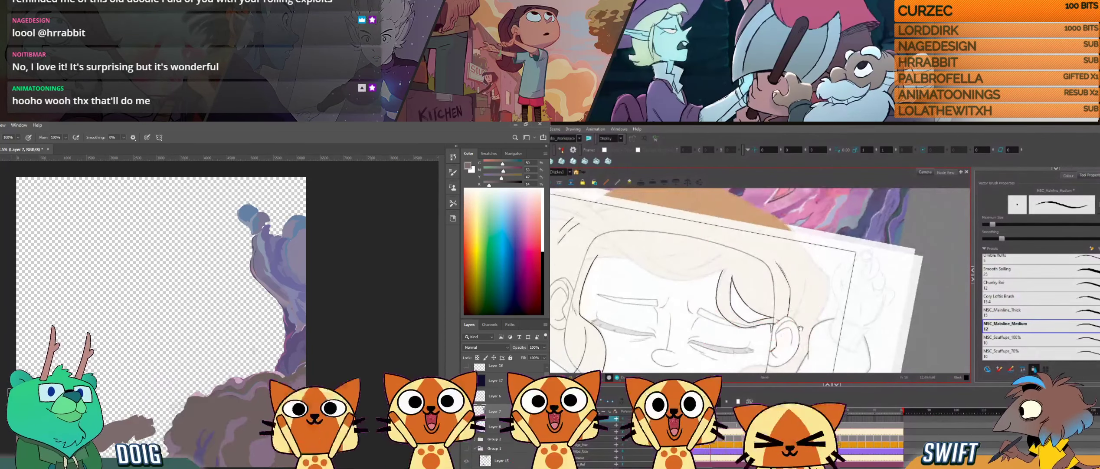
{"action": "left_click_drag", "start_coordinate": [792, 332], "coordinate": [800, 325]}
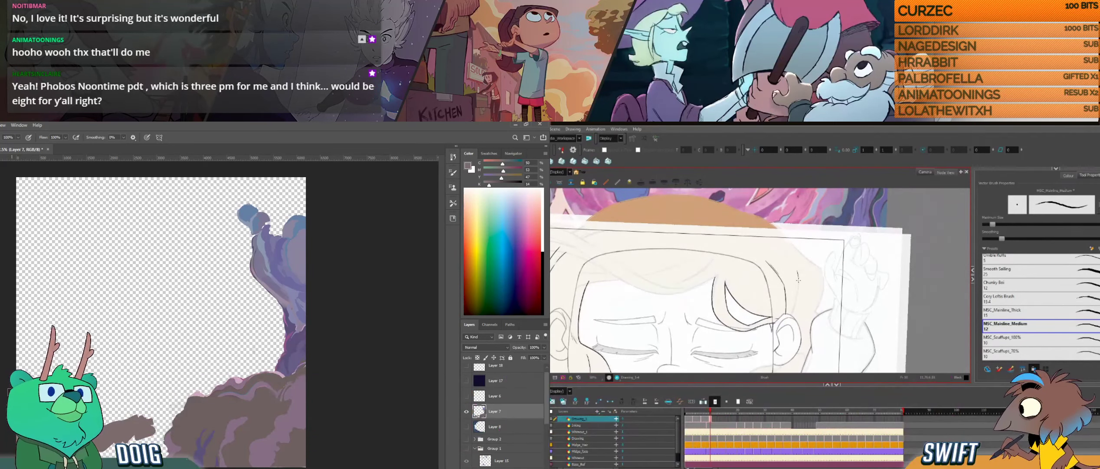
{"action": "left_click_drag", "start_coordinate": [798, 280], "coordinate": [796, 301]}
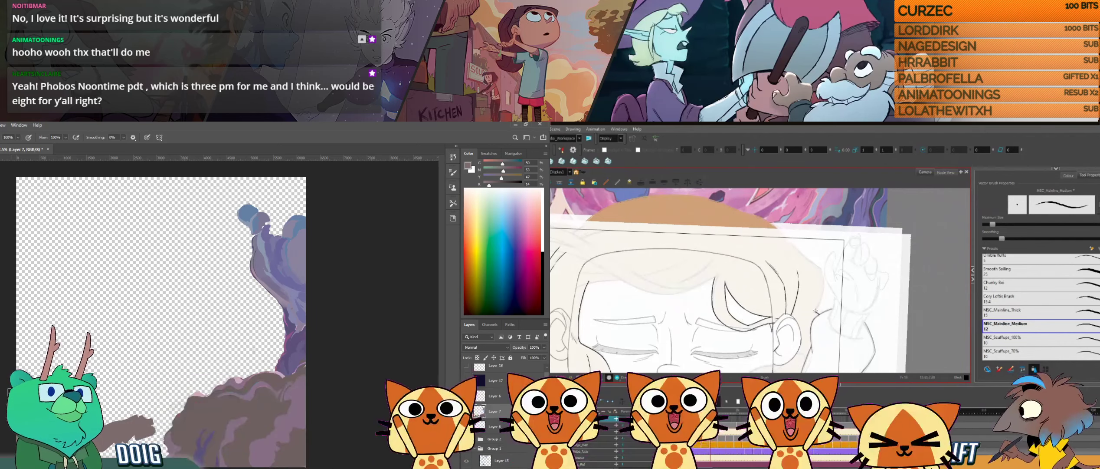
{"action": "key", "text": "f"}
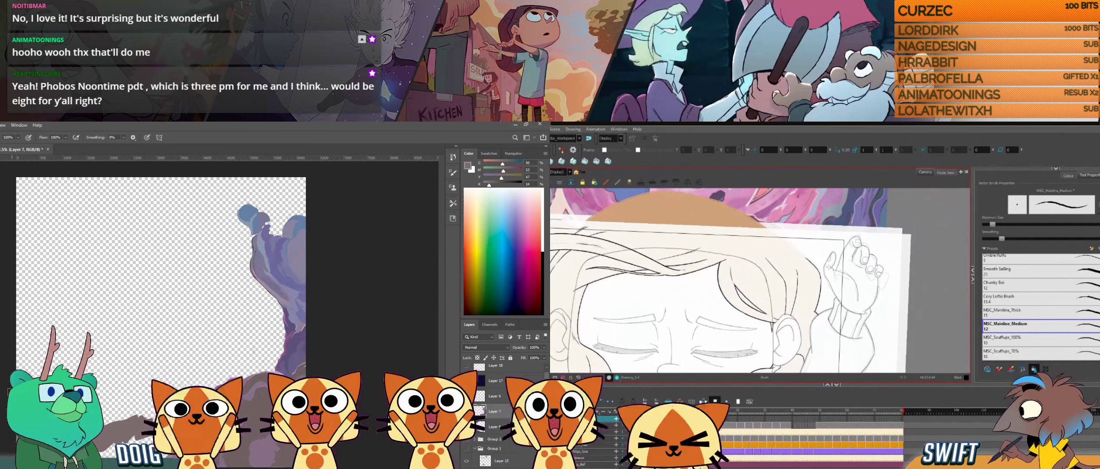
{"action": "key", "text": "g"}
{"action": "key", "text": "f"}
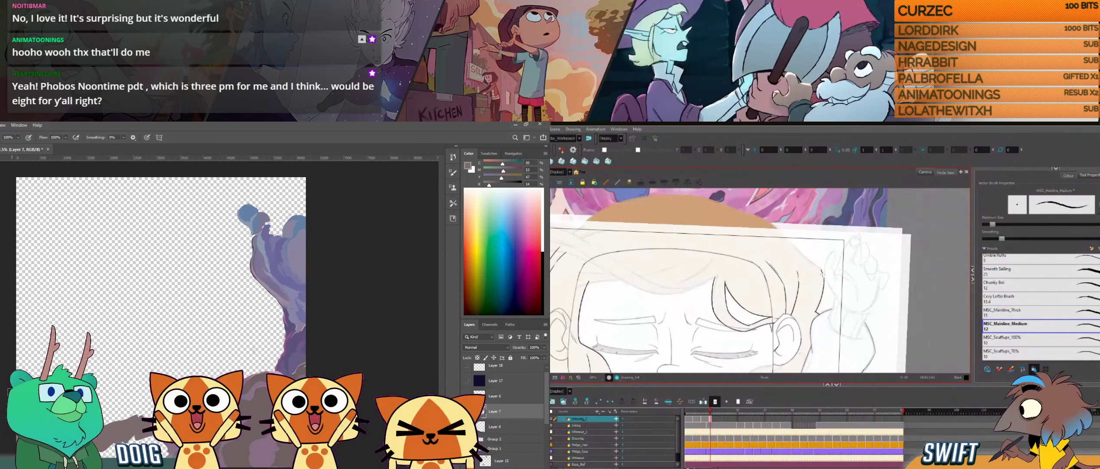
- Ink the hair's outer edge beside the raised hand and cut away the stroke's excess end
{"action": "left_click_drag", "start_coordinate": [821, 269], "coordinate": [820, 299]}
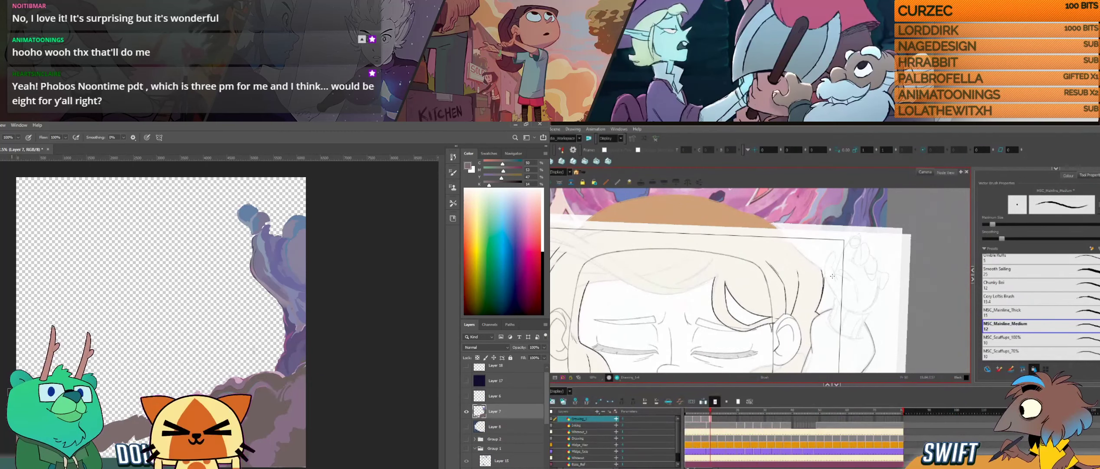
{"action": "key", "text": "alt+t"}
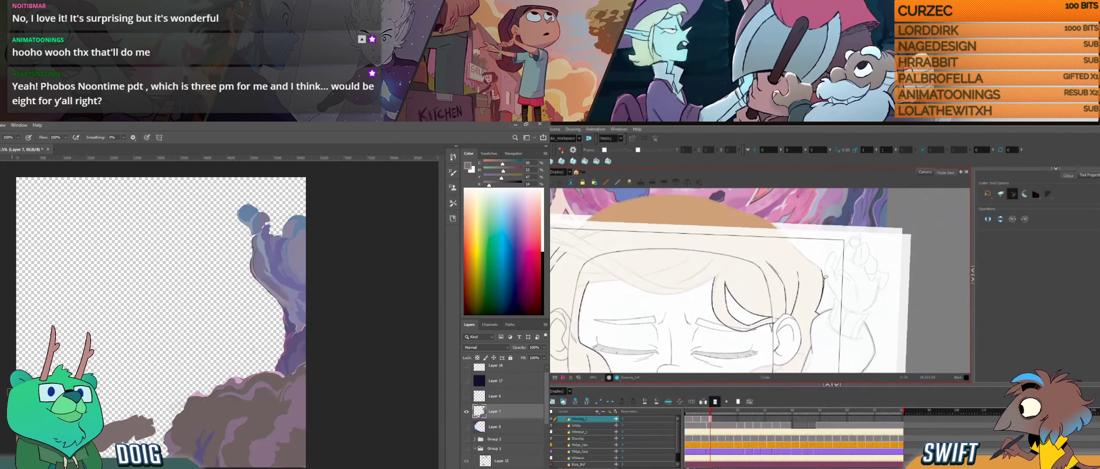
{"action": "key", "text": "Delete"}
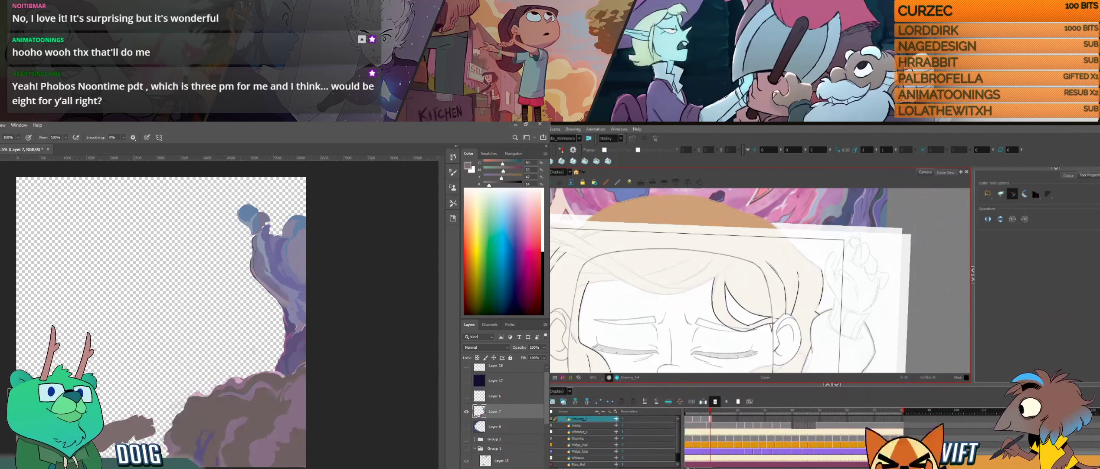
{"action": "key", "text": "alt+b"}
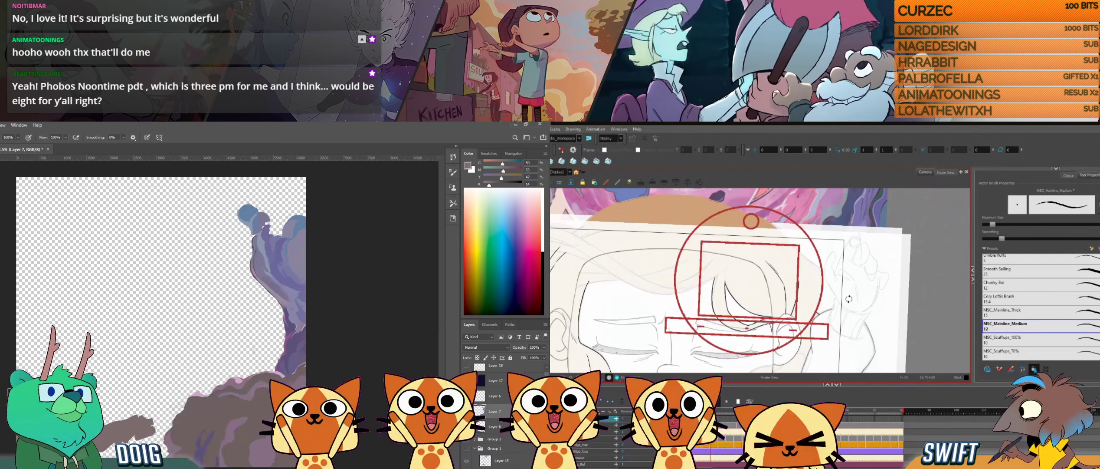
- Continue the hair's outer contour down past the ear, and touch up the rock's lower area on Layer 7
{"action": "mouse_move", "coordinate": [820, 306]}
{"action": "left_mouse_down"}
{"action": "mouse_move", "coordinate": [790, 347]}
{"action": "mouse_move", "coordinate": [803, 323]}
{"action": "mouse_move", "coordinate": [788, 261]}
{"action": "mouse_move", "coordinate": [839, 304]}
{"action": "left_mouse_up"}
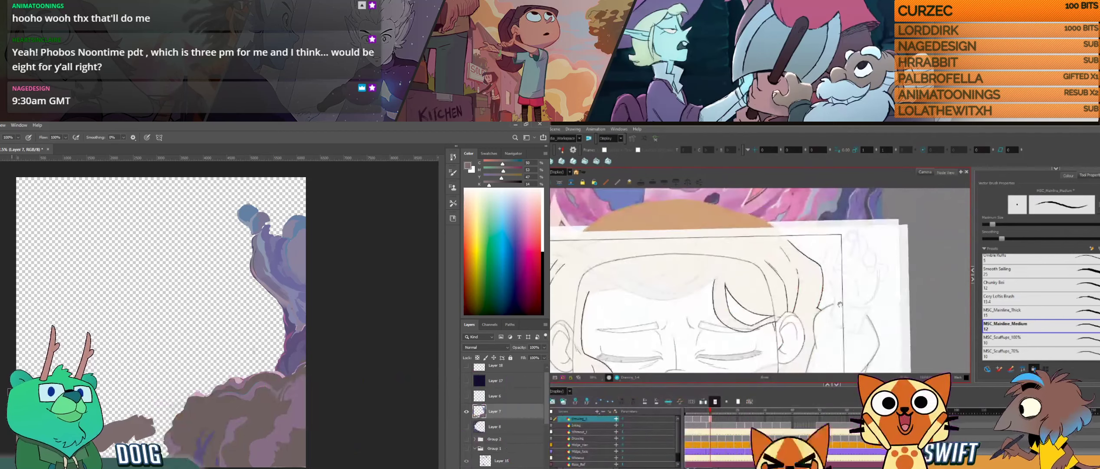
{"action": "left_click_drag", "start_coordinate": [811, 334], "coordinate": [842, 283]}
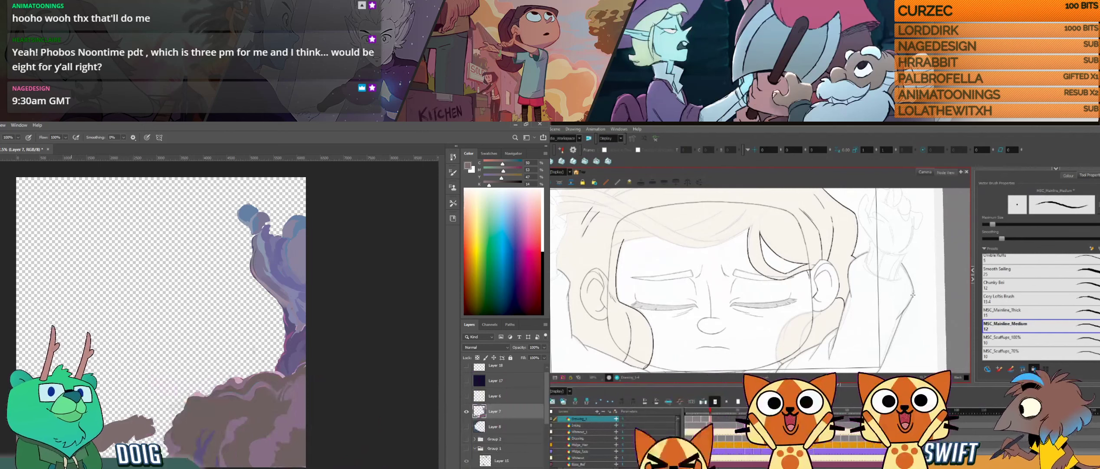
{"action": "left_click", "coordinate": [65, 442], "text": "alt"}
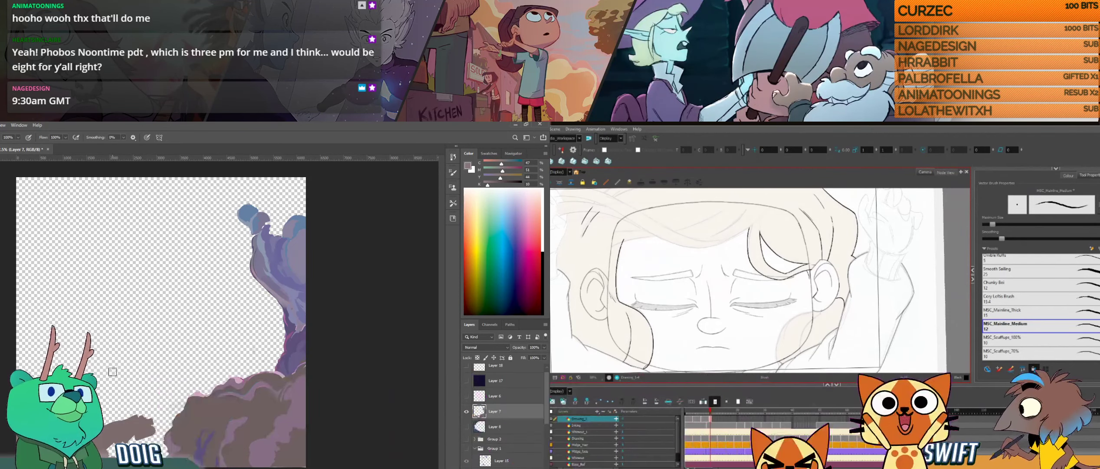
{"action": "left_click", "coordinate": [115, 435], "text": "alt"}
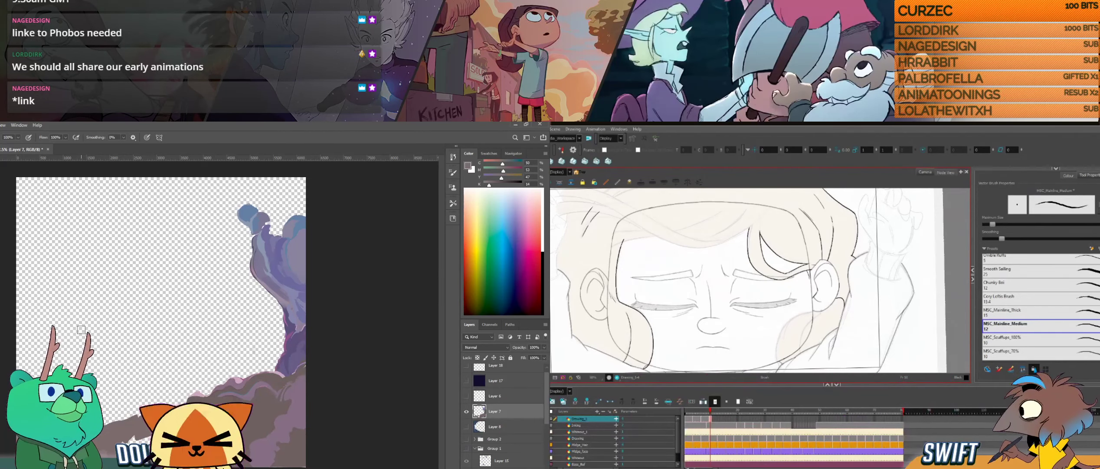
- Bring the browser's hill comic image onto the screen, maximize its window and enlarge the first panel
{"action": "left_click_drag", "start_coordinate": [551, 154], "coordinate": [658, 154]}
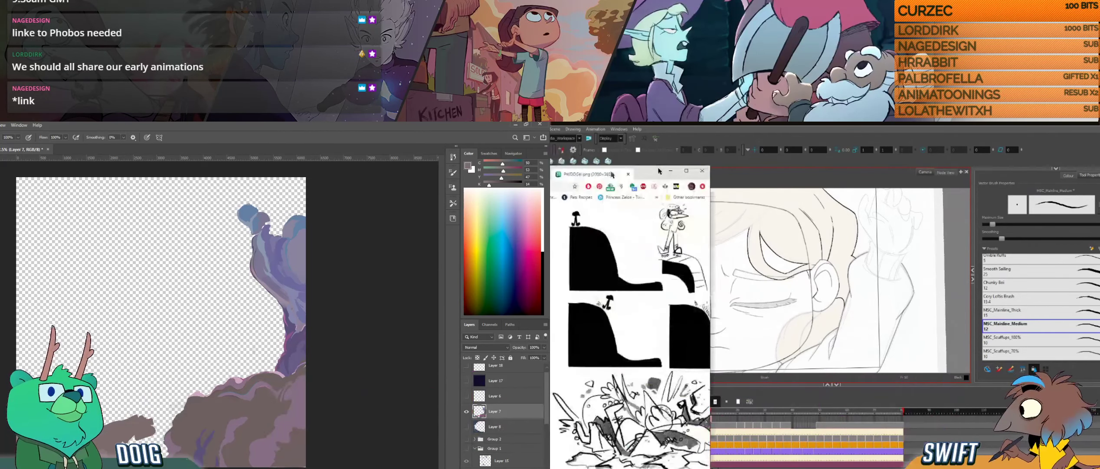
{"action": "double_click", "coordinate": [658, 154]}
{"action": "left_click", "coordinate": [804, 224]}
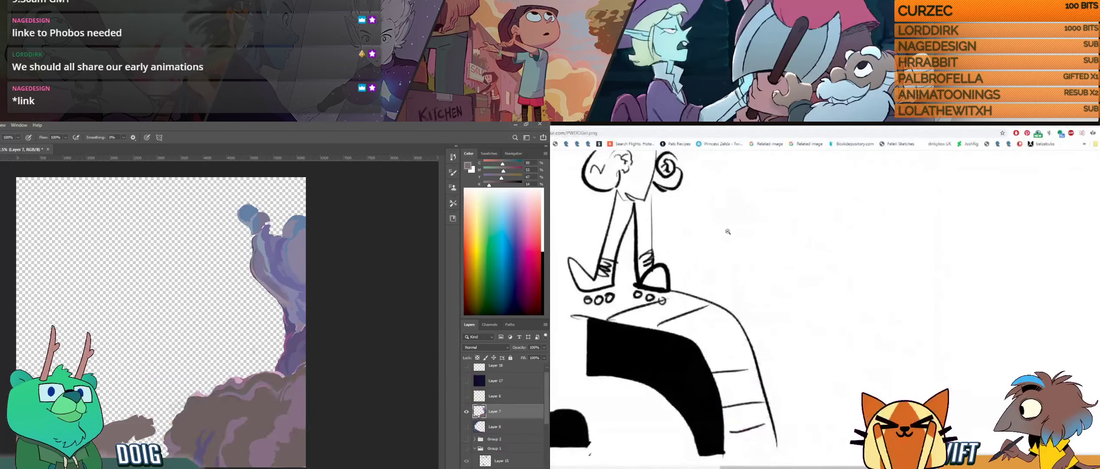
{"action": "scroll", "coordinate": [804, 225], "scroll_direction": "up", "scroll_amount": 2}
{"action": "left_click", "coordinate": [622, 239]}
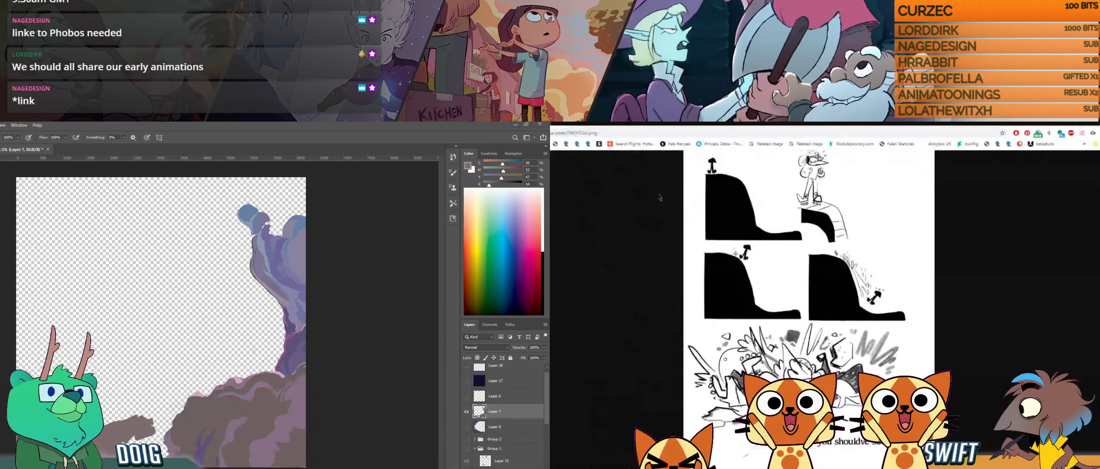
{"action": "left_click", "coordinate": [709, 182]}
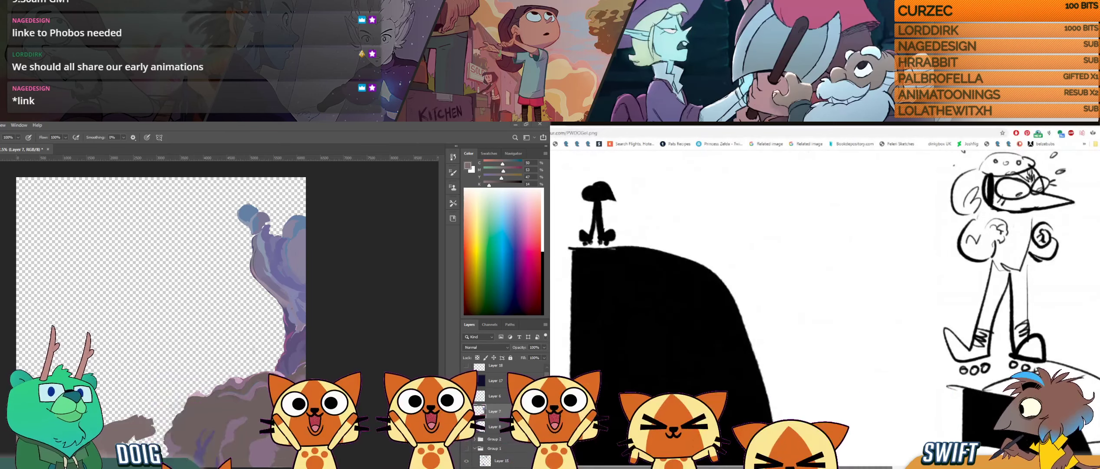
- Examine the enlarged hill comic panel by panel down to the crash drawing, and return to the full-page view
{"action": "scroll", "coordinate": [701, 439], "scroll_direction": "right", "scroll_amount": 4}
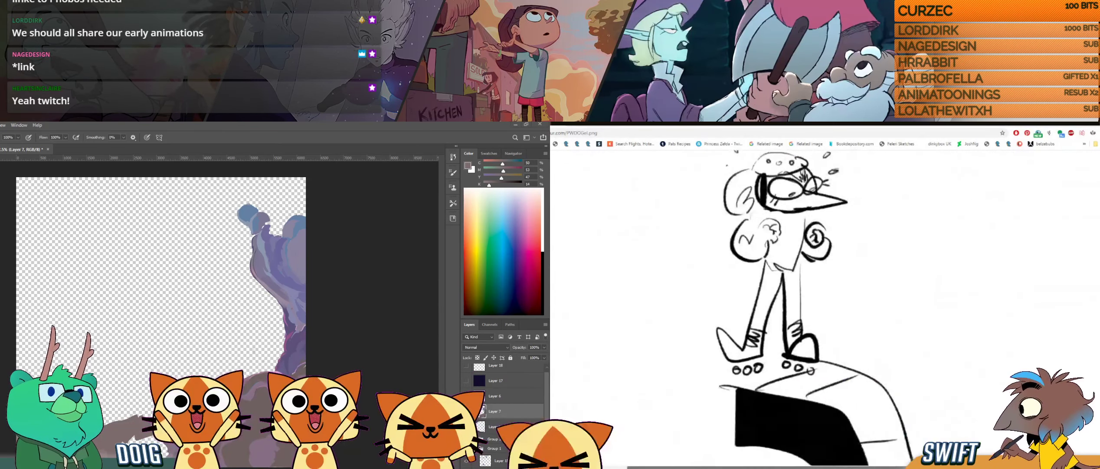
{"action": "scroll", "coordinate": [825, 304], "scroll_direction": "left", "scroll_amount": 2}
{"action": "scroll", "coordinate": [693, 442], "scroll_direction": "left", "scroll_amount": 2}
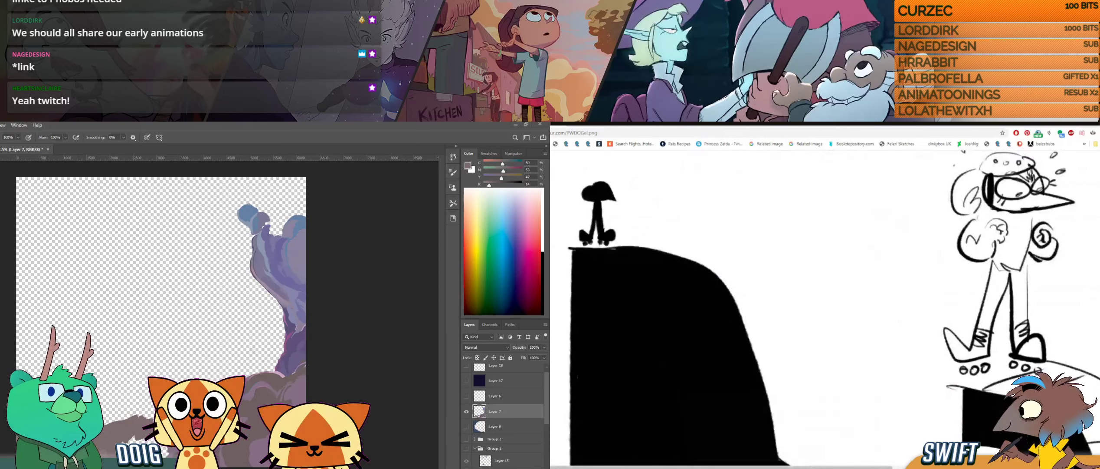
{"action": "scroll", "coordinate": [693, 442], "scroll_direction": "down", "scroll_amount": 7}
{"action": "scroll", "coordinate": [764, 304], "scroll_direction": "down", "scroll_amount": 2}
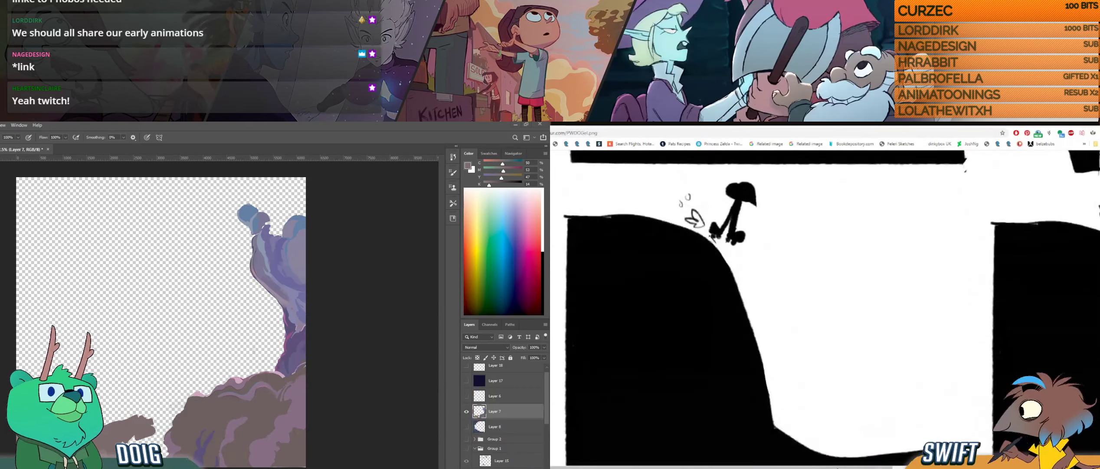
{"action": "scroll", "coordinate": [825, 304], "scroll_direction": "right", "scroll_amount": 8}
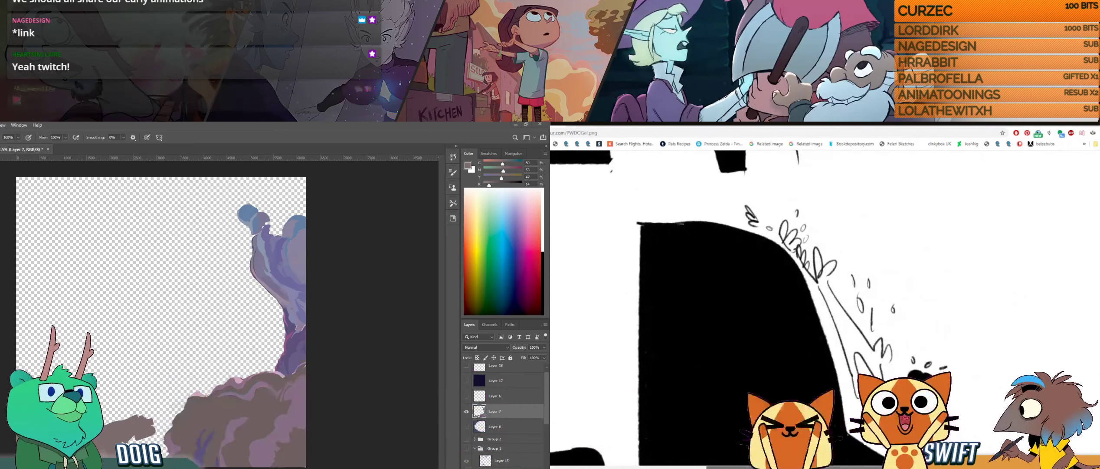
{"action": "scroll", "coordinate": [1088, 245], "scroll_direction": "left", "scroll_amount": 6}
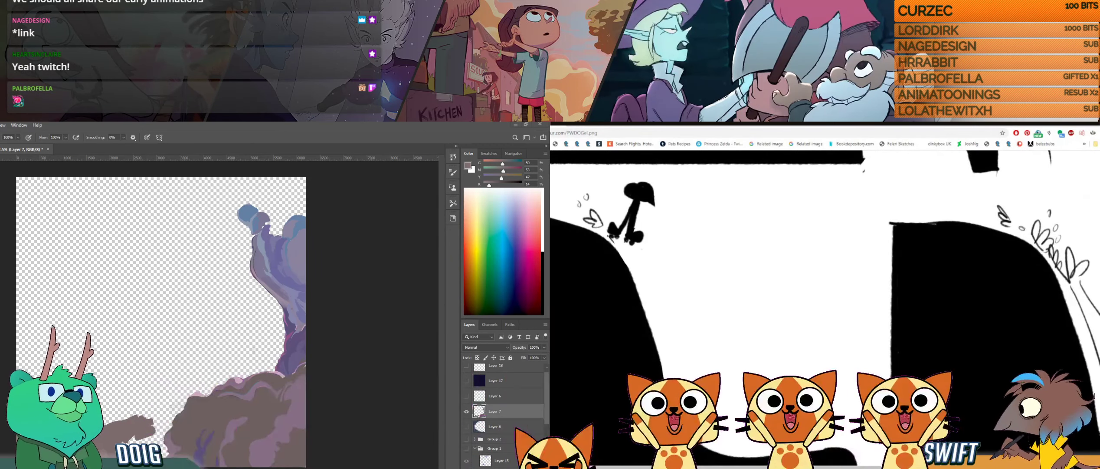
{"action": "scroll", "coordinate": [1088, 245], "scroll_direction": "down", "scroll_amount": 7}
{"action": "scroll", "coordinate": [825, 308], "scroll_direction": "down", "scroll_amount": 4}
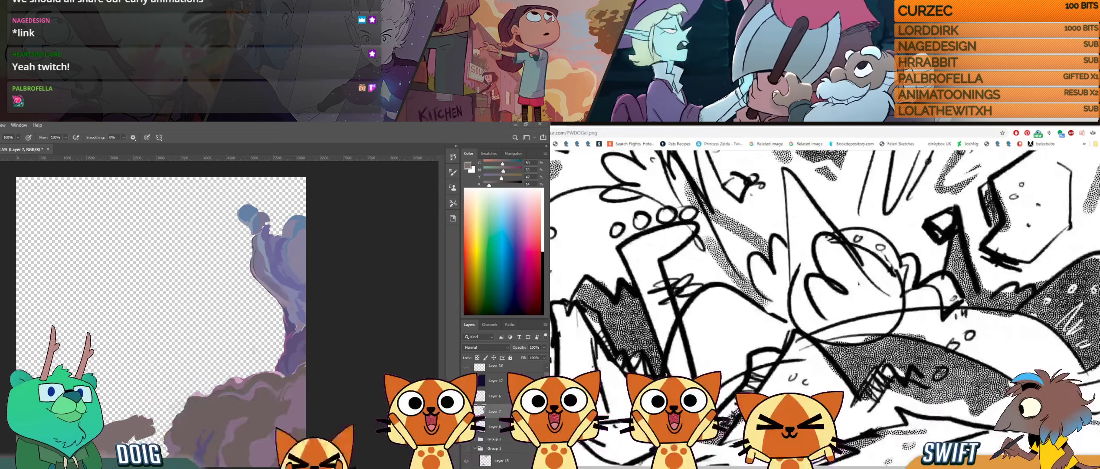
{"action": "left_click", "coordinate": [827, 429]}
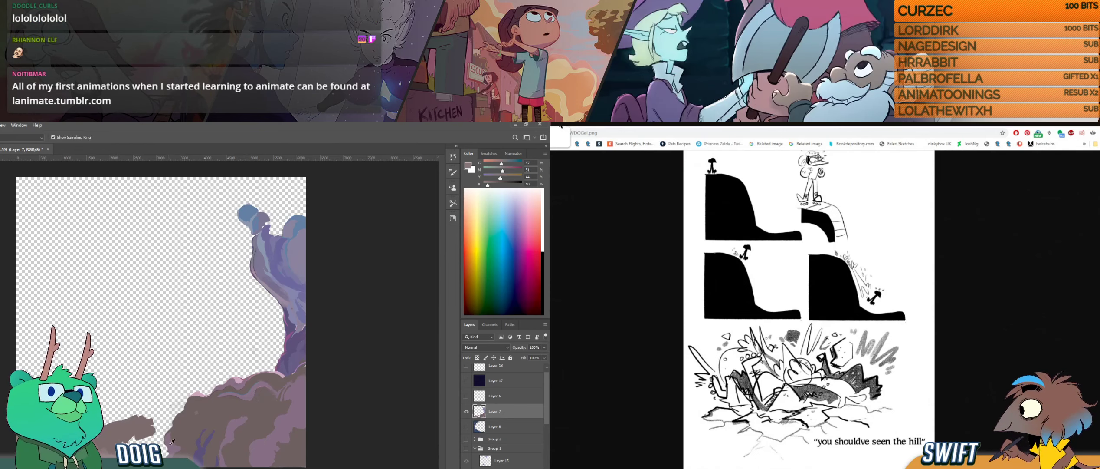
- Switch back to the animation drawing, sample a rock colour for Layer 7, and compare the girl's drawing with its neighbour
{"action": "key", "text": "alt+Tab"}
{"action": "left_click", "coordinate": [130, 430]}
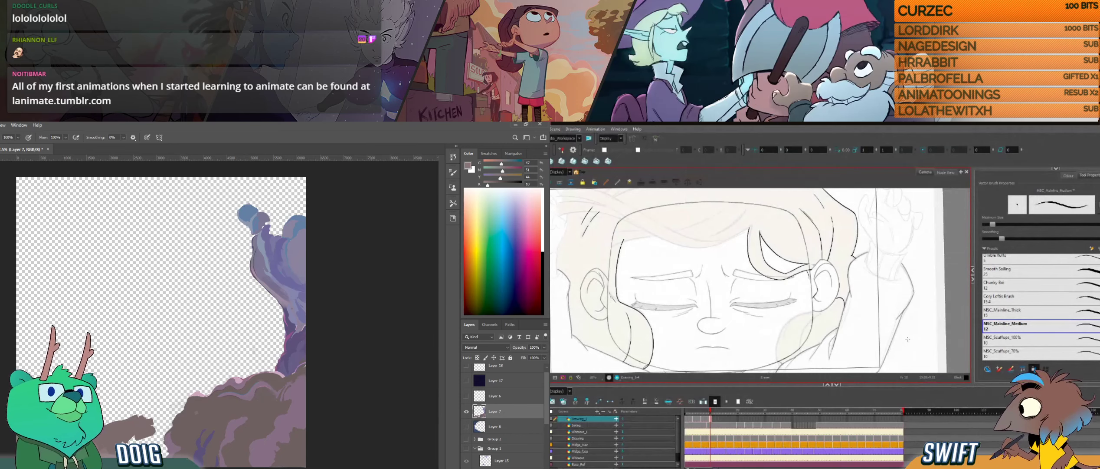
{"action": "left_click_drag", "start_coordinate": [907, 339], "coordinate": [919, 280]}
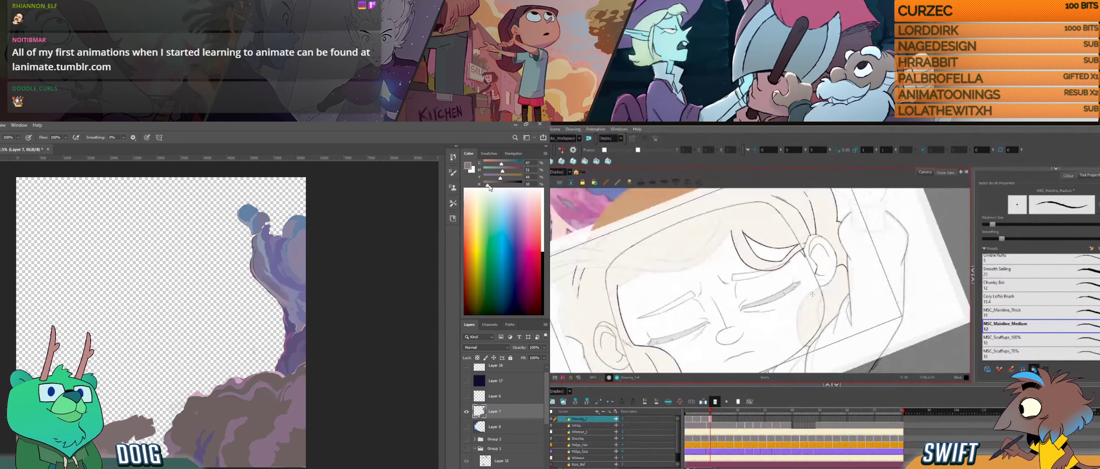
{"action": "left_click_drag", "start_coordinate": [496, 179], "coordinate": [497, 171]}
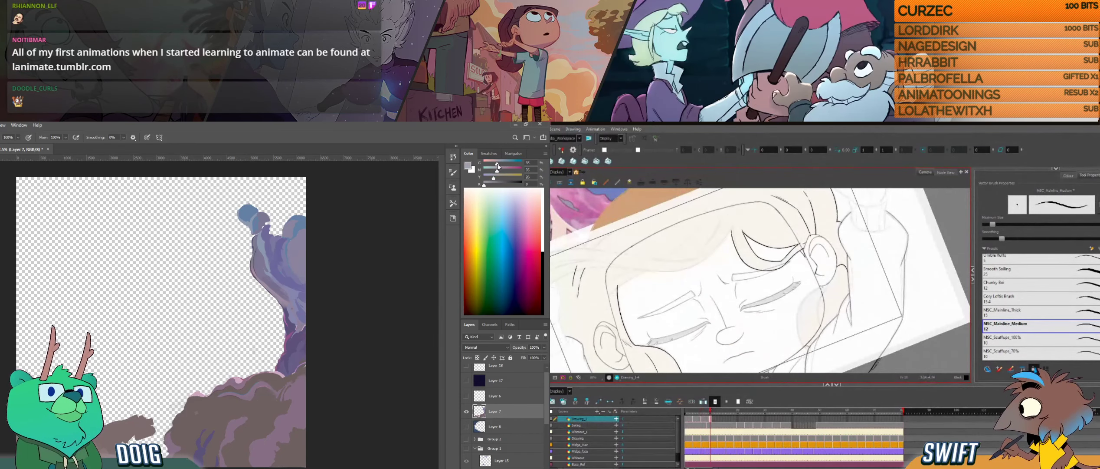
{"action": "key", "text": "f"}
{"action": "key", "text": "g"}
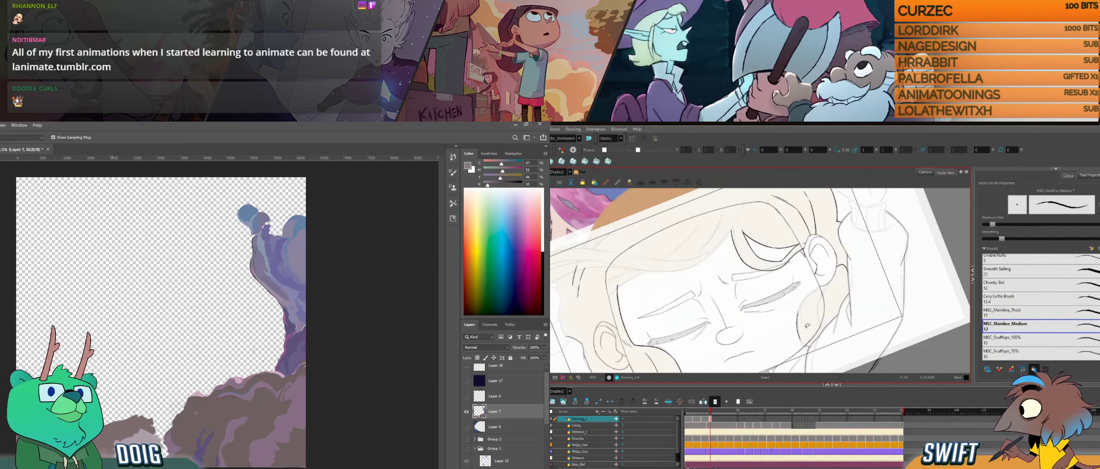
- Start inking the hair lock just below the ear by the raised arm and flip between neighbouring drawings to check it
{"action": "left_click_drag", "start_coordinate": [809, 330], "coordinate": [821, 314]}
{"action": "left_click_drag", "start_coordinate": [824, 279], "coordinate": [823, 298]}
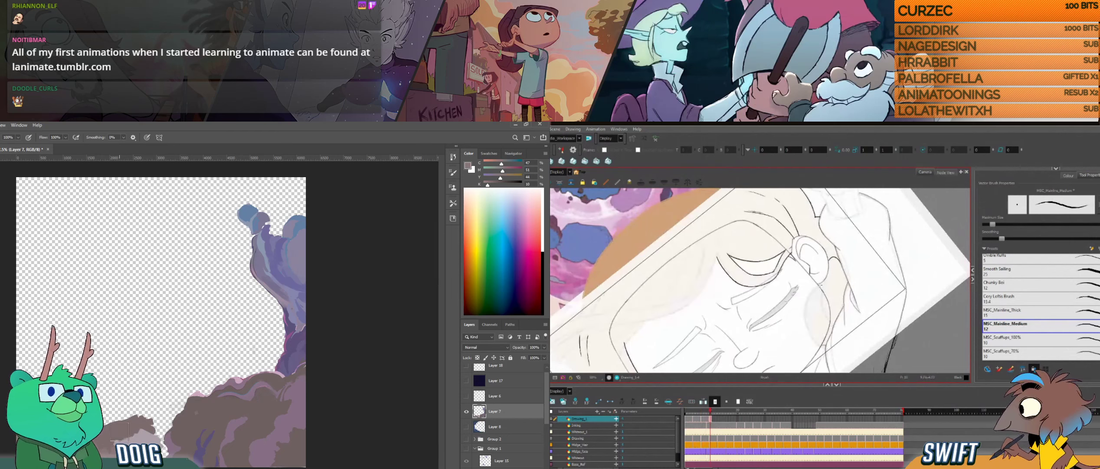
{"action": "key", "text": "f"}
{"action": "key", "text": "g"}
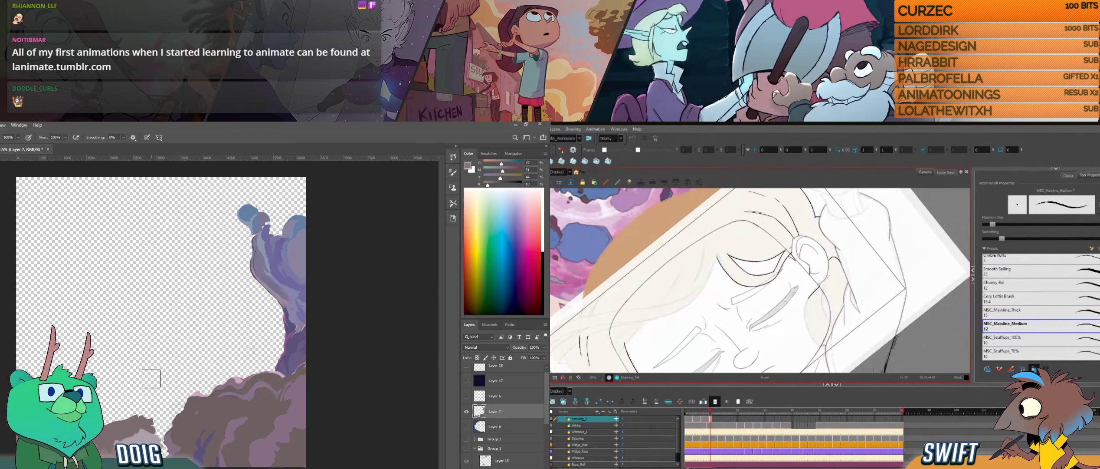
{"action": "key", "text": "f"}
{"action": "key", "text": "g"}
{"action": "key", "text": "f"}
{"action": "key", "text": "g"}
{"action": "key", "text": "f"}
{"action": "key", "text": "g"}
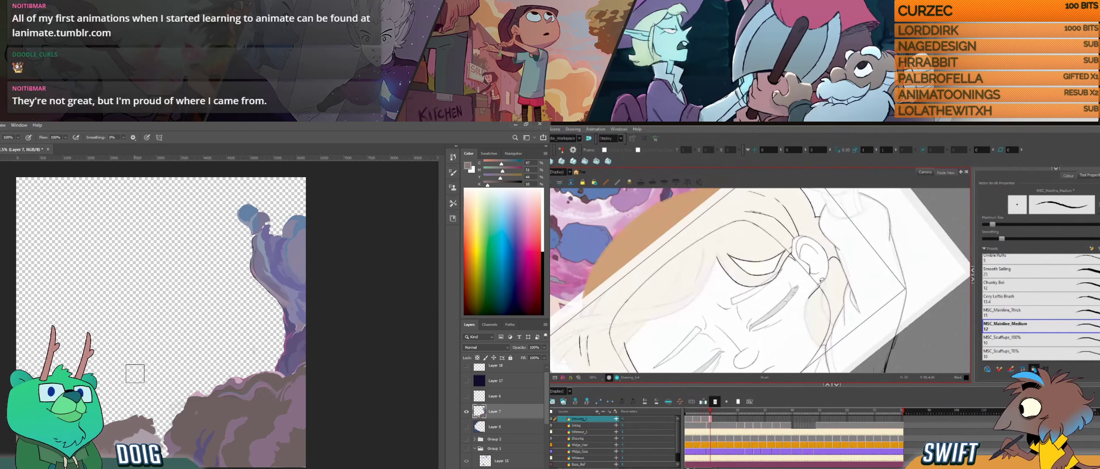
- Ink the contour of the hair lock below the ear, undoing one stroke and redrawing it down toward the jaw
{"action": "left_click_drag", "start_coordinate": [820, 284], "coordinate": [815, 290]}
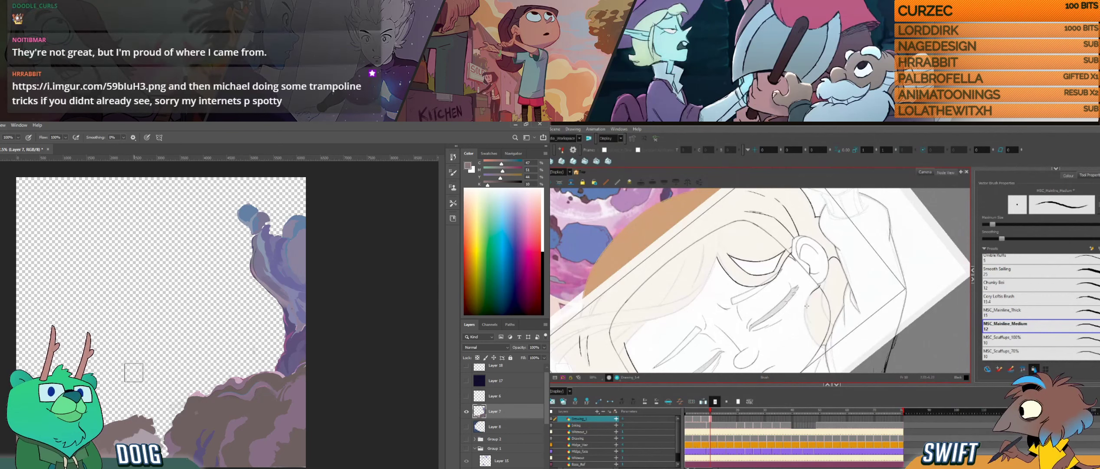
{"action": "key", "text": "f"}
{"action": "key", "text": "g"}
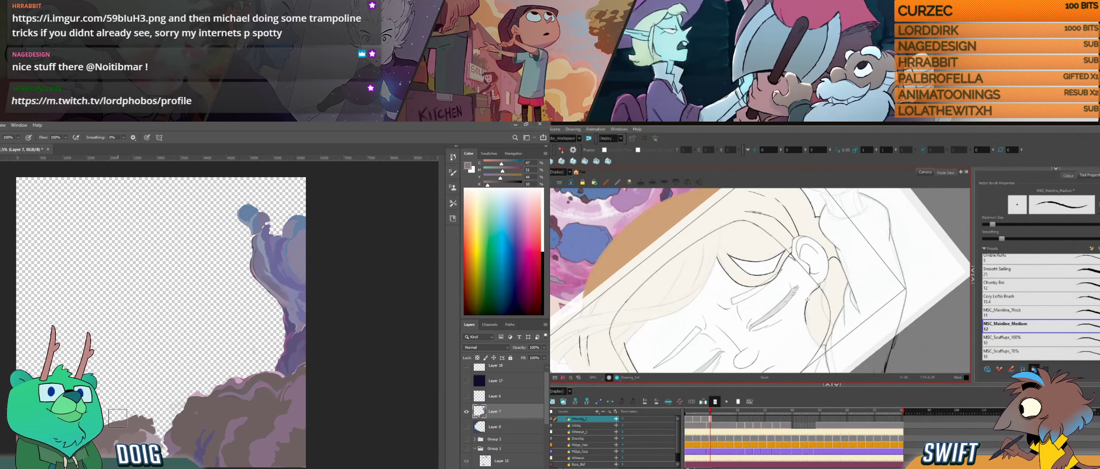
{"action": "key", "text": "ctrl+z"}
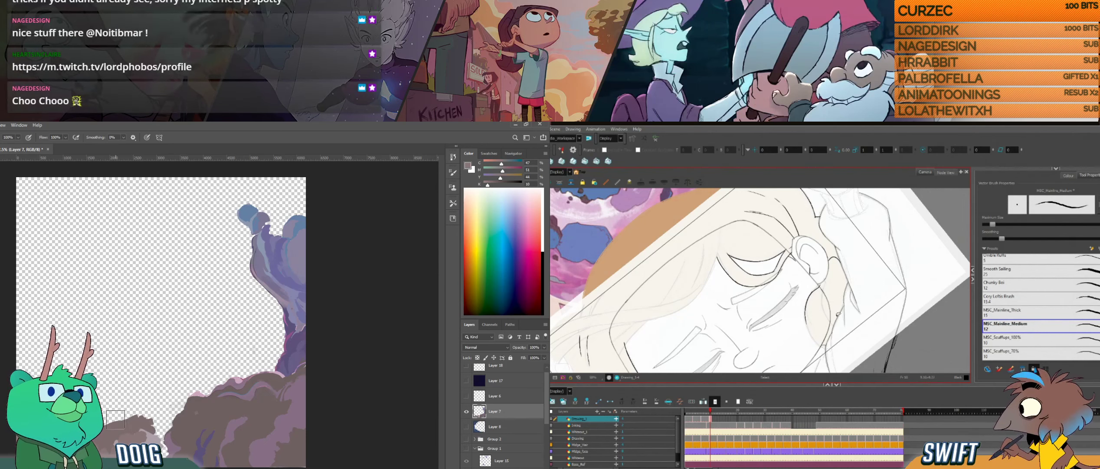
{"action": "left_click_drag", "start_coordinate": [839, 313], "coordinate": [832, 318]}
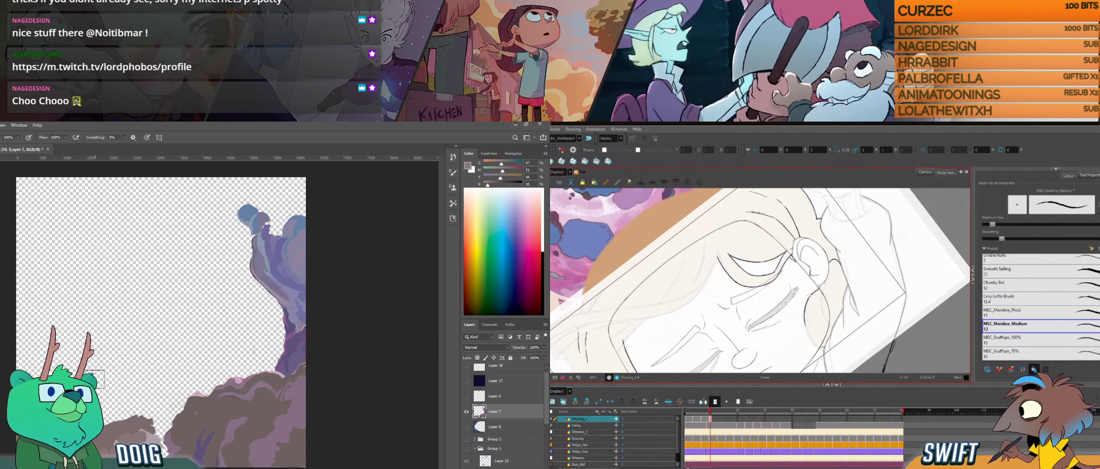
{"action": "left_click_drag", "start_coordinate": [836, 310], "coordinate": [794, 350]}
{"action": "left_click_drag", "start_coordinate": [794, 350], "coordinate": [808, 341]}
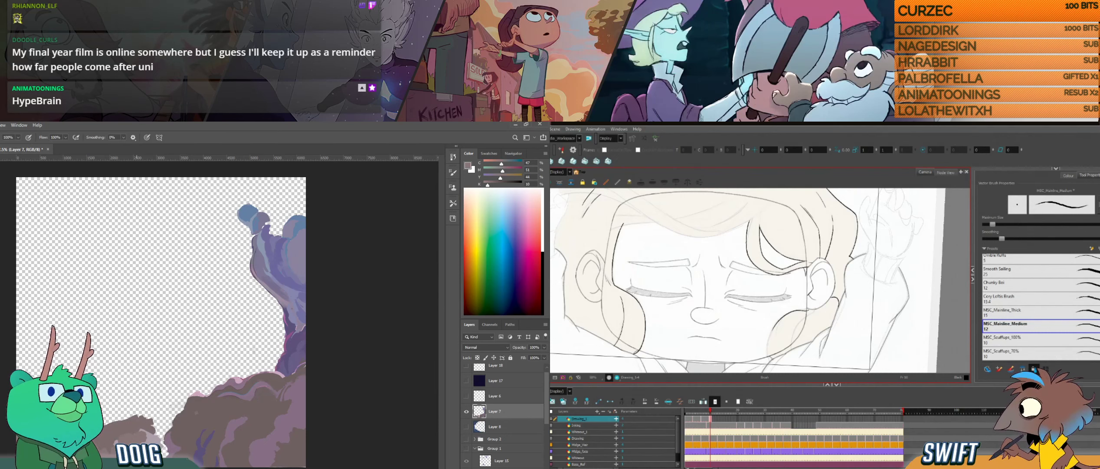
- Touch up the outer edge of the hair lock below the ear with a short stroke
{"action": "key", "text": "alt"}
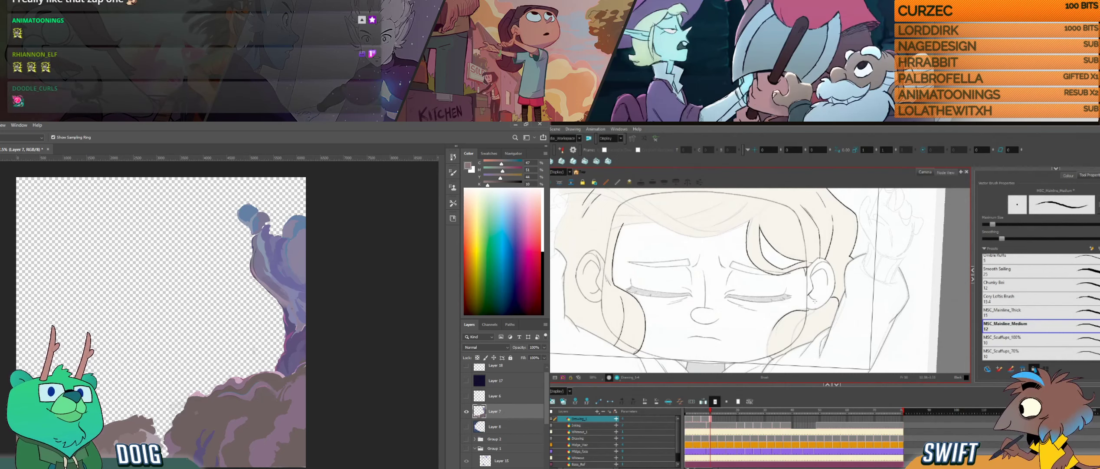
{"action": "key", "text": "ctrl+alt"}
{"action": "left_click_drag", "start_coordinate": [809, 336], "coordinate": [835, 328]}
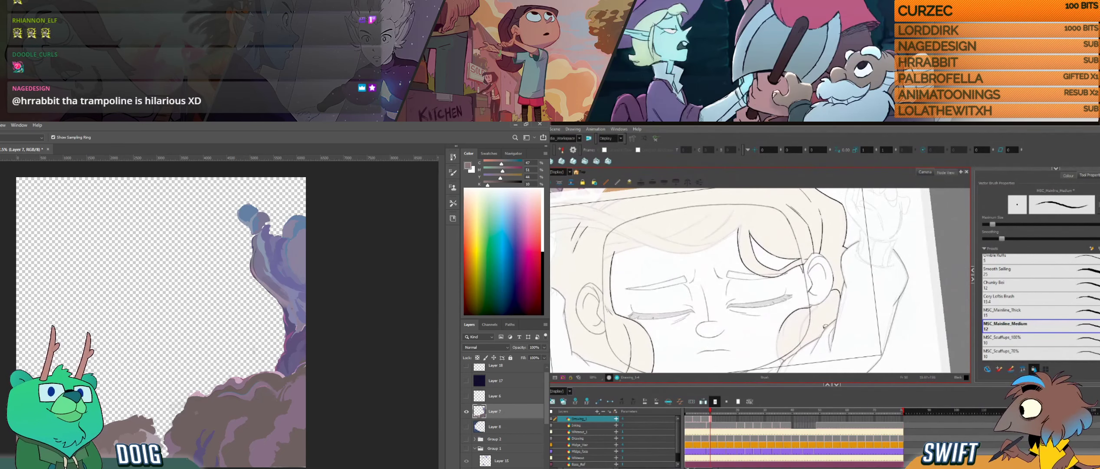
{"action": "key", "text": "ctrl+alt"}
{"action": "left_click_drag", "start_coordinate": [826, 326], "coordinate": [823, 330]}
- Flip through the neighbouring drawings to compare the hair locks, and touch up the lock's lower inner edge beside the jaw
{"action": "key", "text": "f"}
{"action": "key", "text": "g"}
{"action": "key", "text": "f"}
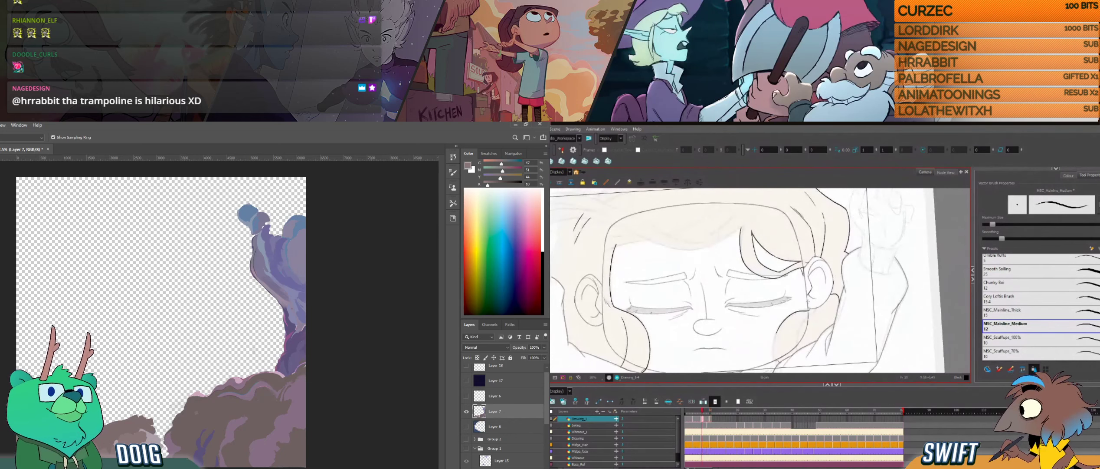
{"action": "key", "text": "f"}
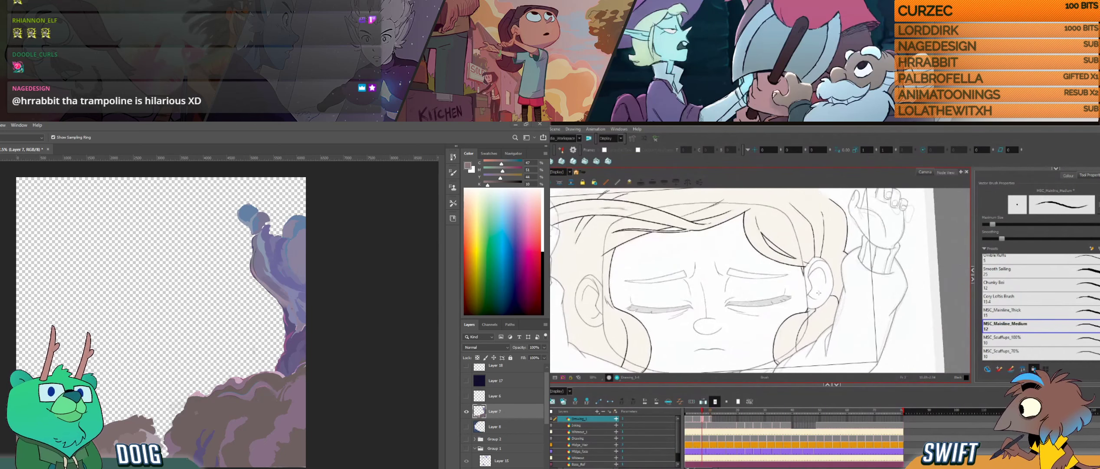
{"action": "key", "text": "g"}
{"action": "key", "text": "f"}
{"action": "key", "text": "g"}
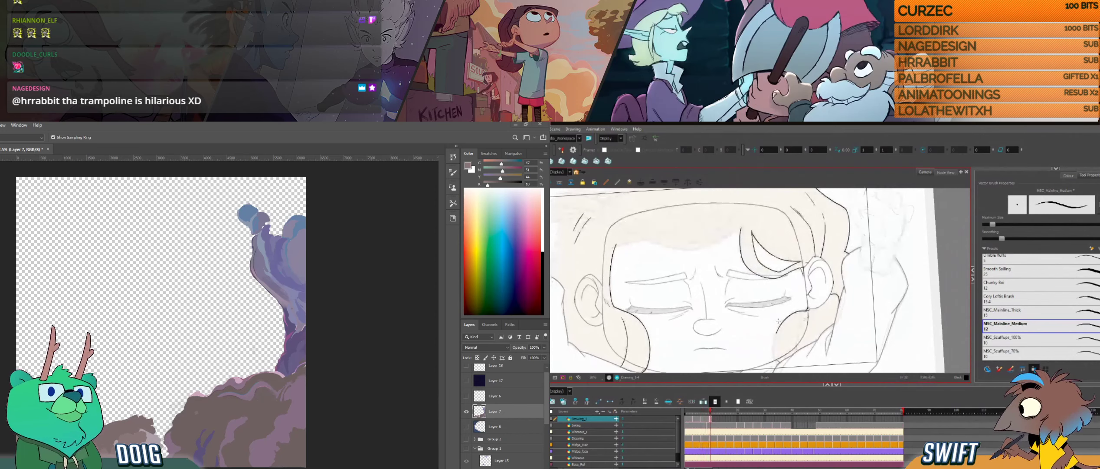
{"action": "left_click_drag", "start_coordinate": [779, 353], "coordinate": [771, 346]}
- Switch to the browser's trampoline comic, enlarge it and read through its panels
{"action": "key", "text": "alt+Tab"}
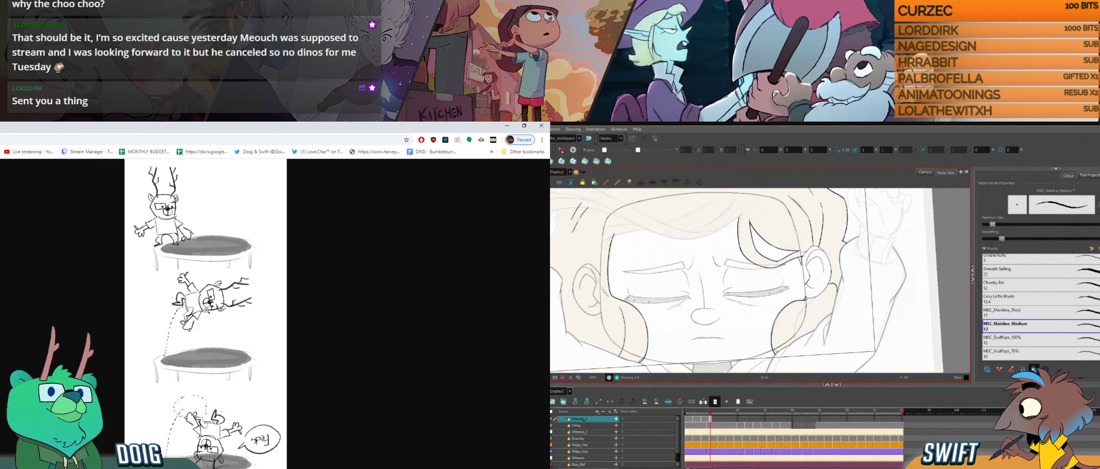
{"action": "left_click", "coordinate": [206, 310]}
{"action": "scroll", "coordinate": [230, 305], "scroll_direction": "up", "scroll_amount": 7}
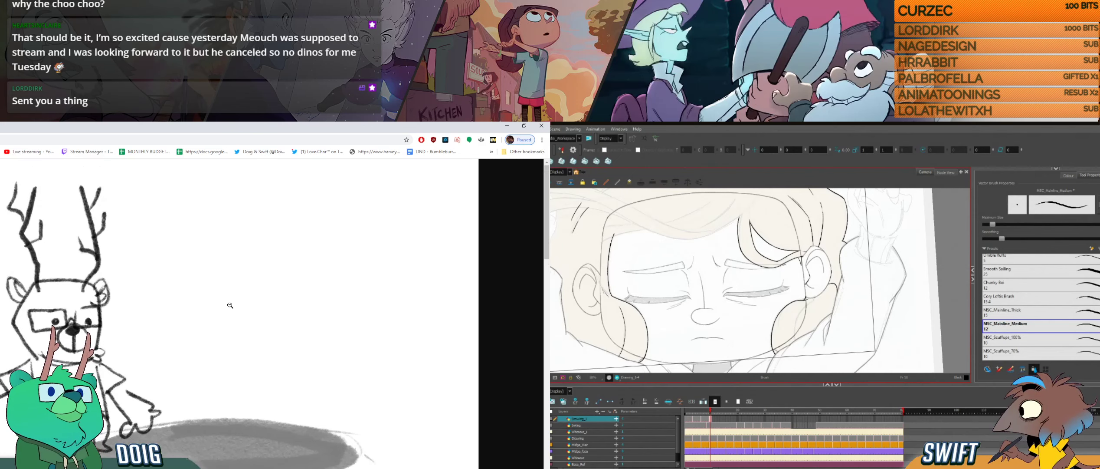
{"action": "scroll", "coordinate": [230, 305], "scroll_direction": "down", "scroll_amount": 4}
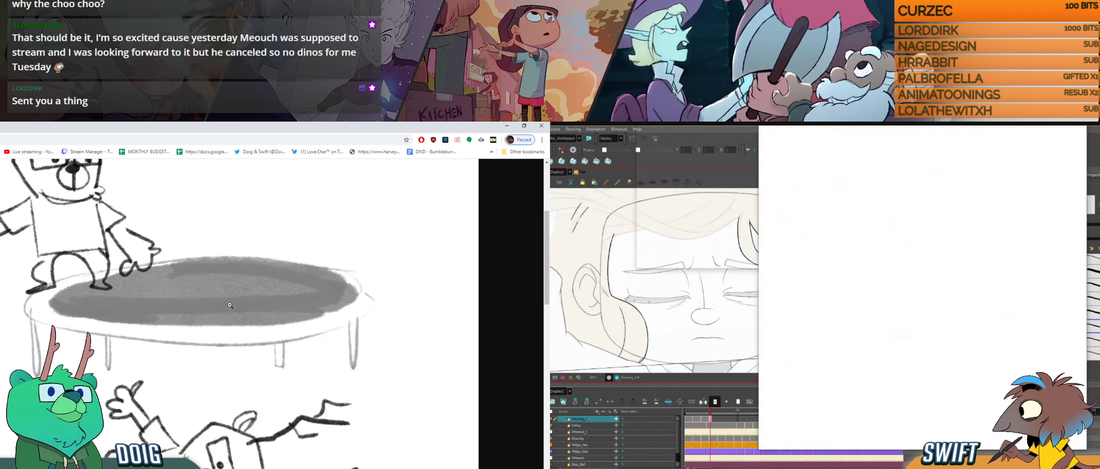
{"action": "scroll", "coordinate": [230, 305], "scroll_direction": "down", "scroll_amount": 8}
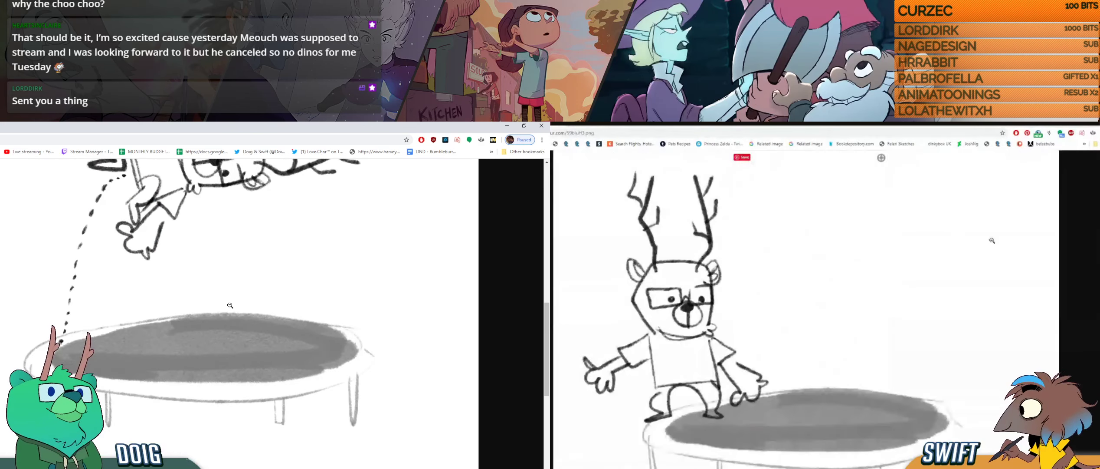
{"action": "scroll", "coordinate": [230, 304], "scroll_direction": "down", "scroll_amount": 6}
{"action": "scroll", "coordinate": [992, 239], "scroll_direction": "down", "scroll_amount": 6}
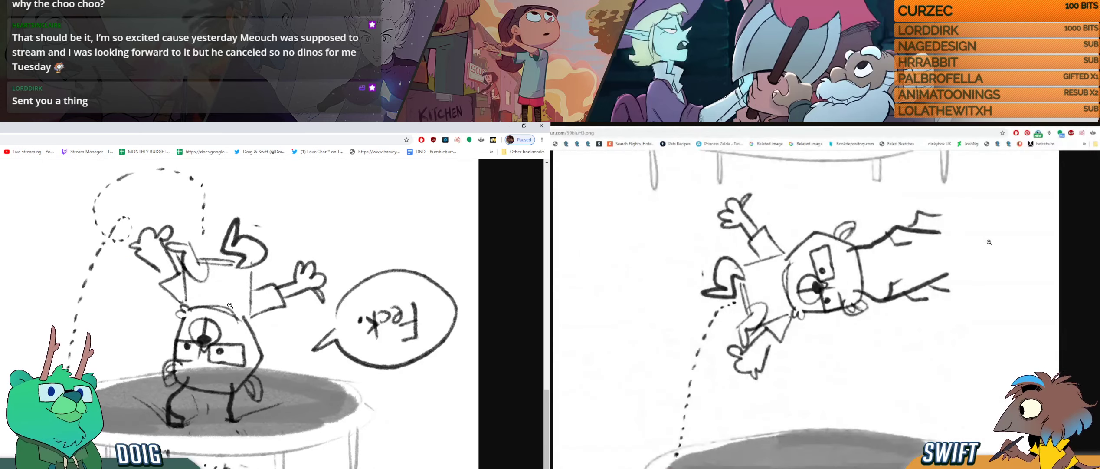
{"action": "scroll", "coordinate": [989, 243], "scroll_direction": "down", "scroll_amount": 6}
{"action": "scroll", "coordinate": [230, 305], "scroll_direction": "down", "scroll_amount": 5}
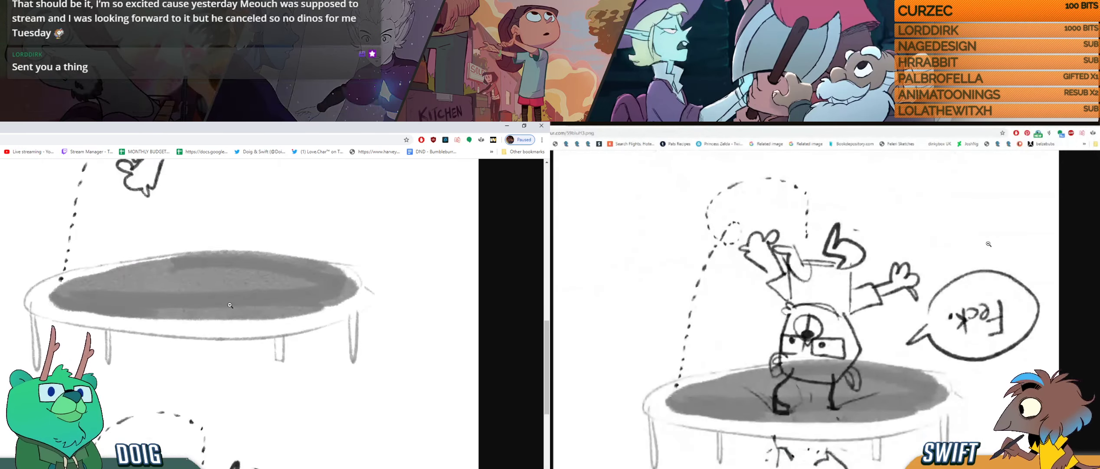
{"action": "scroll", "coordinate": [230, 305], "scroll_direction": "up", "scroll_amount": 3}
{"action": "scroll", "coordinate": [230, 305], "scroll_direction": "down", "scroll_amount": 10}
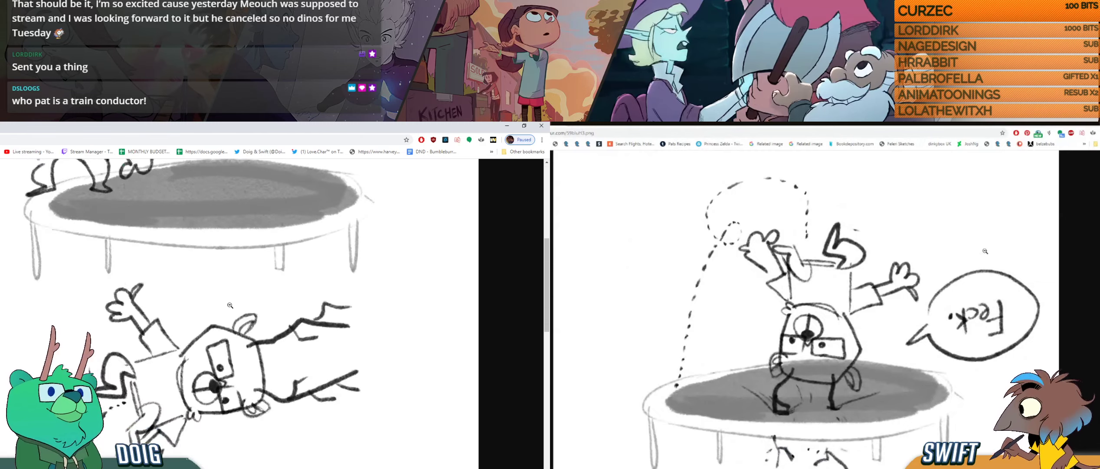
- Zoom out of the trampoline comic and return to the rock painting and the sleeping girl's animation drawing
{"action": "left_click", "coordinate": [936, 249]}
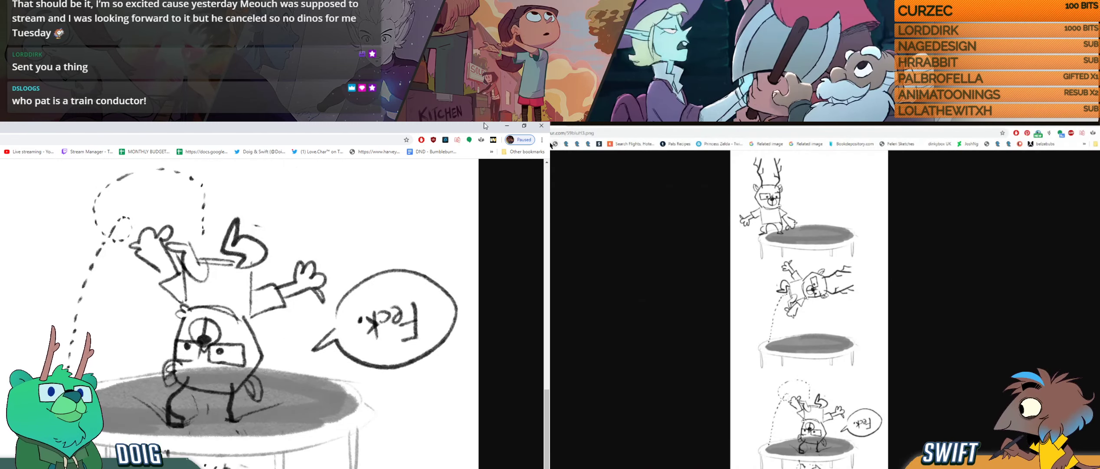
{"action": "left_click", "coordinate": [507, 125]}
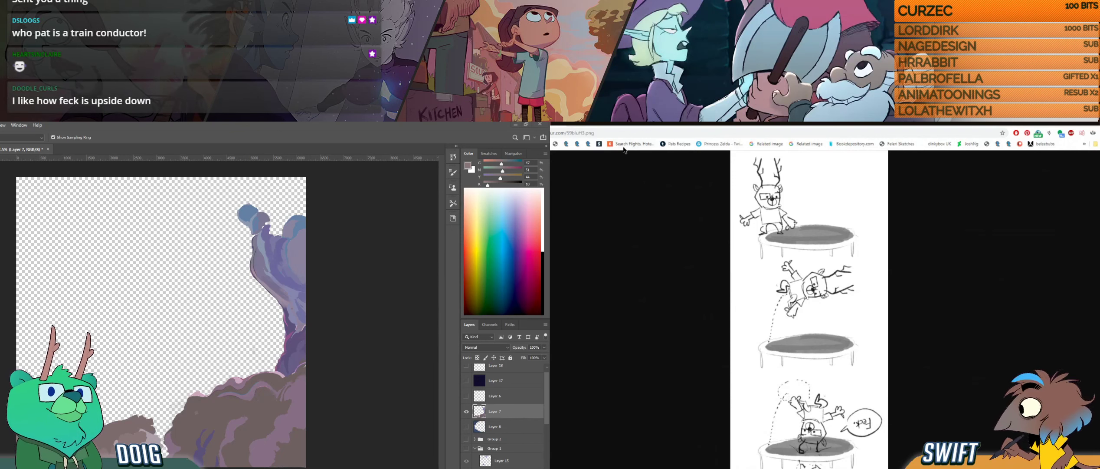
{"action": "left_click", "coordinate": [559, 126]}
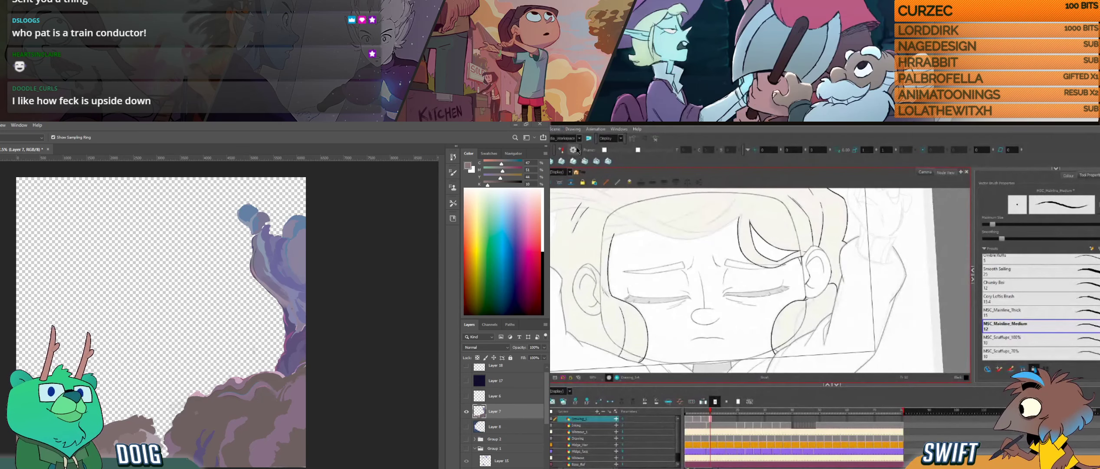
- Erase a tiny spot beside the inked hair lock below the ear
{"action": "key", "text": "e"}
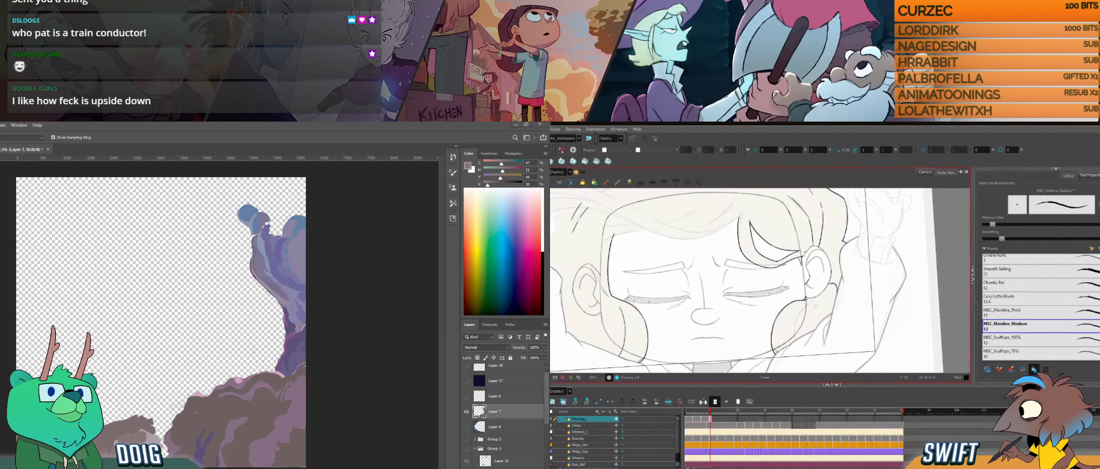
{"action": "left_click_drag", "start_coordinate": [816, 306], "coordinate": [814, 312]}
{"action": "key", "text": "space"}
{"action": "left_click_drag", "start_coordinate": [799, 280], "coordinate": [730, 356]}
{"action": "key", "text": "space"}
{"action": "left_click_drag", "start_coordinate": [780, 298], "coordinate": [780, 328]}
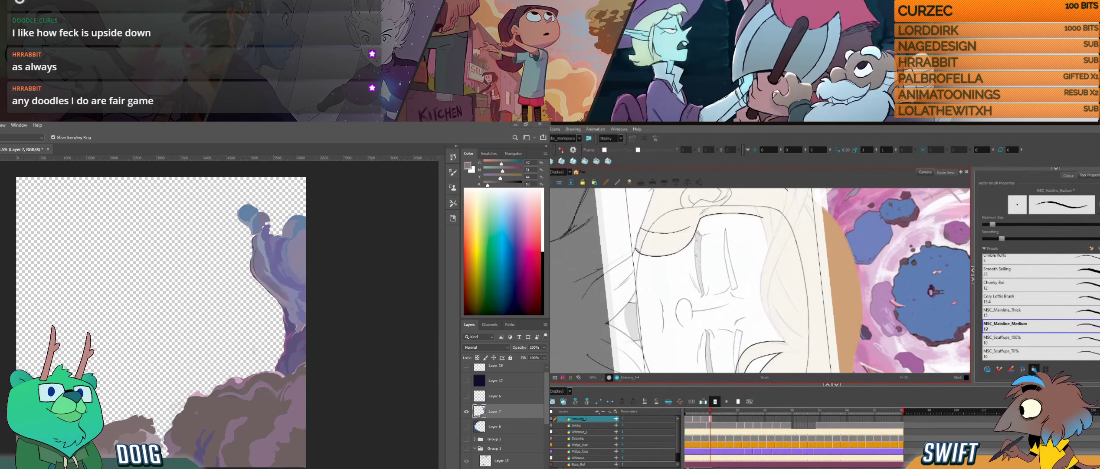
- Switch to the browser's skating bird sketch, and sample rock colours and dab them on the small low rock on Layer 7
{"action": "mouse_move", "coordinate": [552, 187]}
{"action": "left_mouse_down"}
{"action": "mouse_move", "coordinate": [711, 167]}
{"action": "mouse_move", "coordinate": [707, 127]}
{"action": "left_mouse_up"}
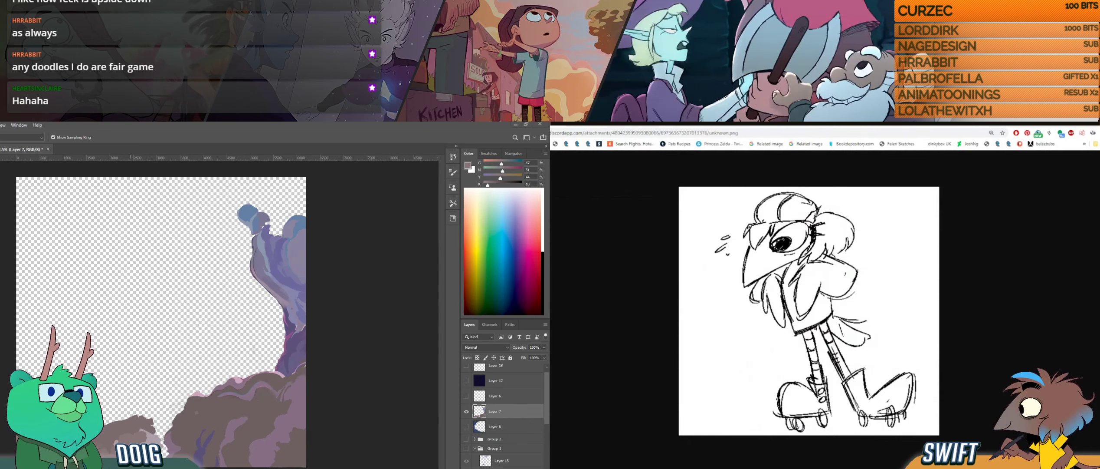
{"action": "left_click", "coordinate": [165, 431], "text": "alt"}
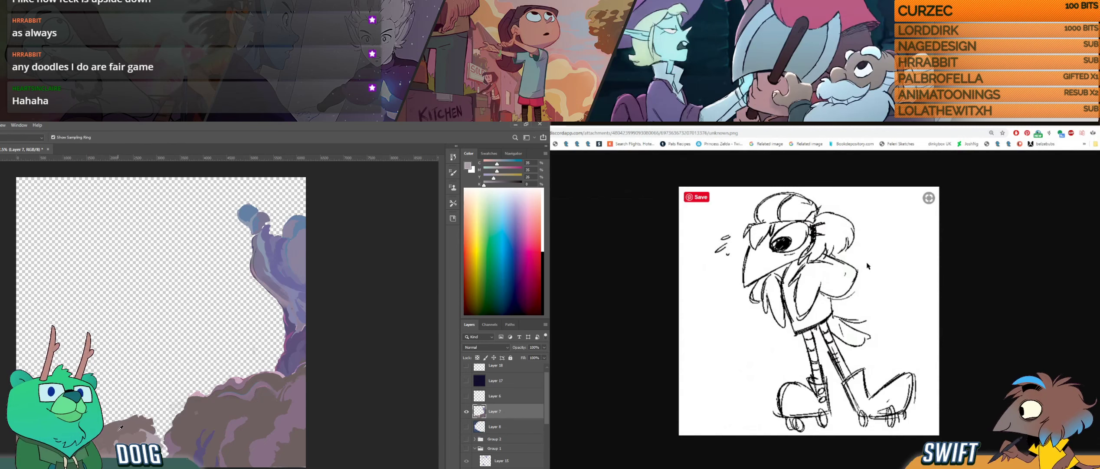
{"action": "left_click", "coordinate": [111, 452], "text": "alt"}
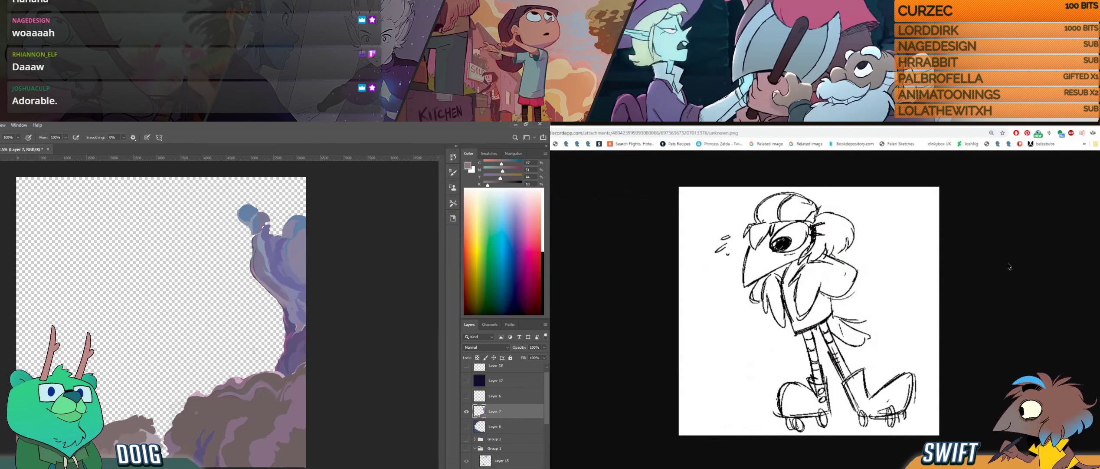
{"action": "key", "text": "alt"}
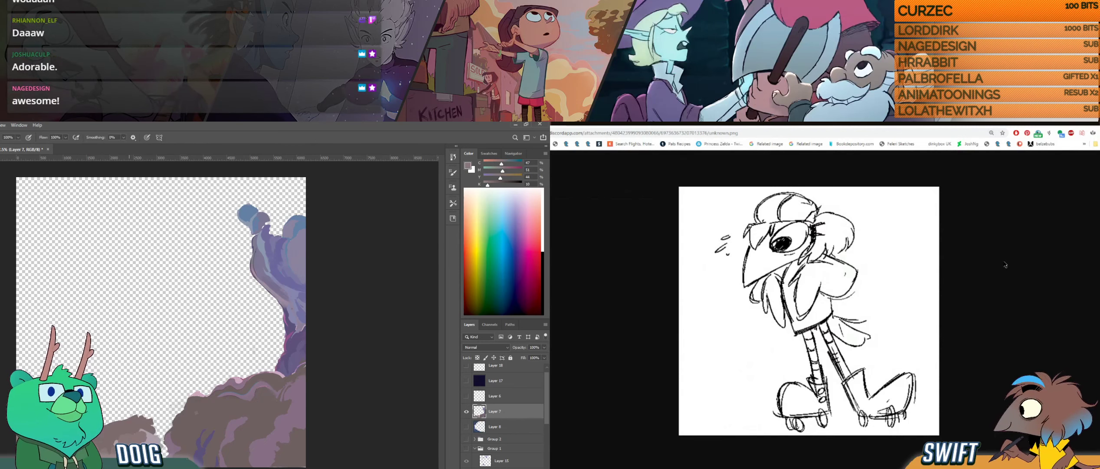
{"action": "key", "text": "alt"}
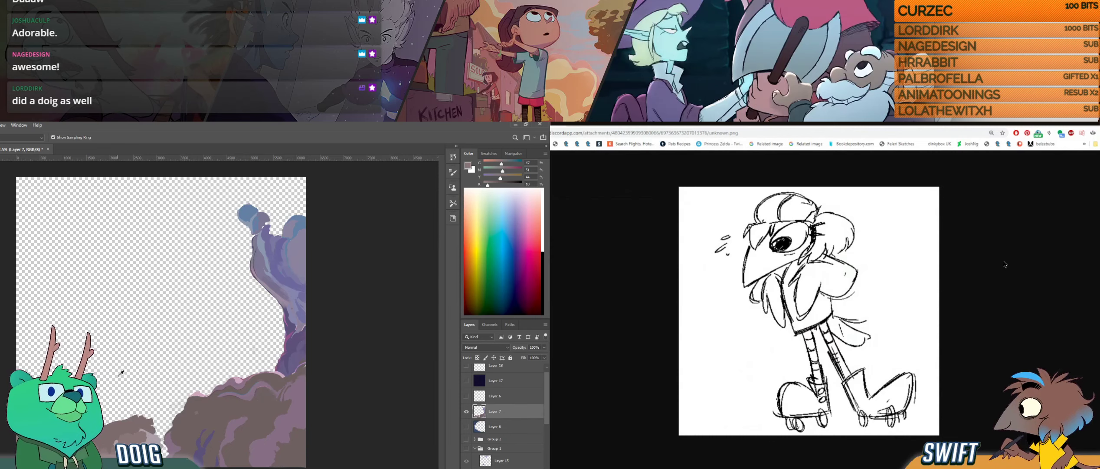
{"action": "left_click", "coordinate": [151, 441], "text": "alt"}
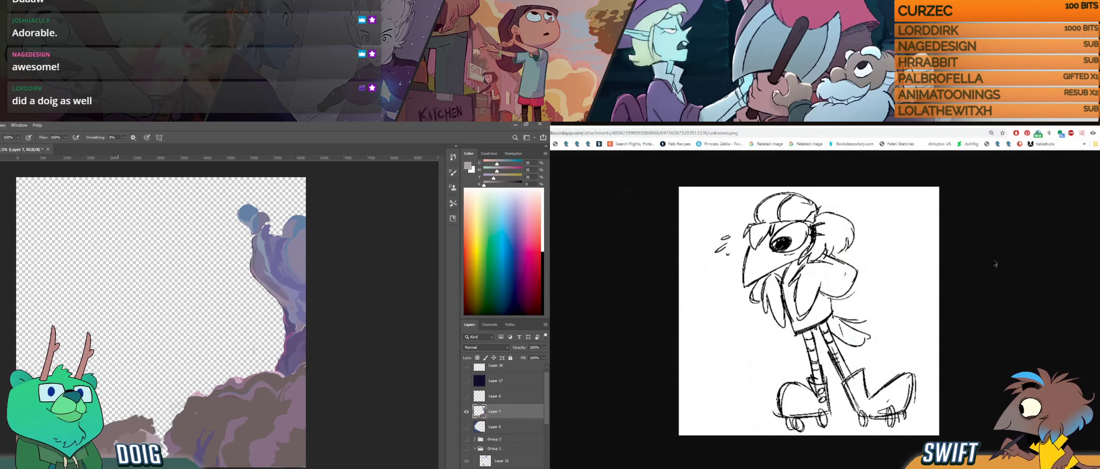
{"action": "left_click", "coordinate": [114, 454], "text": "alt"}
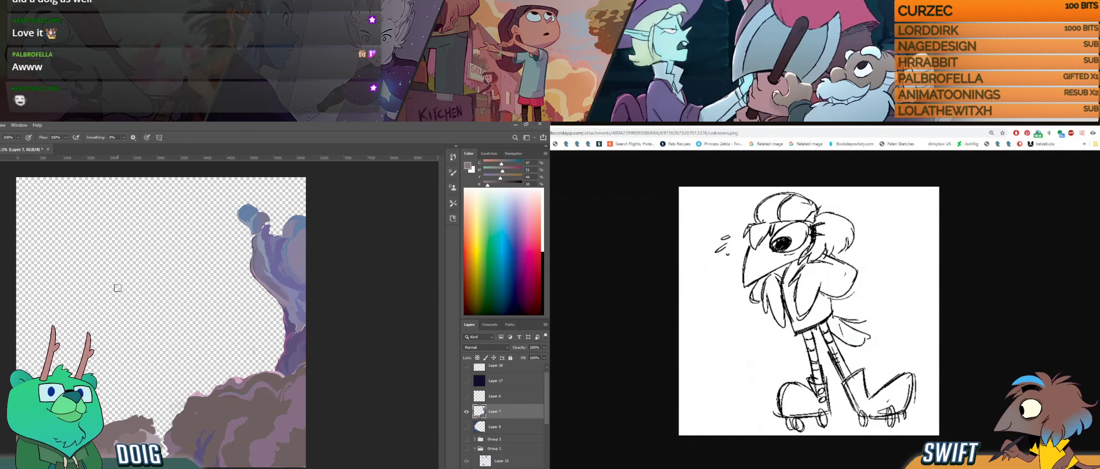
- Open the browser's antlered bear sketch and examine it both enlarged and at full view
{"action": "left_click", "coordinate": [729, 126]}
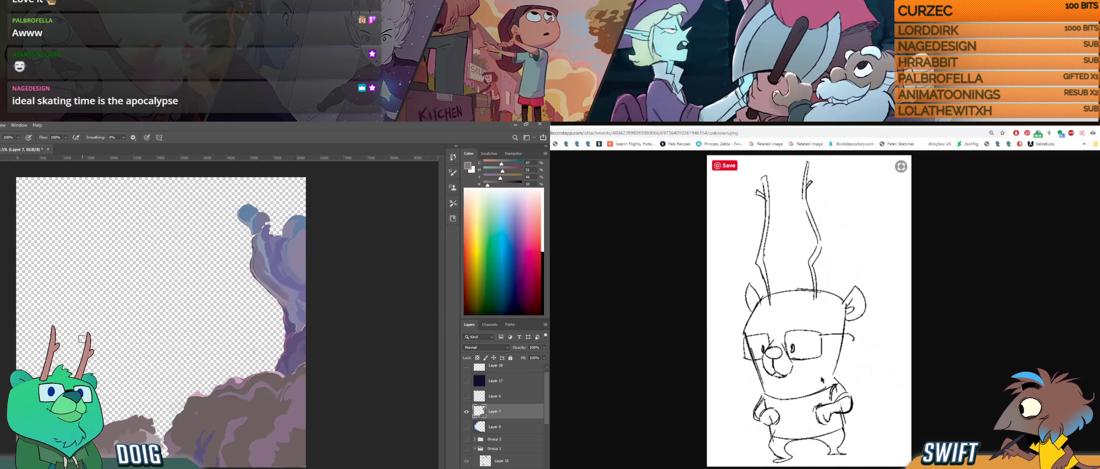
{"action": "key", "text": "ctrl+plus"}
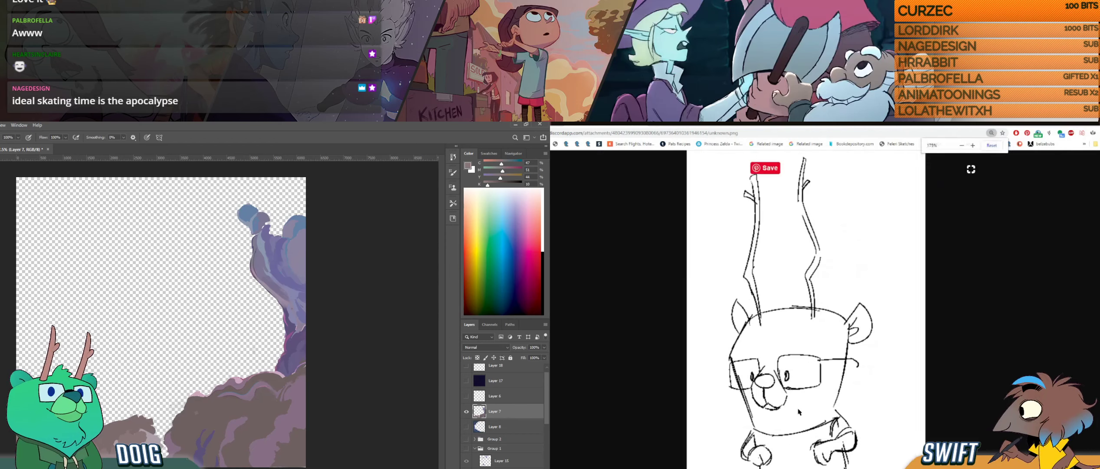
{"action": "key", "text": "ctrl+minus"}
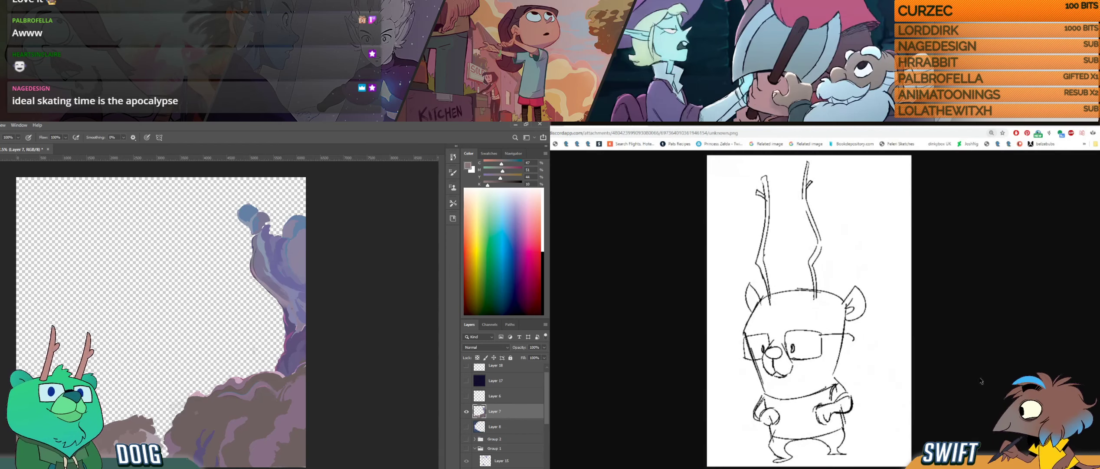
{"action": "scroll", "coordinate": [788, 416], "scroll_direction": "up", "scroll_amount": 2}
{"action": "scroll", "coordinate": [787, 415], "scroll_direction": "down", "scroll_amount": 2}
{"action": "scroll", "coordinate": [788, 415], "scroll_direction": "up", "scroll_amount": 1}
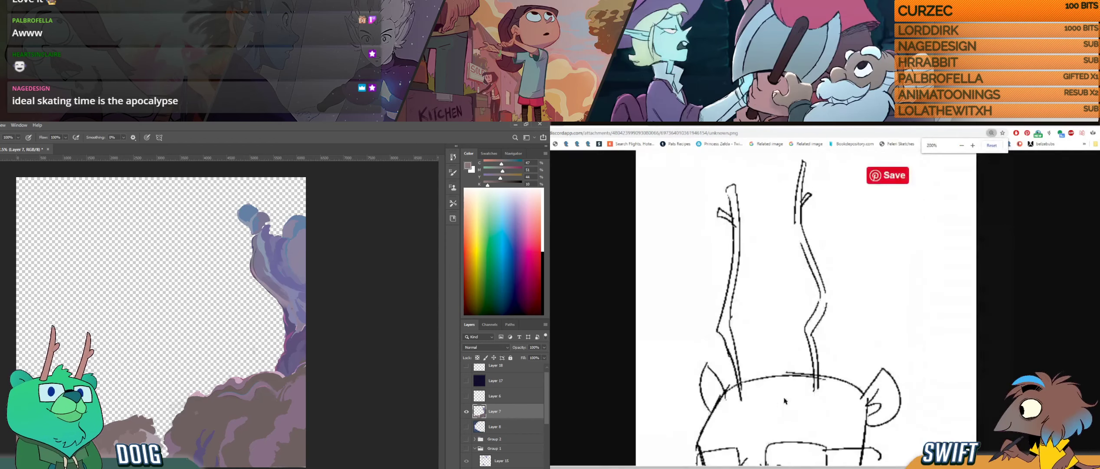
{"action": "scroll", "coordinate": [788, 416], "scroll_direction": "down", "scroll_amount": 1}
{"action": "scroll", "coordinate": [788, 415], "scroll_direction": "down", "scroll_amount": 1}
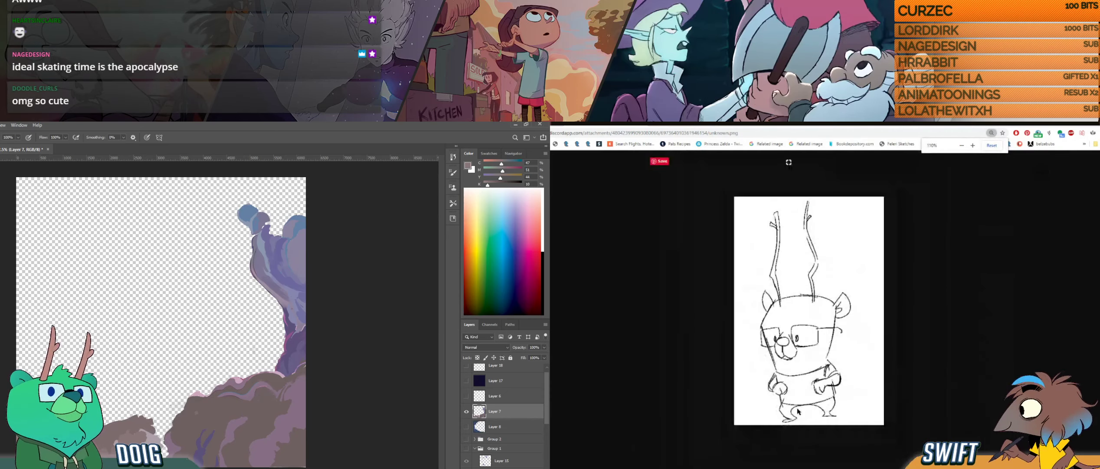
{"action": "scroll", "coordinate": [792, 372], "scroll_direction": "up", "scroll_amount": 1}
{"action": "scroll", "coordinate": [794, 373], "scroll_direction": "down", "scroll_amount": 4}
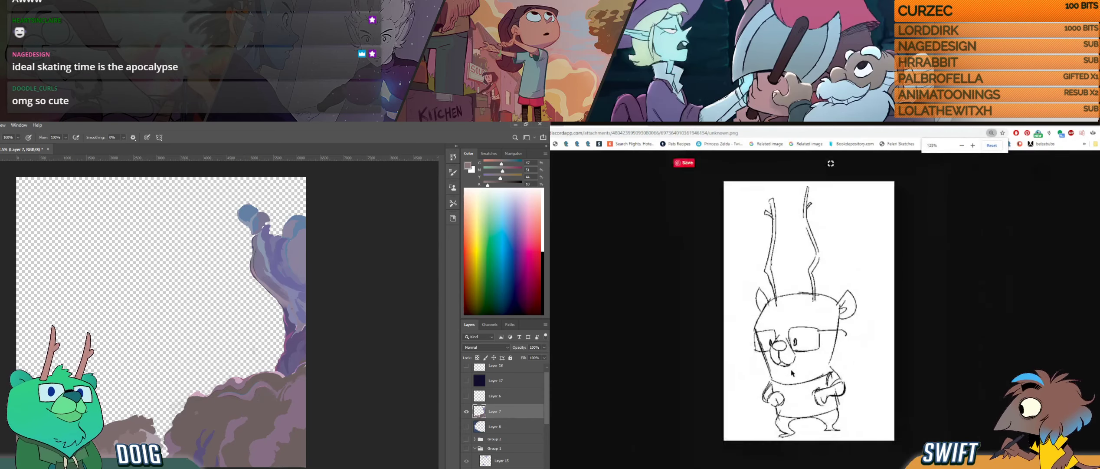
{"action": "scroll", "coordinate": [802, 374], "scroll_direction": "up", "scroll_amount": 4}
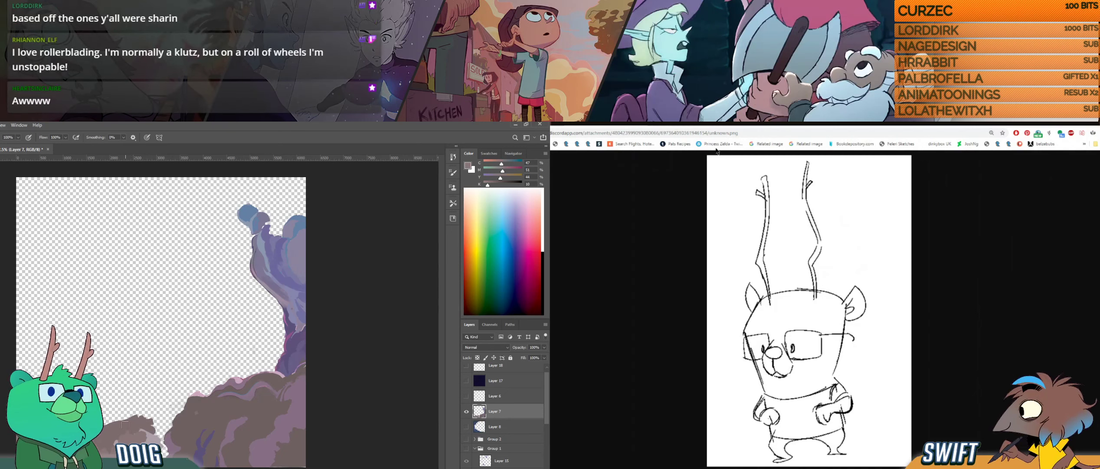
- Add short strokes in sampled rock colours to the small low rock on Layer 7, and return from the browser sketches to the animation drawing
{"action": "key", "text": "i"}
{"action": "left_click", "coordinate": [150, 439]}
{"action": "key", "text": "b"}
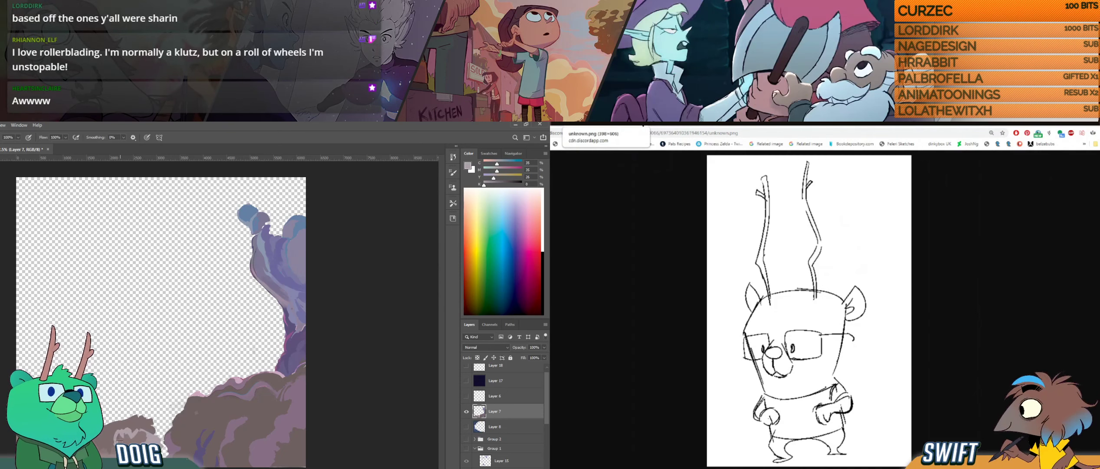
{"action": "left_click", "coordinate": [643, 125]}
{"action": "left_click", "coordinate": [120, 436], "text": "alt"}
{"action": "left_click", "coordinate": [643, 125]}
{"action": "left_click_drag", "start_coordinate": [118, 434], "coordinate": [126, 436]}
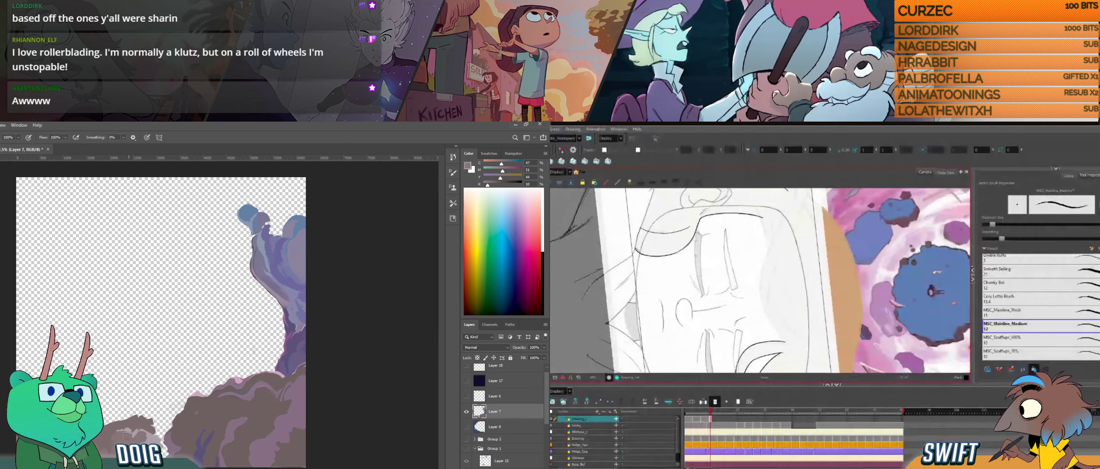
{"action": "key", "text": "i"}
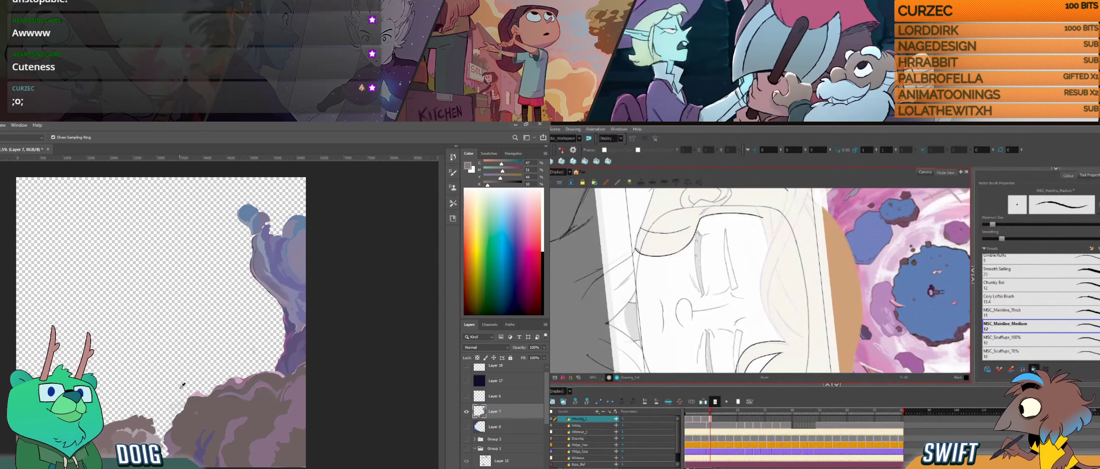
{"action": "left_click", "coordinate": [182, 446]}
{"action": "key", "text": "b"}
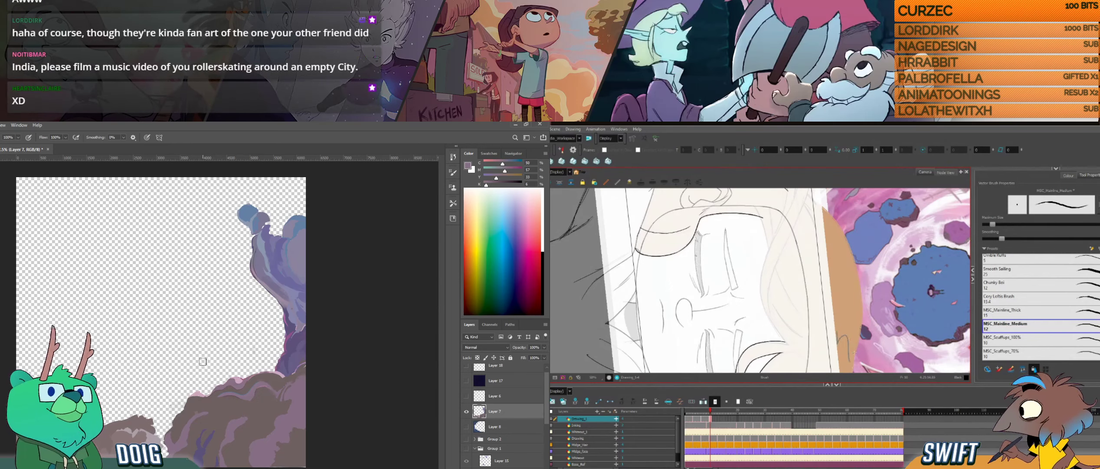
- Ink the long curved hairline across the girl's forehead, up to the swooping front lock
{"action": "mouse_move", "coordinate": [857, 327]}
{"action": "left_mouse_down"}
{"action": "mouse_move", "coordinate": [833, 306]}
{"action": "mouse_move", "coordinate": [798, 305]}
{"action": "left_mouse_up"}
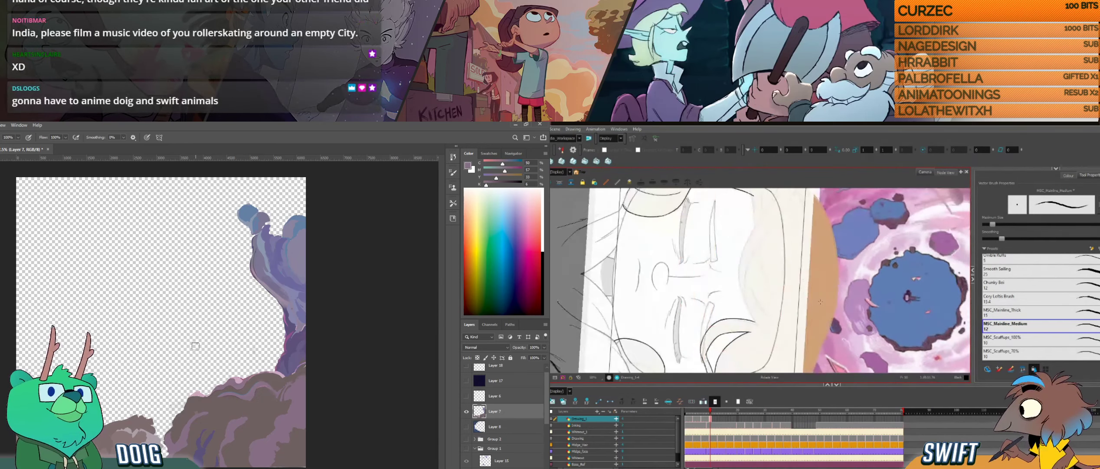
{"action": "scroll", "coordinate": [777, 297], "scroll_direction": "up", "scroll_amount": 1}
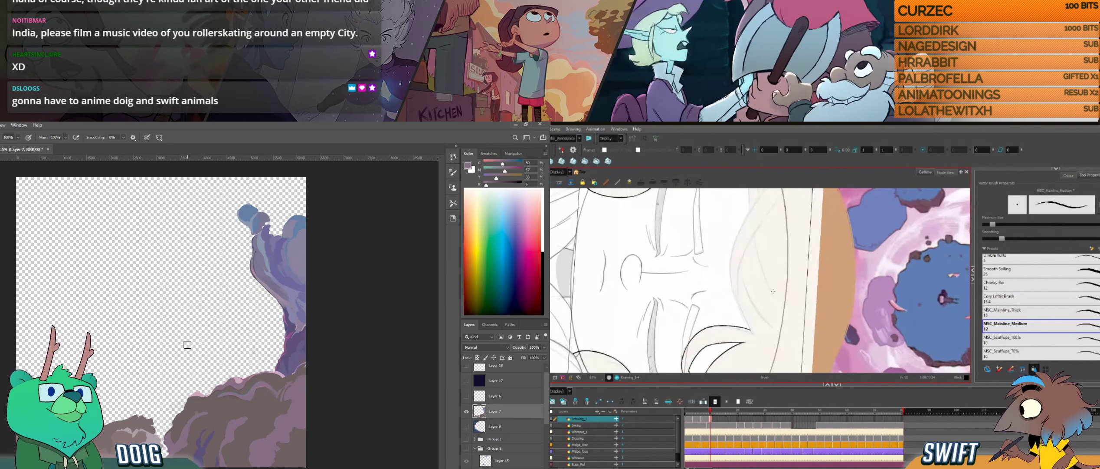
{"action": "left_click_drag", "start_coordinate": [773, 291], "coordinate": [769, 314]}
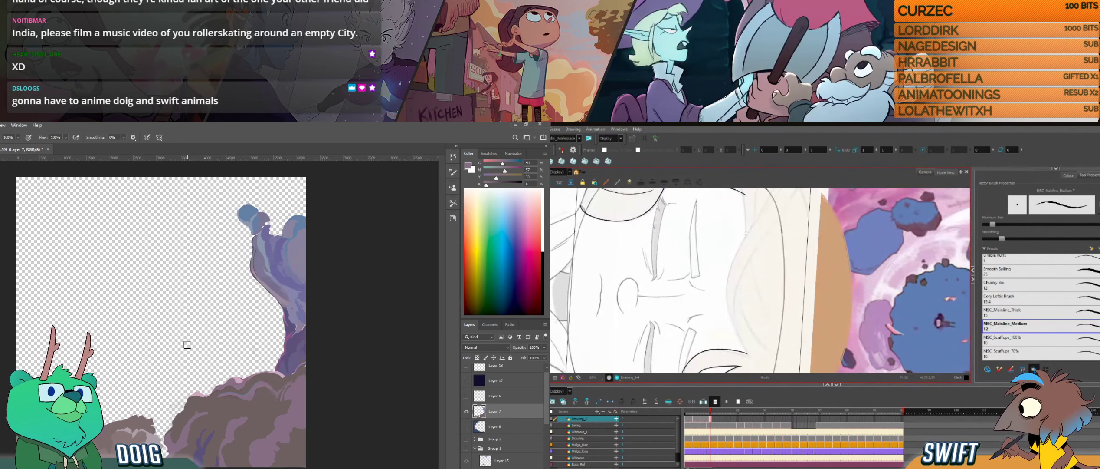
{"action": "mouse_move", "coordinate": [746, 234]}
{"action": "left_mouse_down"}
{"action": "mouse_move", "coordinate": [726, 300]}
{"action": "mouse_move", "coordinate": [747, 353]}
{"action": "left_mouse_up"}
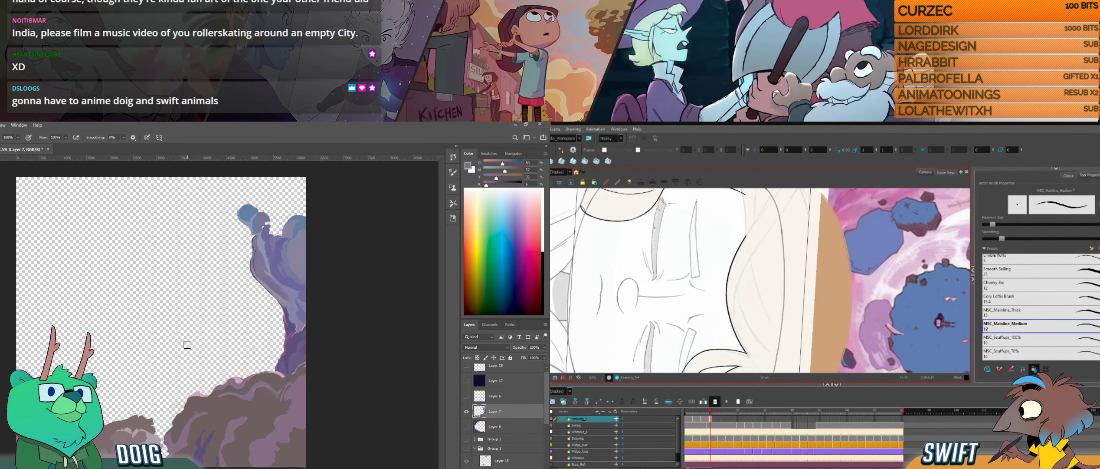
{"action": "left_click_drag", "start_coordinate": [755, 348], "coordinate": [797, 308]}
{"action": "left_click_drag", "start_coordinate": [714, 313], "coordinate": [780, 310]}
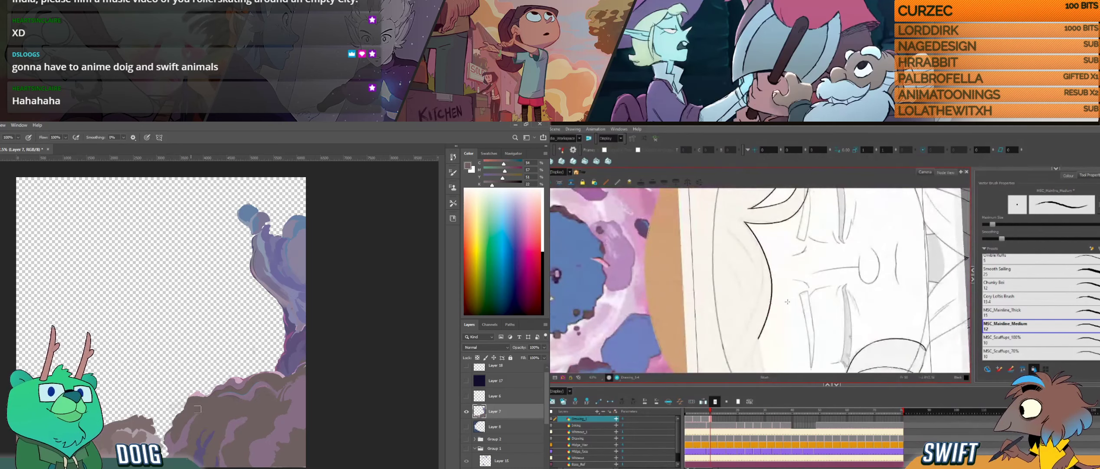
- Flip between the neighbouring drawings to compare the hairline and front hair locks
{"action": "key", "text": "f"}
{"action": "key", "text": "g"}
{"action": "key", "text": "f"}
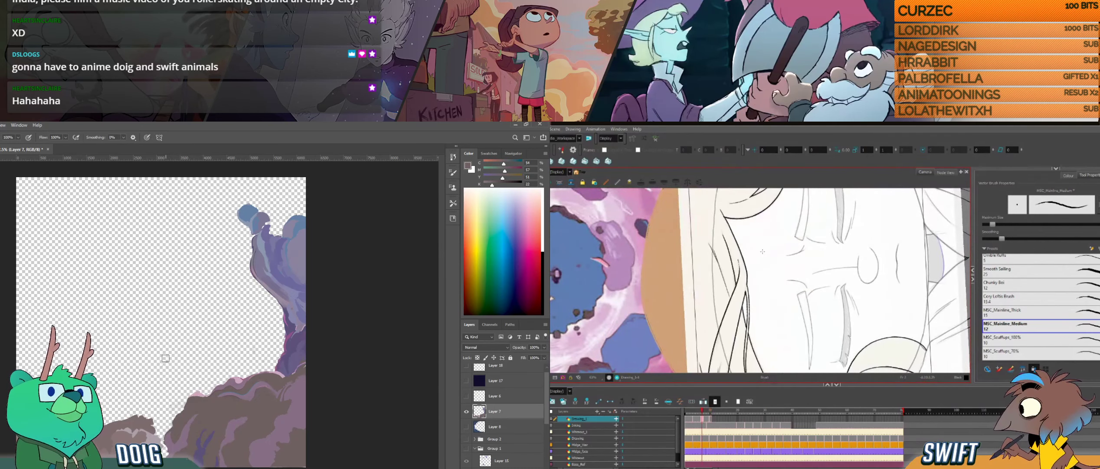
{"action": "key", "text": "g"}
{"action": "key", "text": "f"}
{"action": "key", "text": "g"}
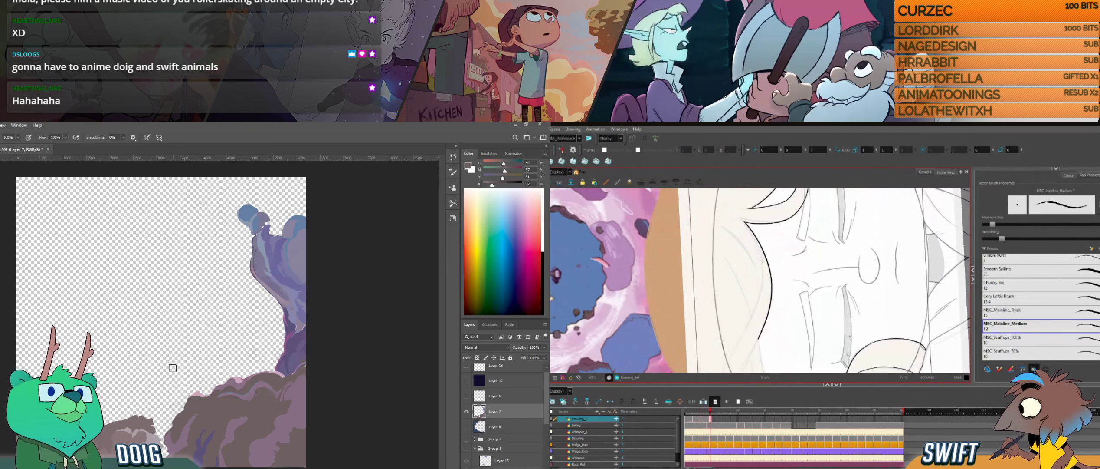
{"action": "key", "text": "f"}
{"action": "key", "text": "g"}
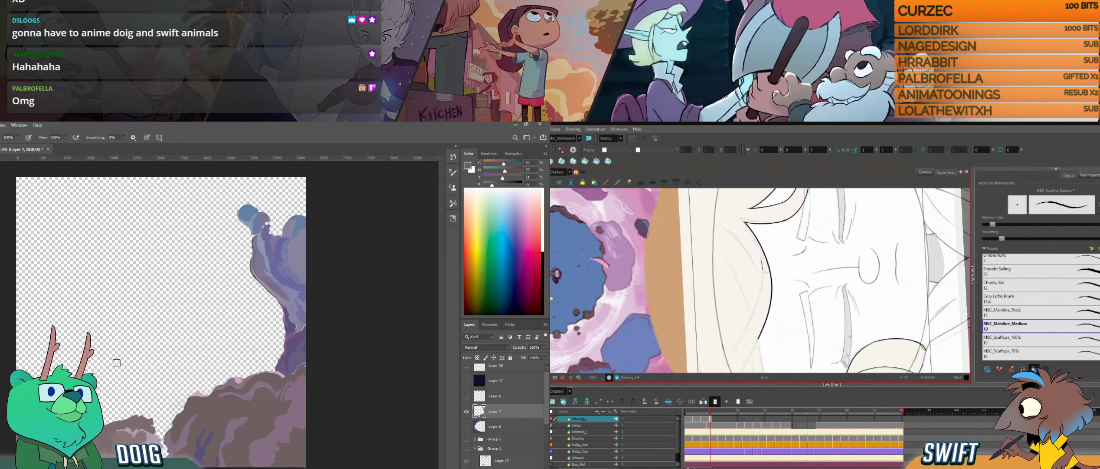
{"action": "left_click_drag", "start_coordinate": [765, 271], "coordinate": [733, 325]}
{"action": "left_click_drag", "start_coordinate": [776, 300], "coordinate": [774, 337]}
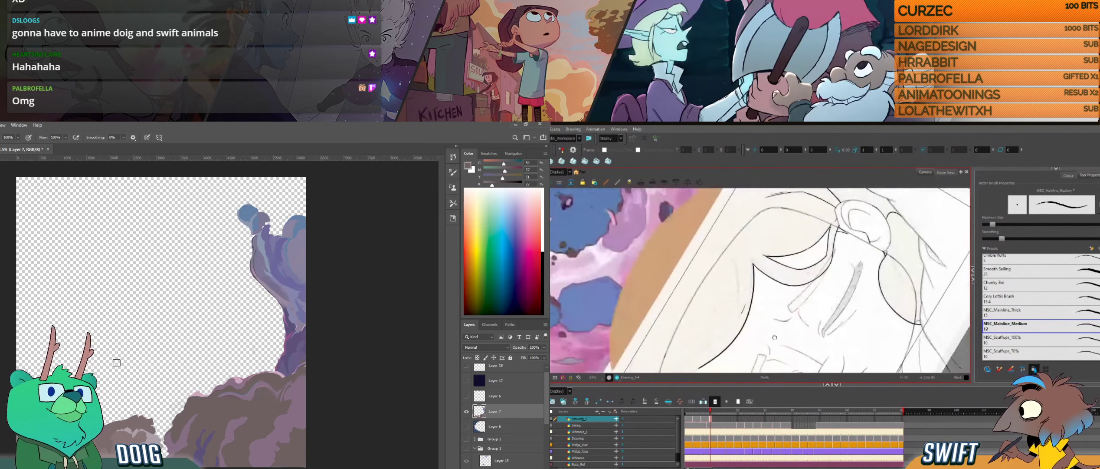
{"action": "key", "text": "f"}
{"action": "key", "text": "g"}
{"action": "key", "text": "f"}
{"action": "key", "text": "g"}
{"action": "key", "text": "f"}
{"action": "key", "text": "g"}
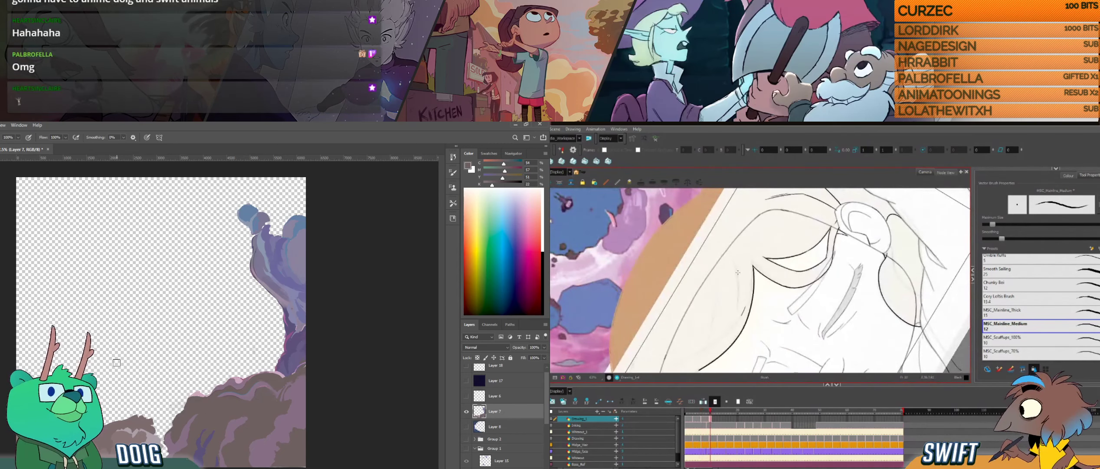
- Ink the edge of the front hair lock running down beside the girl's face, redoing the strokes that miss the curve
{"action": "mouse_move", "coordinate": [738, 278]}
{"action": "left_mouse_down"}
{"action": "mouse_move", "coordinate": [734, 323]}
{"action": "mouse_move", "coordinate": [761, 345]}
{"action": "left_mouse_up"}
{"action": "key", "text": "ctrl+z"}
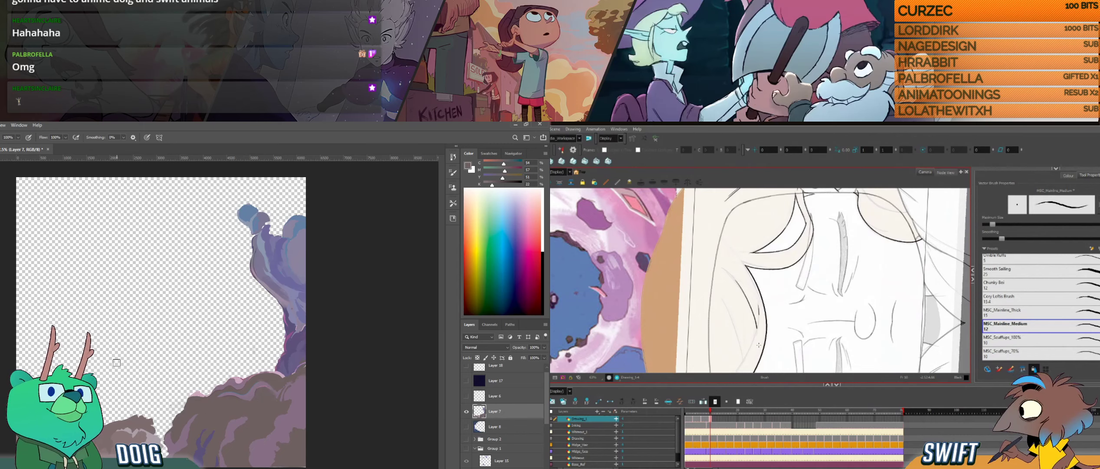
{"action": "left_click_drag", "start_coordinate": [759, 345], "coordinate": [770, 300]}
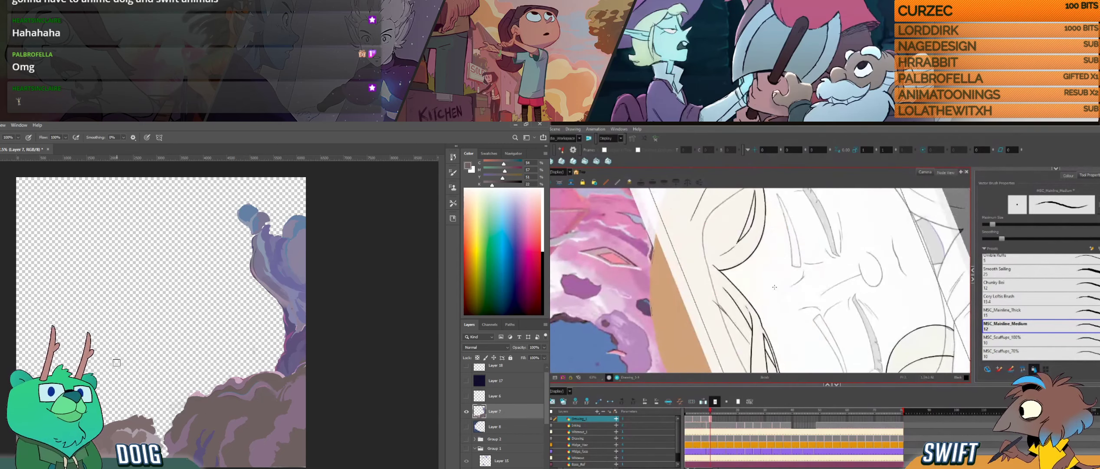
{"action": "key", "text": "g"}
{"action": "mouse_move", "coordinate": [774, 310]}
{"action": "left_mouse_down"}
{"action": "mouse_move", "coordinate": [776, 325]}
{"action": "mouse_move", "coordinate": [790, 314]}
{"action": "mouse_move", "coordinate": [785, 280]}
{"action": "mouse_move", "coordinate": [777, 306]}
{"action": "left_mouse_up"}
{"action": "key", "text": "ctrl+z"}
{"action": "key", "text": "alt+s"}
{"action": "key", "text": "ctrl+z"}
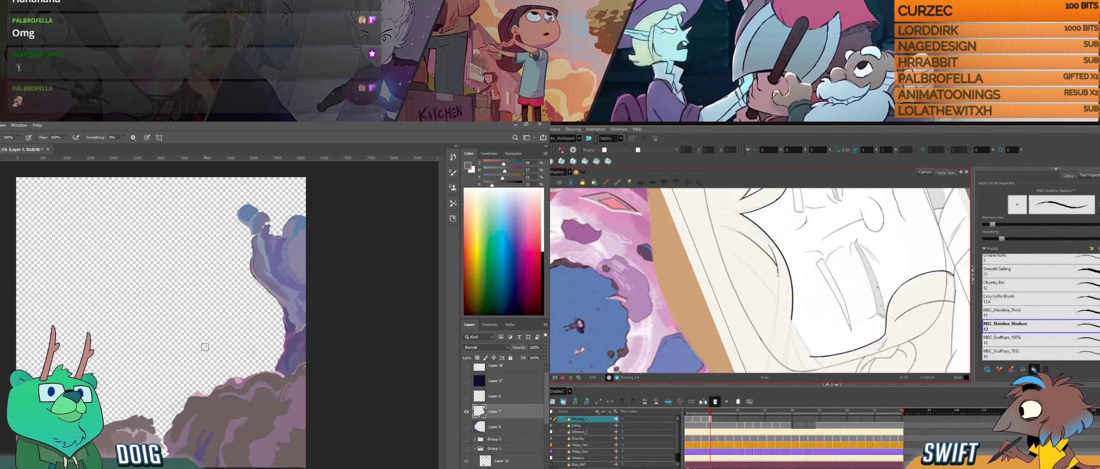
{"action": "mouse_move", "coordinate": [777, 275]}
{"action": "left_mouse_down"}
{"action": "mouse_move", "coordinate": [767, 354]}
{"action": "mouse_move", "coordinate": [785, 329]}
{"action": "mouse_move", "coordinate": [774, 304]}
{"action": "left_mouse_up"}
{"action": "key", "text": "space"}
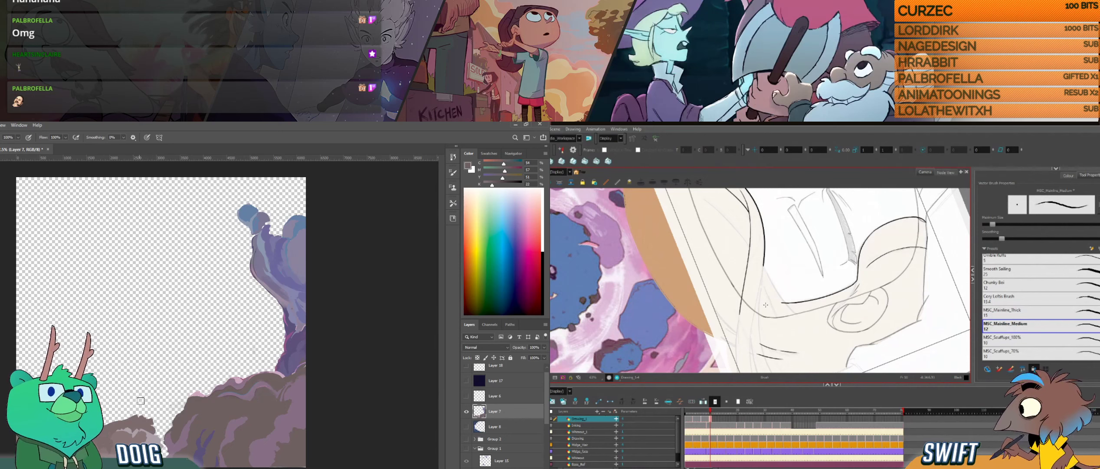
- Add short strokes in sampled rock colours to the base of the large brown rock on Layer 7
{"action": "key", "text": "i"}
{"action": "left_click", "coordinate": [50, 430], "text": "alt"}
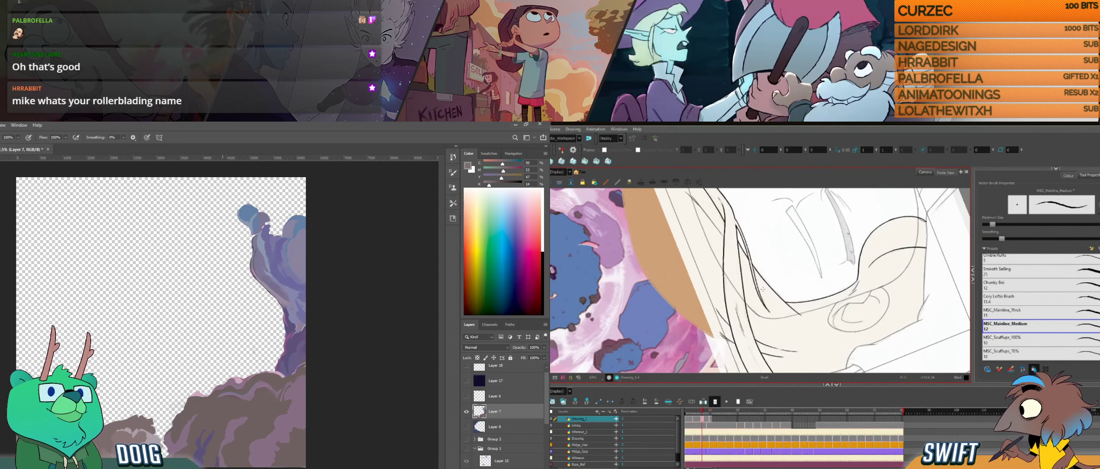
{"action": "key", "text": "i"}
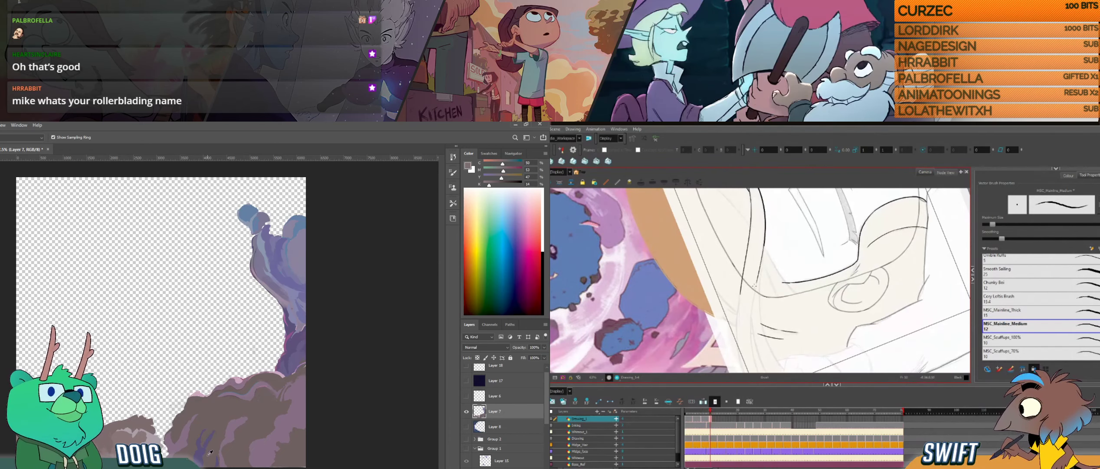
{"action": "left_click", "coordinate": [203, 447]}
{"action": "key", "text": "b"}
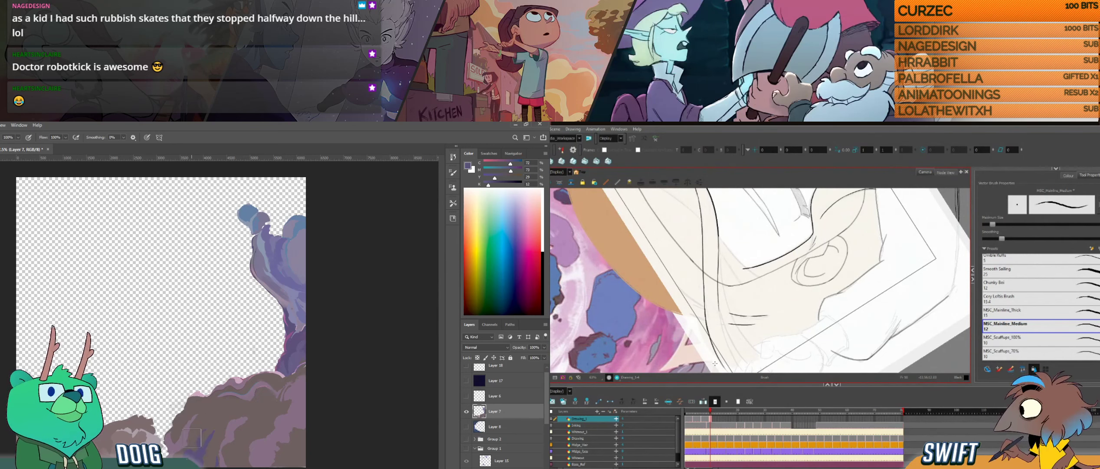
{"action": "left_click_drag", "start_coordinate": [194, 443], "coordinate": [199, 447]}
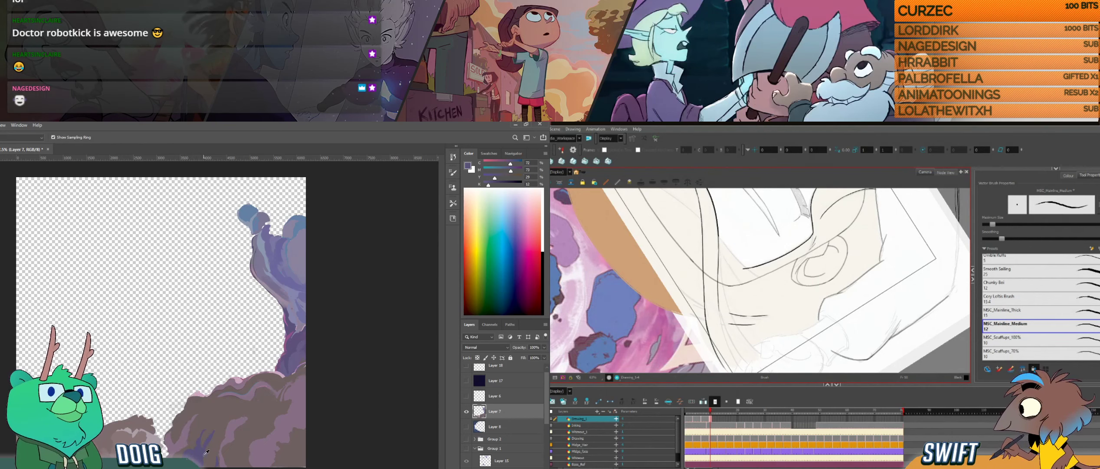
{"action": "left_click", "coordinate": [190, 438], "text": "alt"}
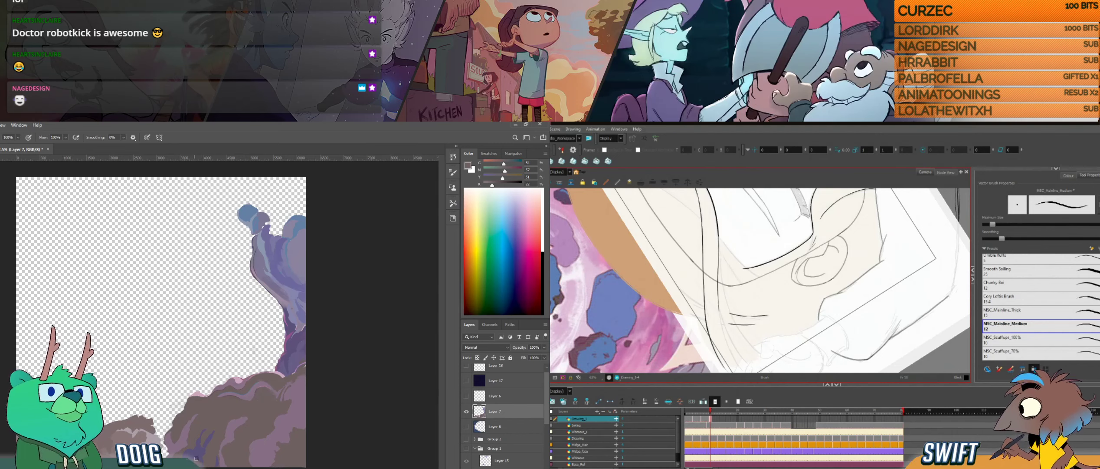
{"action": "key", "text": "alt+e"}
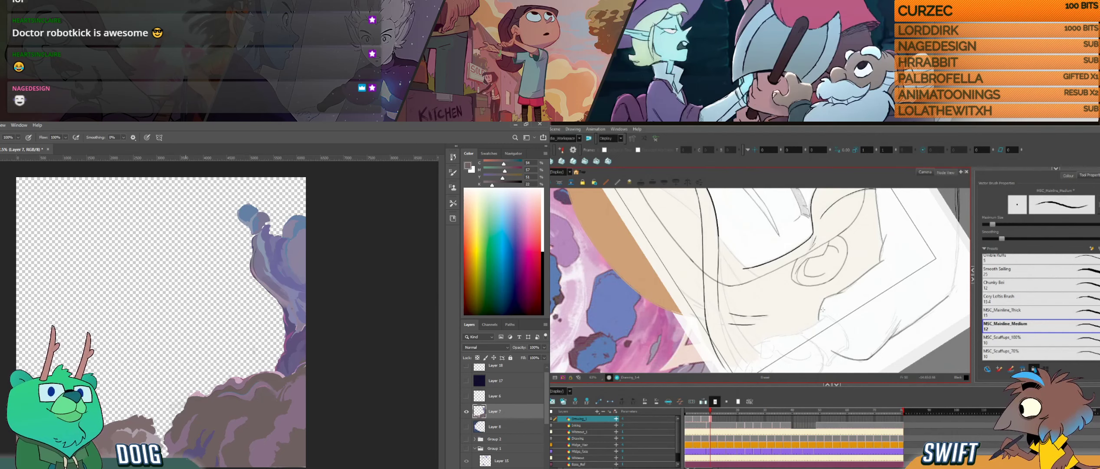
- Ink the lower stretch of the long front lock down towards its tip, checking it against the neighbouring drawing
{"action": "left_click_drag", "start_coordinate": [699, 313], "coordinate": [693, 272]}
{"action": "left_click_drag", "start_coordinate": [705, 254], "coordinate": [710, 280]}
{"action": "key", "text": "f"}
{"action": "key", "text": "g"}
{"action": "left_click_drag", "start_coordinate": [694, 362], "coordinate": [713, 300]}
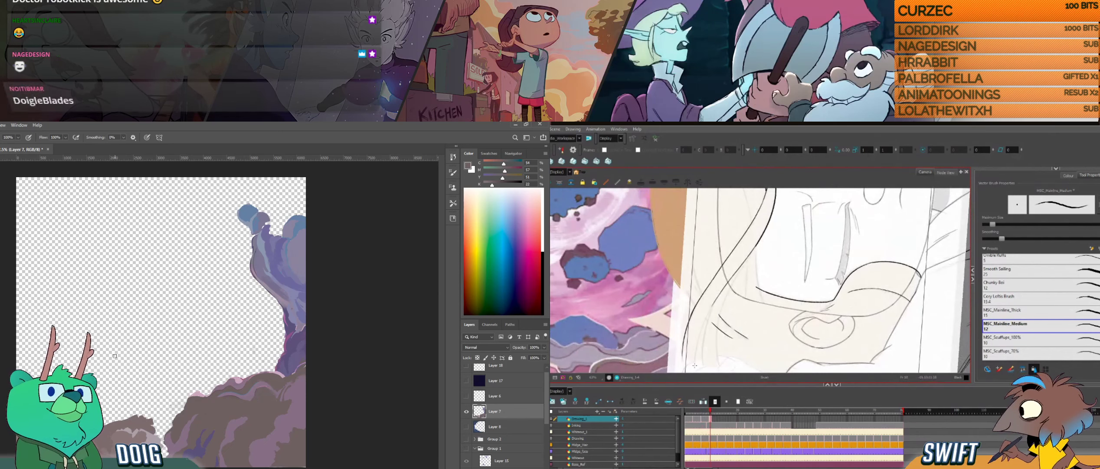
{"action": "left_click_drag", "start_coordinate": [696, 353], "coordinate": [713, 302]}
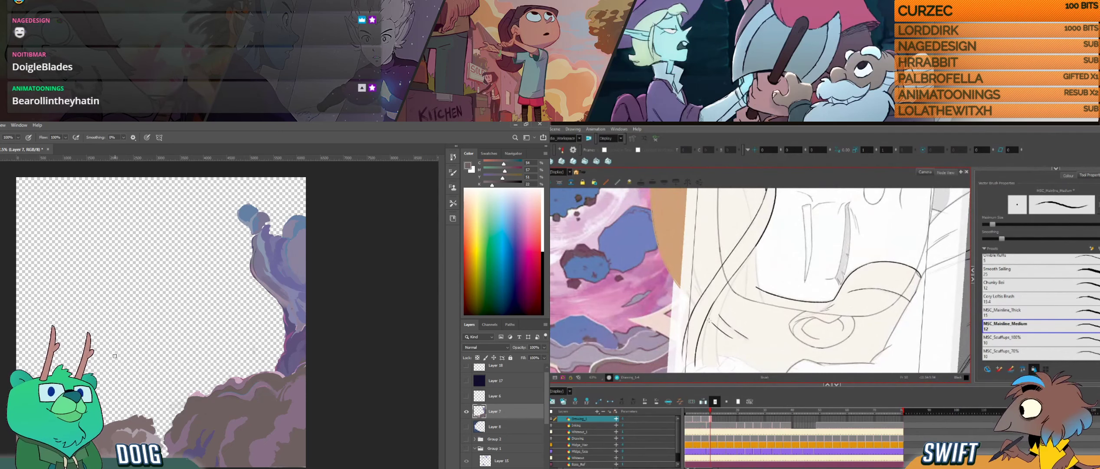
- Ink thin, roughly parallel strand lines at the tip of the long front lock, redoing the ones that miss
{"action": "key", "text": "f"}
{"action": "key", "text": "g"}
{"action": "left_click_drag", "start_coordinate": [700, 358], "coordinate": [715, 303]}
{"action": "key", "text": "ctrl+z"}
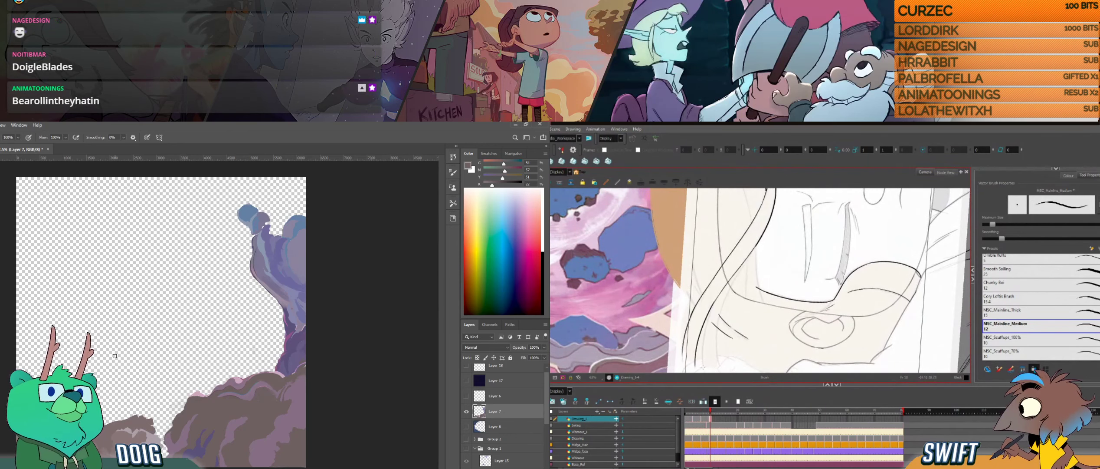
{"action": "left_click_drag", "start_coordinate": [702, 367], "coordinate": [714, 304]}
{"action": "key", "text": "ctrl+z"}
{"action": "left_click_drag", "start_coordinate": [703, 365], "coordinate": [715, 301]}
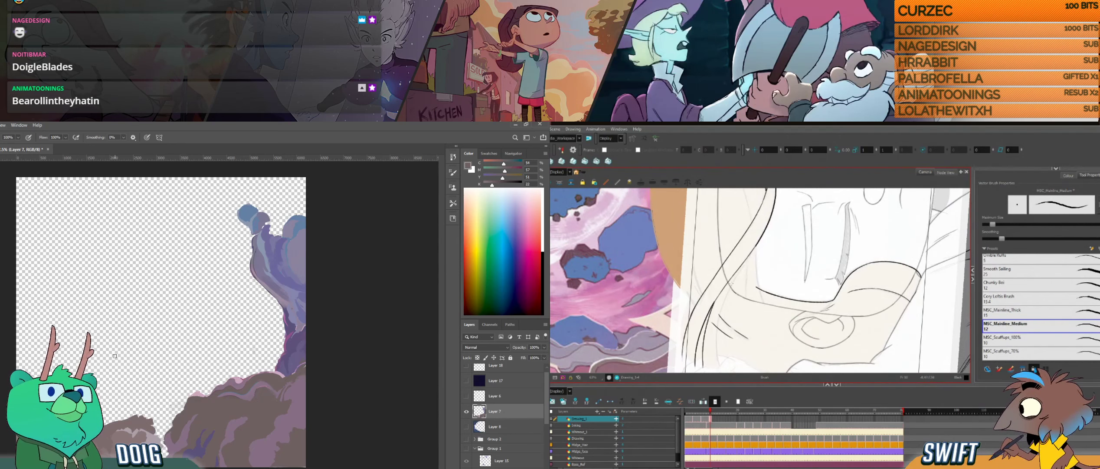
{"action": "left_click_drag", "start_coordinate": [718, 365], "coordinate": [724, 304]}
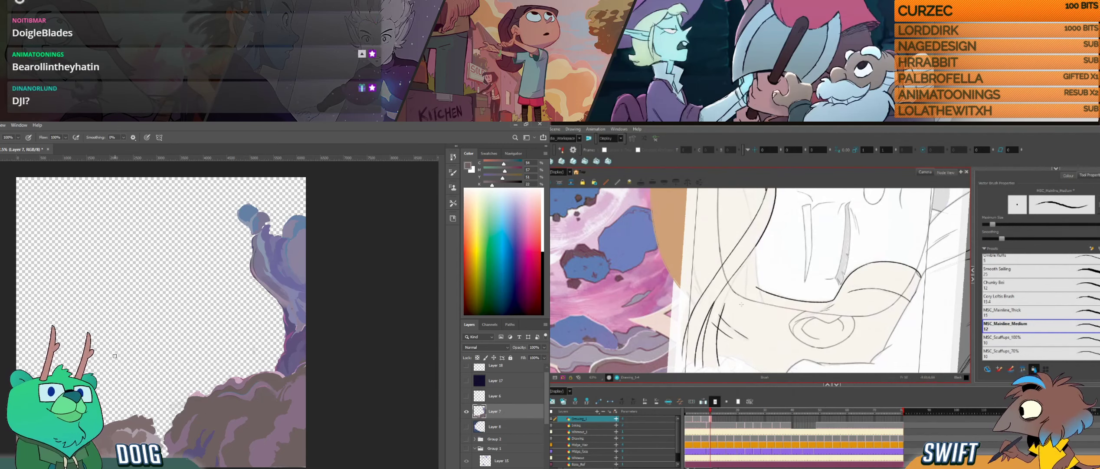
{"action": "key", "text": "ctrl+z"}
{"action": "left_click_drag", "start_coordinate": [689, 272], "coordinate": [704, 320]}
{"action": "mouse_move", "coordinate": [772, 289]}
{"action": "left_mouse_down"}
{"action": "mouse_move", "coordinate": [740, 210]}
{"action": "mouse_move", "coordinate": [742, 287]}
{"action": "mouse_move", "coordinate": [777, 343]}
{"action": "left_mouse_up"}
{"action": "left_click_drag", "start_coordinate": [698, 310], "coordinate": [703, 241]}
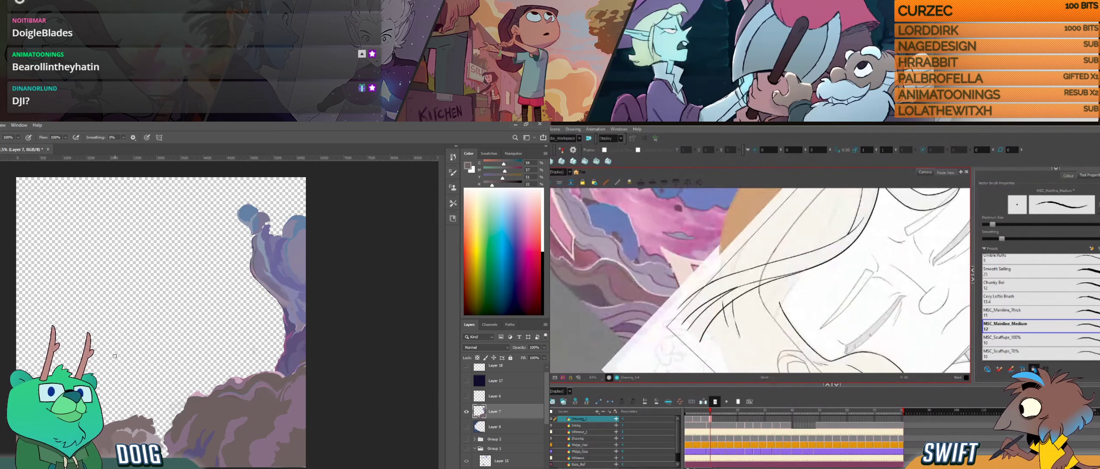
- Cut away the surplus line segments where the hair strands overlap on the front lock, using the Cutter tool
{"action": "key", "text": "alt+t"}
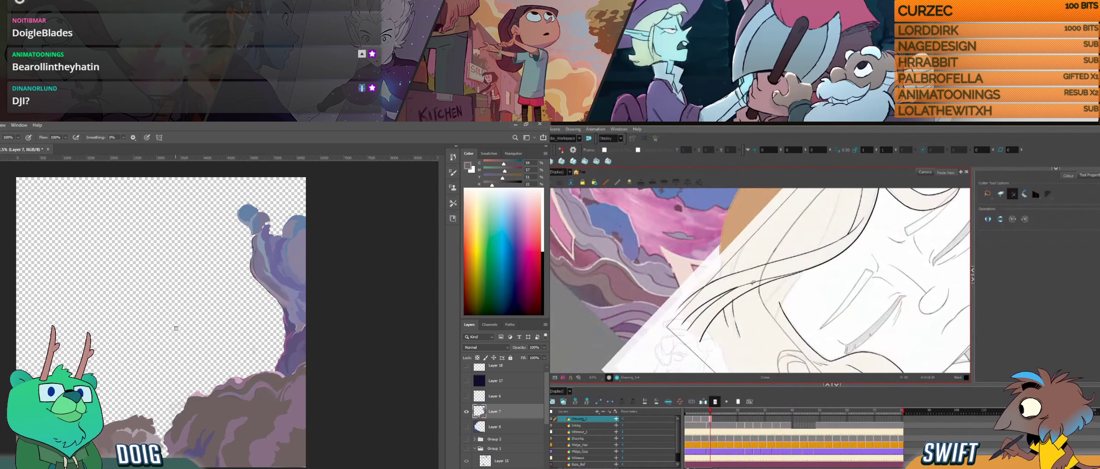
{"action": "left_click_drag", "start_coordinate": [743, 288], "coordinate": [800, 270]}
{"action": "key", "text": "Delete"}
{"action": "key", "text": "Delete"}
{"action": "key", "text": "Delete"}
{"action": "key", "text": "Delete"}
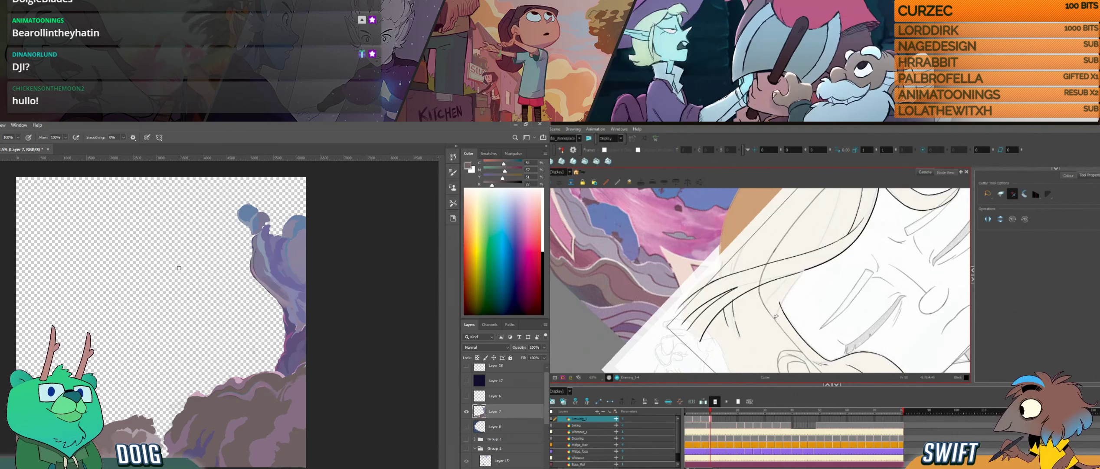
- Sample a purple from the tall rock column as the painting colour for Layer 7
{"action": "key", "text": "i"}
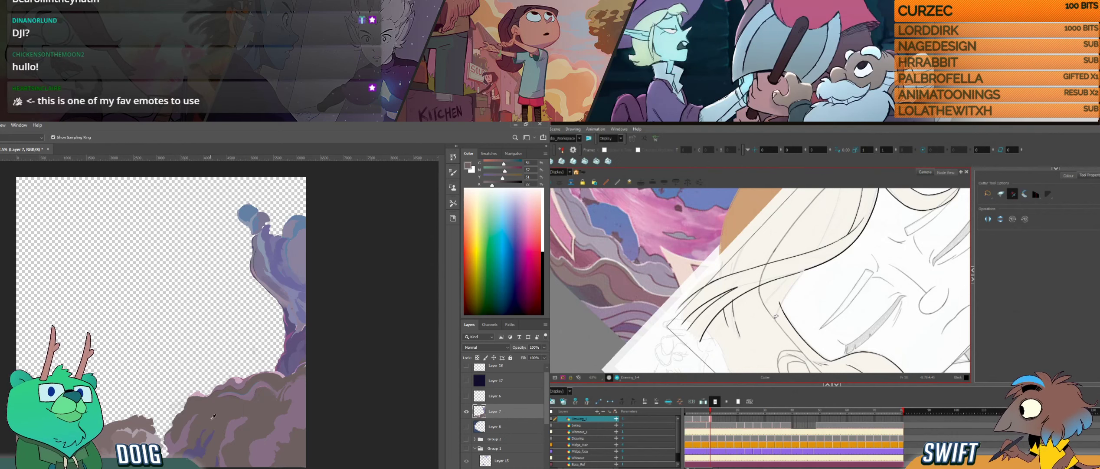
{"action": "left_click", "coordinate": [290, 333]}
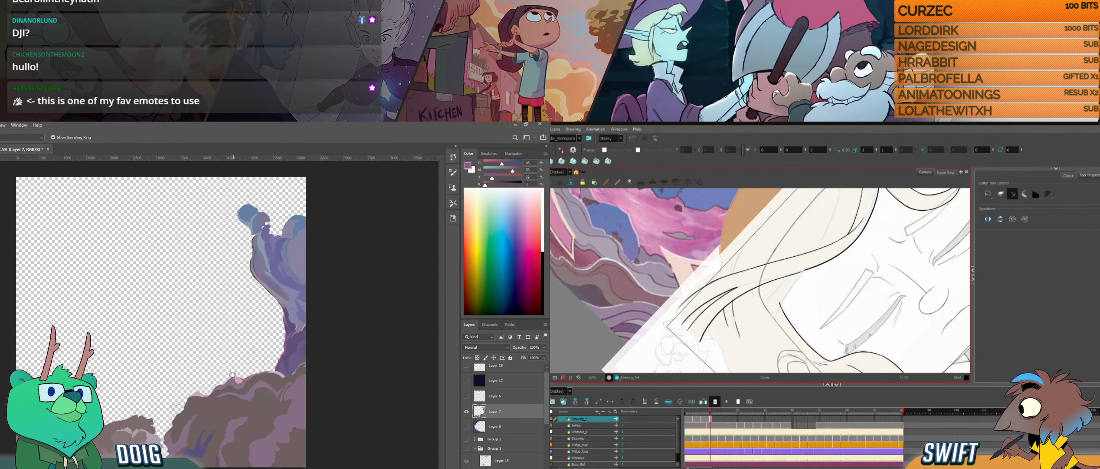
{"action": "key", "text": "b"}
- Ink the hair edge beneath the swept lock at the girl's temple, and dab purple onto the brown rock's base
{"action": "key", "text": "alt+b"}
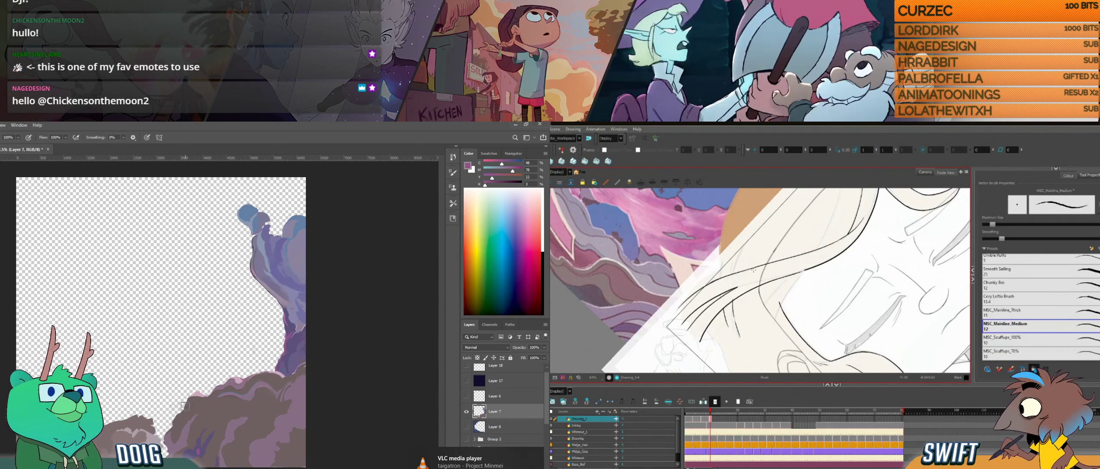
{"action": "left_click_drag", "start_coordinate": [765, 334], "coordinate": [800, 306]}
{"action": "left_click_drag", "start_coordinate": [778, 239], "coordinate": [747, 322]}
{"action": "key", "text": "ctrl+z"}
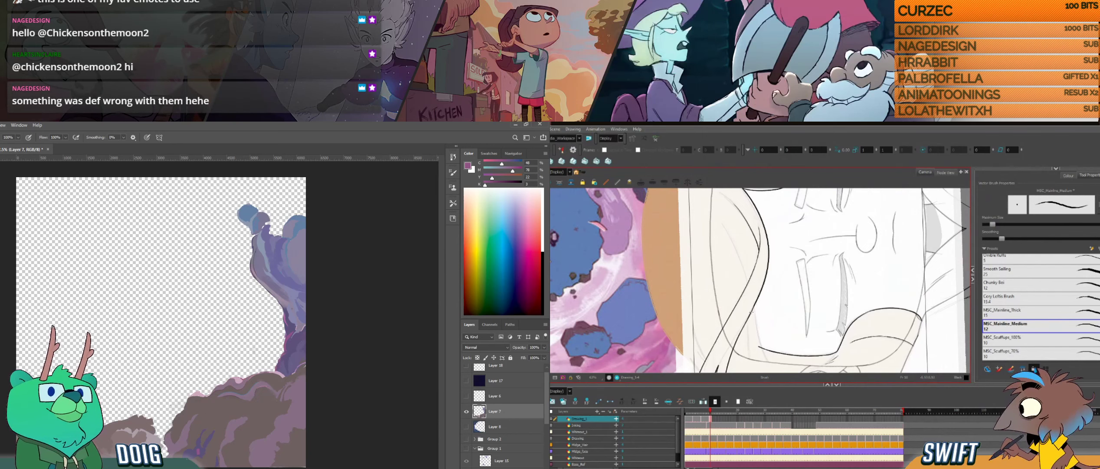
{"action": "left_click_drag", "start_coordinate": [765, 306], "coordinate": [784, 283]}
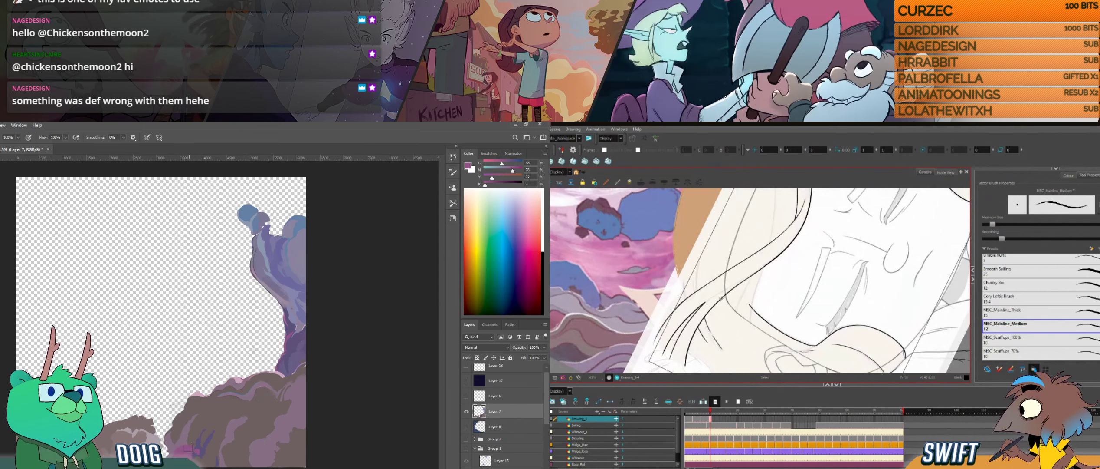
{"action": "left_click", "coordinate": [181, 443], "text": "alt"}
{"action": "mouse_move", "coordinate": [762, 311]}
{"action": "left_mouse_down"}
{"action": "mouse_move", "coordinate": [726, 305]}
{"action": "mouse_move", "coordinate": [746, 306]}
{"action": "left_mouse_up"}
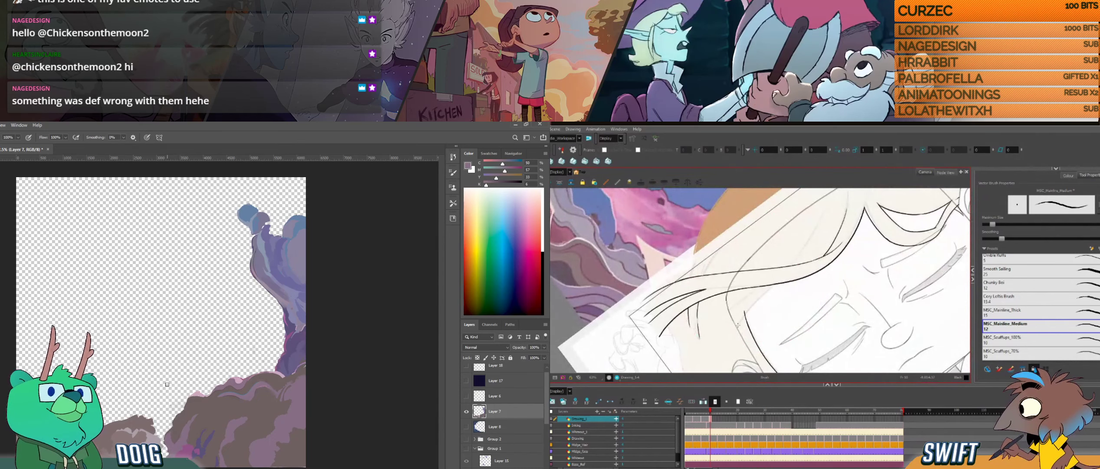
{"action": "left_click_drag", "start_coordinate": [738, 324], "coordinate": [771, 288]}
- Flip between the neighbouring drawings to compare the swept lock and the hair edge at the temple
{"action": "key", "text": "comma"}
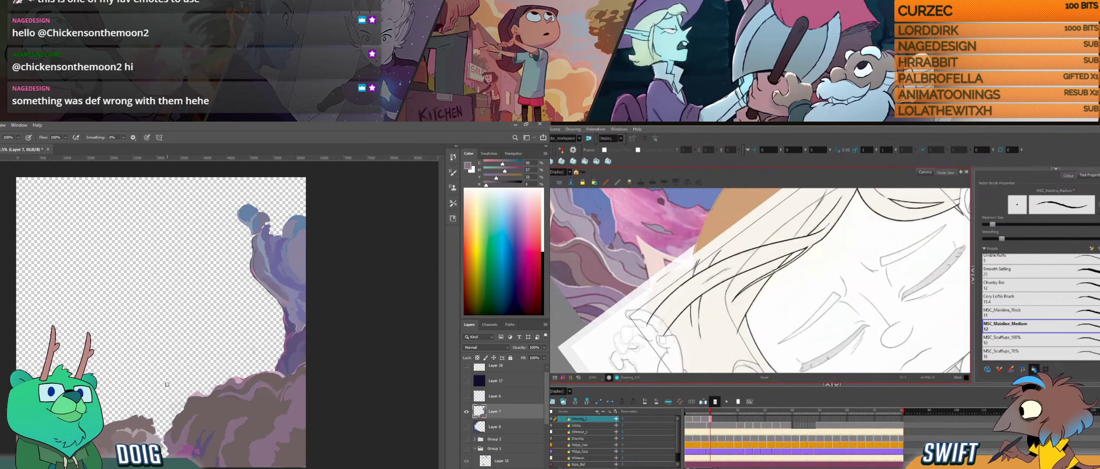
{"action": "key", "text": "period"}
{"action": "key", "text": "comma"}
{"action": "key", "text": "period"}
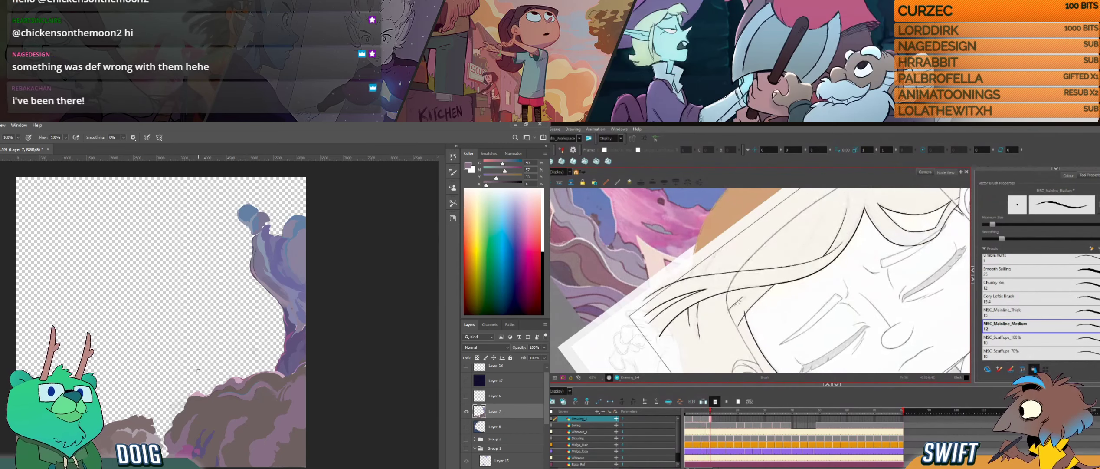
{"action": "left_click_drag", "start_coordinate": [738, 304], "coordinate": [753, 293]}
{"action": "key", "text": "f"}
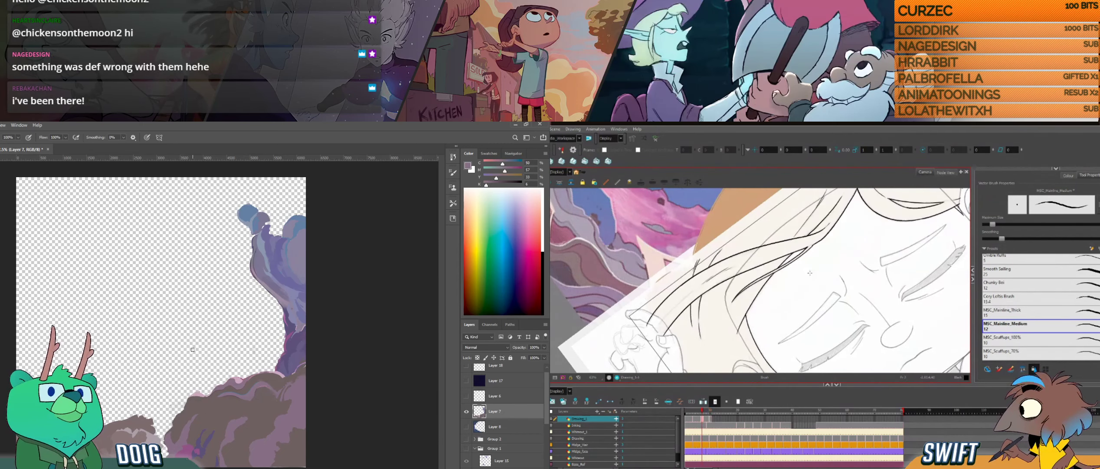
{"action": "key", "text": "g"}
{"action": "key", "text": "f"}
{"action": "key", "text": "f"}
{"action": "key", "text": "g"}
{"action": "key", "text": "g"}
- Dab the brown rock's base on Layer 7 and sample a mauve from its shaded side
{"action": "left_click", "coordinate": [194, 438], "text": "alt"}
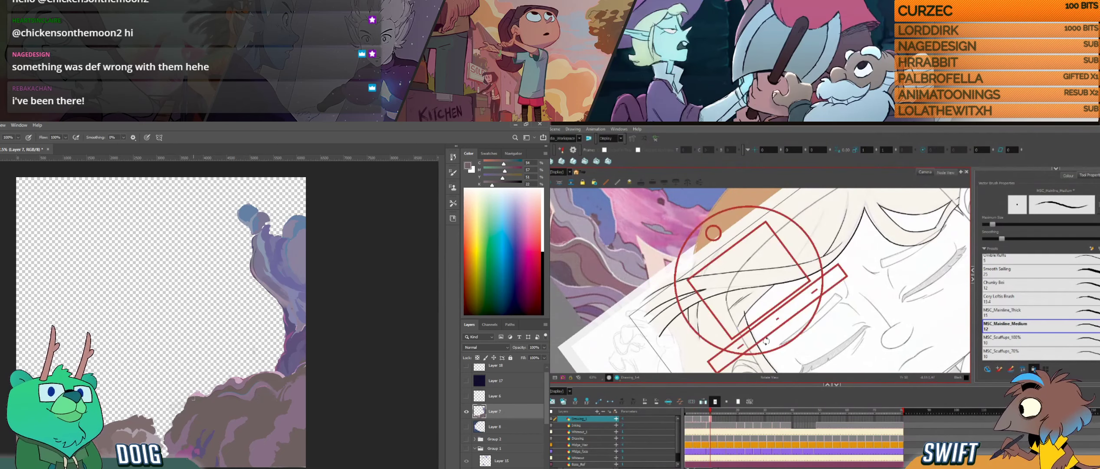
{"action": "left_click_drag", "start_coordinate": [767, 342], "coordinate": [753, 343]}
{"action": "key", "text": "alt"}
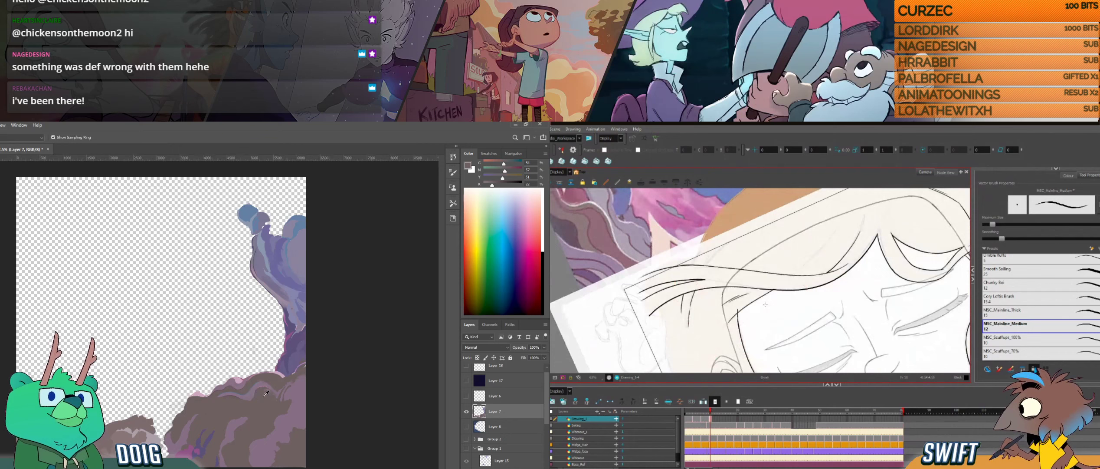
{"action": "left_click", "coordinate": [294, 410], "text": "alt"}
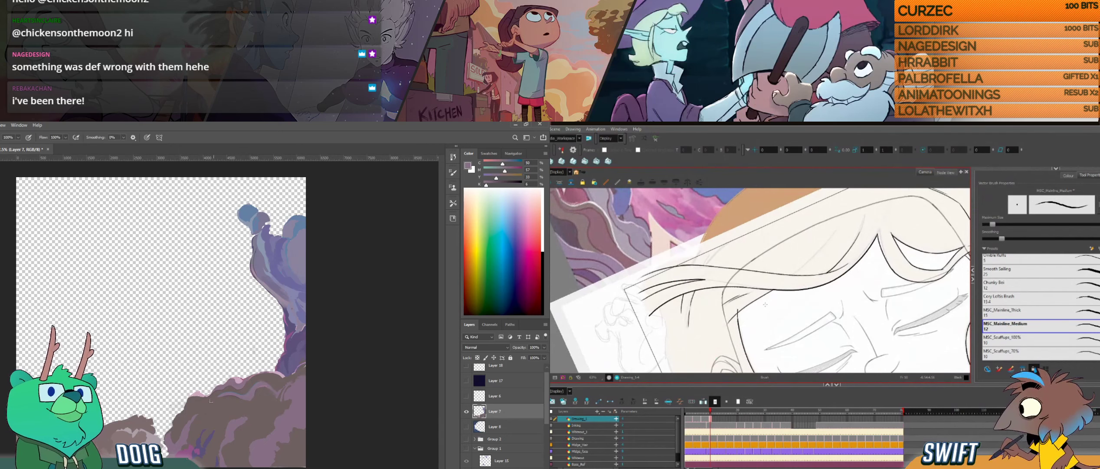
- Flip between the neighbouring drawings to compare the hair strands above the girl's forehead
{"action": "key", "text": "f"}
{"action": "key", "text": "f"}
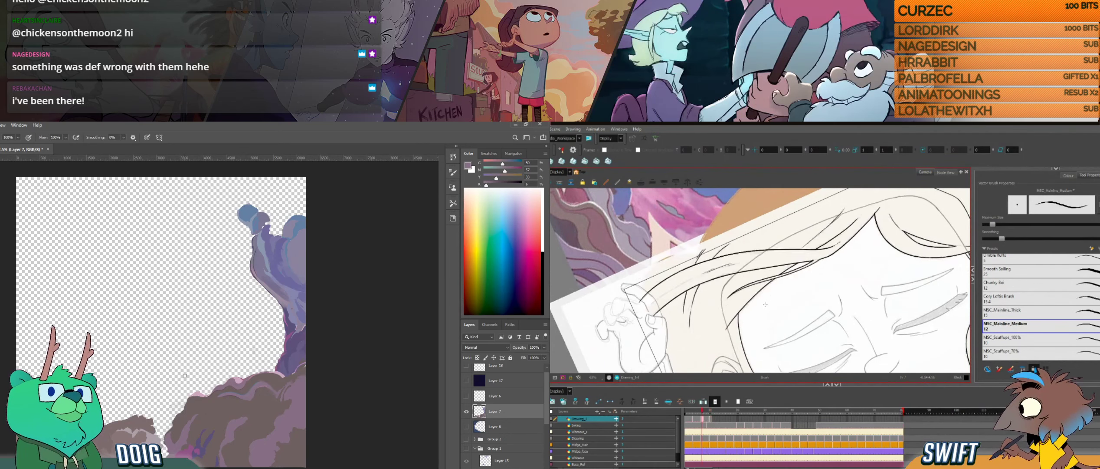
{"action": "key", "text": "g"}
{"action": "key", "text": "g"}
{"action": "key", "text": "f"}
{"action": "key", "text": "g"}
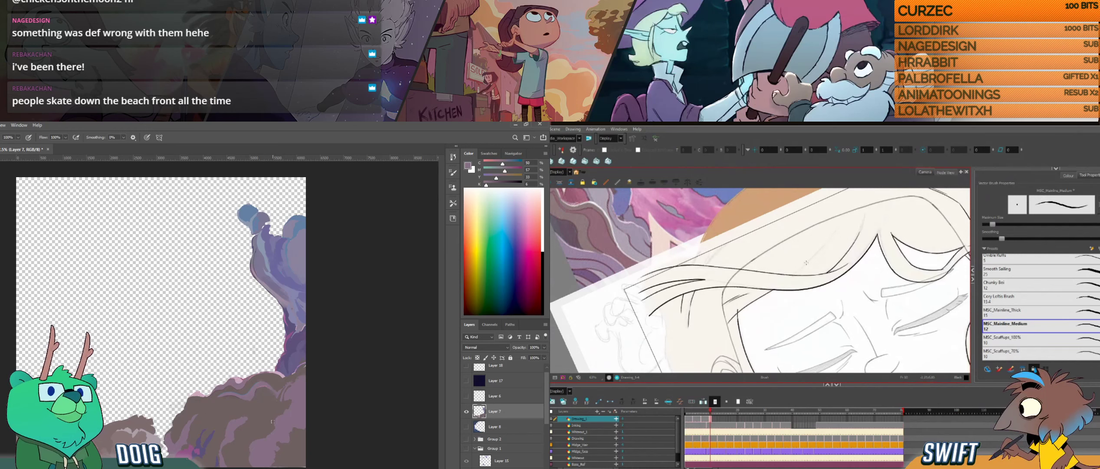
{"action": "left_click", "coordinate": [278, 421], "text": "alt"}
{"action": "key", "text": "f"}
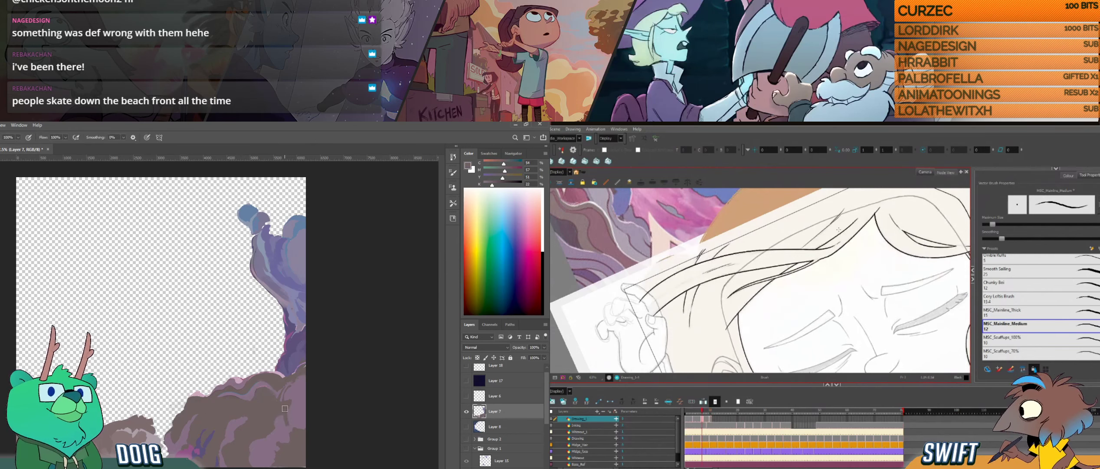
{"action": "key", "text": "g"}
- Undo the last hair stroke, redraw the strand above the girl's forehead, and dab the brown rock's base on Layer 7
{"action": "key", "text": "ctrl+z"}
{"action": "left_click_drag", "start_coordinate": [807, 263], "coordinate": [833, 235]}
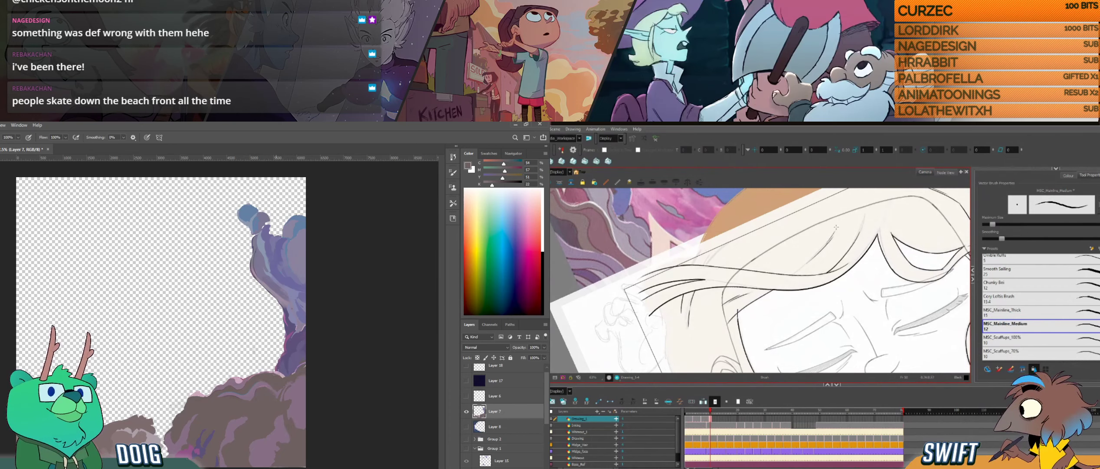
{"action": "left_click", "coordinate": [66, 430], "text": "alt"}
{"action": "left_click_drag", "start_coordinate": [823, 247], "coordinate": [839, 227]}
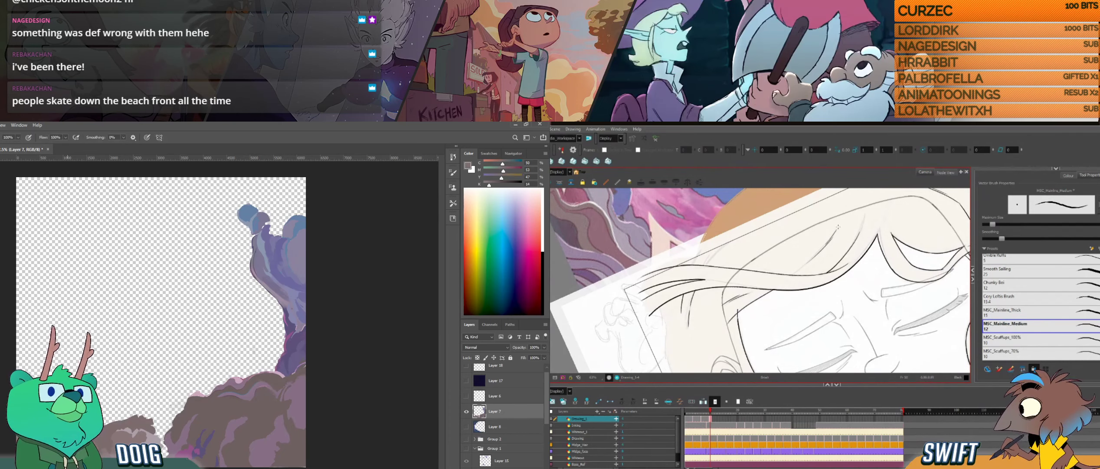
- Flip between the neighbouring drawings to compare the long hair strands running beside the girl's face
{"action": "left_click_drag", "start_coordinate": [829, 318], "coordinate": [837, 271]}
{"action": "left_click_drag", "start_coordinate": [820, 281], "coordinate": [817, 298]}
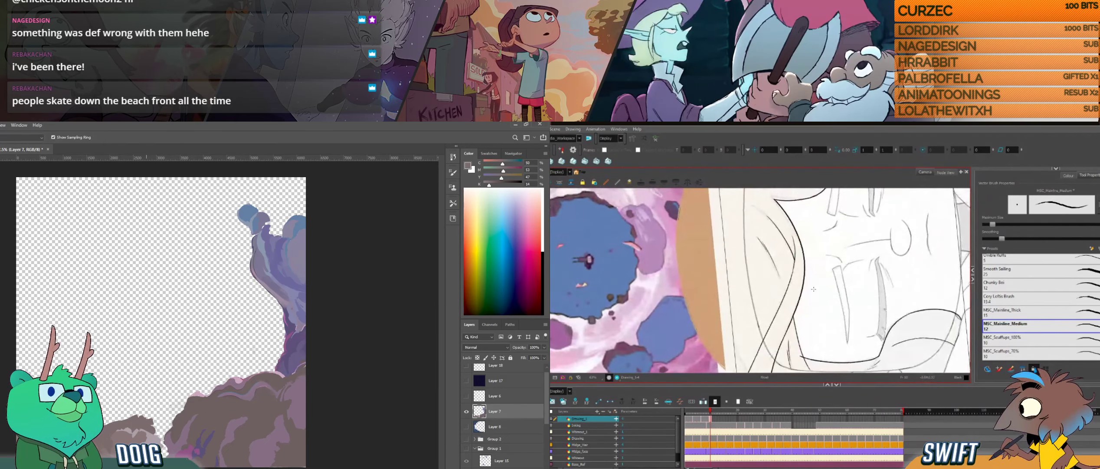
{"action": "key", "text": "f"}
{"action": "key", "text": "g"}
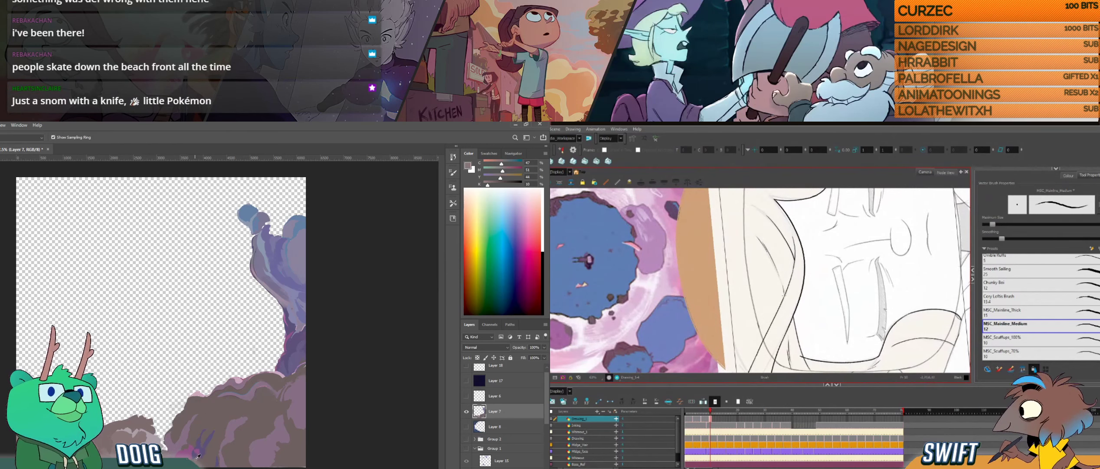
{"action": "key", "text": "f"}
{"action": "key", "text": "g"}
- Delete the stray stroke on the swept lock above the forehead, and sample a colour from the brown rock's base
{"action": "left_click_drag", "start_coordinate": [816, 307], "coordinate": [744, 358]}
{"action": "key", "text": "ctrl+alt"}
{"action": "left_click_drag", "start_coordinate": [895, 296], "coordinate": [822, 293]}
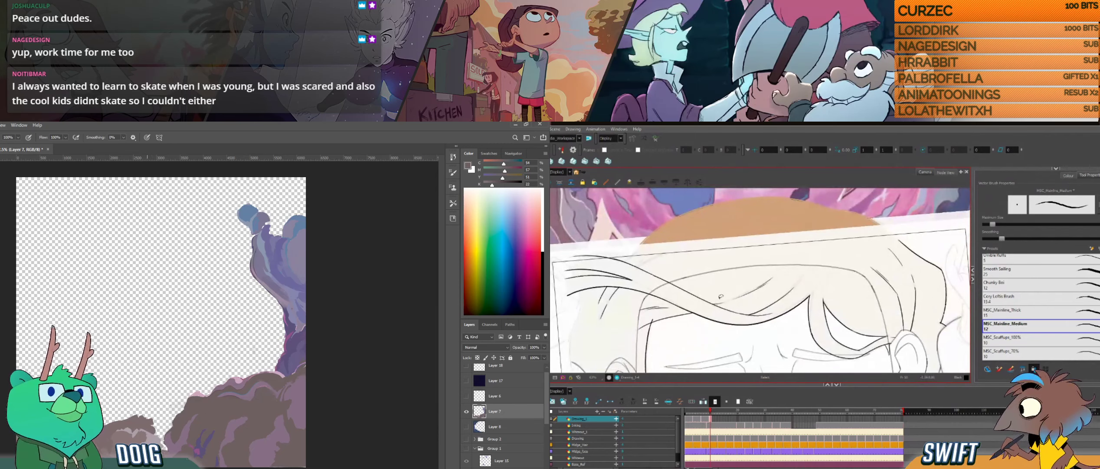
{"action": "left_click", "coordinate": [172, 449], "text": "alt"}
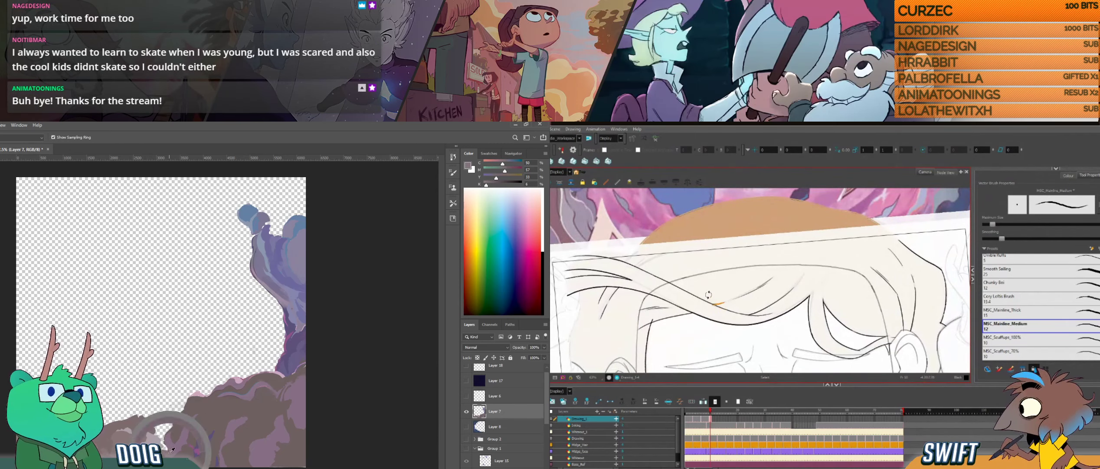
{"action": "key", "text": "Delete"}
- Examine the hair strands above the girl's forehead and along the swept lock from several canvas angles
{"action": "key", "text": "ctrl+alt"}
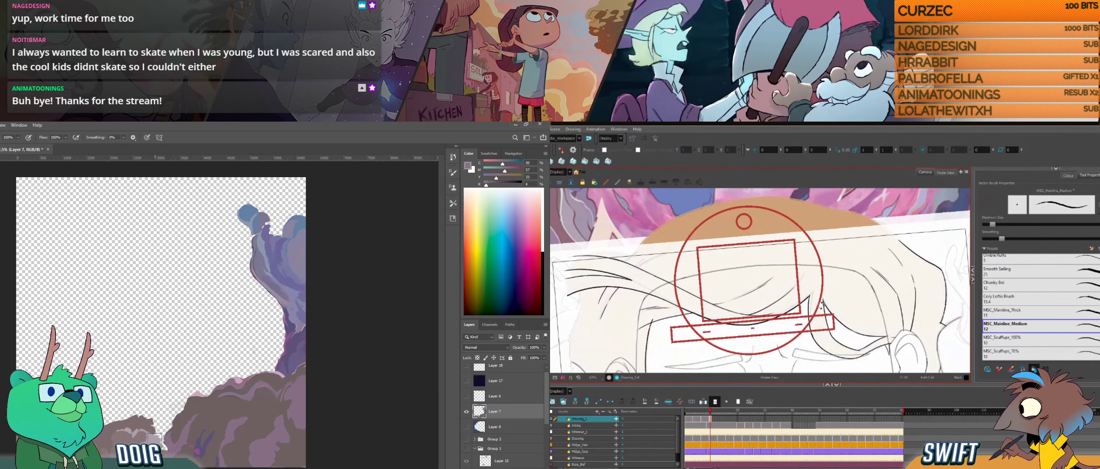
{"action": "left_click_drag", "start_coordinate": [821, 305], "coordinate": [825, 275]}
{"action": "left_click_drag", "start_coordinate": [825, 242], "coordinate": [798, 251]}
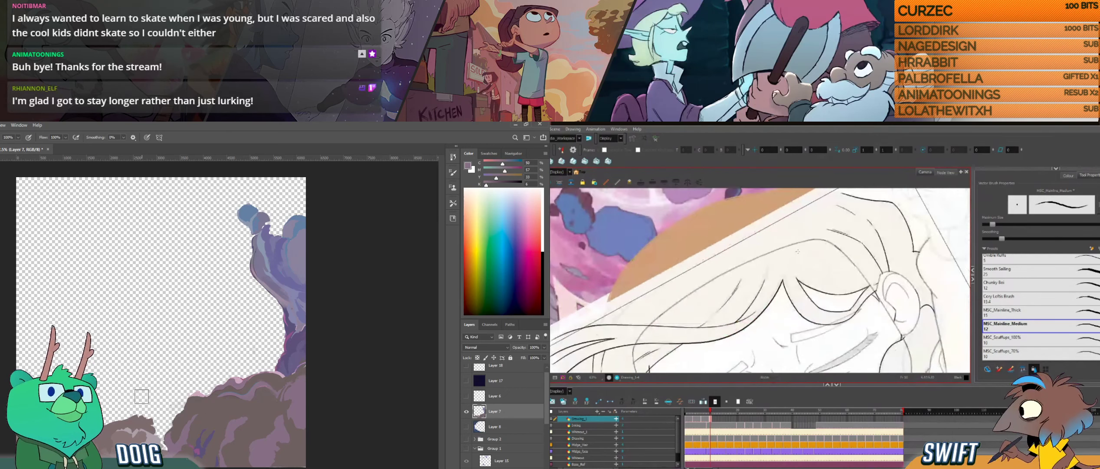
{"action": "key", "text": "ctrl+alt"}
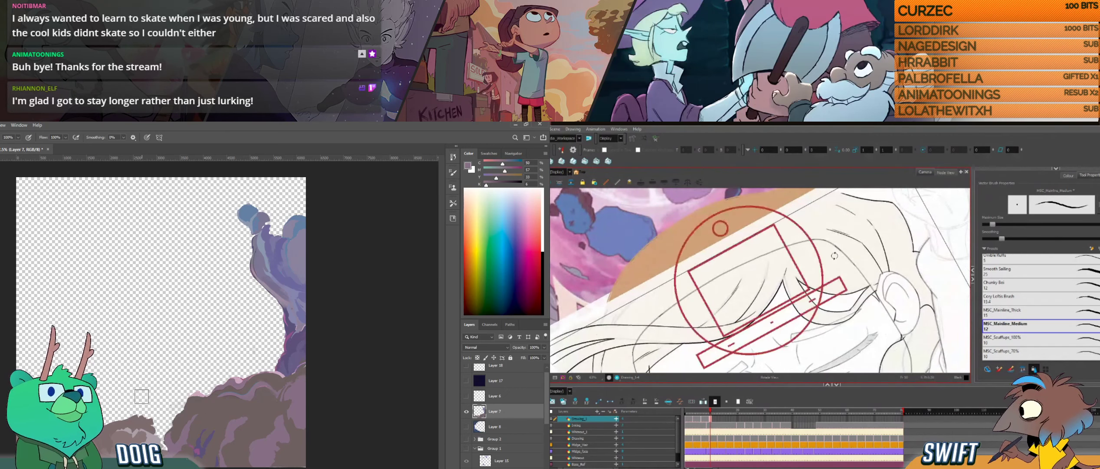
{"action": "left_click_drag", "start_coordinate": [803, 289], "coordinate": [799, 305]}
{"action": "key", "text": "space"}
{"action": "mouse_move", "coordinate": [780, 349]}
{"action": "left_mouse_down"}
{"action": "mouse_move", "coordinate": [815, 273]}
{"action": "mouse_move", "coordinate": [777, 296]}
{"action": "left_mouse_up"}
{"action": "key", "text": "ctrl+alt"}
{"action": "mouse_move", "coordinate": [739, 333]}
{"action": "left_mouse_down"}
{"action": "mouse_move", "coordinate": [785, 322]}
{"action": "mouse_move", "coordinate": [726, 341]}
{"action": "left_mouse_up"}
{"action": "key", "text": "alt+e"}
{"action": "key", "text": "ctrl+alt+z"}
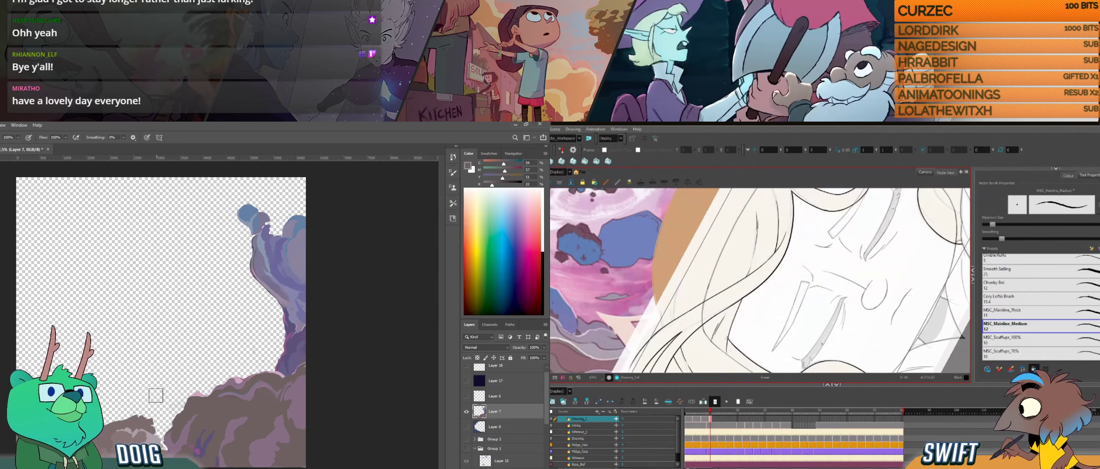
{"action": "key", "text": "ctrl+alt"}
{"action": "left_click_drag", "start_coordinate": [812, 299], "coordinate": [784, 335]}
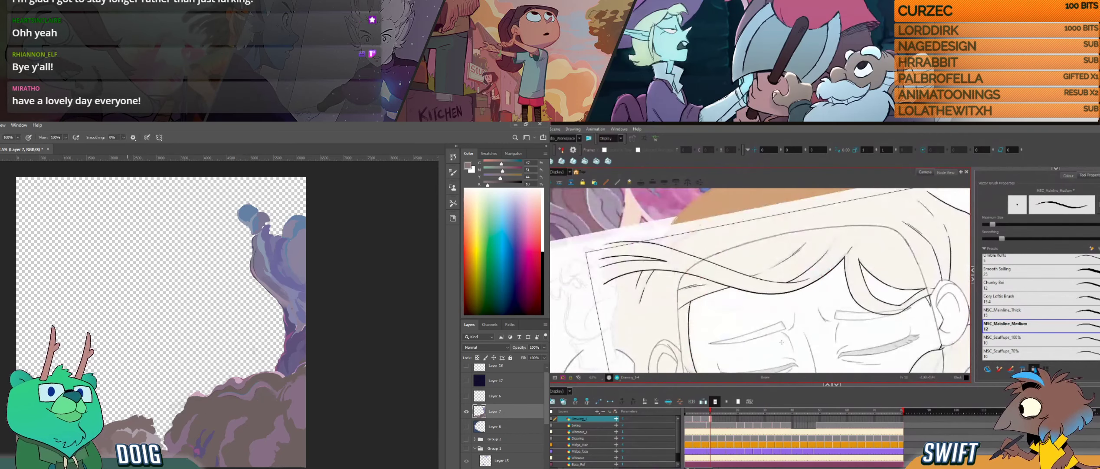
{"action": "left_click_drag", "start_coordinate": [772, 278], "coordinate": [787, 308]}
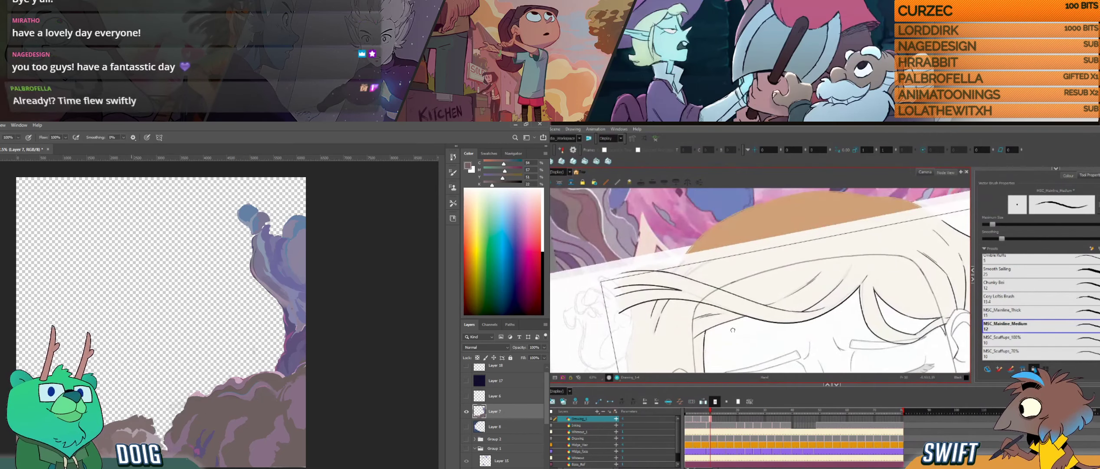
- Try a short hair line above the swept lock near the temple, compare it with the neighbouring drawing, and undo it
{"action": "key", "text": "f"}
{"action": "key", "text": "alt+b"}
{"action": "key", "text": "g"}
{"action": "left_click_drag", "start_coordinate": [686, 278], "coordinate": [712, 261]}
{"action": "key", "text": "f"}
{"action": "key", "text": "g"}
{"action": "key", "text": "ctrl+z"}
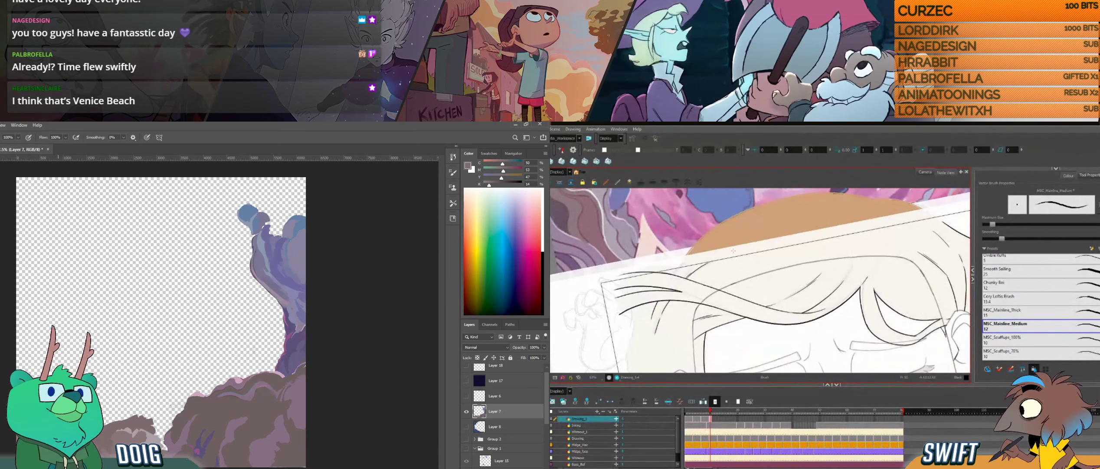
- Ink a short hair line at the start of the swept lock, and dab the small brown rock on Layer 7
{"action": "key", "text": "f"}
{"action": "key", "text": "g"}
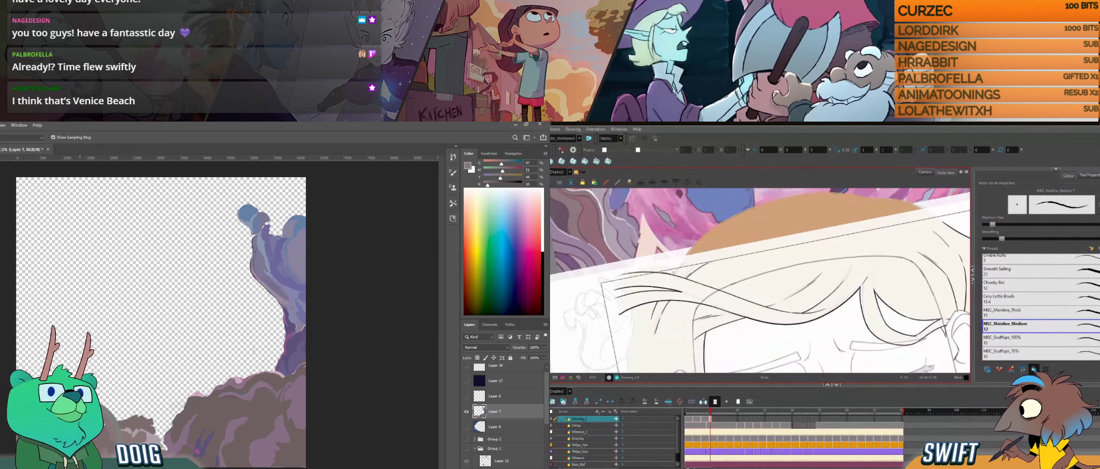
{"action": "left_click_drag", "start_coordinate": [674, 273], "coordinate": [682, 265]}
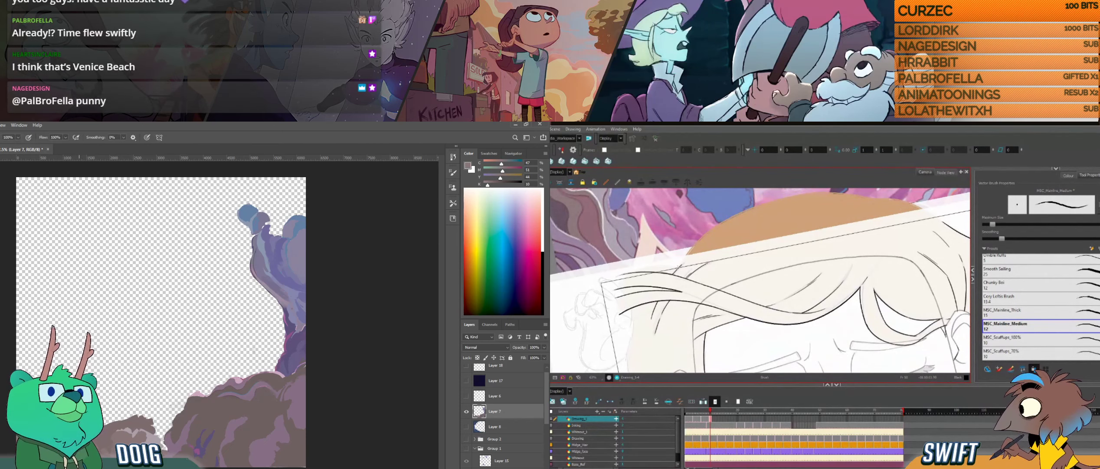
{"action": "left_click", "coordinate": [64, 433], "text": "alt"}
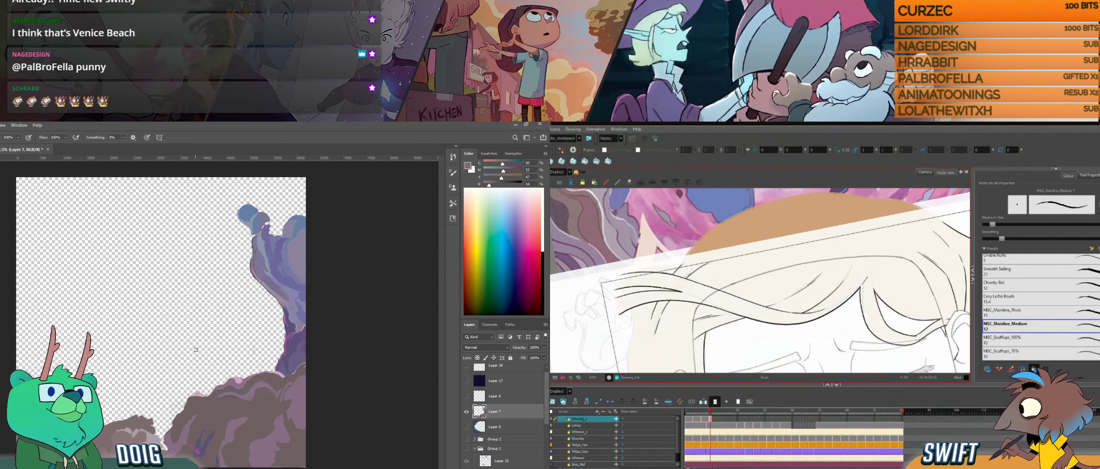
- Sample a colour from the small brown rock on Layer 7 and return to the Brush tool
{"action": "key", "text": "alt"}
{"action": "mouse_move", "coordinate": [812, 291]}
{"action": "left_mouse_down"}
{"action": "mouse_move", "coordinate": [799, 314]}
{"action": "mouse_move", "coordinate": [798, 275]}
{"action": "left_mouse_up"}
{"action": "left_click_drag", "start_coordinate": [782, 316], "coordinate": [797, 284]}
{"action": "left_click_drag", "start_coordinate": [787, 333], "coordinate": [787, 297]}
{"action": "key", "text": "ctrl+alt"}
{"action": "mouse_move", "coordinate": [941, 316]}
{"action": "left_mouse_down"}
{"action": "mouse_move", "coordinate": [944, 280]}
{"action": "mouse_move", "coordinate": [896, 297]}
{"action": "mouse_move", "coordinate": [894, 259]}
{"action": "mouse_move", "coordinate": [889, 291]}
{"action": "mouse_move", "coordinate": [882, 281]}
{"action": "left_mouse_up"}
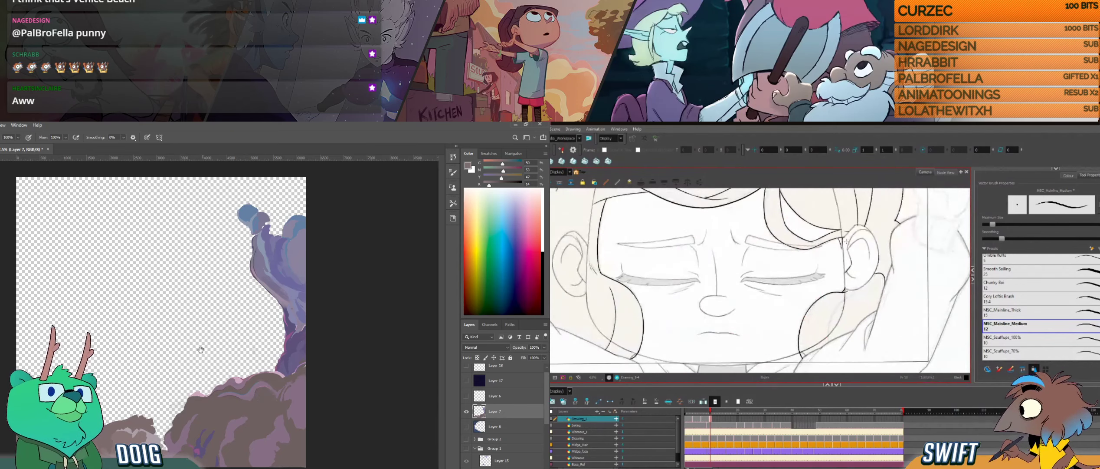
{"action": "key", "text": "i"}
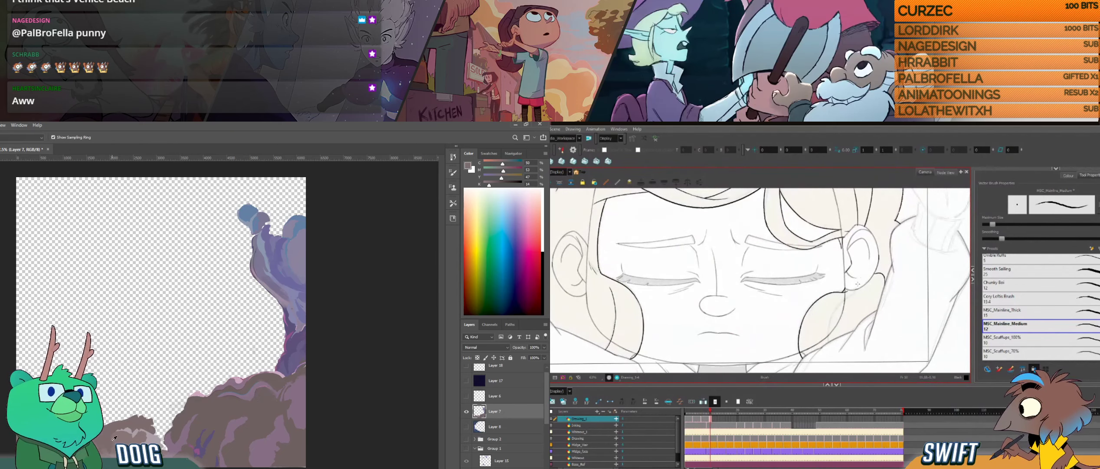
{"action": "key", "text": "b"}
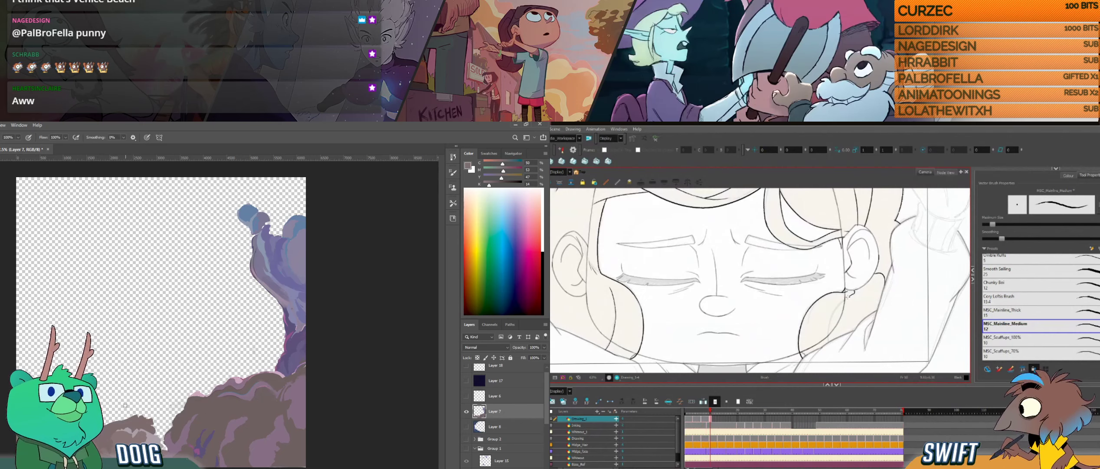
- Compare the neighbouring drawings and ink the outline of the hair lock below the girl's ear
{"action": "key", "text": "f"}
{"action": "key", "text": "g"}
{"action": "key", "text": "f"}
{"action": "key", "text": "g"}
{"action": "key", "text": "alt+s"}
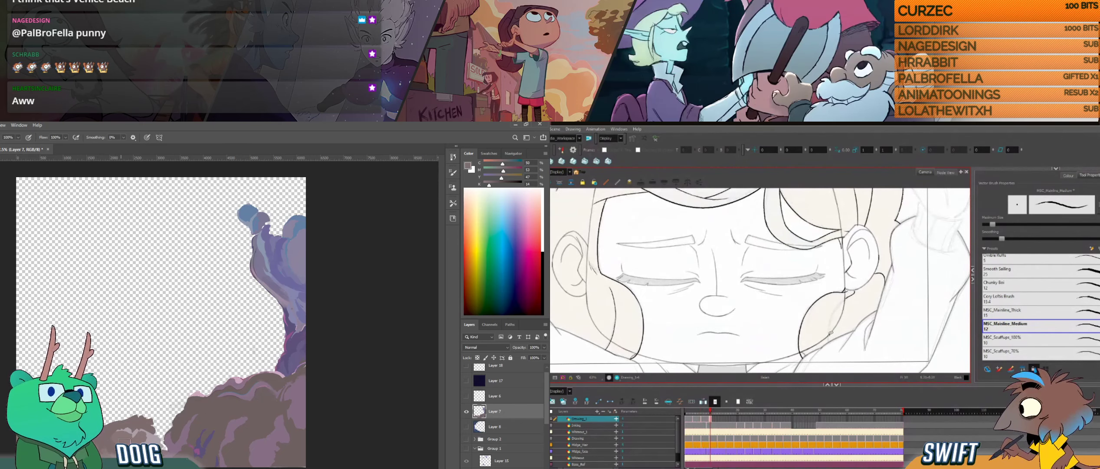
{"action": "key", "text": "alt+b"}
{"action": "left_click_drag", "start_coordinate": [828, 330], "coordinate": [853, 294]}
{"action": "key", "text": "alt+s"}
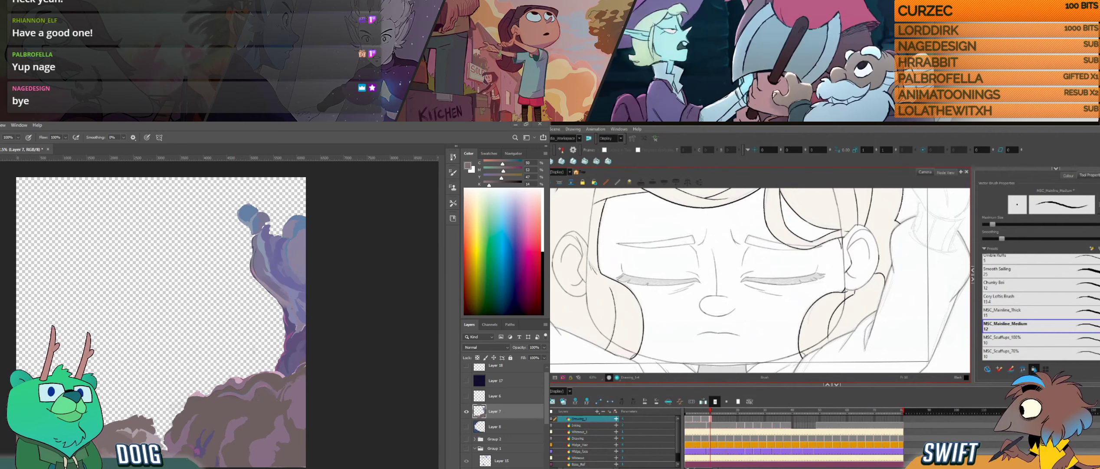
- Switch to VLC media player
{"action": "key", "text": "alt+Tab"}
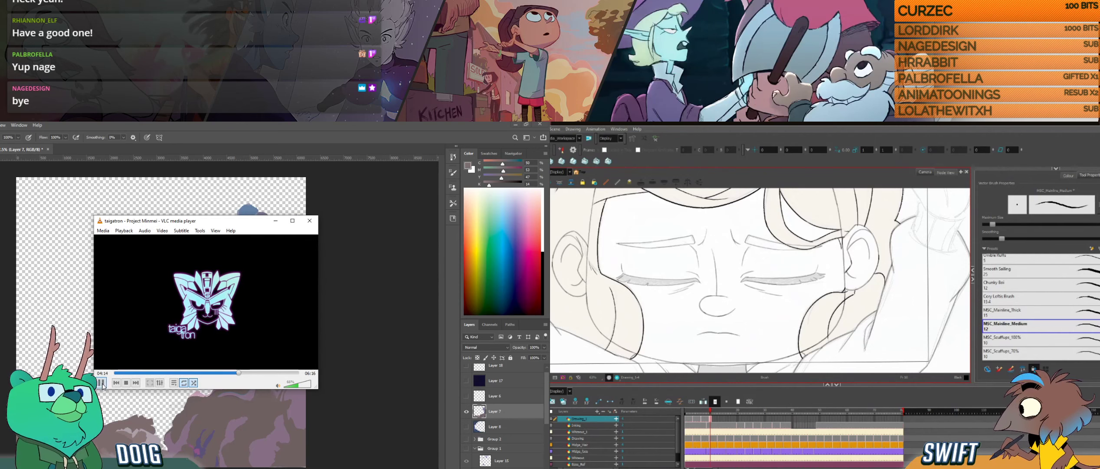